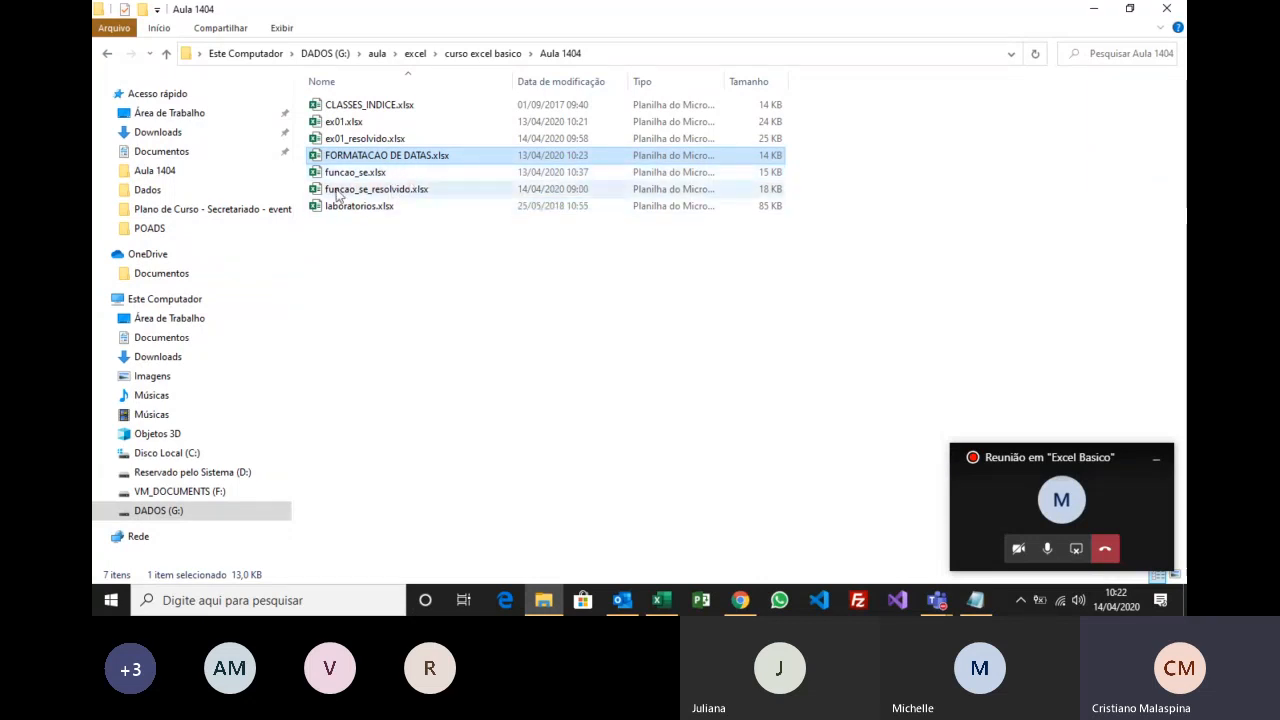
Open the CLASSES_INDICE.xlsx workbook from the Aula 1404 folder in Excel.
click(380, 104)
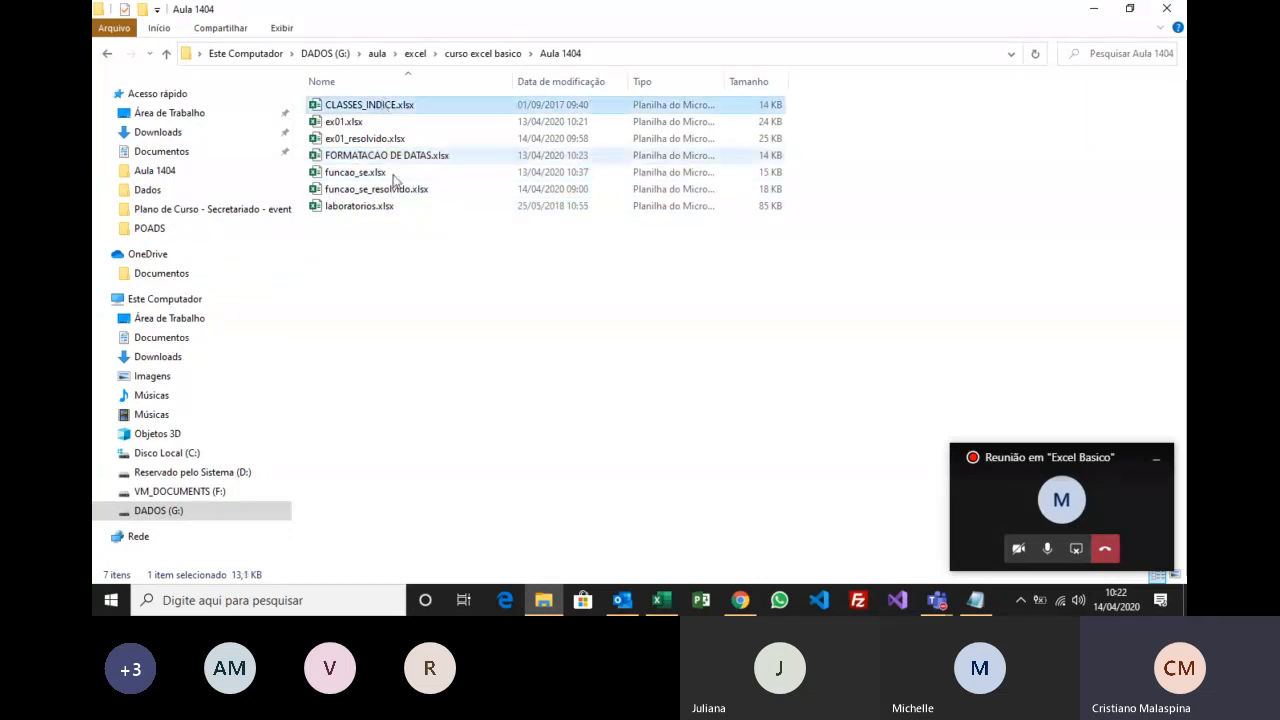
click(395, 207)
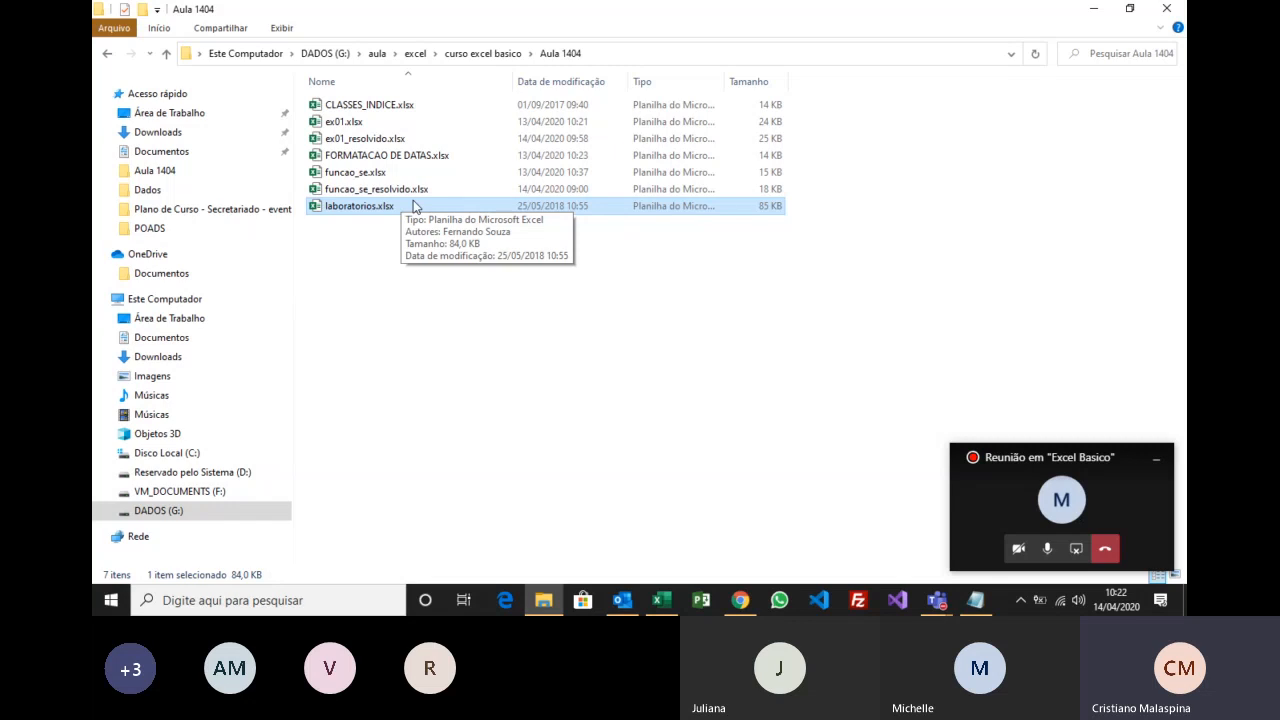
click(400, 110)
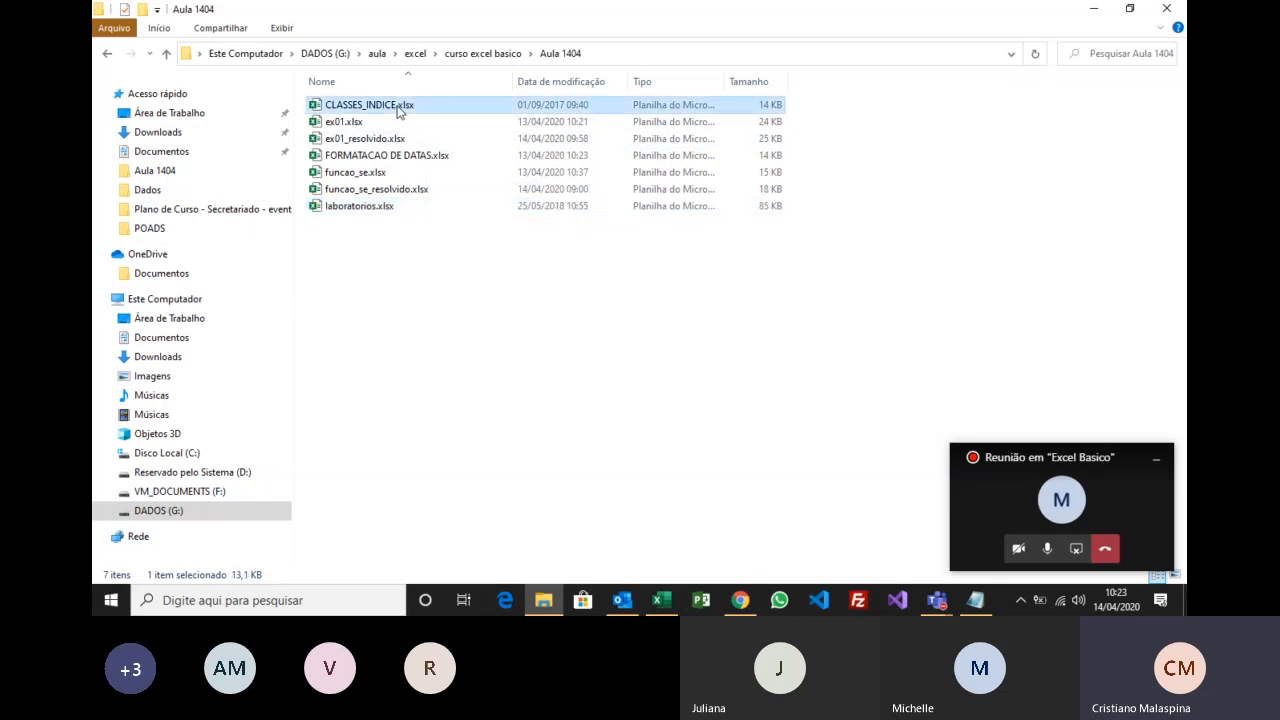
double_click(400, 110)
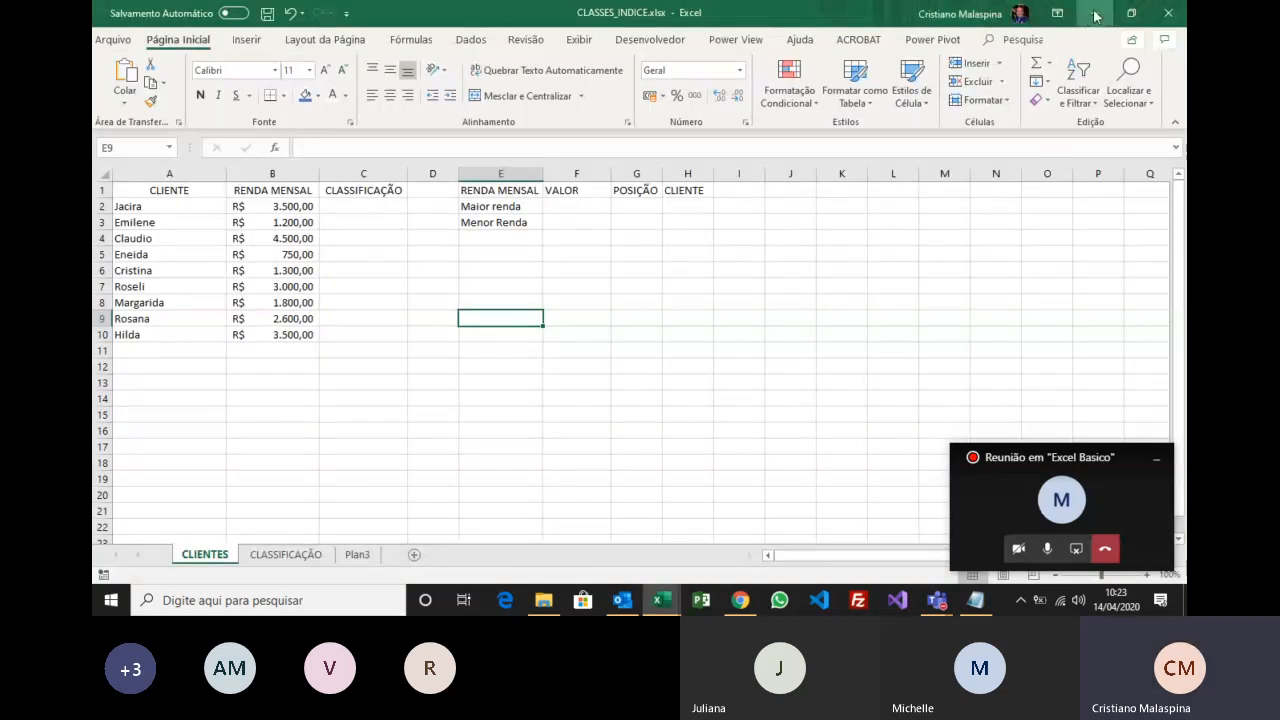
click(1095, 15)
click(1095, 13)
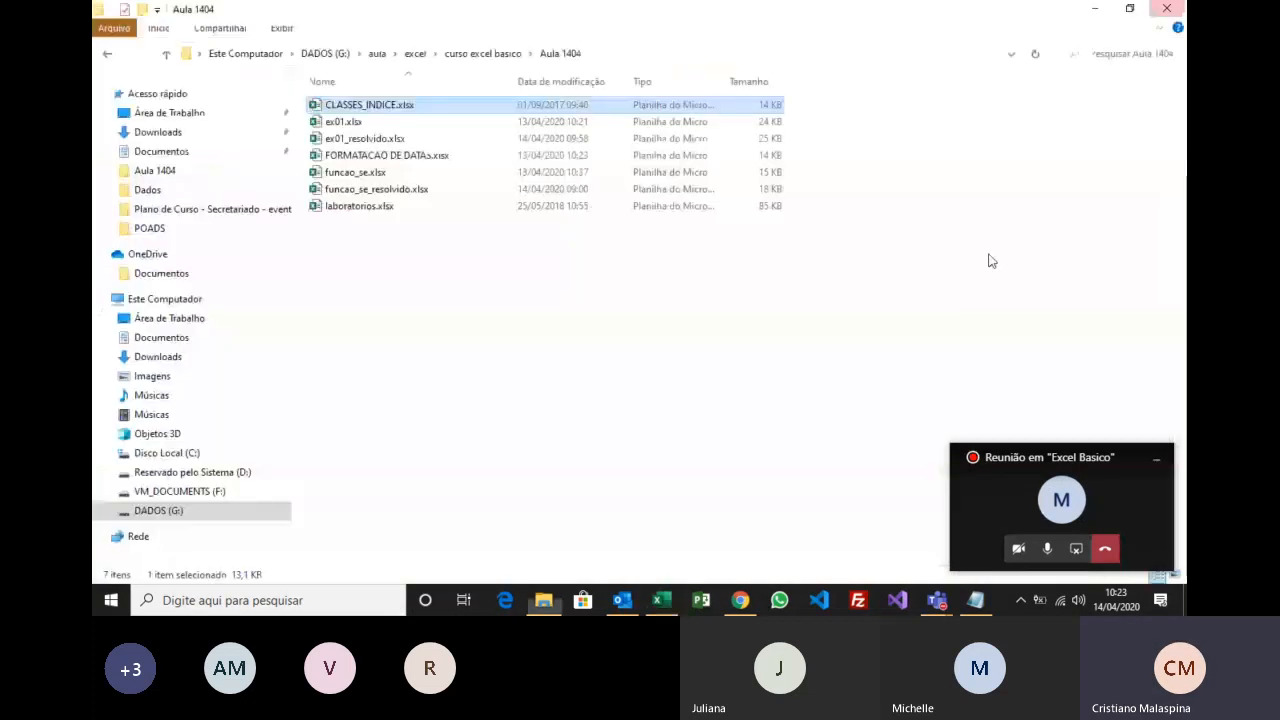
click(668, 603)
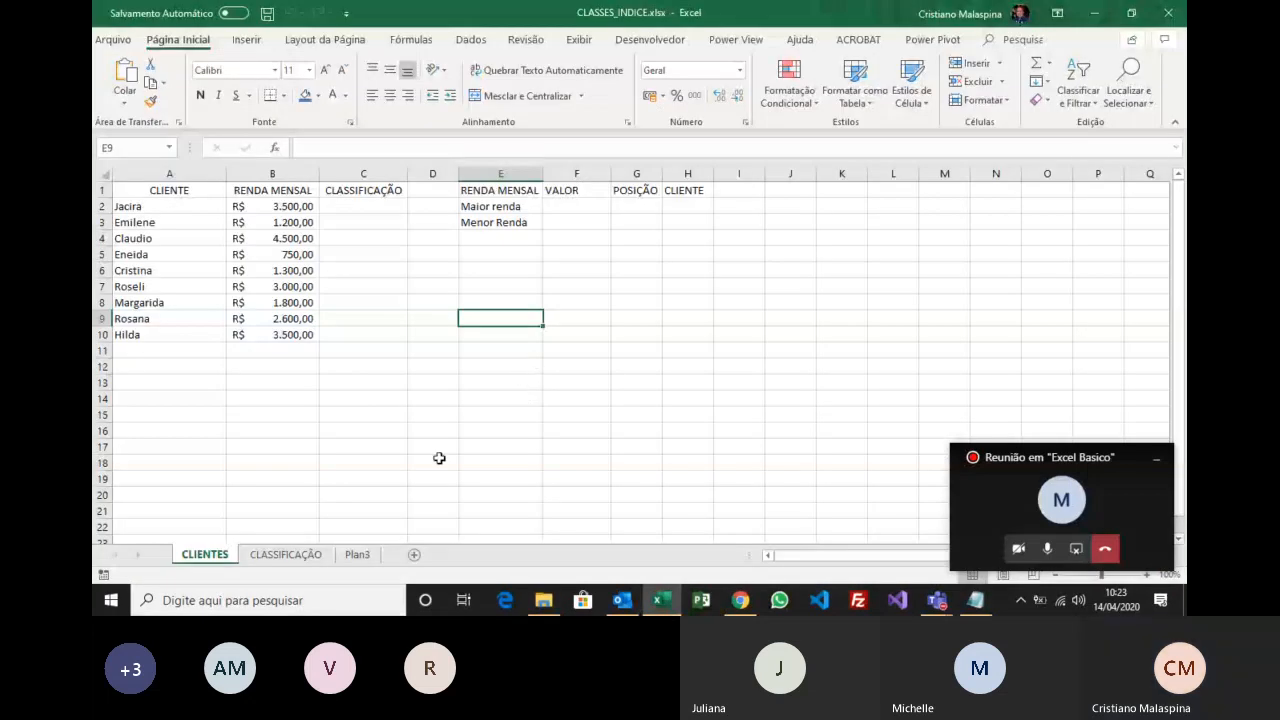
Examine the income brackets on the CLASSIFICAÇÃO sheet and the empty CLASSIFICAÇÃO and VALOR cells on the CLIENTES sheet.
click(309, 555)
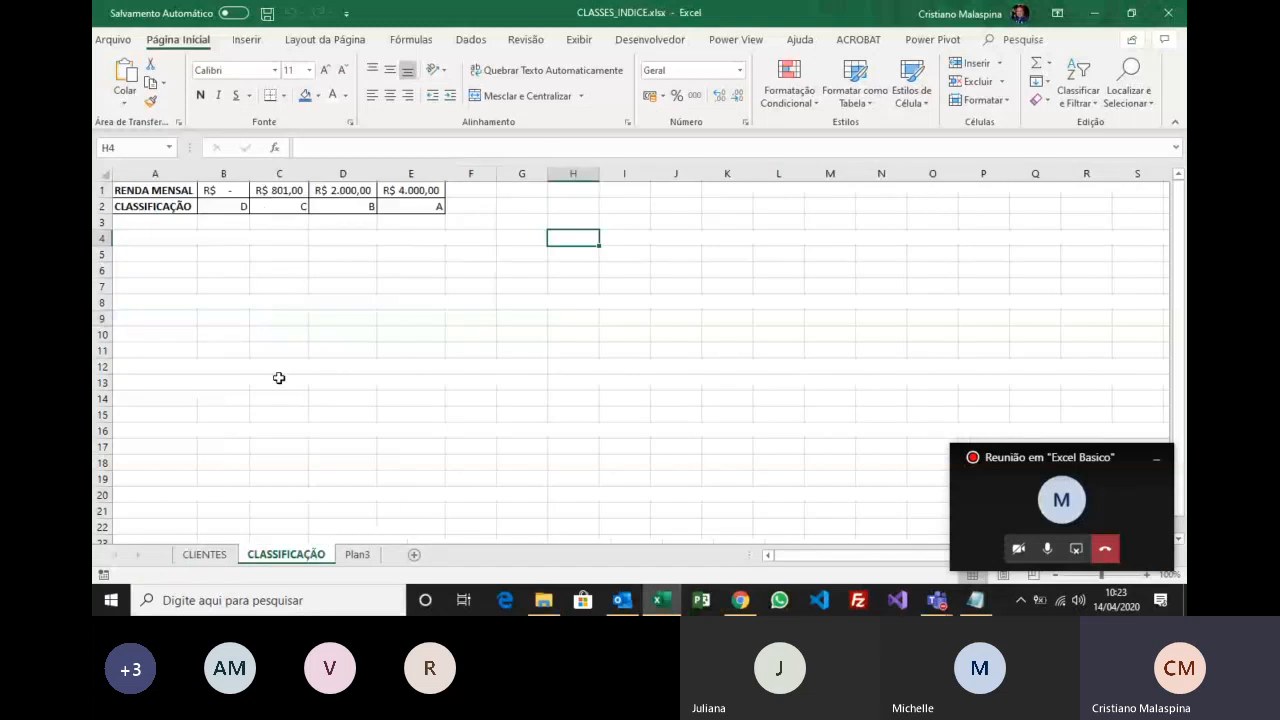
click(205, 554)
drag(363, 206, 381, 326)
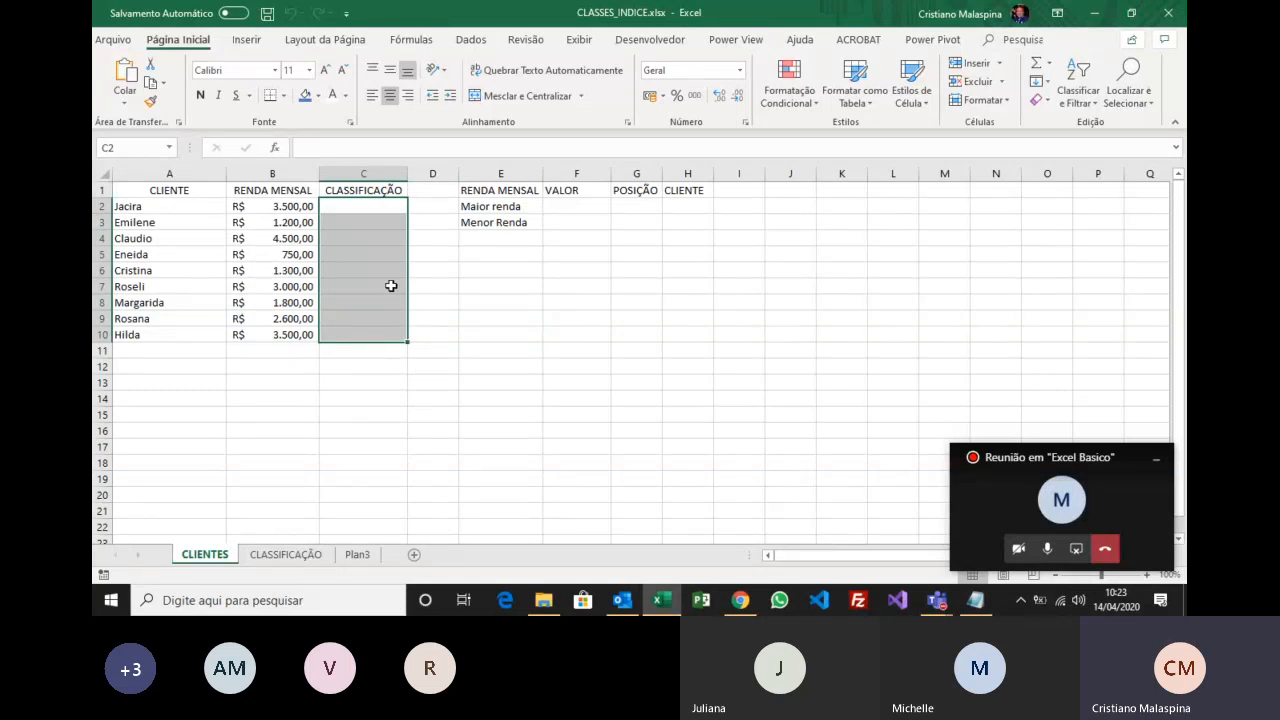
click(567, 206)
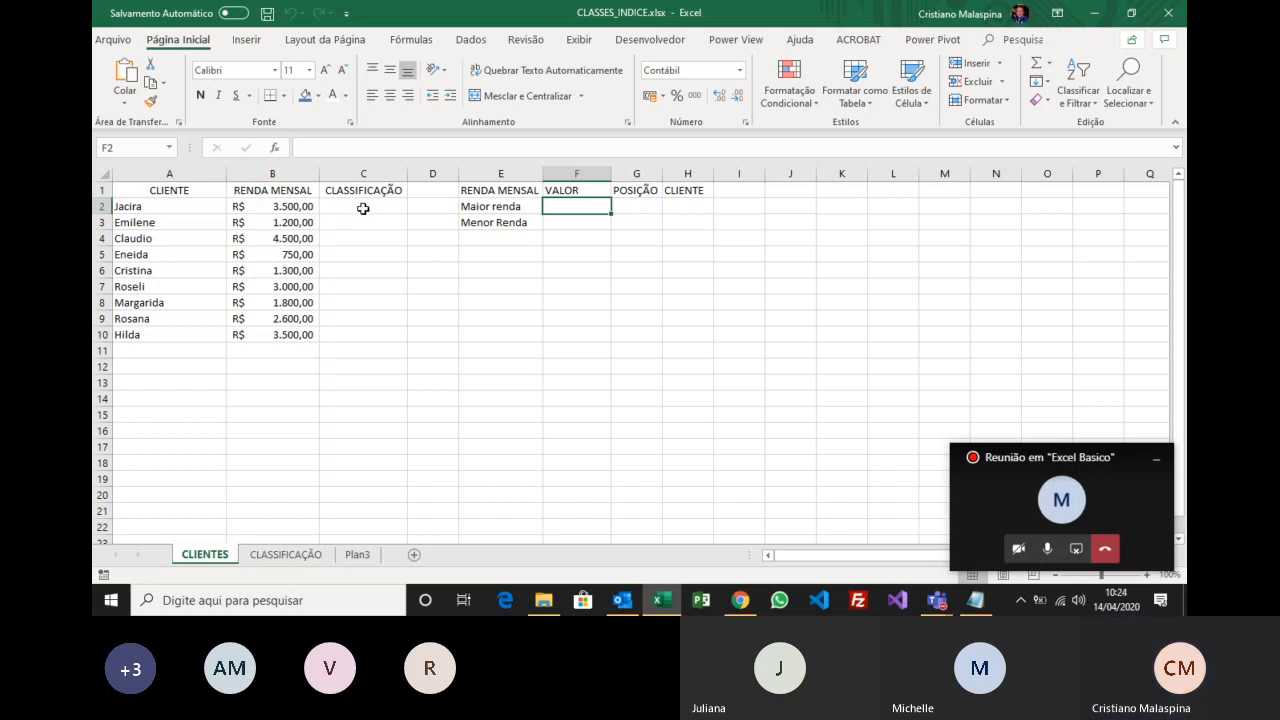
drag(363, 208, 366, 330)
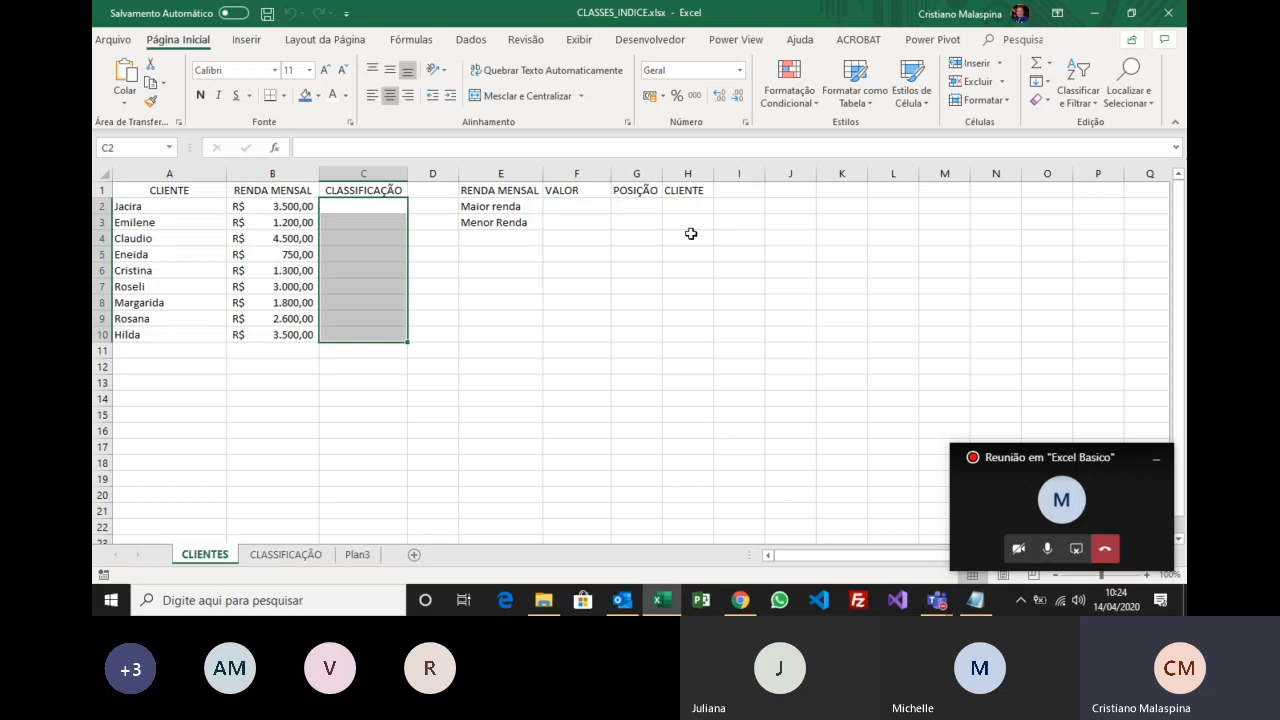
click(577, 208)
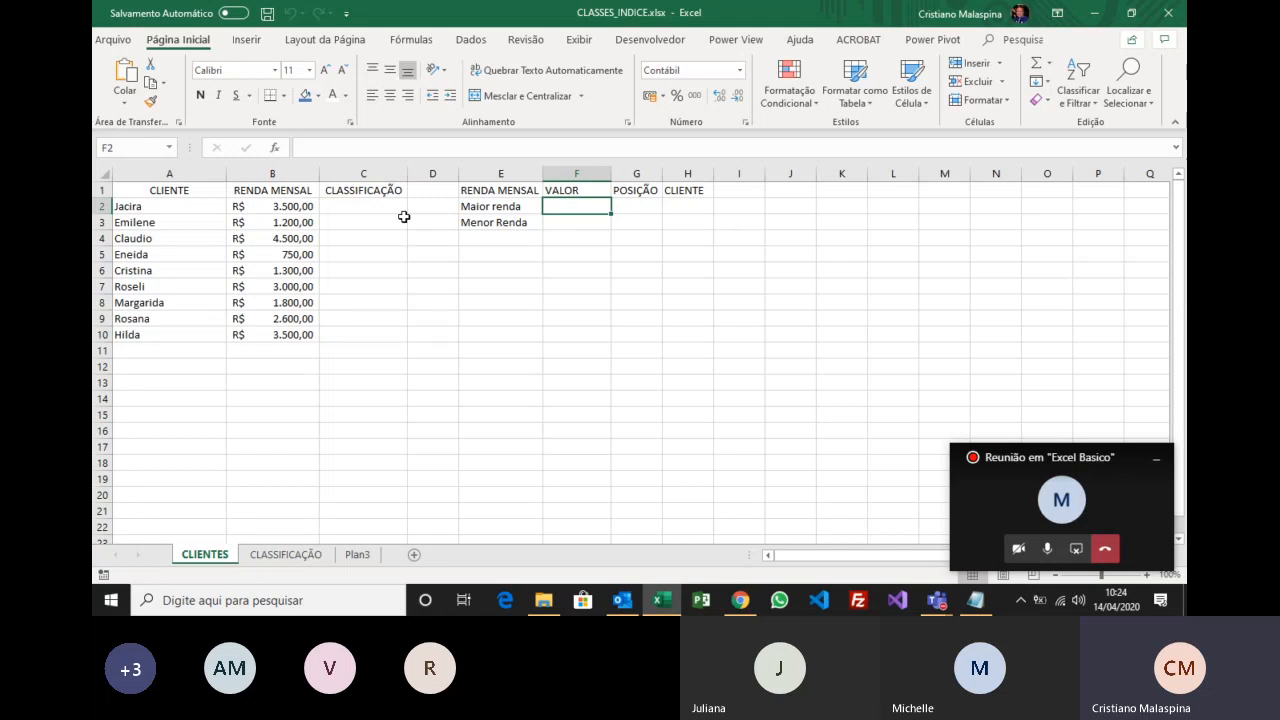
click(510, 207)
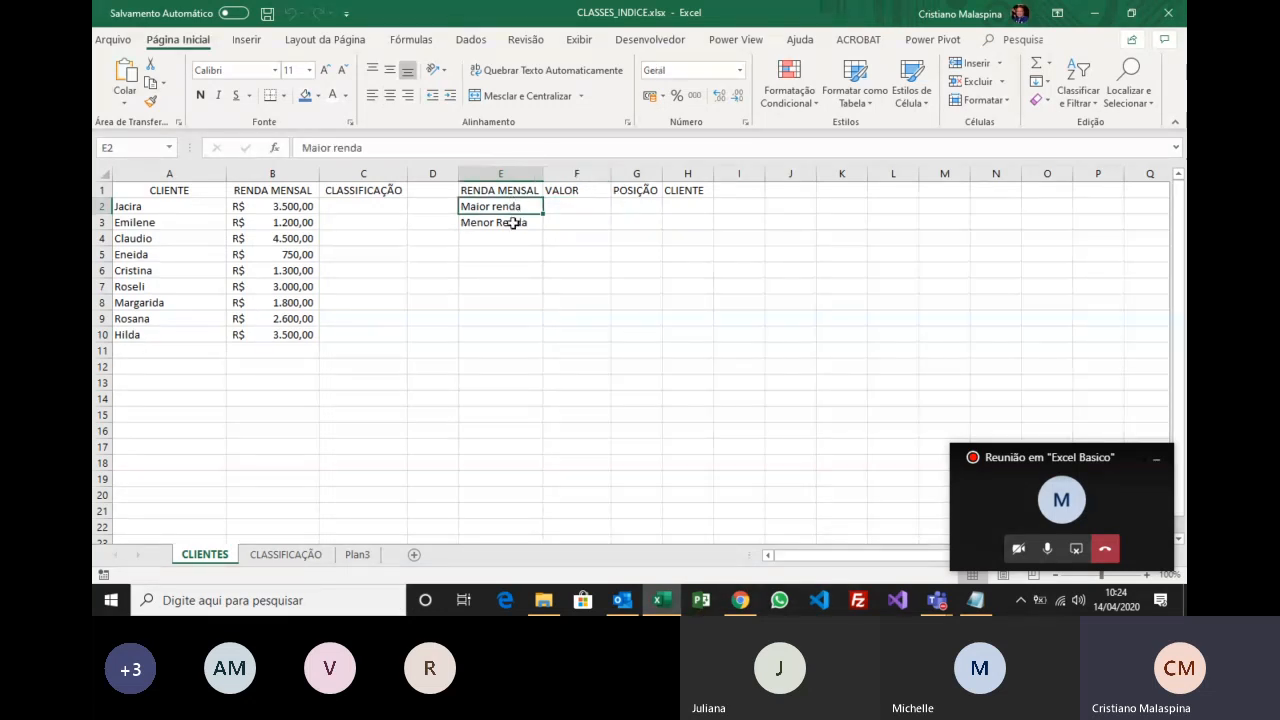
click(513, 226)
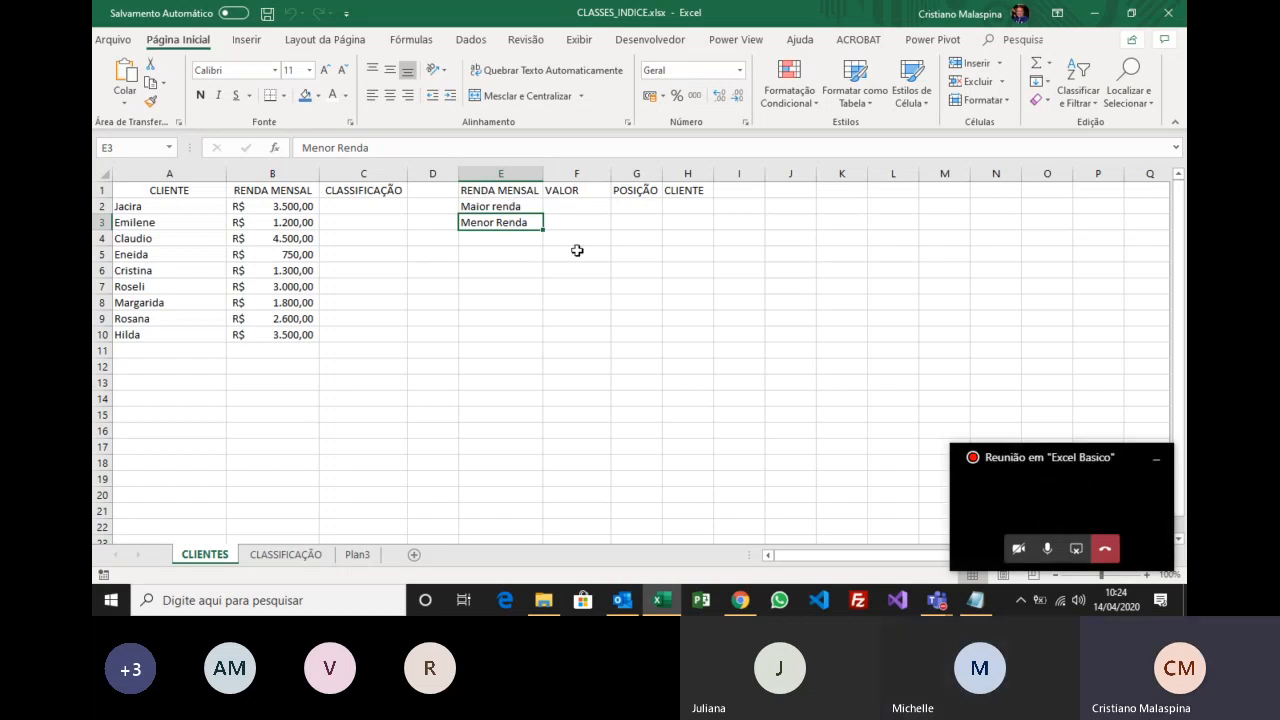
Calculate the highest monthly income in F2 with the MÁXIMO function over B2:B10.
click(556, 205)
text(=máx)
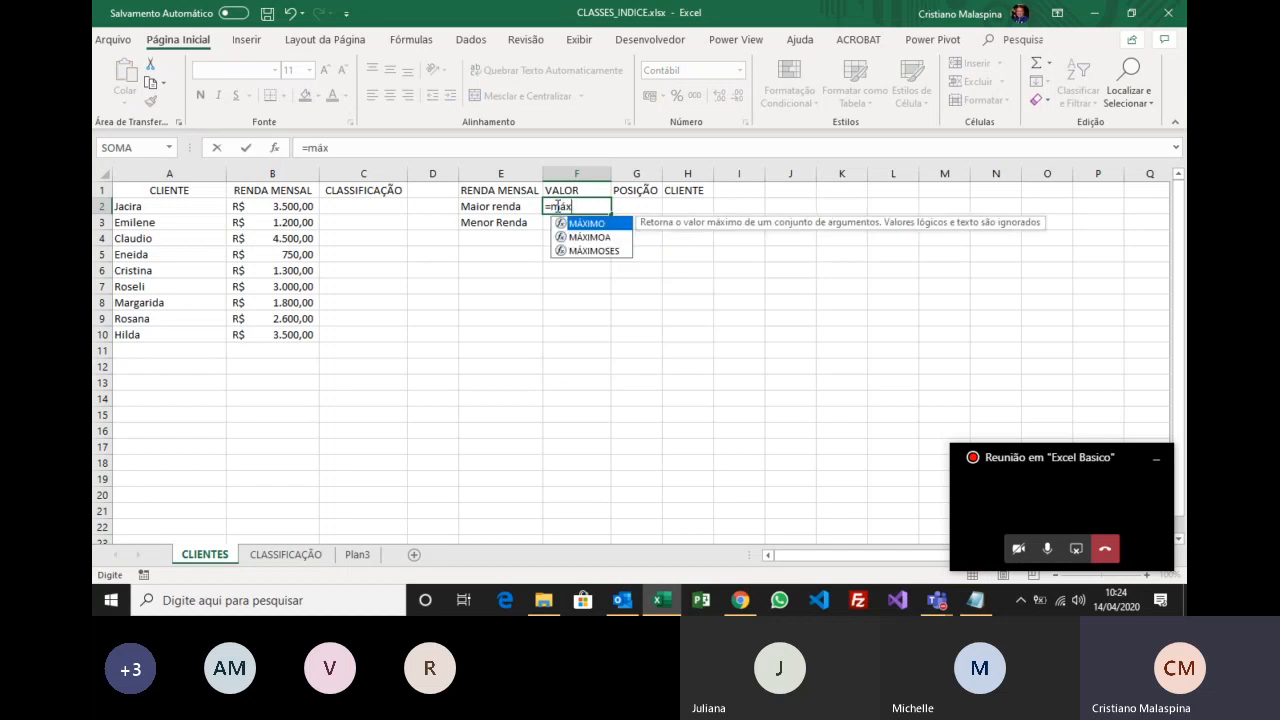
key(Tab)
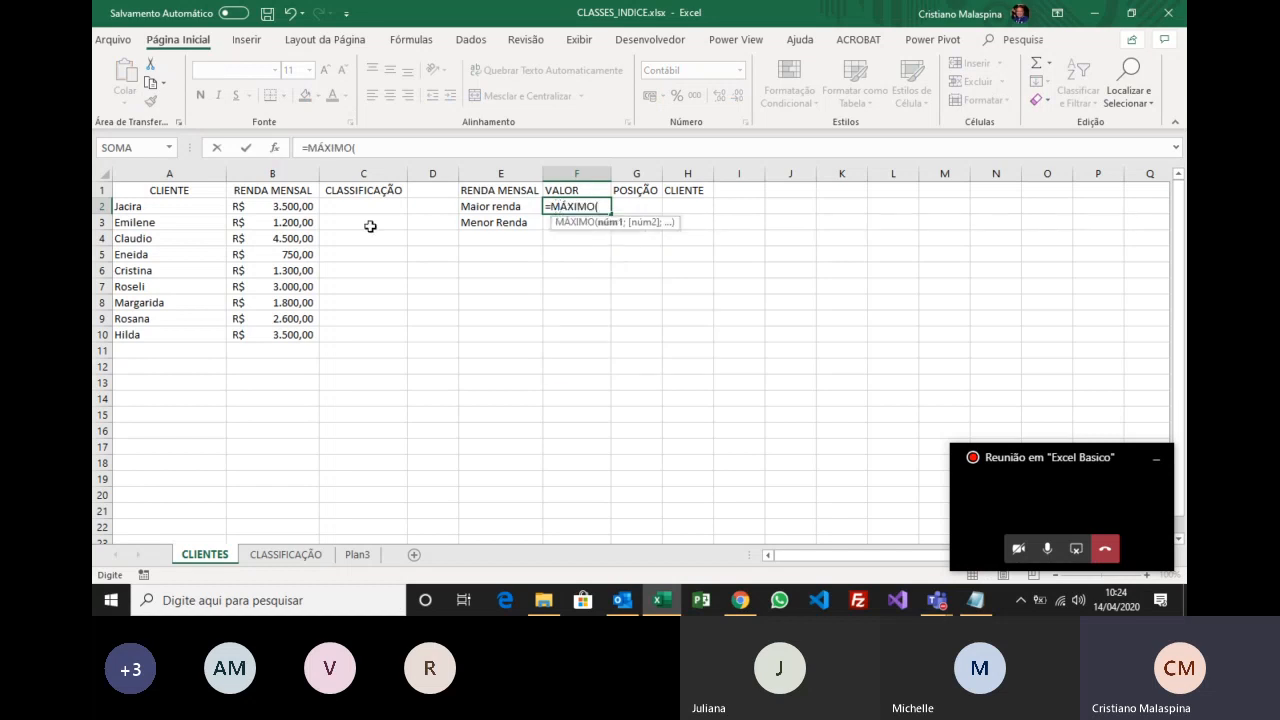
drag(296, 206, 297, 326)
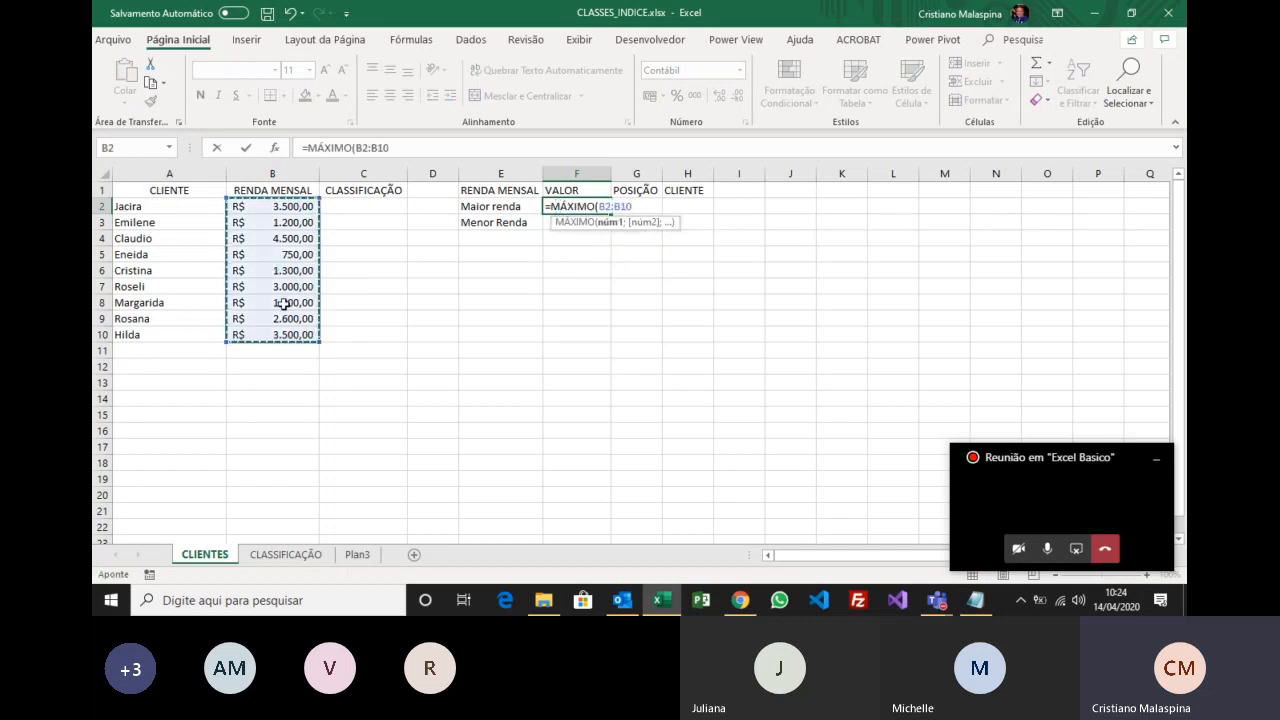
key(Return)
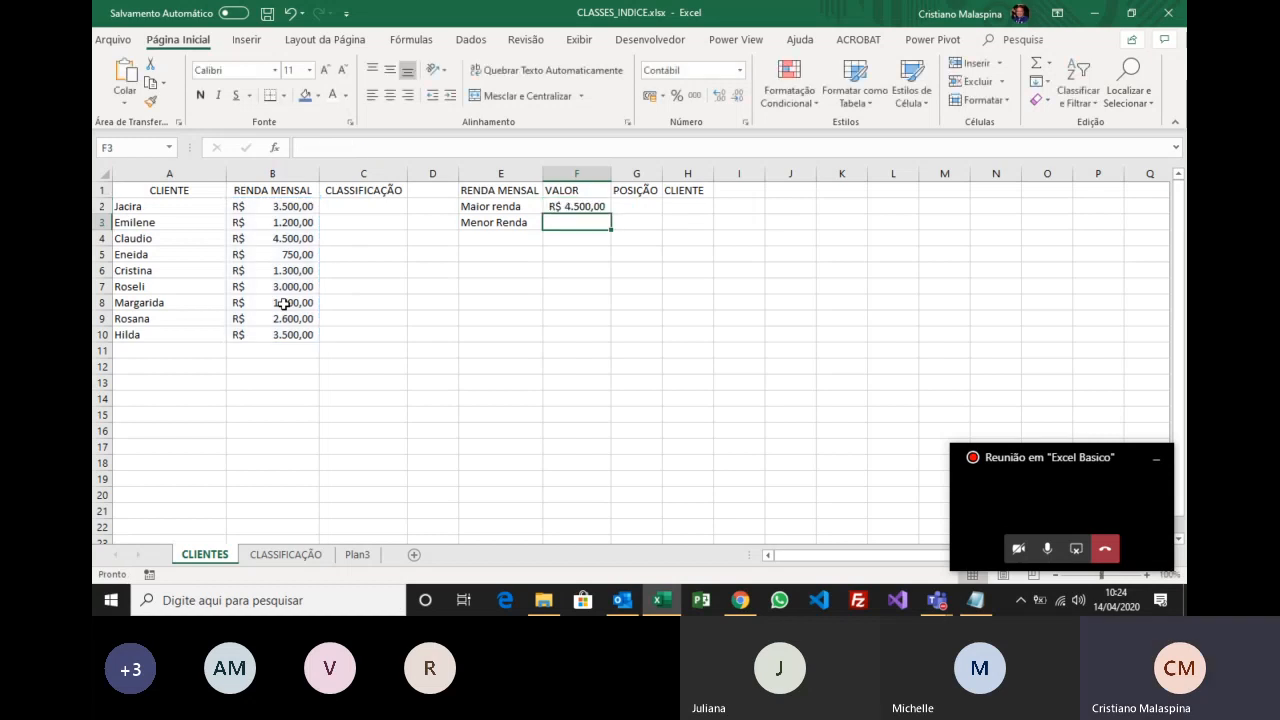
Calculate the lowest monthly income in F3 with the MÍNIMO function over B2:B10.
text(=mín)
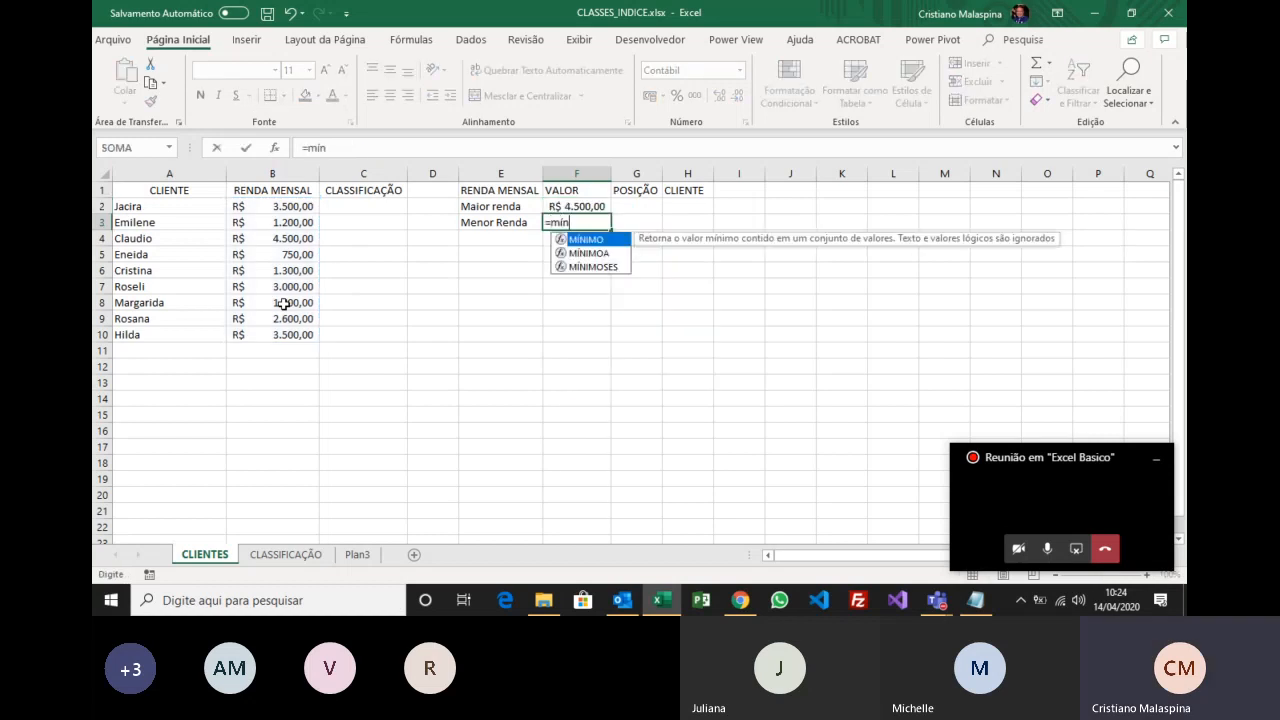
key(Tab)
drag(294, 204, 291, 342)
key(Return)
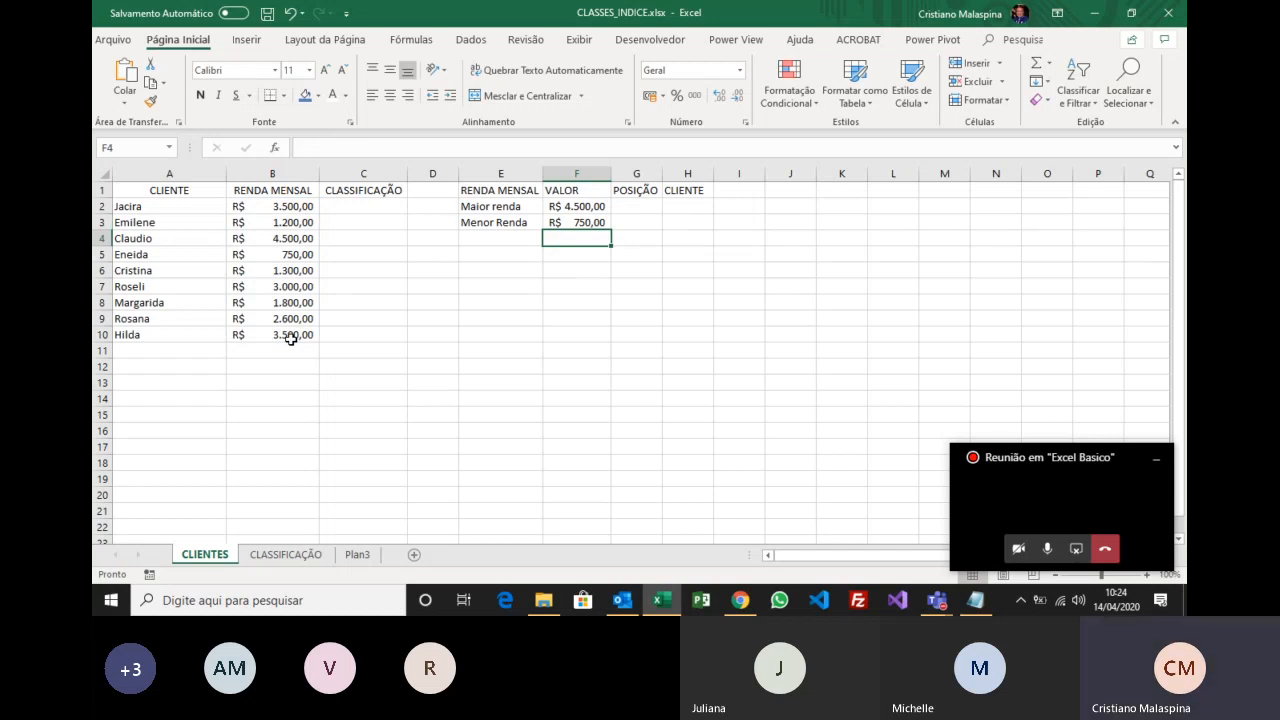
Review the formulas in F2 and F3, the empty CLASSIFICAÇÃO, POSIÇÃO and CLIENTE cells, and the client names in column A.
key(Up)
key(Up)
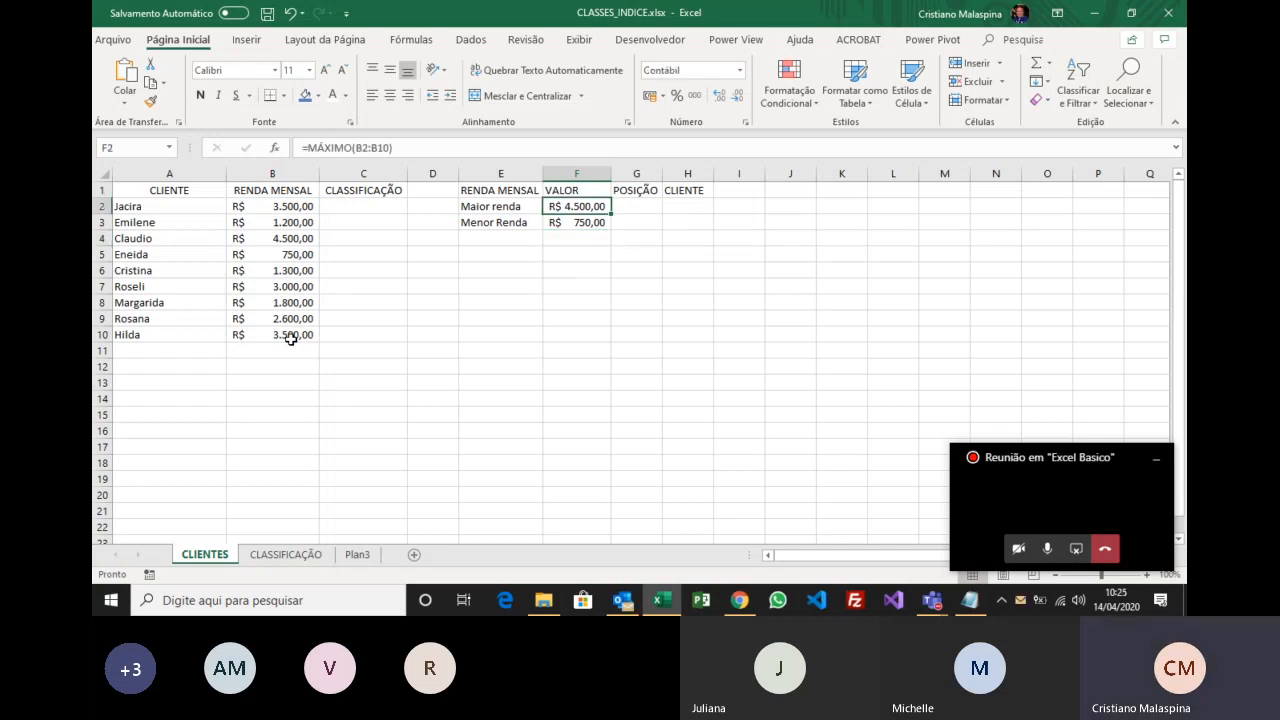
key(Down)
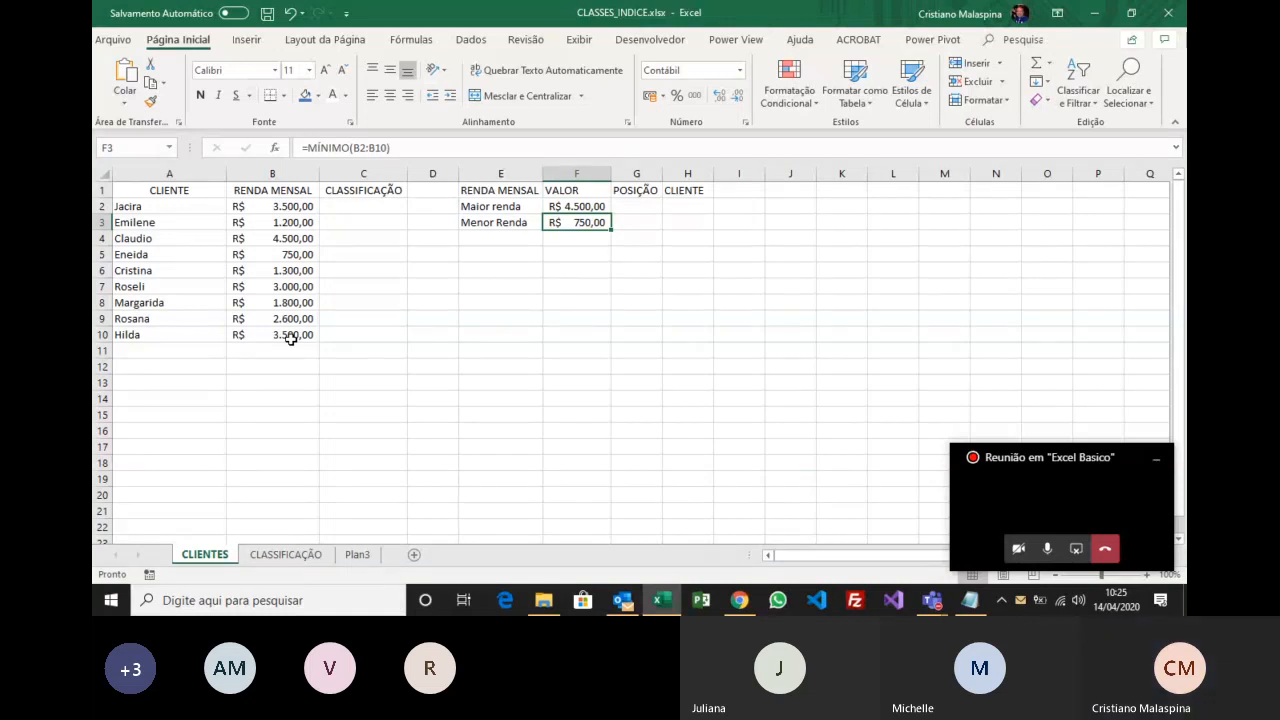
drag(366, 207, 368, 333)
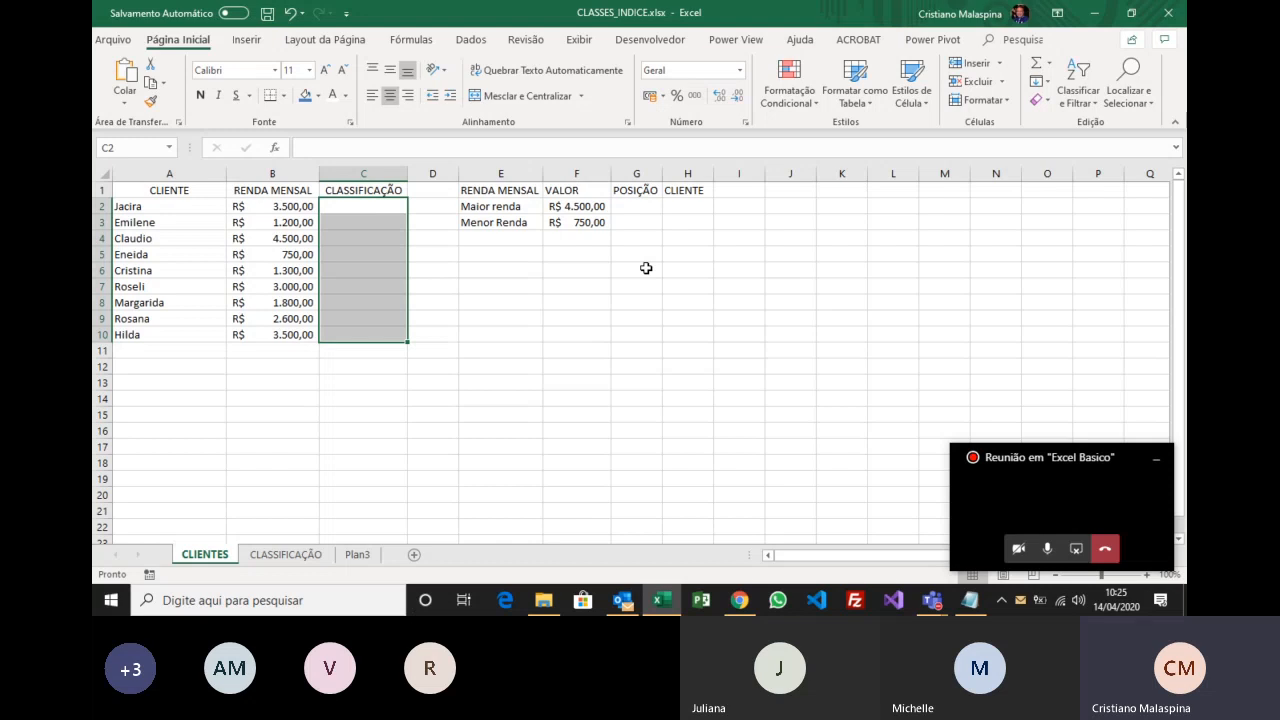
click(649, 209)
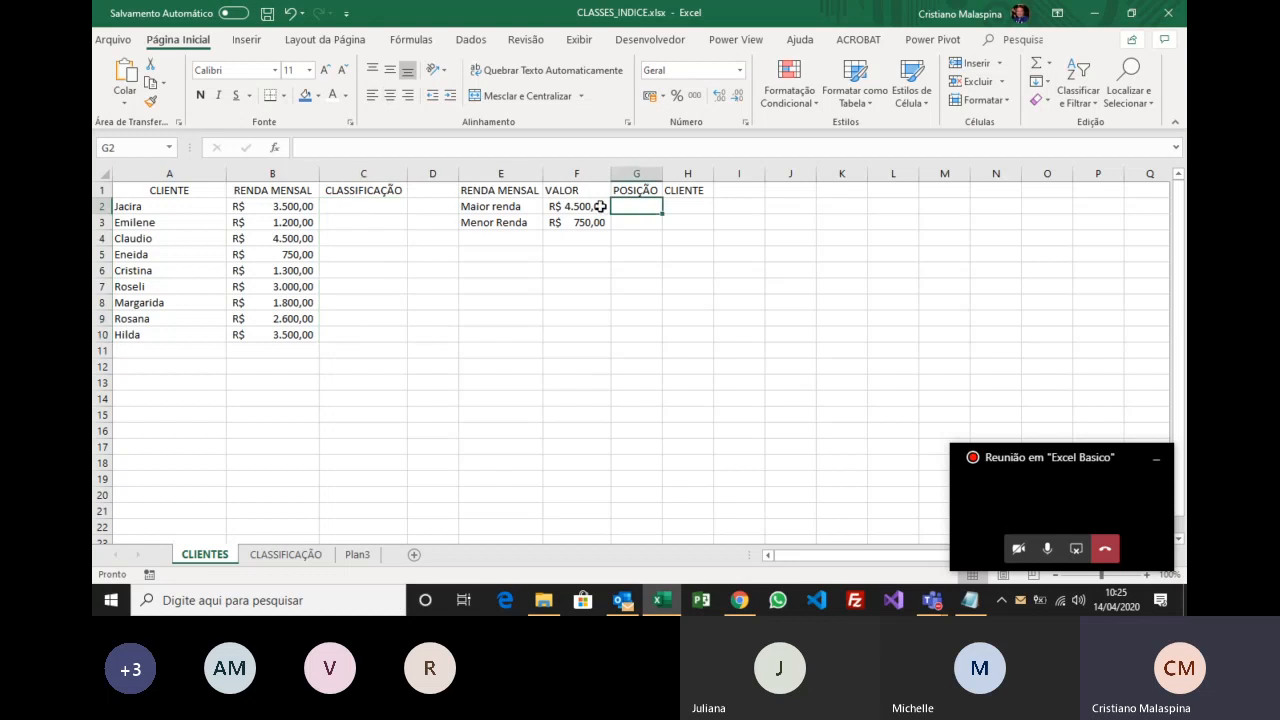
click(600, 206)
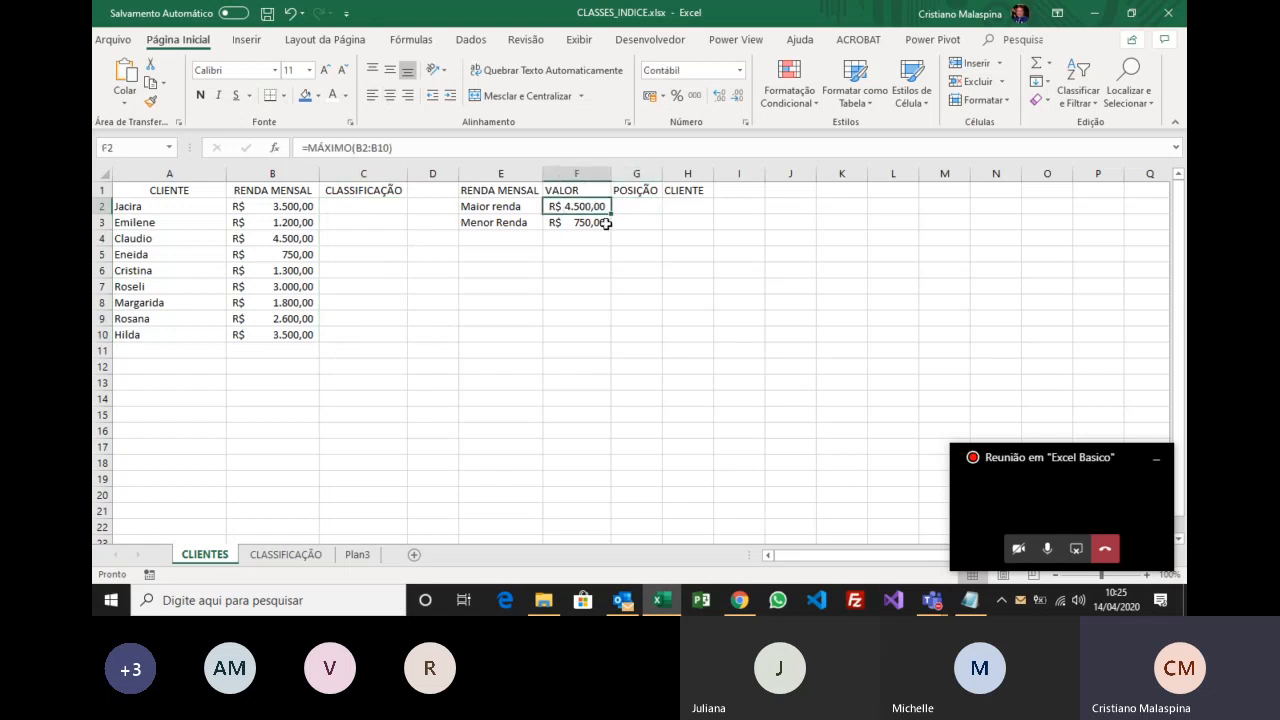
click(600, 223)
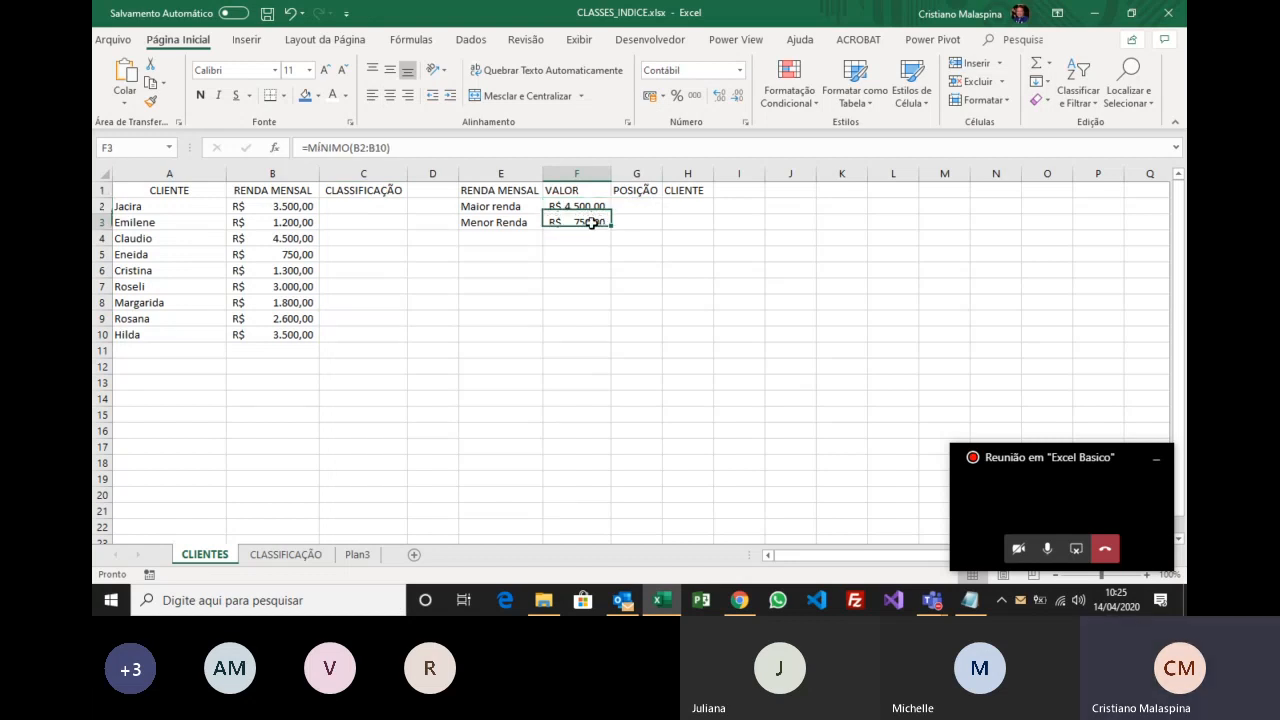
drag(658, 207, 655, 226)
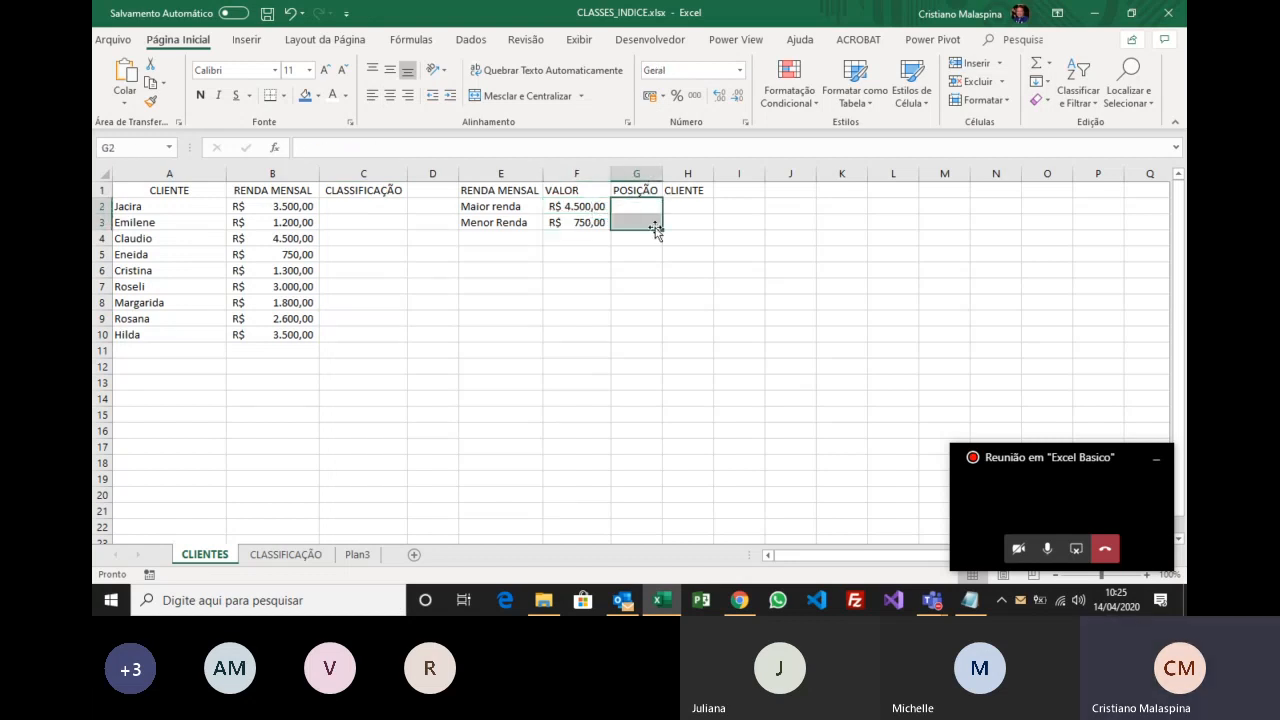
click(680, 207)
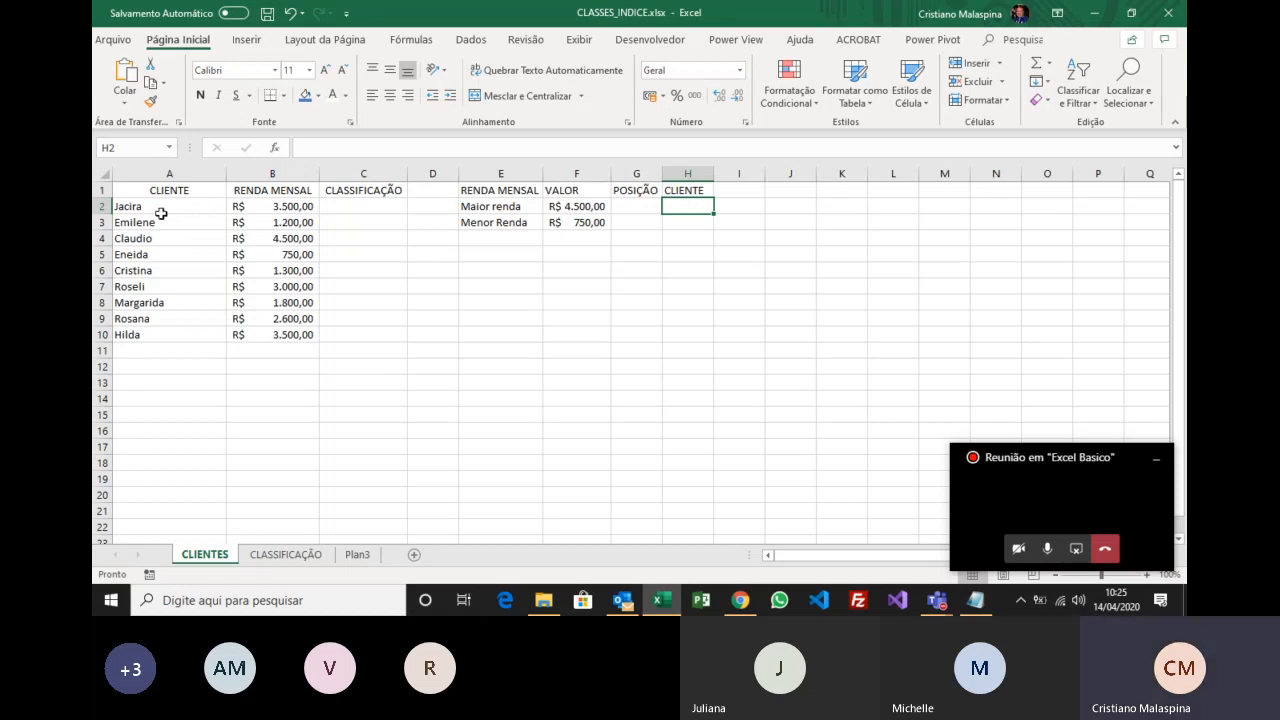
drag(160, 206, 159, 262)
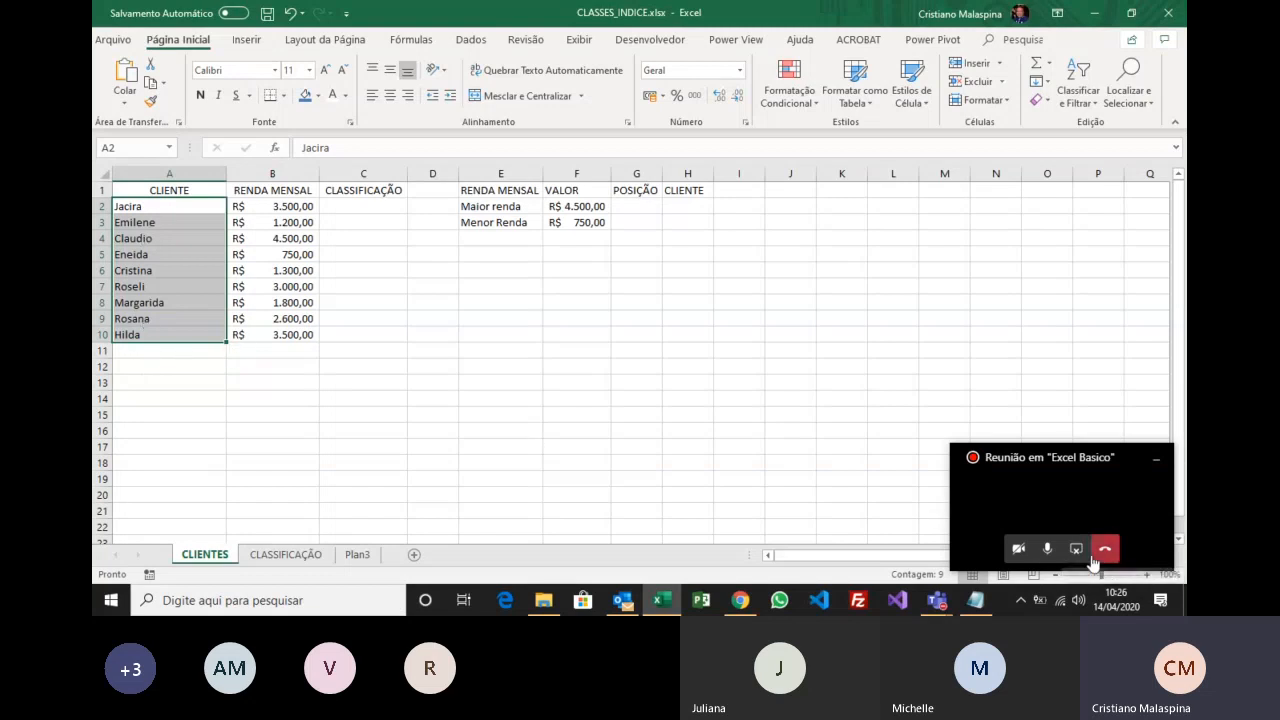
Locate the highest and lowest incomes in the RENDA MENSAL list and check the matching POSIÇÃO and CLIENTE cells.
click(1046, 549)
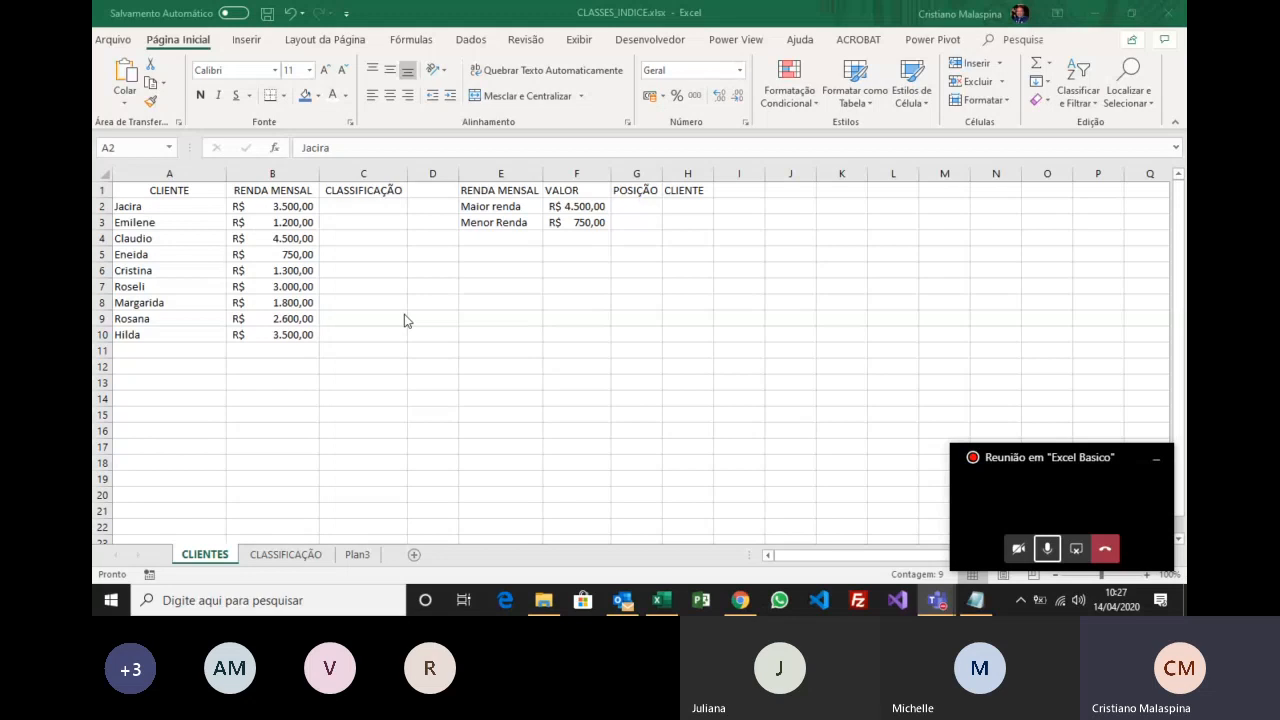
key(ctrl+shift+Down)
click(628, 206)
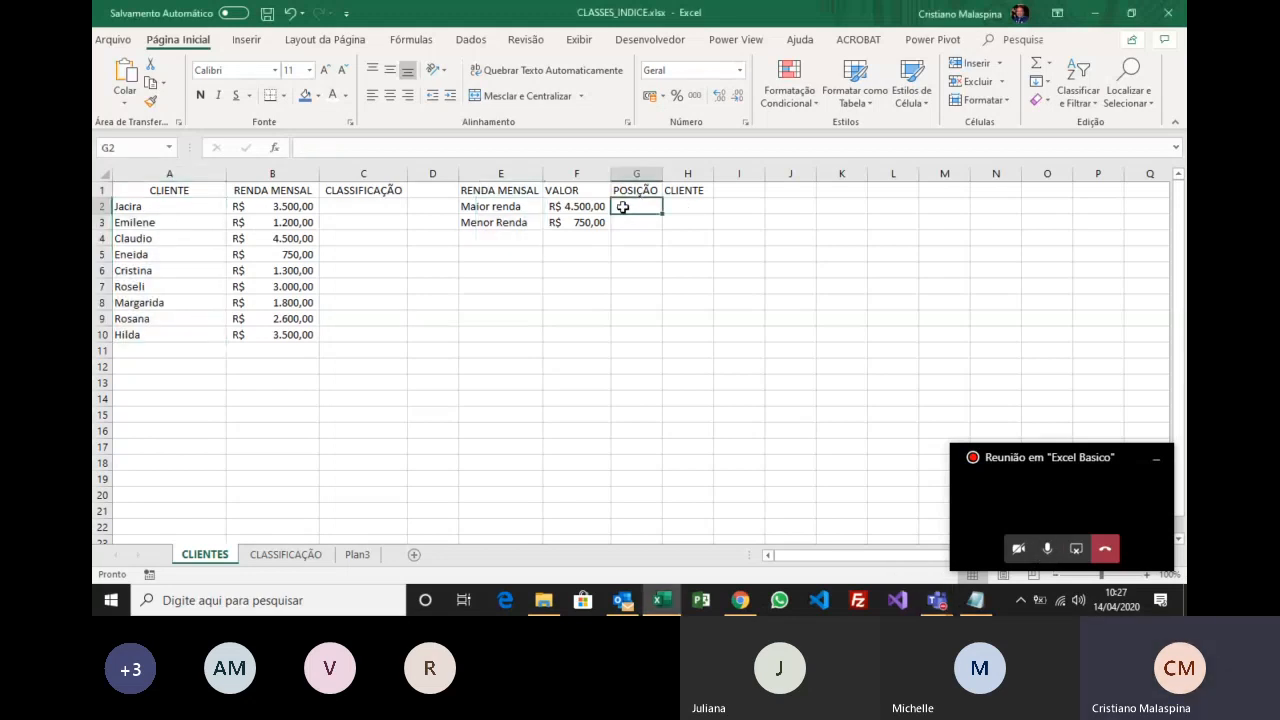
click(598, 207)
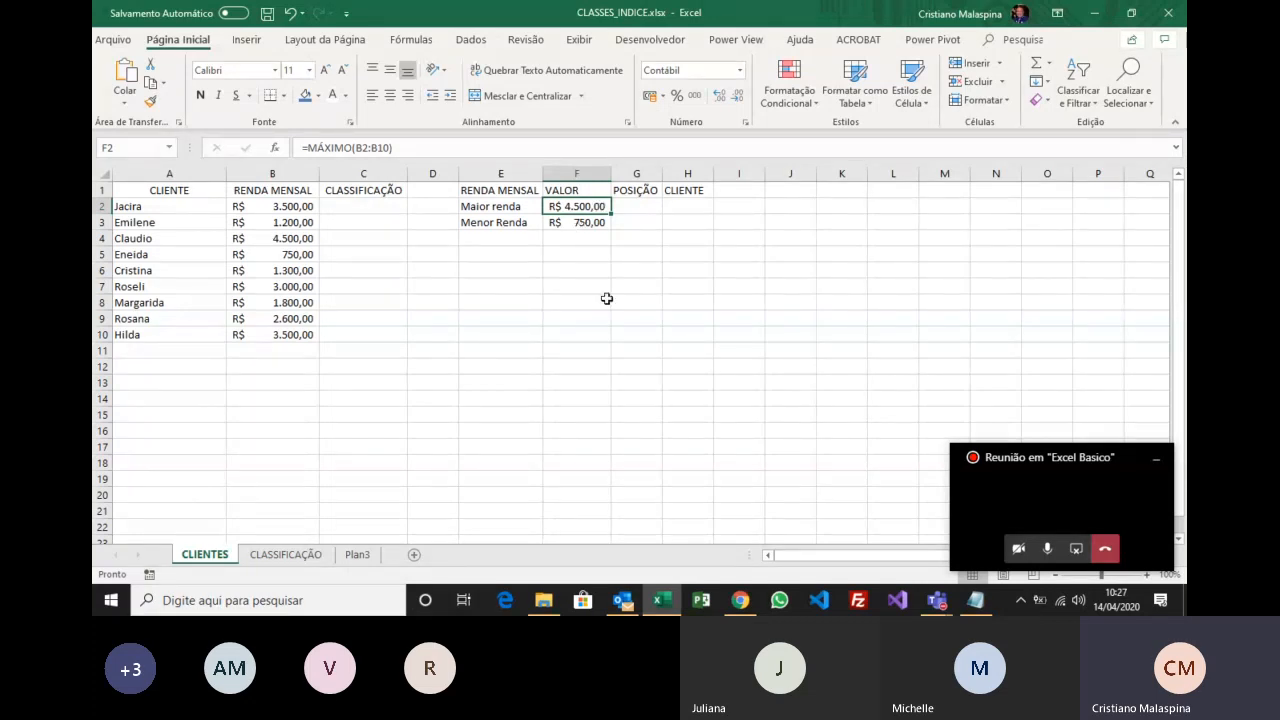
click(303, 205)
key(Down)
key(Down)
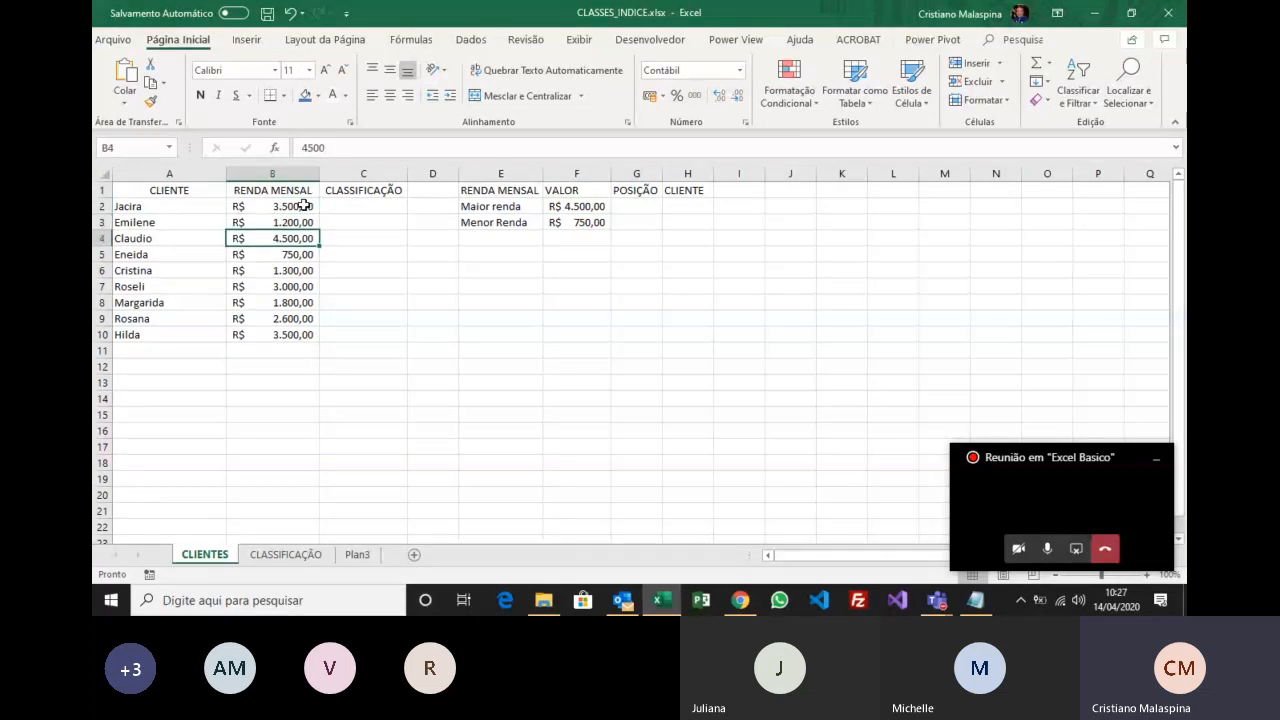
key(Down)
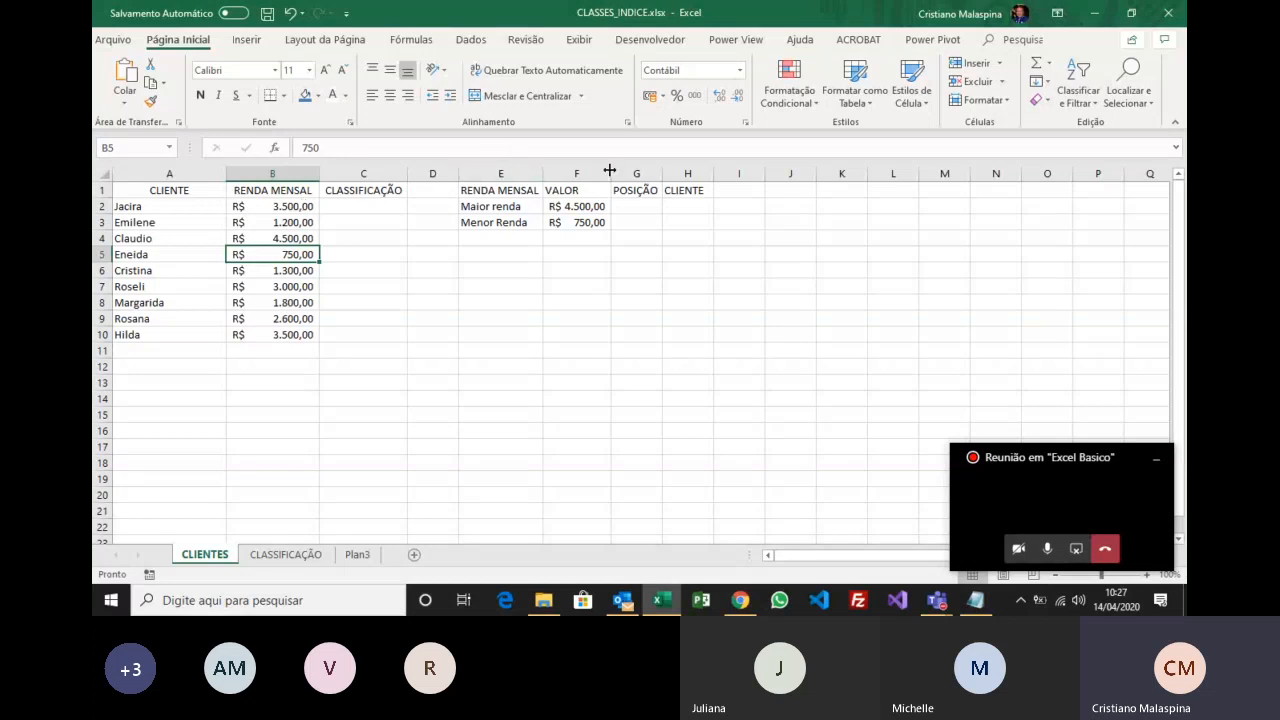
click(626, 205)
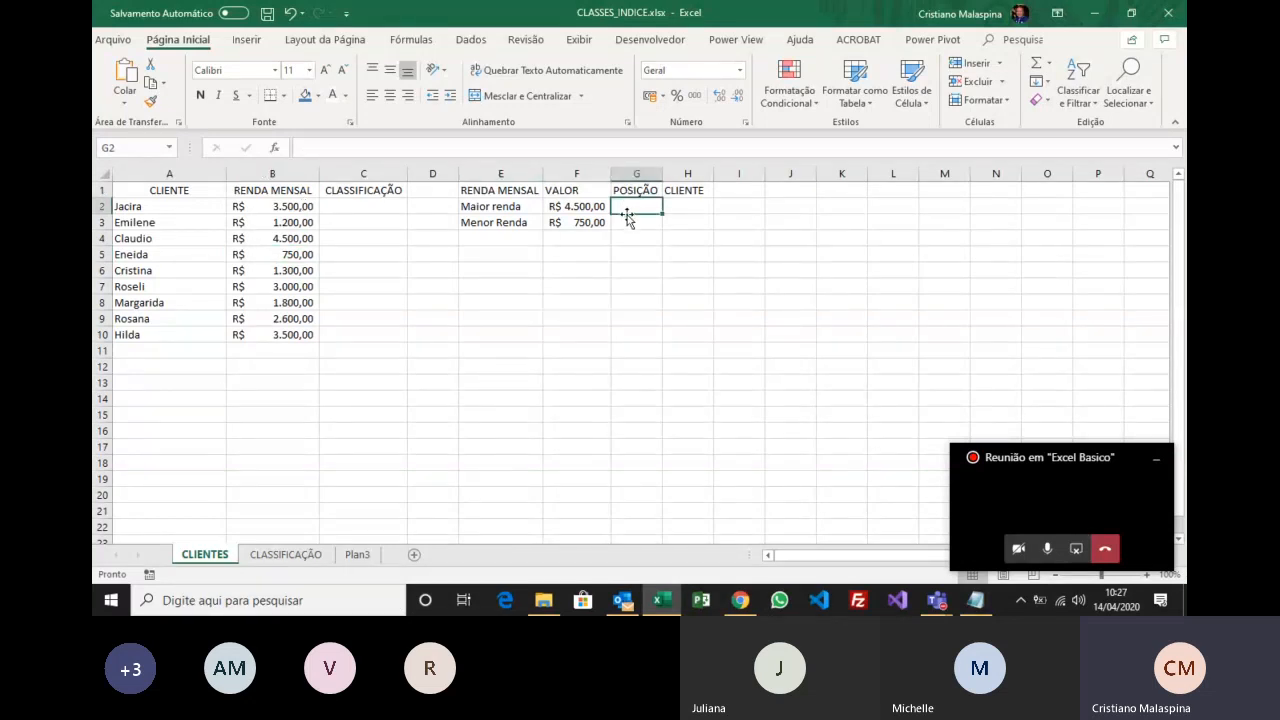
click(629, 220)
click(684, 205)
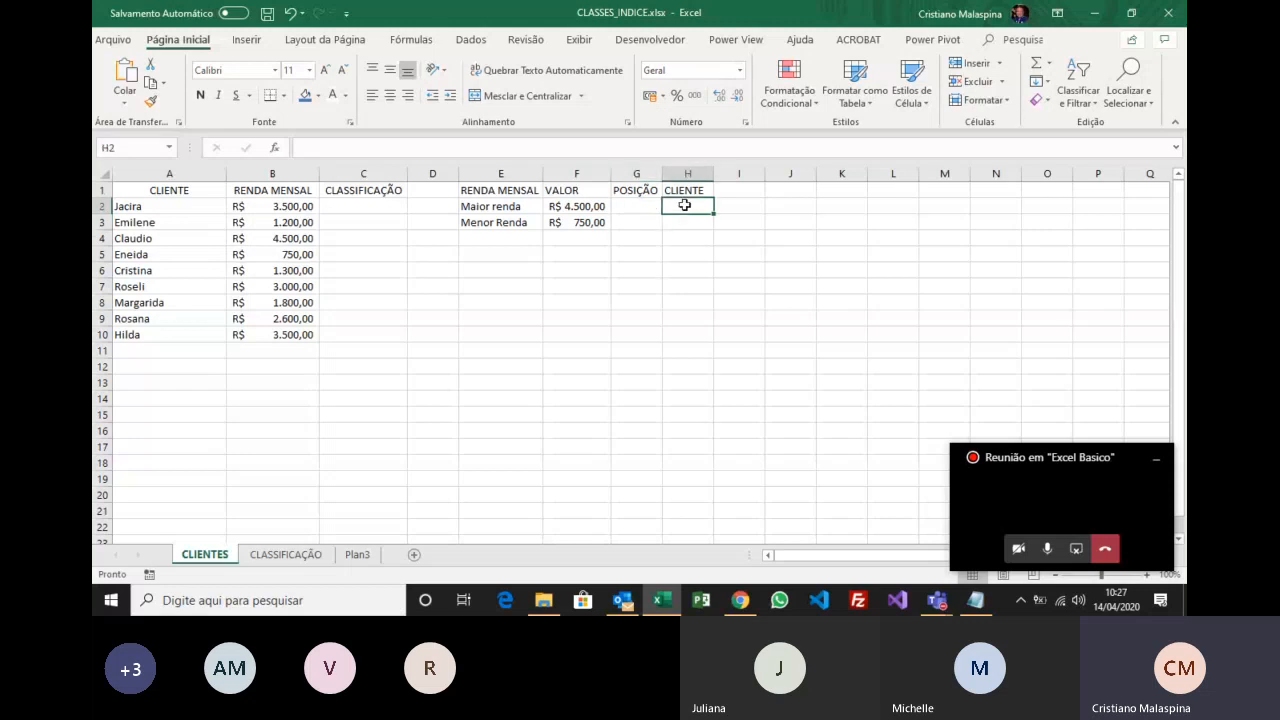
click(654, 207)
click(647, 221)
click(650, 208)
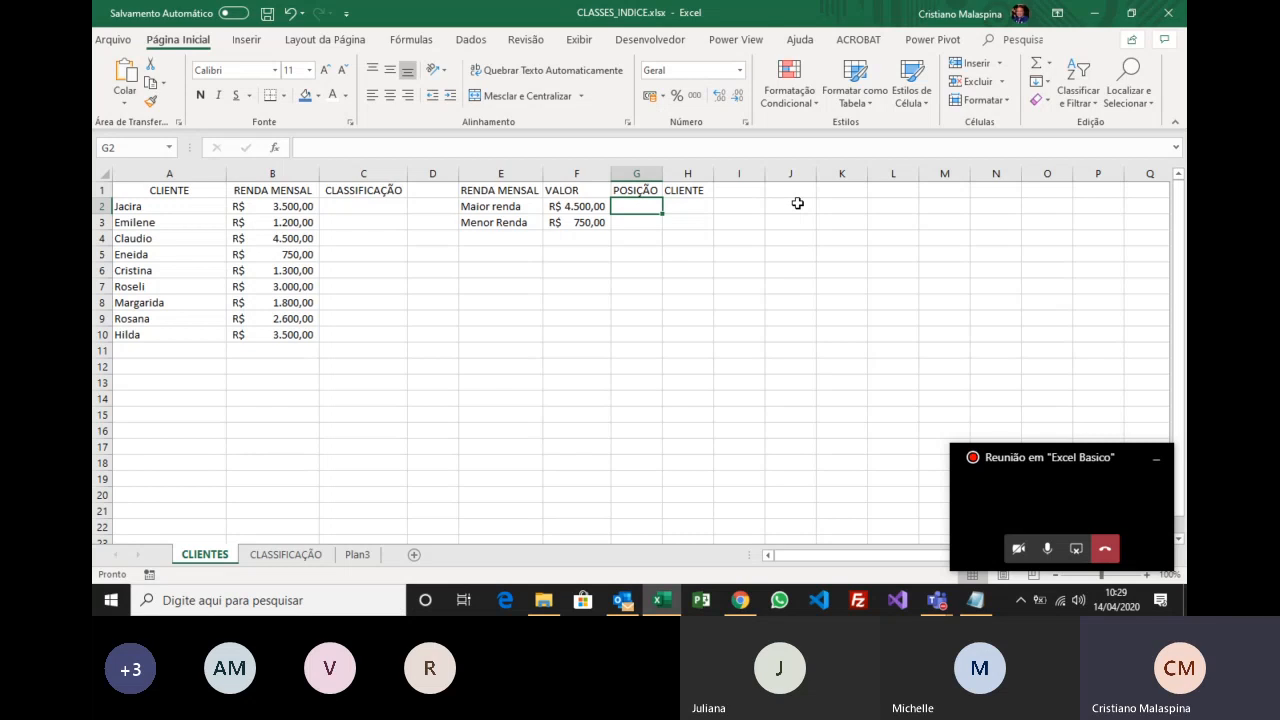
Enter the labels "índice" in L1 and "corresp" in L2.
click(886, 193)
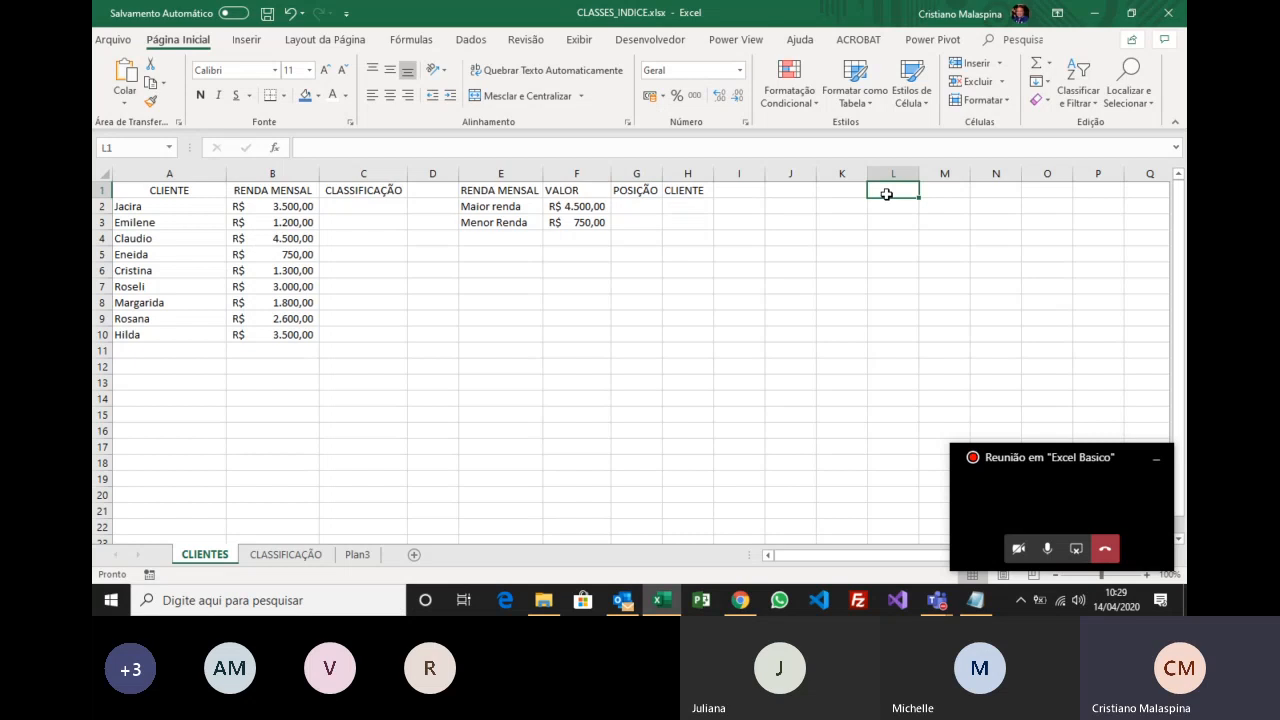
text(índice)
key(Return)
text(corres)
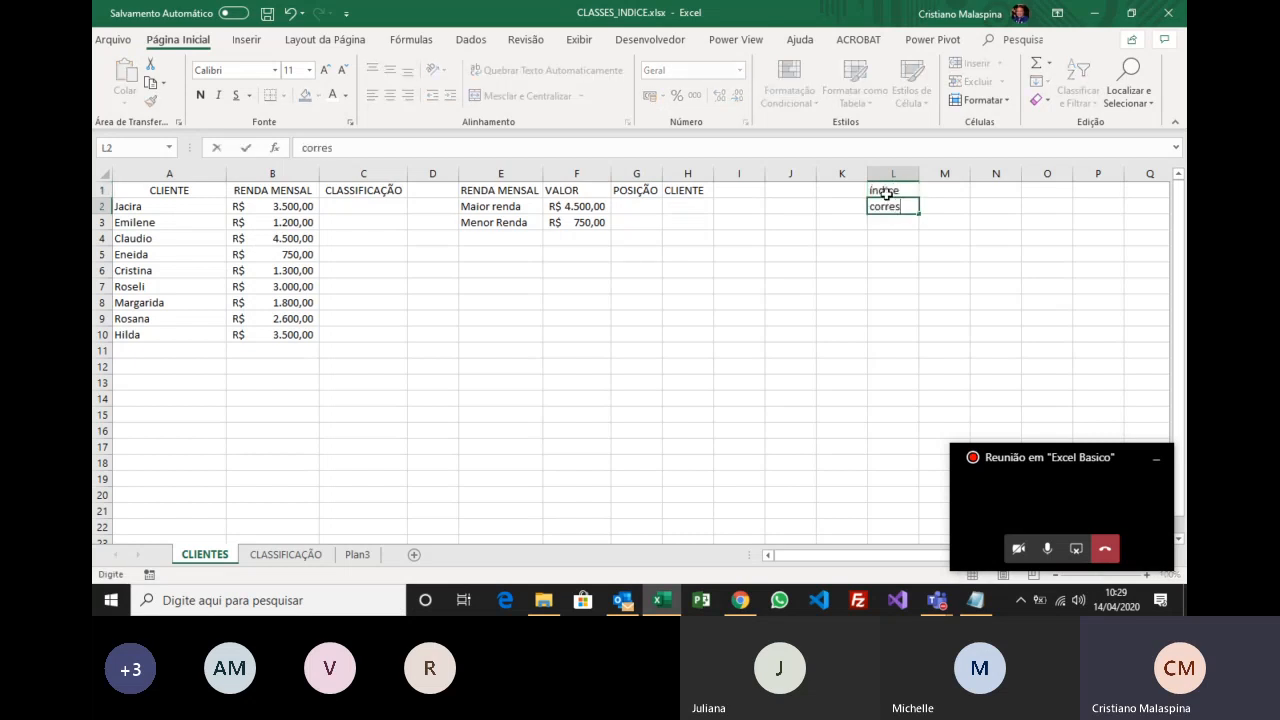
text(p)
key(Return)
key(Up)
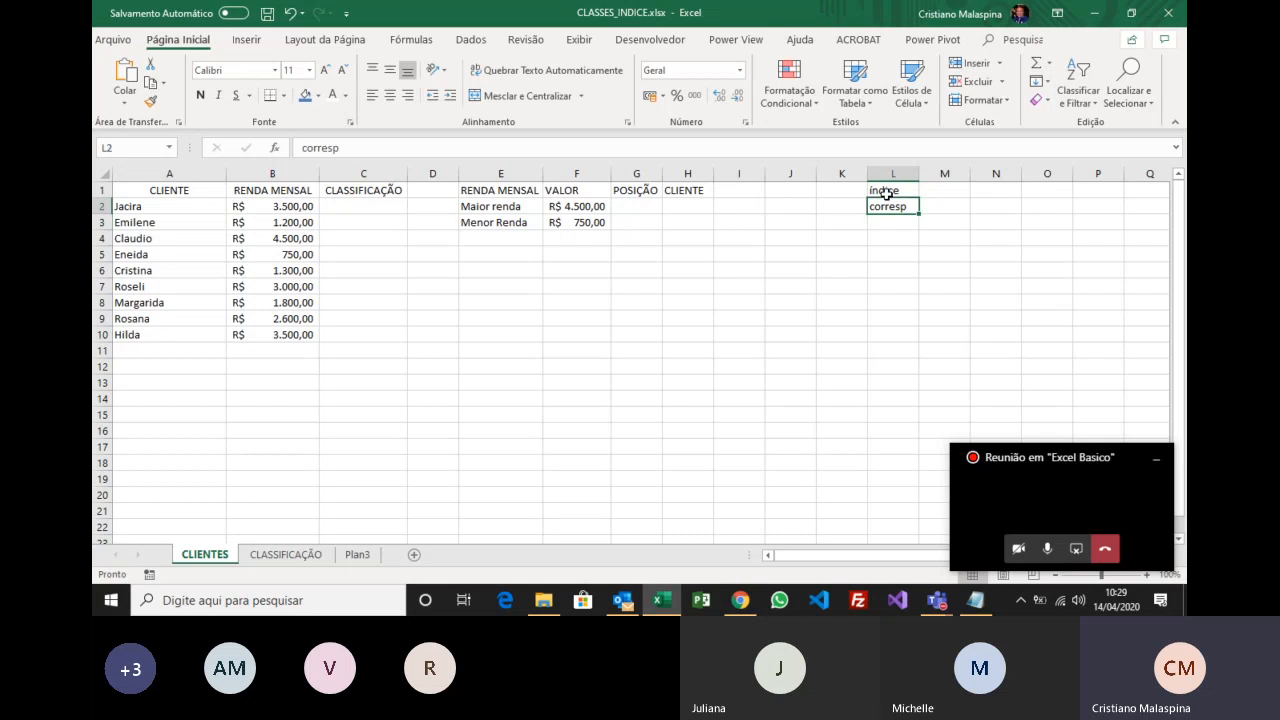
Enter the note "traz o valor dentro de um periodo" in M1 beside the índice label.
key(Up)
key(Right)
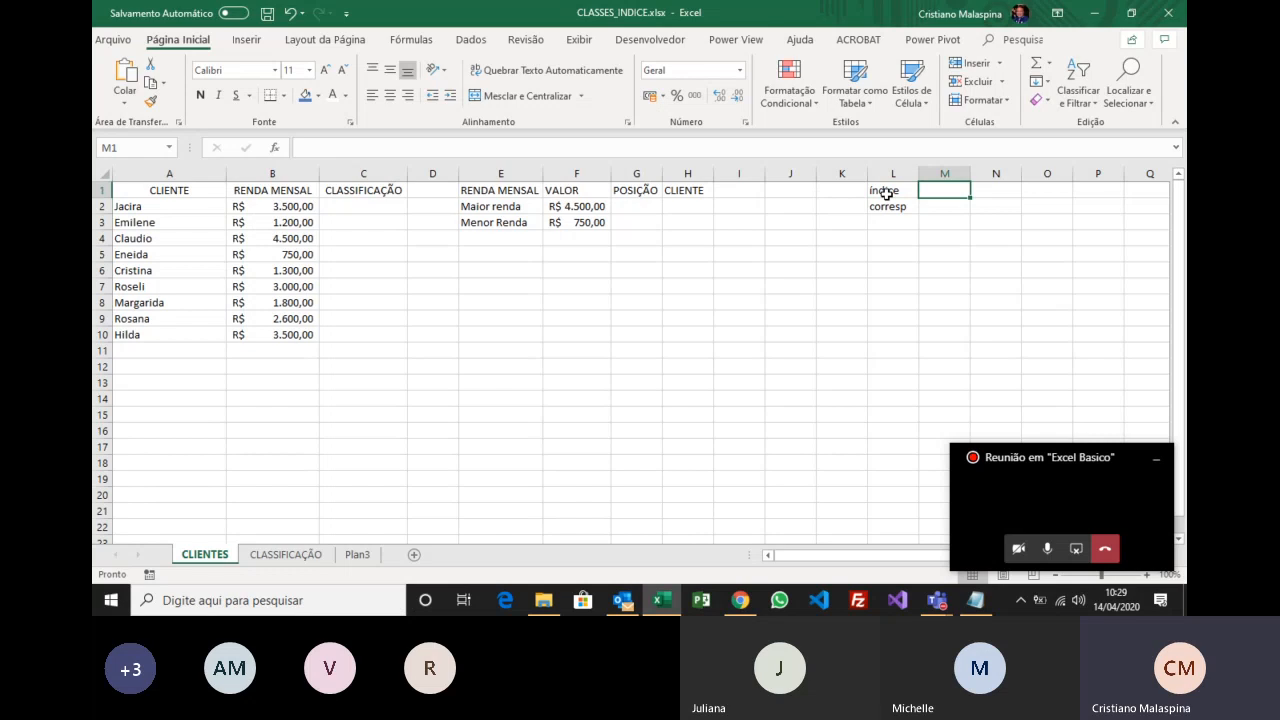
text(traz)
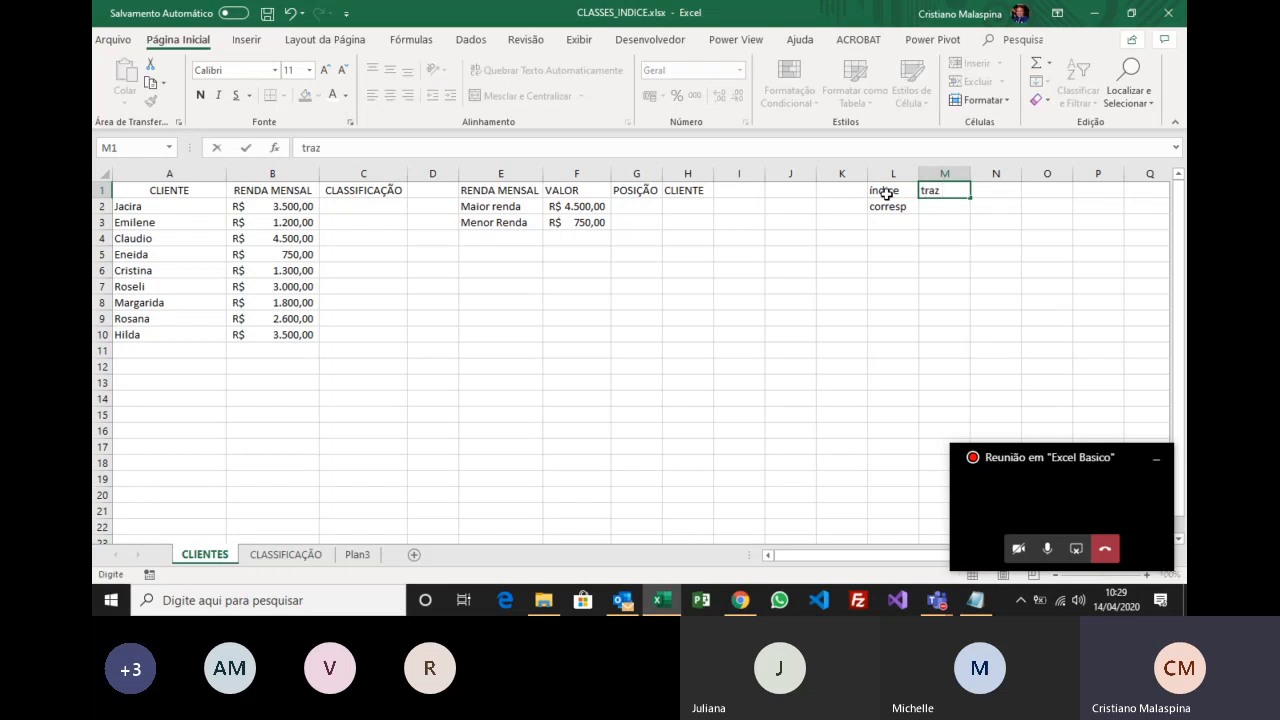
text( o valor dentro de )
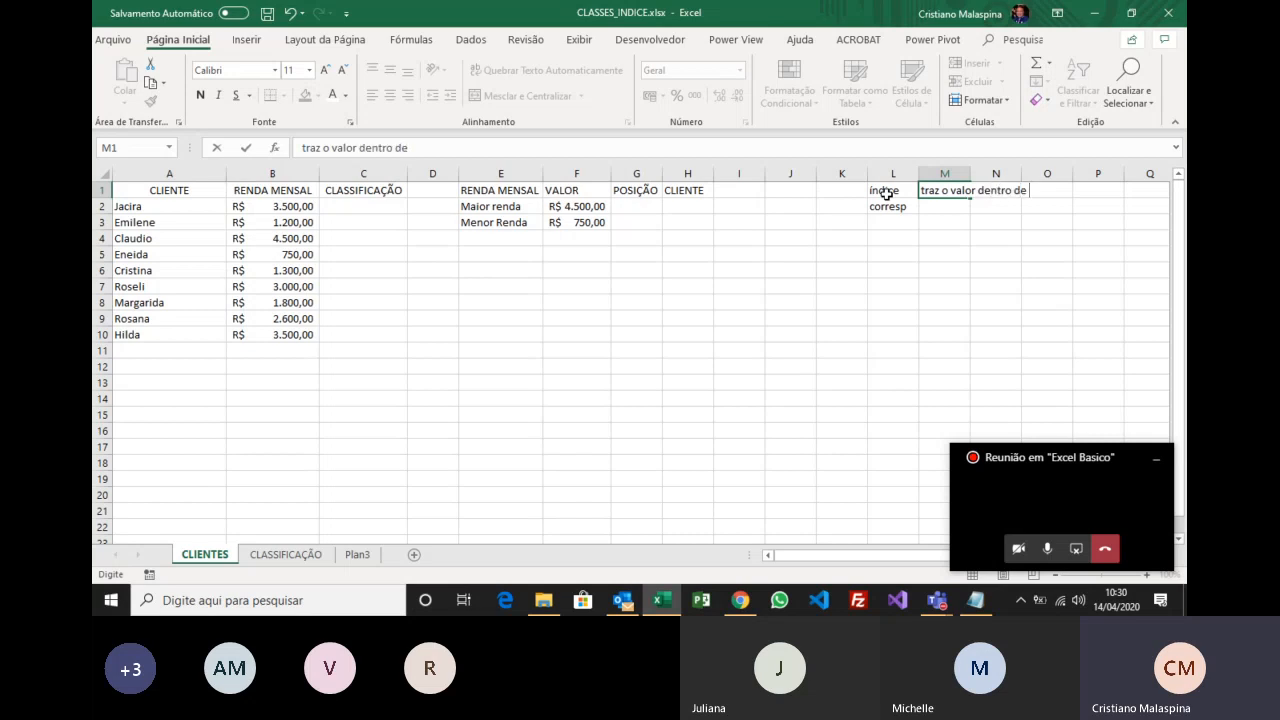
text(um periodo)
key(Return)
key(Up)
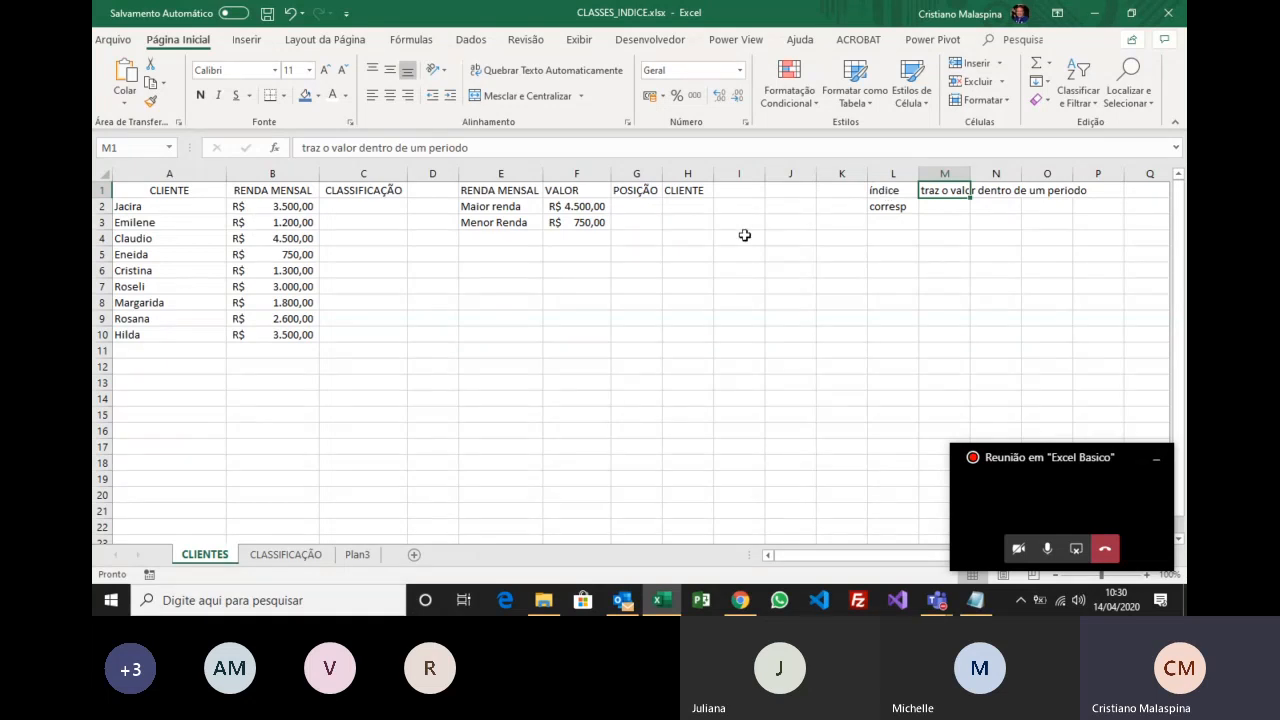
Extend the índice note in M1 with " - necessita de posicionamento fisico".
click(478, 150)
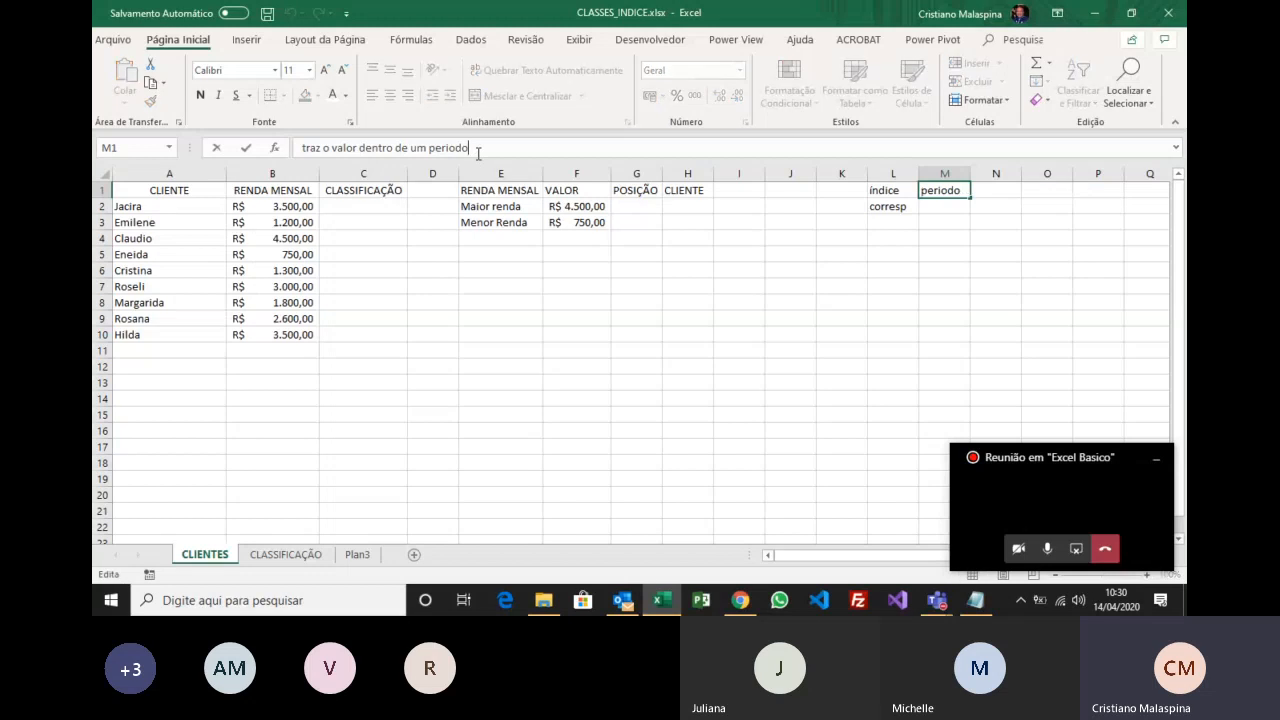
text(- necessita de posi)
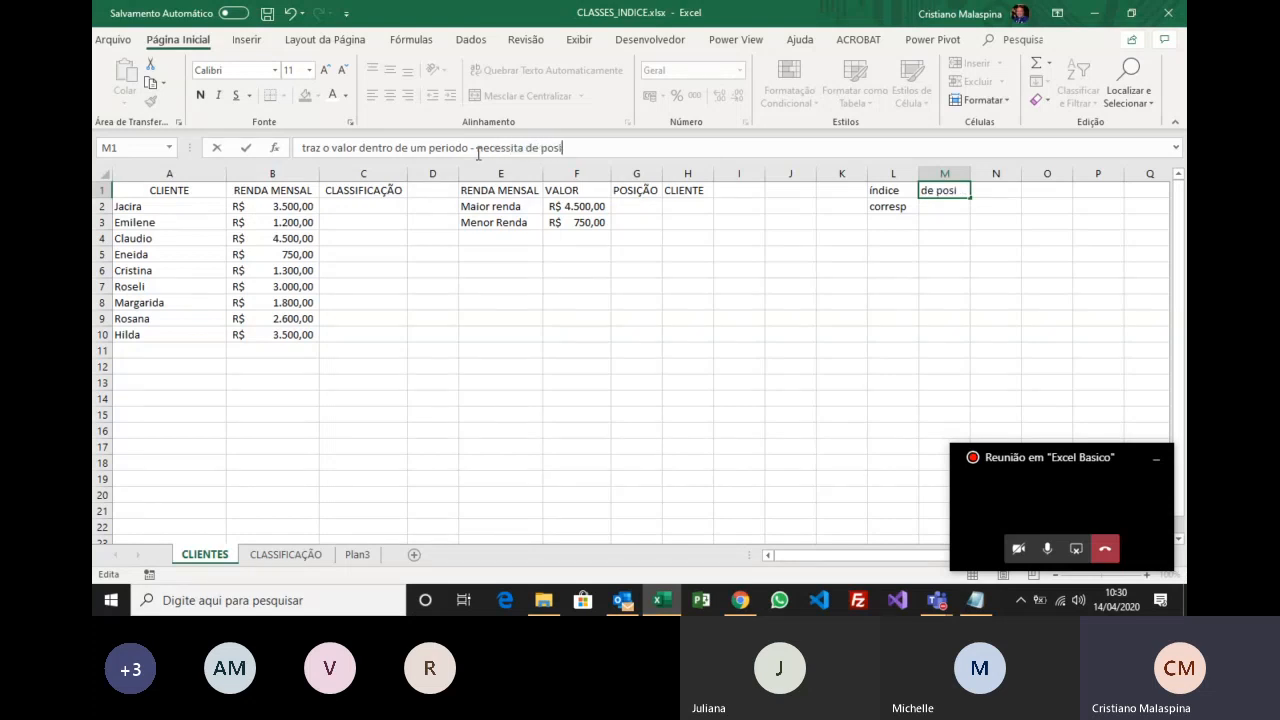
text(cionamento fisico)
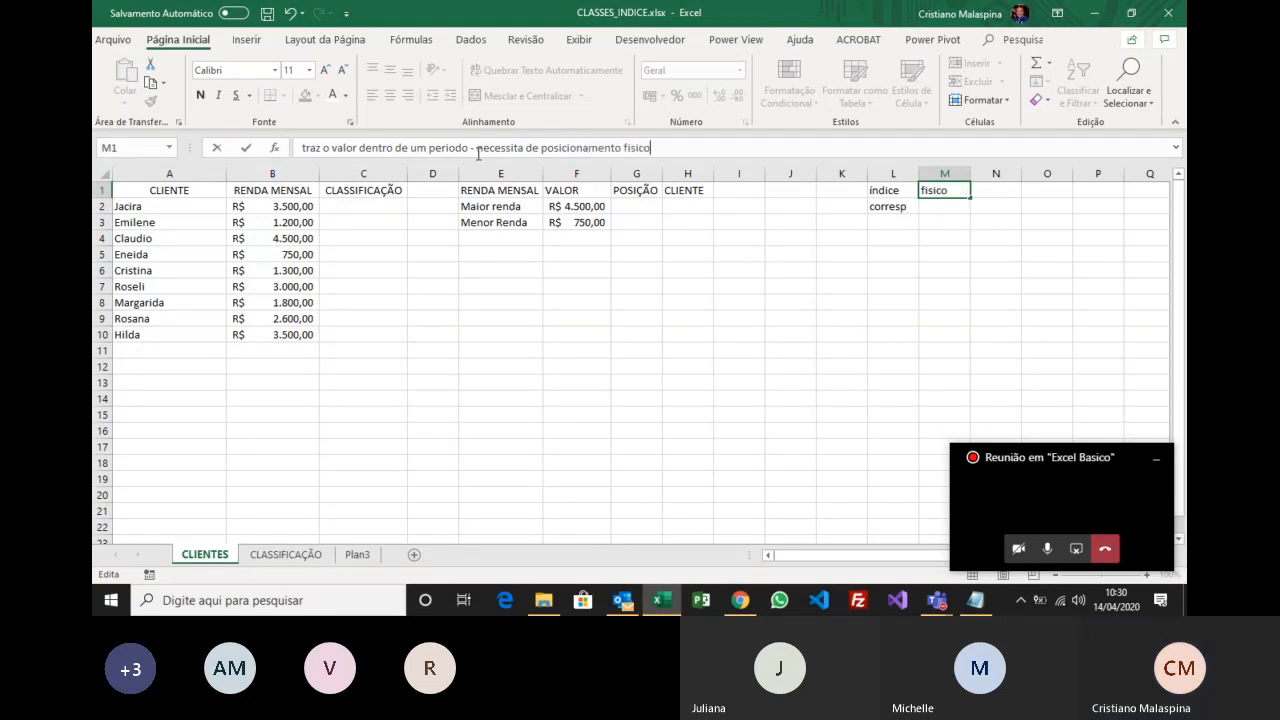
key(Return)
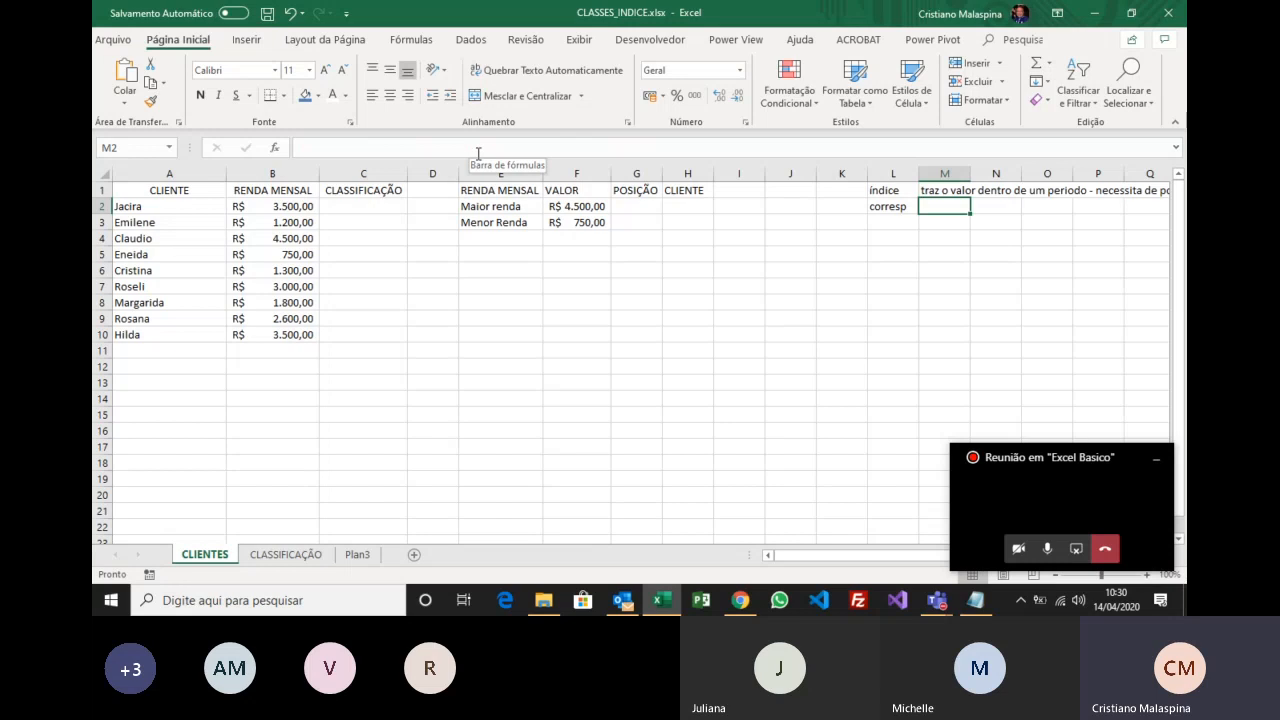
Delete the empty column J to bring the notes closer to the income table.
click(793, 174)
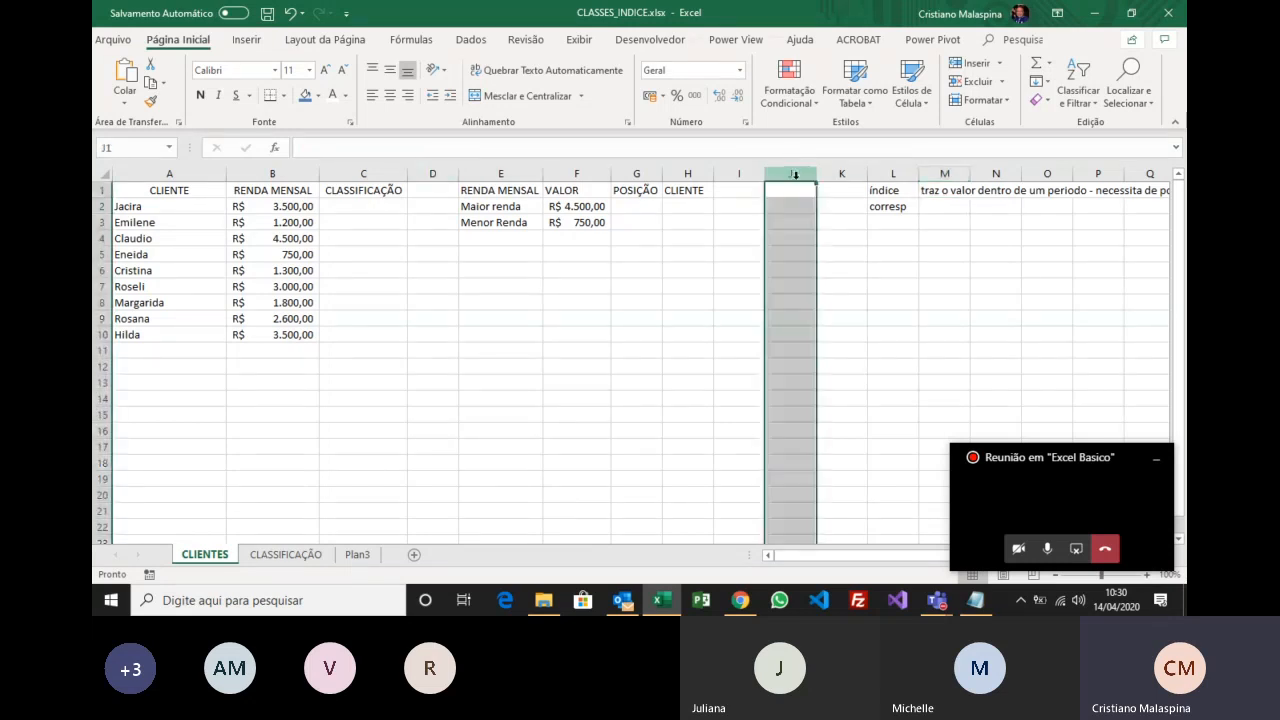
right_click(794, 175)
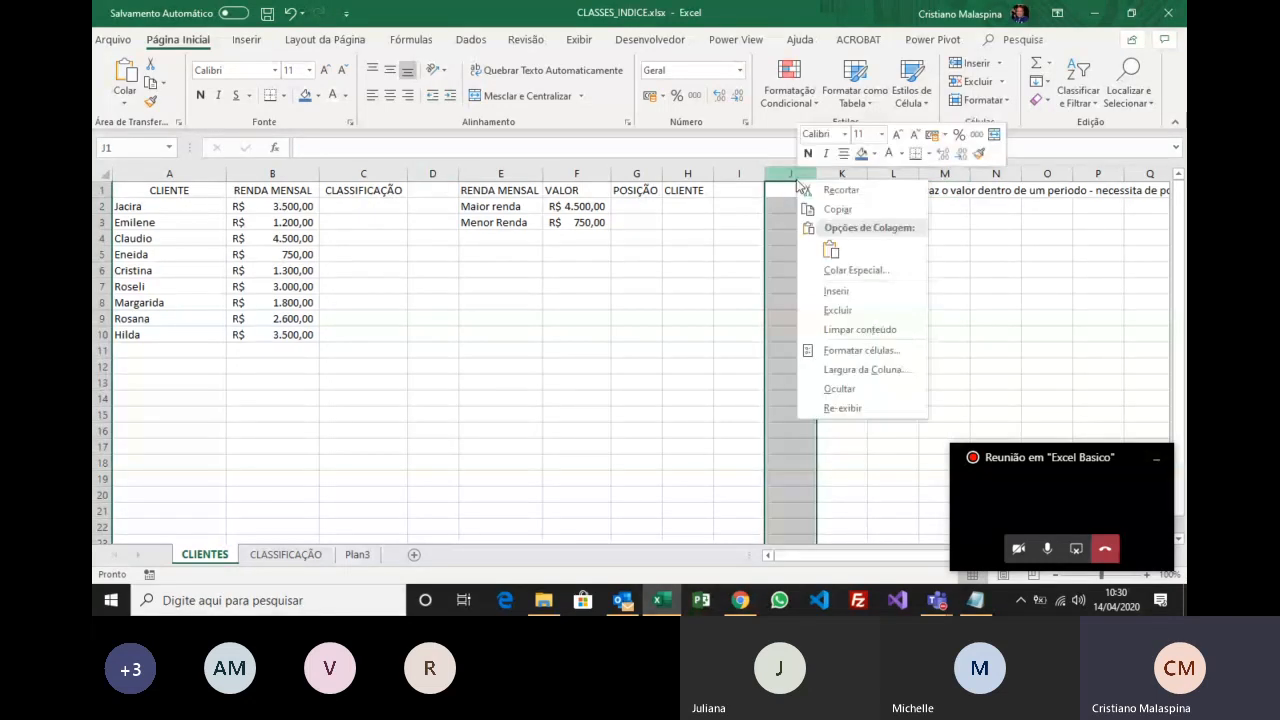
click(845, 311)
click(922, 310)
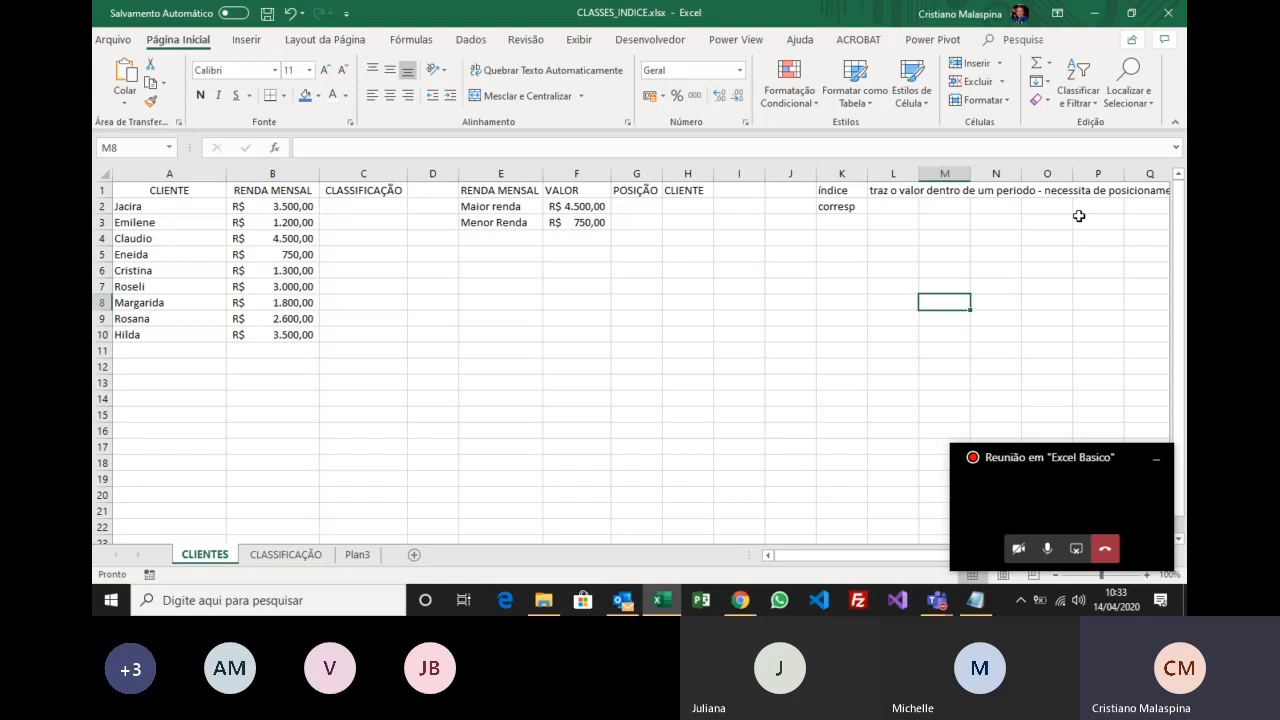
Enter the note "traz posicionamento fisico atraves de um valor" in L2 beside the corresp label.
click(898, 207)
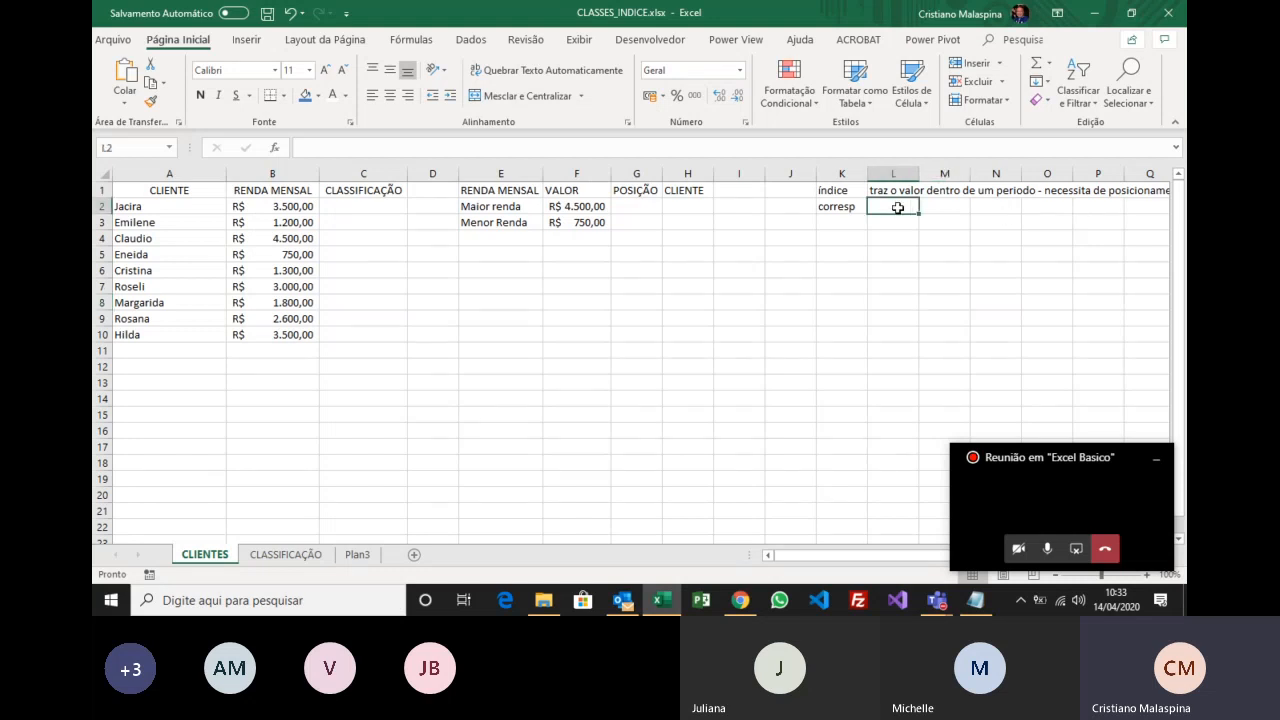
text(traz)
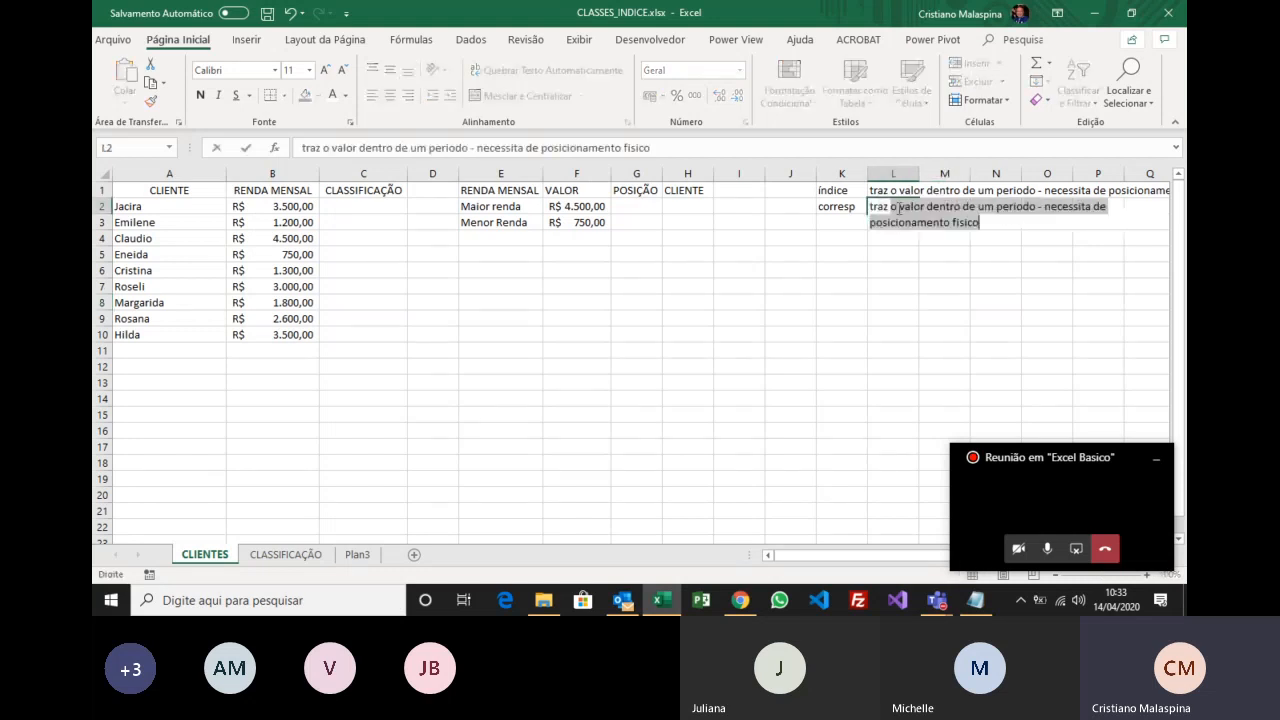
text( posicio)
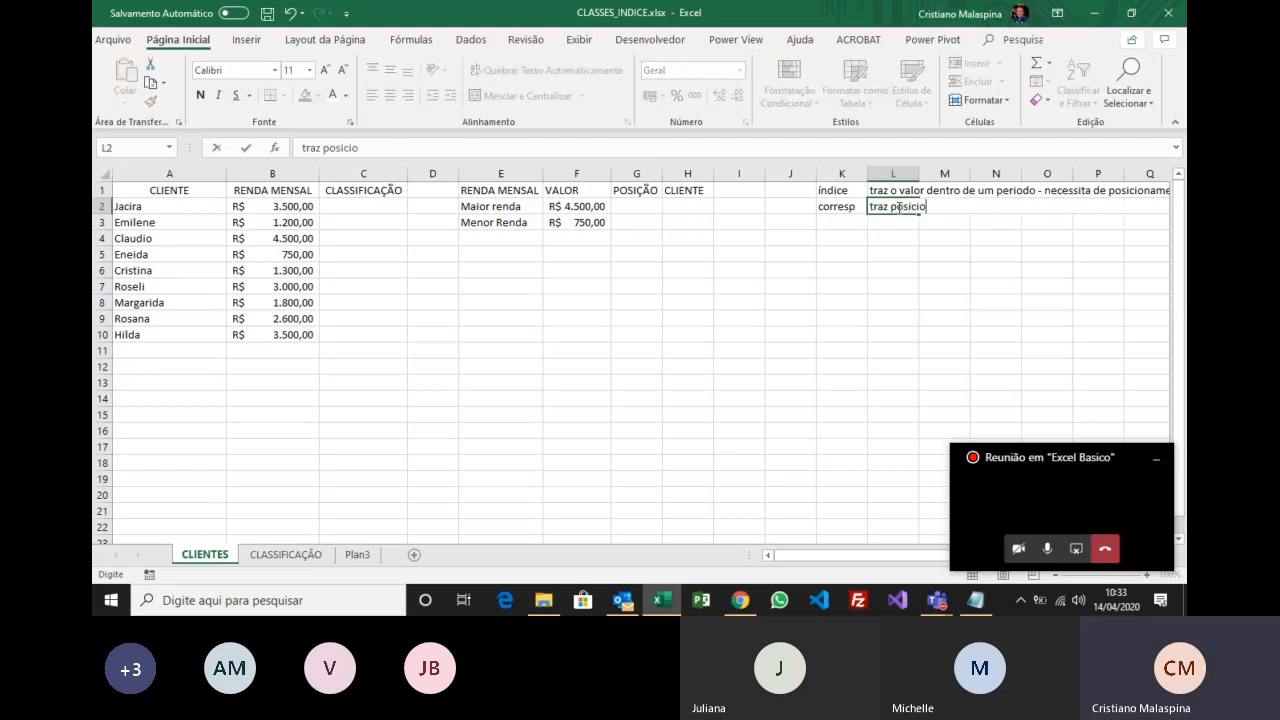
text(namento fis)
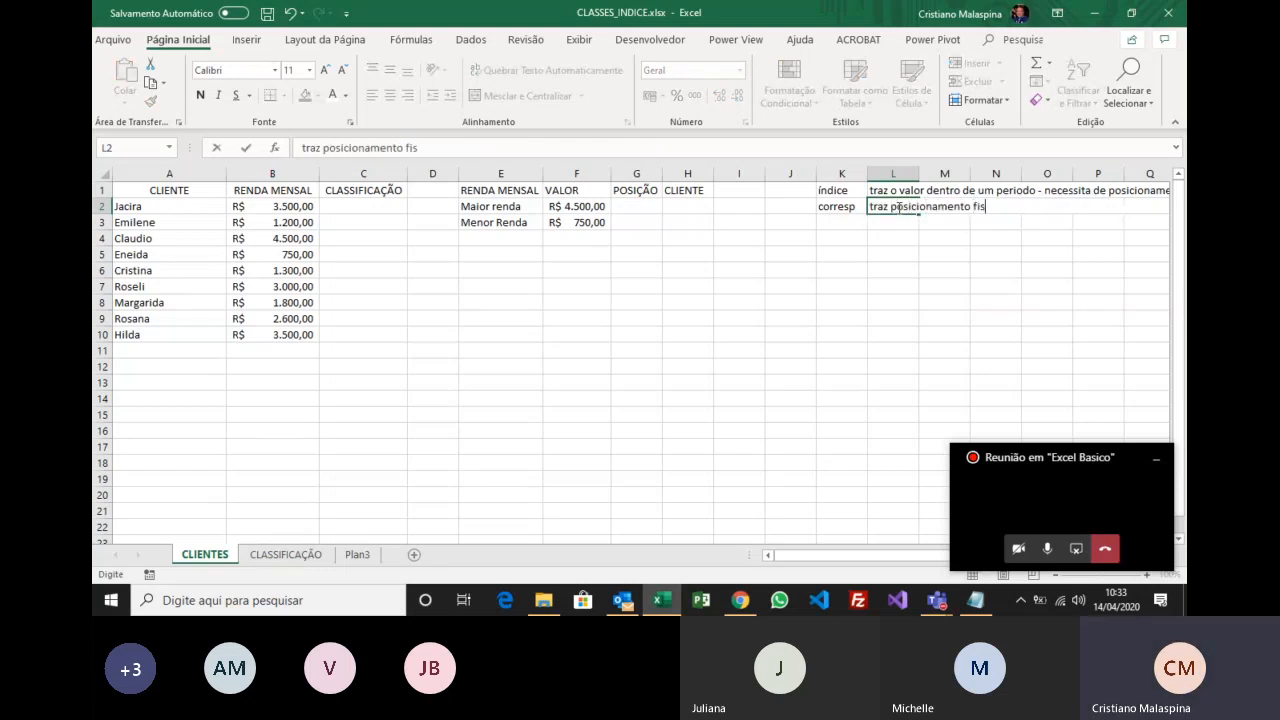
text(ico atraves de um valor)
key(Return)
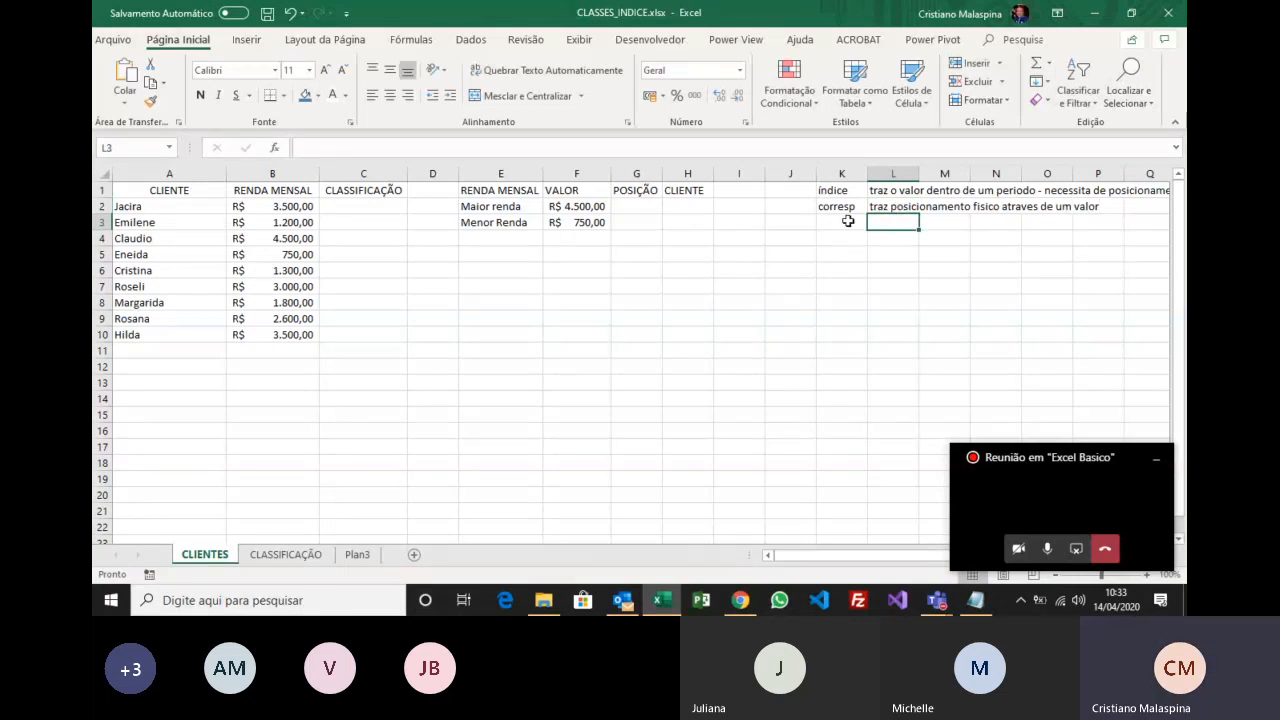
Start a CORRESP formula in the POSIÇÃO cell G2 with F2 as the lookup value.
click(641, 208)
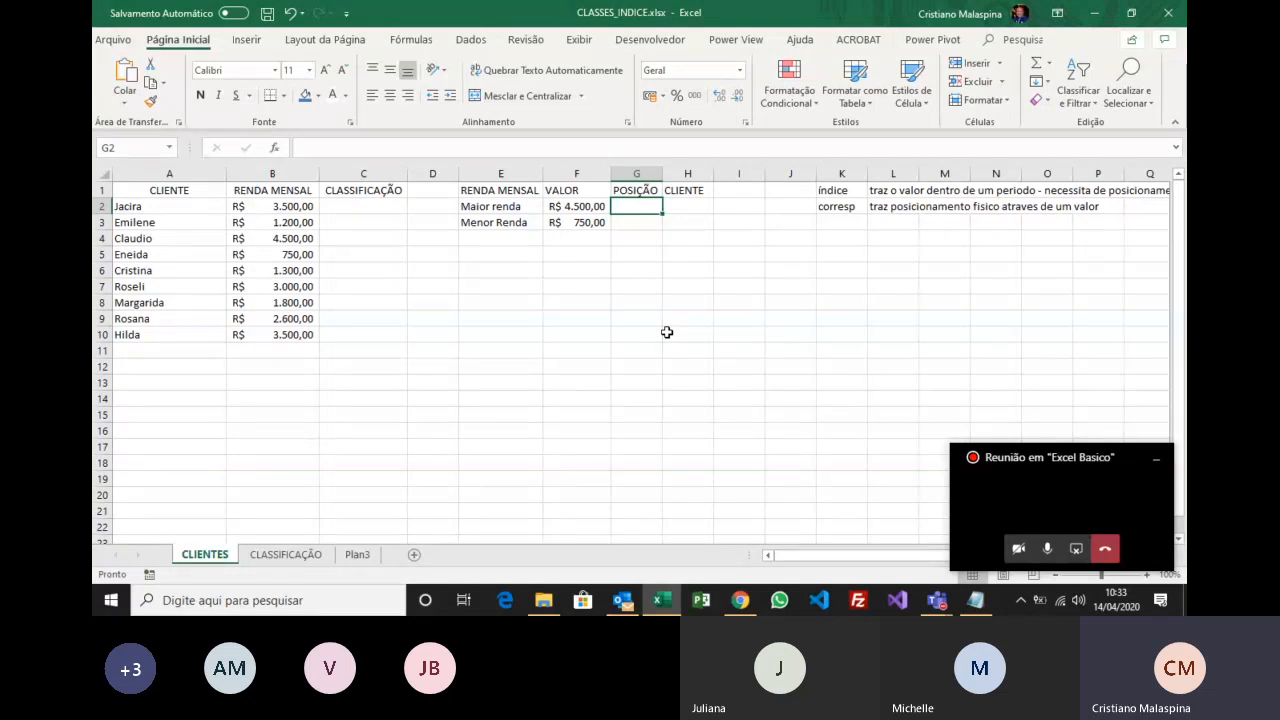
text(=corre)
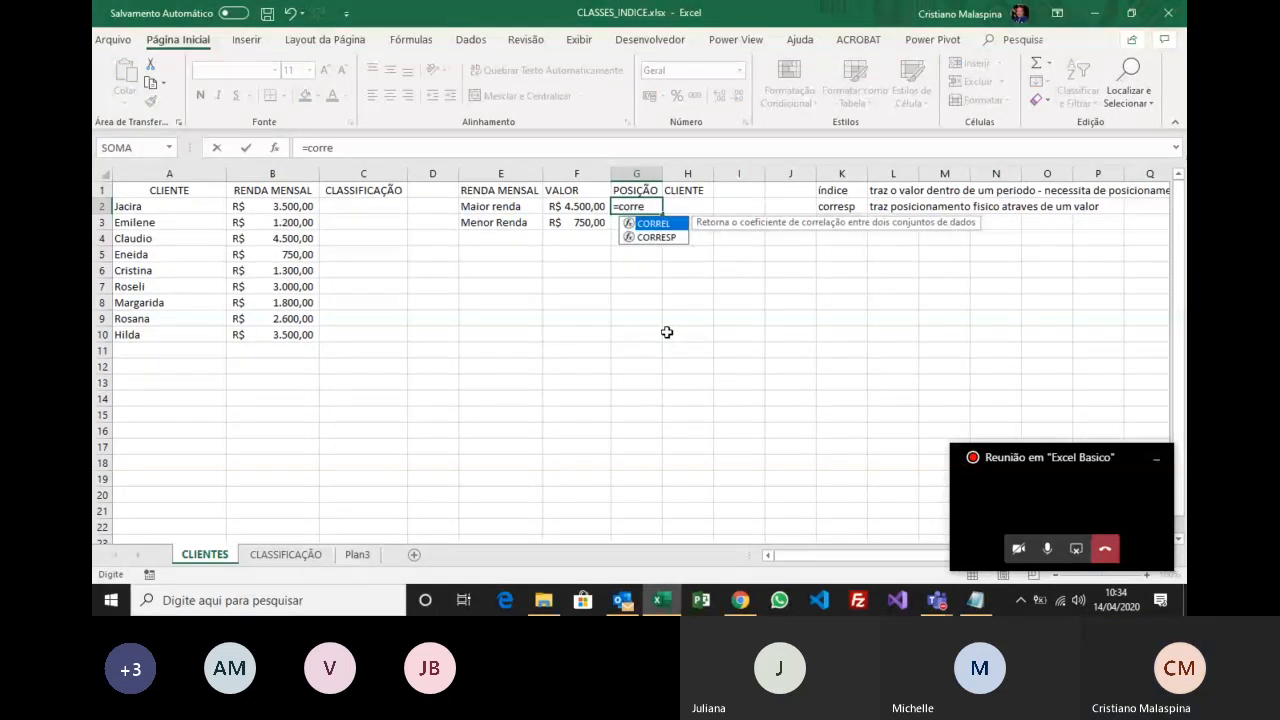
key(Down)
key(Tab)
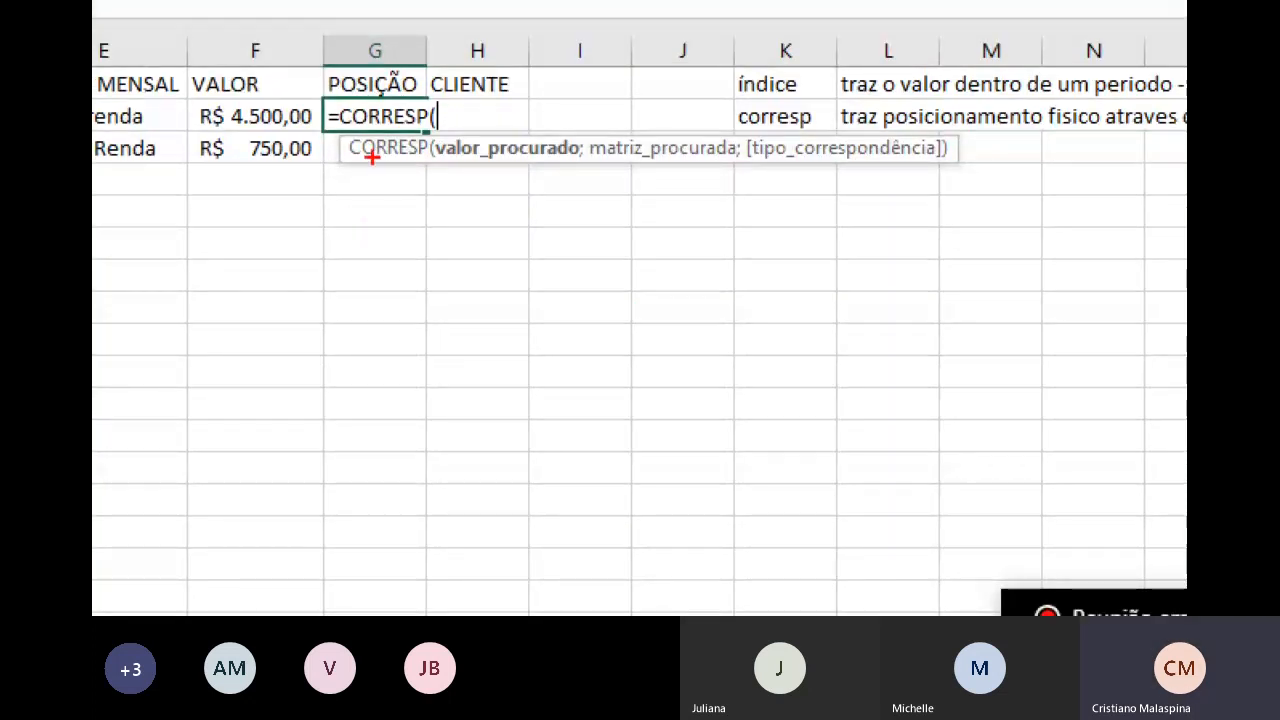
mouse_move(336, 118)
mouse_down()
mouse_move(908, 190)
mouse_move(990, 186)
mouse_up()
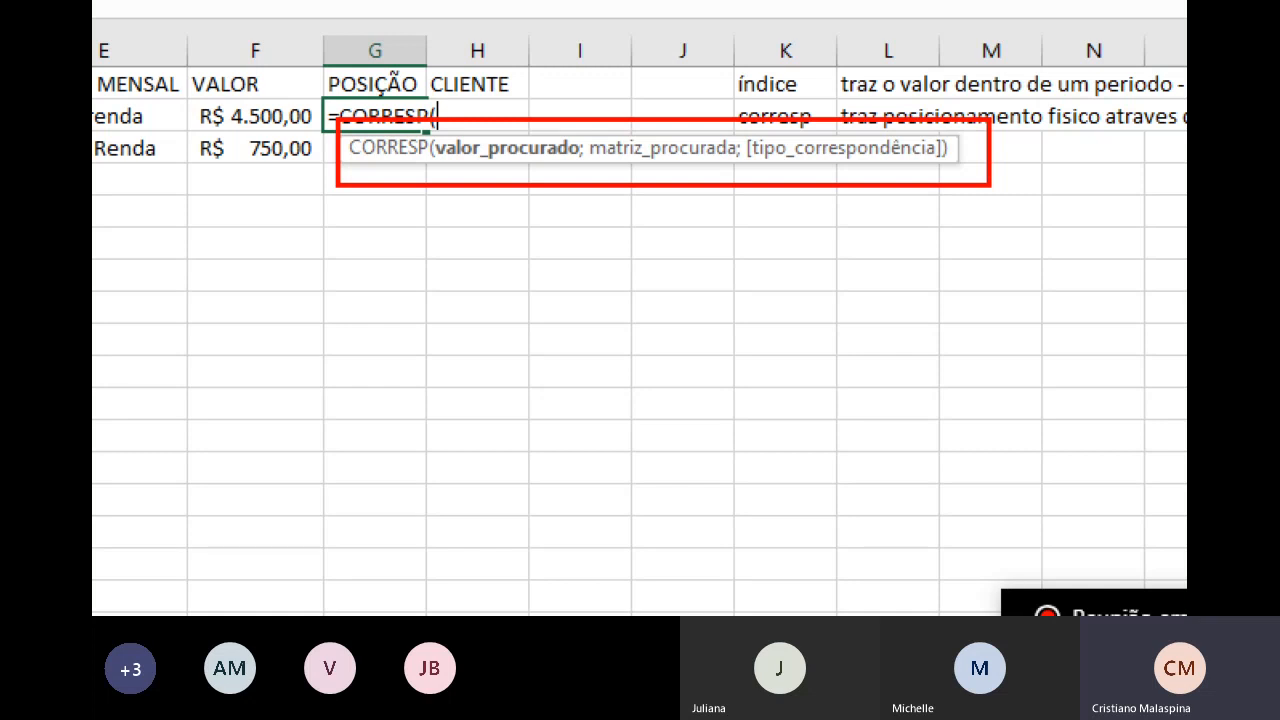
key(Escape)
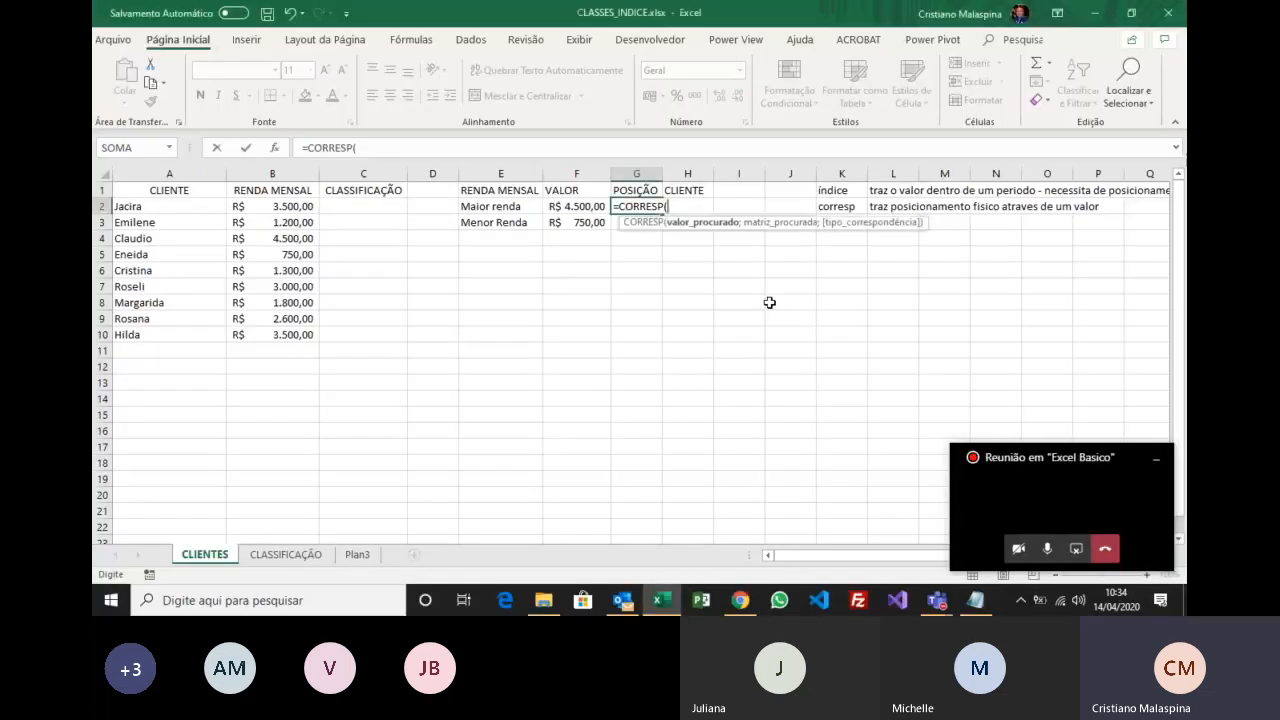
click(587, 209)
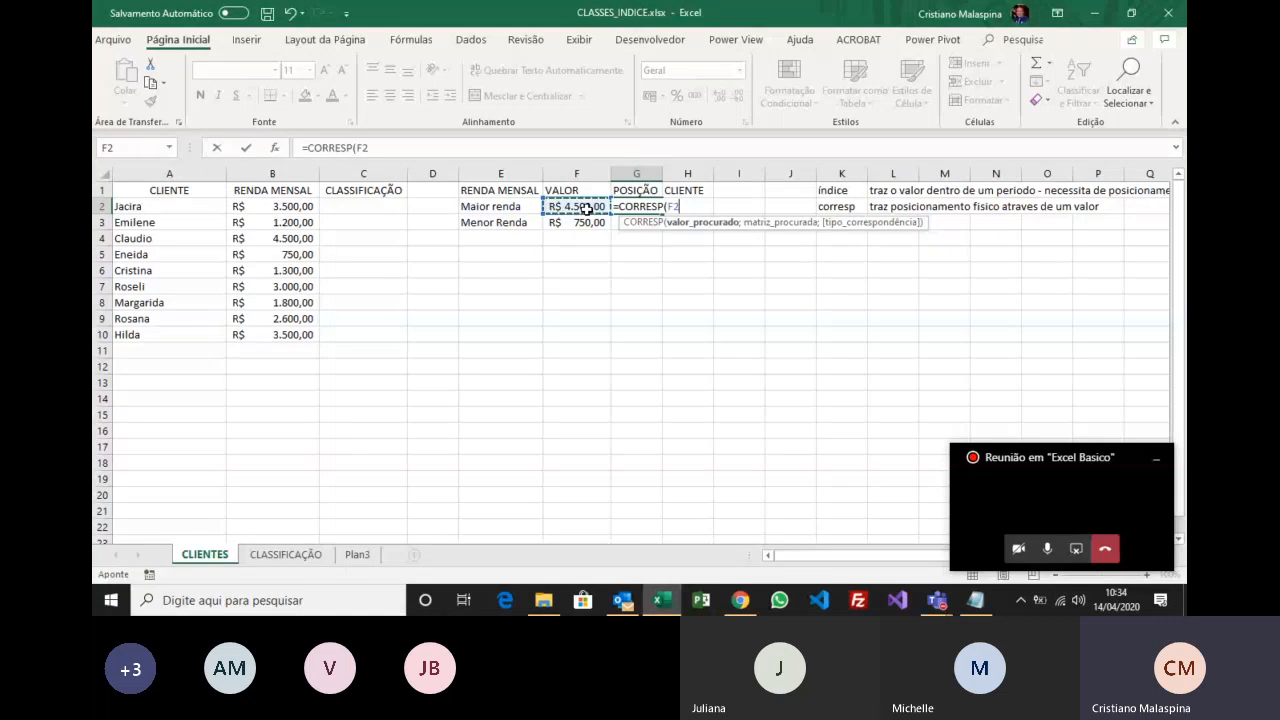
text(;)
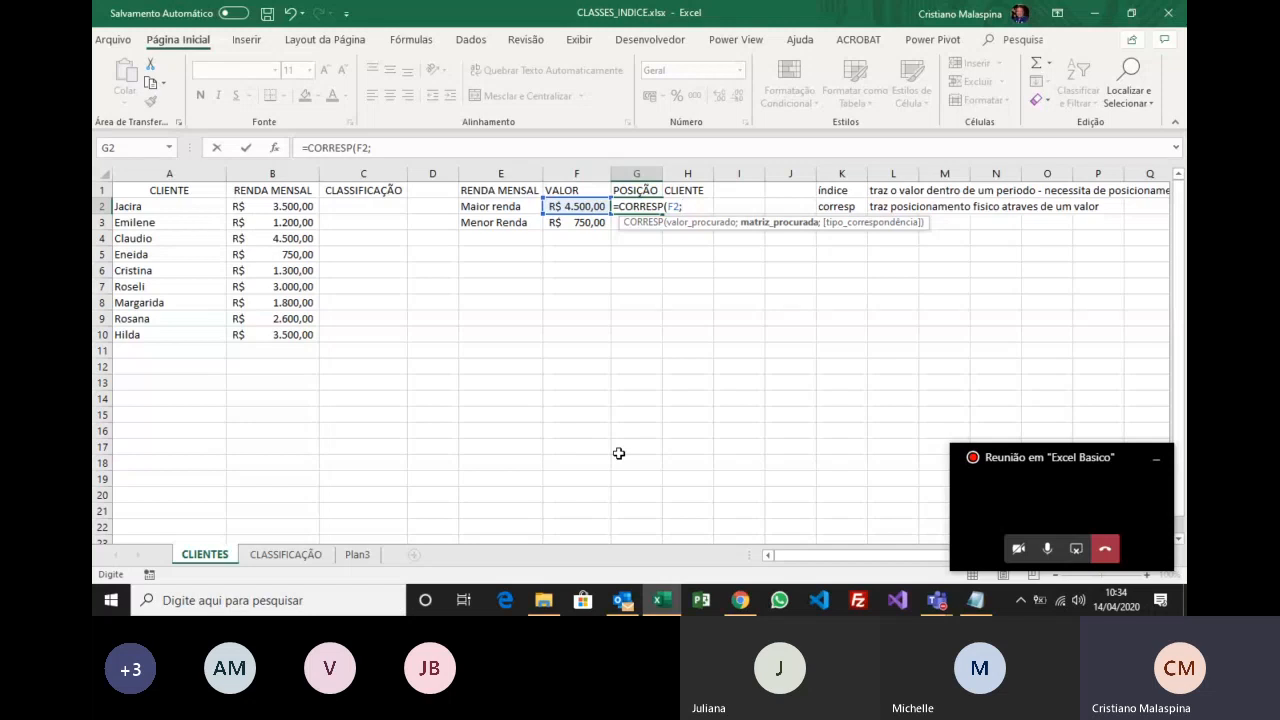
Add the absolute range $B$2:$B$10 of monthly incomes as the lookup array of the CORRESP formula in G2.
drag(303, 206, 300, 334)
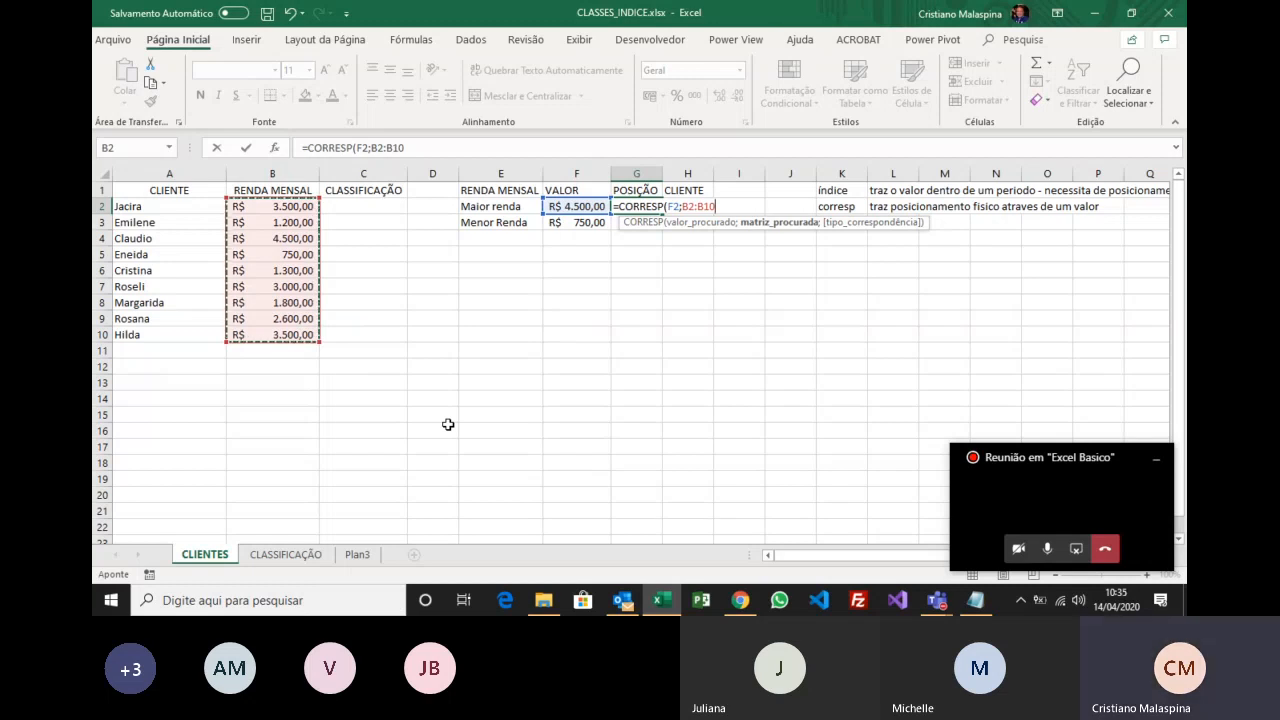
key(F4)
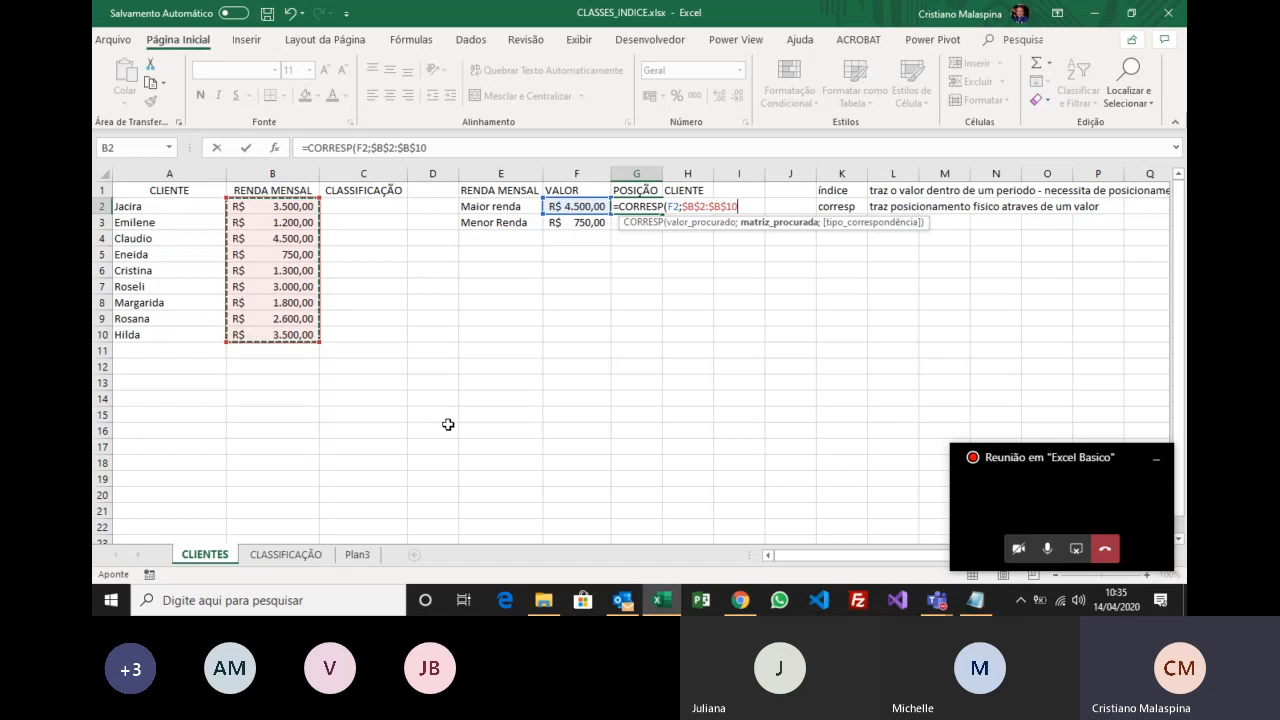
text(;)
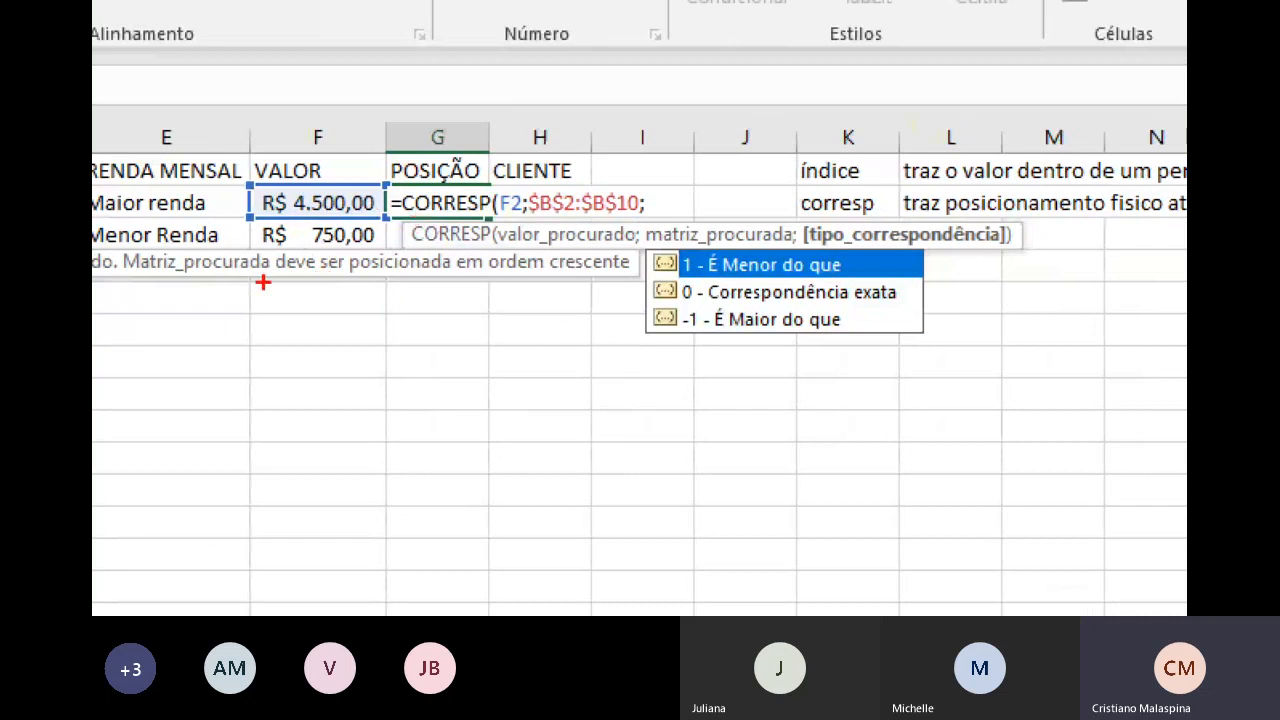
mouse_move(261, 283)
mouse_down()
mouse_move(267, 345)
mouse_move(234, 358)
mouse_up()
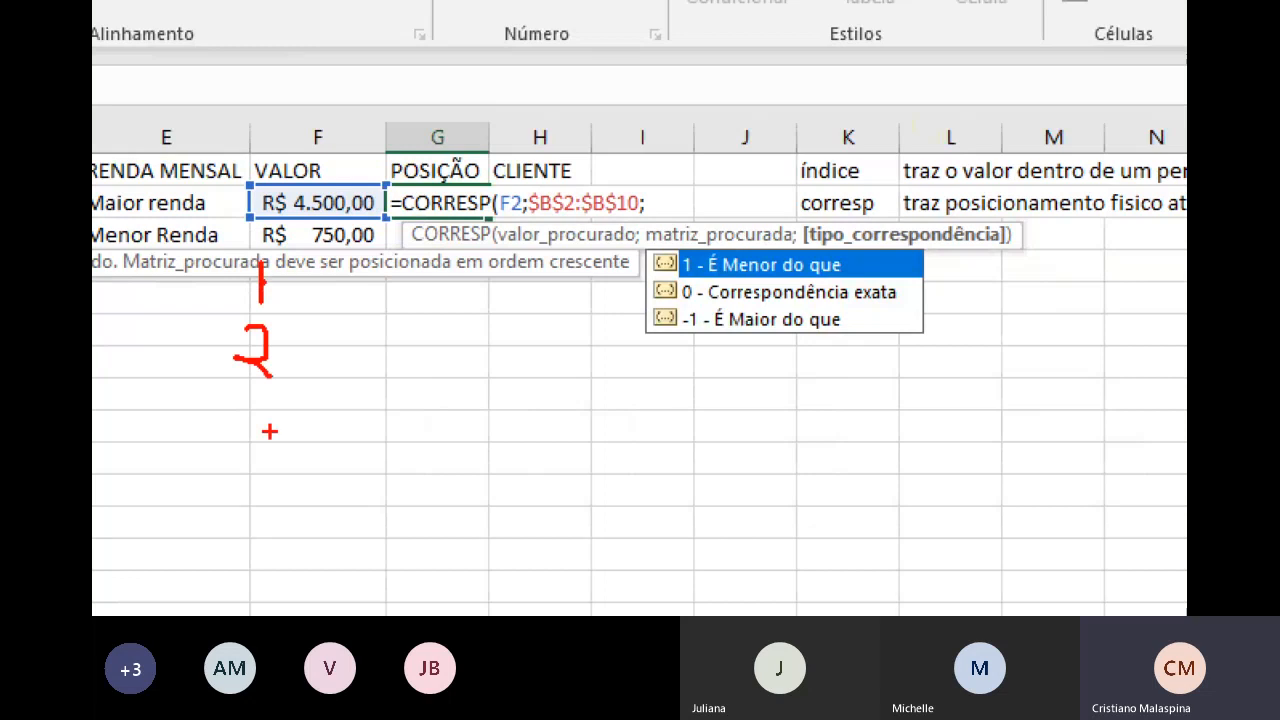
mouse_move(252, 392)
mouse_down()
mouse_move(271, 427)
mouse_move(251, 437)
mouse_move(266, 478)
mouse_move(236, 490)
mouse_move(250, 532)
mouse_move(268, 522)
mouse_move(254, 526)
mouse_up()
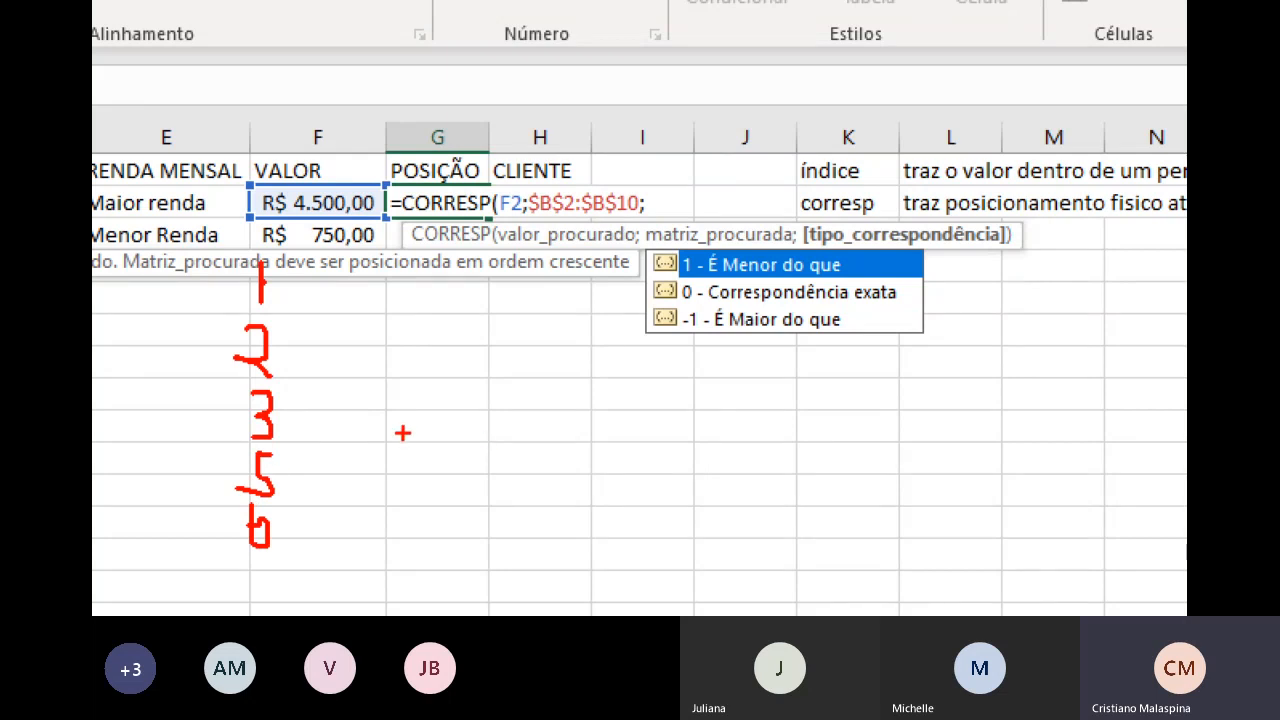
mouse_move(560, 96)
mouse_down()
mouse_move(564, 137)
mouse_move(584, 134)
mouse_move(578, 172)
mouse_up()
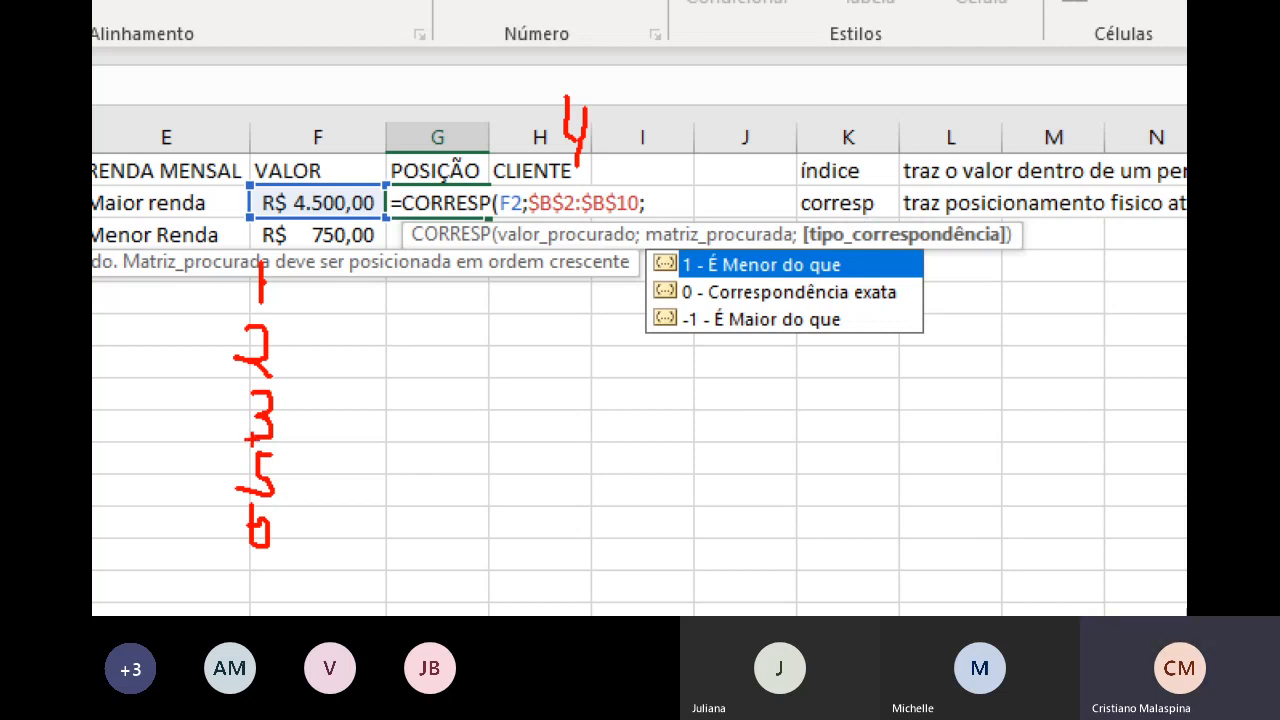
drag(232, 444, 307, 441)
key(Escape)
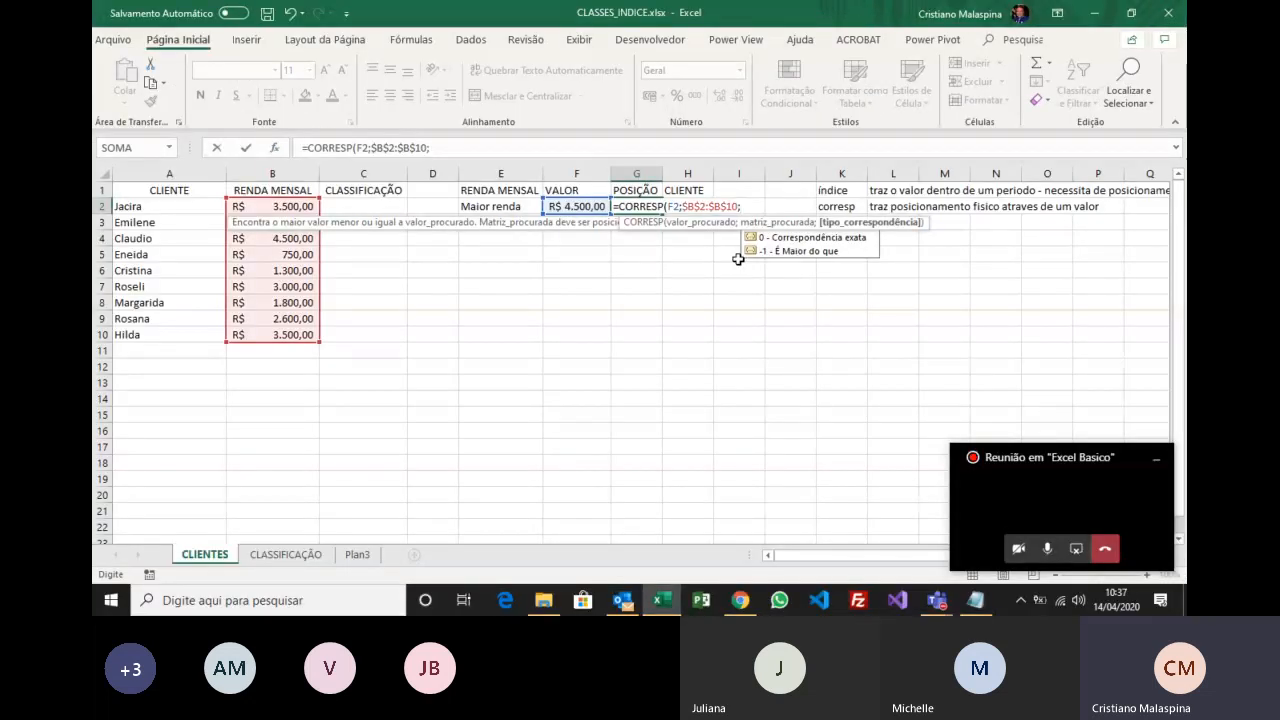
Complete the CORRESP formula in G2 with match type 0 and copy it down to G3.
text(0)
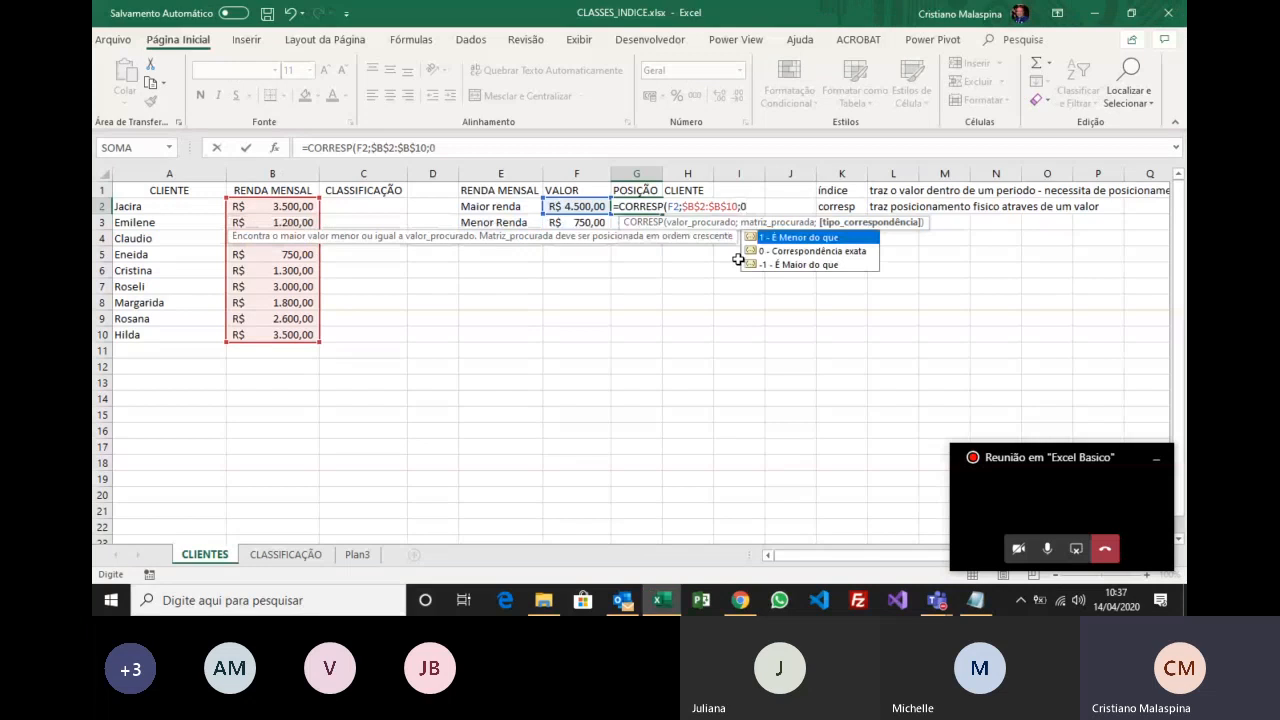
key(Return)
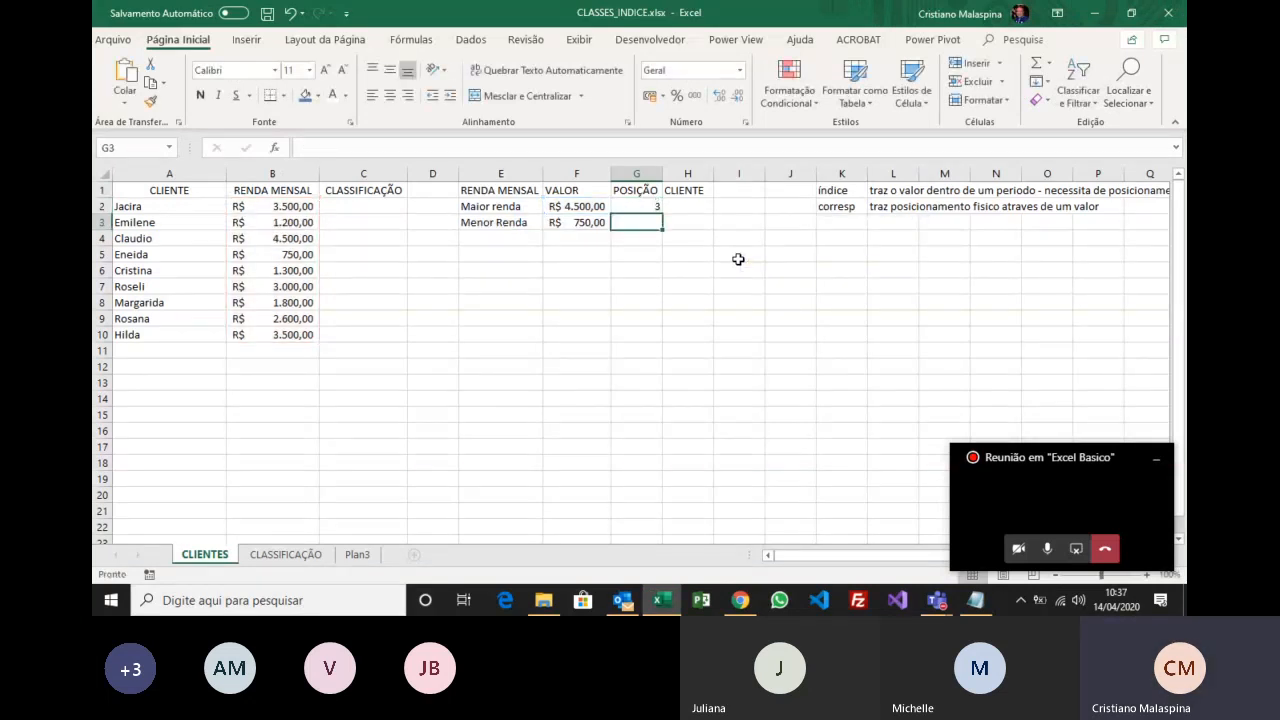
key(Up)
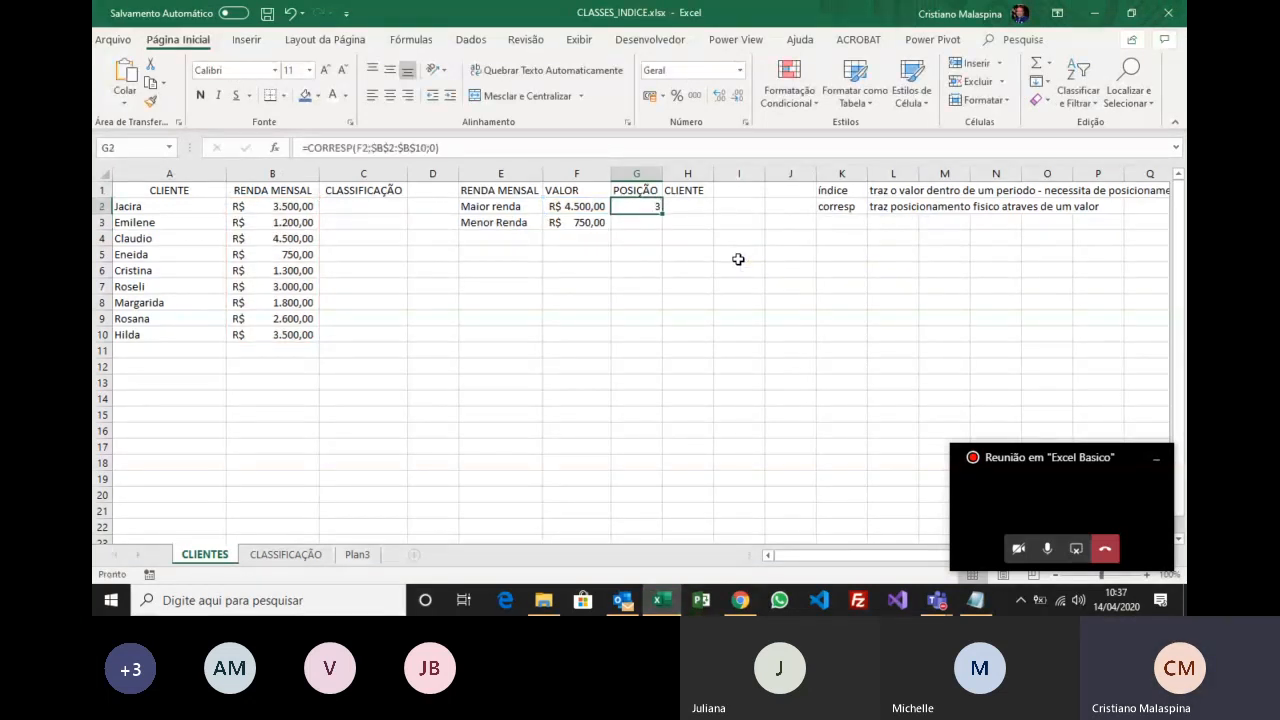
drag(661, 214, 668, 226)
click(667, 221)
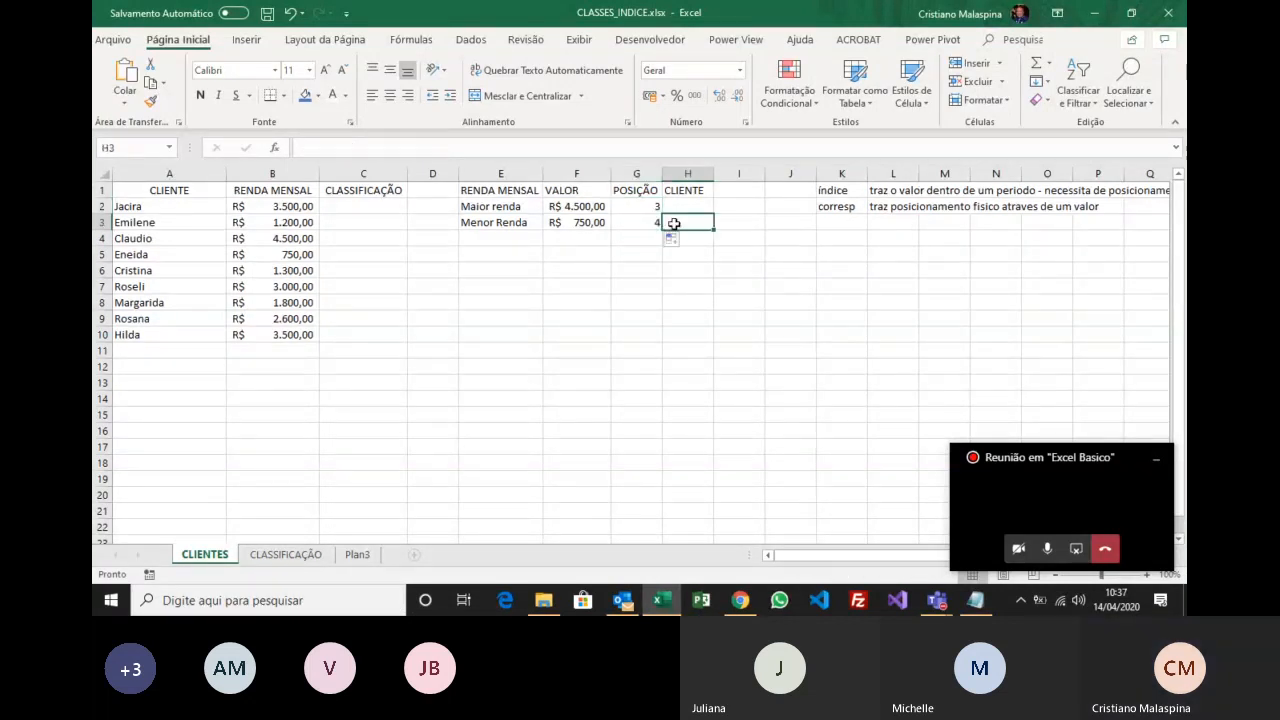
click(657, 206)
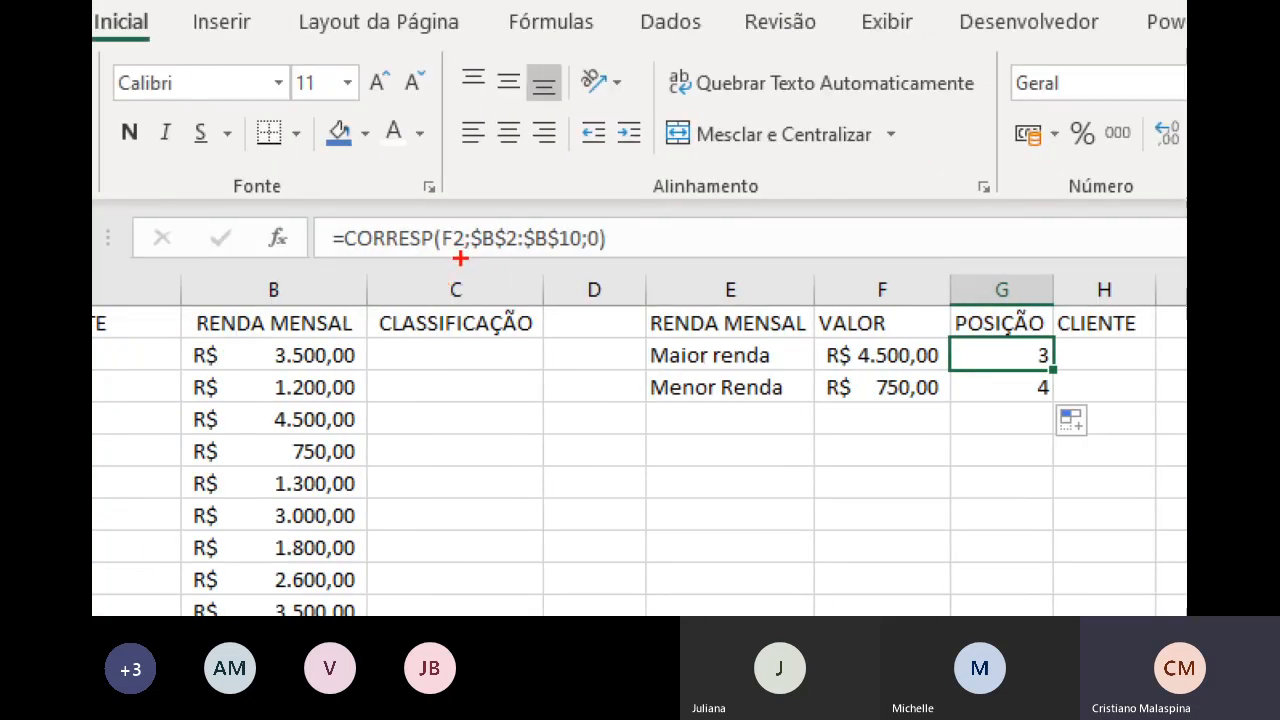
drag(458, 256, 462, 315)
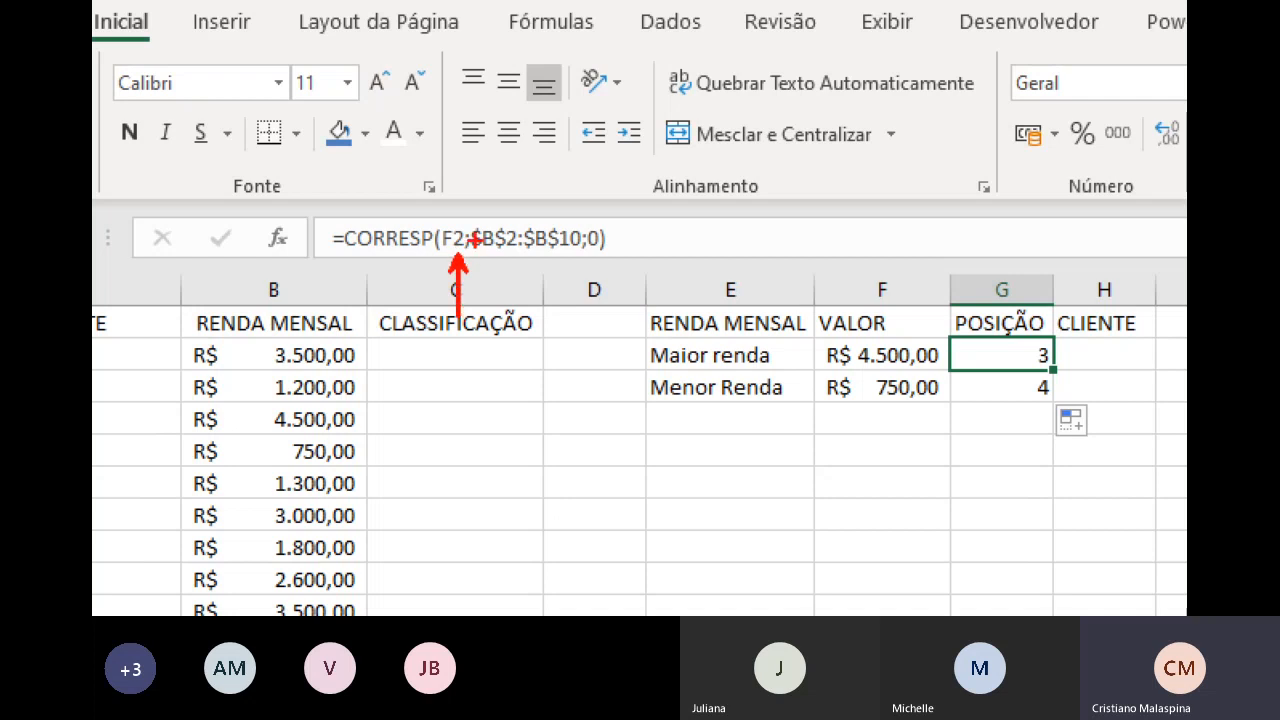
mouse_move(468, 214)
mouse_down()
mouse_move(516, 262)
mouse_move(612, 267)
mouse_move(648, 320)
mouse_up()
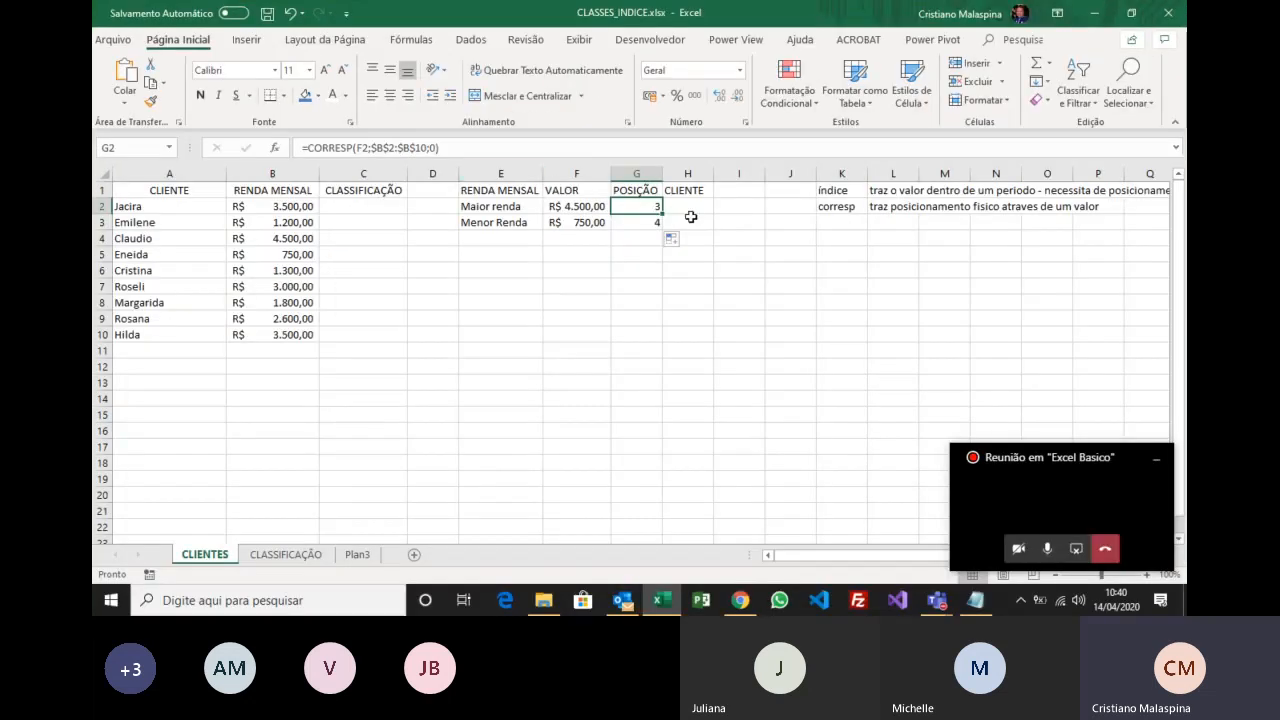
Enter =ÍNDICE(A2:A10;G2) in the CLIENTE cell H2 to return the client with the highest income.
click(692, 207)
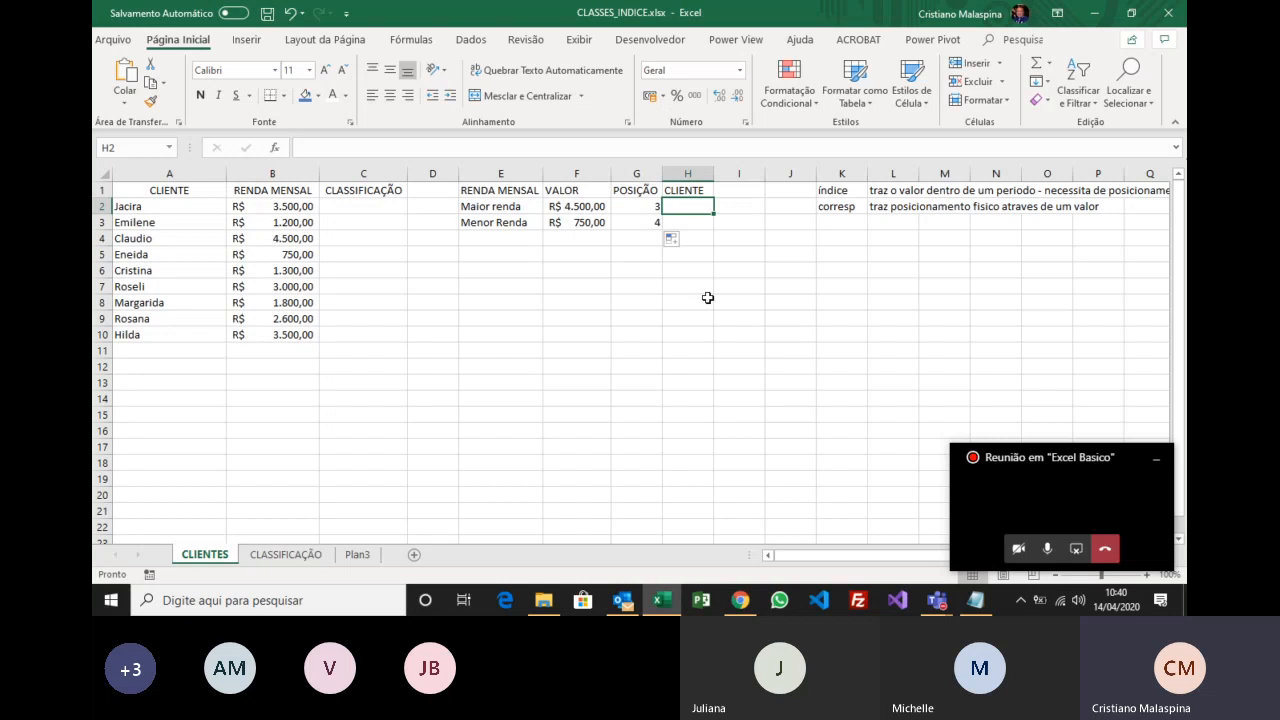
text(=índio)
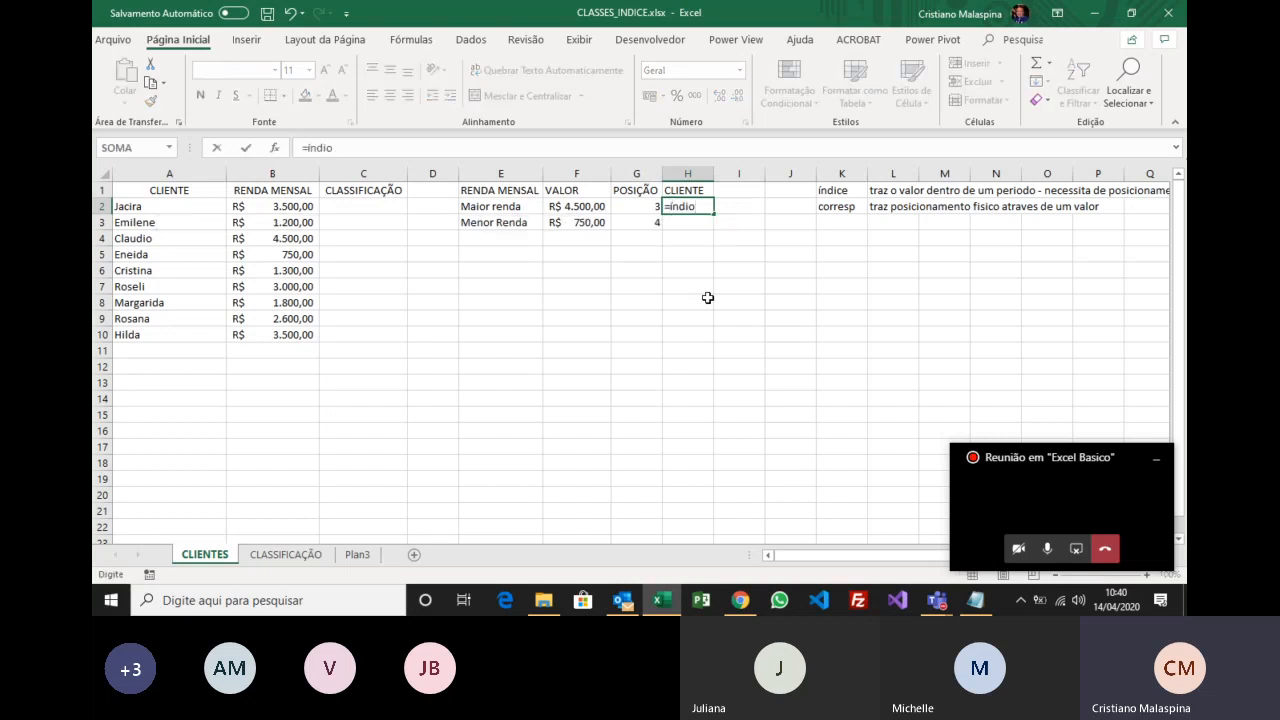
key(Tab)
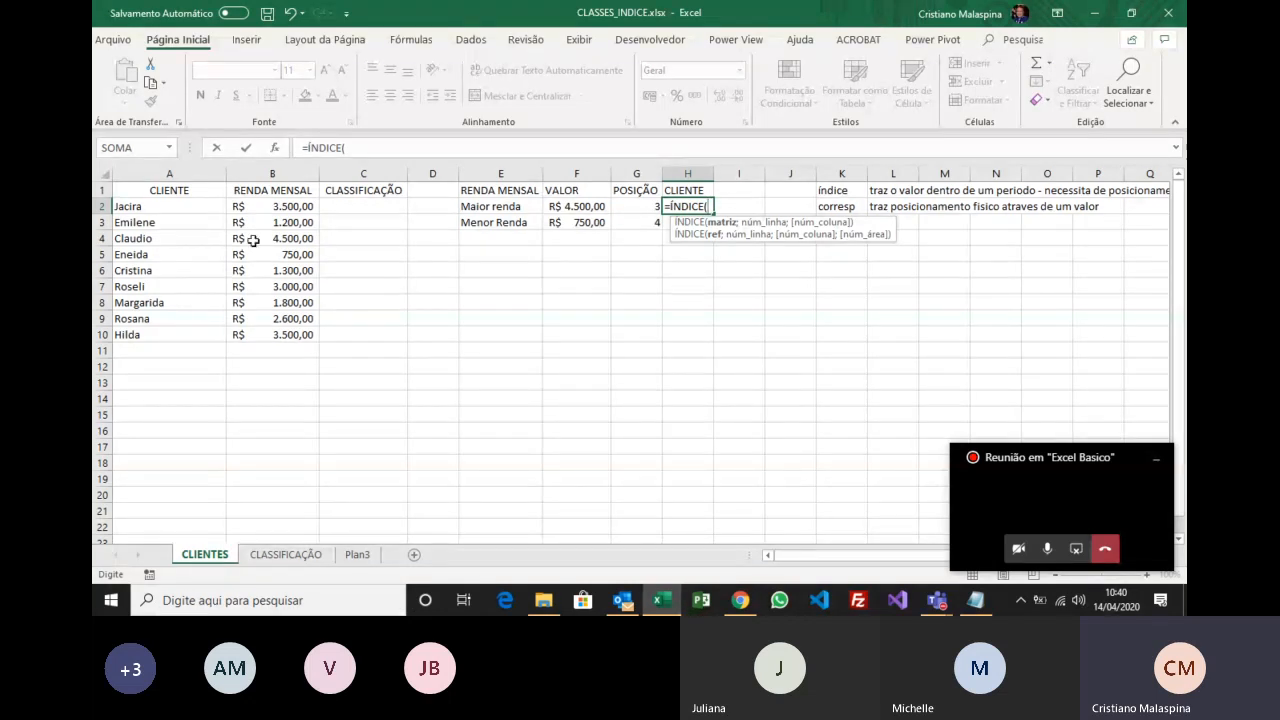
drag(200, 208, 255, 334)
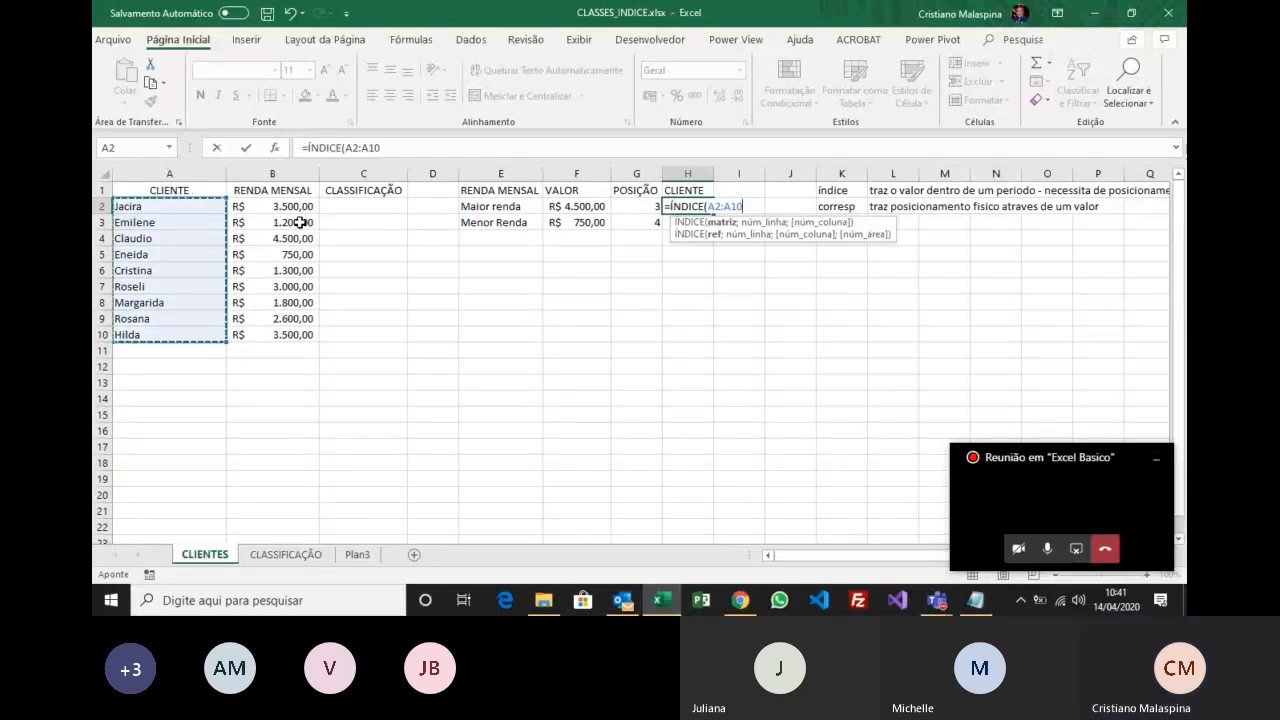
text(;)
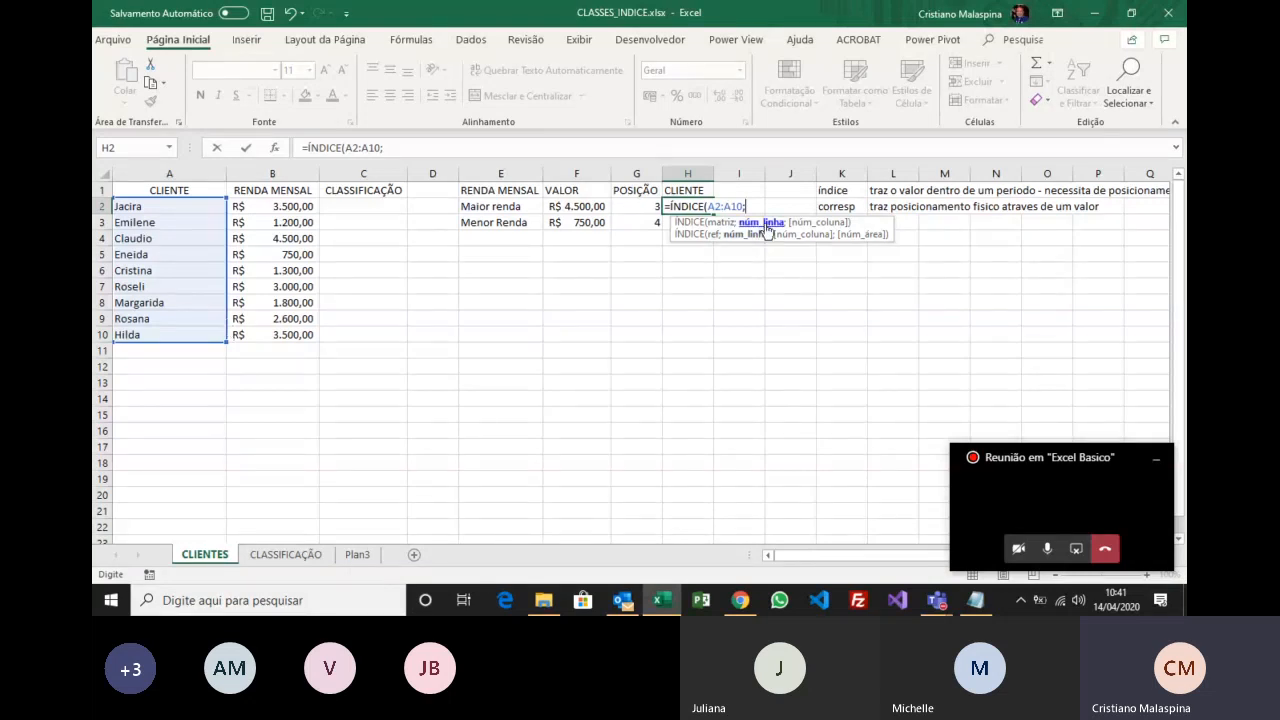
click(650, 207)
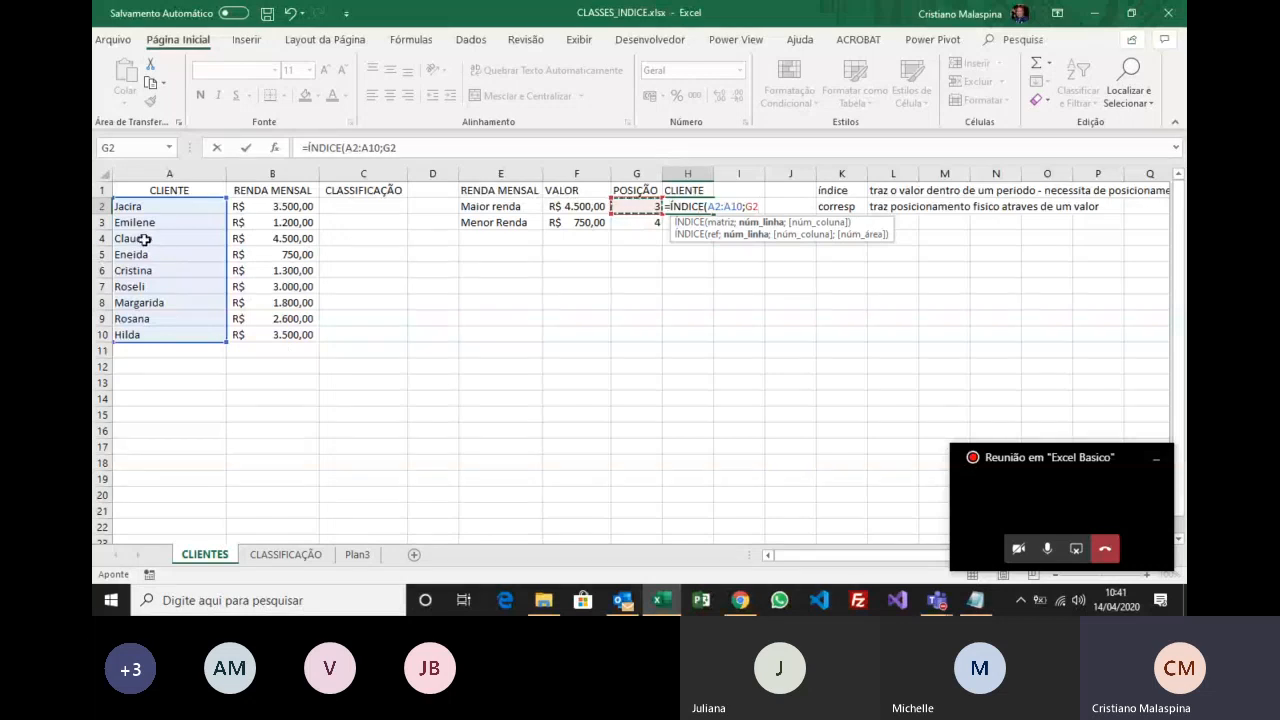
key(Return)
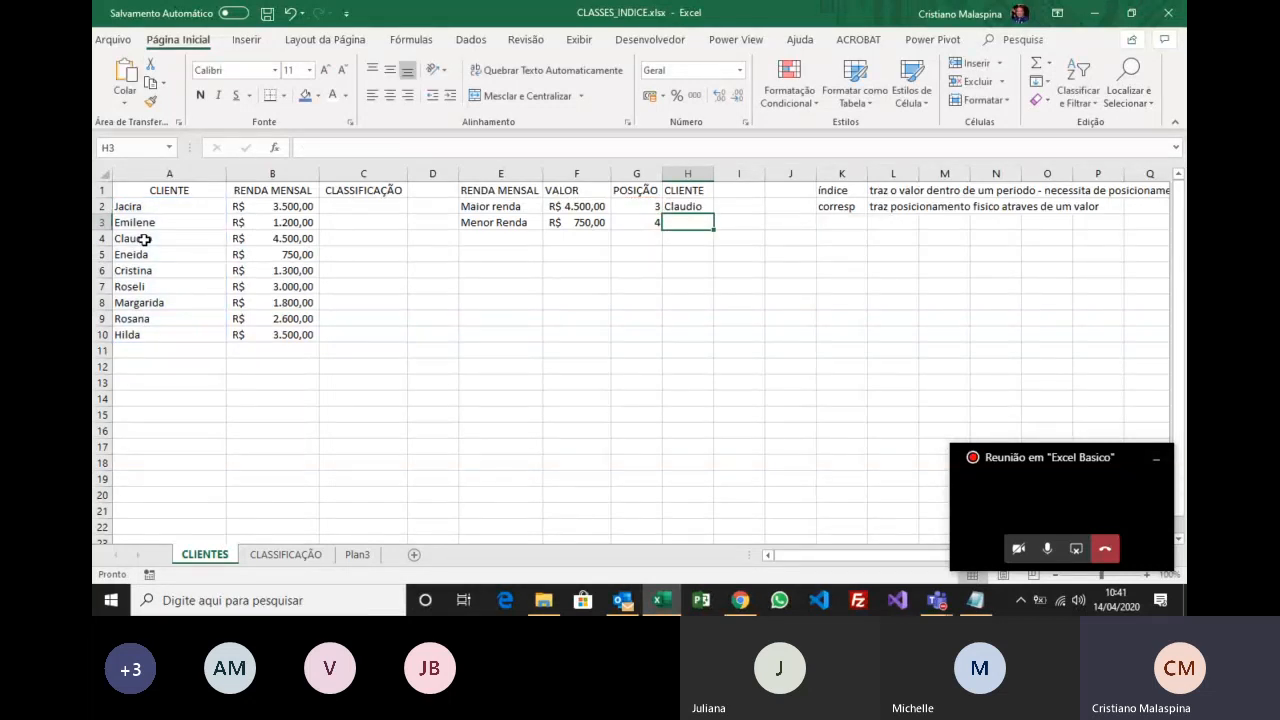
Enter an ÍNDICE formula in H3 for the lowest income, using A2:A10 as the array and F3 as the row number.
text(=)
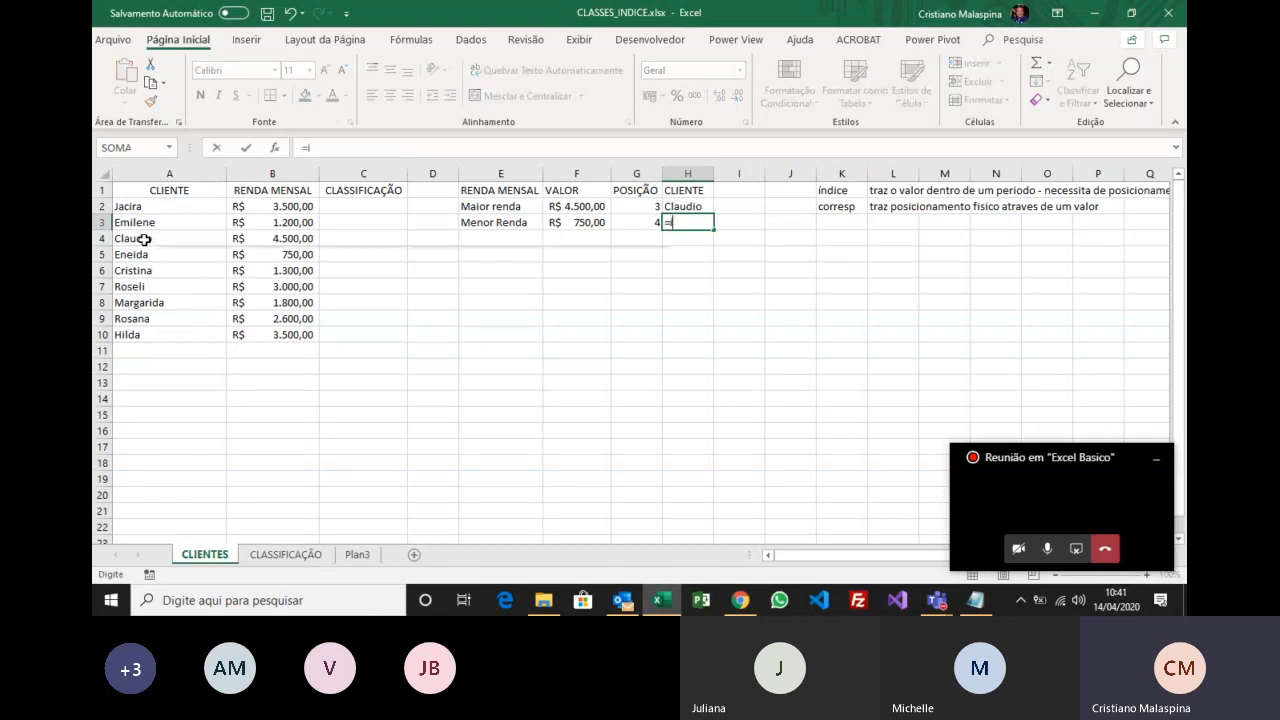
text(índi)
key(Tab)
drag(185, 207, 174, 331)
text(;)
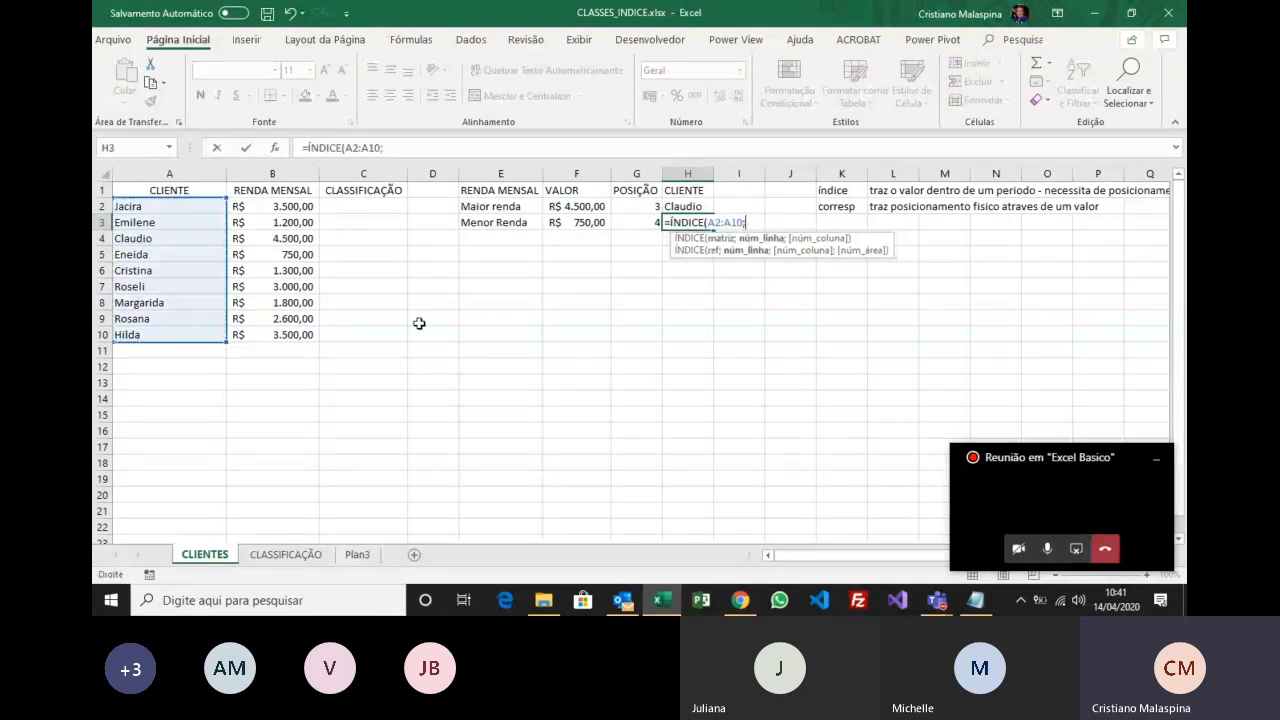
click(575, 224)
key(Return)
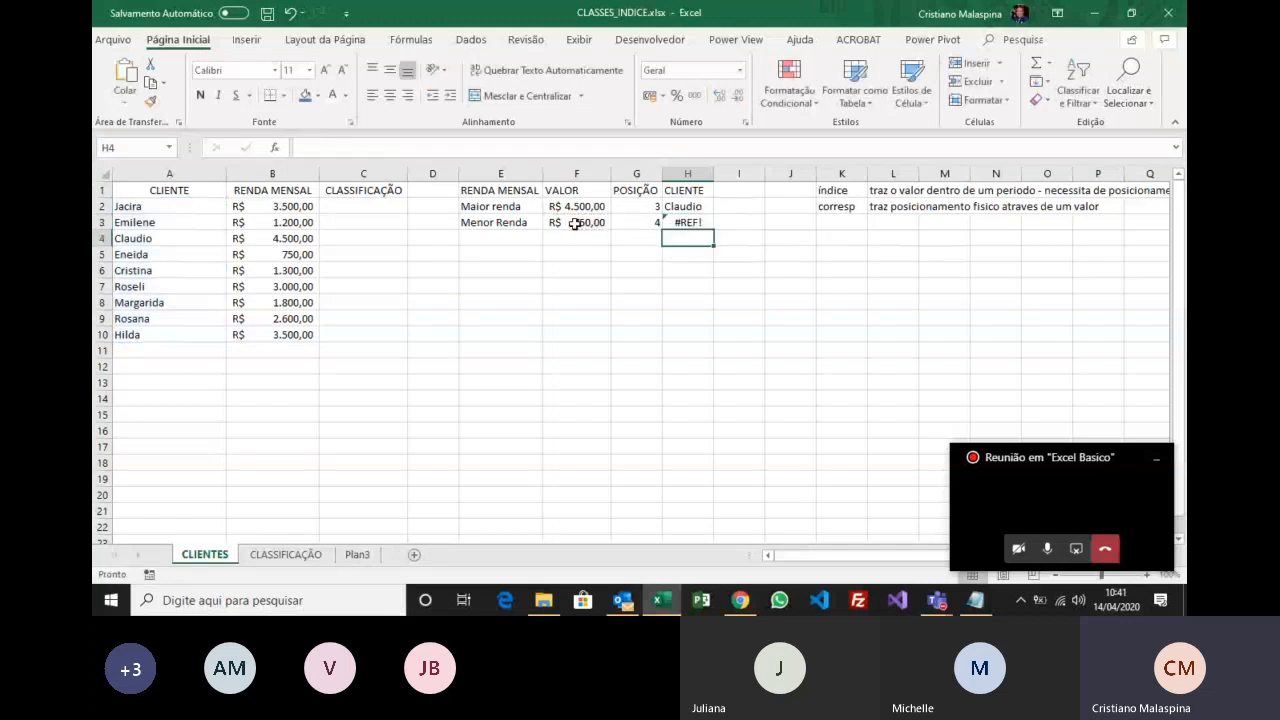
Compare the ÍNDICE formulas in H3 and H2 and check the cells they reference to locate the error.
click(686, 223)
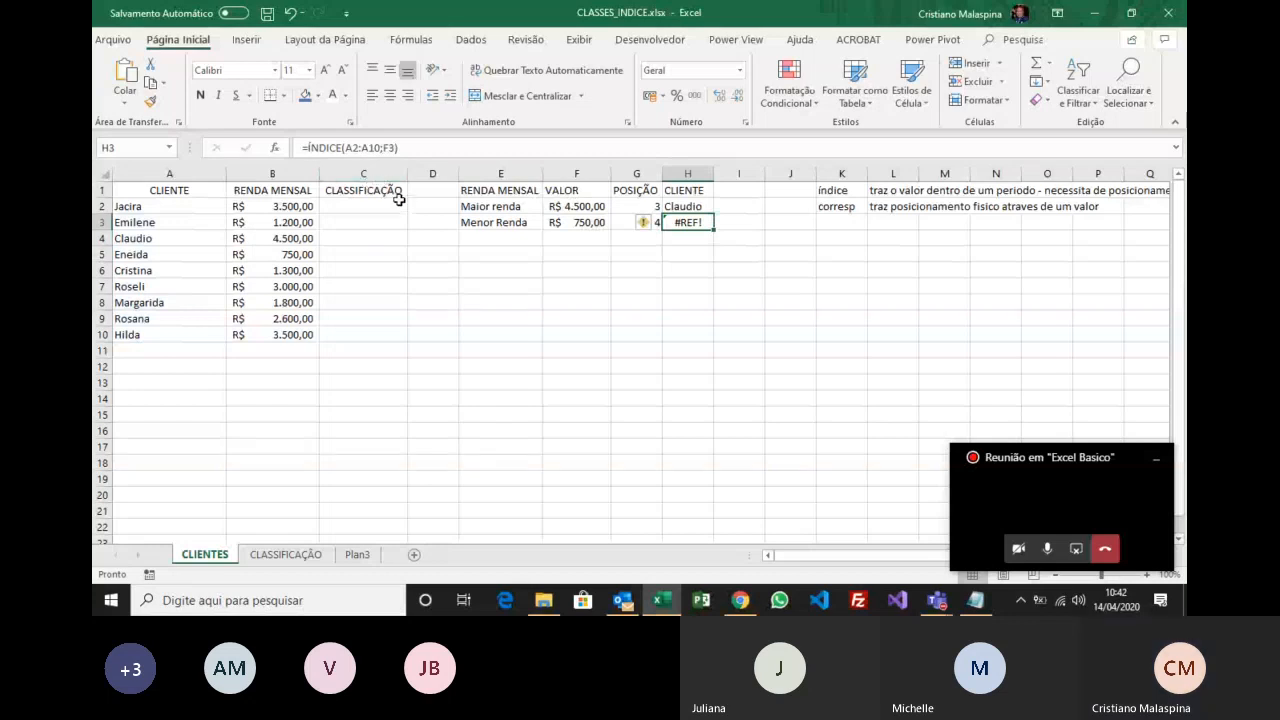
click(174, 206)
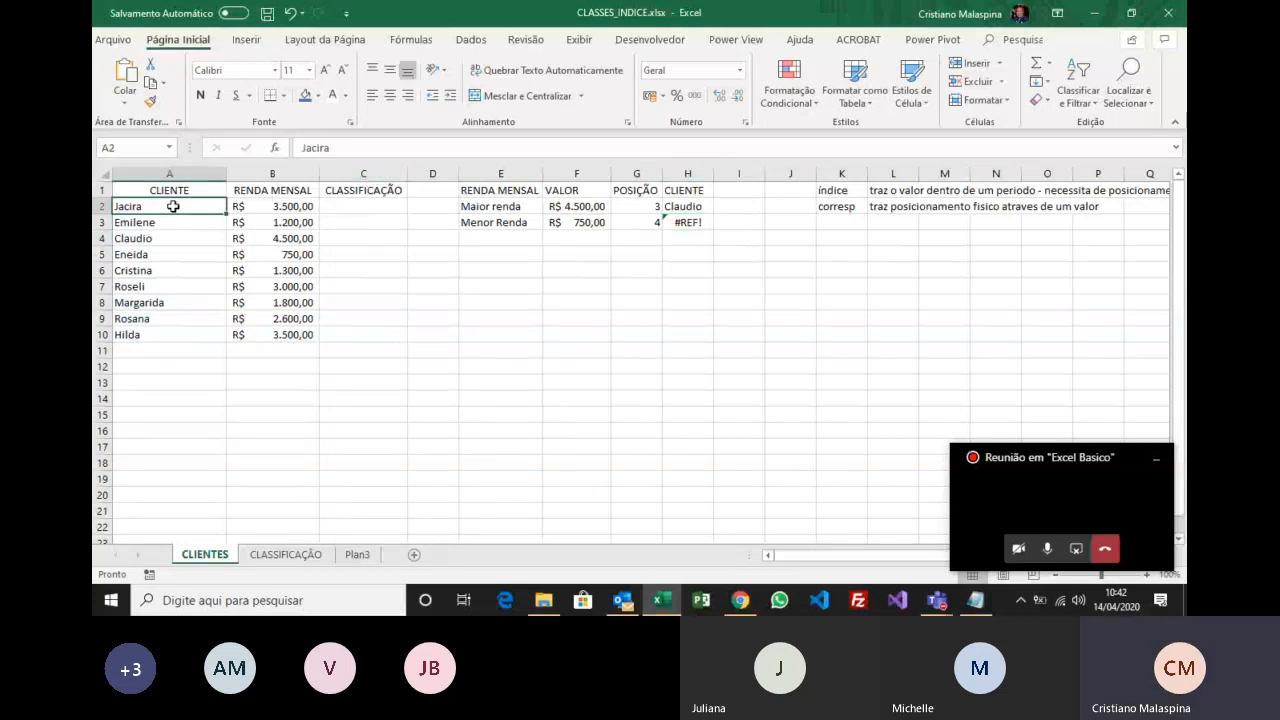
click(170, 337)
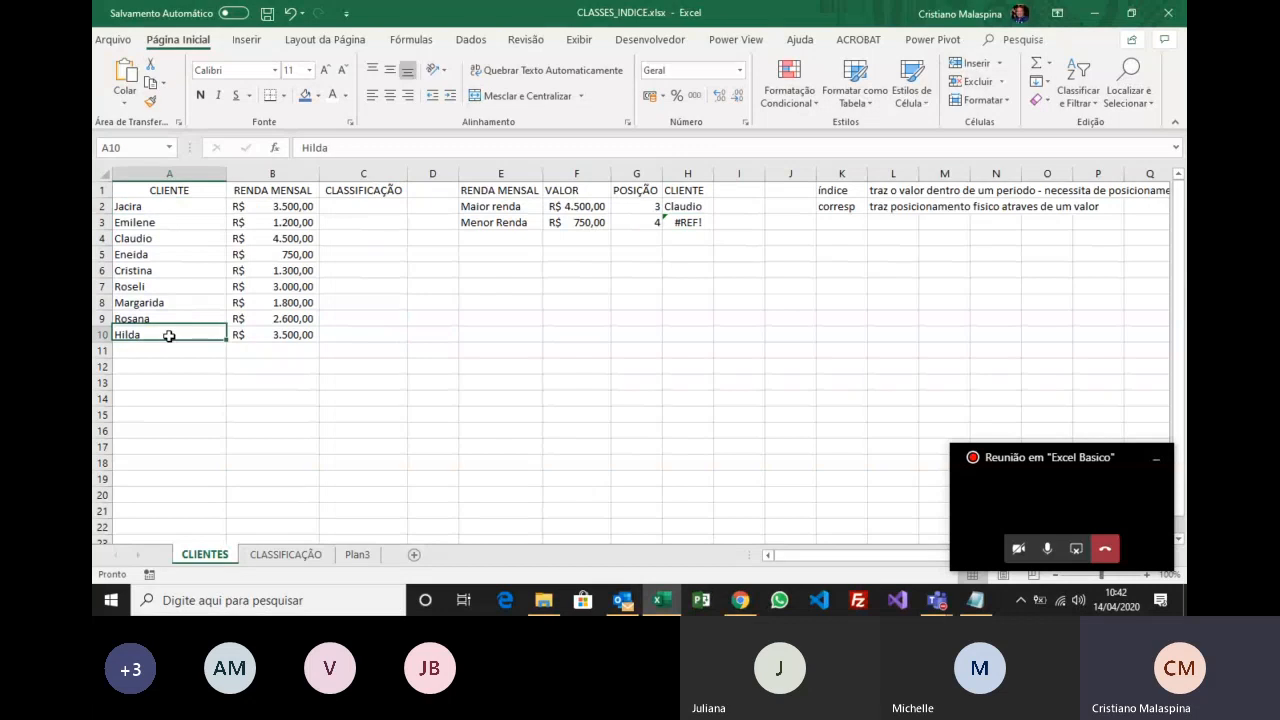
click(586, 224)
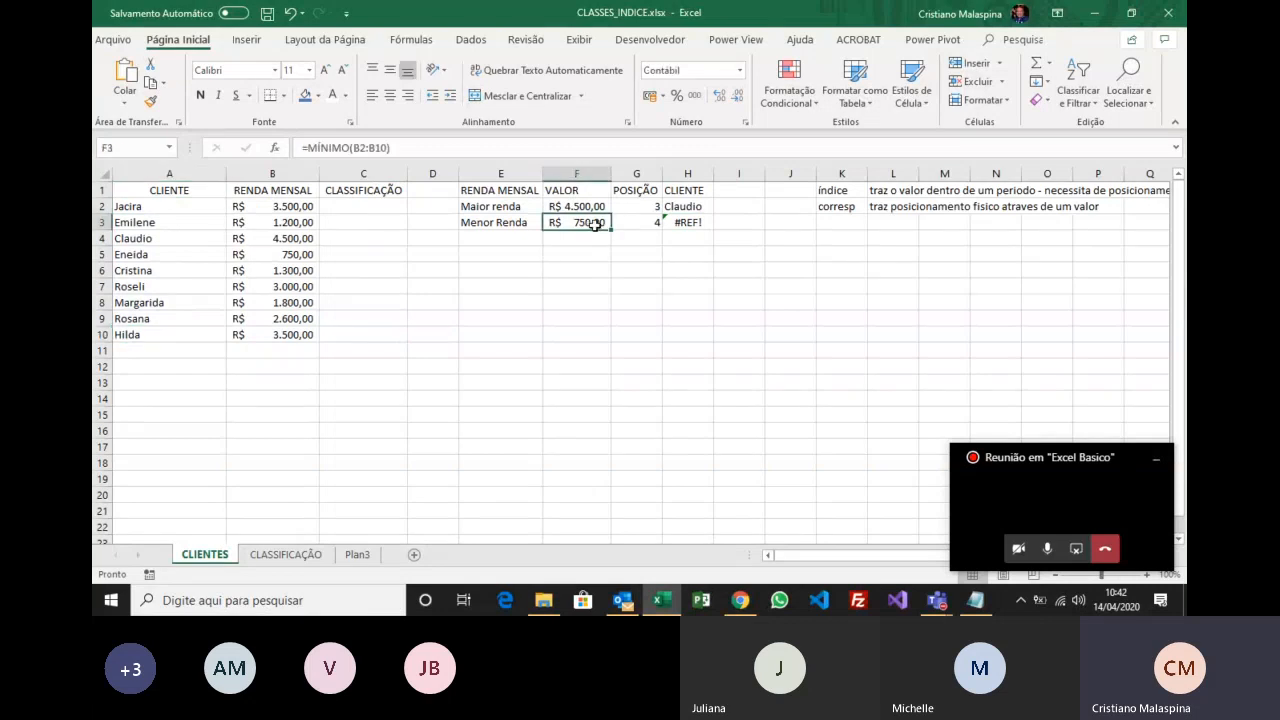
click(687, 224)
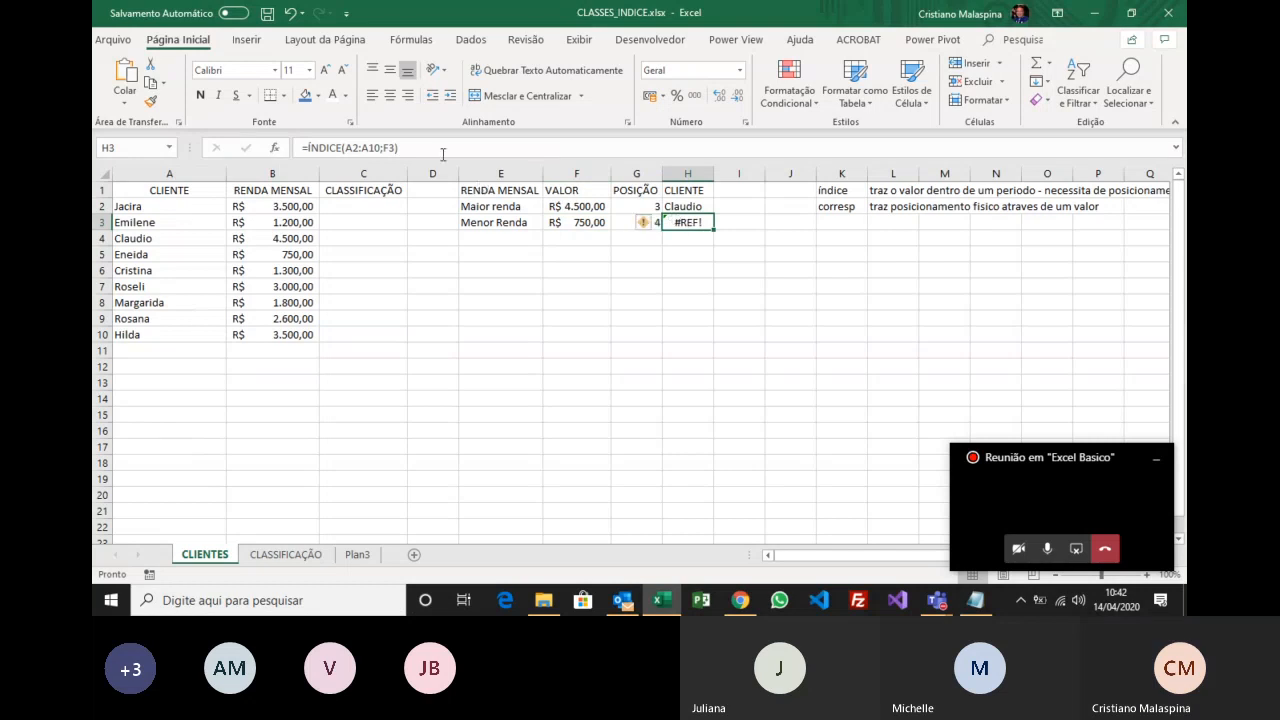
click(683, 207)
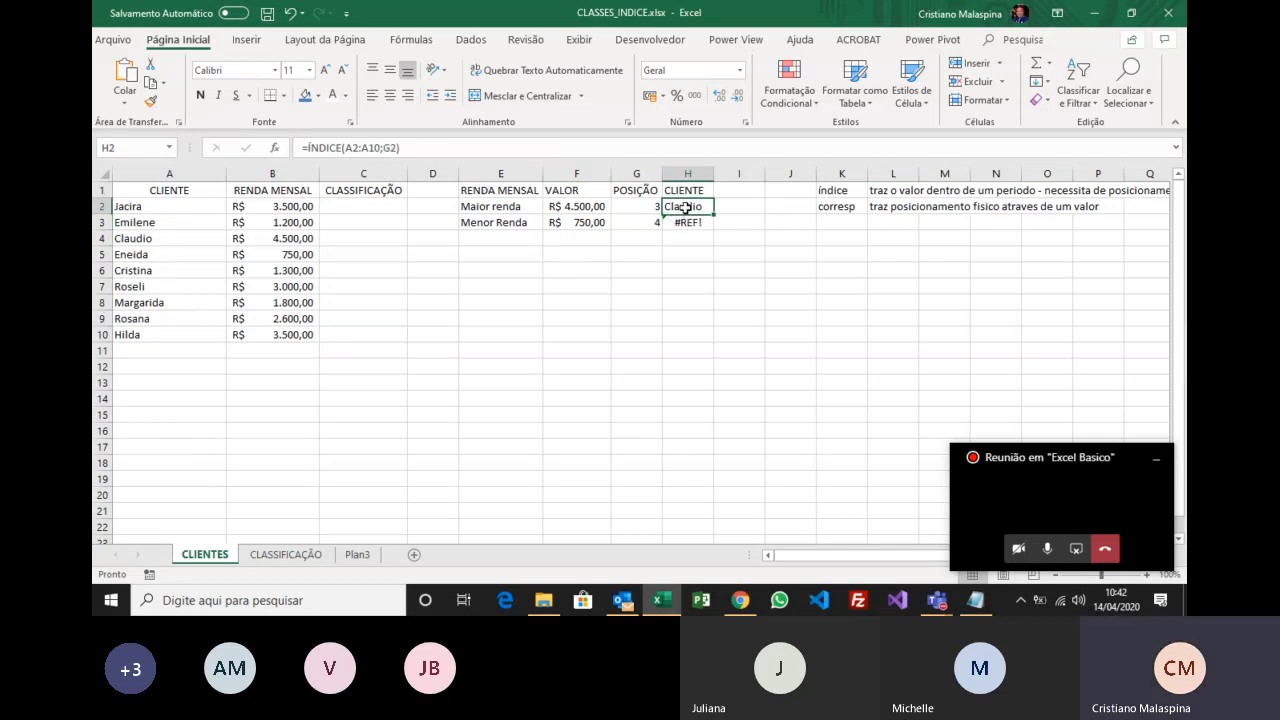
click(348, 148)
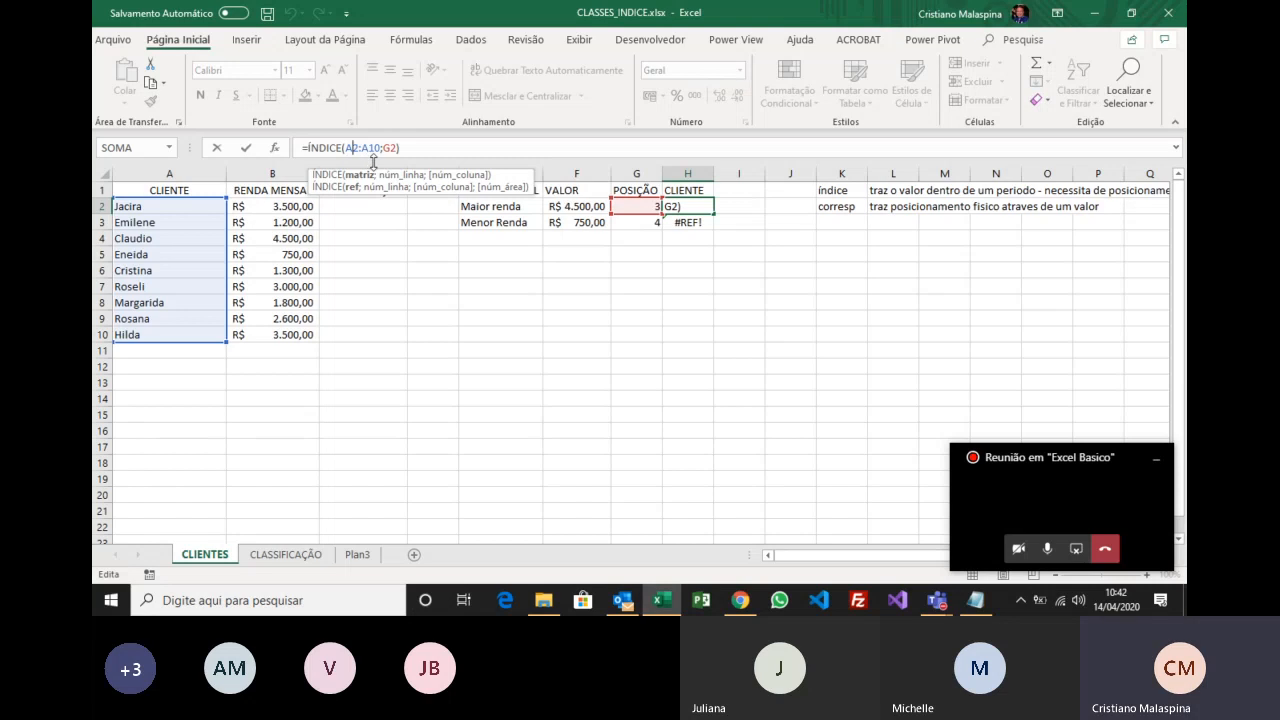
key(ctrl+Return)
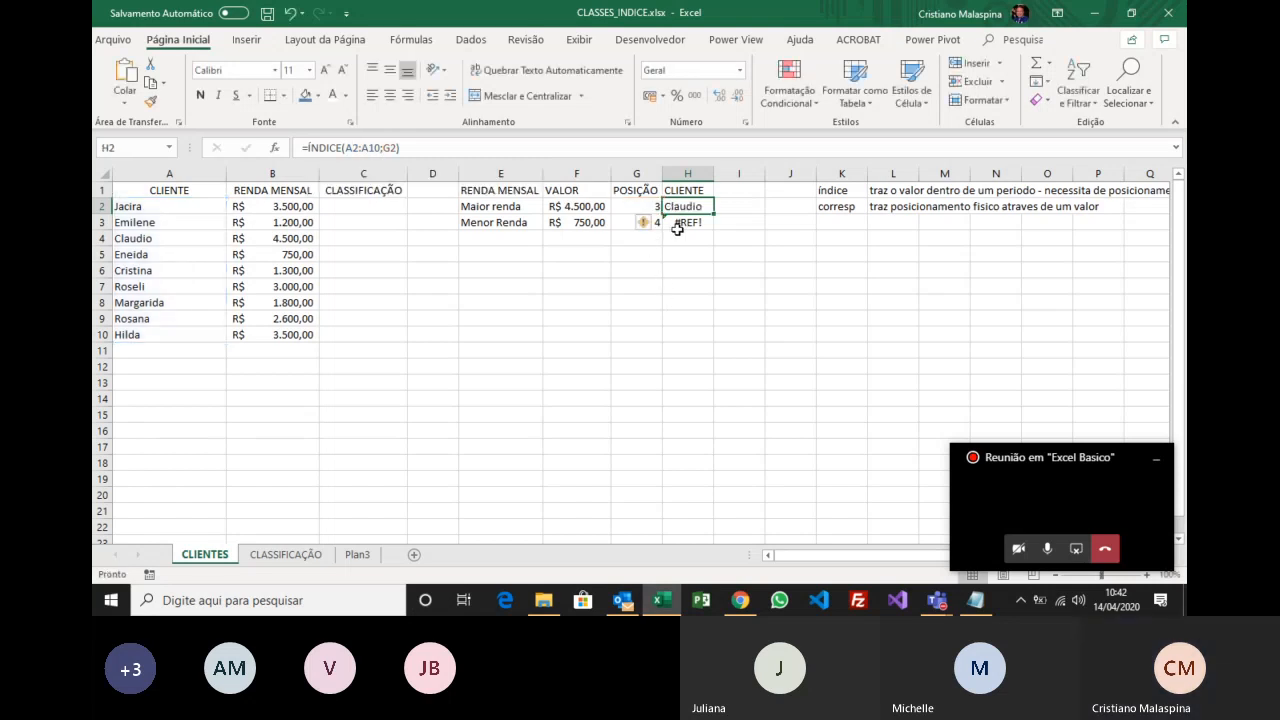
Correct the row number reference of the ÍNDICE formula in H3 to G3.
click(677, 229)
click(387, 148)
key(BackSpace)
text(g3))
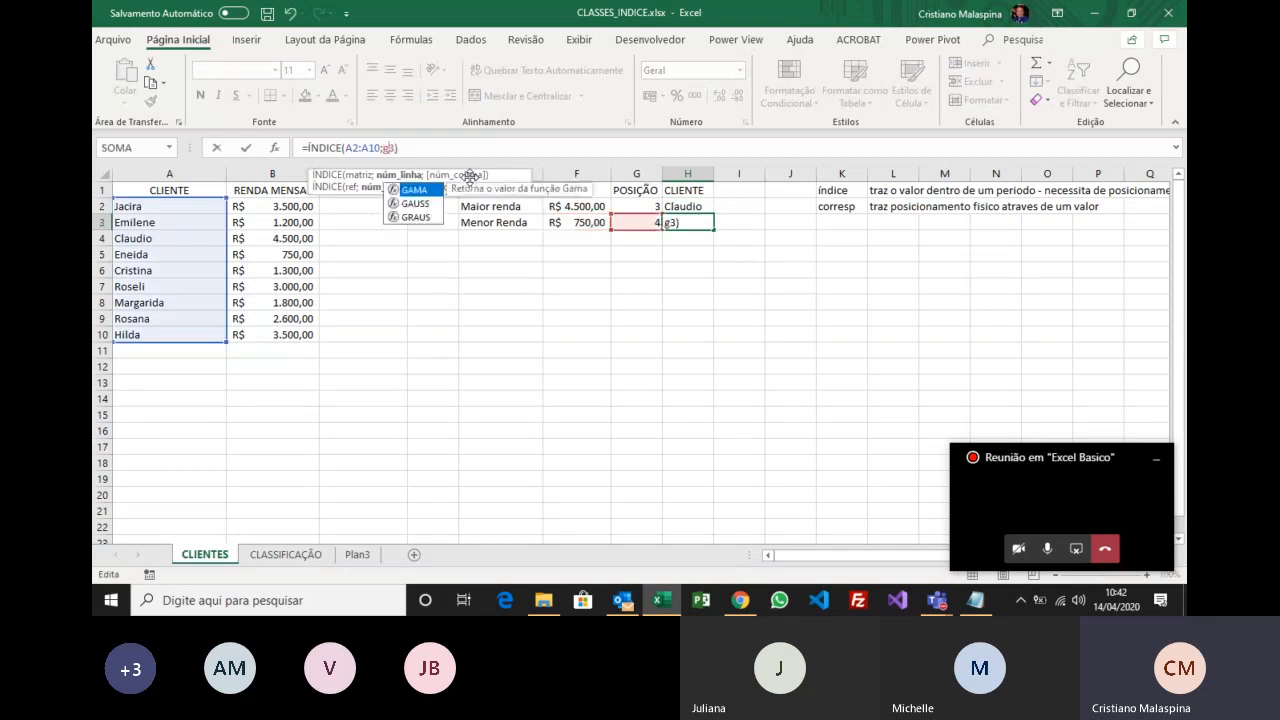
key(Return)
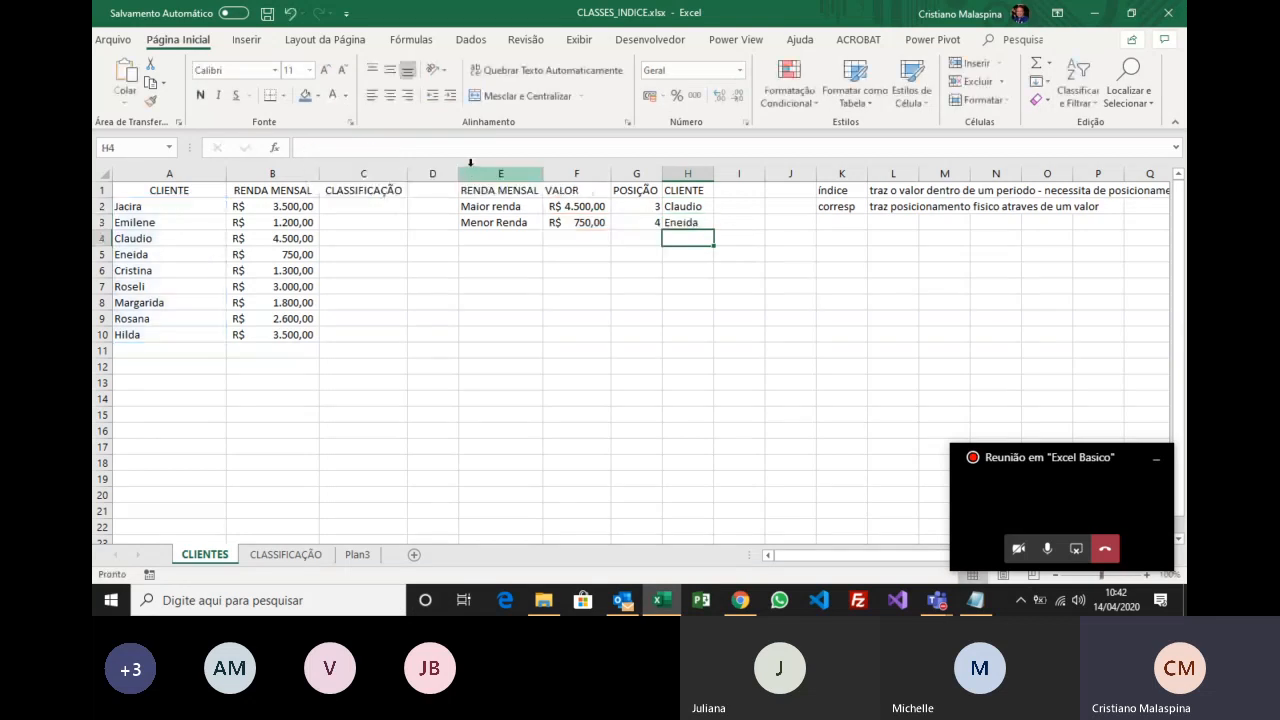
click(670, 222)
click(668, 207)
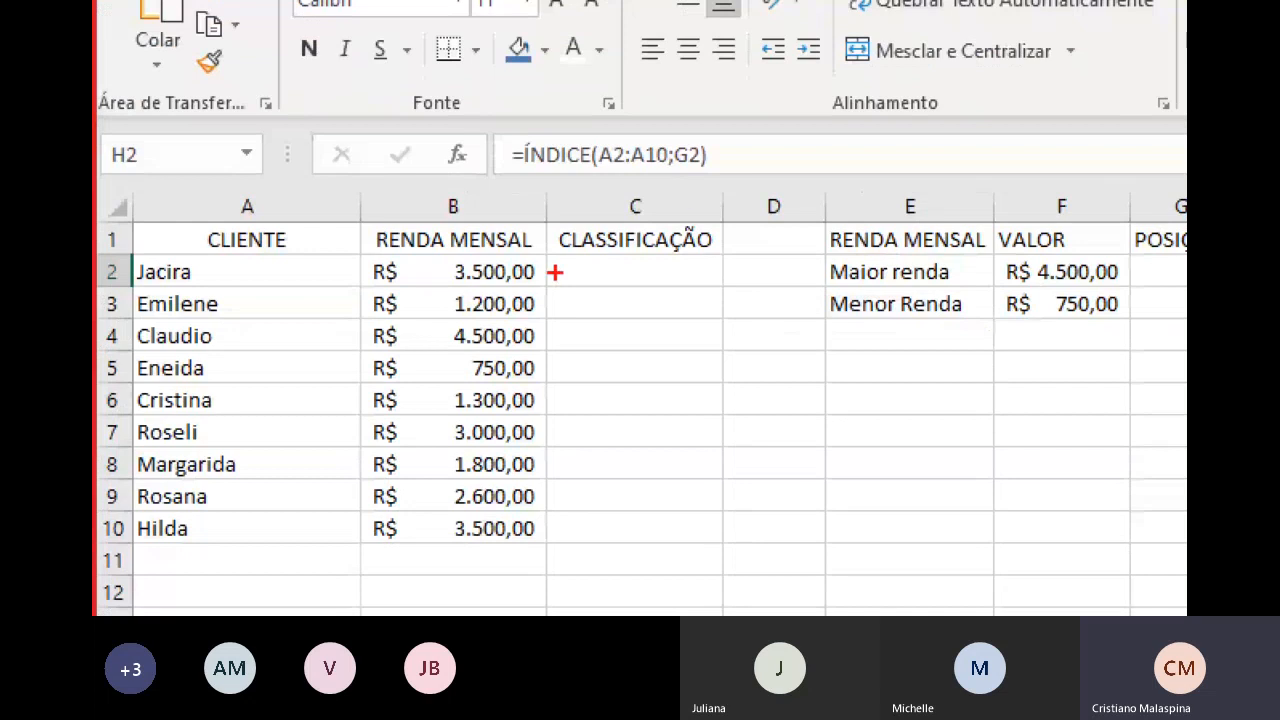
Outline the incomes in B2:B10, the client names in A2:A10 and the row 4 record in red on the magnified sheet.
mouse_move(354, 250)
mouse_down()
mouse_move(564, 380)
mouse_move(552, 552)
mouse_up()
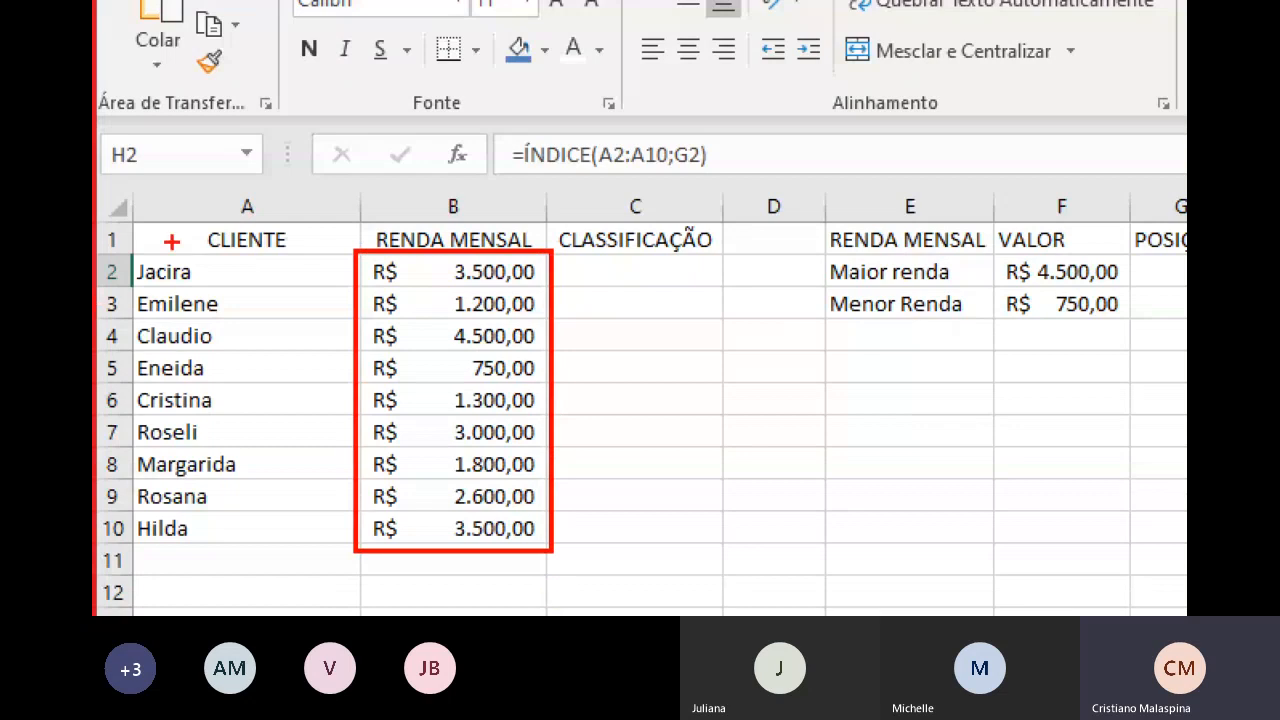
mouse_move(122, 245)
mouse_down()
mouse_move(271, 508)
mouse_move(272, 544)
mouse_up()
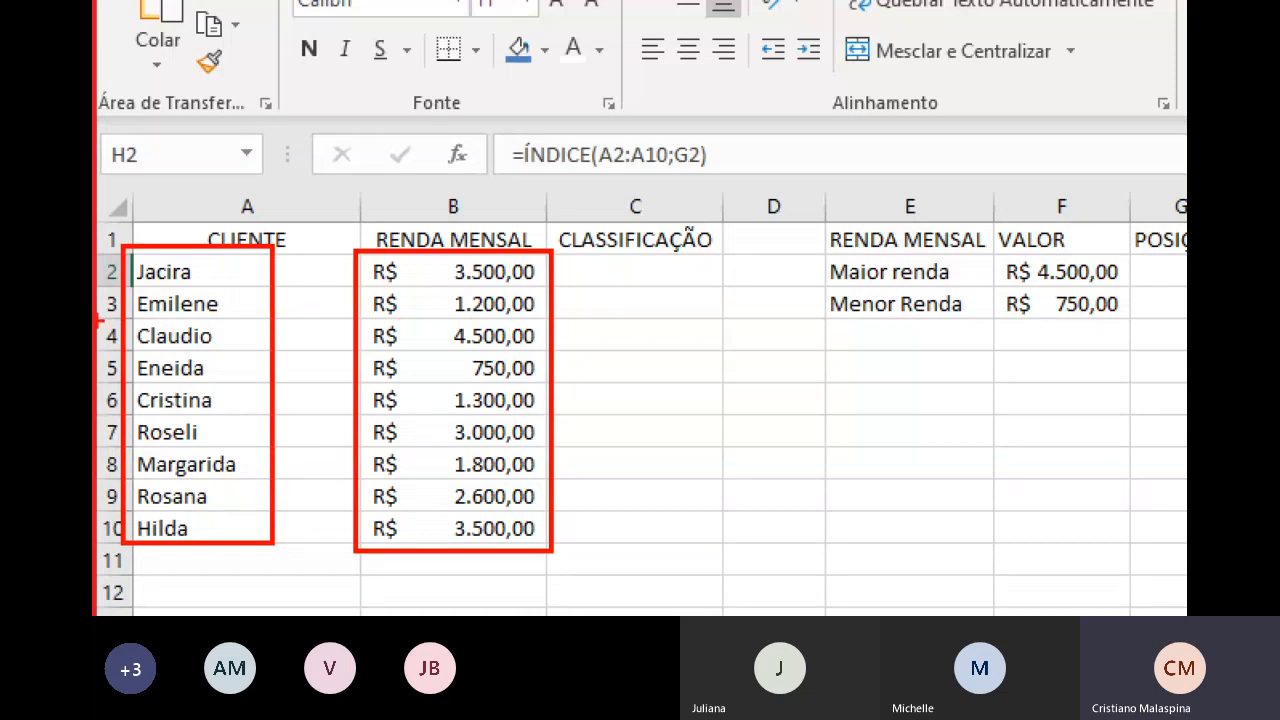
mouse_move(94, 319)
mouse_down()
mouse_move(226, 351)
mouse_move(551, 356)
mouse_up()
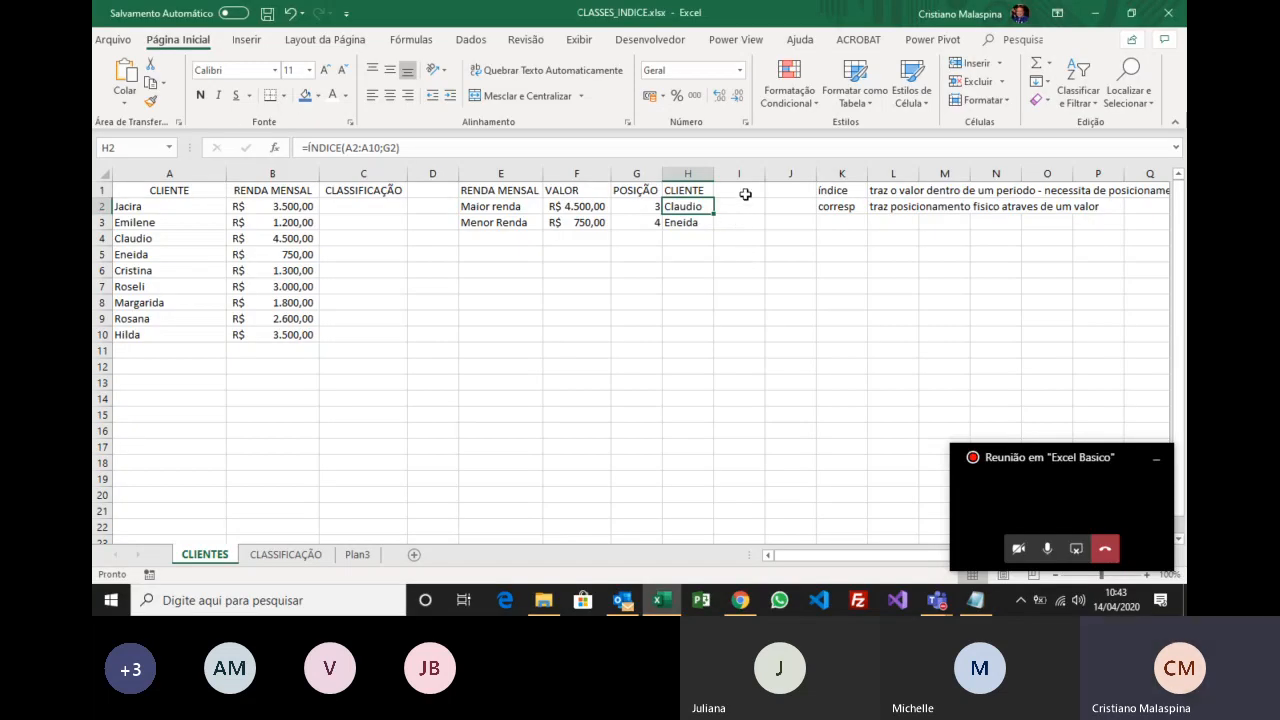
Enter the heading "formula única" in cell I1.
click(745, 194)
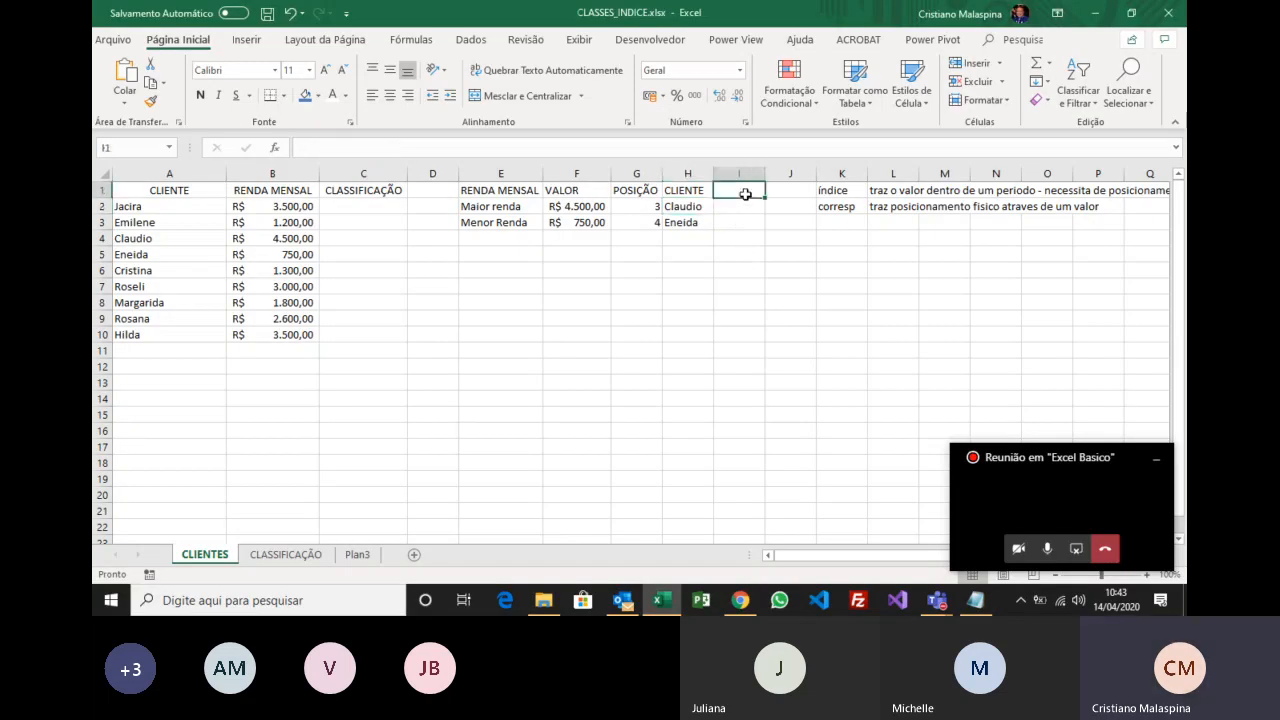
text(for)
text(mula única)
key(Return)
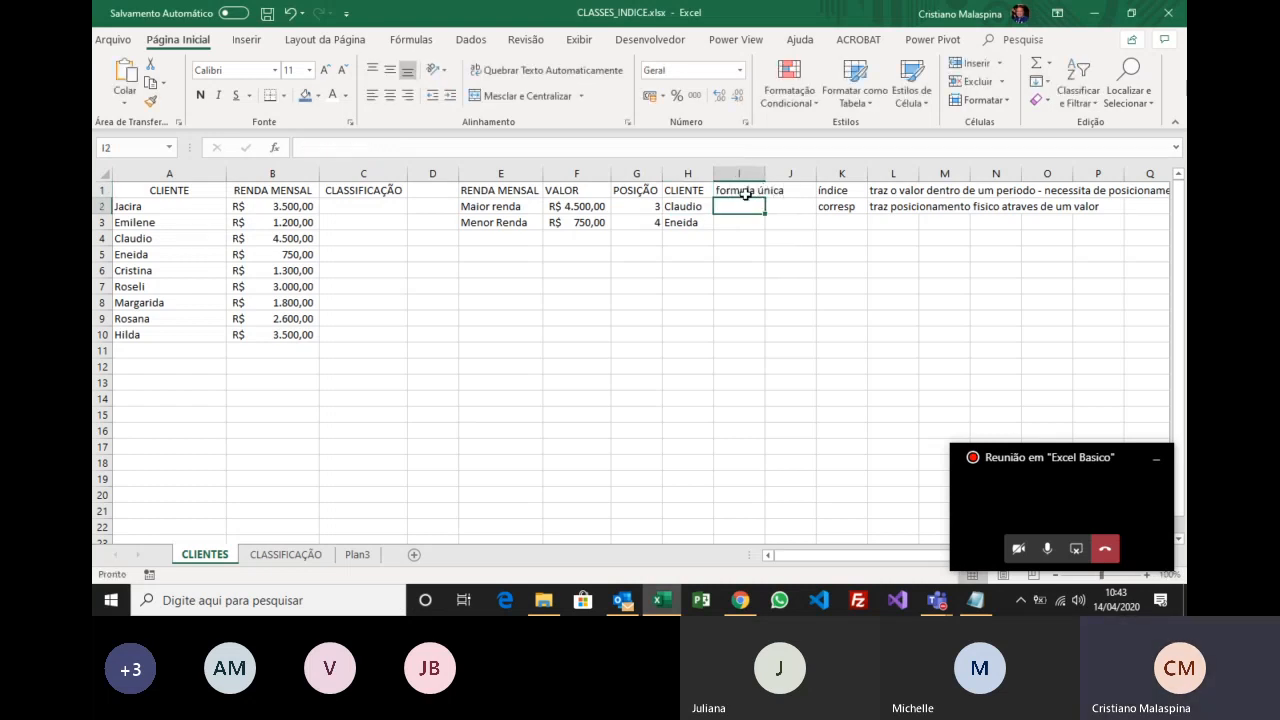
Start an ÍNDICE formula in I2 with the client range A2:A10 as its array.
key(alt)
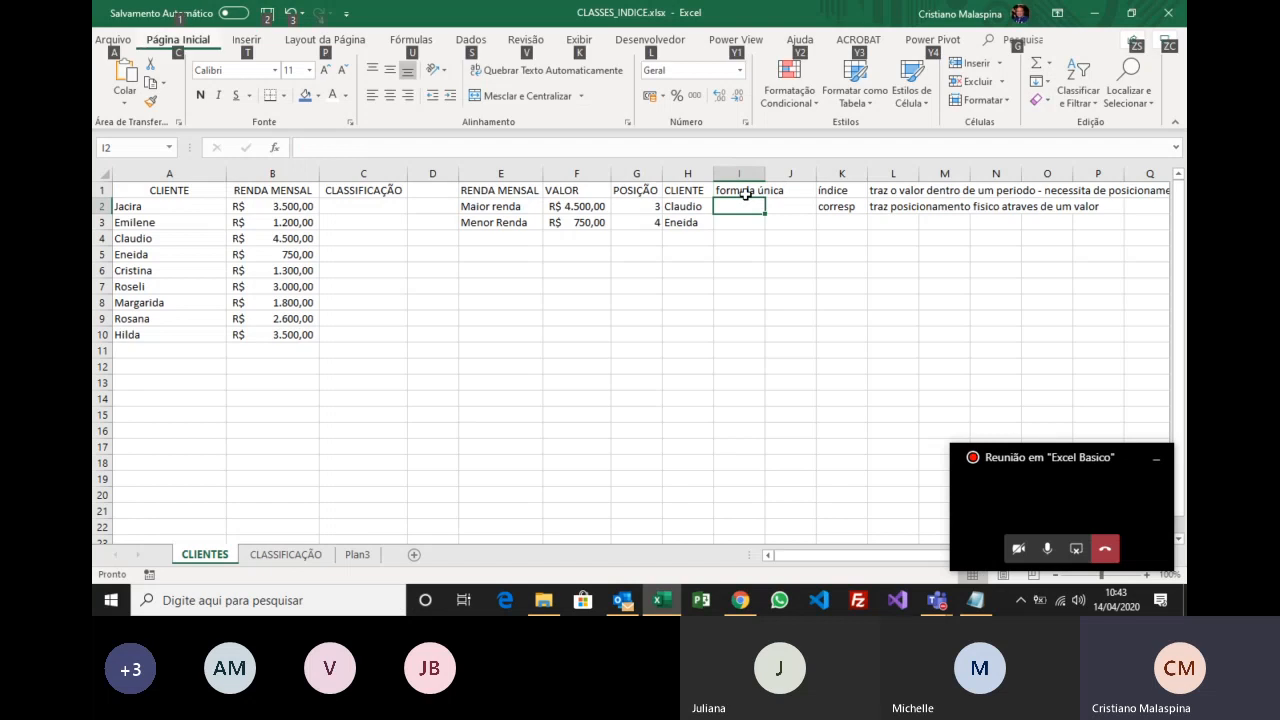
key(alt)
text(=)
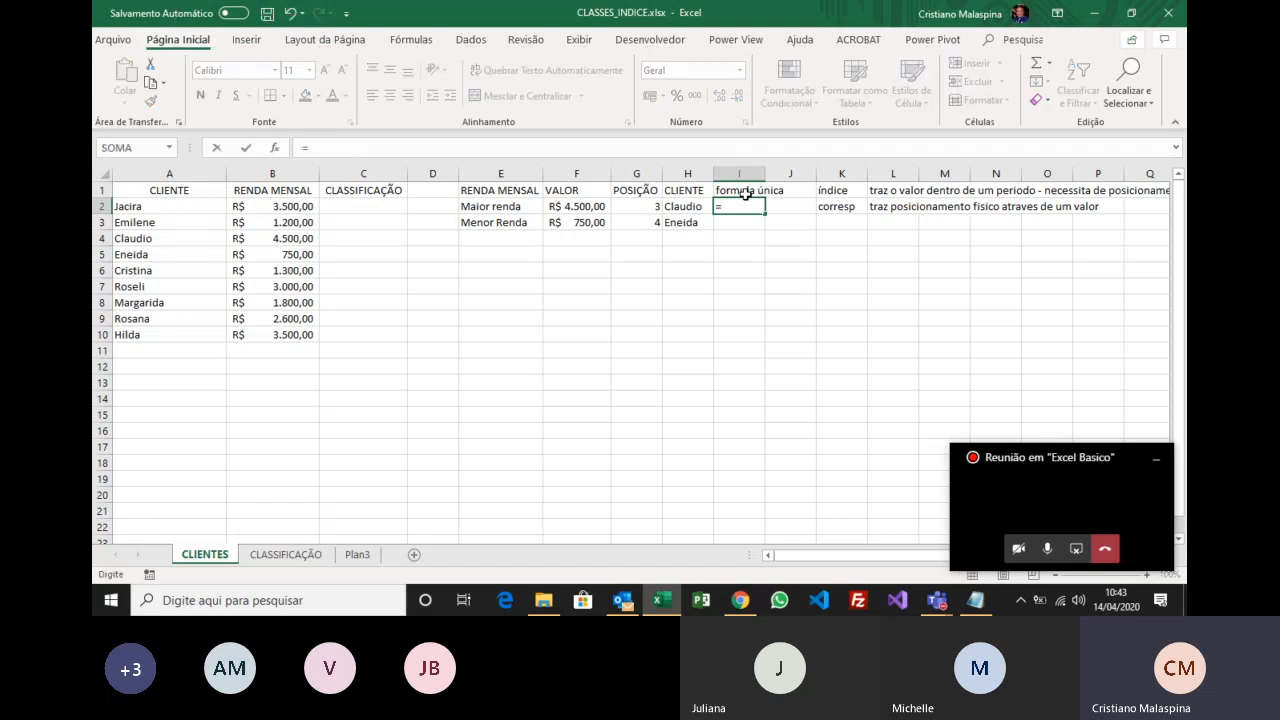
text(índi)
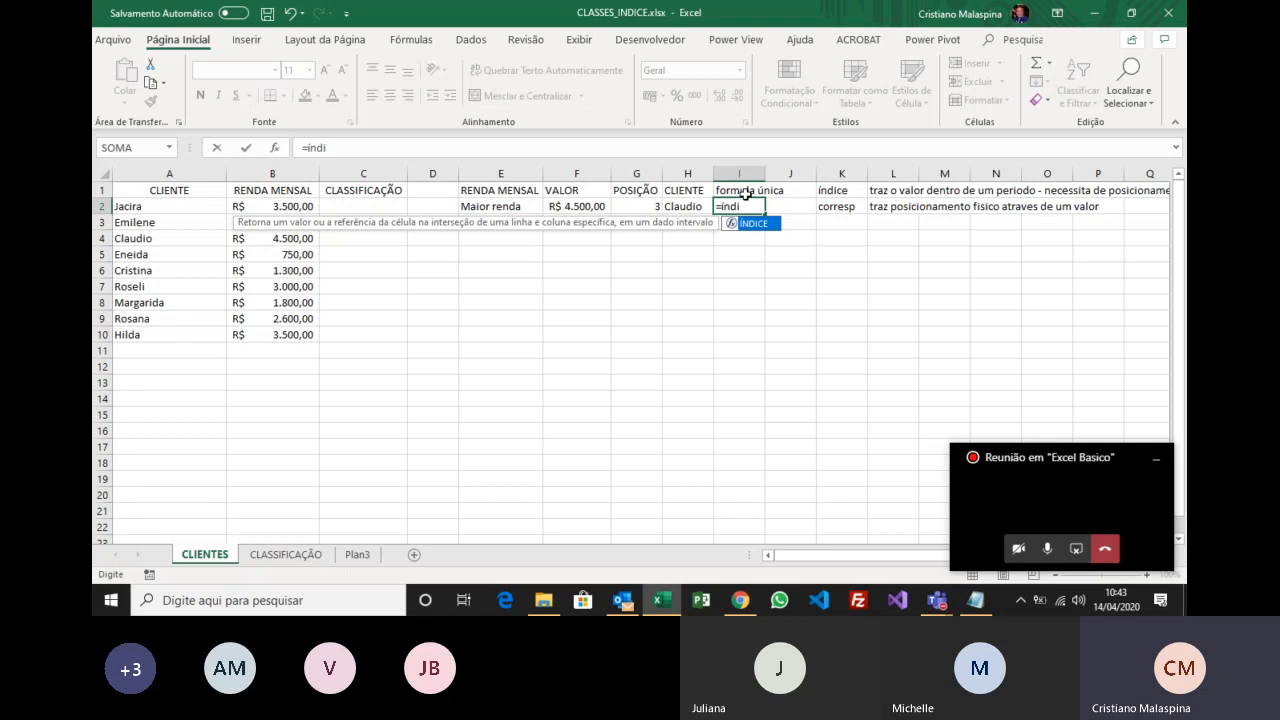
key(Tab)
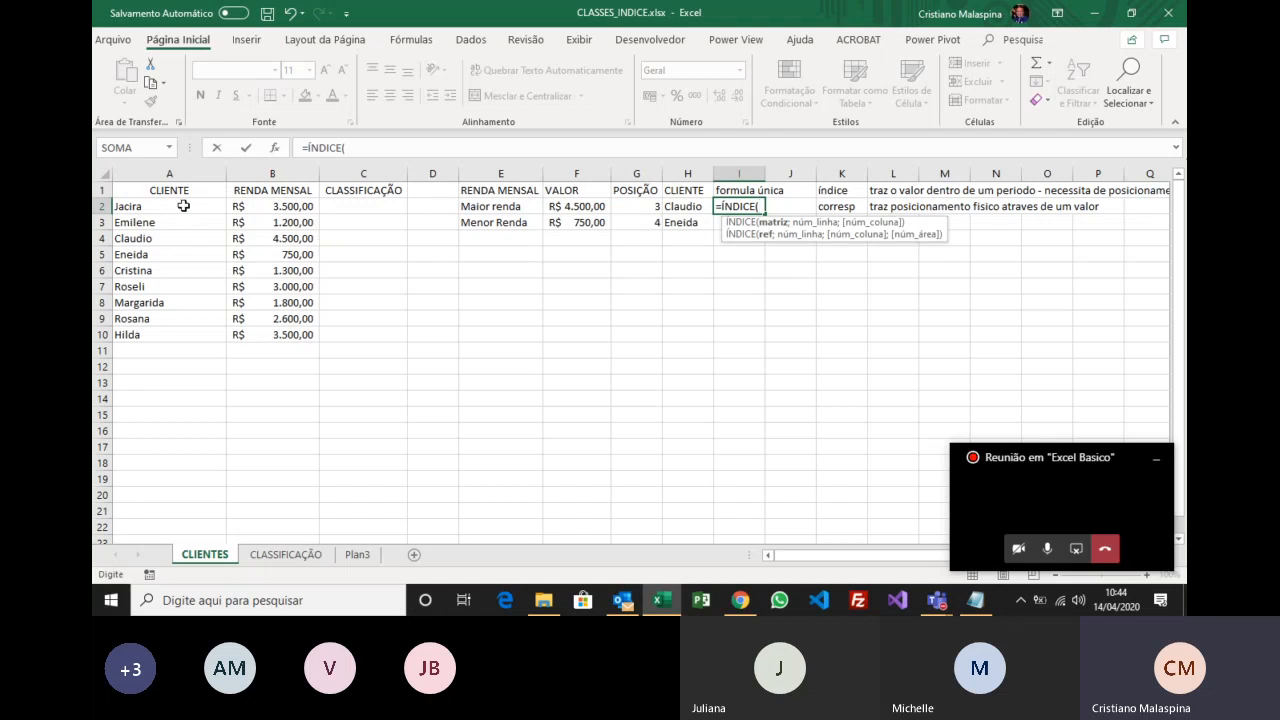
drag(184, 206, 175, 334)
text(;)
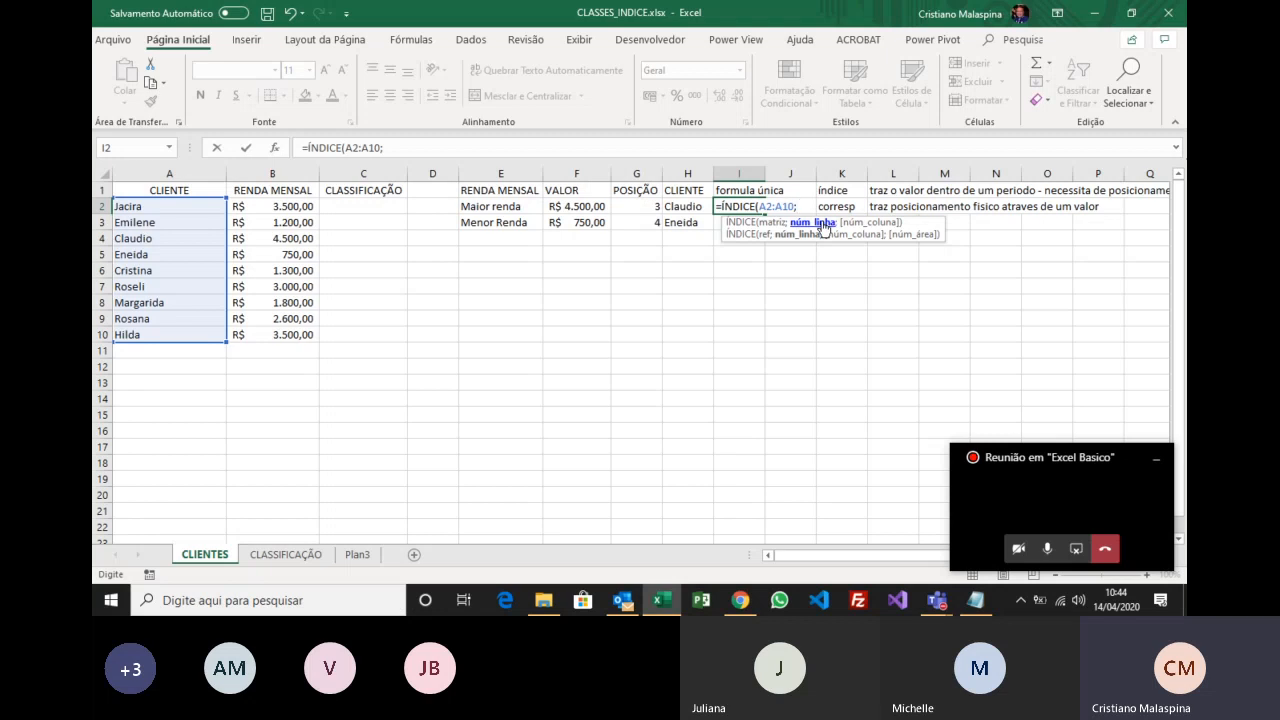
Nest CORRESP(F2;B2:B10;0) as the row number and complete the ÍNDICE formula in I2.
text(CORRESP()
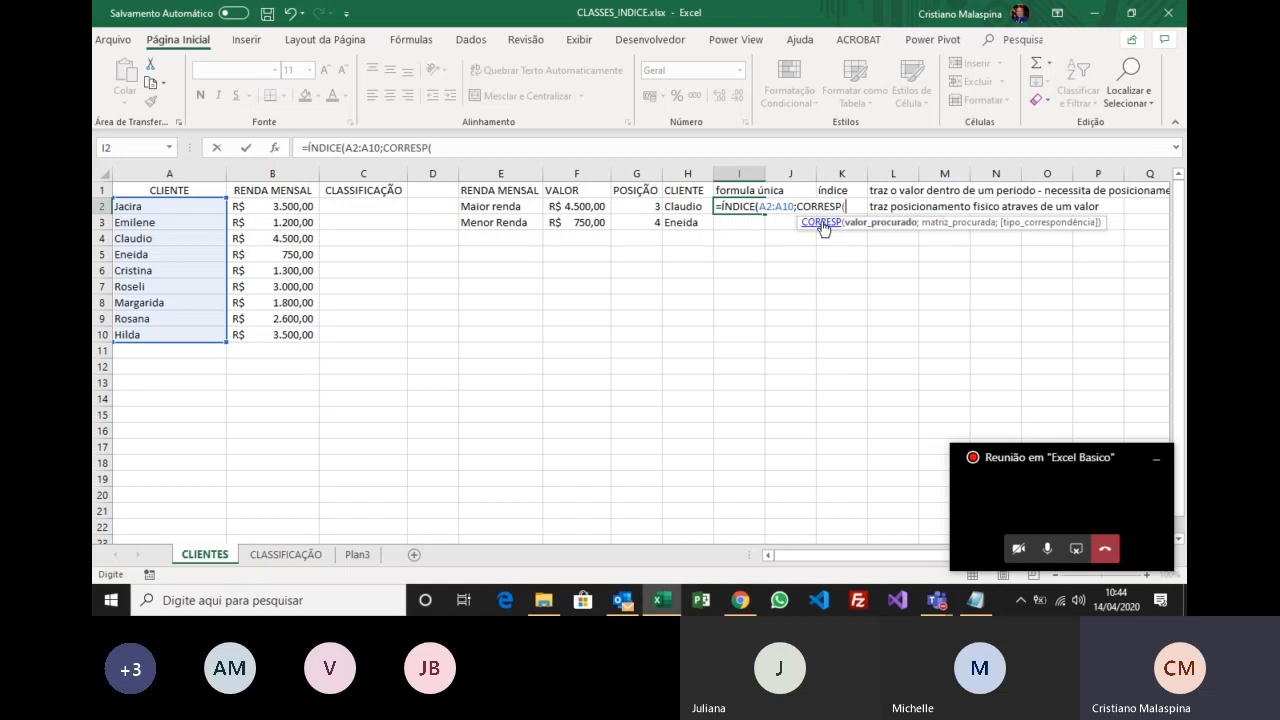
click(585, 204)
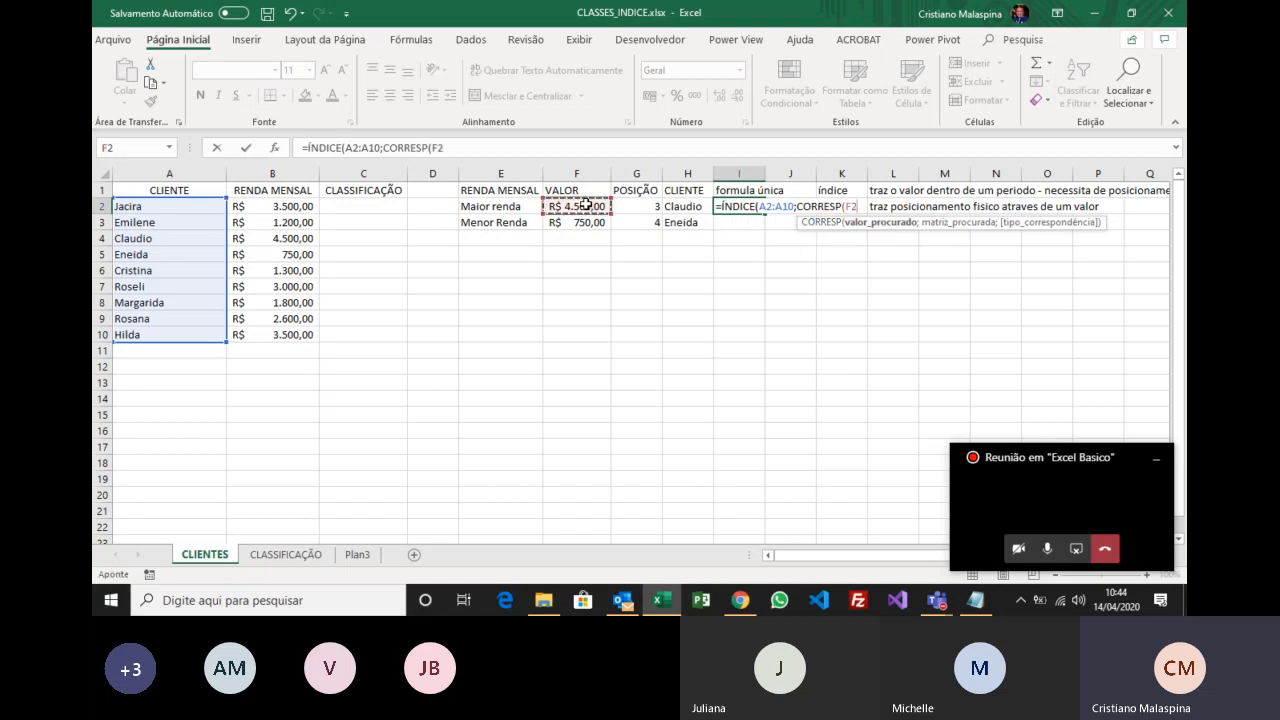
text(;)
drag(300, 207, 303, 335)
text(;)
key(Down)
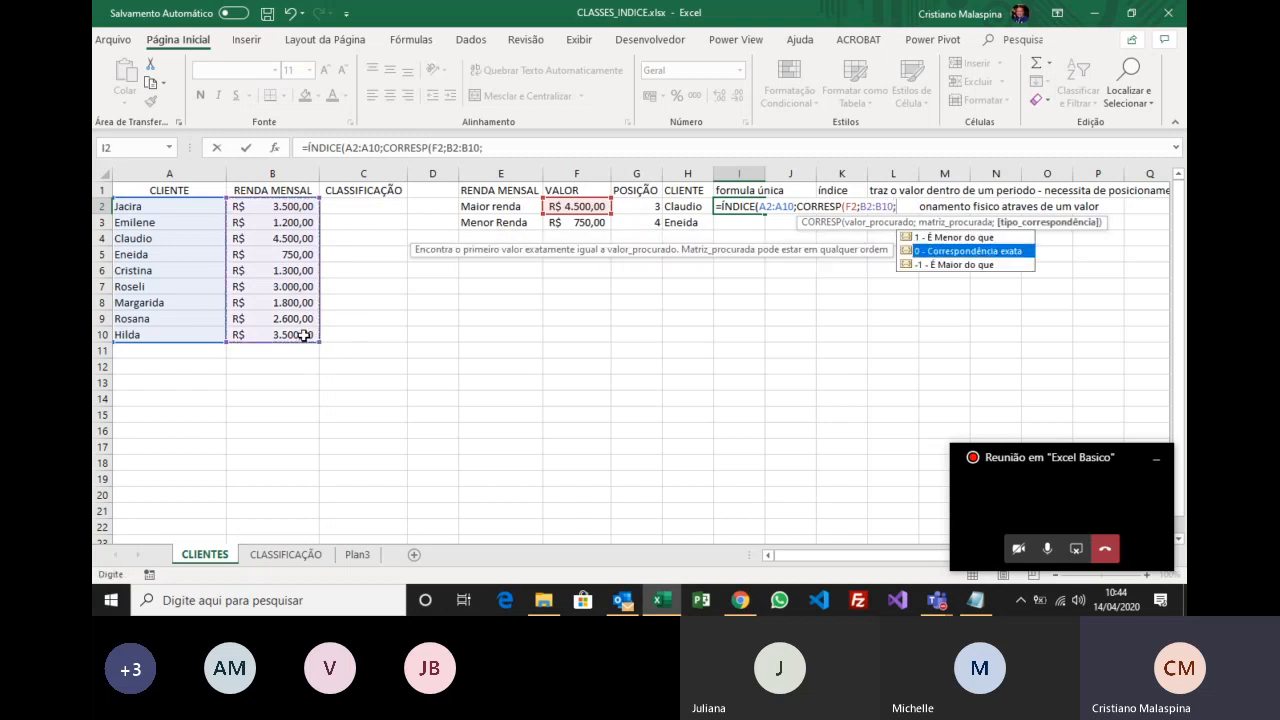
key(Tab)
text())
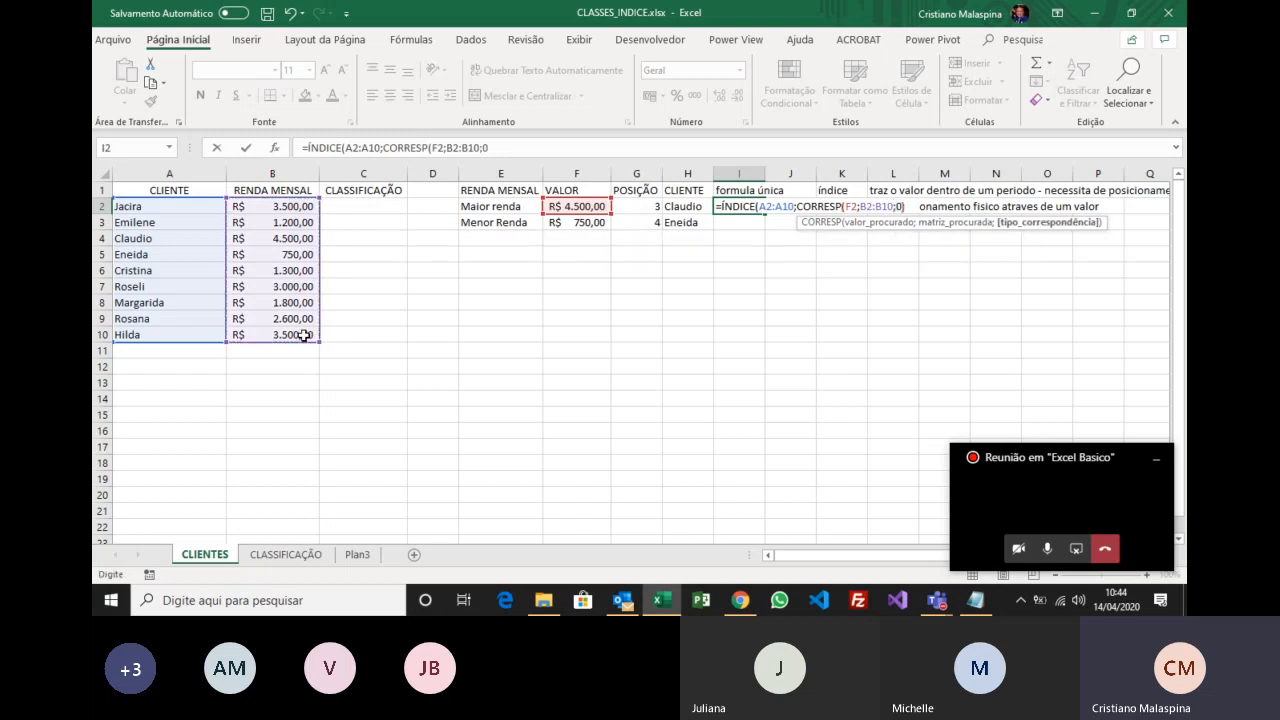
key(Return)
key(Return)
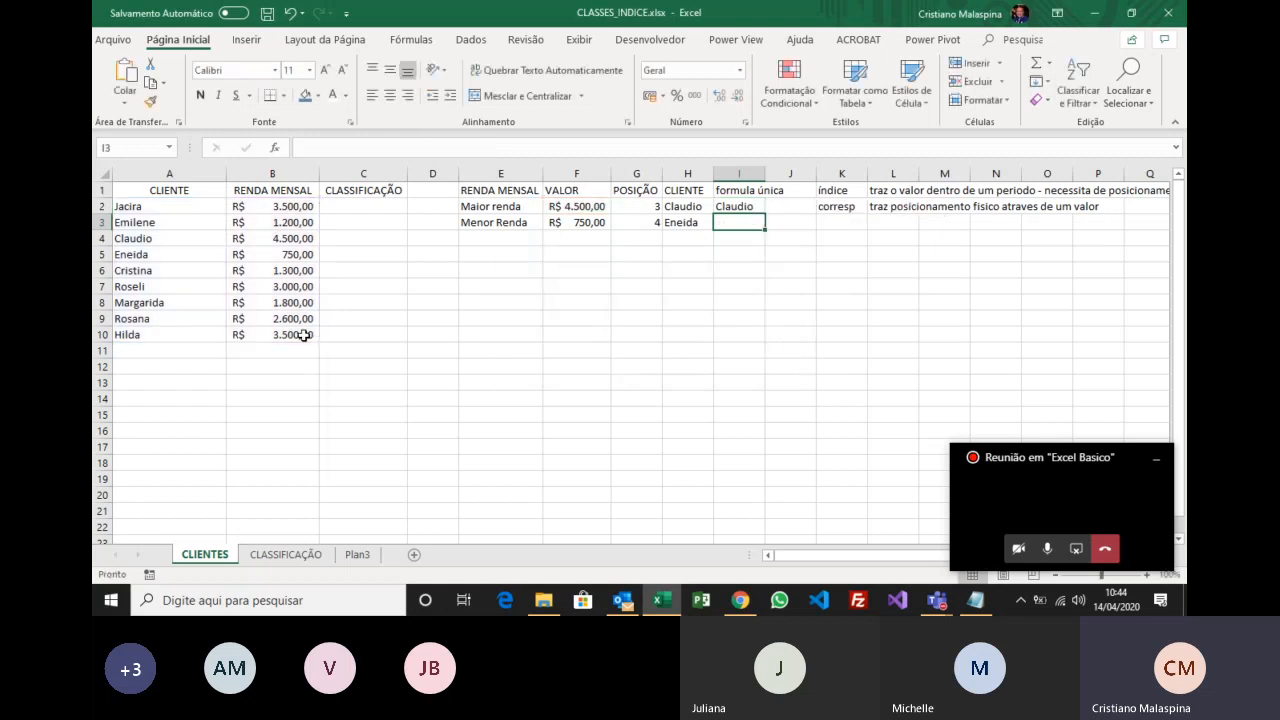
Compare the combined formula in I2 with the separate CORRESP formula in G2.
key(Up)
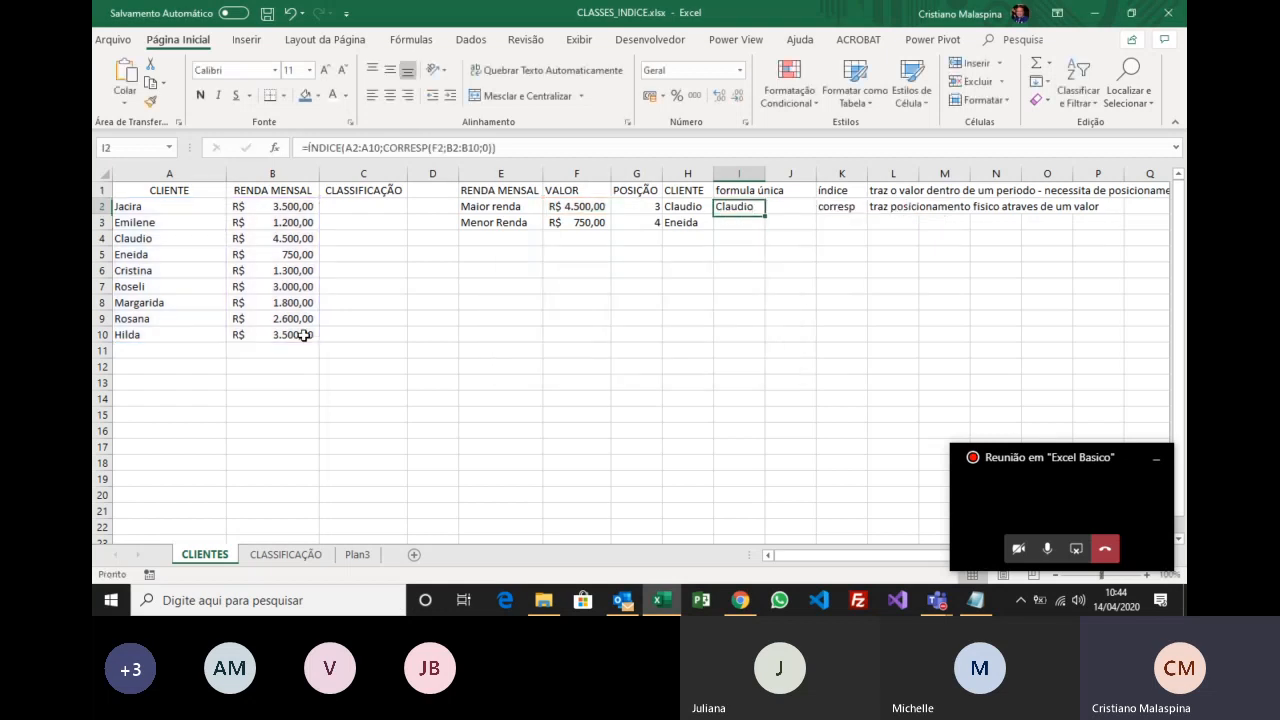
key(Left)
key(Left)
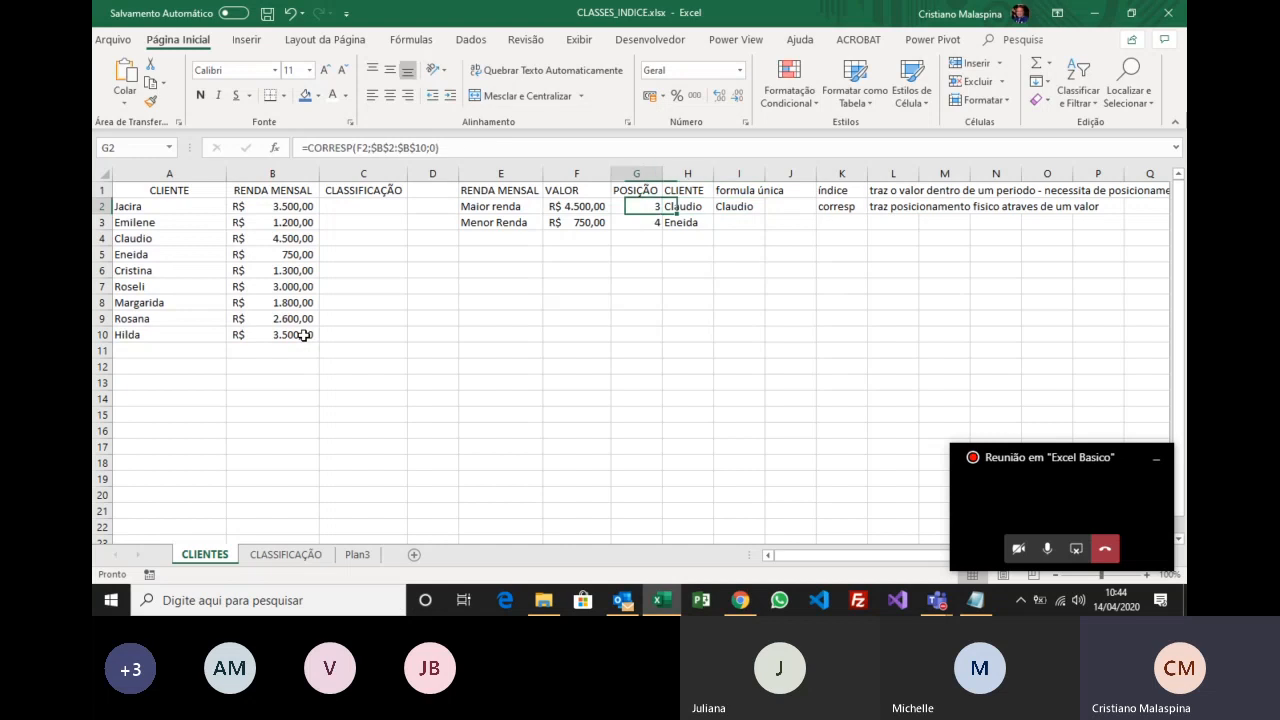
key(Right)
key(Right)
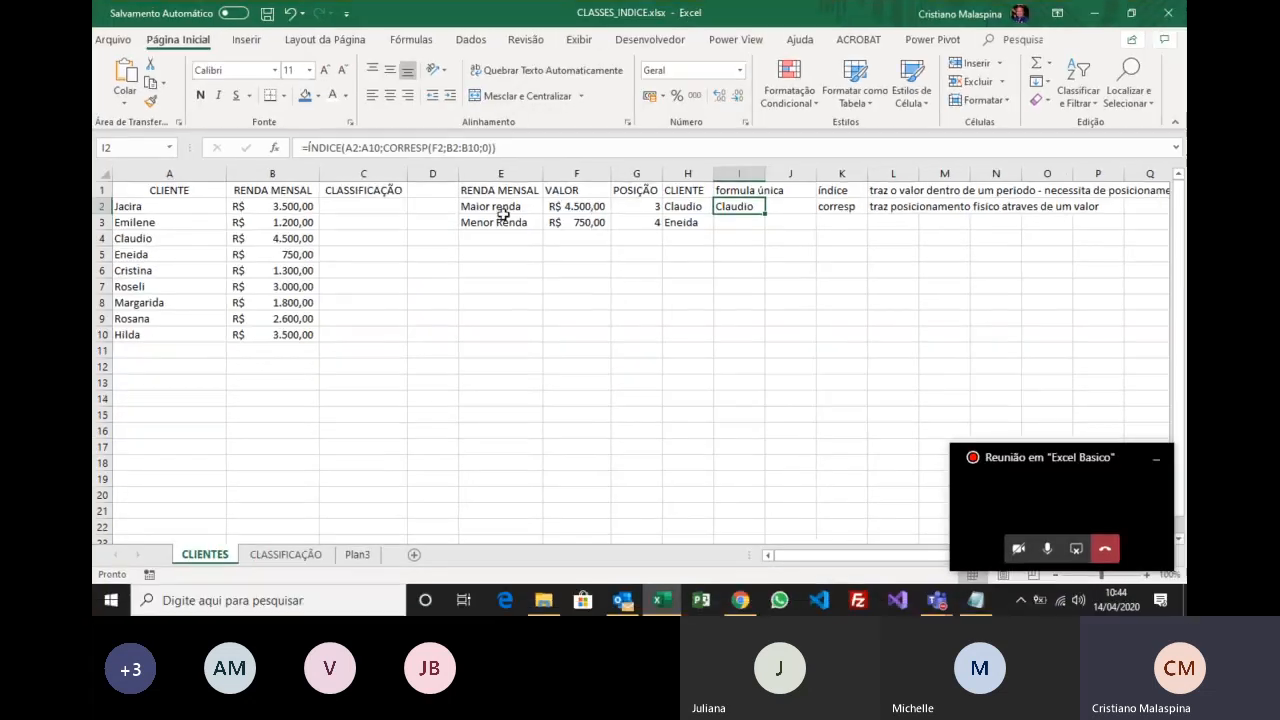
Fill the POSIÇÃO and CLIENTE results in G2:H3 with blue and make their text white.
drag(630, 206, 671, 217)
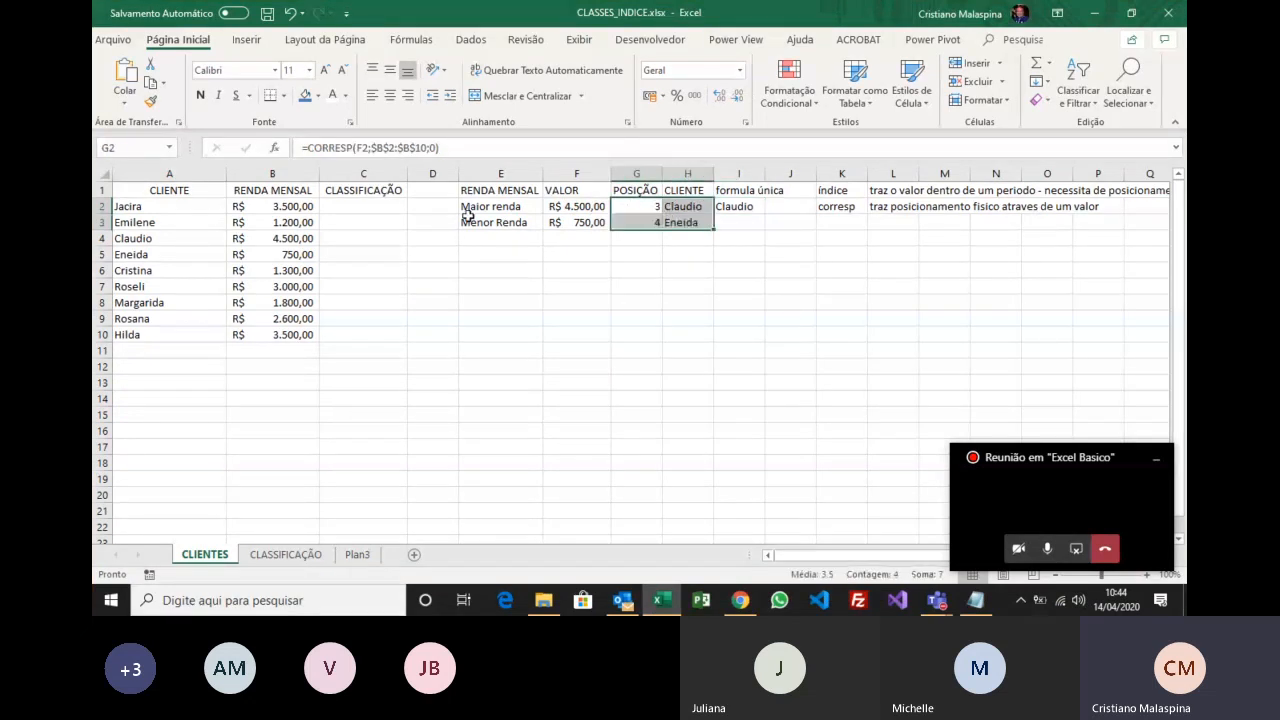
click(305, 95)
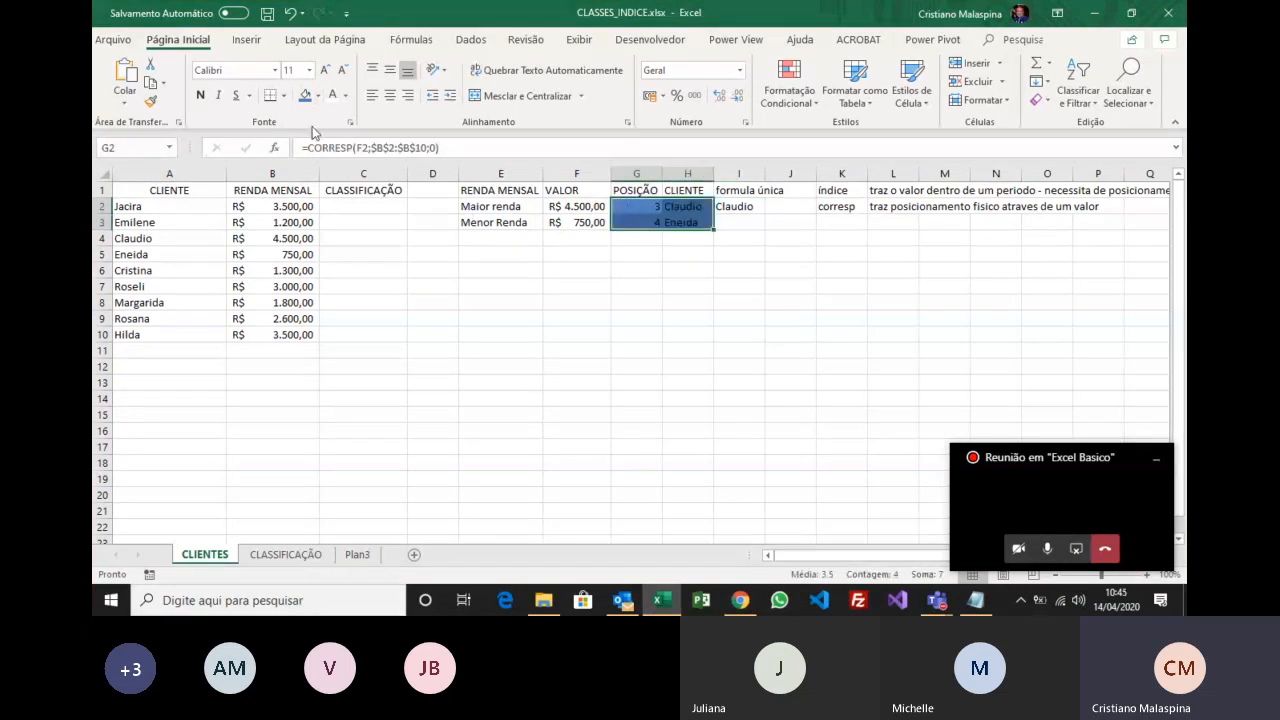
click(685, 232)
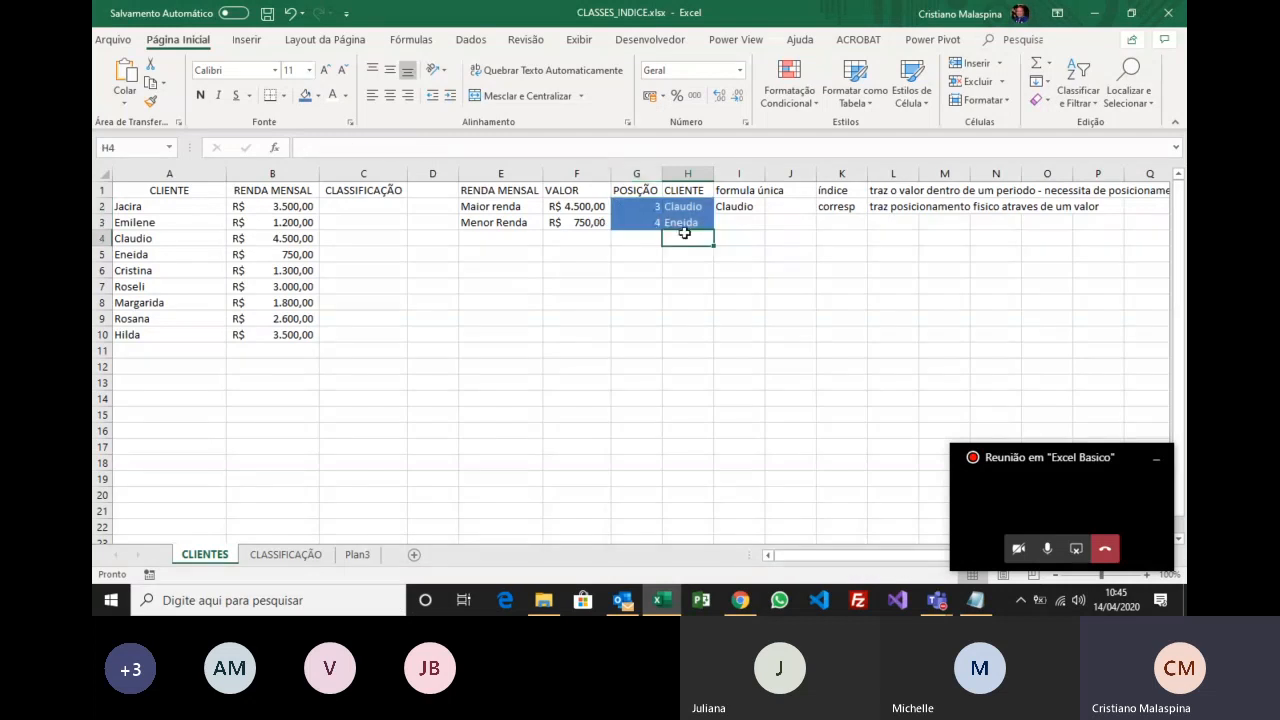
Show the combined formula of I2 and circle it and the POSIÇÃO and CLIENTE columns in red on the magnified sheet.
click(744, 209)
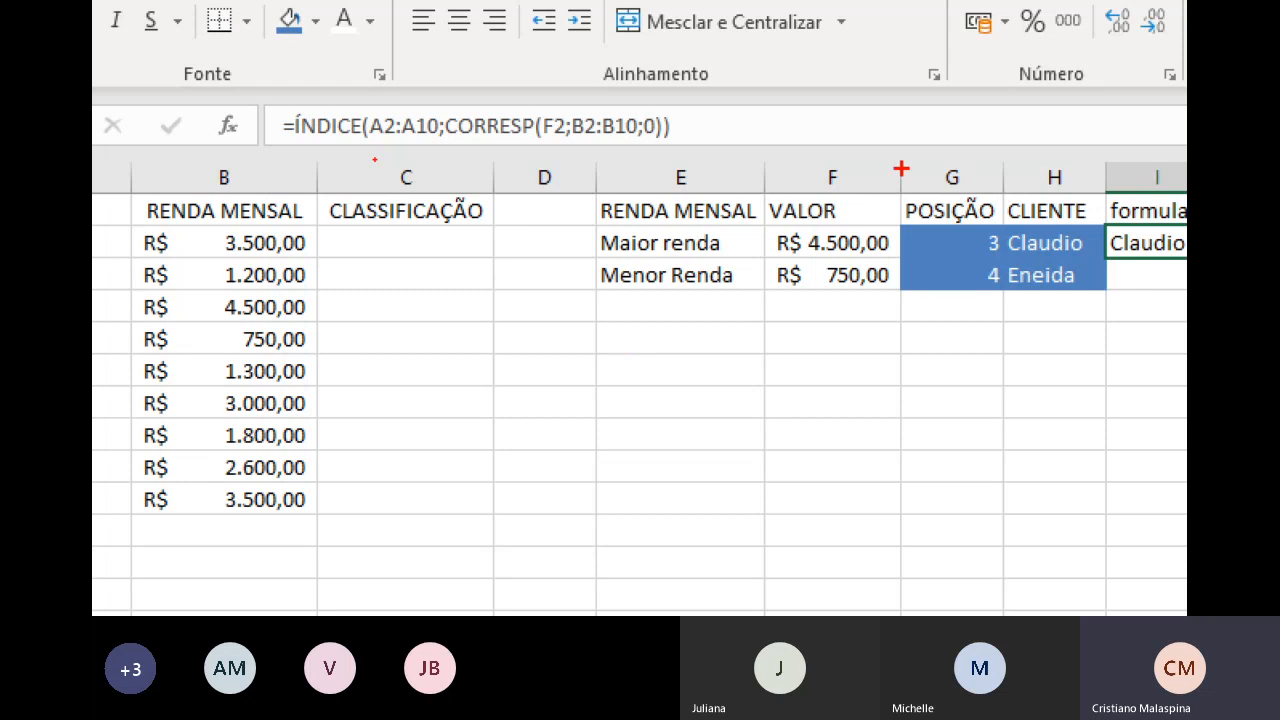
mouse_move(897, 168)
mouse_down()
mouse_move(924, 289)
mouse_move(1056, 312)
mouse_move(1100, 222)
mouse_move(1030, 164)
mouse_move(884, 176)
mouse_up()
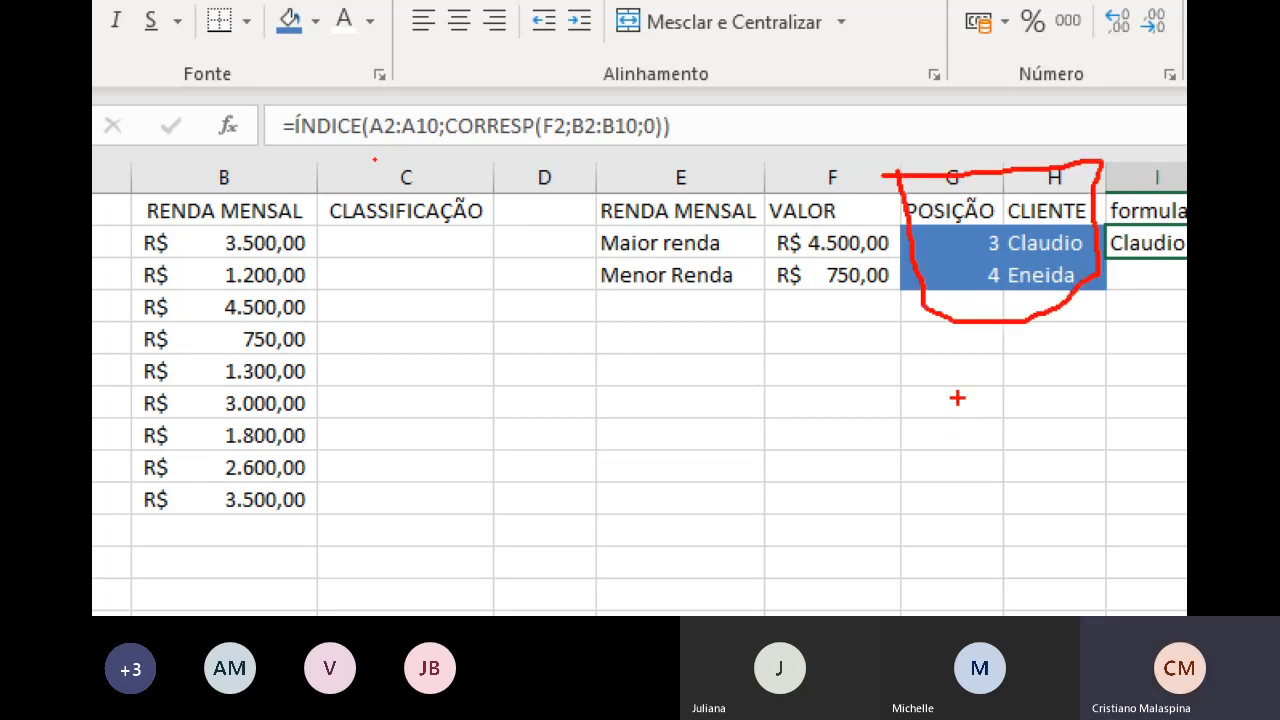
mouse_move(246, 78)
mouse_down()
mouse_move(290, 150)
mouse_move(614, 162)
mouse_move(598, 80)
mouse_move(280, 73)
mouse_up()
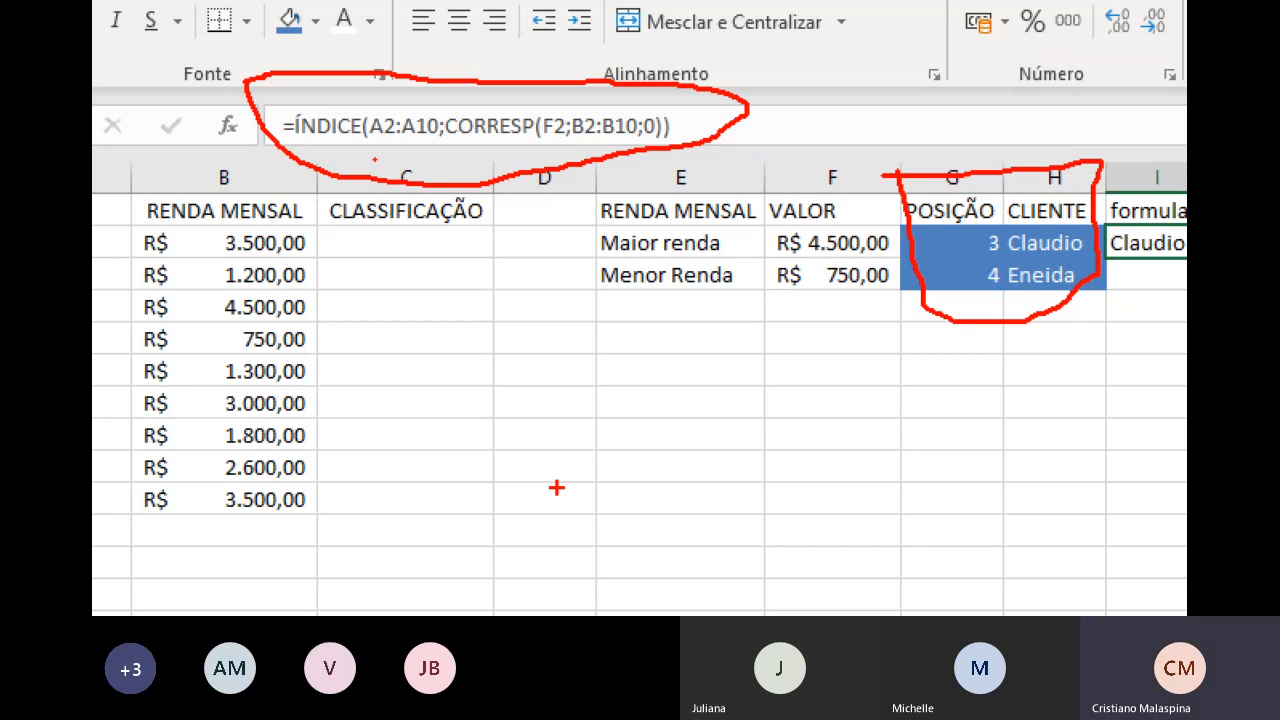
key(Escape)
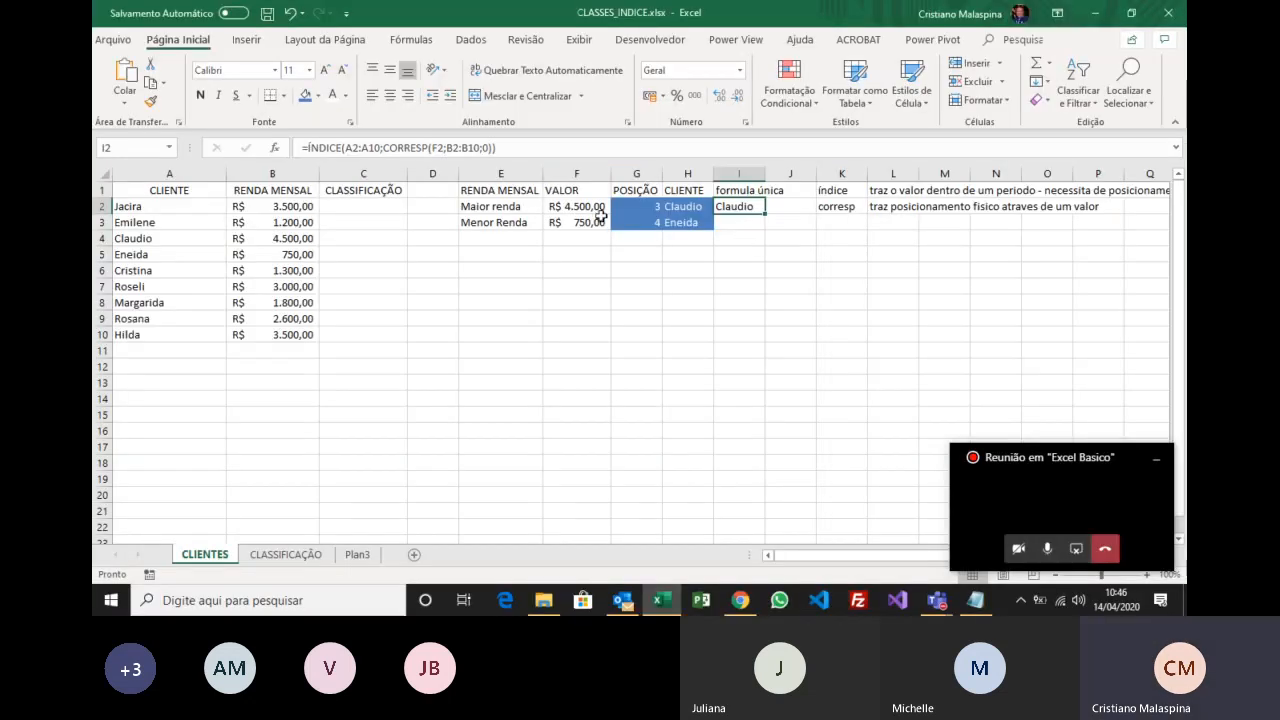
Make the A2:A10 and B2:B10 ranges absolute in the I2 formula and copy the formula down to I3.
click(382, 158)
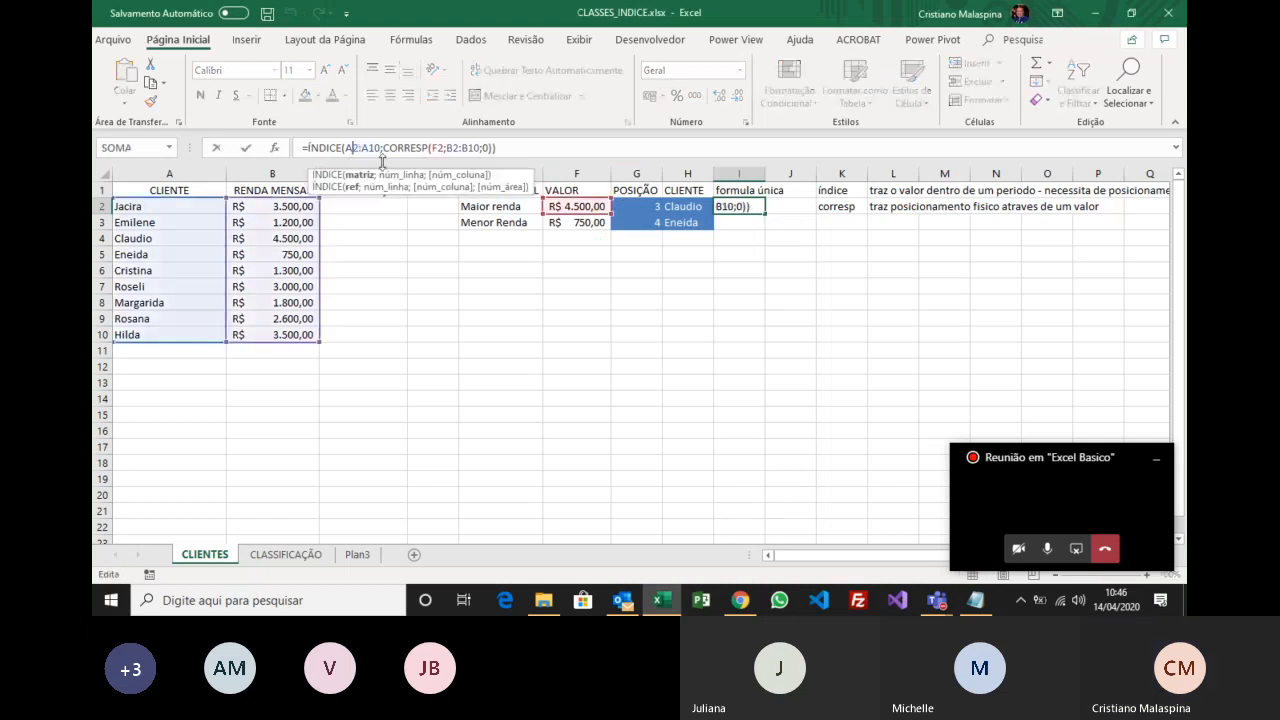
key(F4)
key(F4)
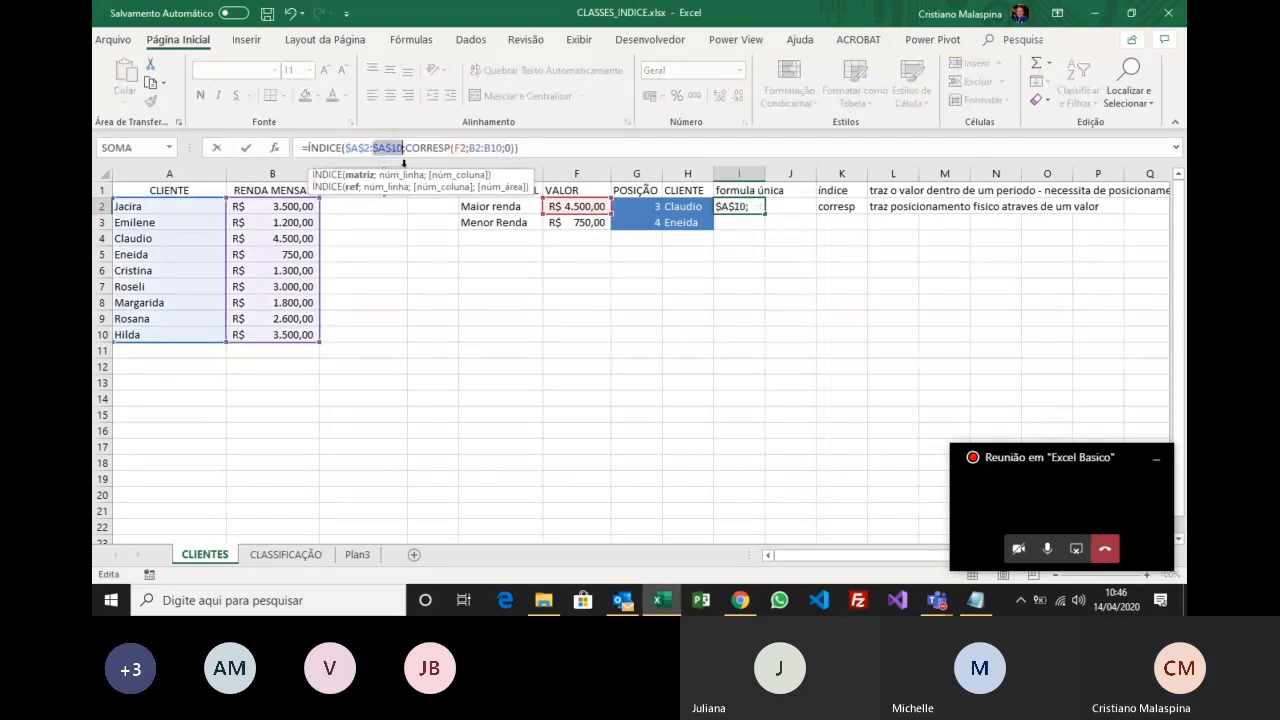
click(467, 147)
key(F4)
click(504, 147)
key(F4)
key(Return)
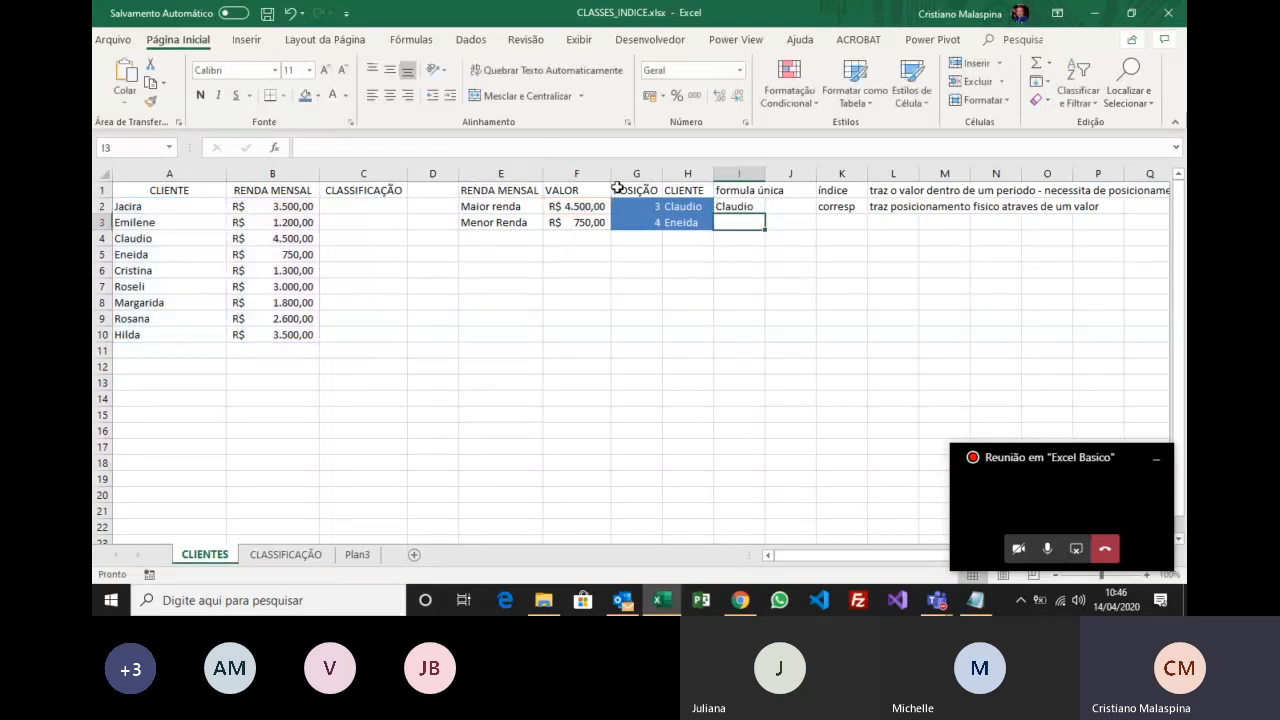
click(735, 207)
drag(765, 215, 764, 229)
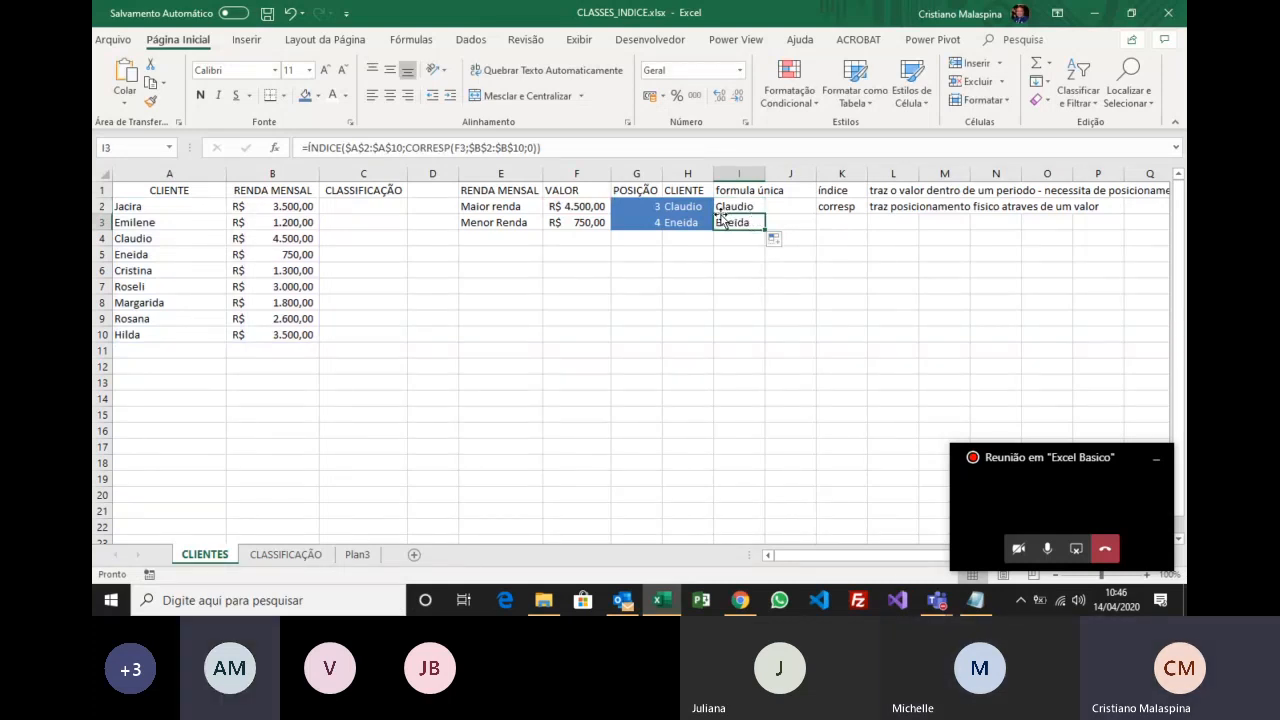
Save a copy of the workbook in the Aula 1404 folder as CLASSES_INDICE_resolvido.xlsx.
click(113, 40)
click(155, 252)
click(610, 122)
click(610, 122)
text(_reso)
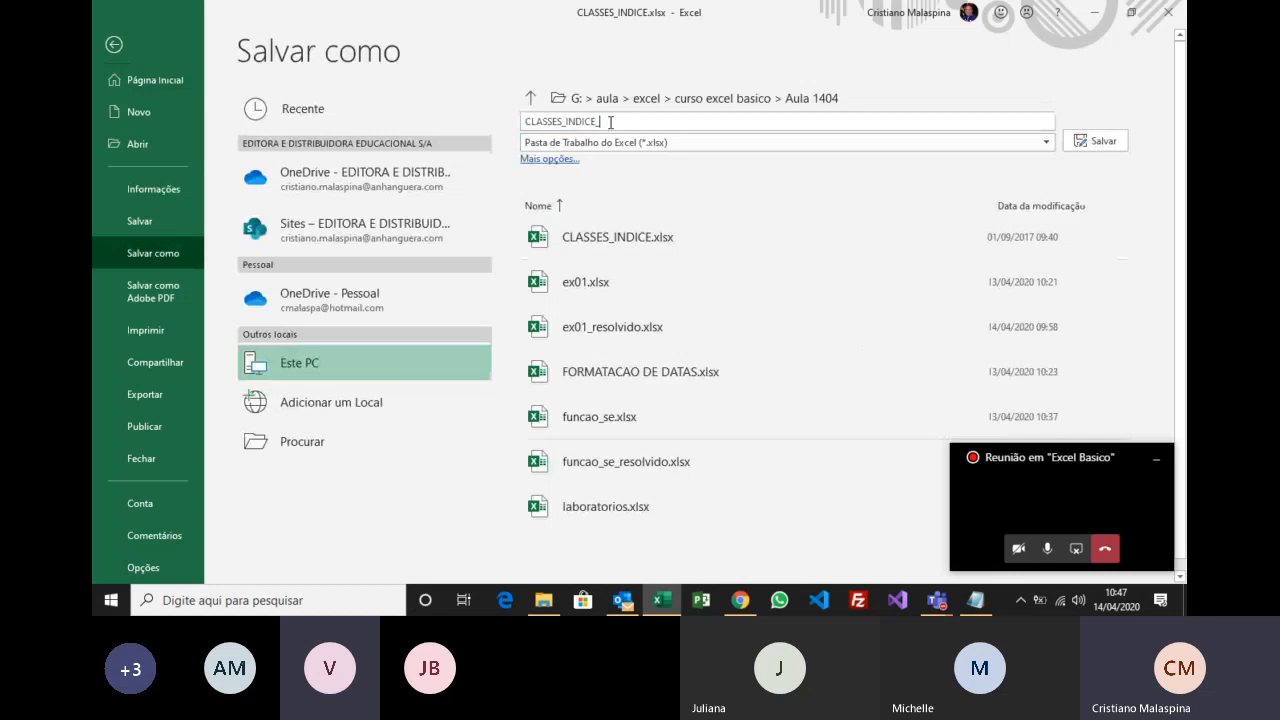
text(lvido)
key(Return)
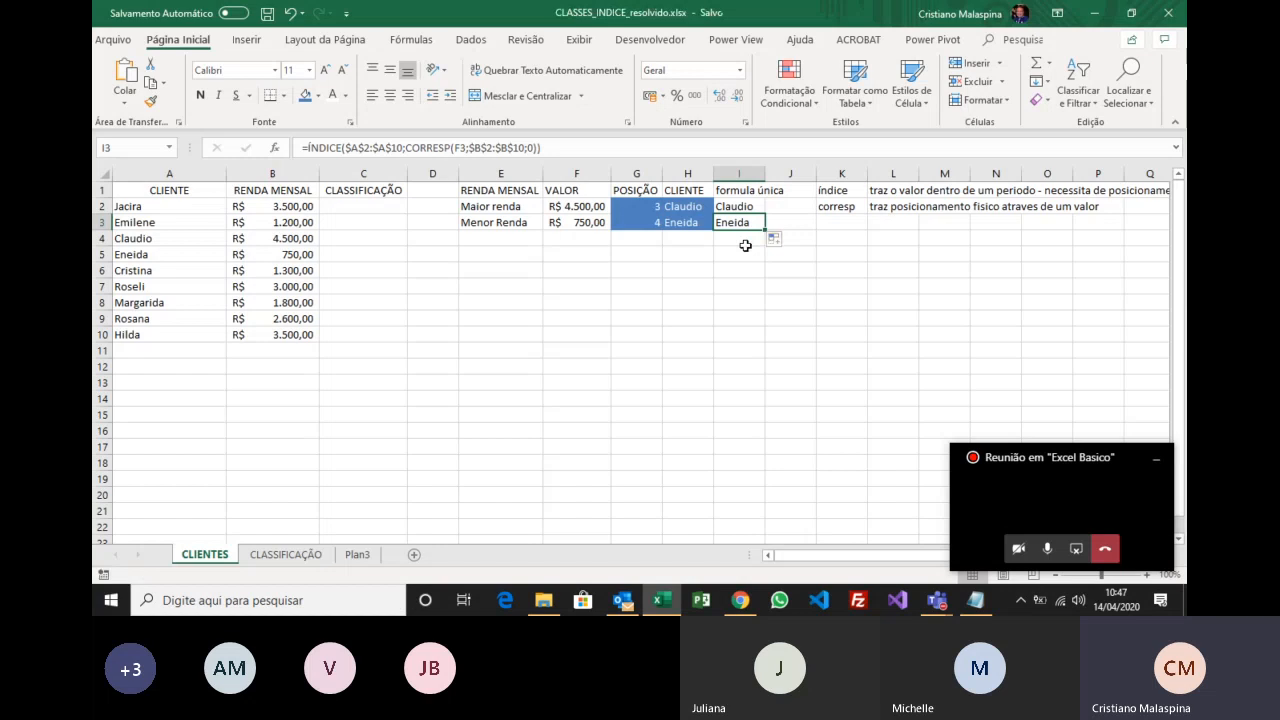
Review the combined formulas in I2:I3 against the separate CORRESP formula in G2 and ÍNDICE formula in H2.
drag(752, 210, 752, 221)
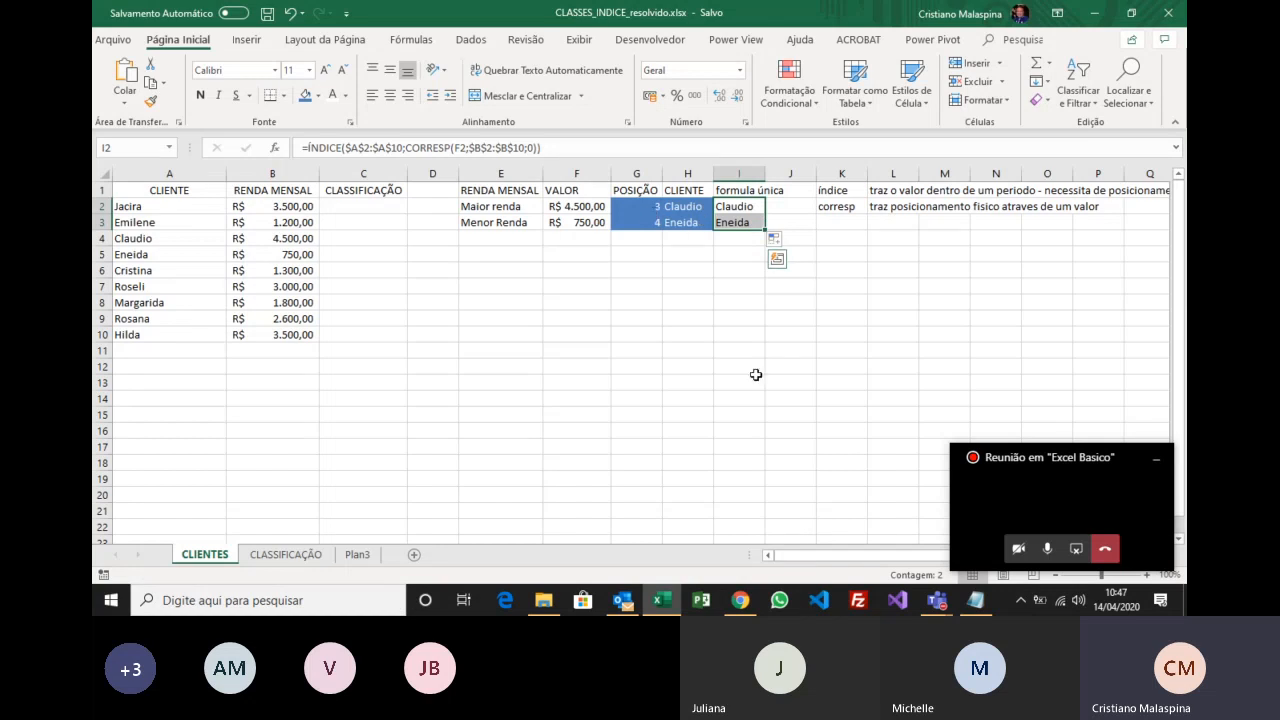
scroll(749, 357, up, 3)
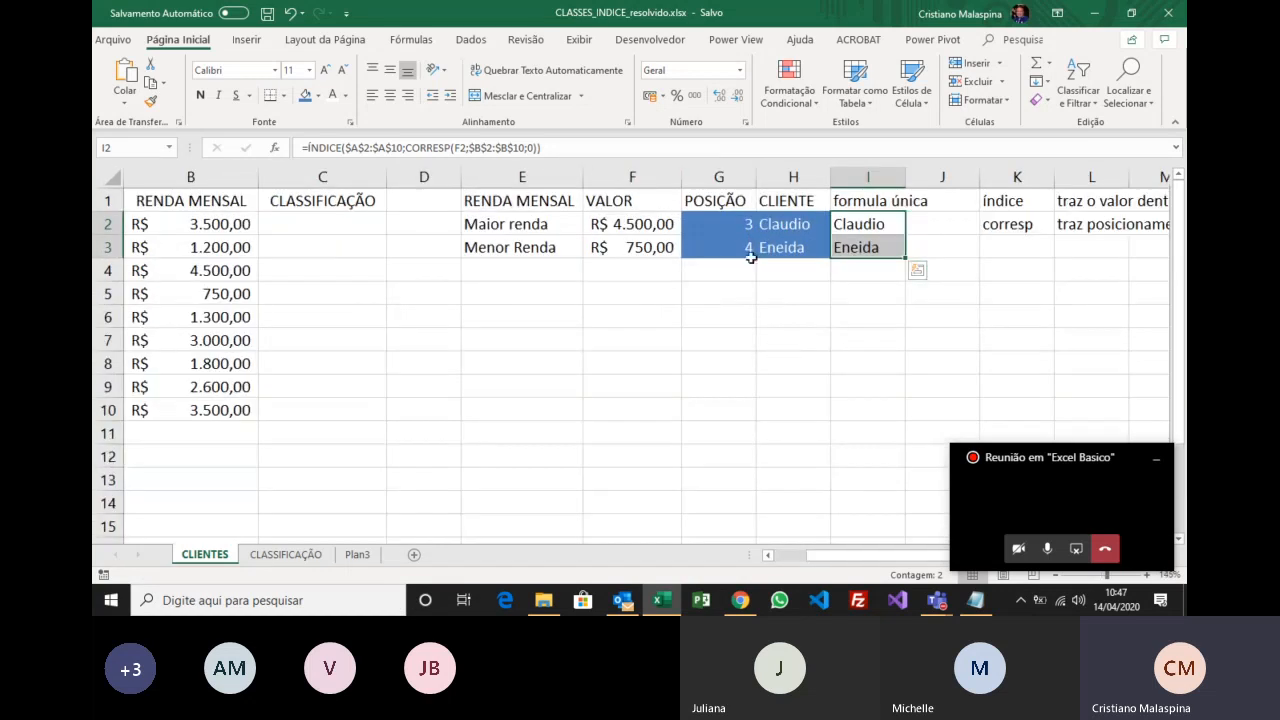
drag(716, 232, 785, 230)
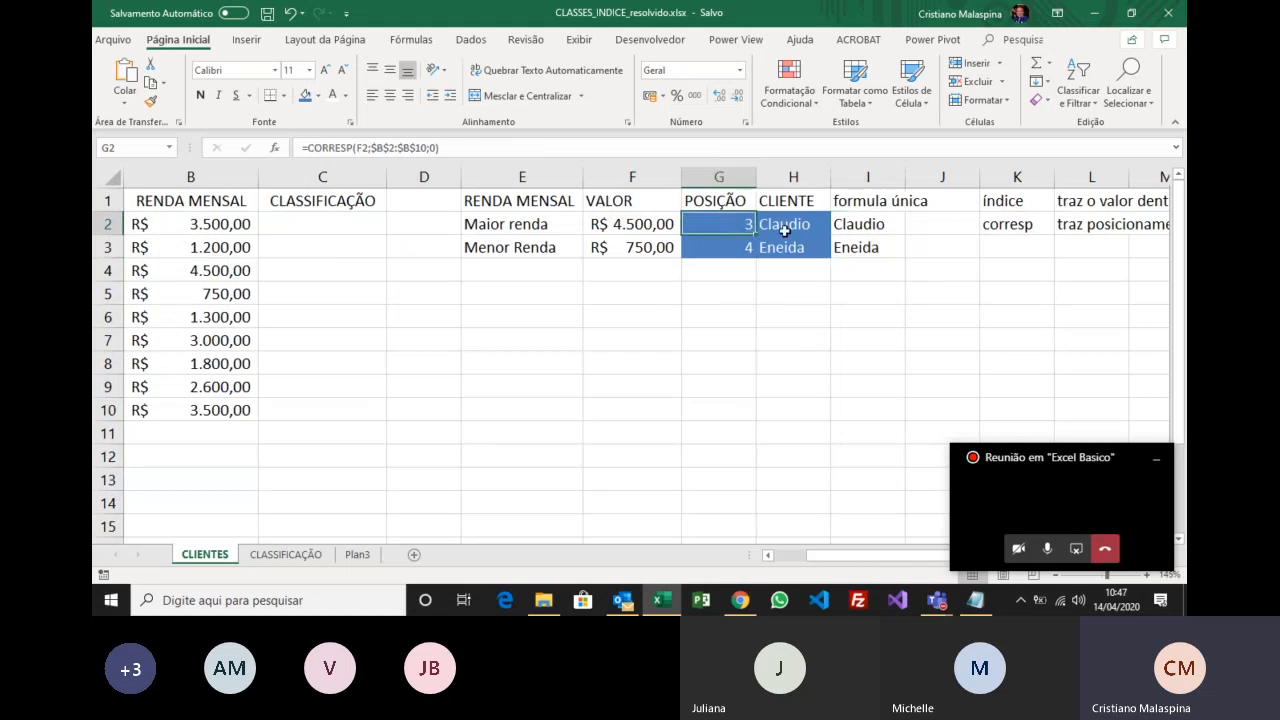
key(Tab)
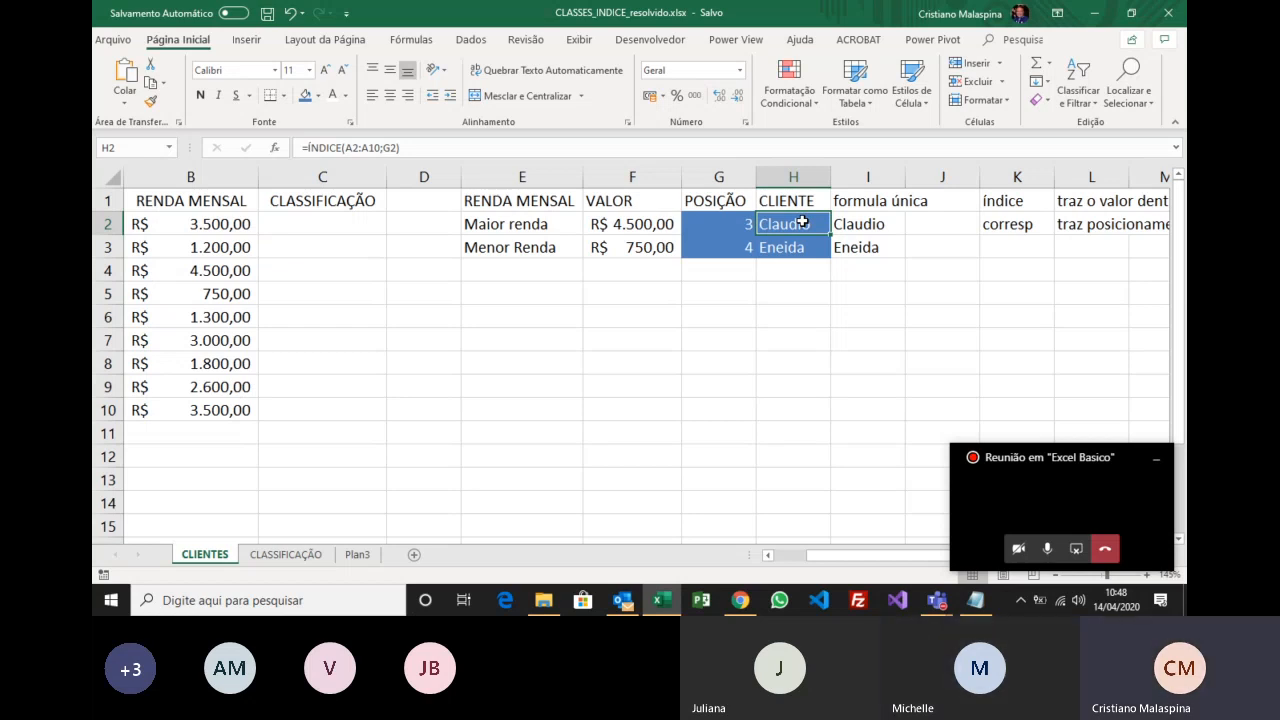
Show the CORRESP formula of G2 with its lookup value F2 and underline the formula in red on the magnified sheet.
key(shift+Tab)
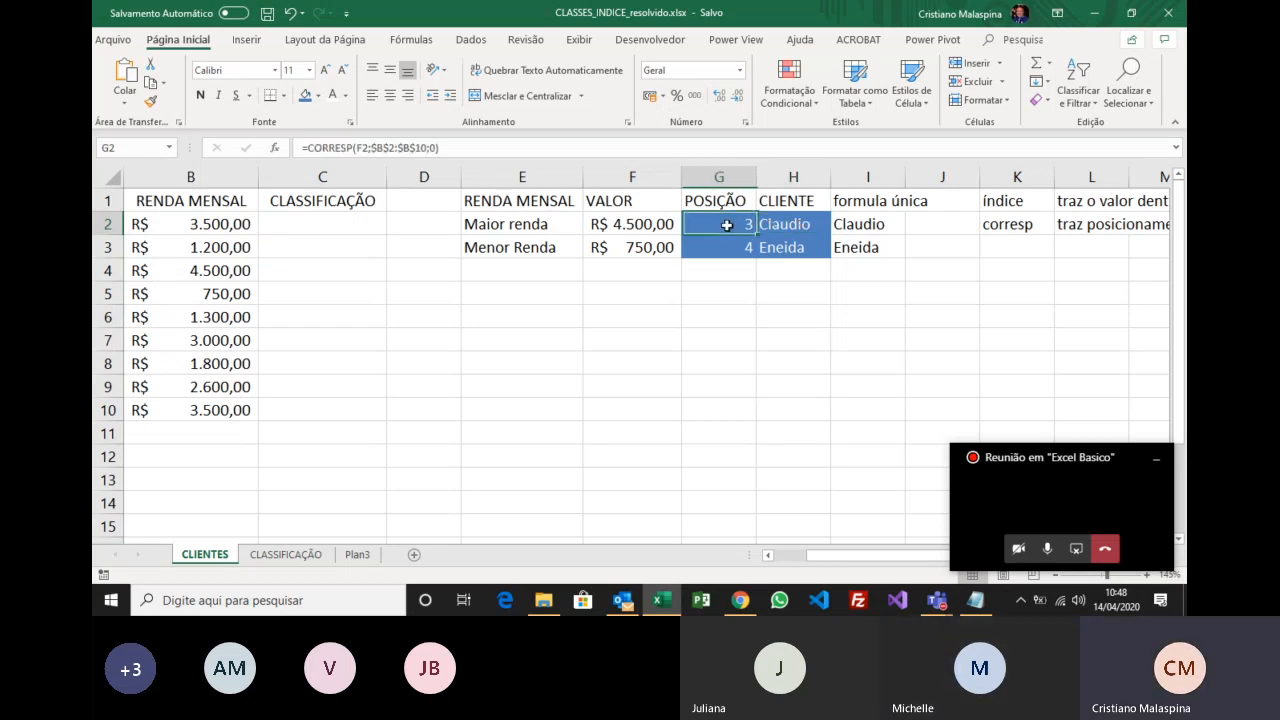
click(632, 224)
click(718, 226)
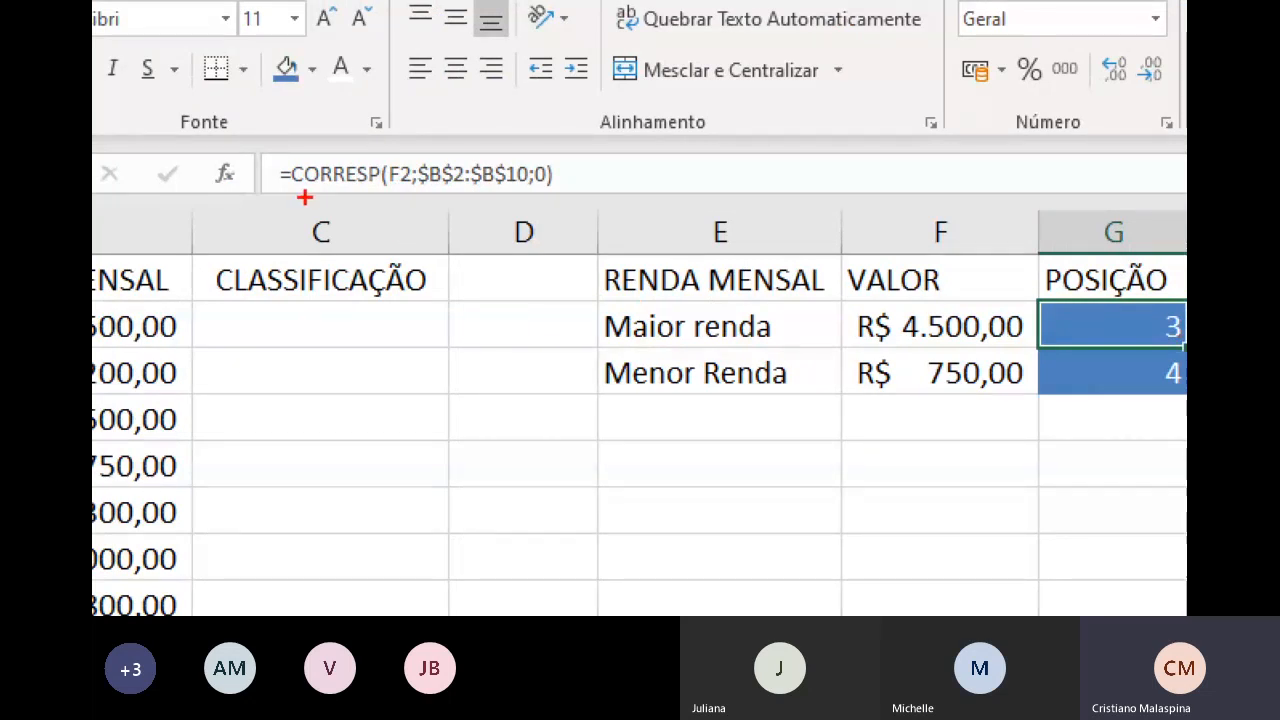
drag(306, 195, 590, 196)
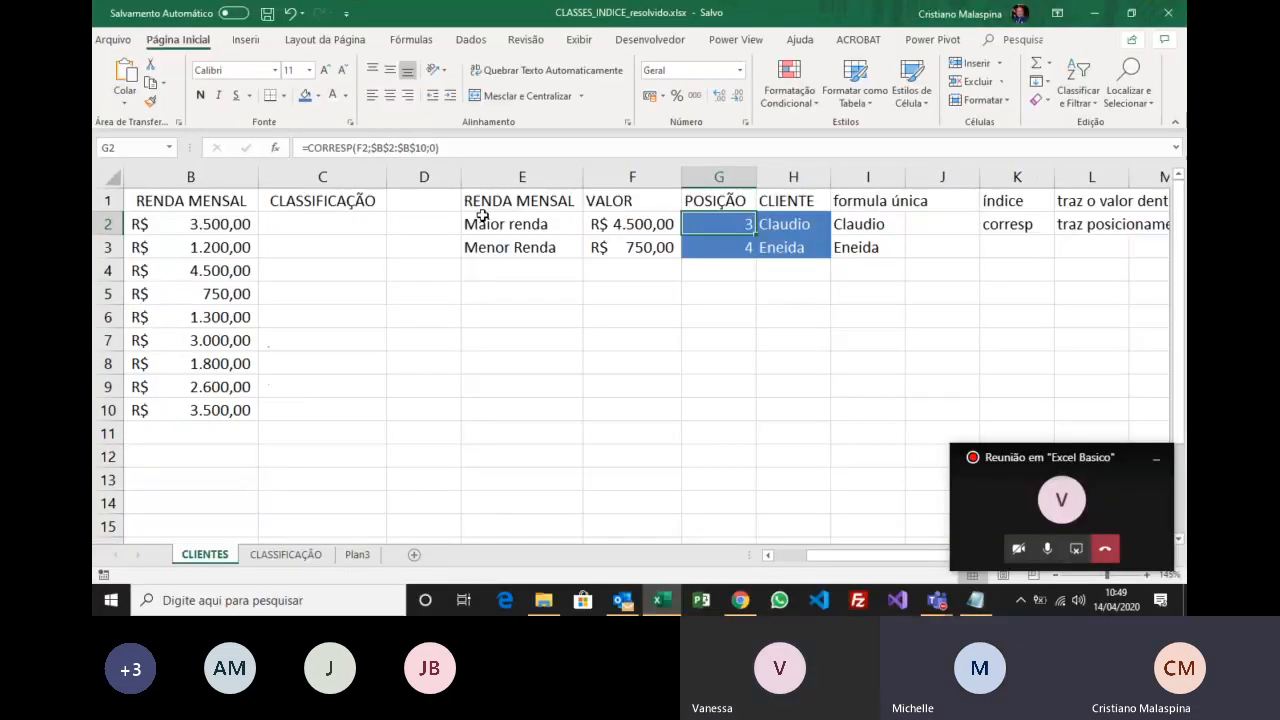
Fill the CLASSIFICAÇÃO cells C2:C10 with orange, and save and close the workbook.
drag(351, 212, 366, 410)
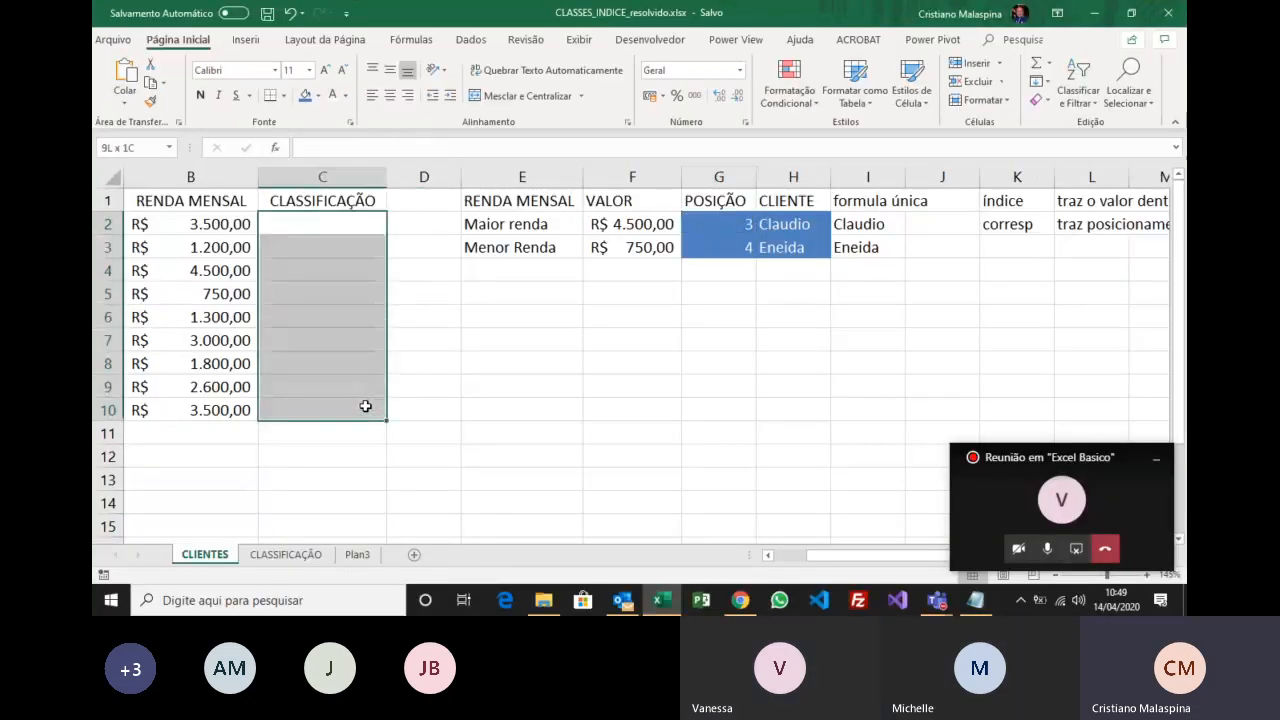
click(317, 97)
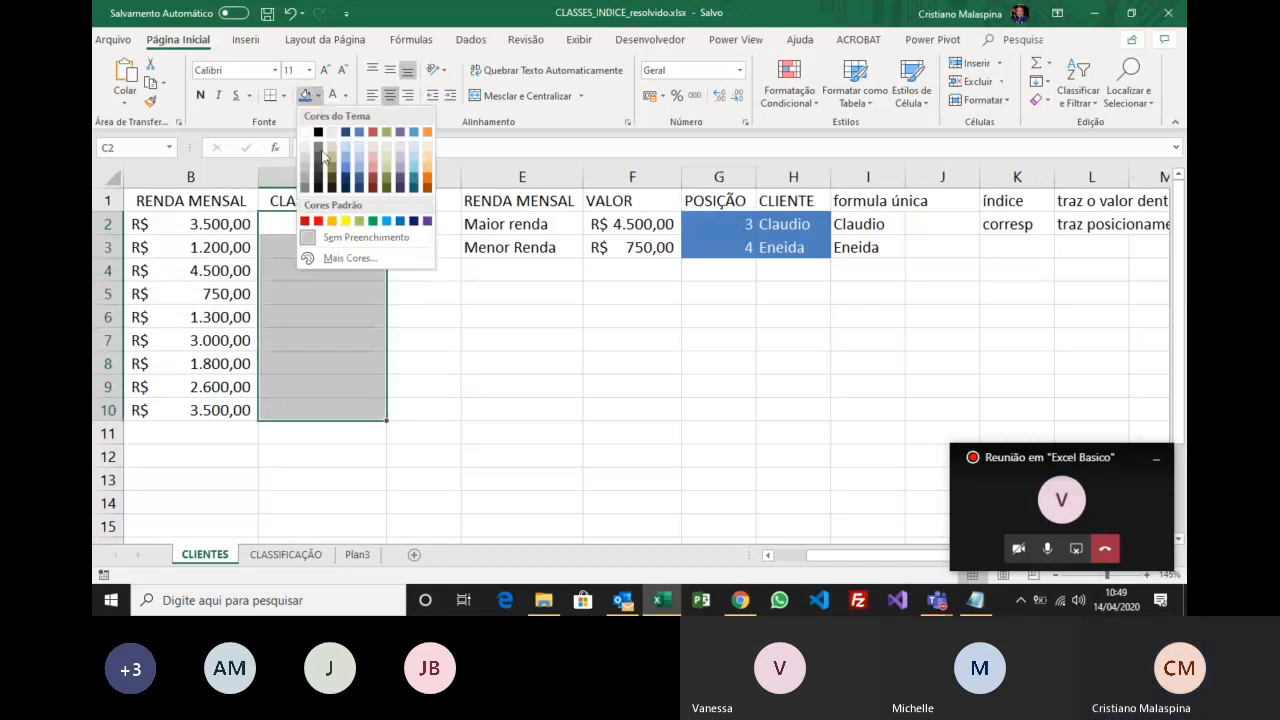
click(428, 133)
click(446, 340)
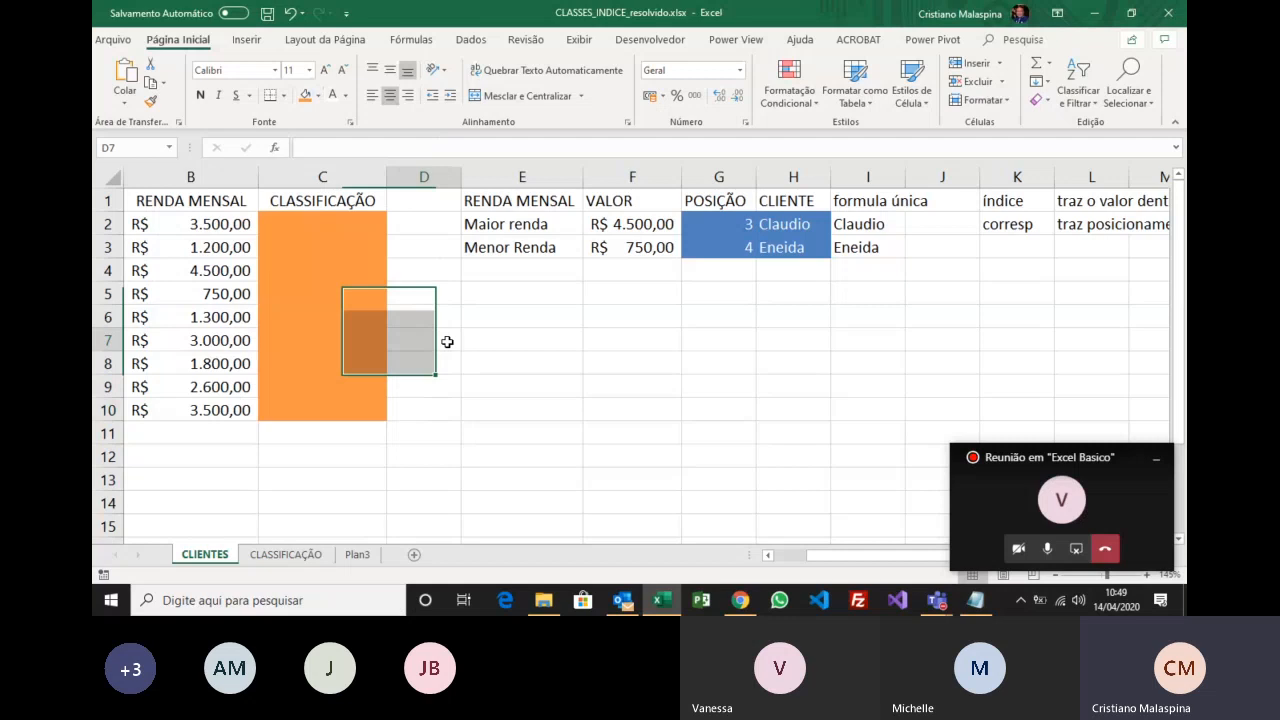
click(268, 14)
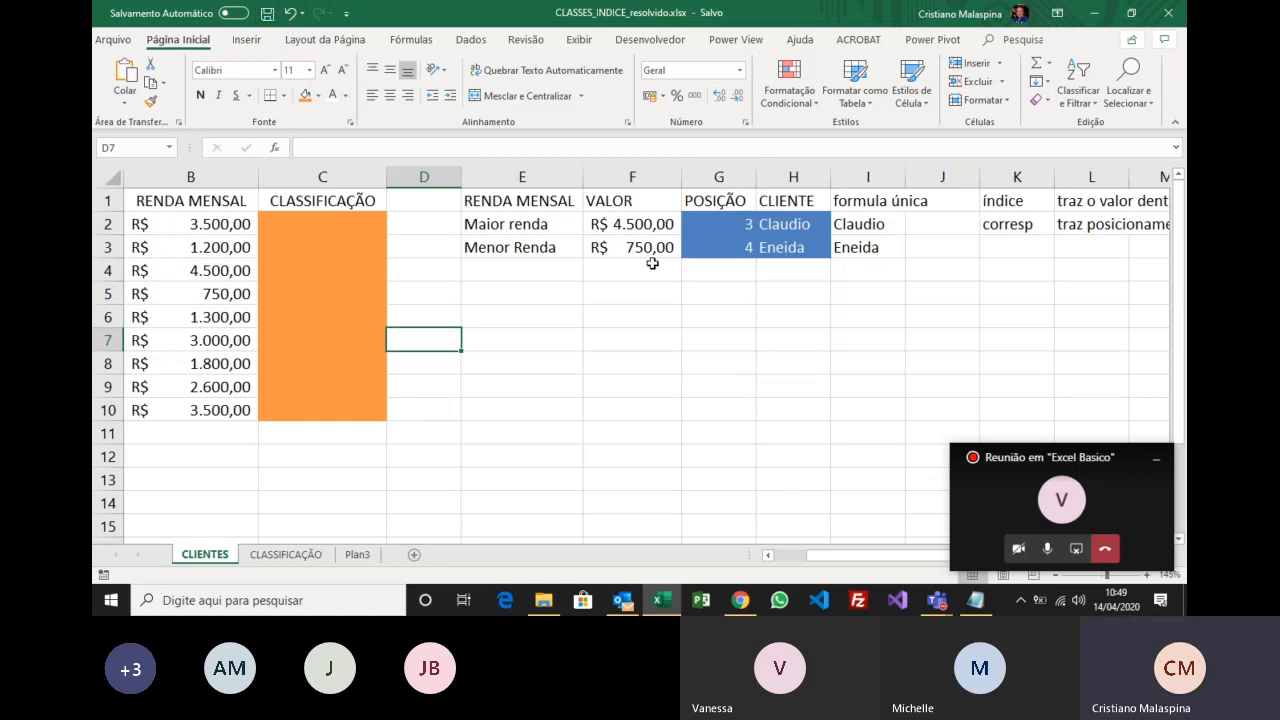
click(1163, 20)
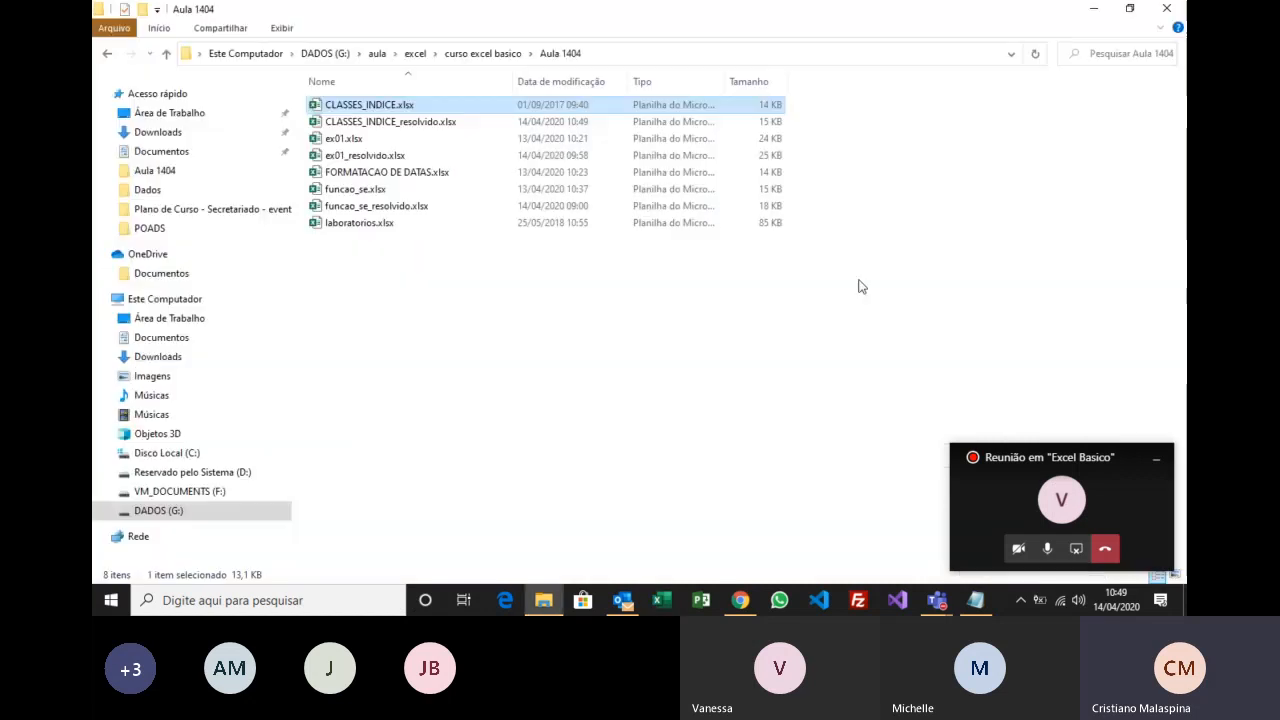
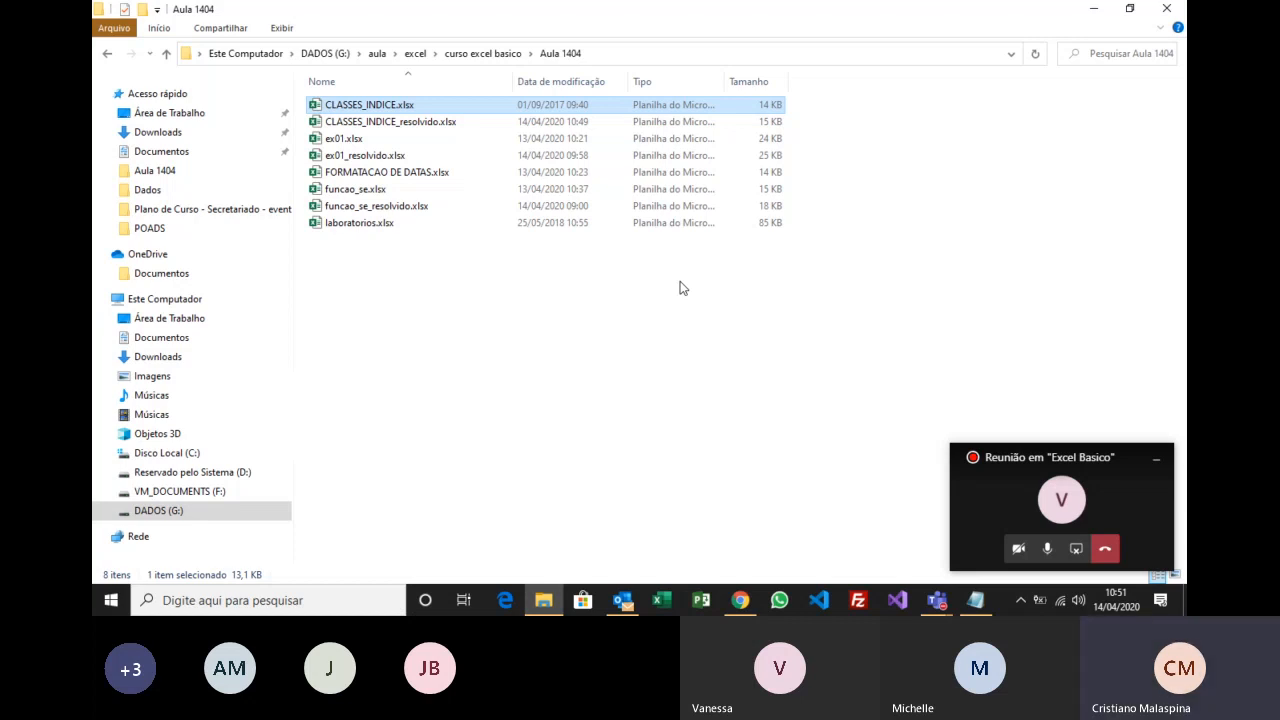
Open laboratorios.xlsx from the Aula 1404 folder and enable its external data connections.
key(Down)
key(Down)
key(Down)
key(Down)
key(Down)
key(Down)
key(Down)
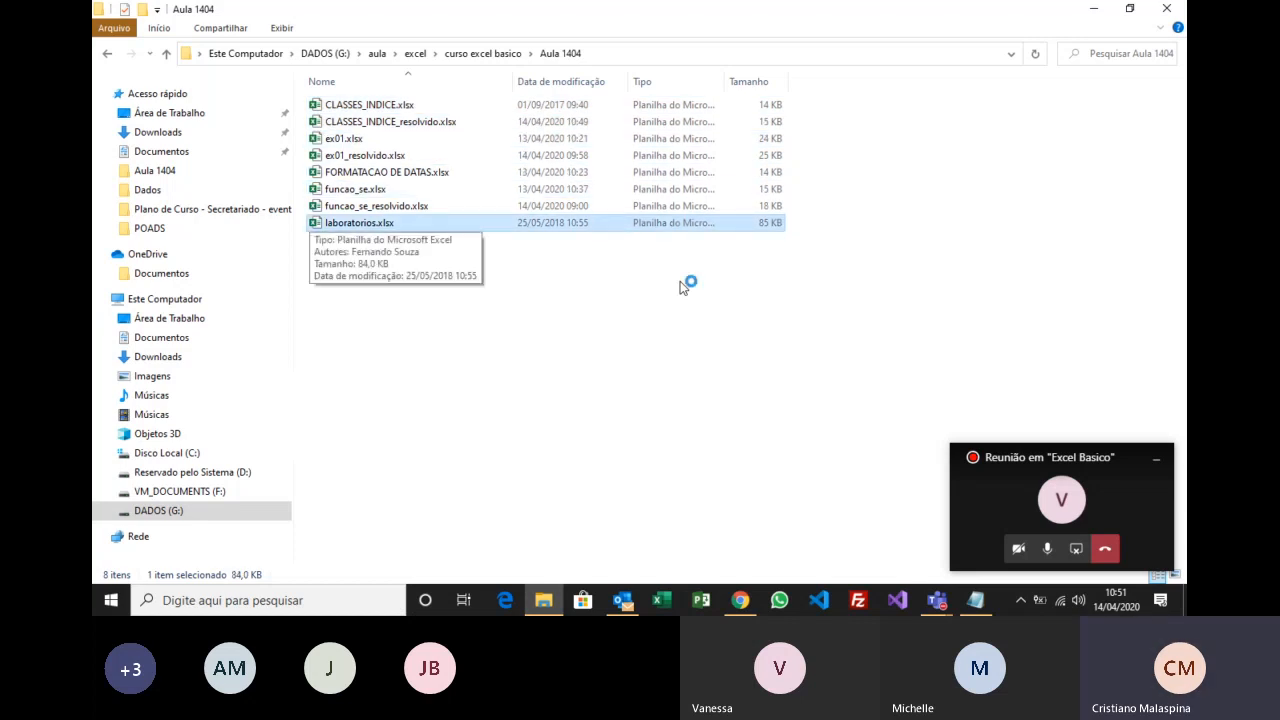
key(Return)
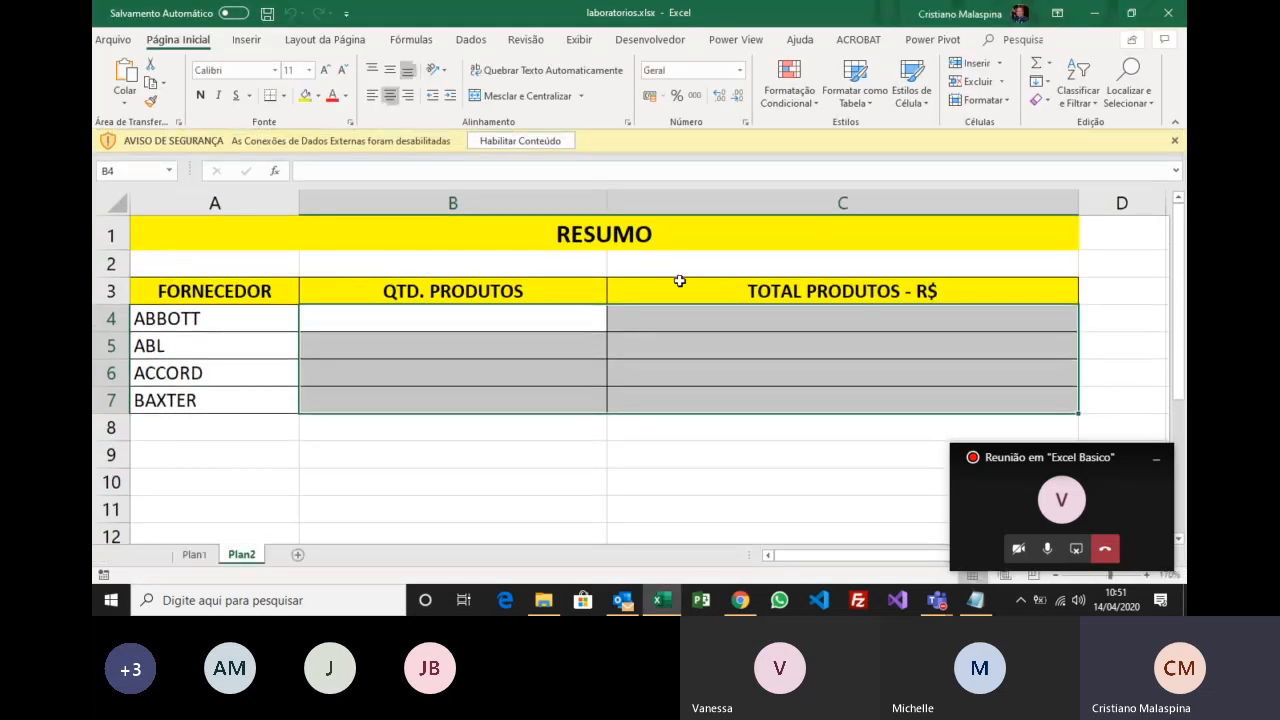
click(478, 140)
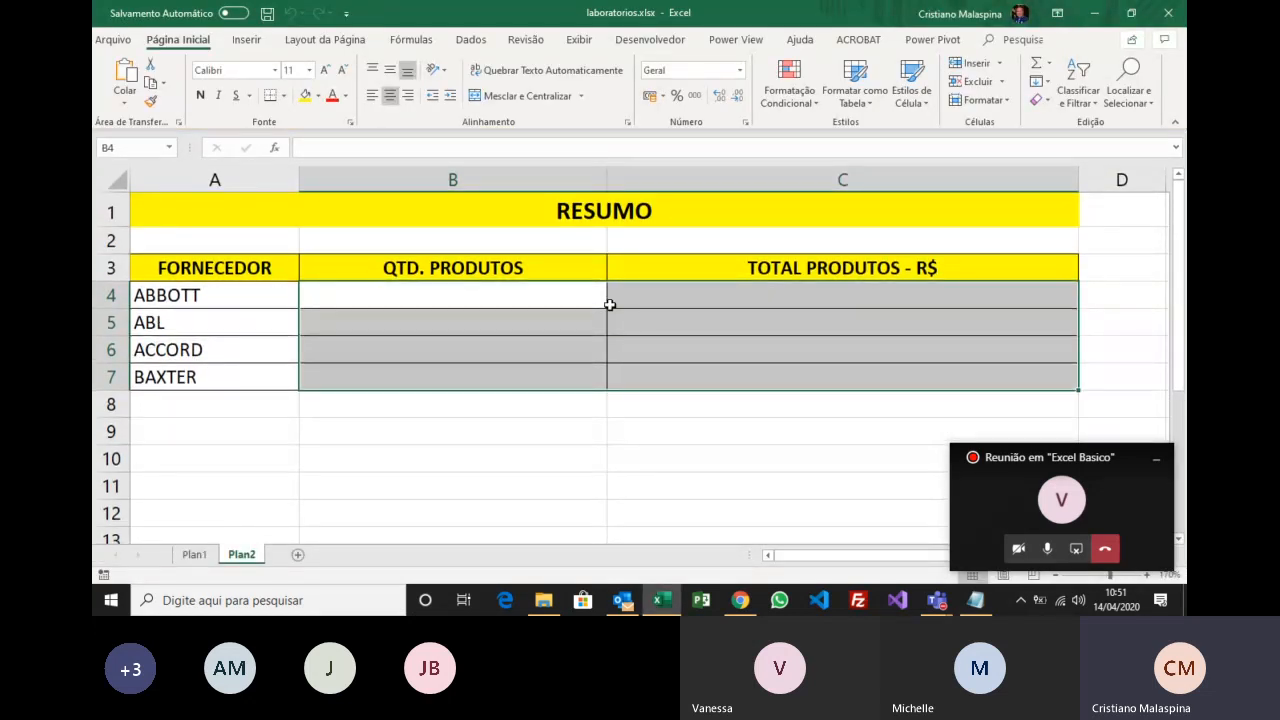
Review the suppliers in A4:A7 and the QTD. PRODUTOS and TOTAL PRODUTOS - R$ cells of the RESUMO table on Plan2.
click(467, 401)
click(470, 302)
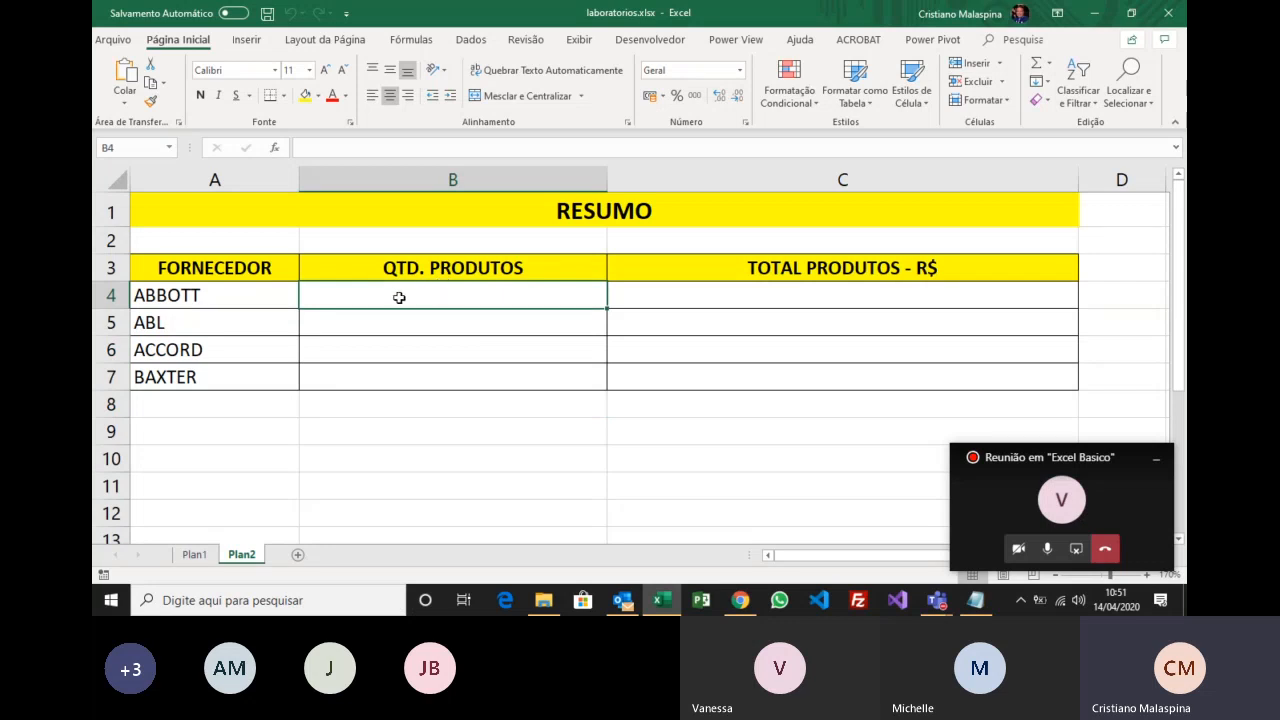
click(243, 297)
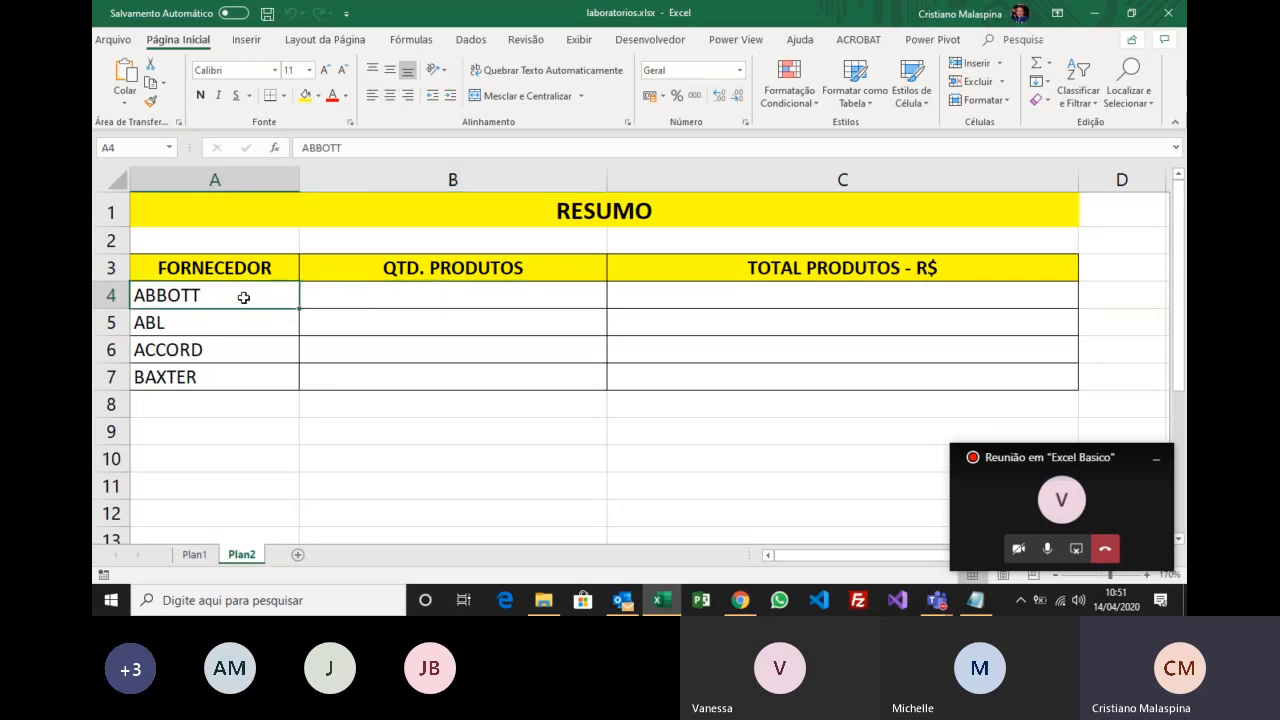
click(760, 311)
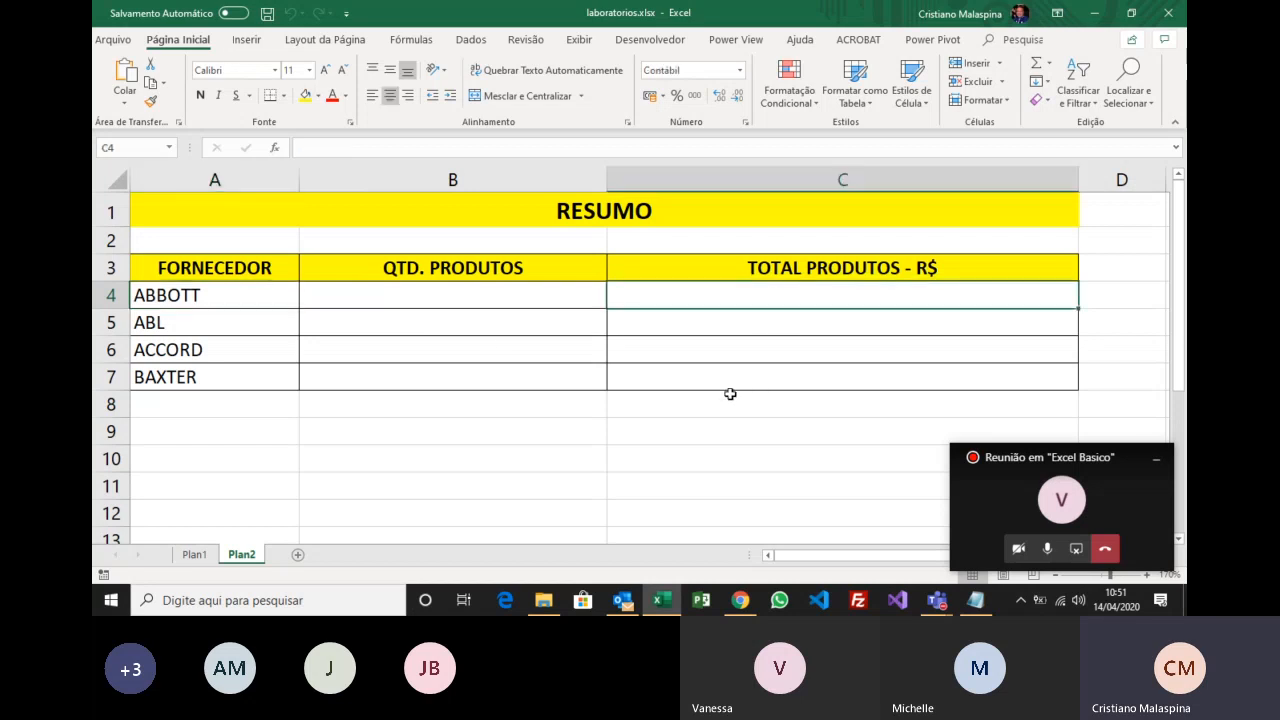
click(261, 299)
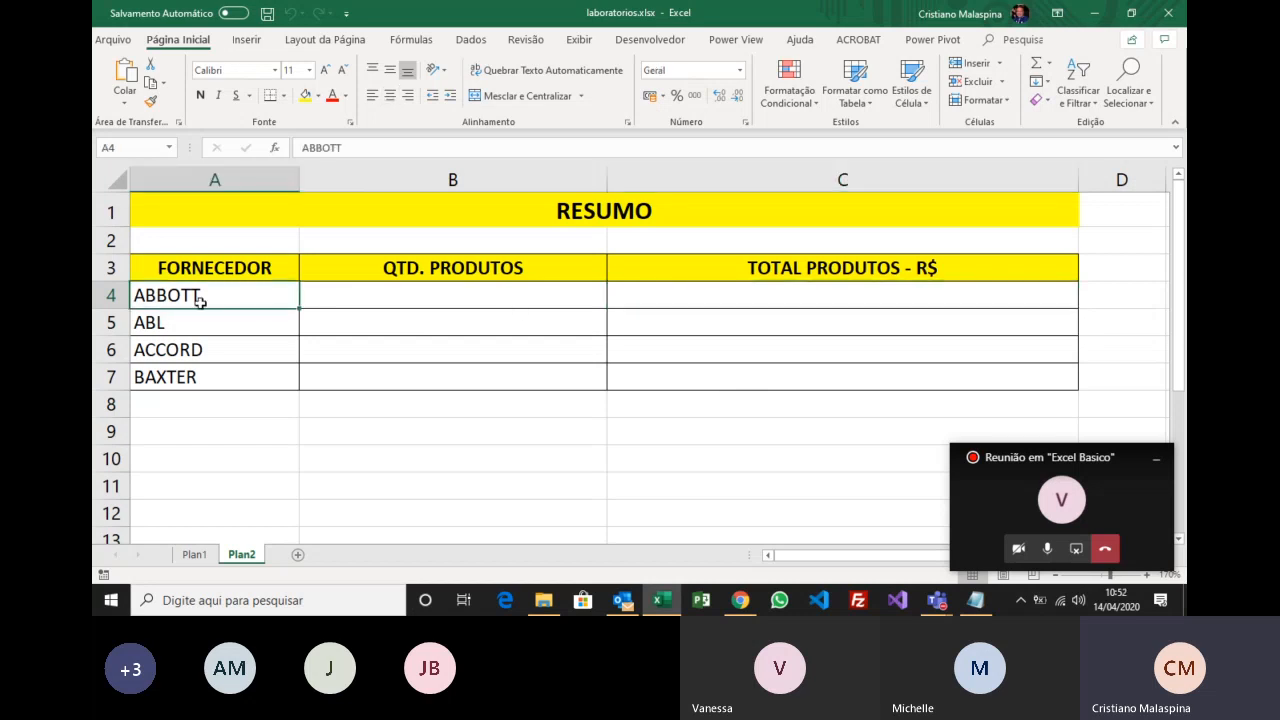
drag(191, 298, 188, 382)
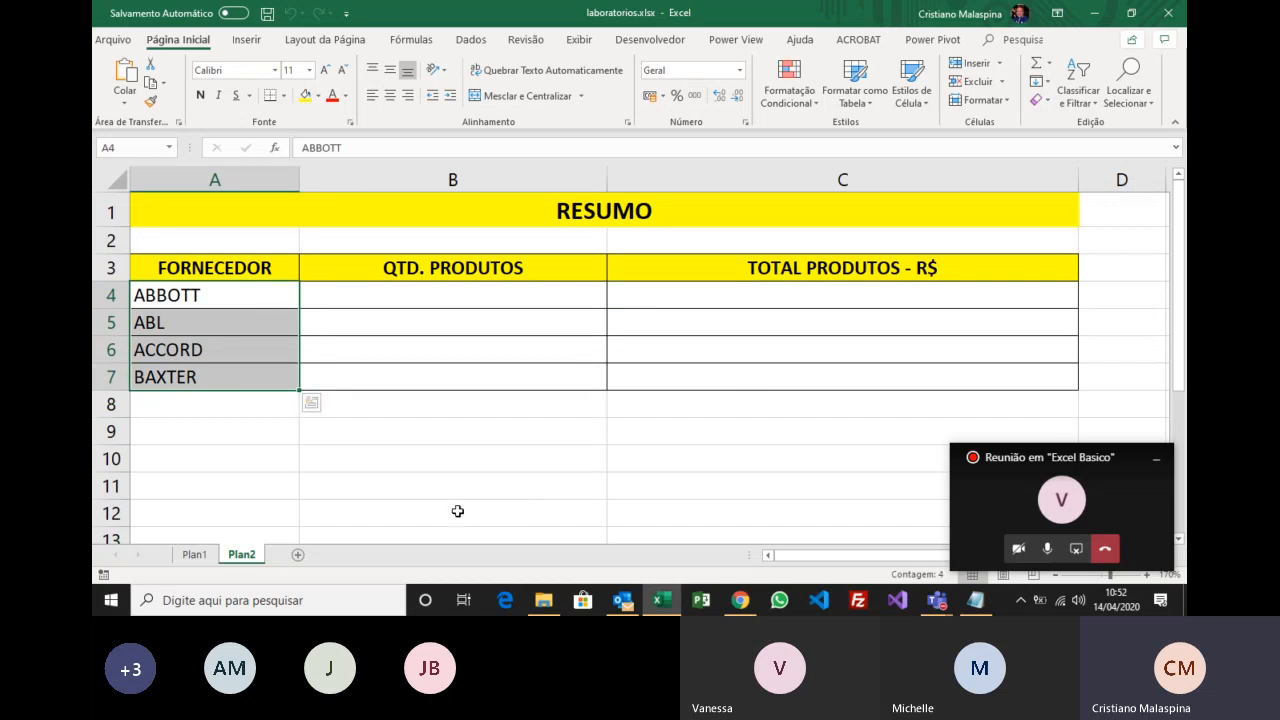
Examine the columns and the full length of the imported medicine list on the Plan1 sheet.
click(192, 556)
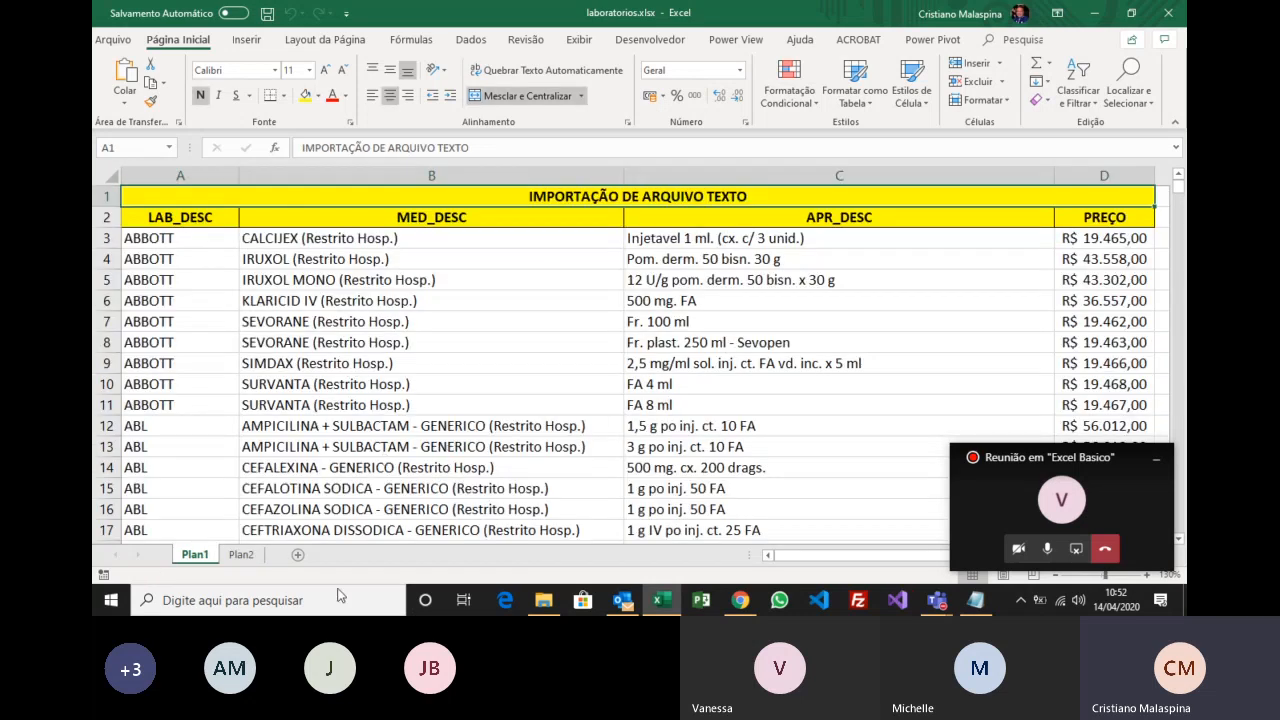
click(198, 240)
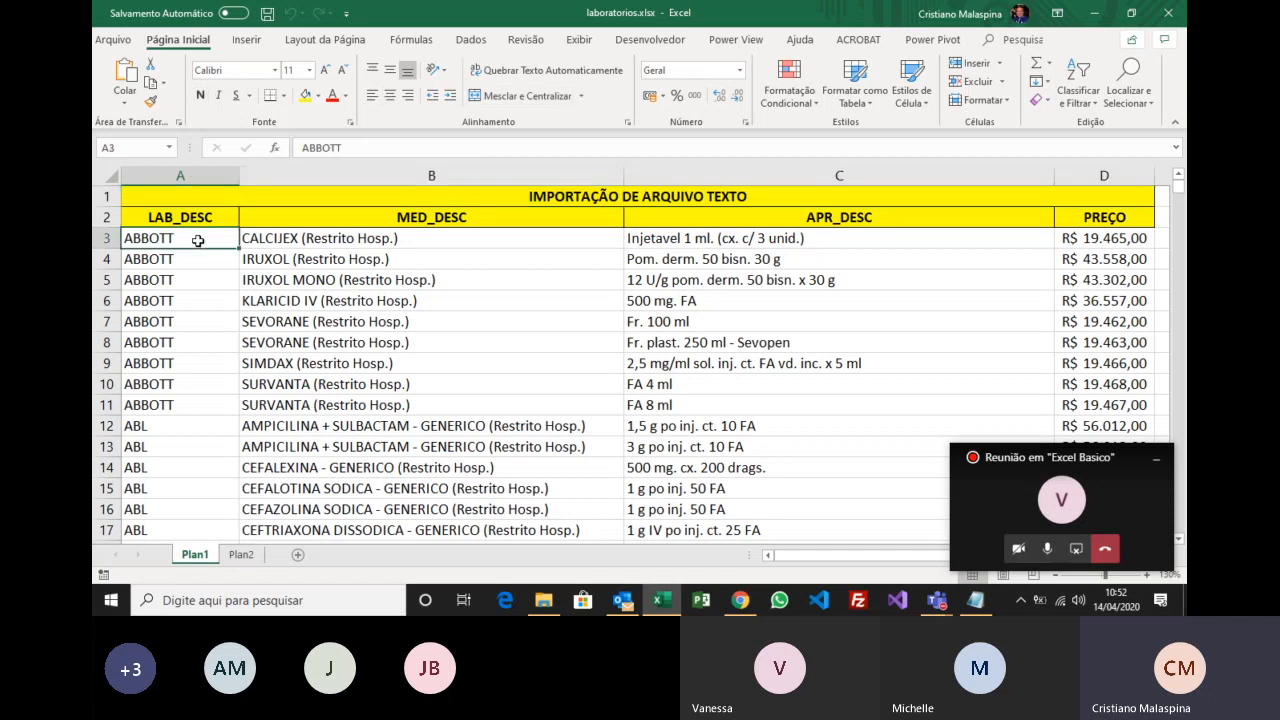
key(Right)
key(Down)
key(Up)
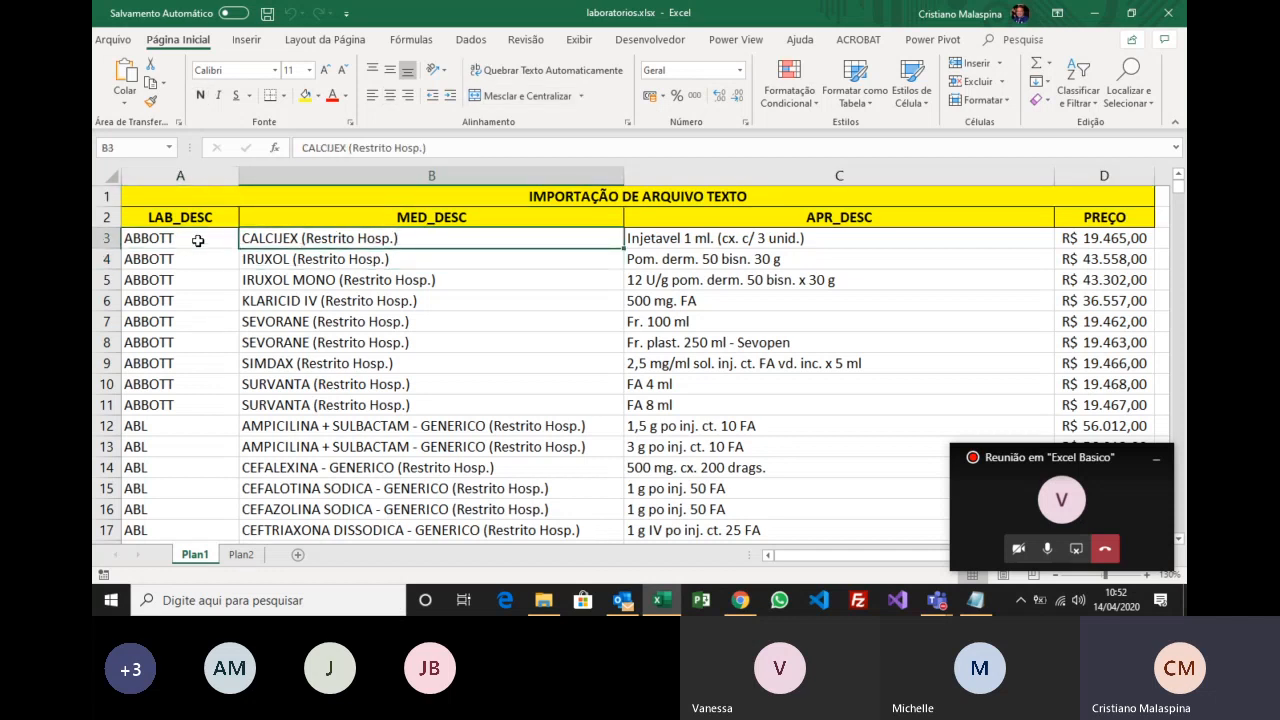
key(ctrl+Down)
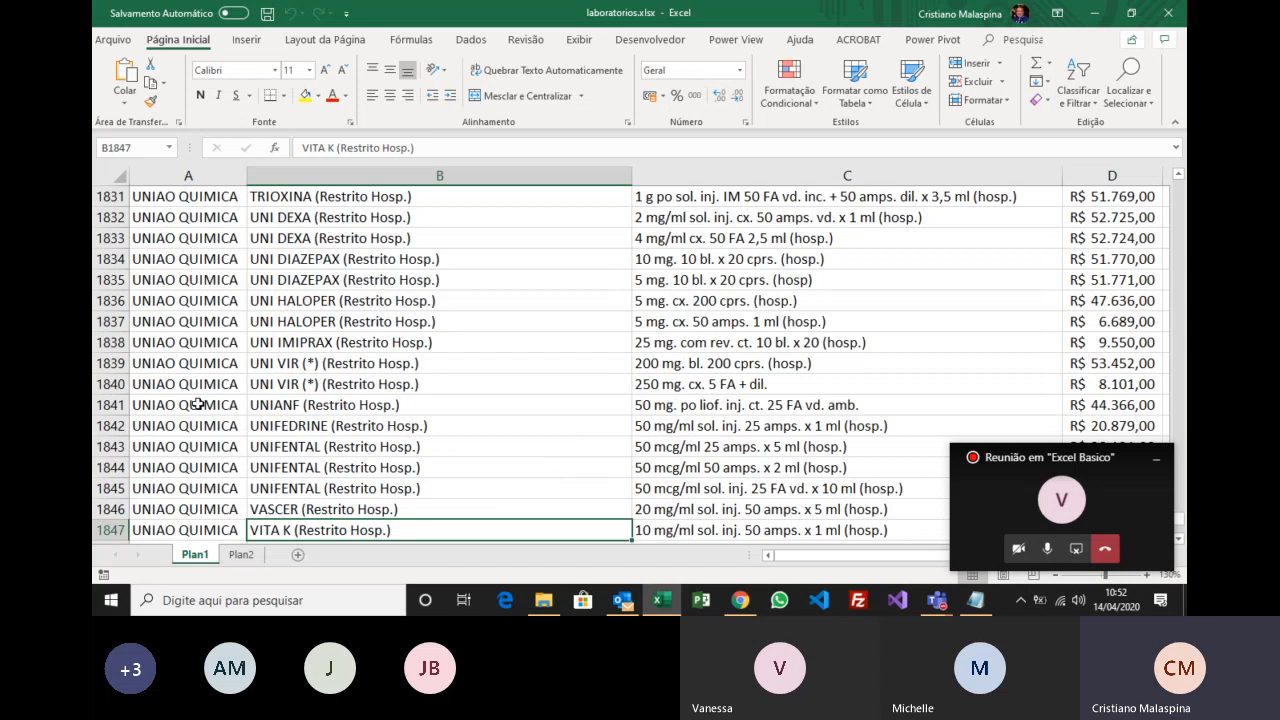
key(ctrl+Up)
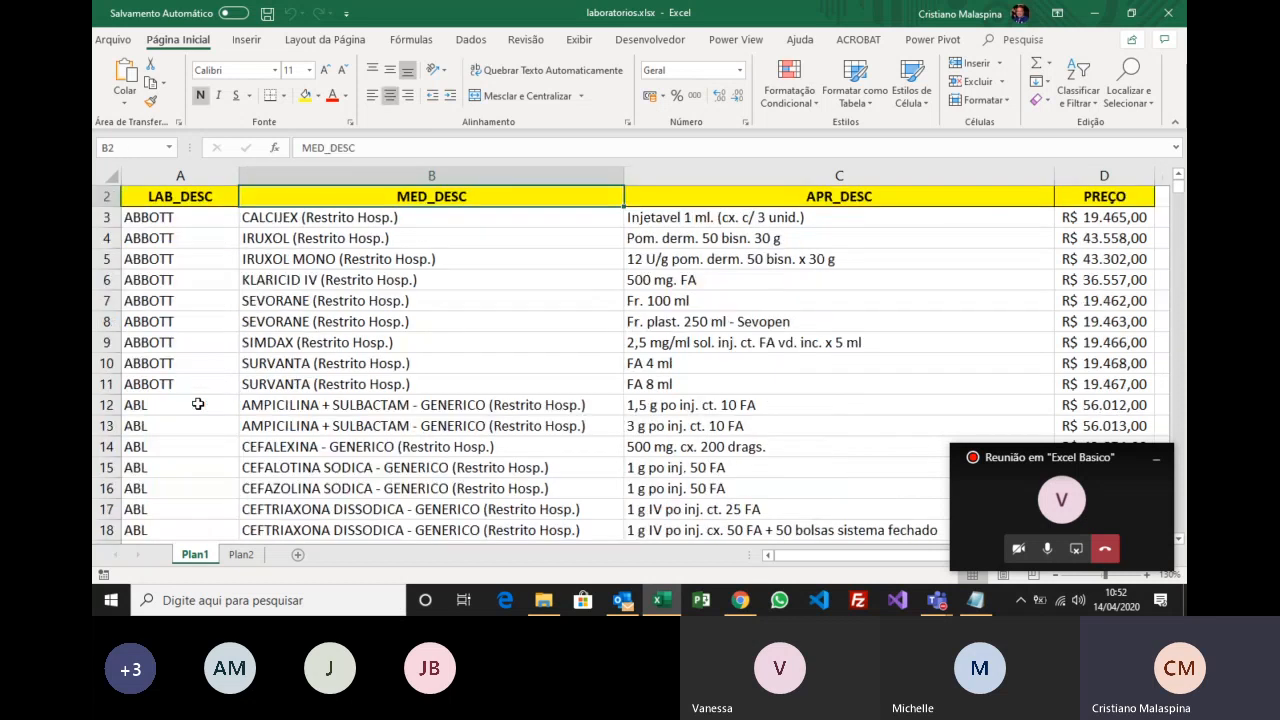
key(Down)
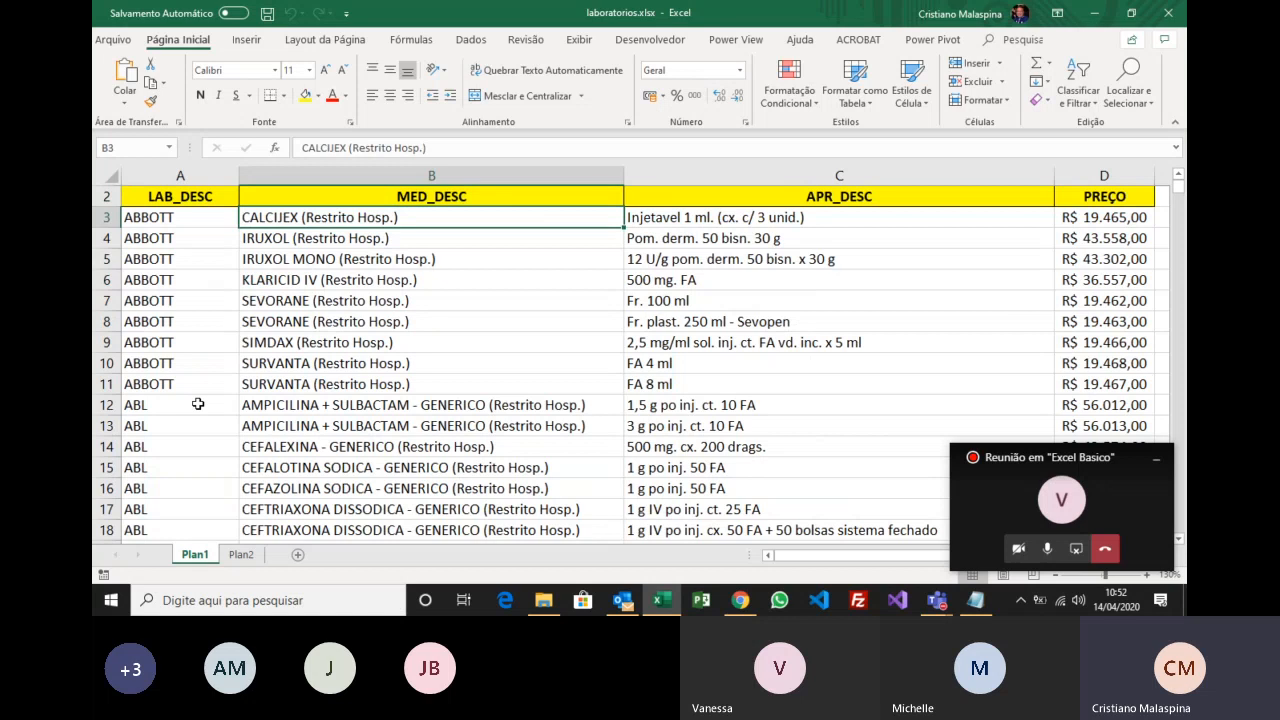
key(Right)
key(Right)
key(Right)
key(Left)
key(Left)
key(Left)
key(Left)
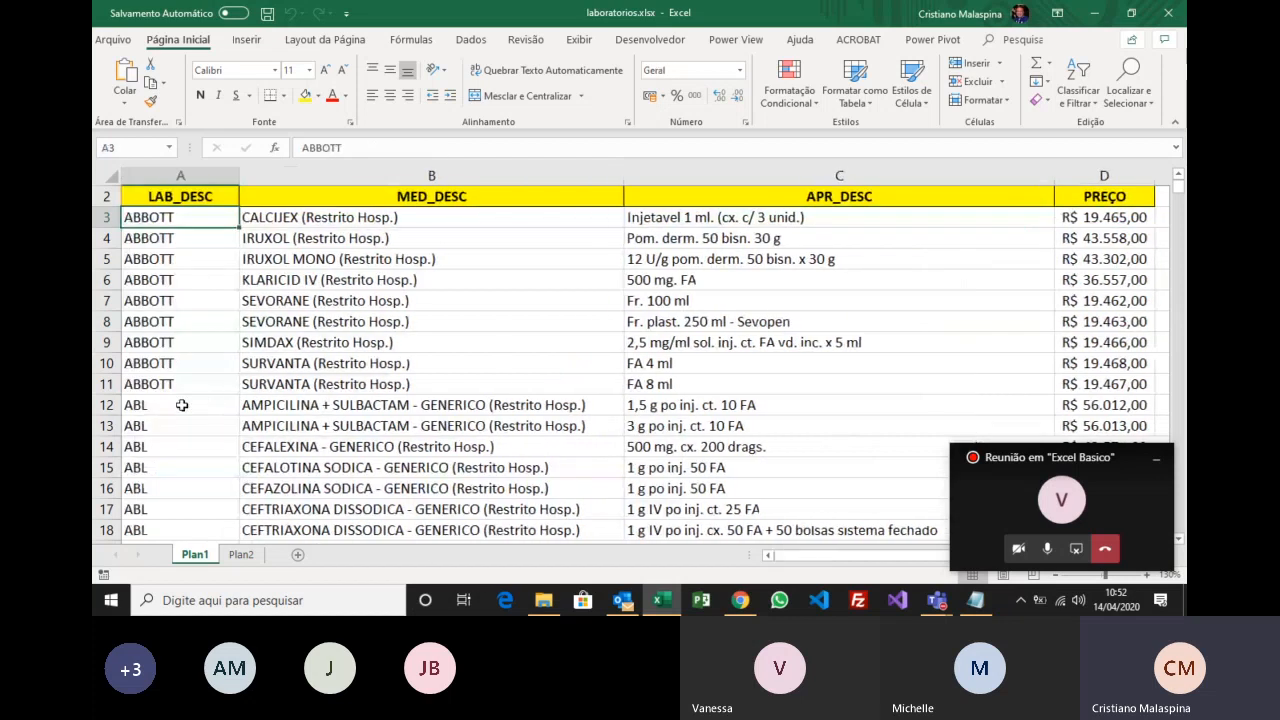
Compare the ABBOTT rows and prices on Plan1 with the ABBOTT quantity and total cells in the RESUMO table on Plan2.
mouse_move(199, 226)
mouse_down()
mouse_move(177, 259)
mouse_move(195, 386)
mouse_up()
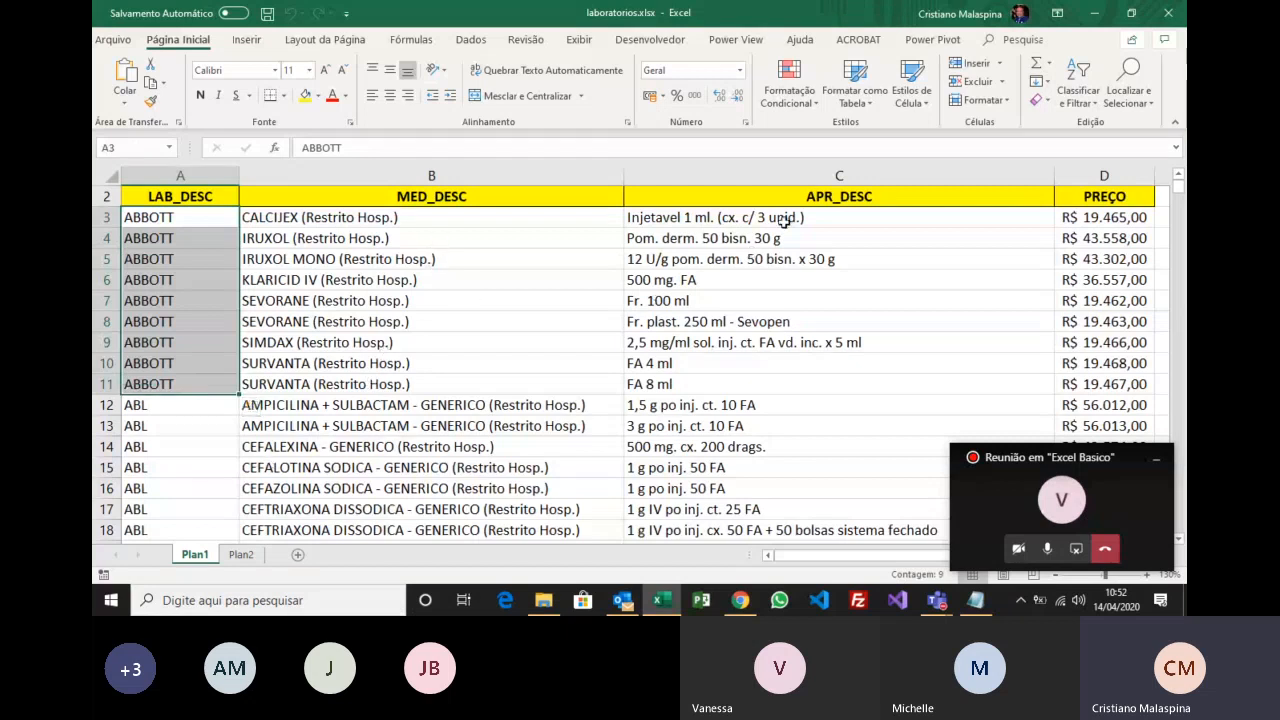
drag(1113, 218, 1155, 345)
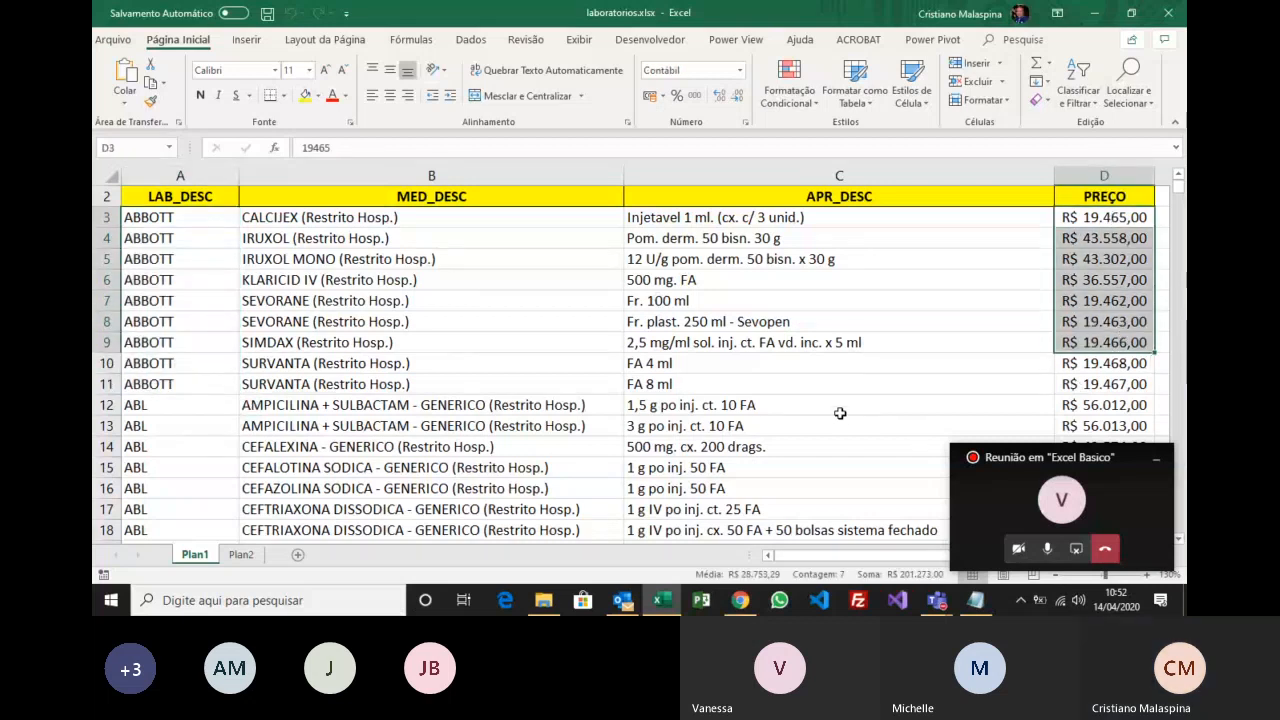
click(240, 558)
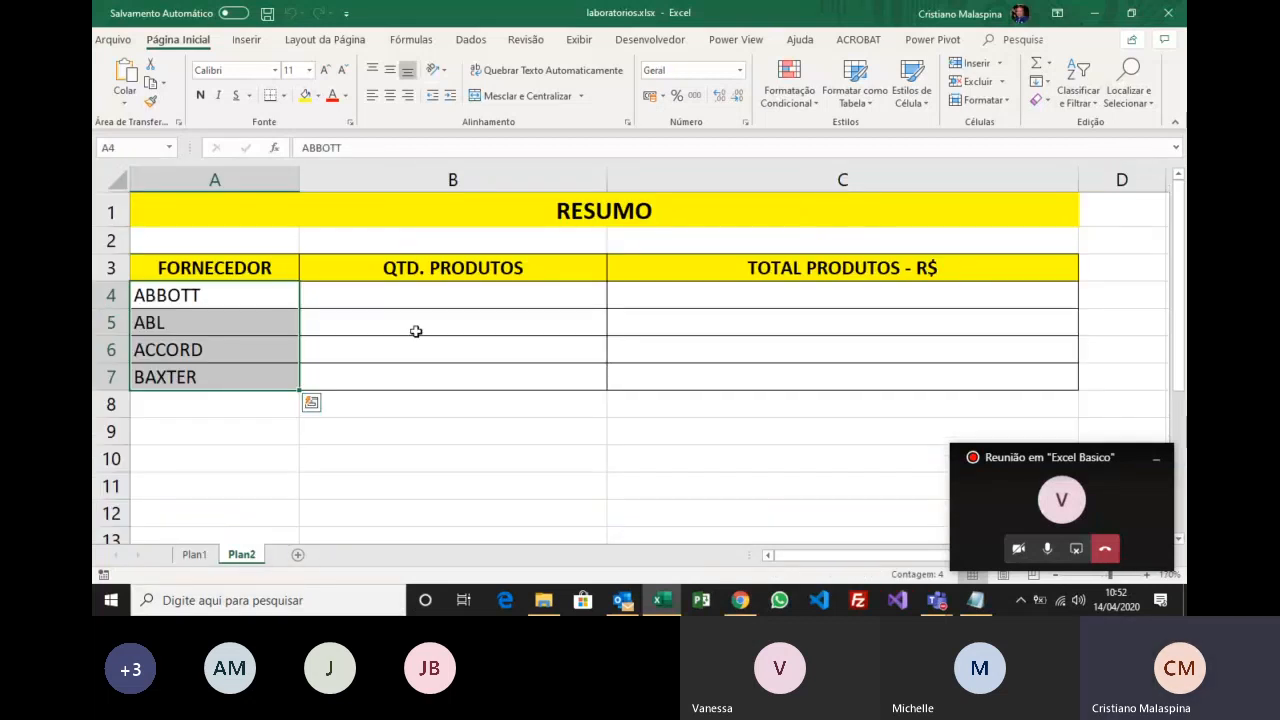
click(420, 298)
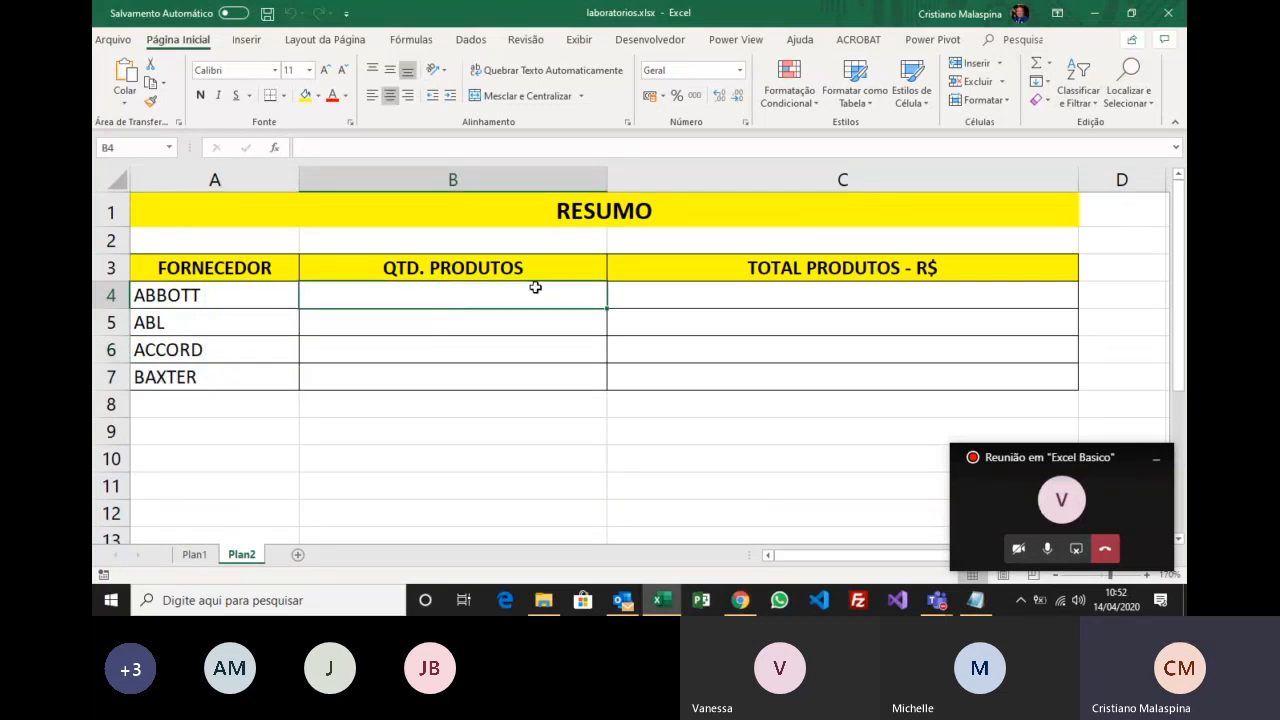
click(244, 297)
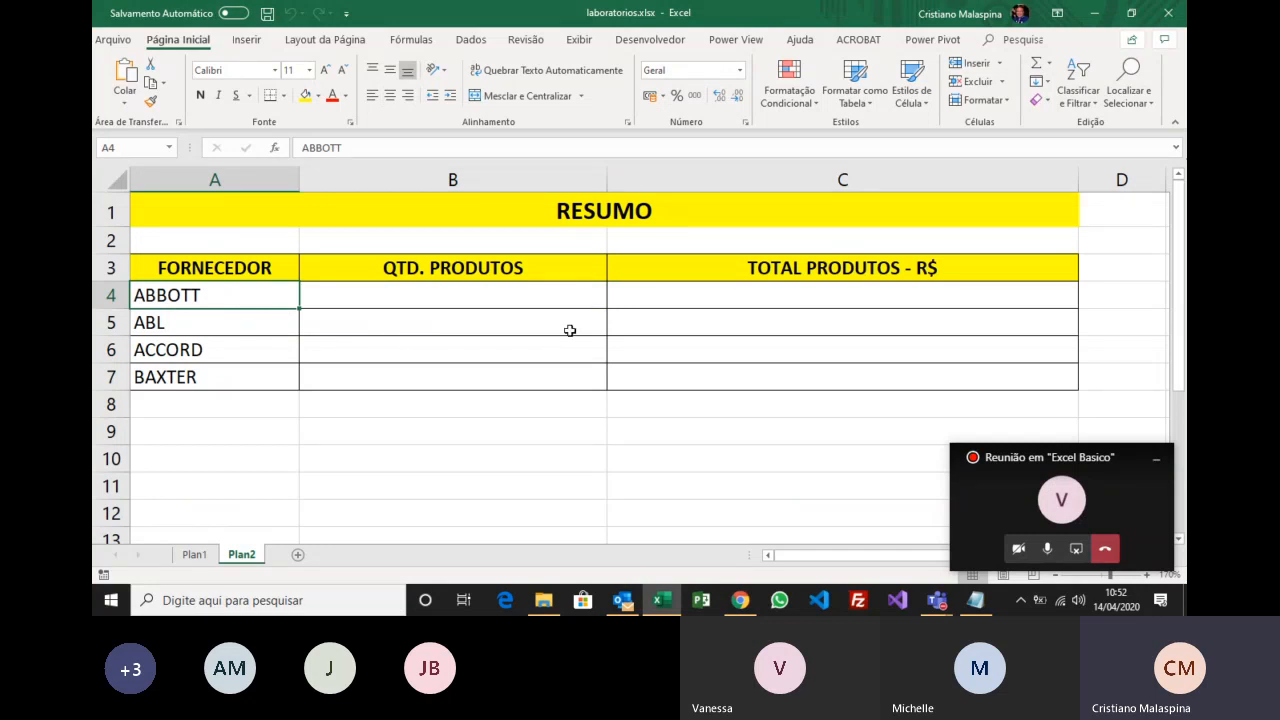
click(651, 303)
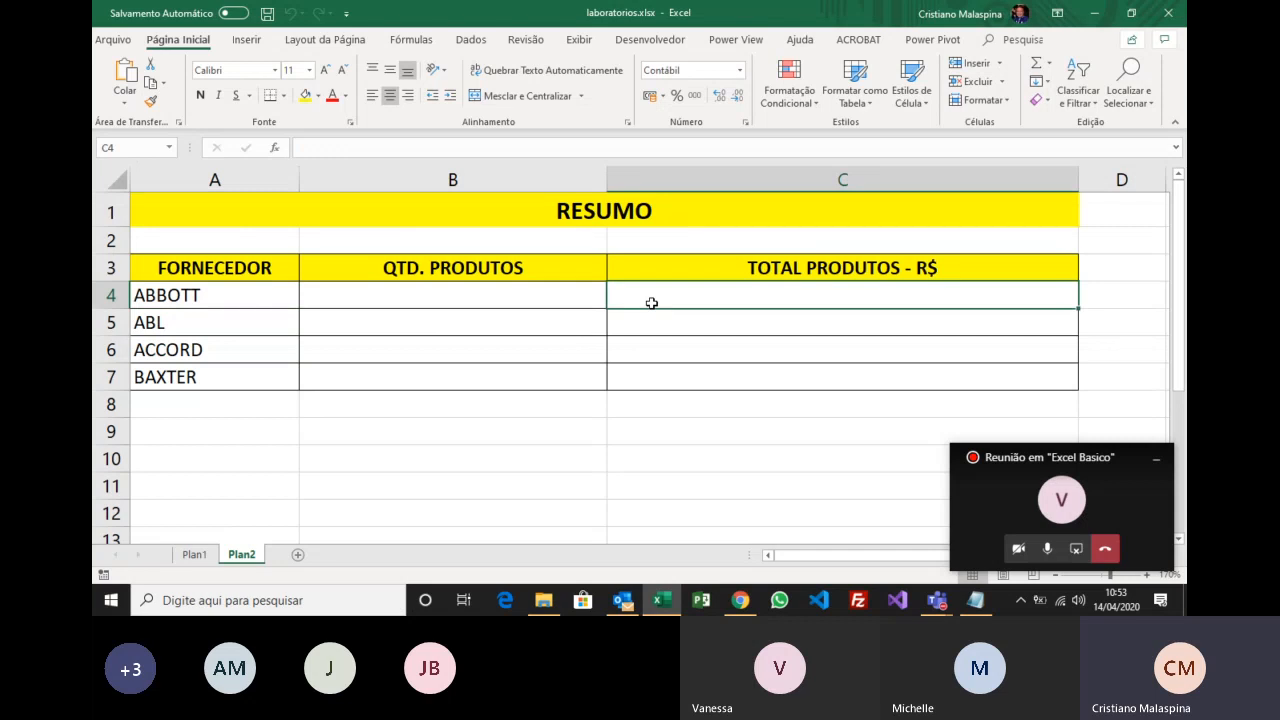
Check the sum of the ABBOTT prices in D3:D11 on Plan1 and return to cell B4 on Plan2.
click(195, 555)
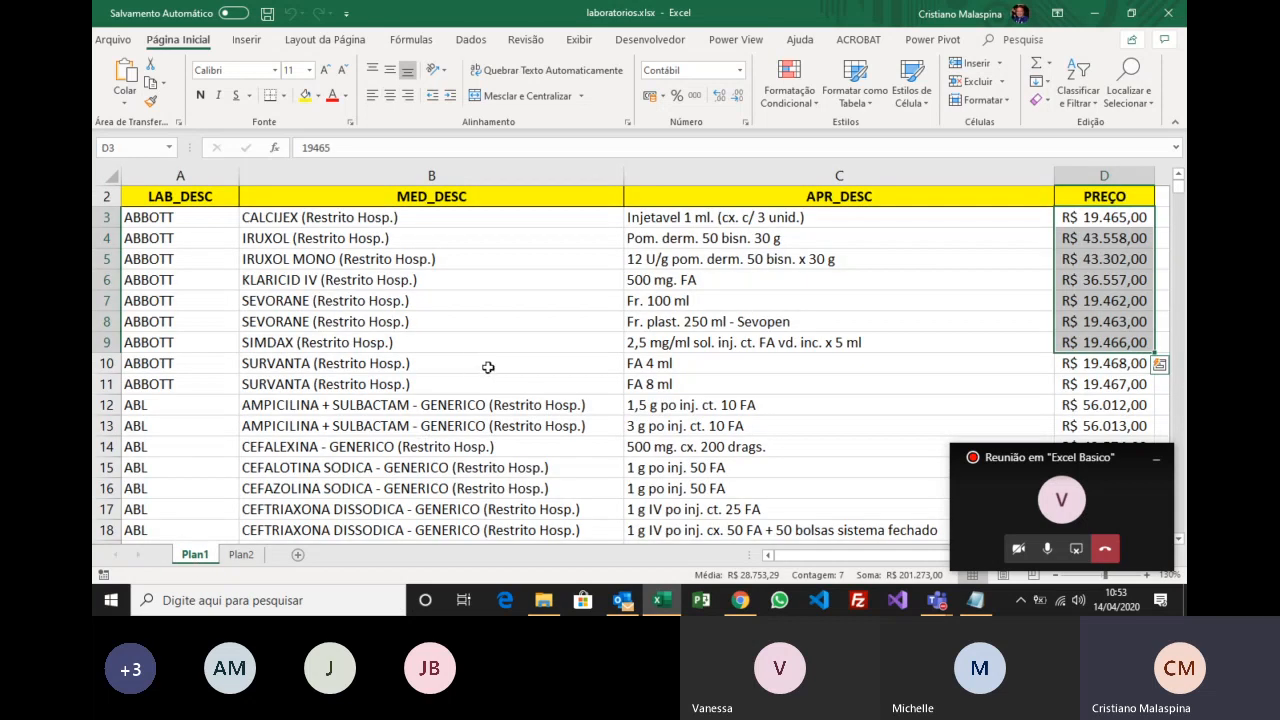
click(1078, 219)
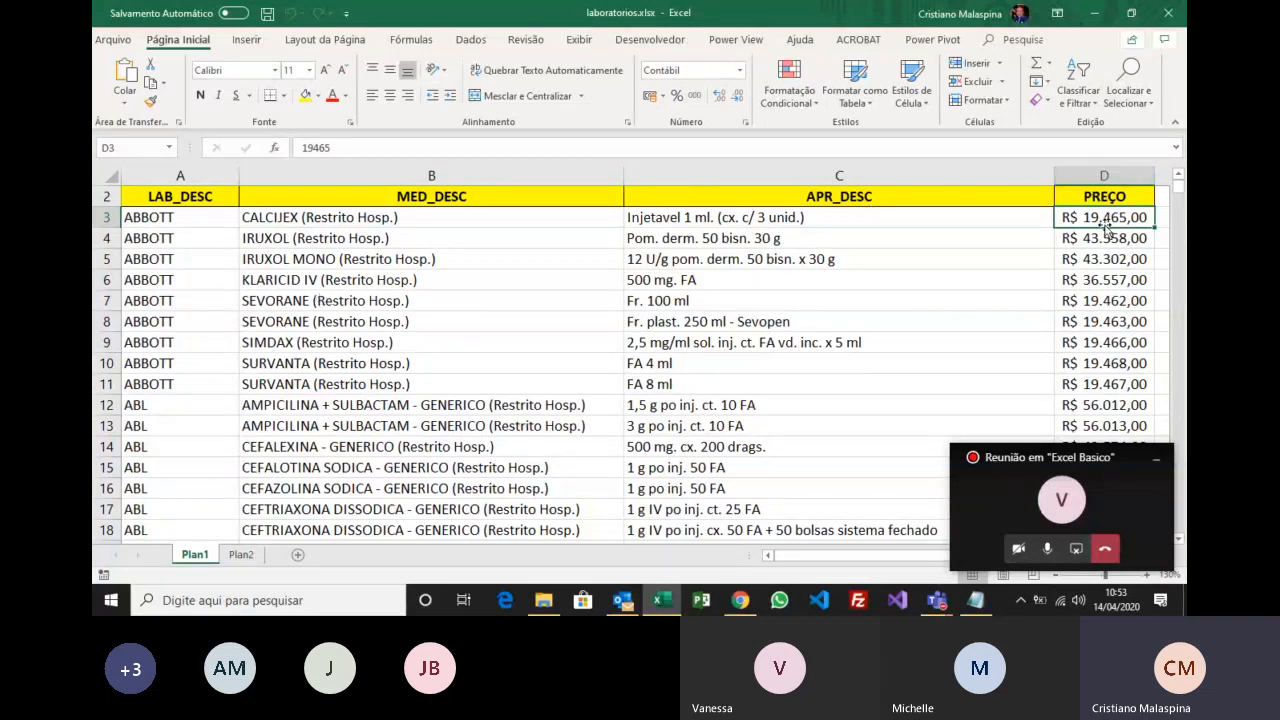
drag(1105, 220, 1108, 386)
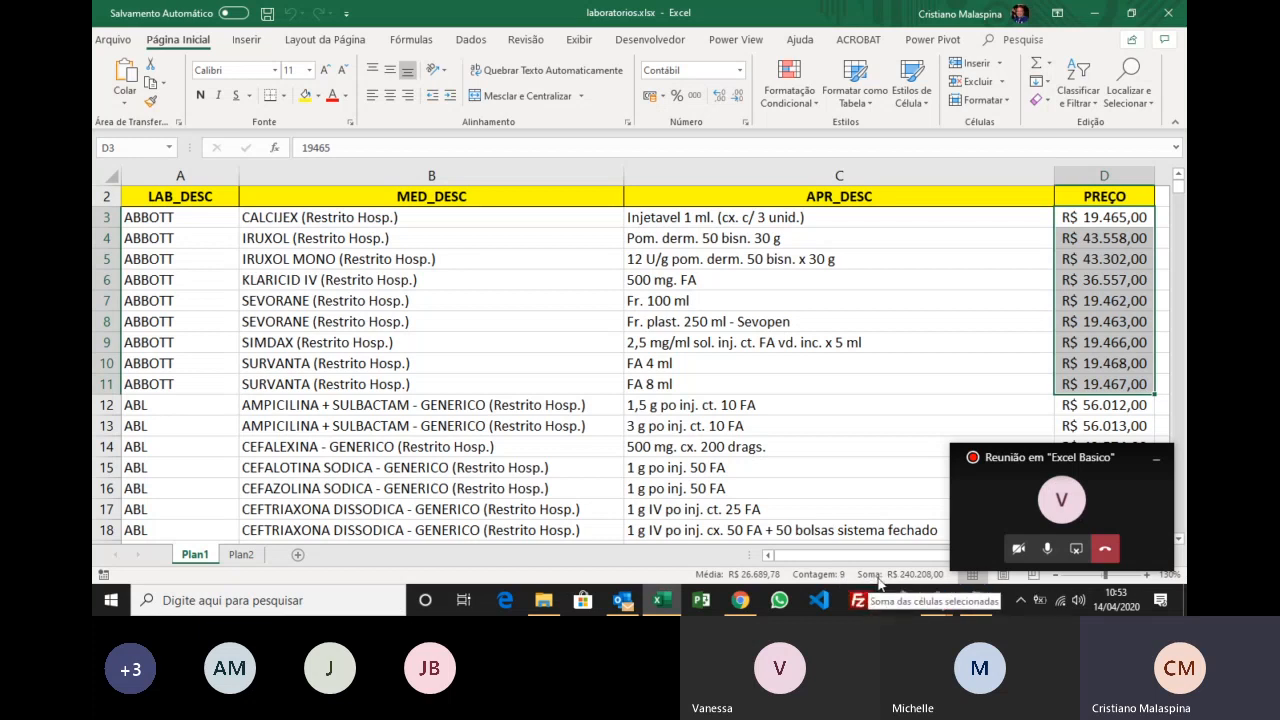
click(241, 554)
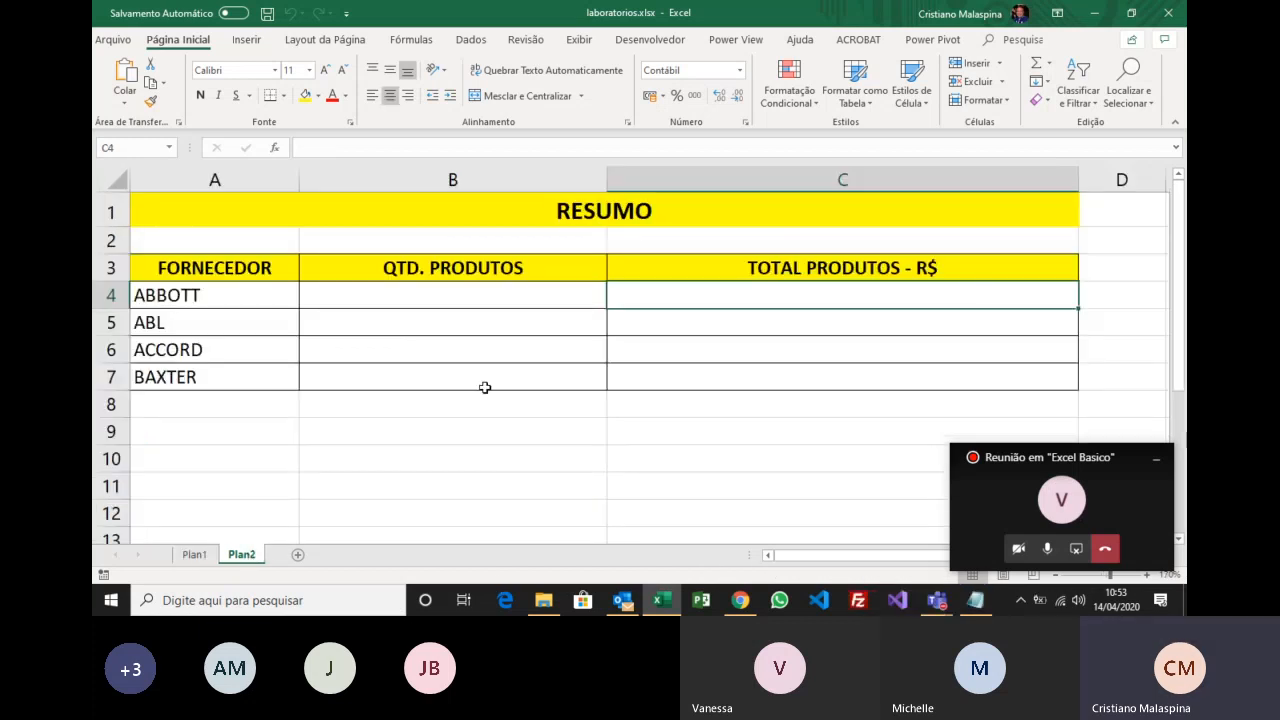
click(441, 296)
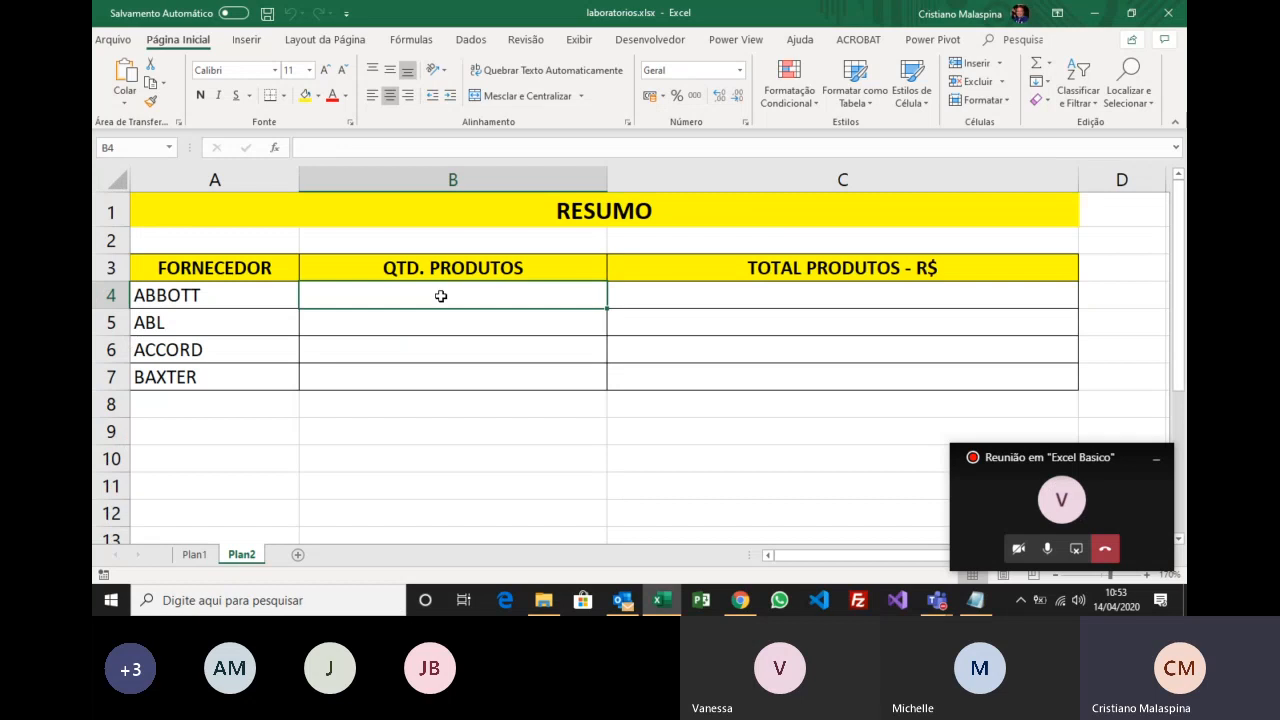
Filter the medicine list on Plan1 by LAB_DESC so that only the ABBOTT rows are shown.
click(760, 295)
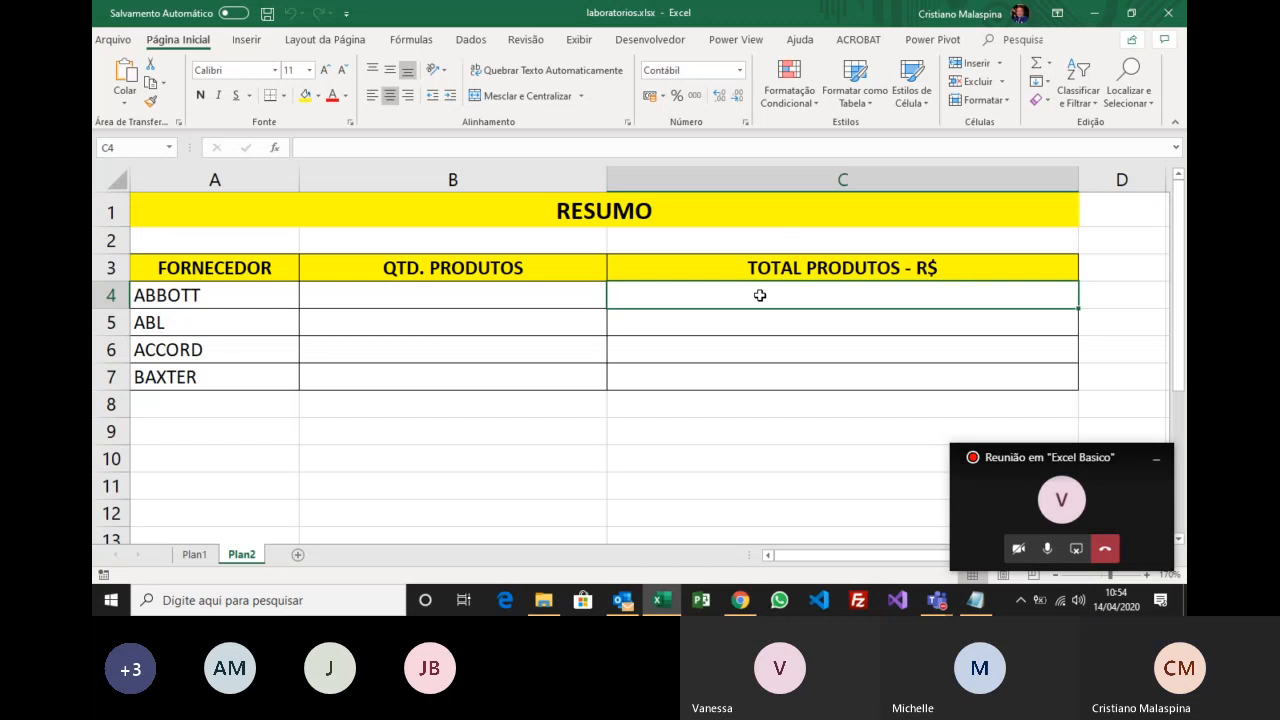
click(208, 553)
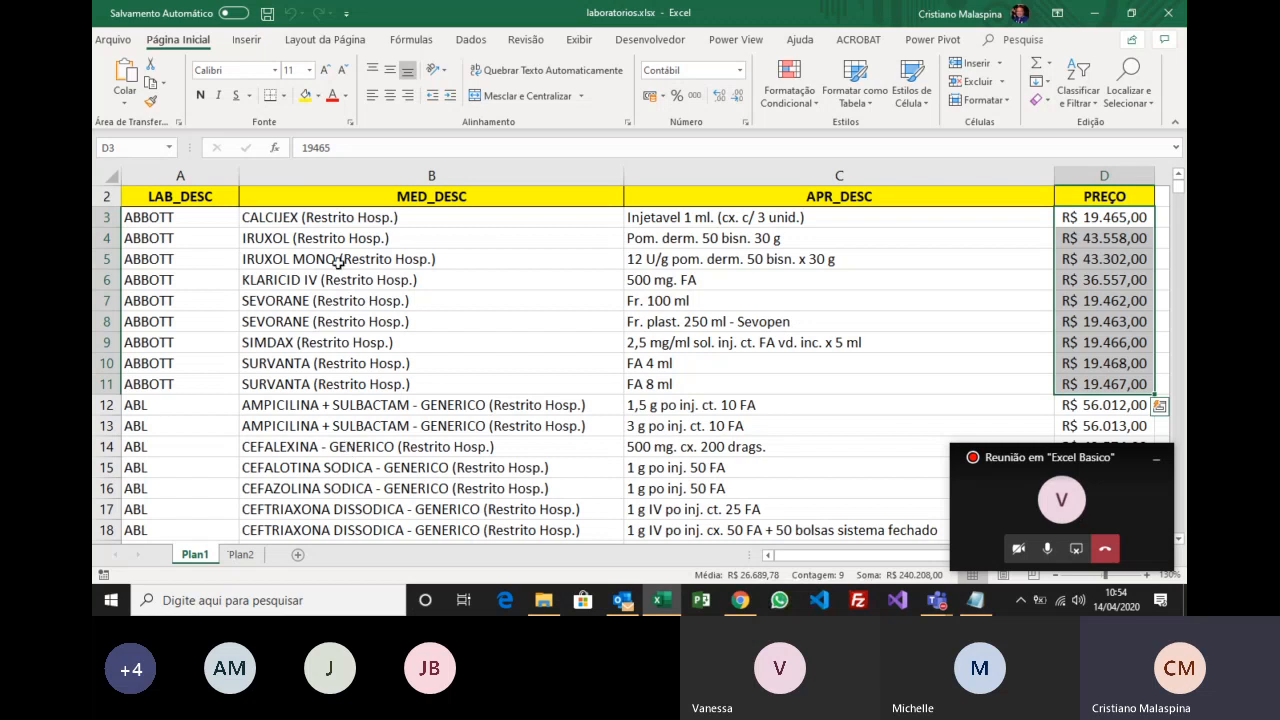
click(374, 194)
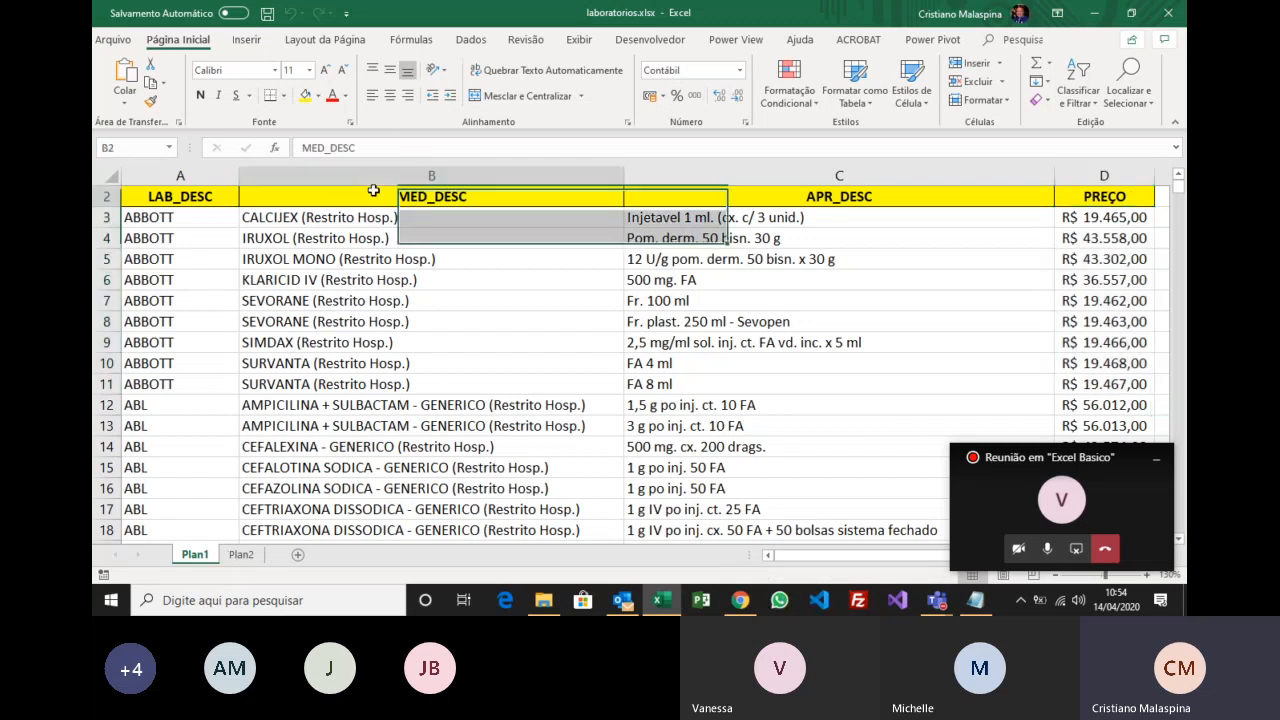
click(411, 39)
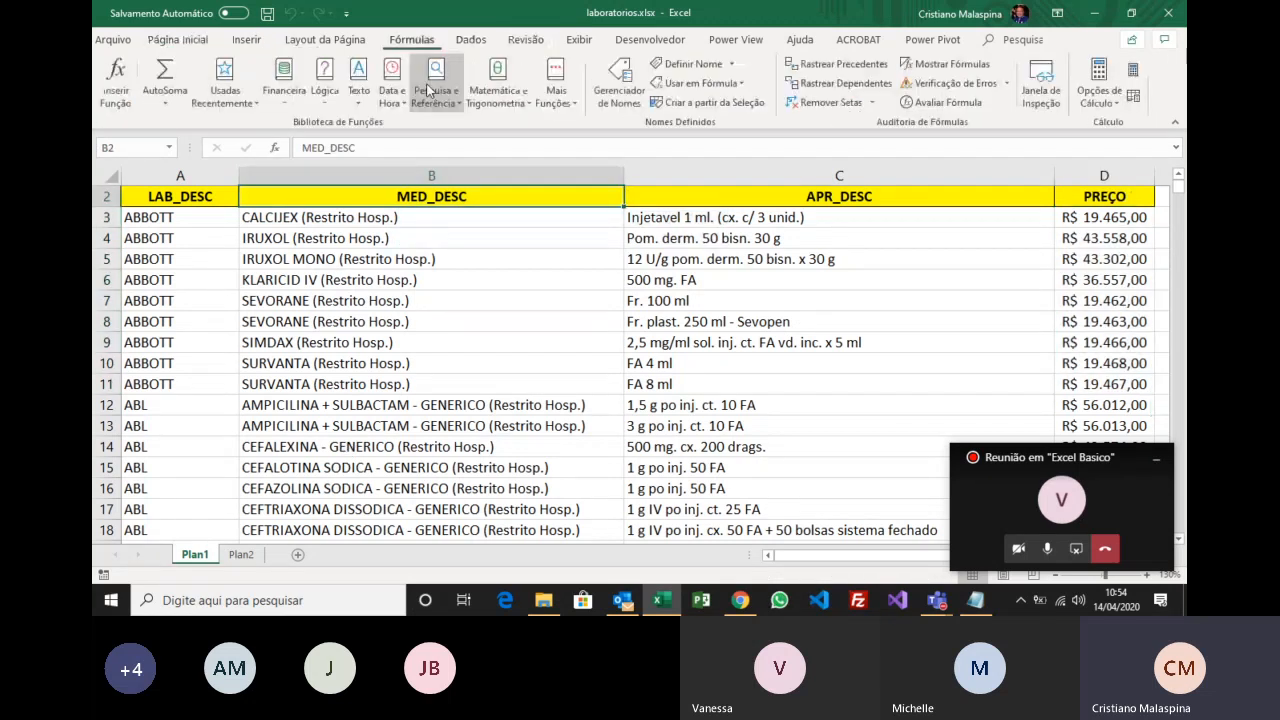
click(470, 39)
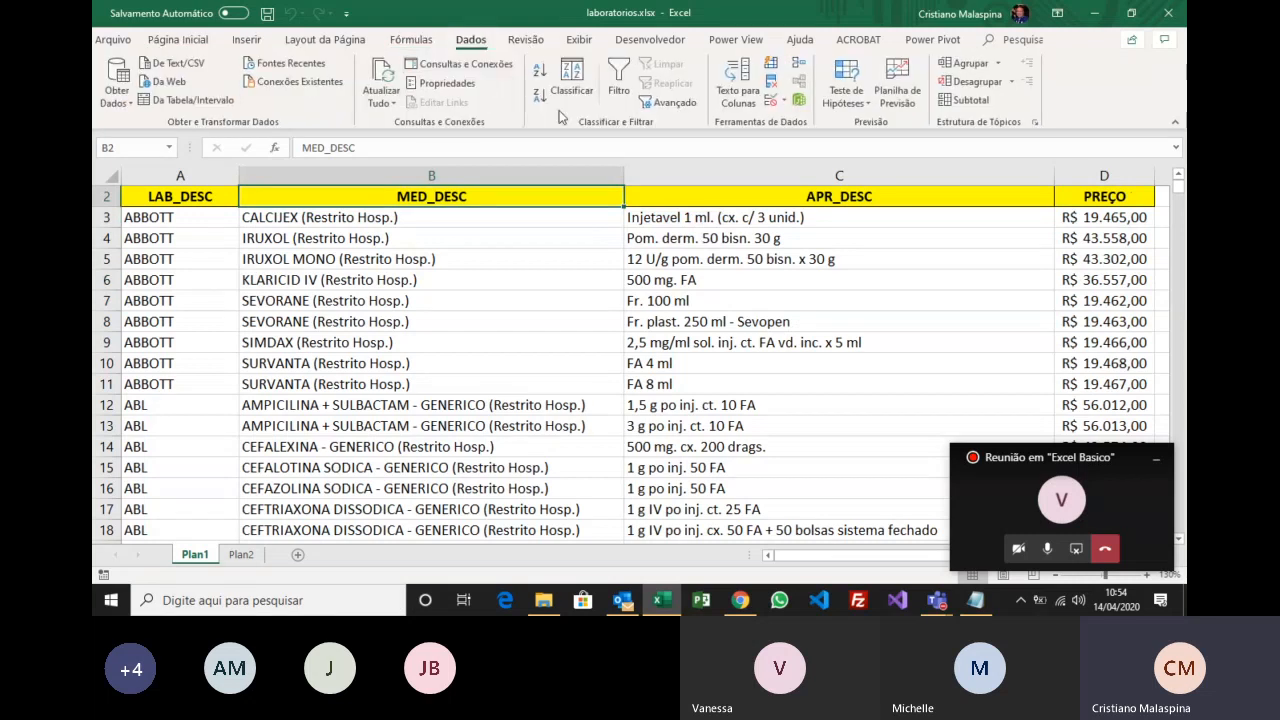
click(619, 80)
click(231, 198)
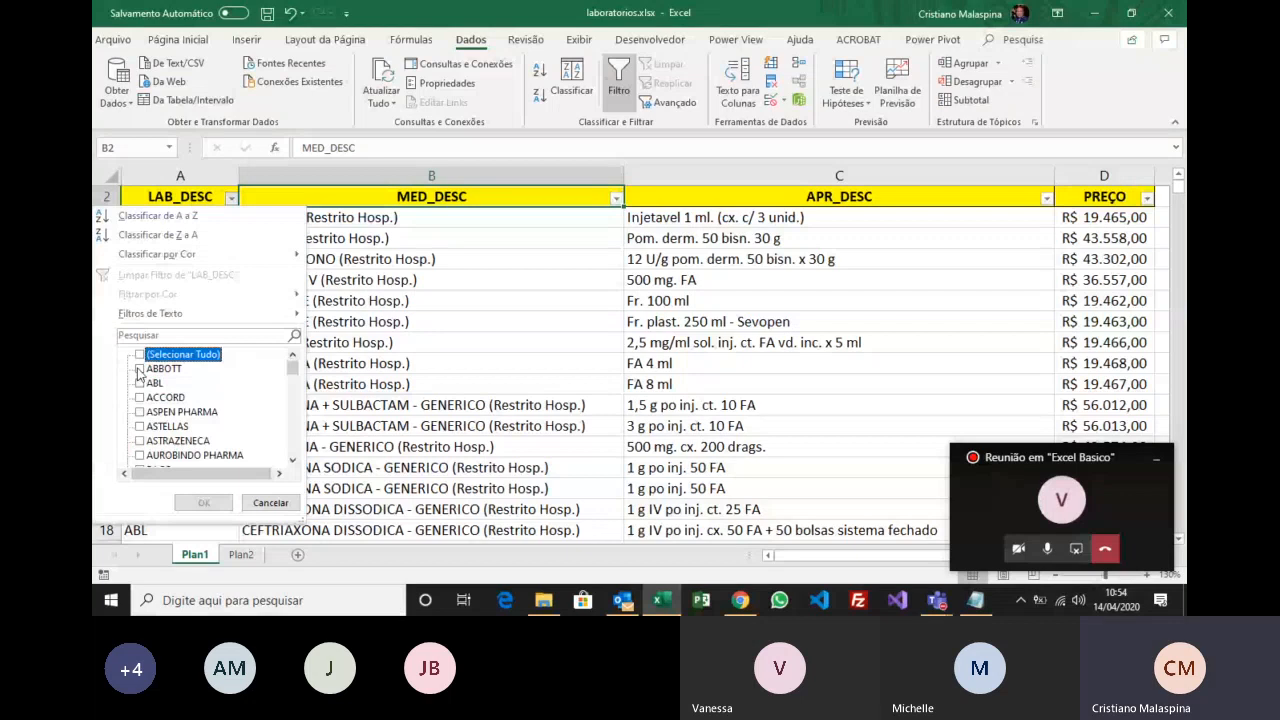
click(139, 369)
click(203, 502)
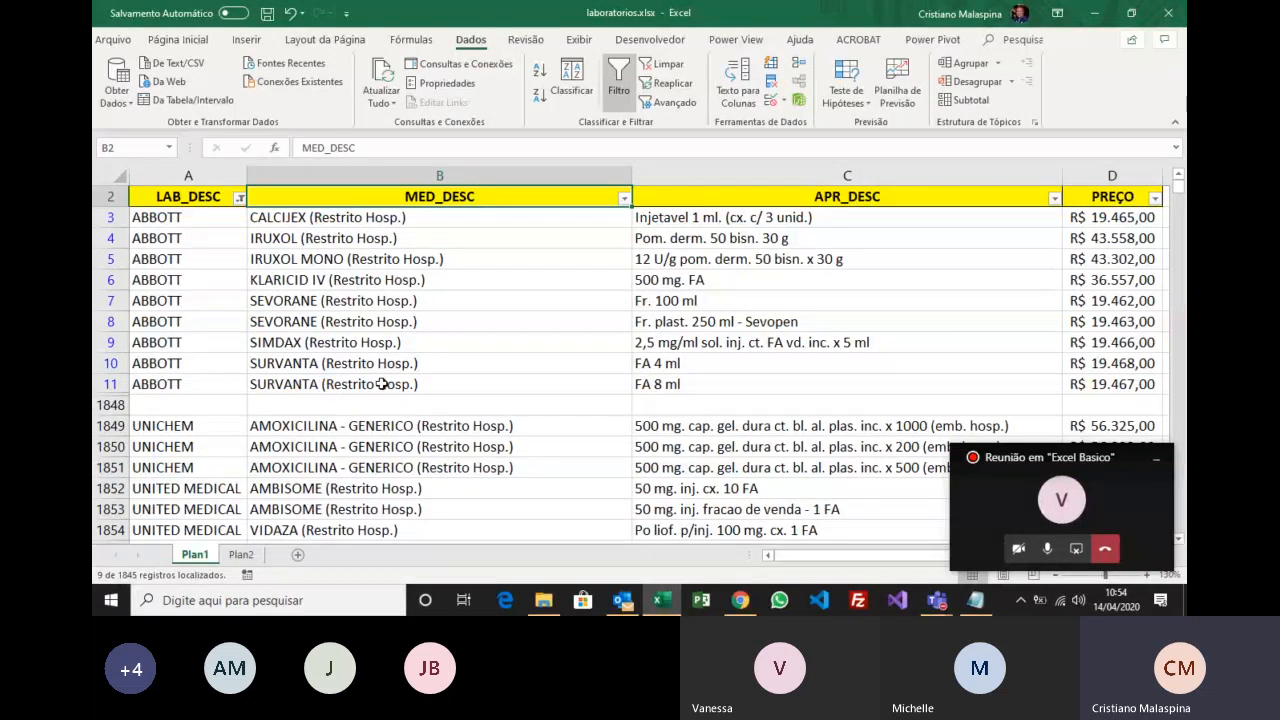
Check the filtered list and the count of ABBOTT cells in A3:A11, and remove the filter from the list.
scroll(381, 384, down, 13)
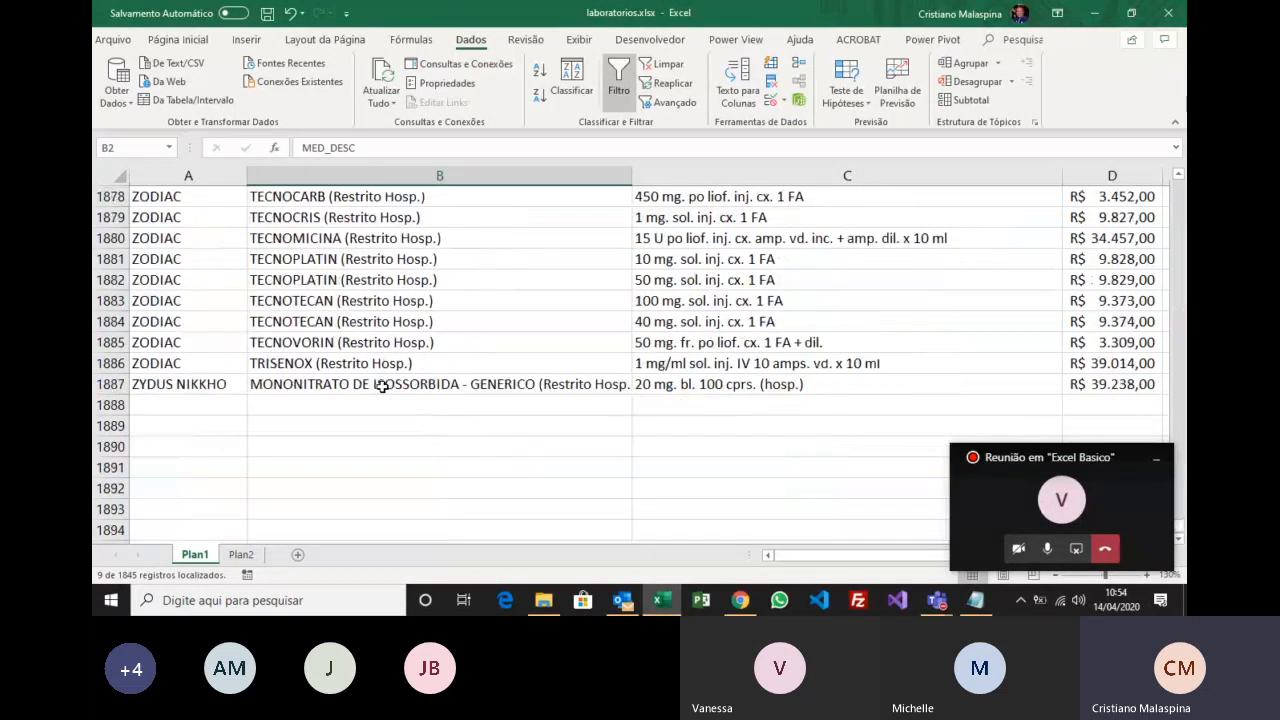
scroll(382, 387, up, 10)
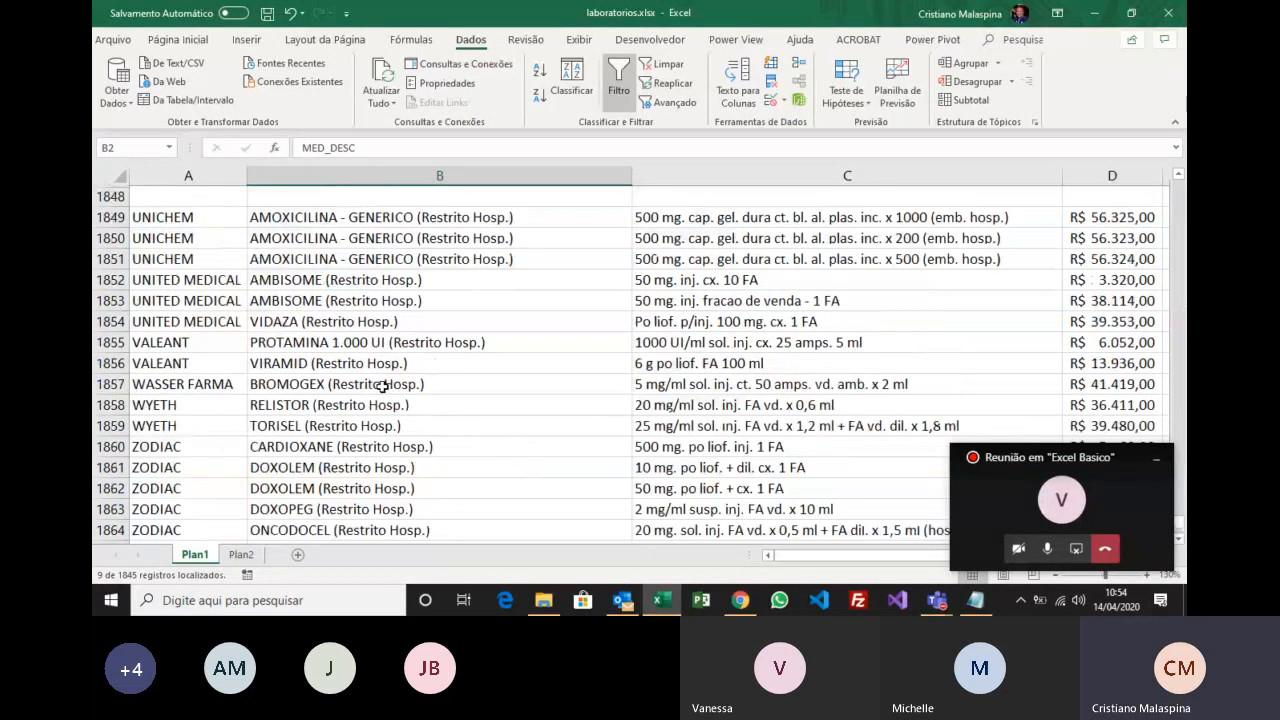
scroll(210, 271, up, 4)
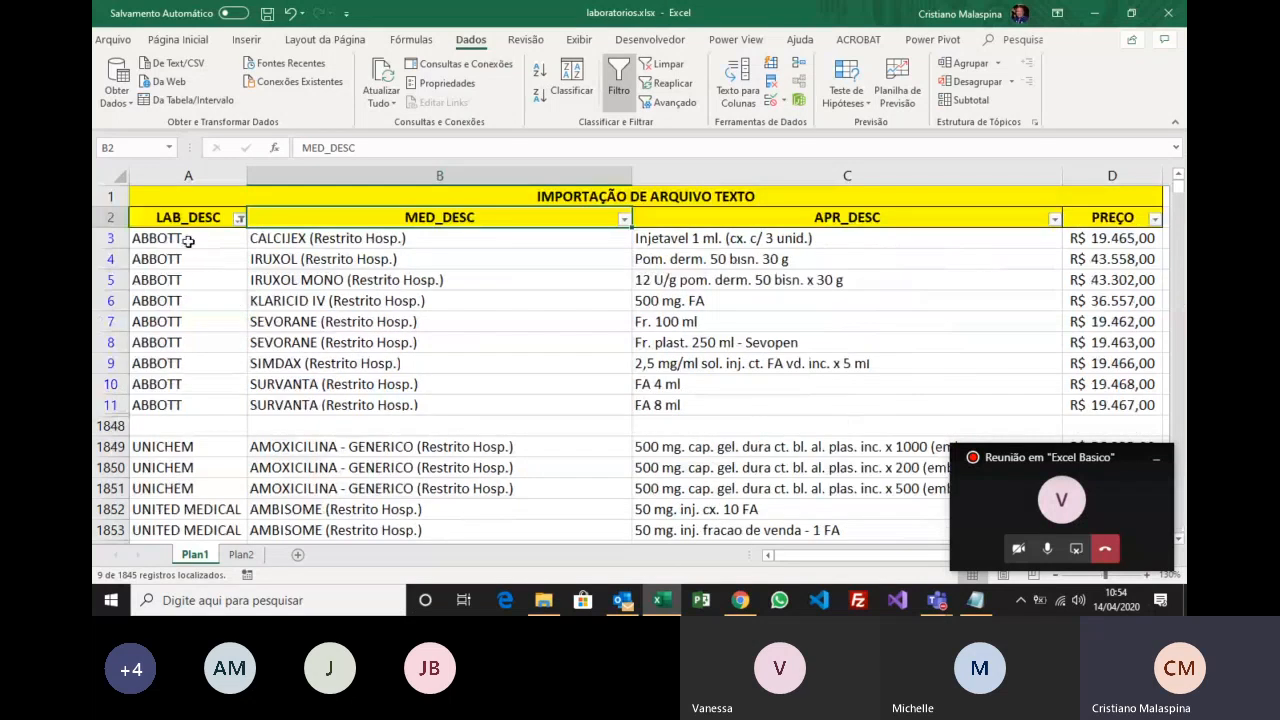
drag(188, 241, 188, 405)
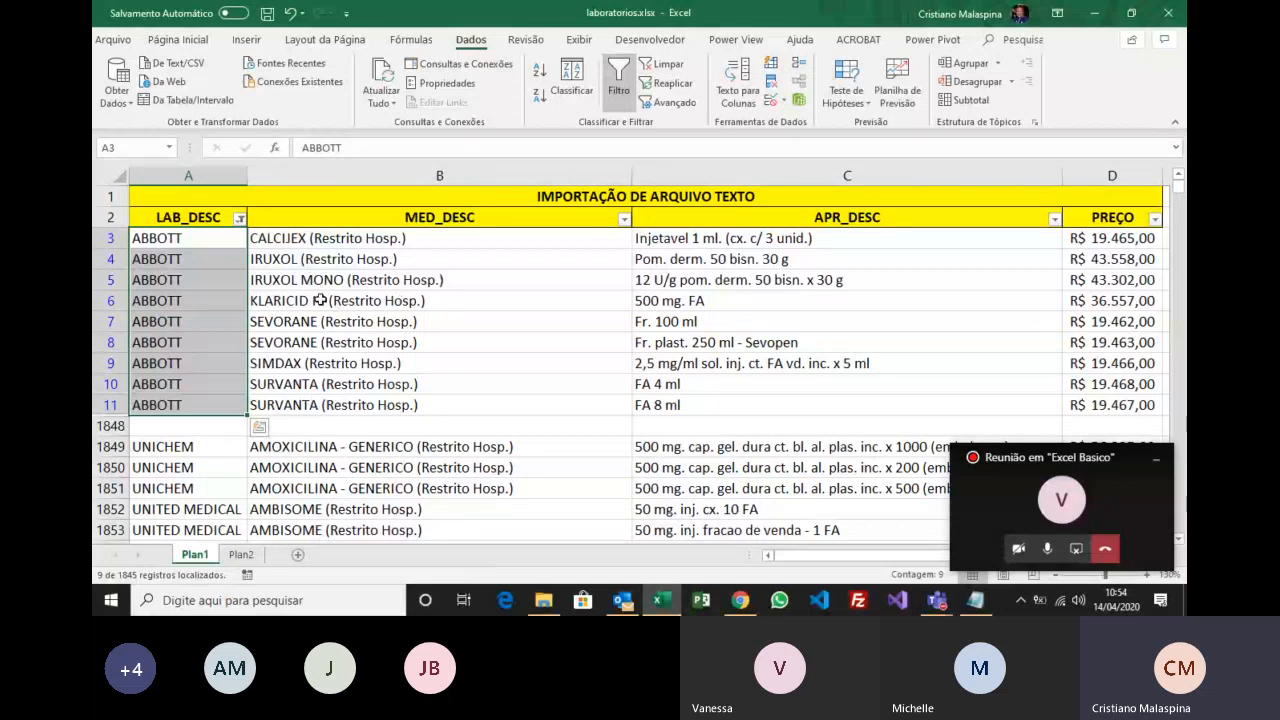
click(619, 80)
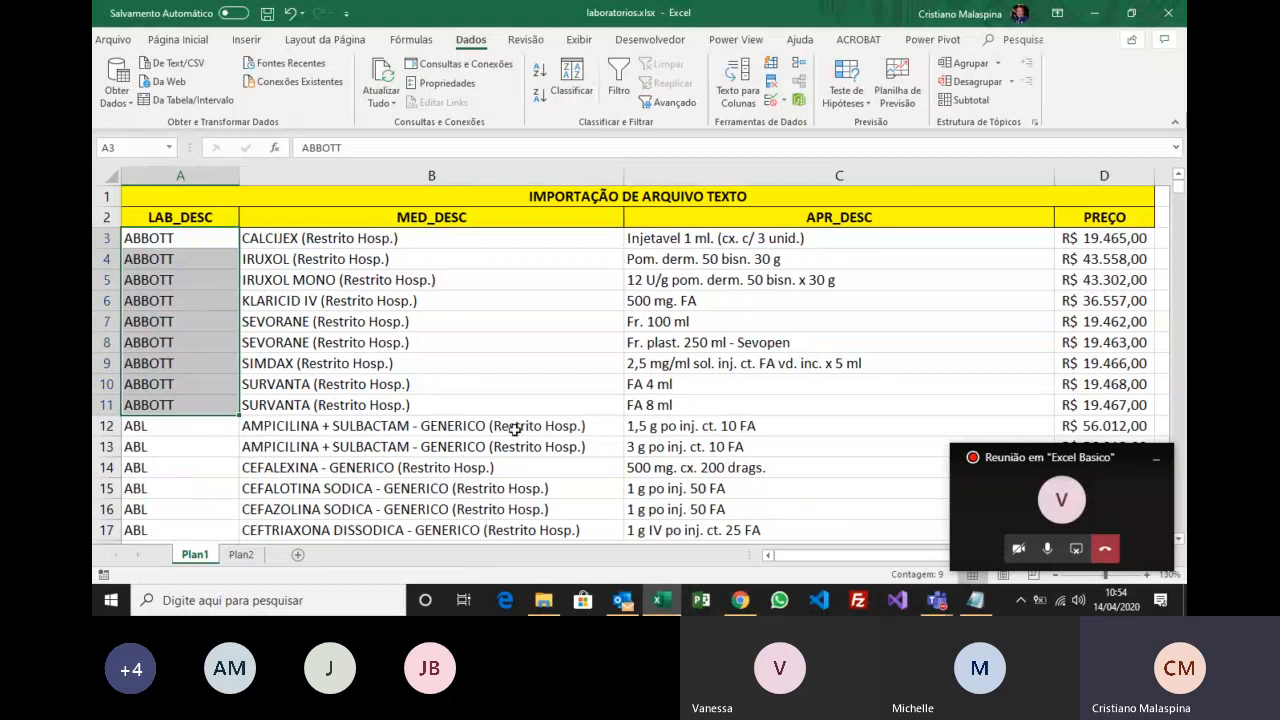
Select the ABBOTT prices in D3:D11 on Plan1 to check their sum.
click(463, 336)
drag(1099, 244, 1107, 408)
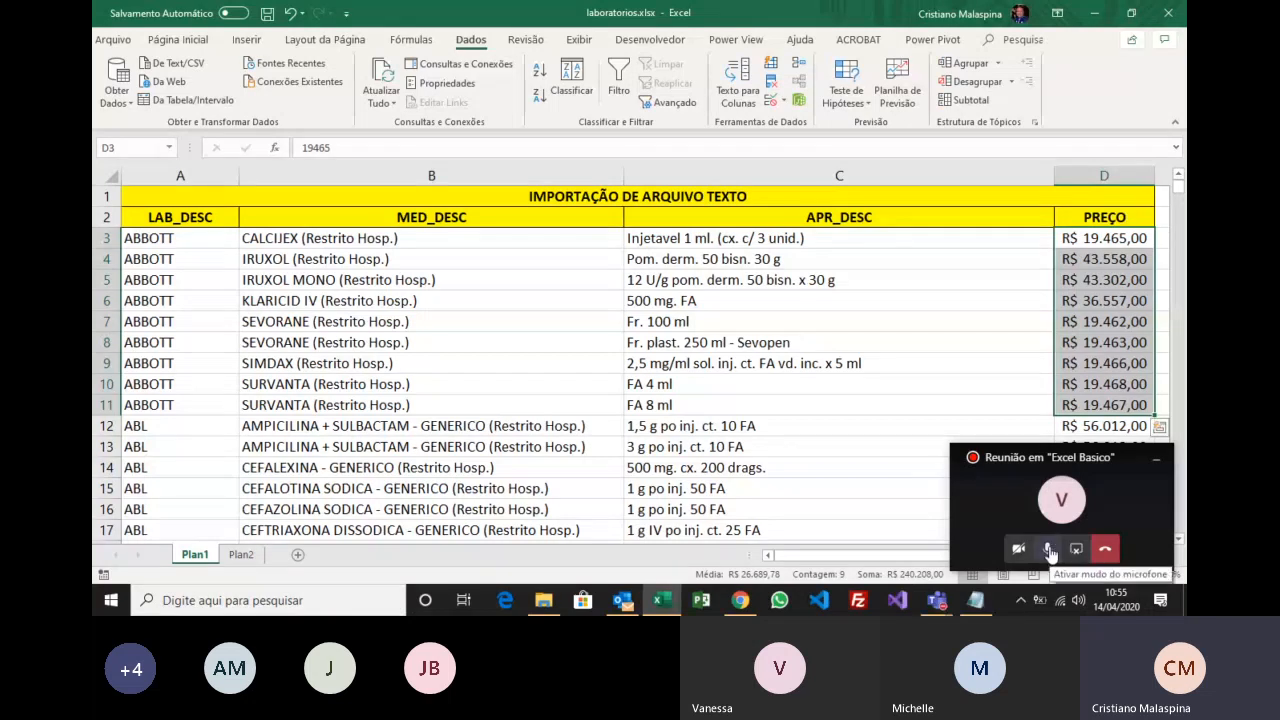
click(1048, 551)
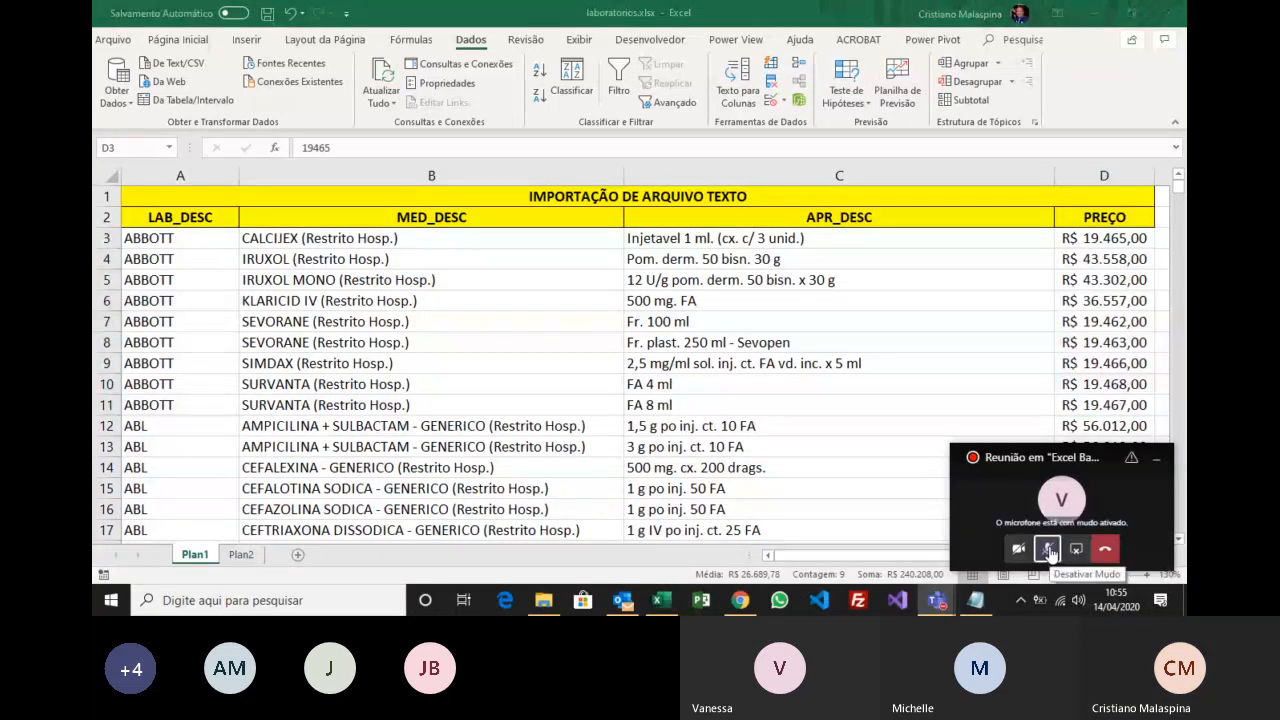
click(1048, 551)
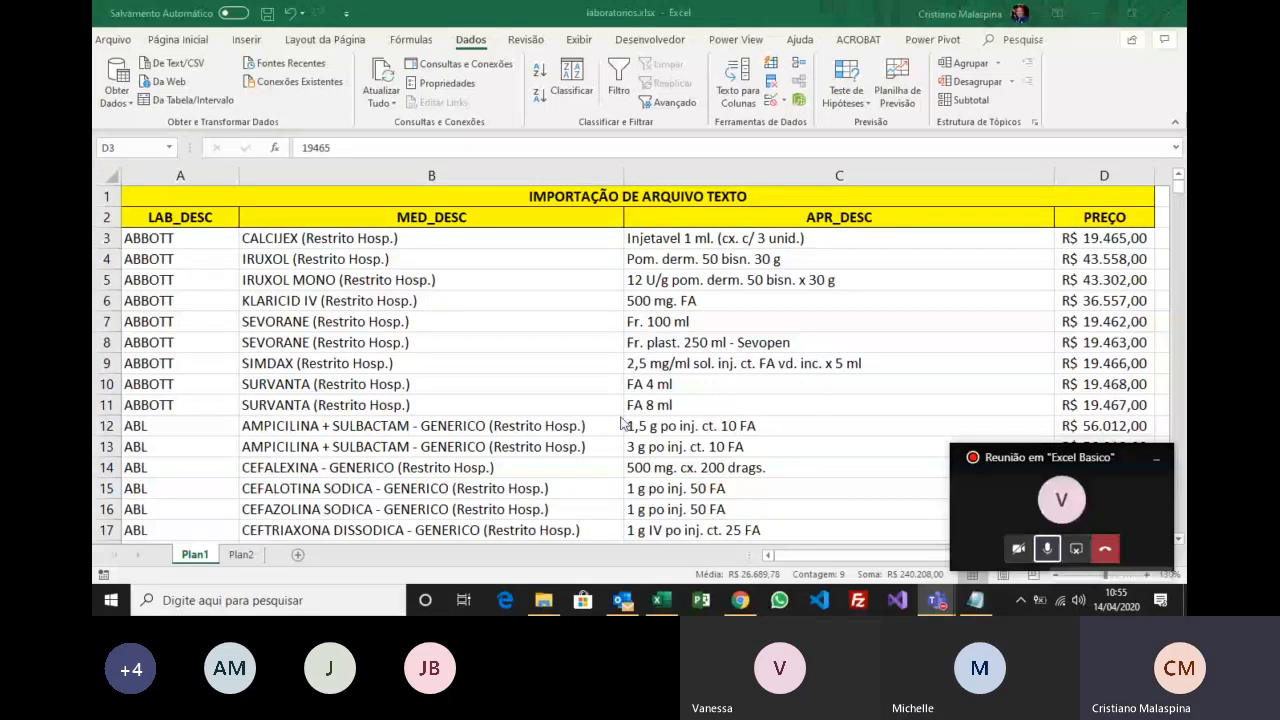
Enter the function note cont.se in cell B2 on Plan2, above the QTD. PRODUTOS heading.
click(244, 560)
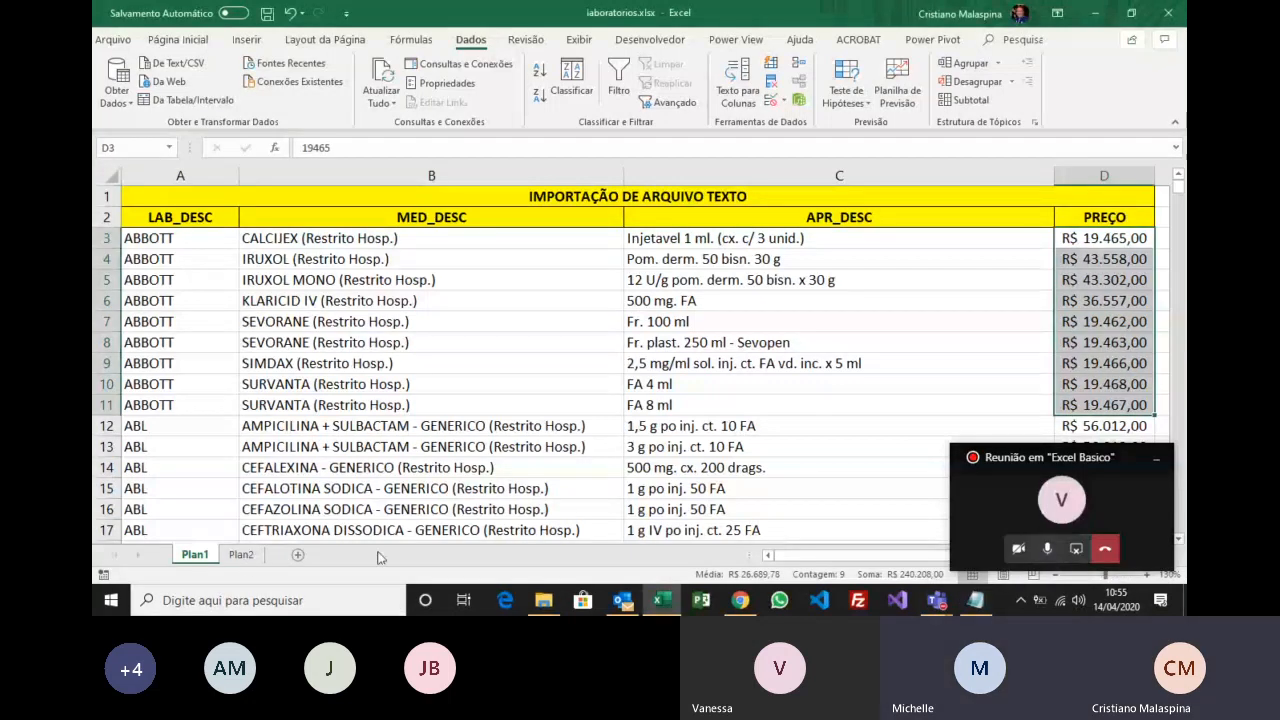
click(241, 554)
click(380, 293)
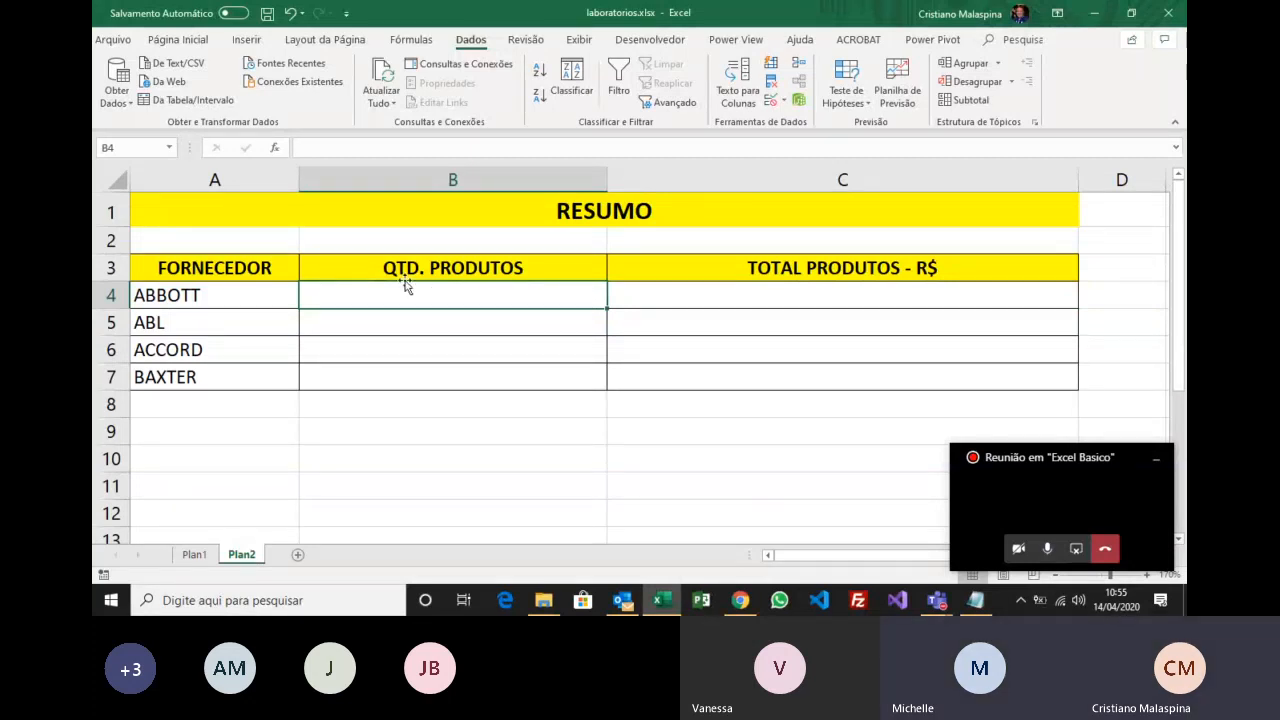
click(503, 248)
text(co)
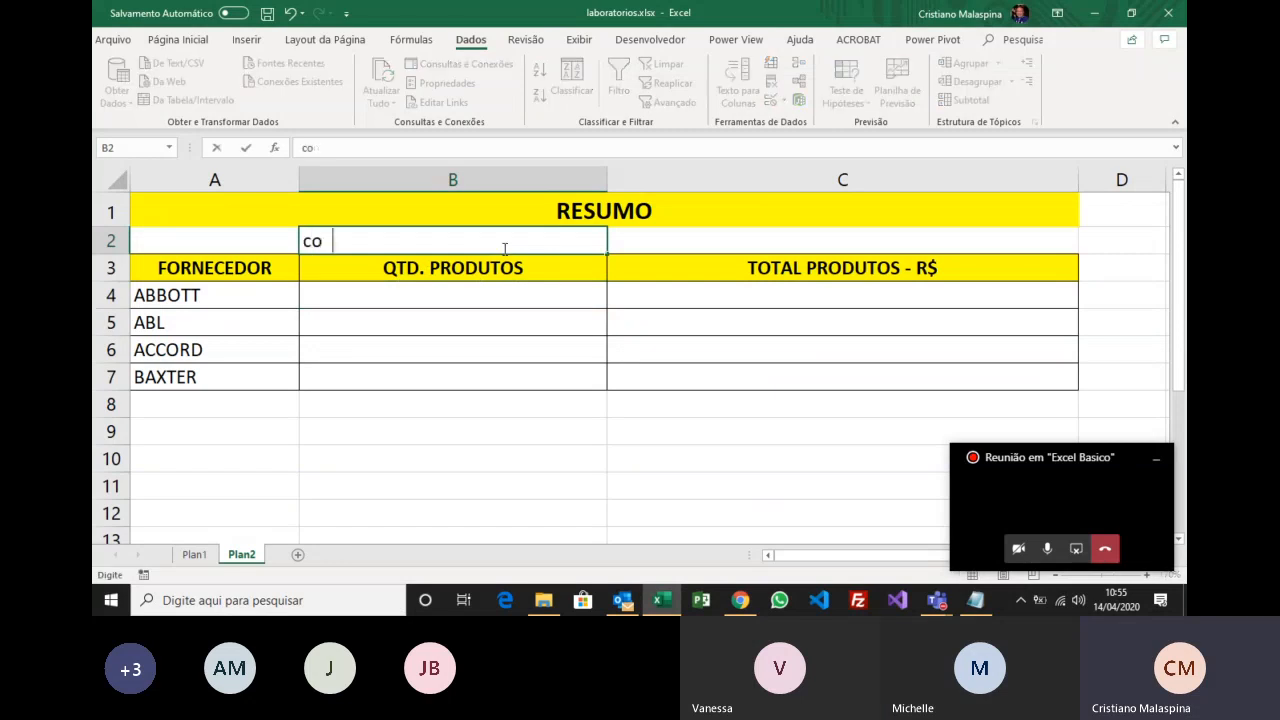
text(nt.se)
key(Return)
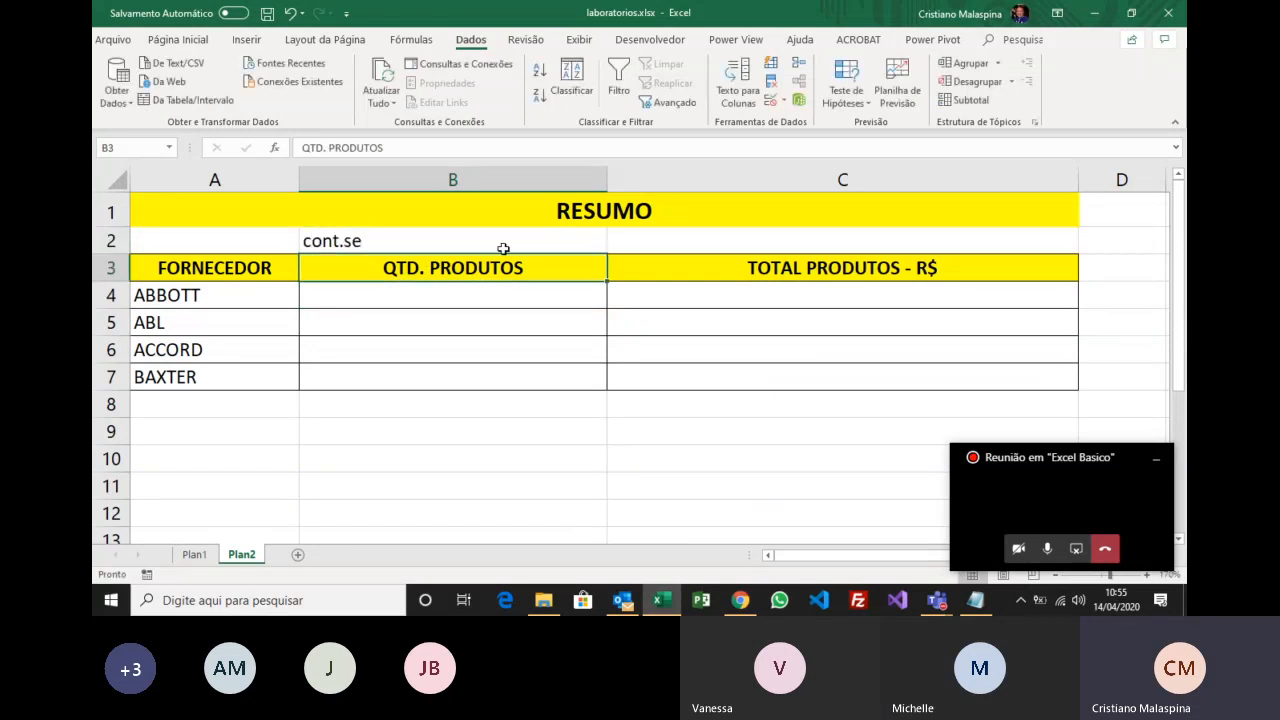
Enter the function note somase in C2, above the TOTAL PRODUTOS - R$ heading, and select the ABBOTT supplier cell A4.
click(778, 241)
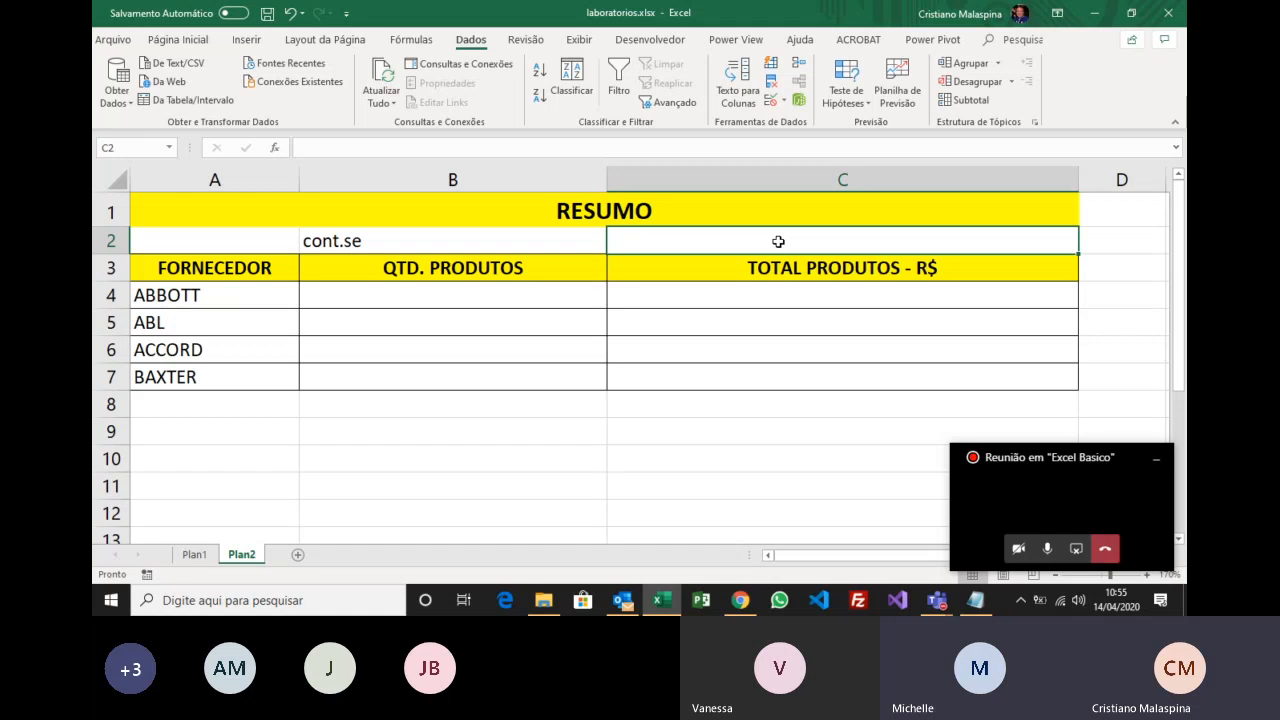
text(somase)
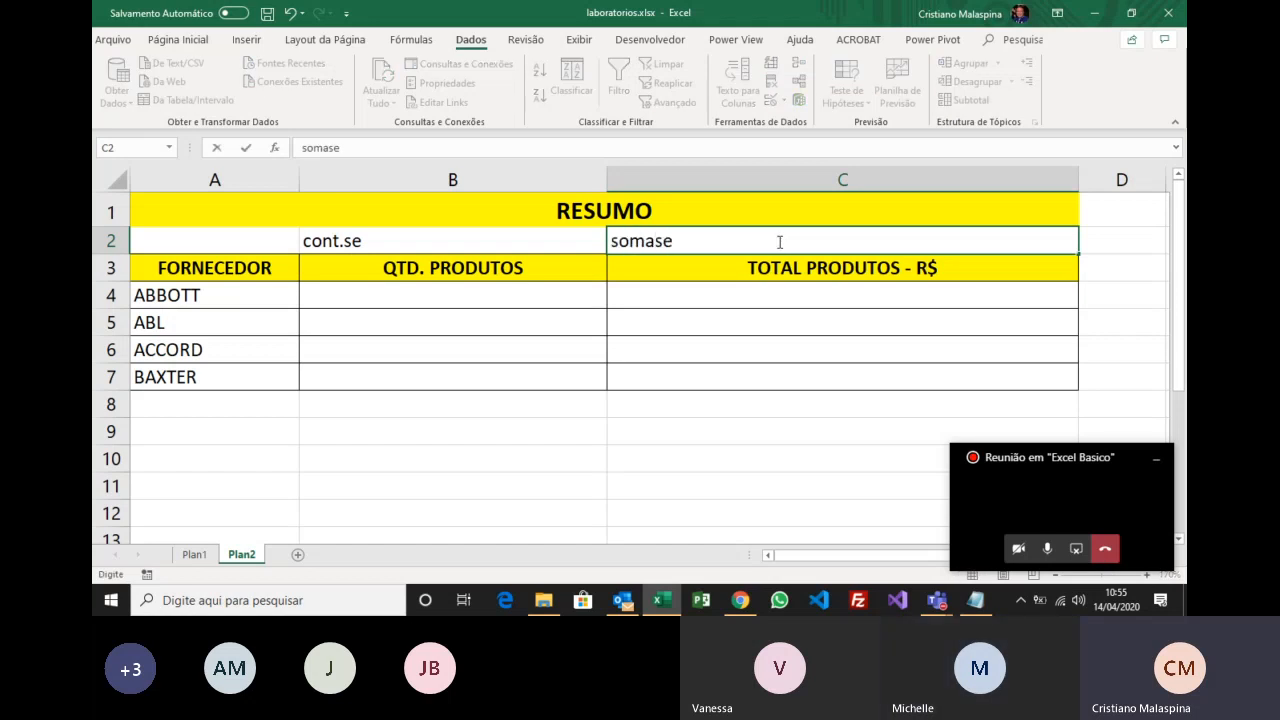
text(s)
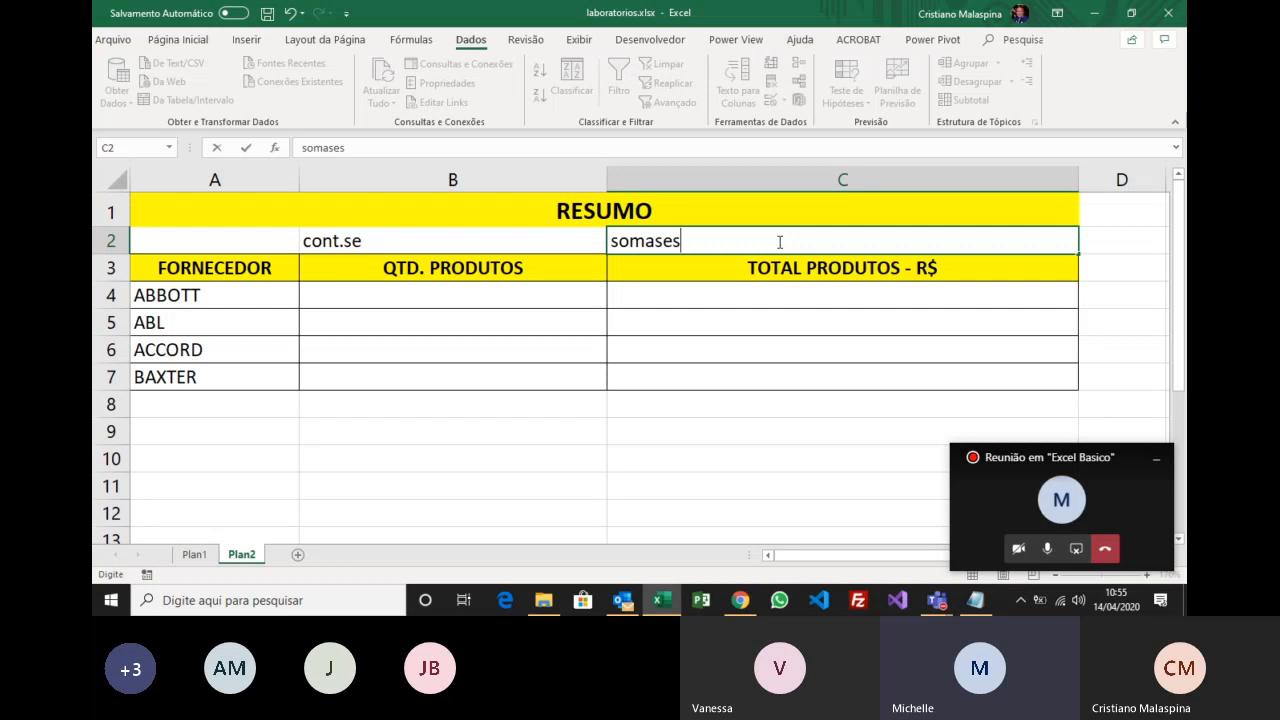
key(BackSpace)
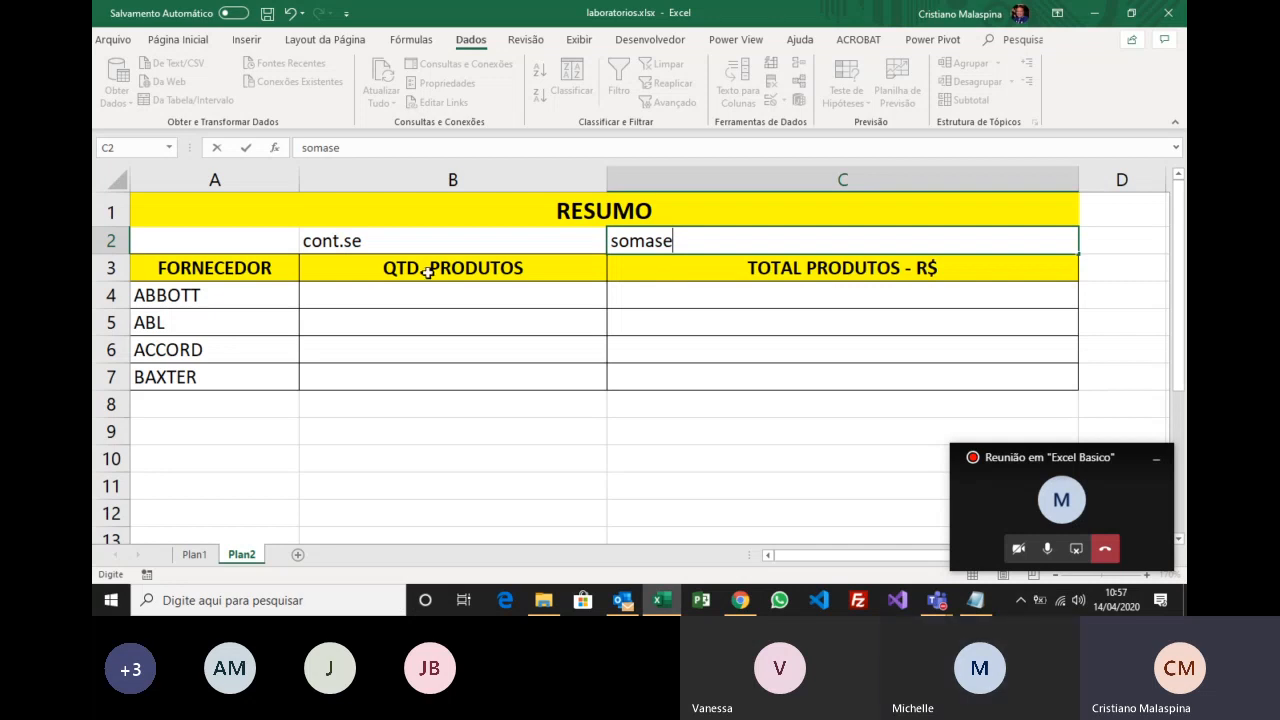
drag(223, 294, 215, 380)
click(201, 303)
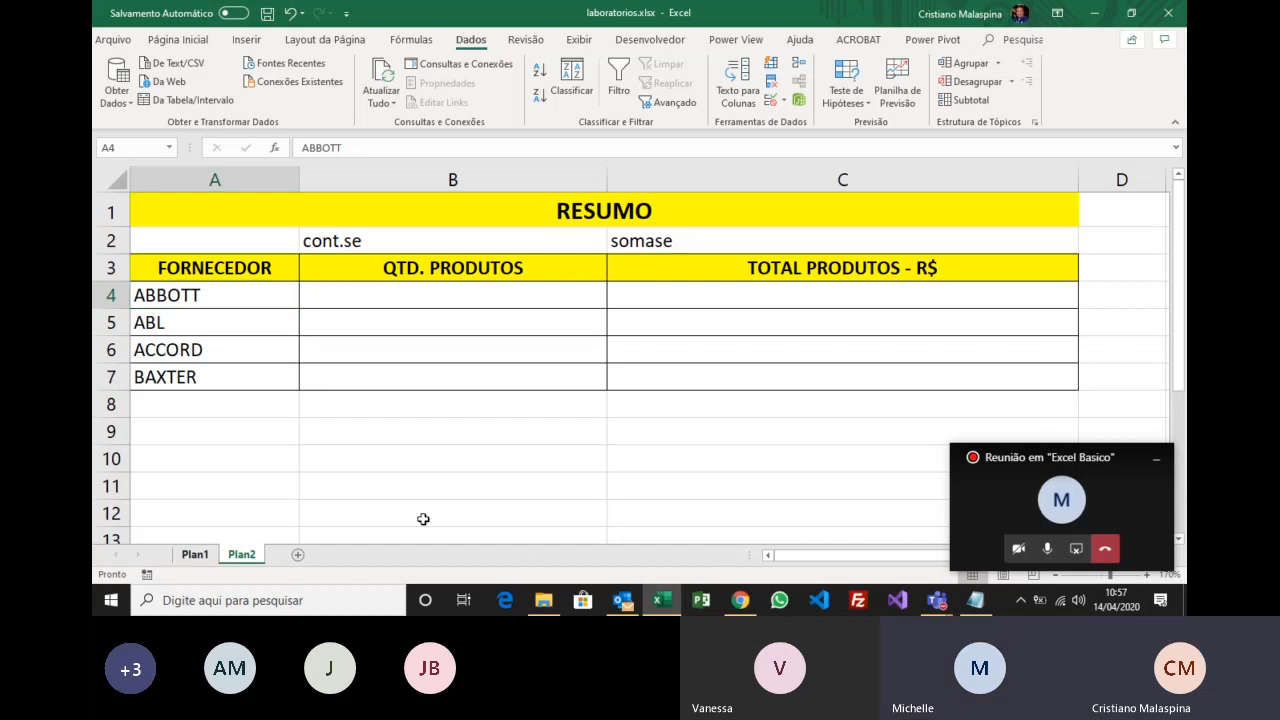
Look through the Plan1 medicine list from the ABBOTT rows down to the last suppliers, checking that the rows are continuous.
key(ctrl+Page_Up)
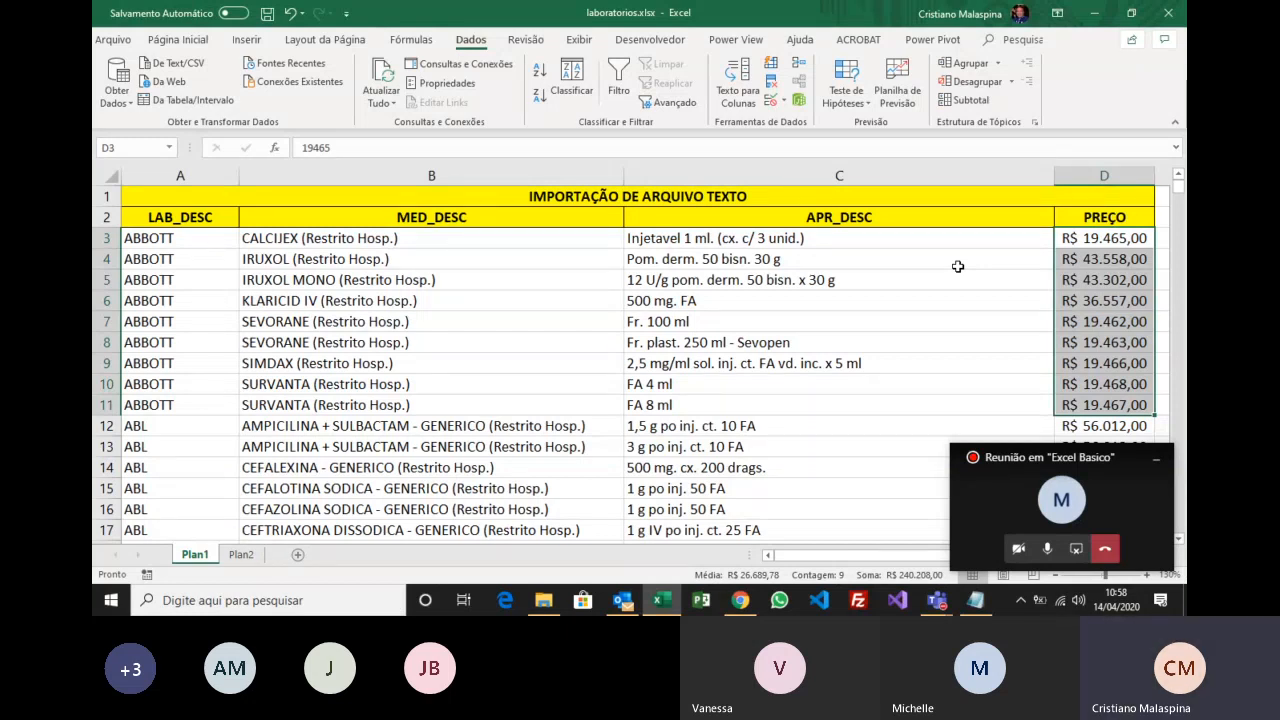
scroll(792, 360, down, 1)
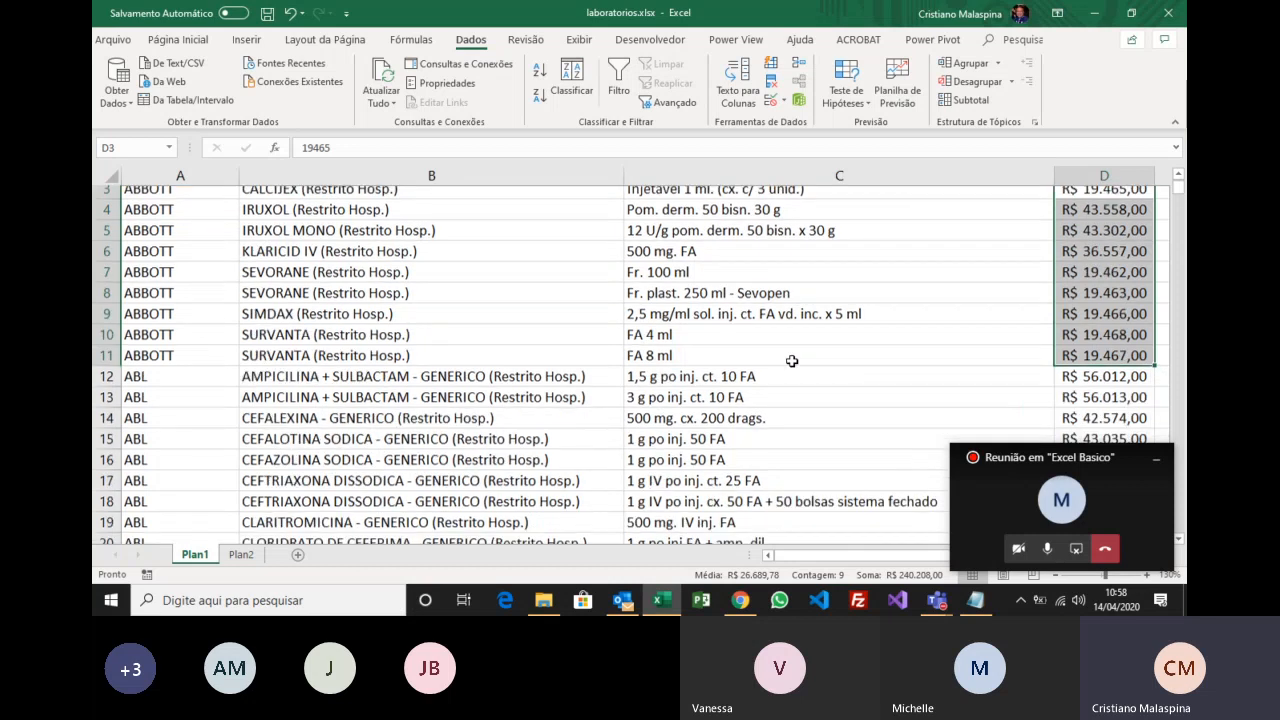
scroll(792, 360, down, 5)
scroll(792, 361, down, 20)
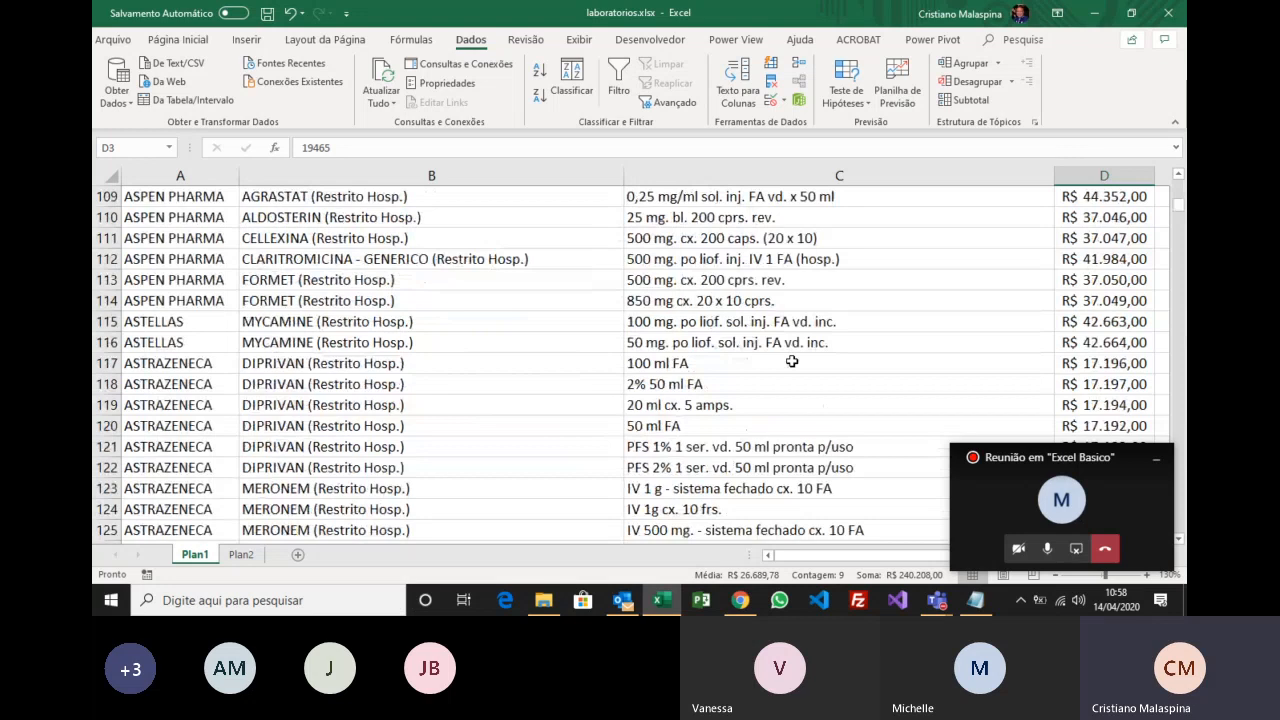
scroll(792, 361, down, 20)
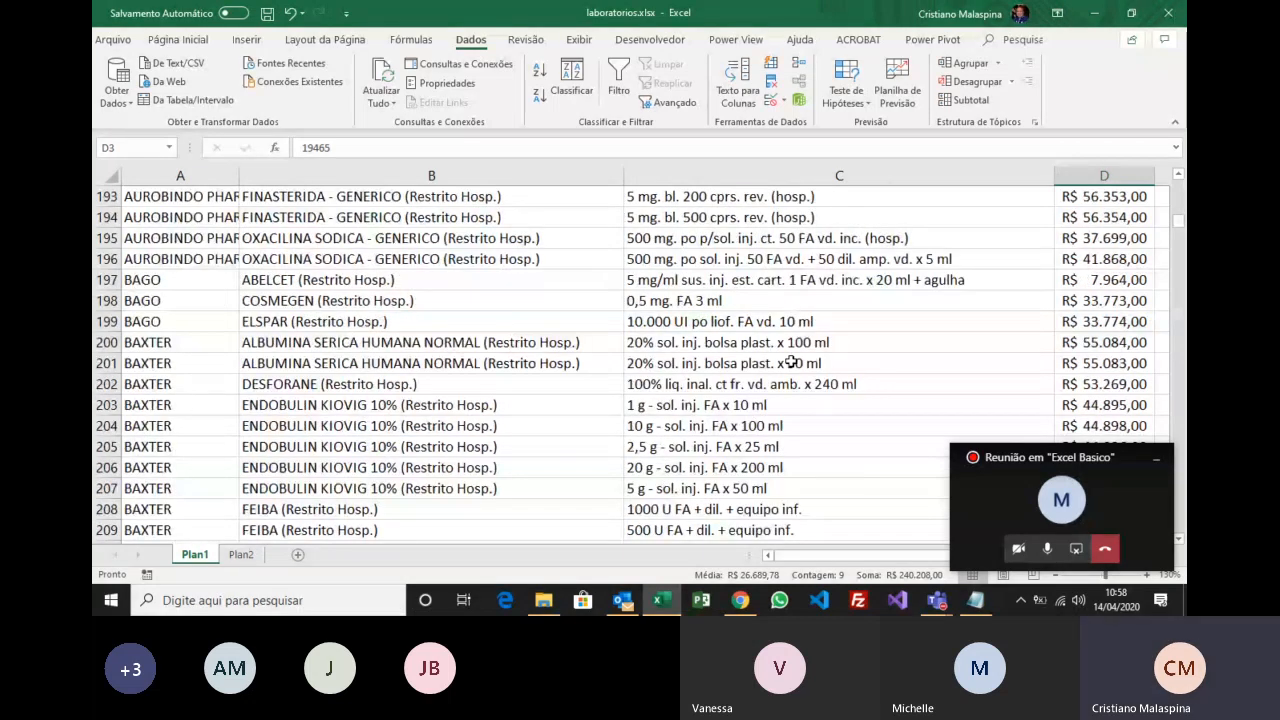
scroll(790, 358, down, 20)
scroll(517, 374, down, 12)
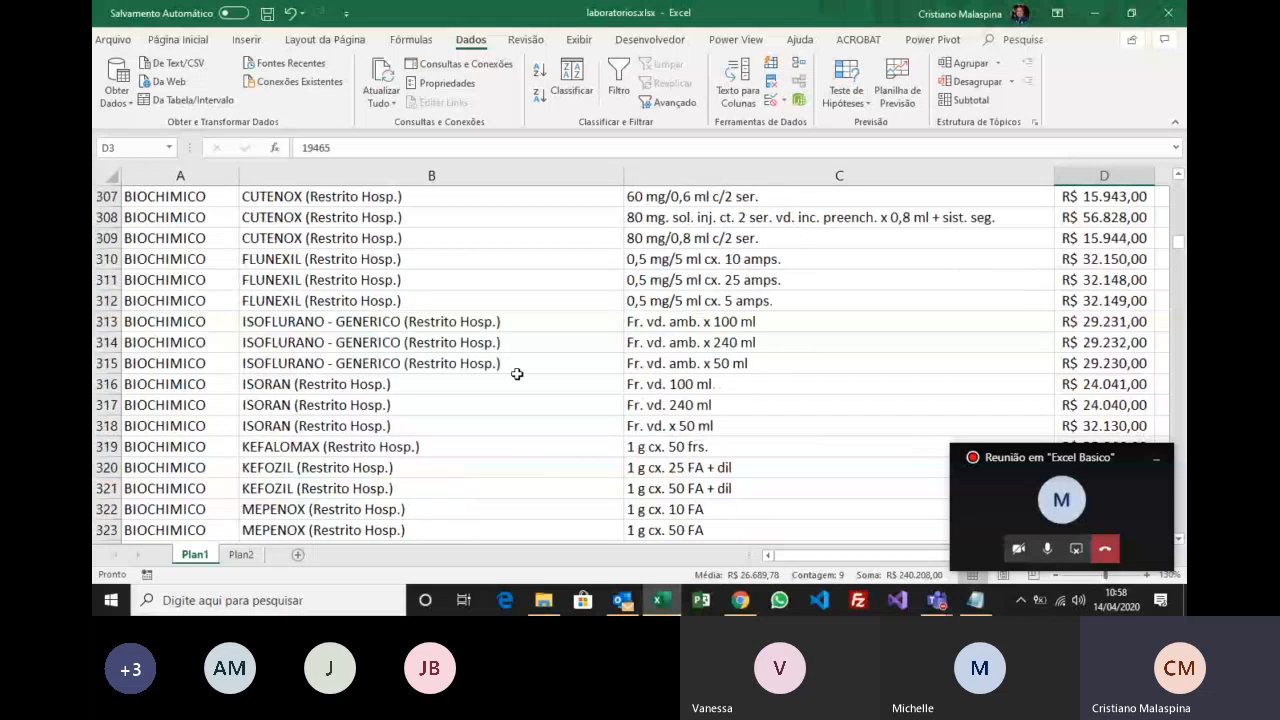
scroll(517, 374, down, 17)
scroll(517, 374, down, 8)
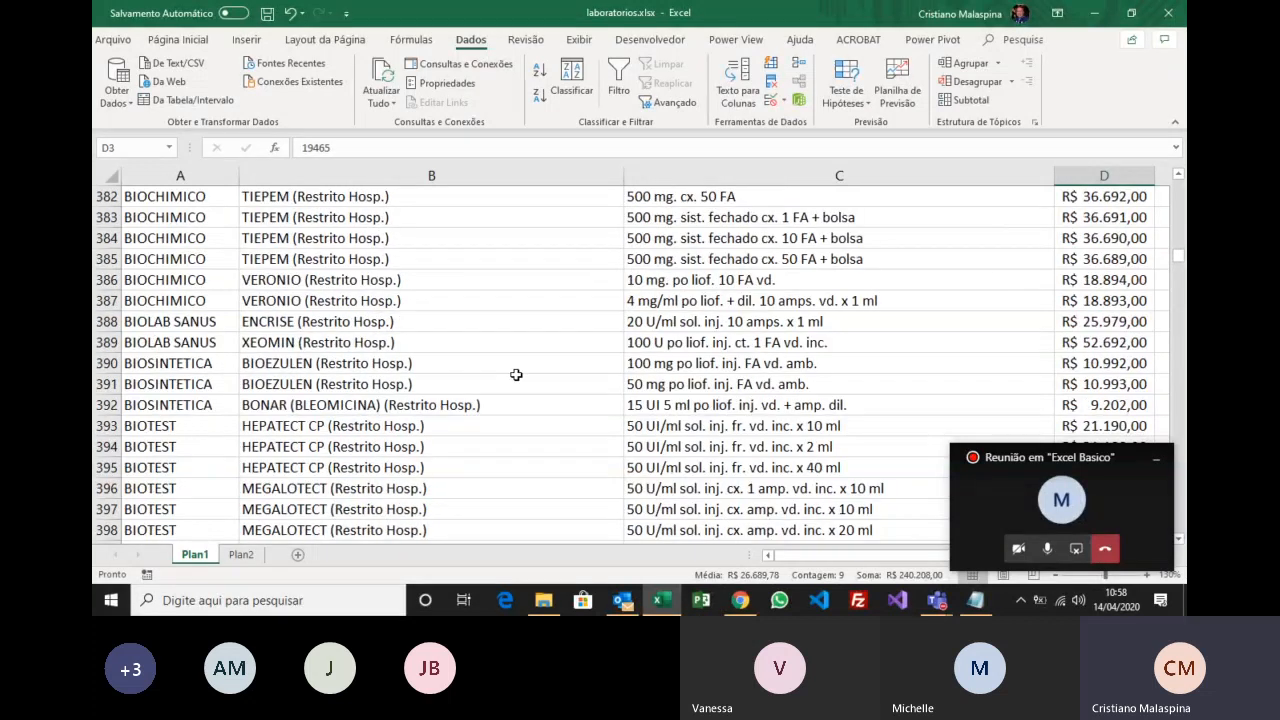
scroll(516, 374, down, 18)
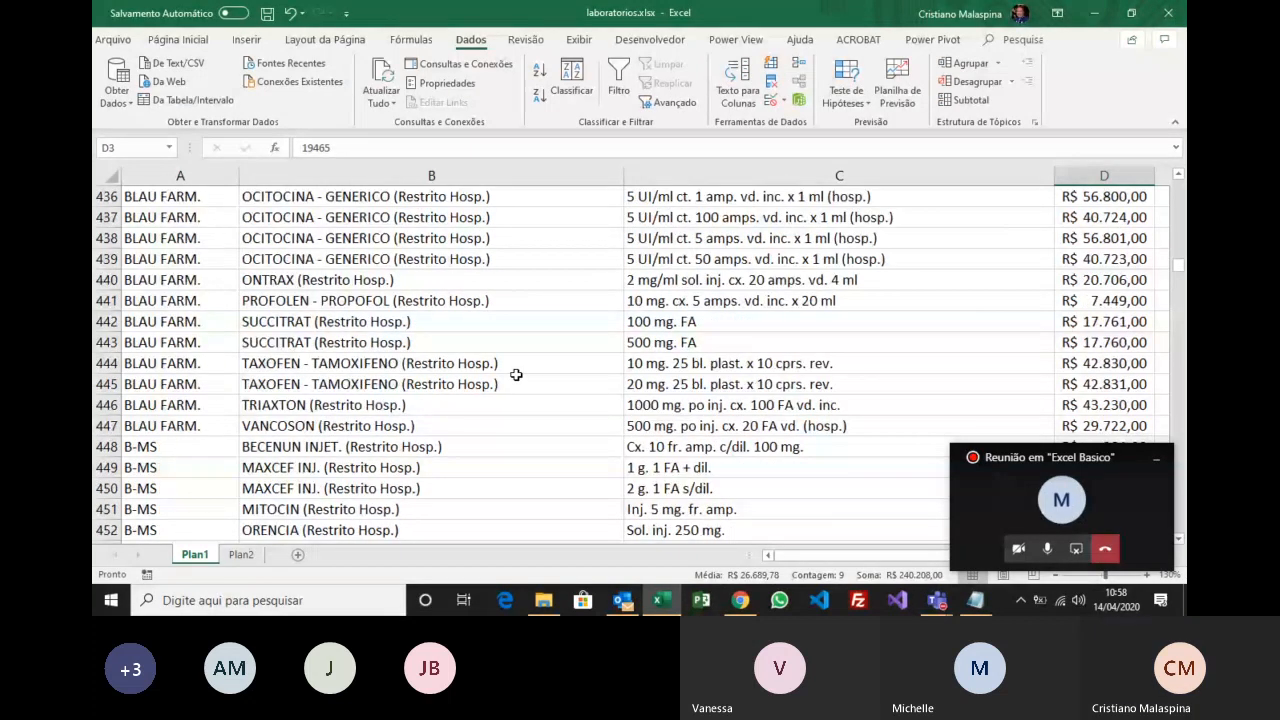
scroll(516, 374, down, 20)
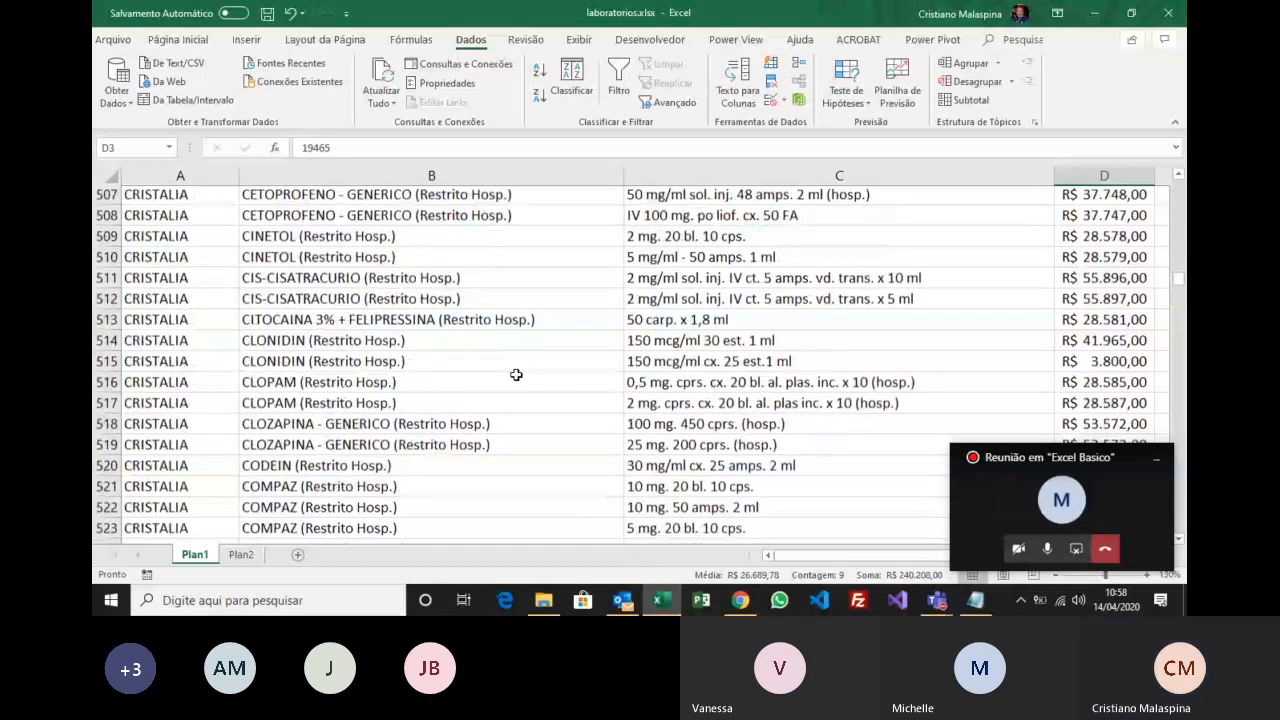
scroll(516, 374, down, 20)
scroll(516, 374, down, 20)
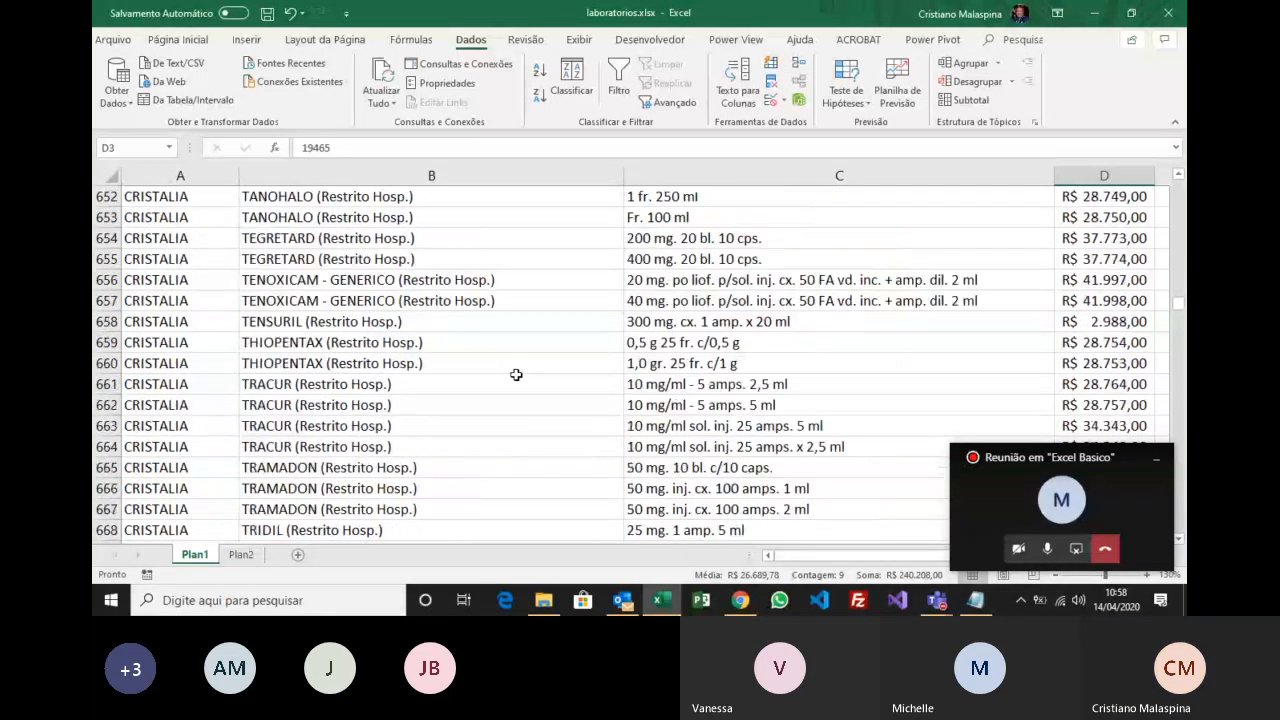
scroll(516, 374, down, 9)
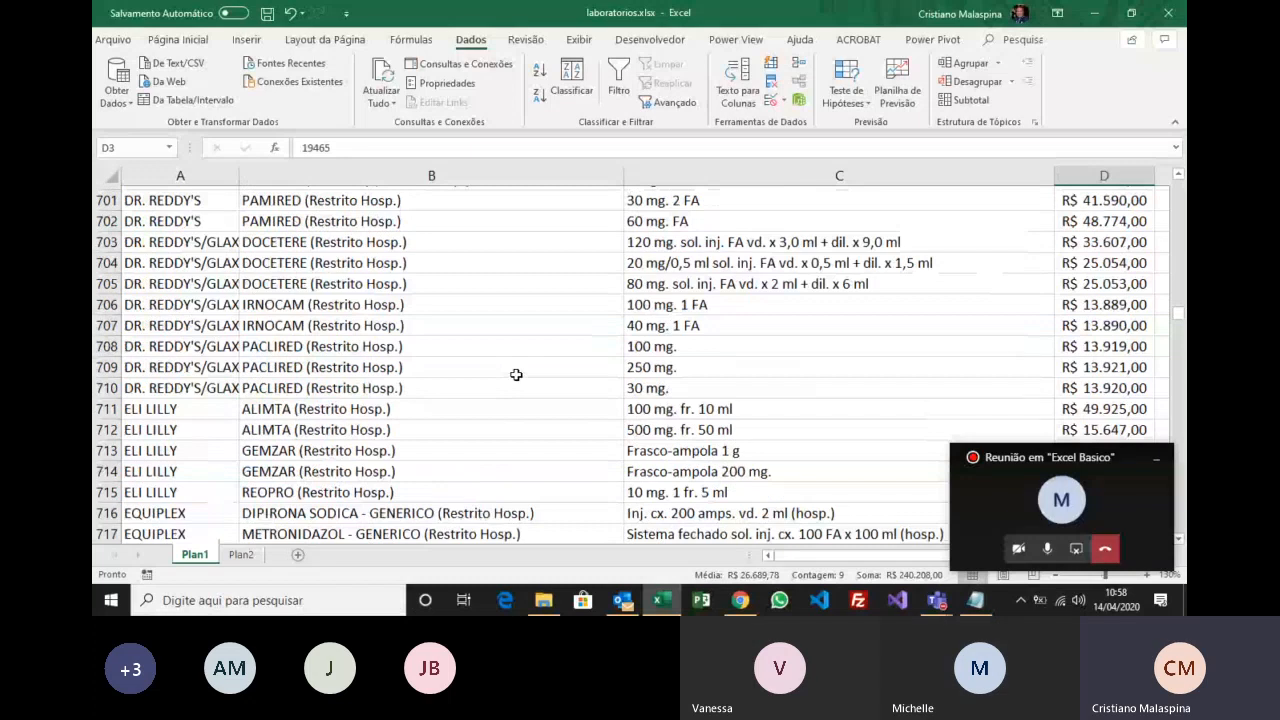
scroll(516, 374, down, 20)
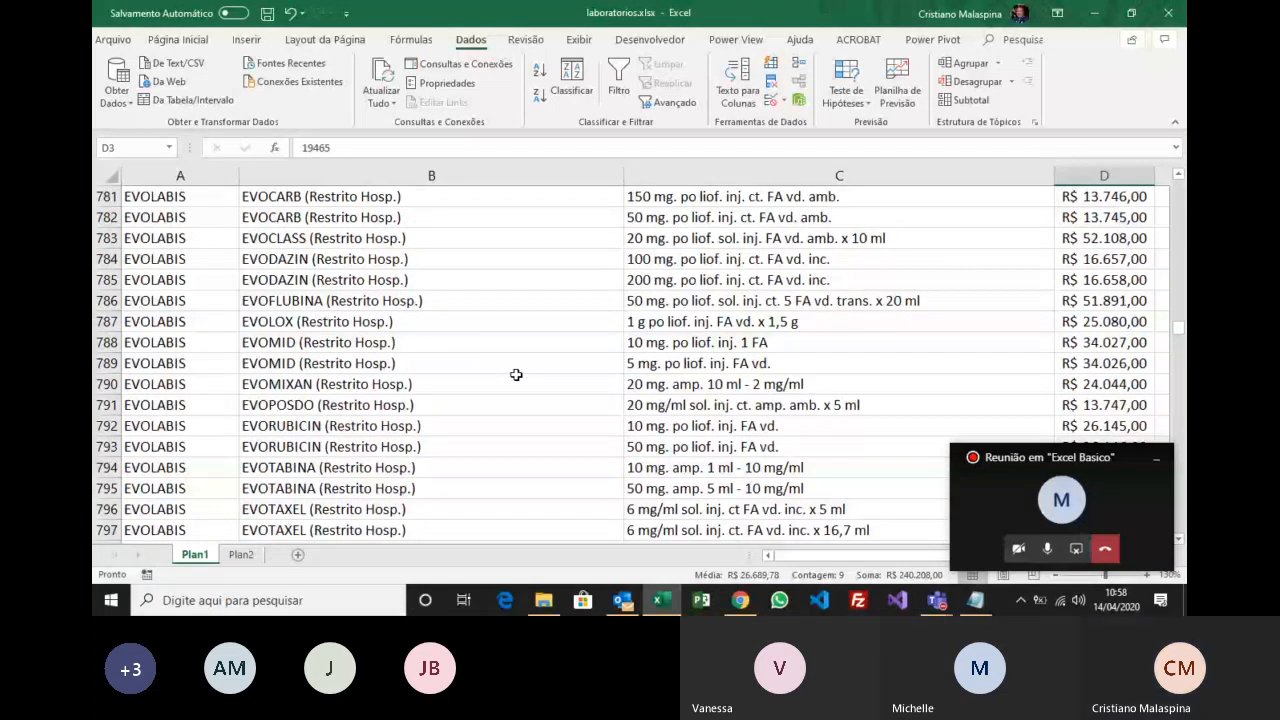
scroll(516, 374, down, 20)
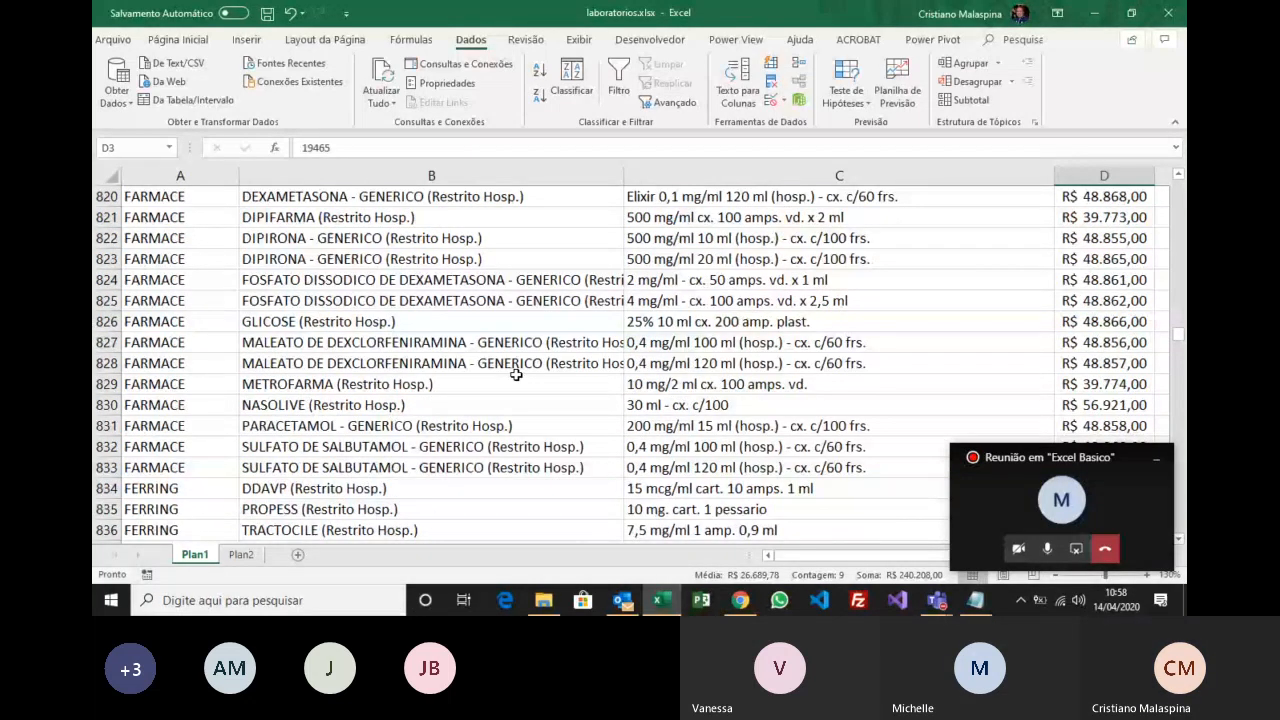
scroll(516, 374, down, 20)
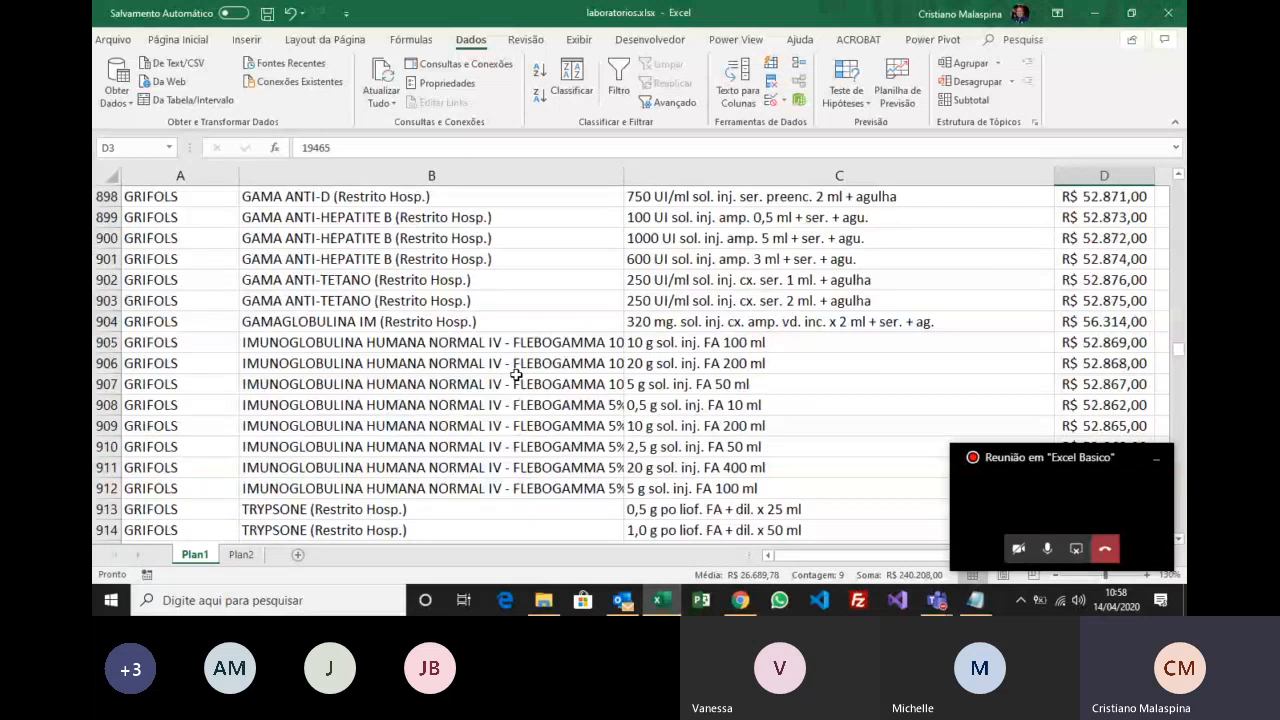
scroll(516, 374, down, 20)
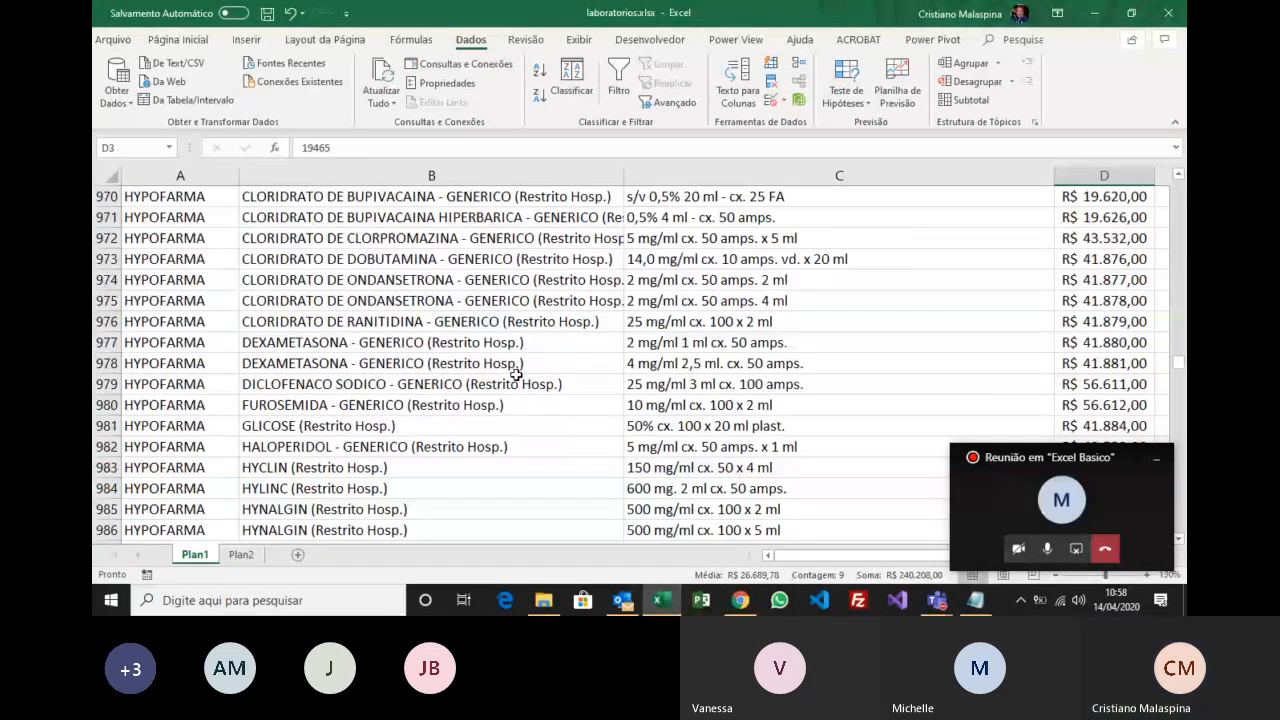
scroll(516, 374, down, 19)
scroll(516, 374, down, 17)
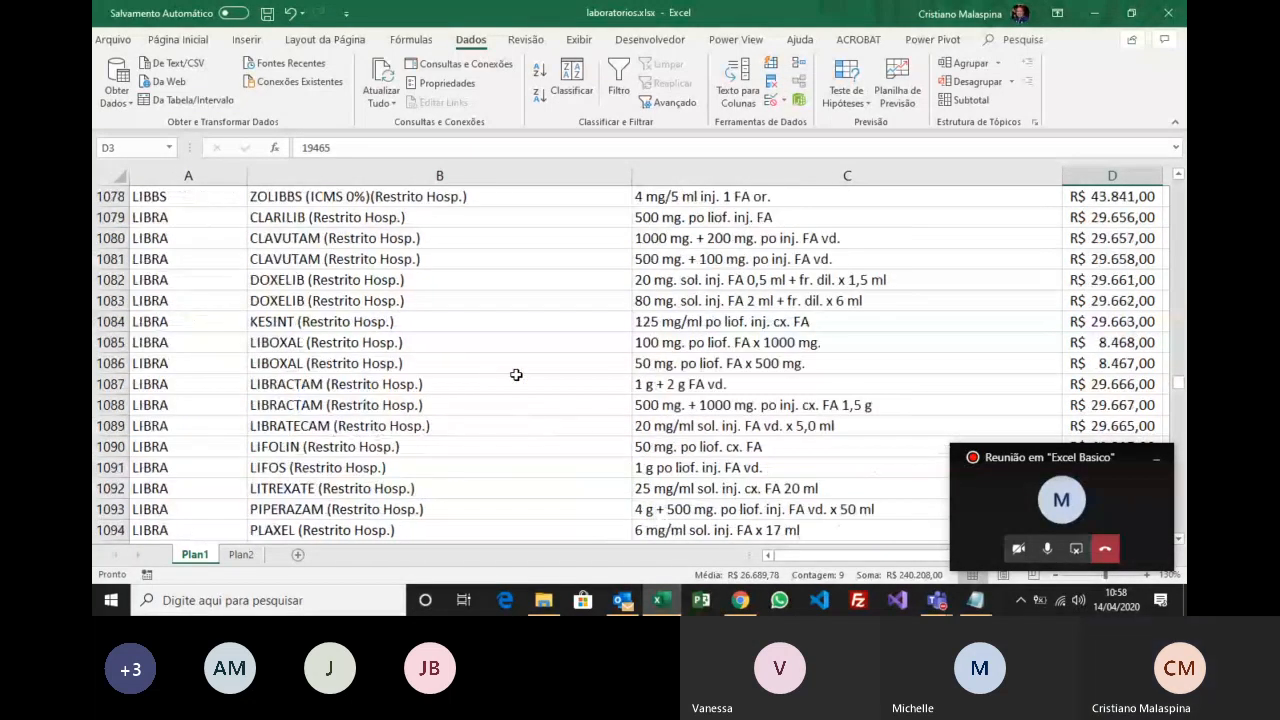
scroll(516, 374, down, 15)
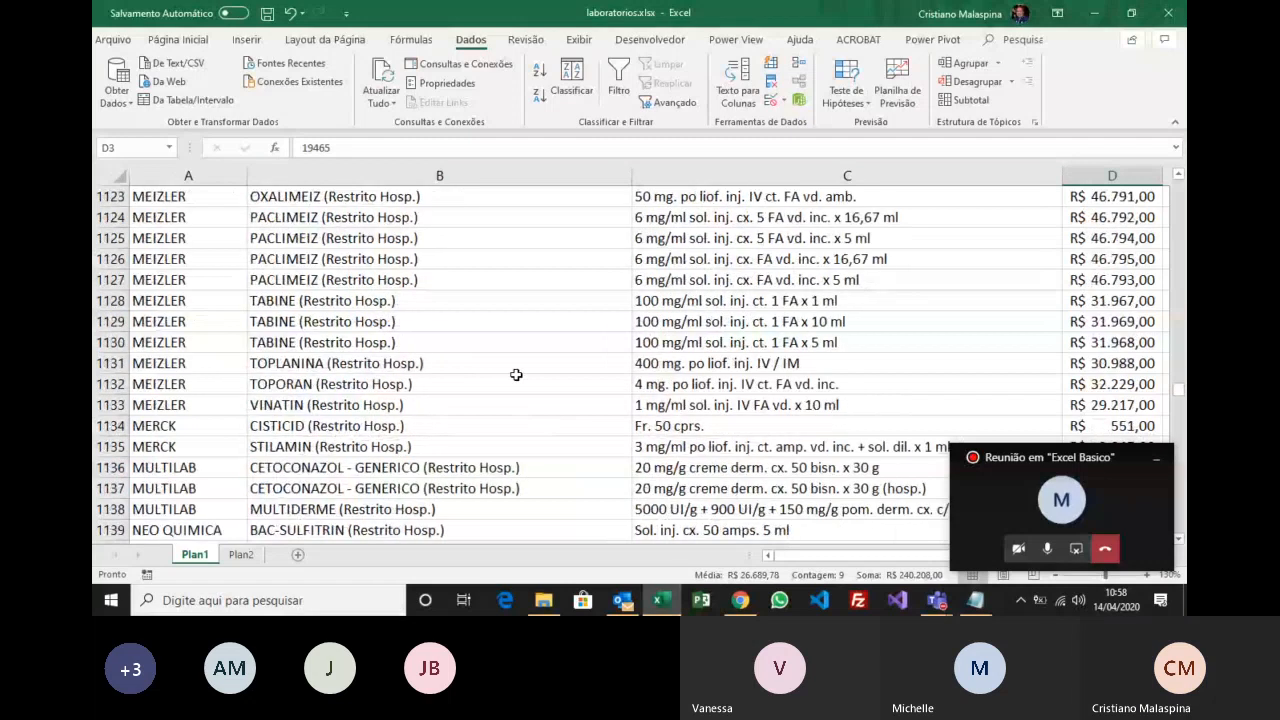
scroll(516, 374, down, 20)
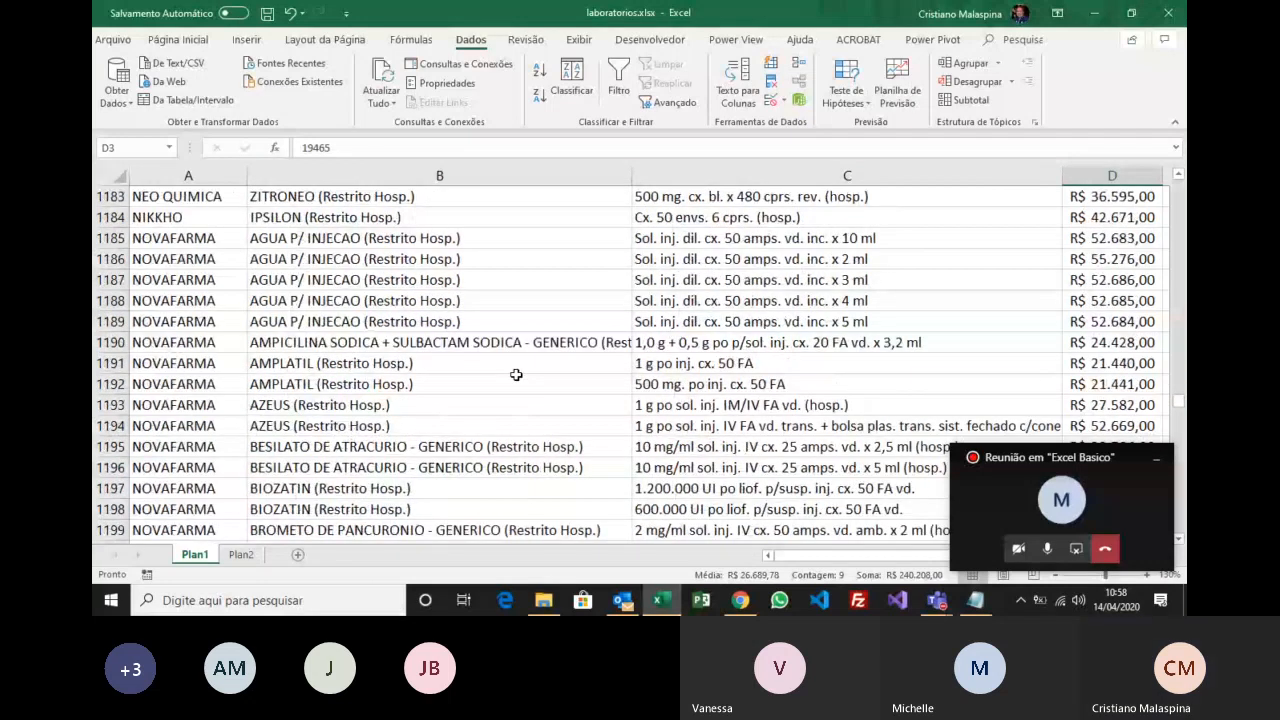
scroll(516, 374, down, 20)
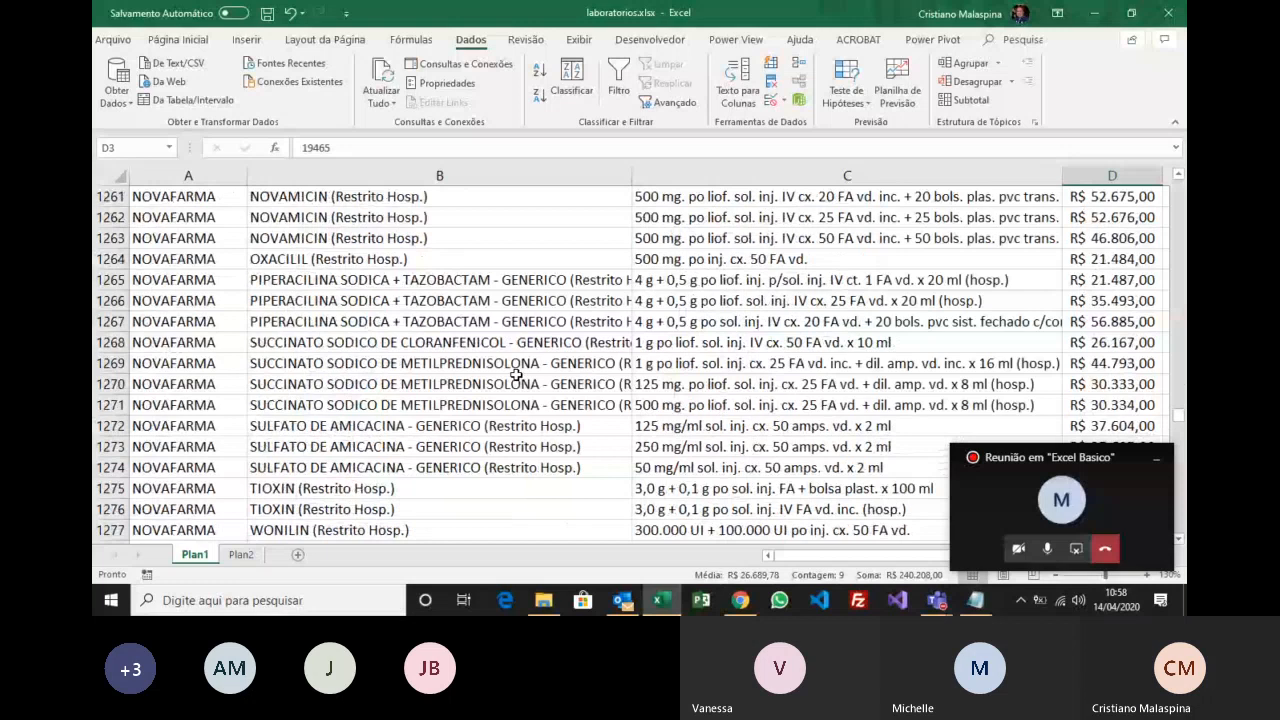
scroll(516, 374, down, 14)
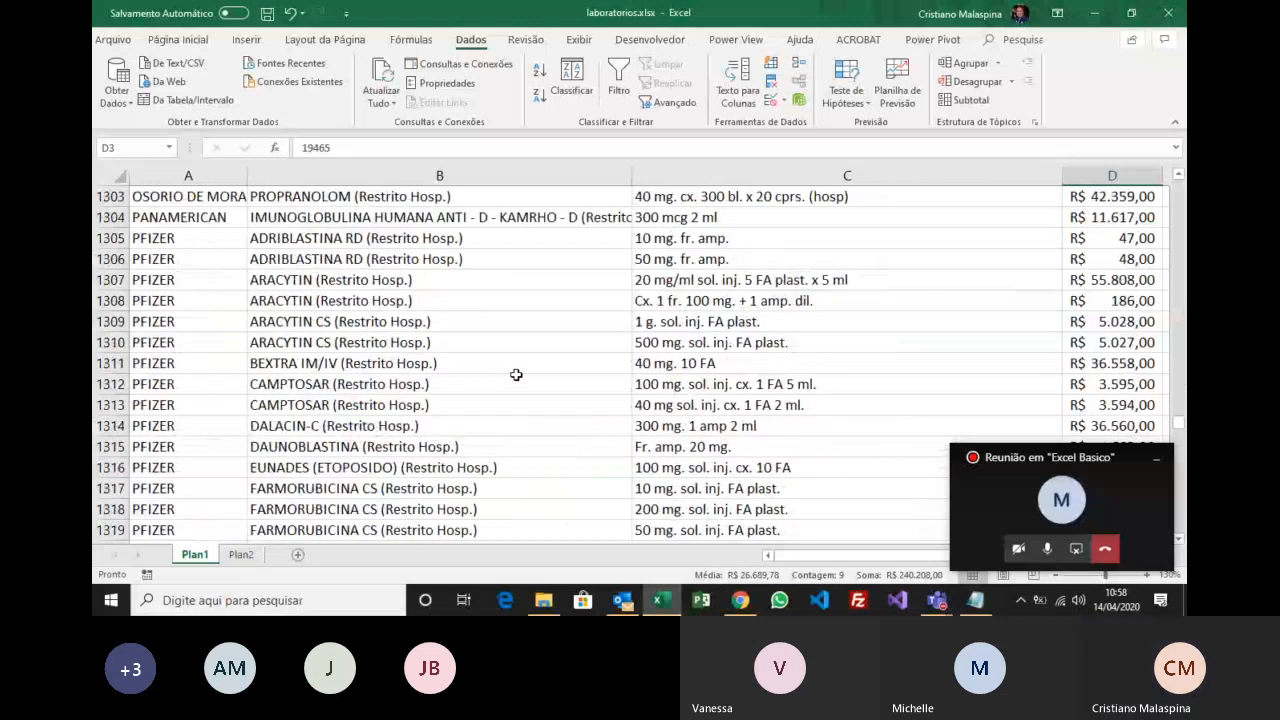
scroll(516, 374, down, 16)
scroll(516, 374, down, 20)
scroll(516, 374, down, 19)
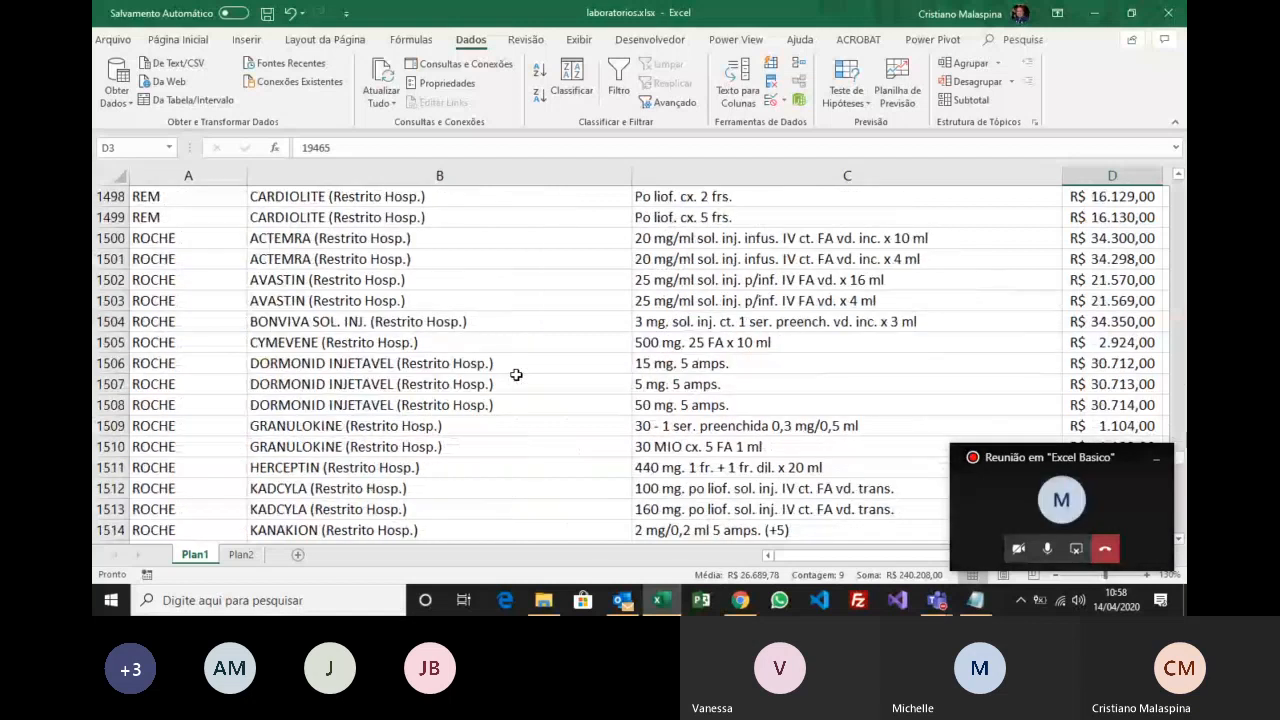
scroll(516, 374, down, 9)
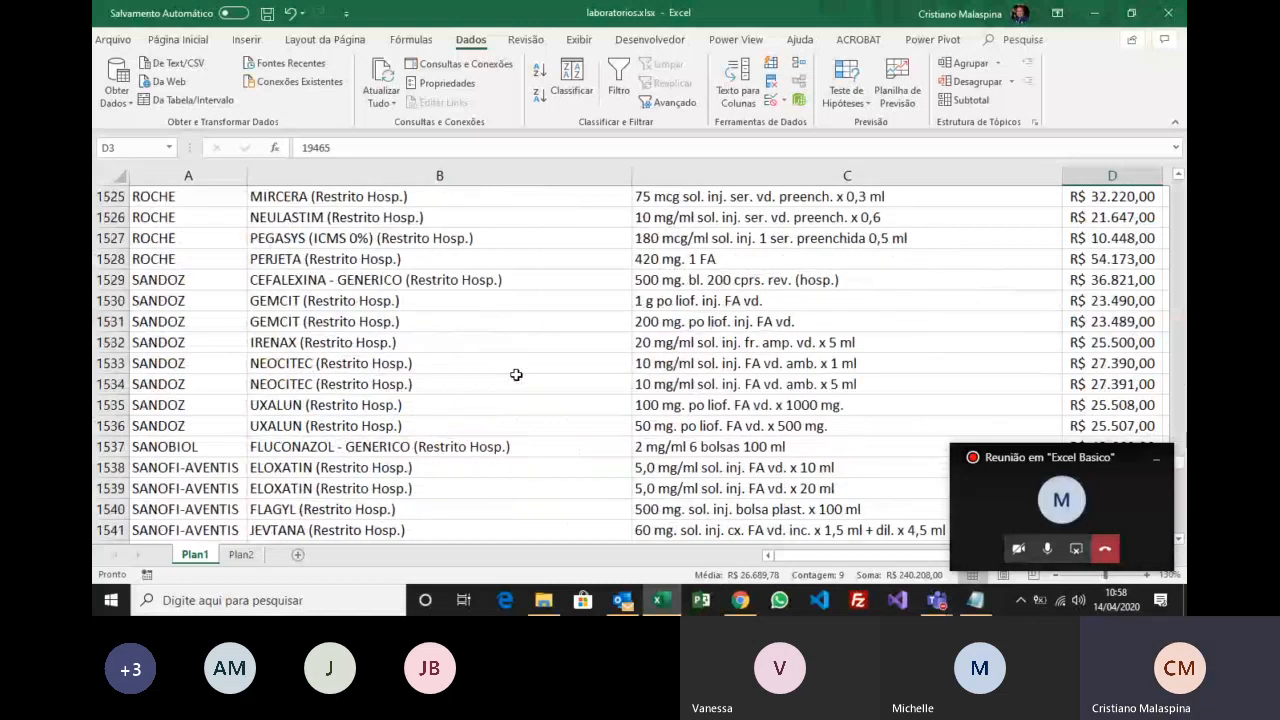
scroll(516, 374, down, 20)
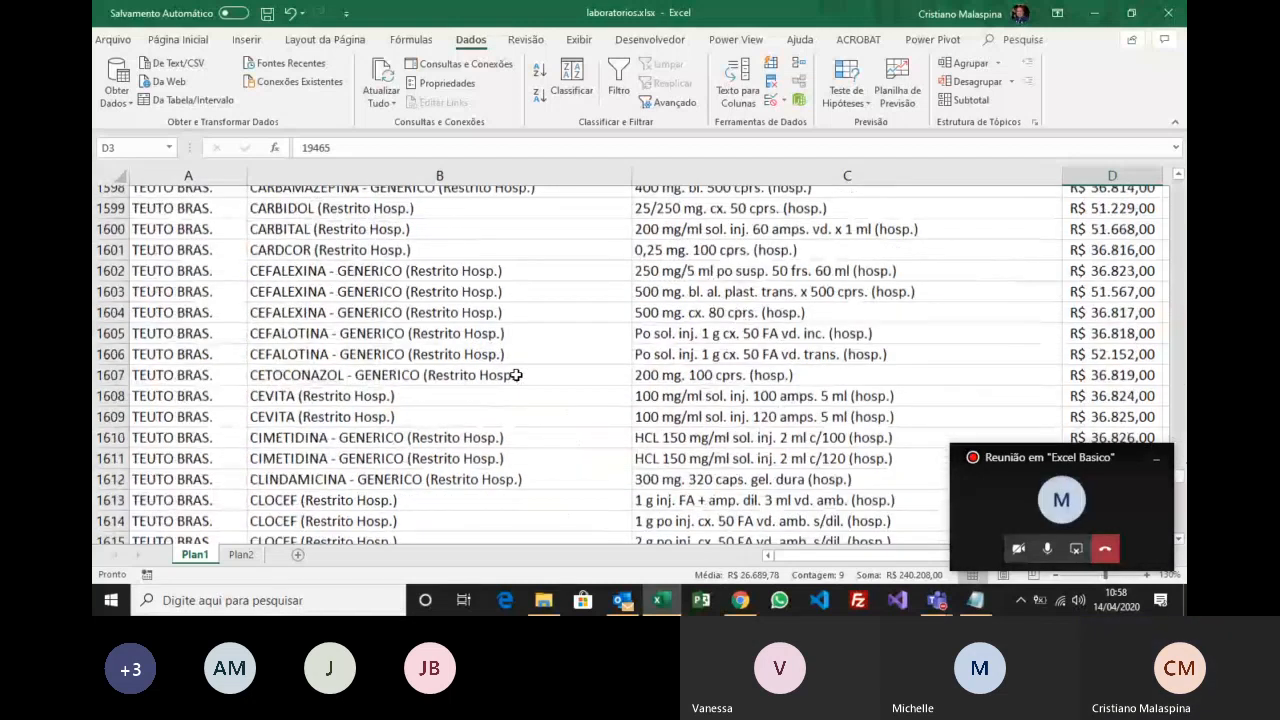
scroll(516, 374, down, 20)
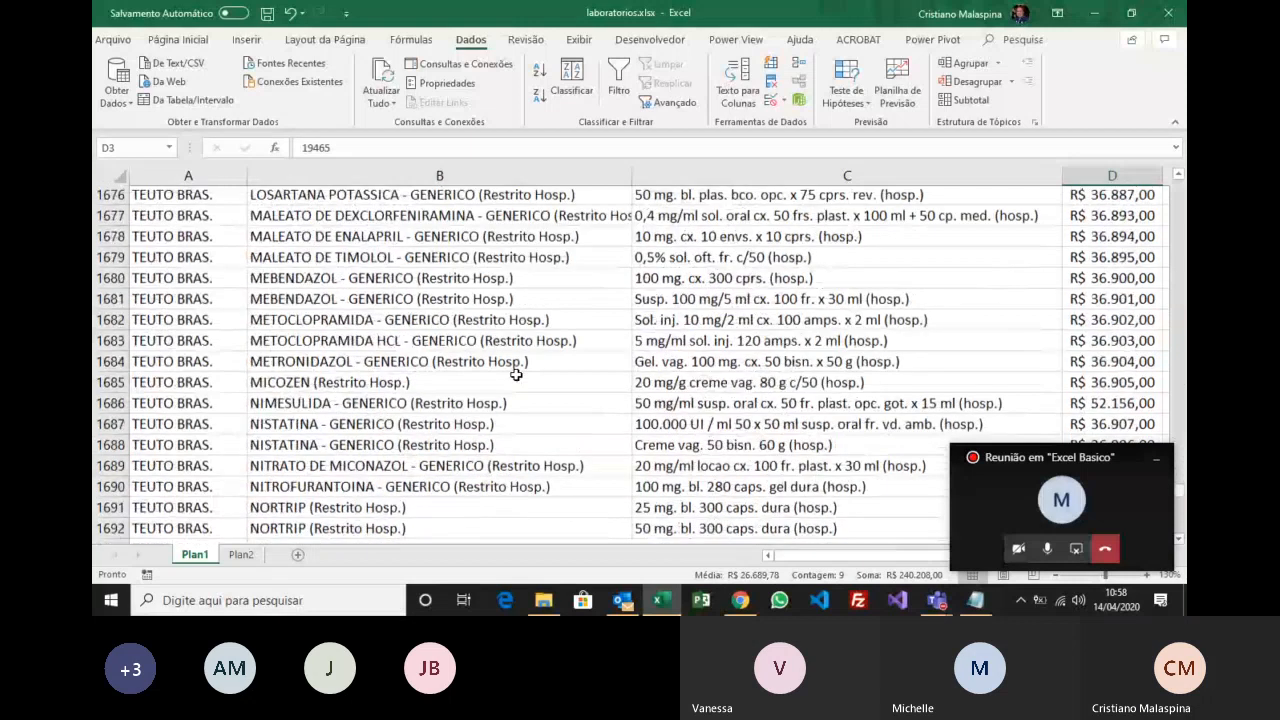
scroll(516, 374, down, 20)
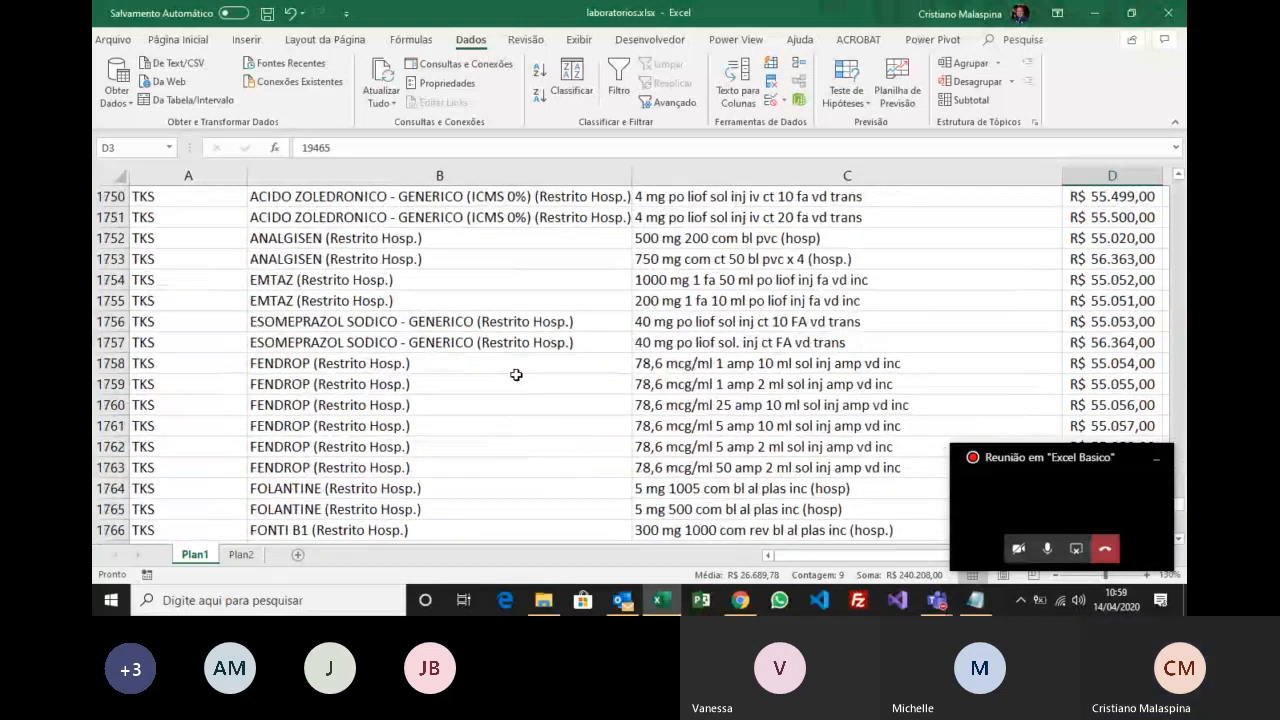
scroll(516, 374, down, 20)
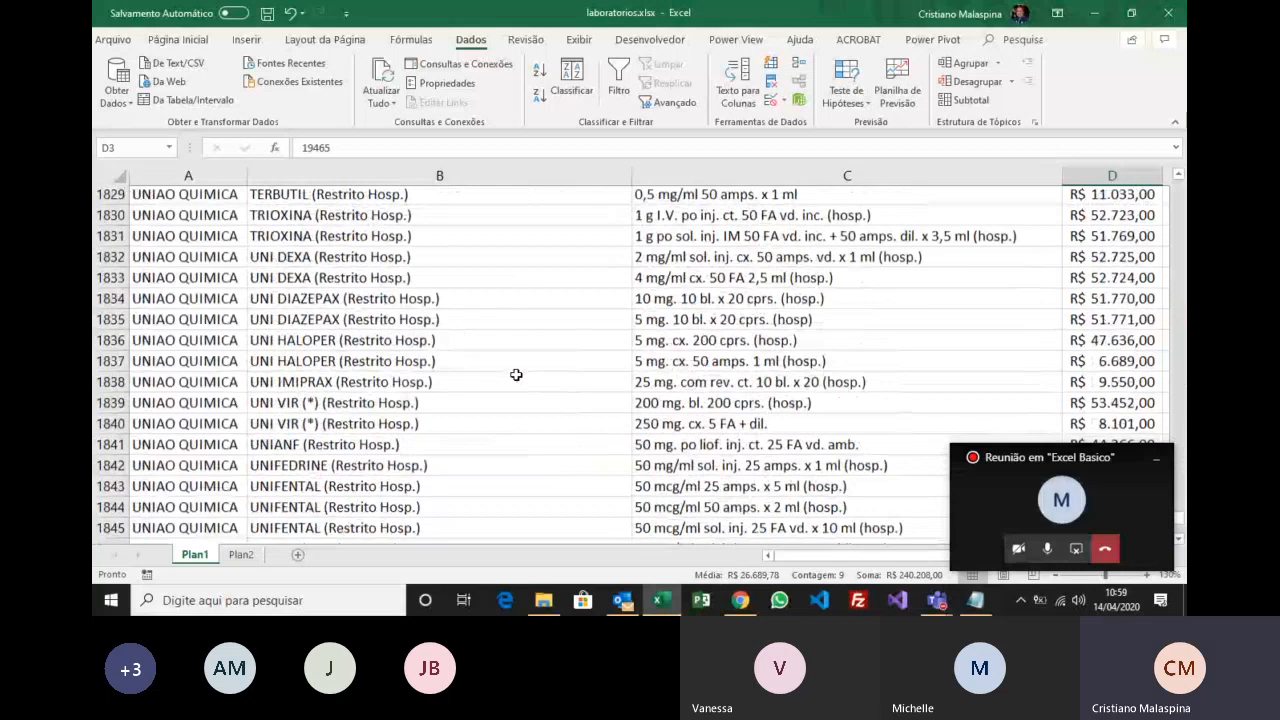
scroll(516, 374, down, 5)
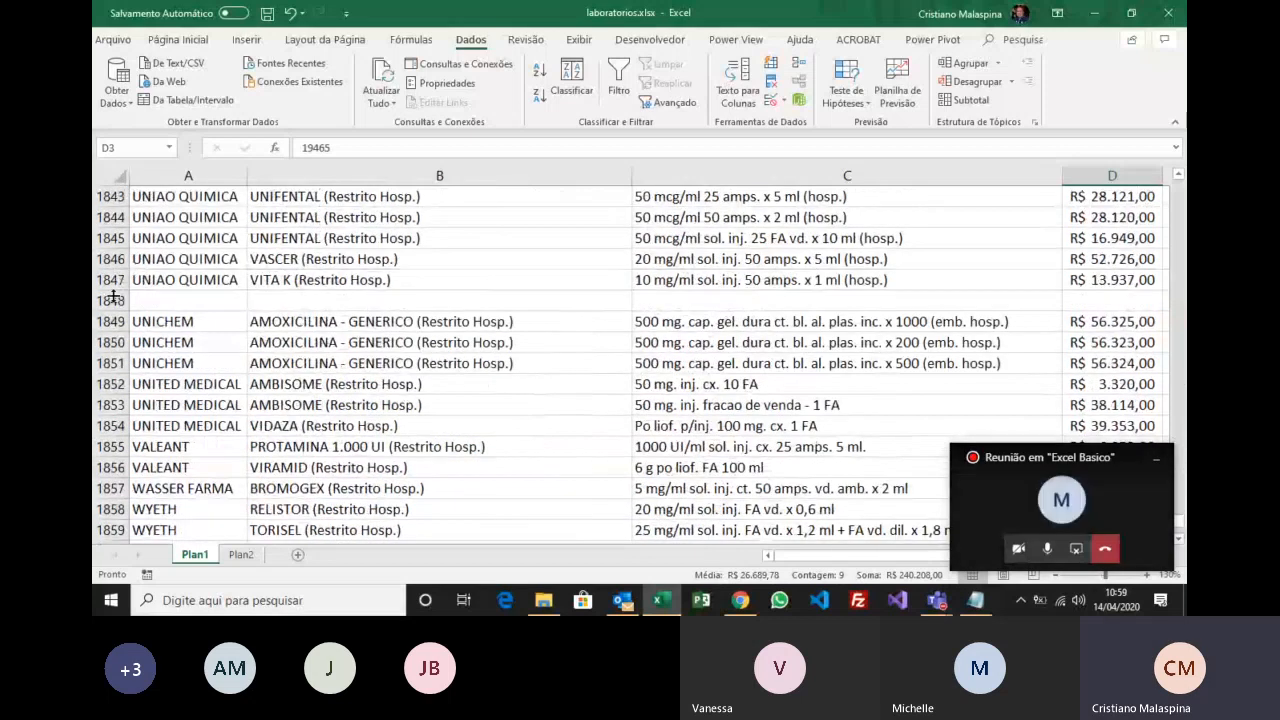
Delete the blank row 1848 between UNIAO QUIMICA and UNICHEM on Plan1 and save the workbook.
click(103, 300)
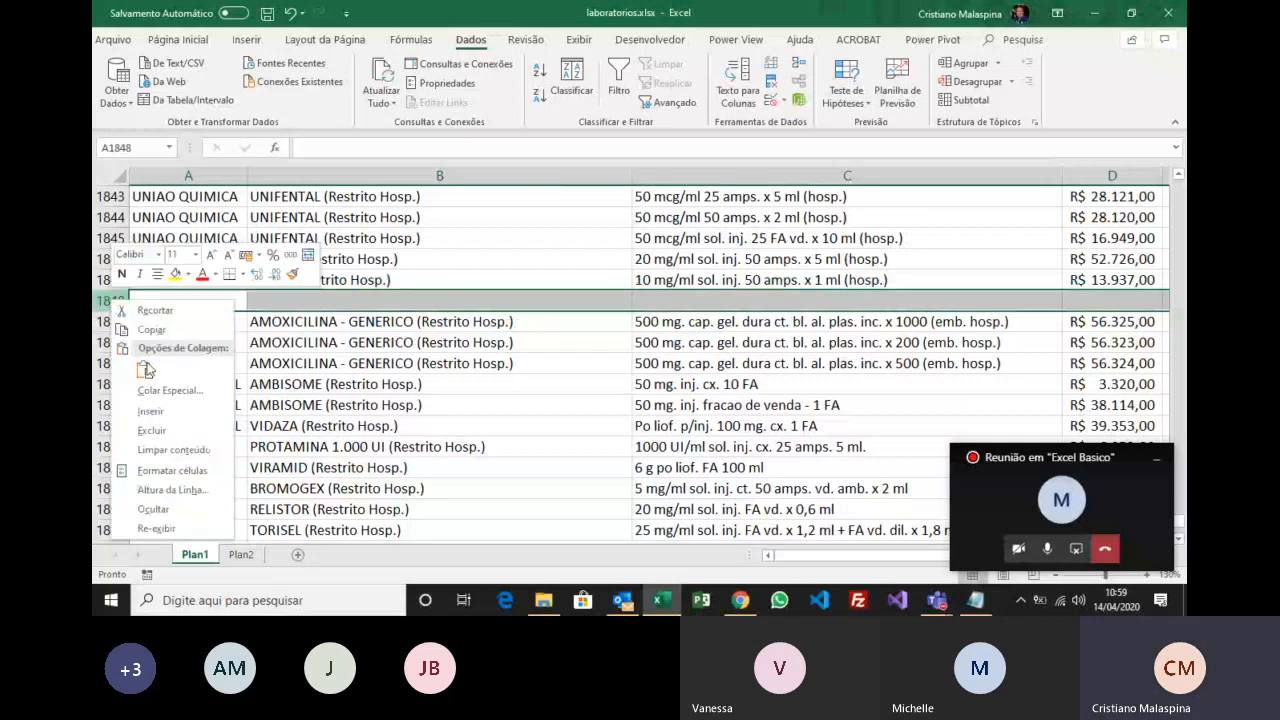
click(152, 430)
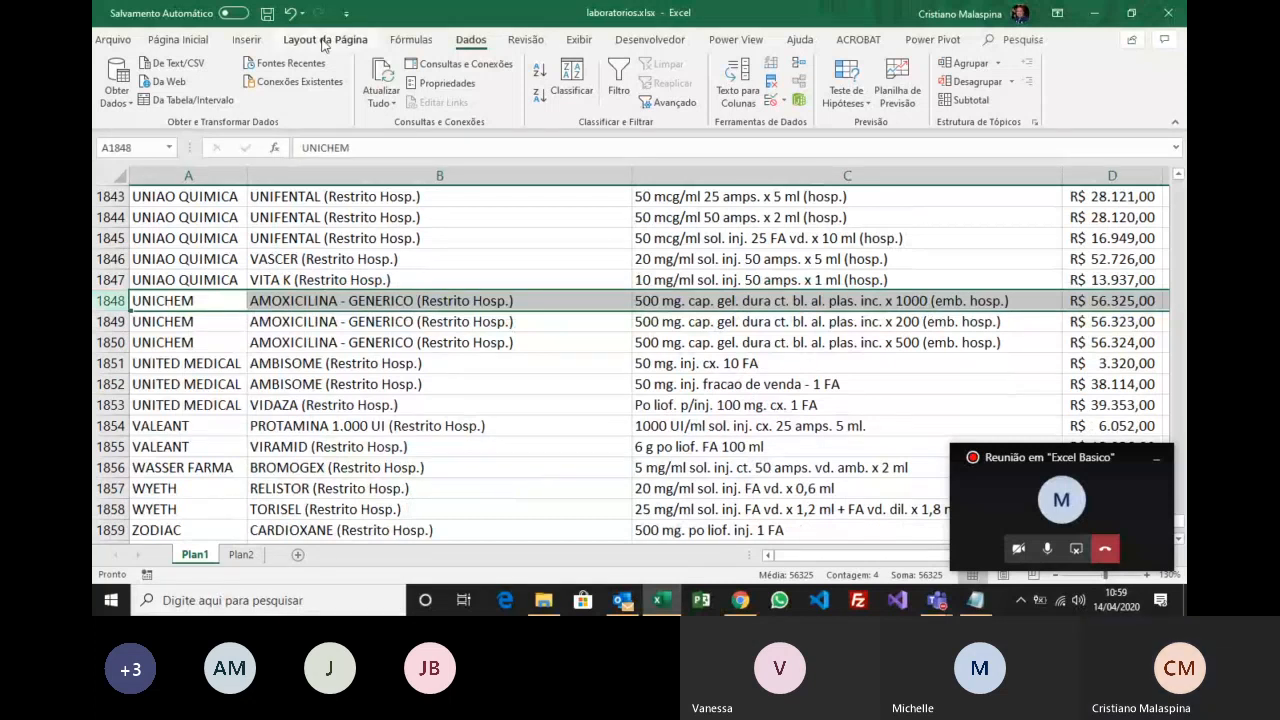
click(267, 14)
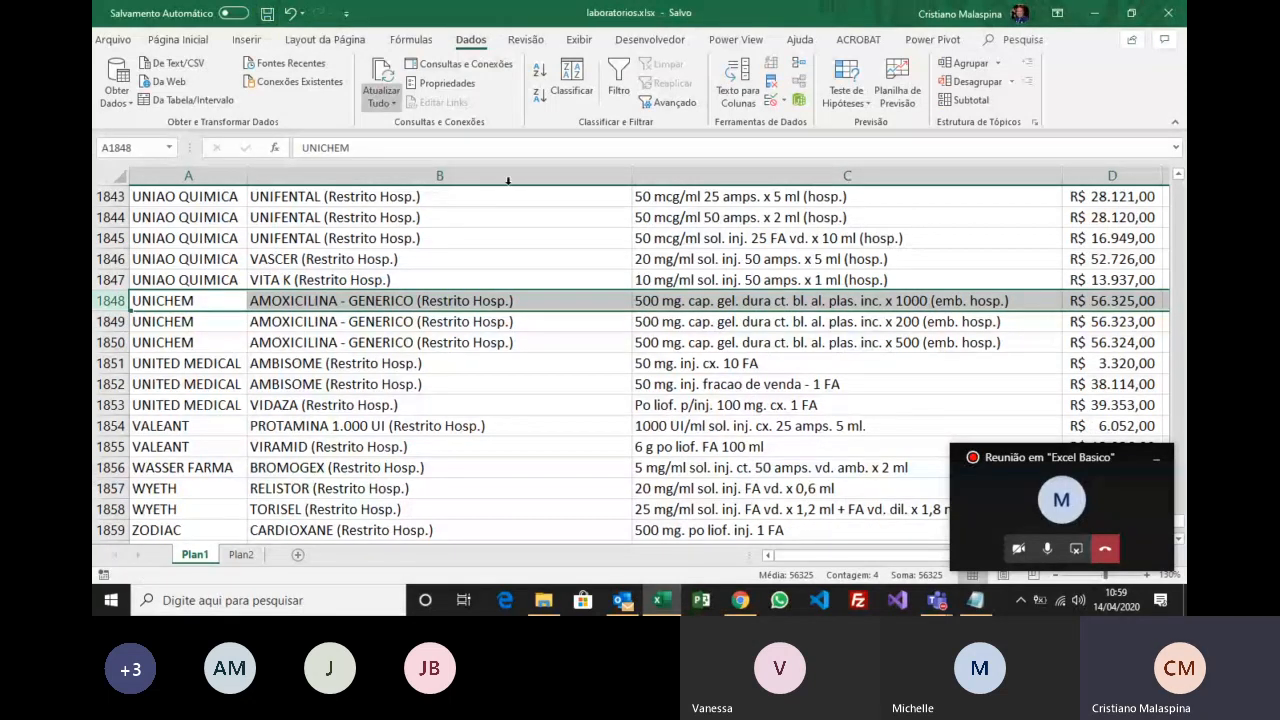
Check where the Plan1 medicine list ends and return to its MED_DESC heading in B2.
scroll(843, 411, down, 16)
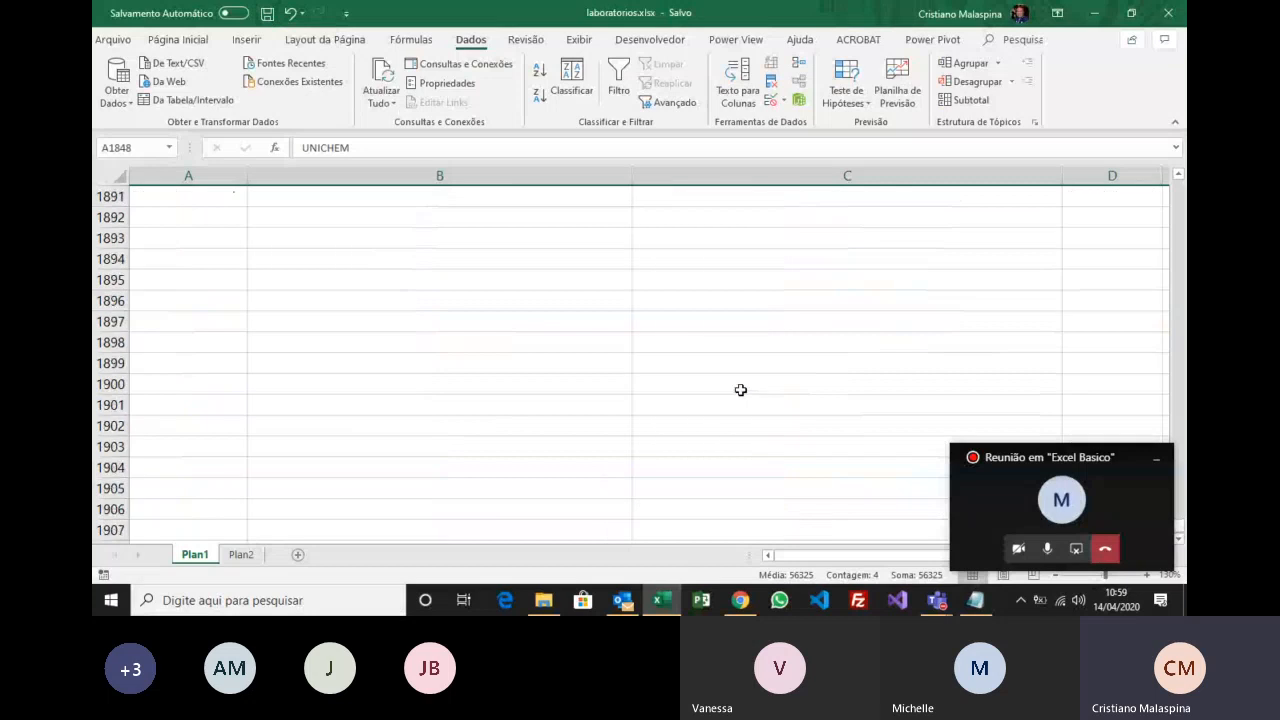
scroll(745, 390, up, 5)
click(608, 362)
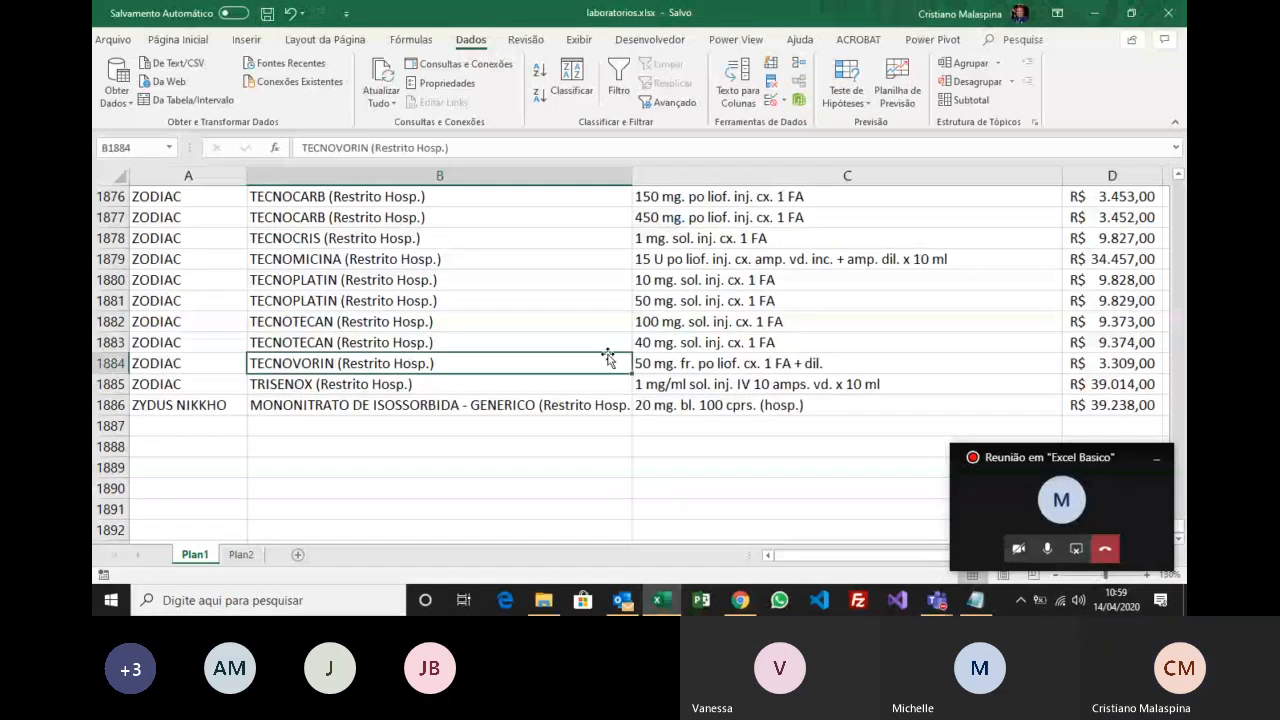
key(ctrl+Up)
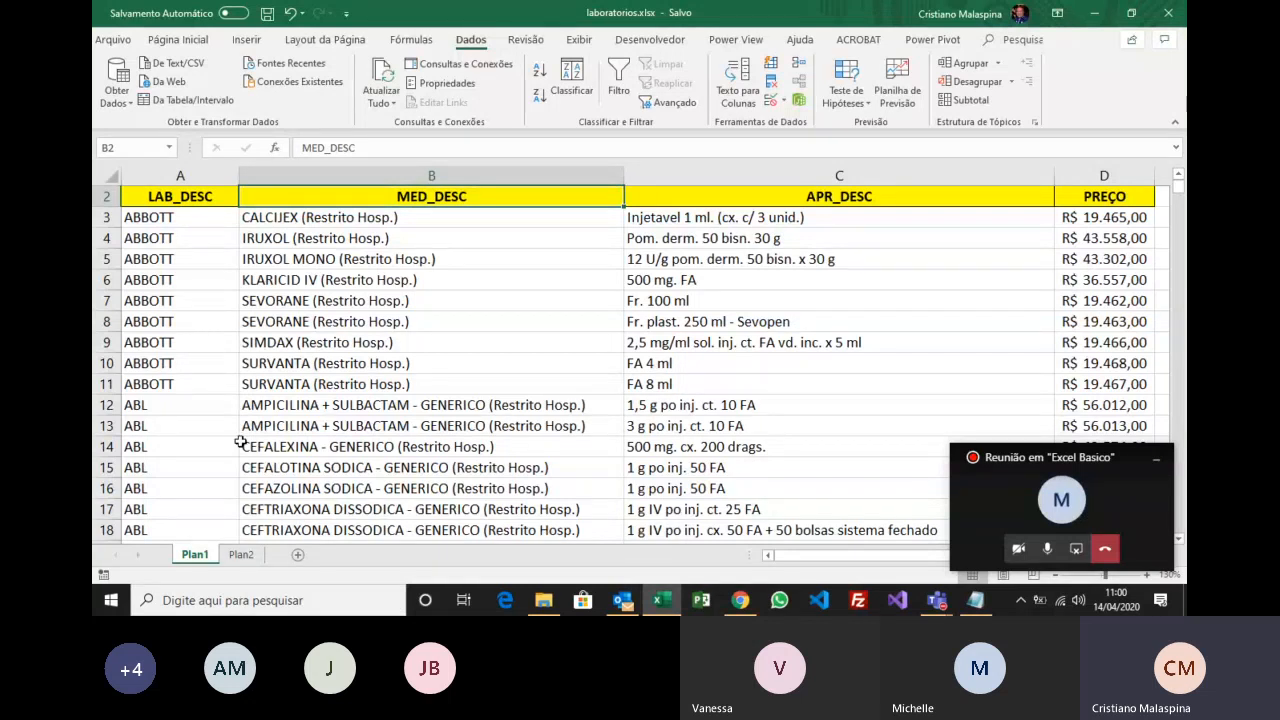
Review the RESUMO table on Plan2 and select the first ABBOTT cell, A3, in the Plan1 list.
click(241, 554)
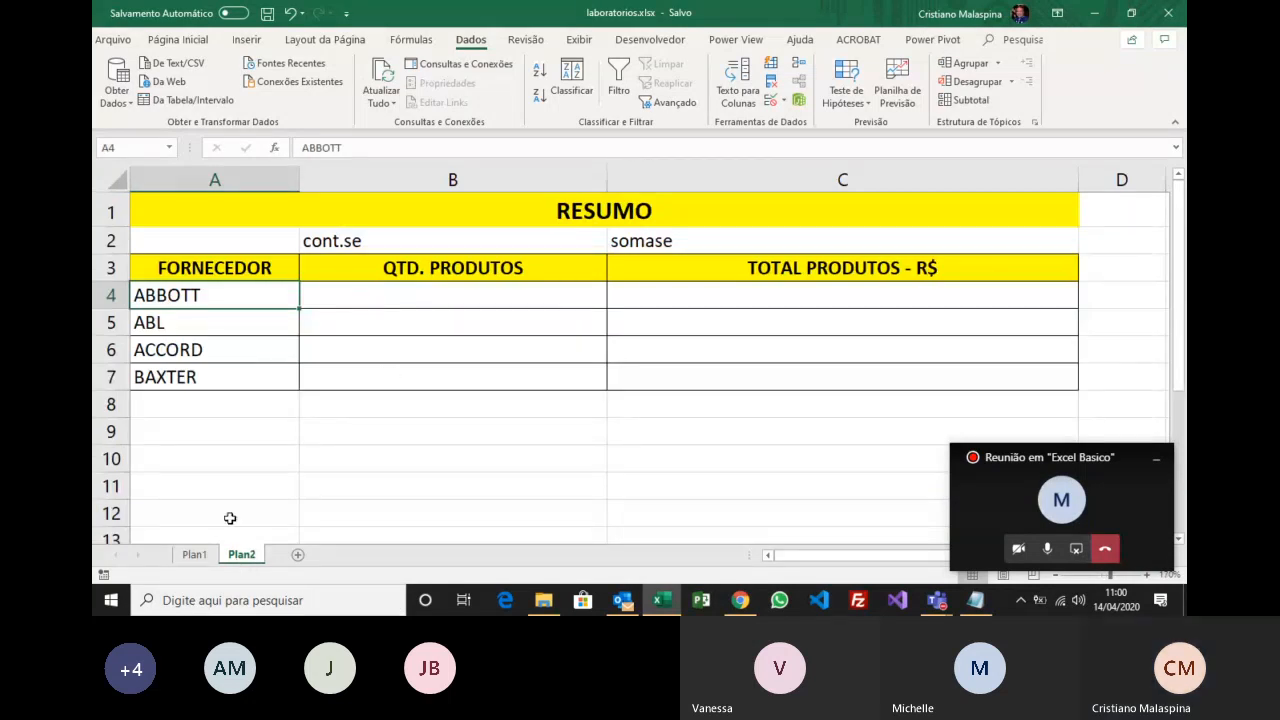
click(194, 554)
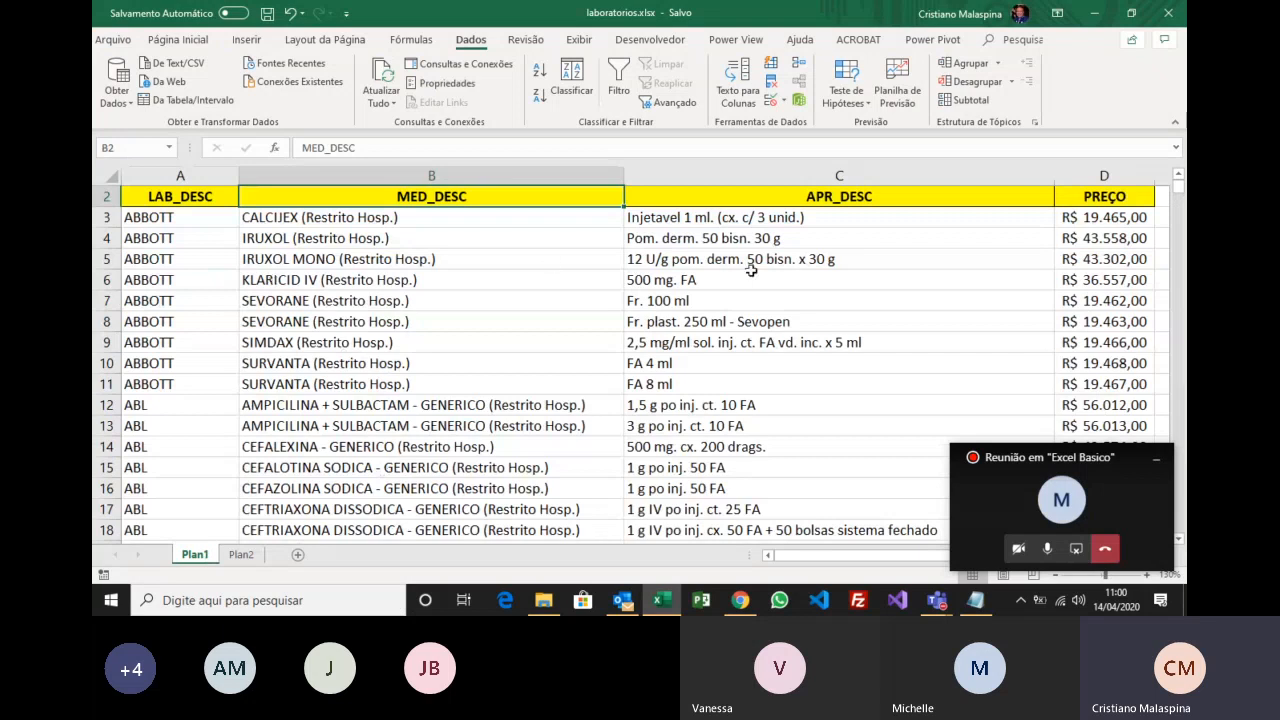
click(177, 219)
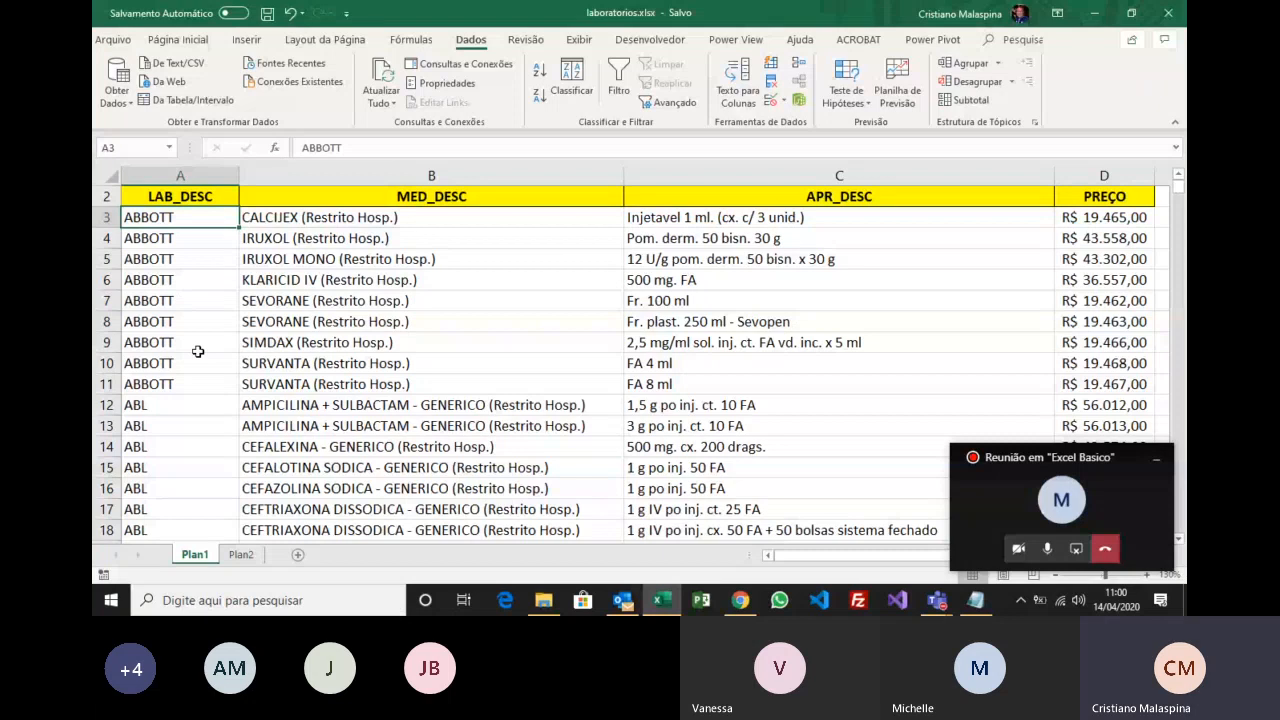
click(241, 554)
click(429, 299)
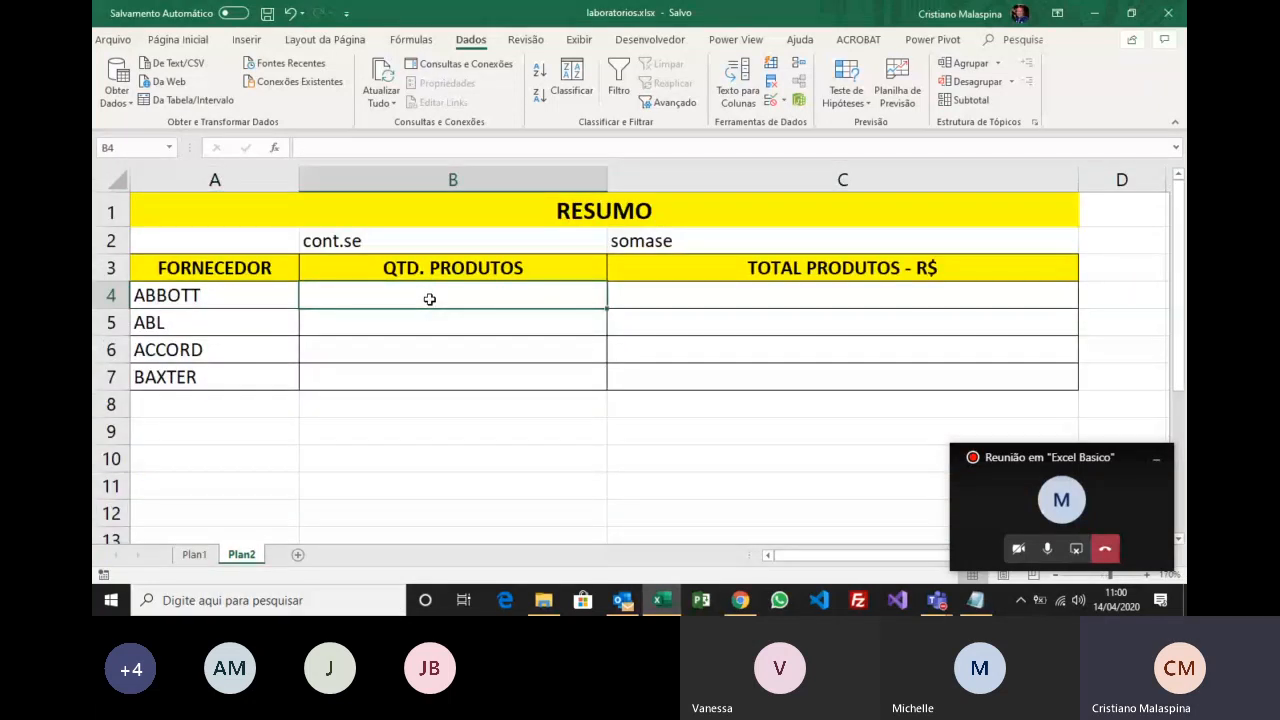
text(=cont.se)
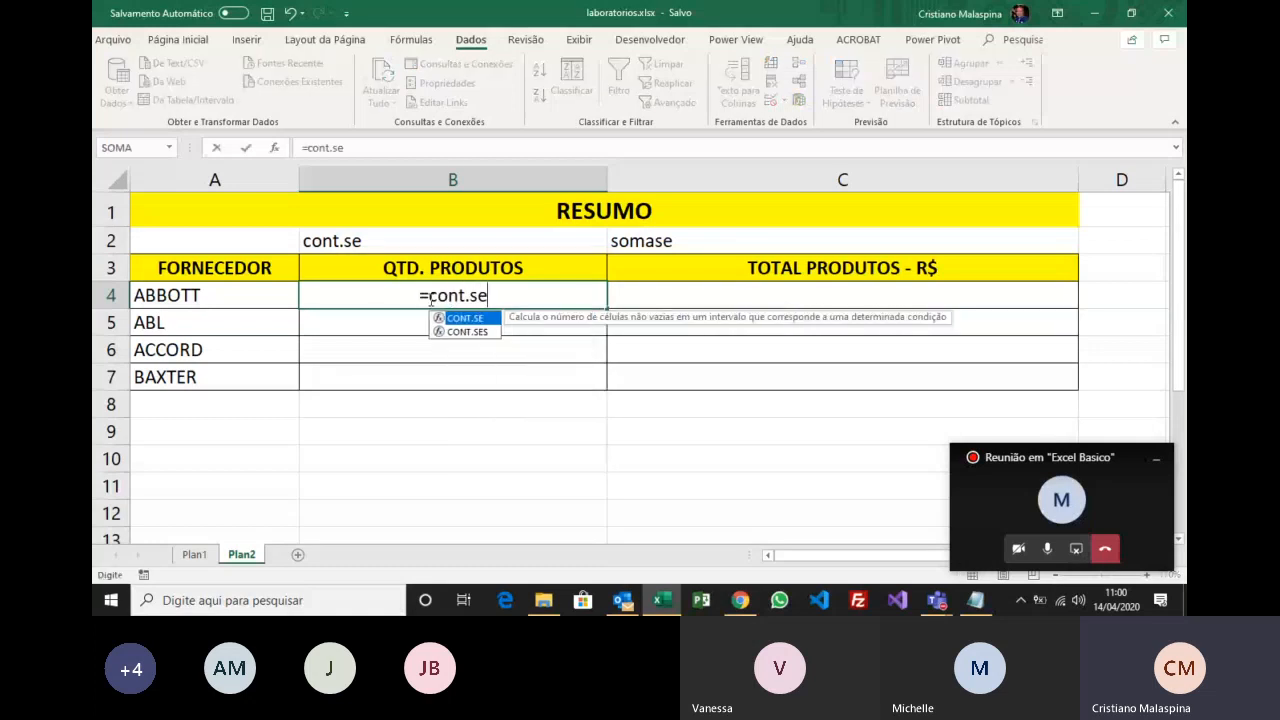
key(Tab)
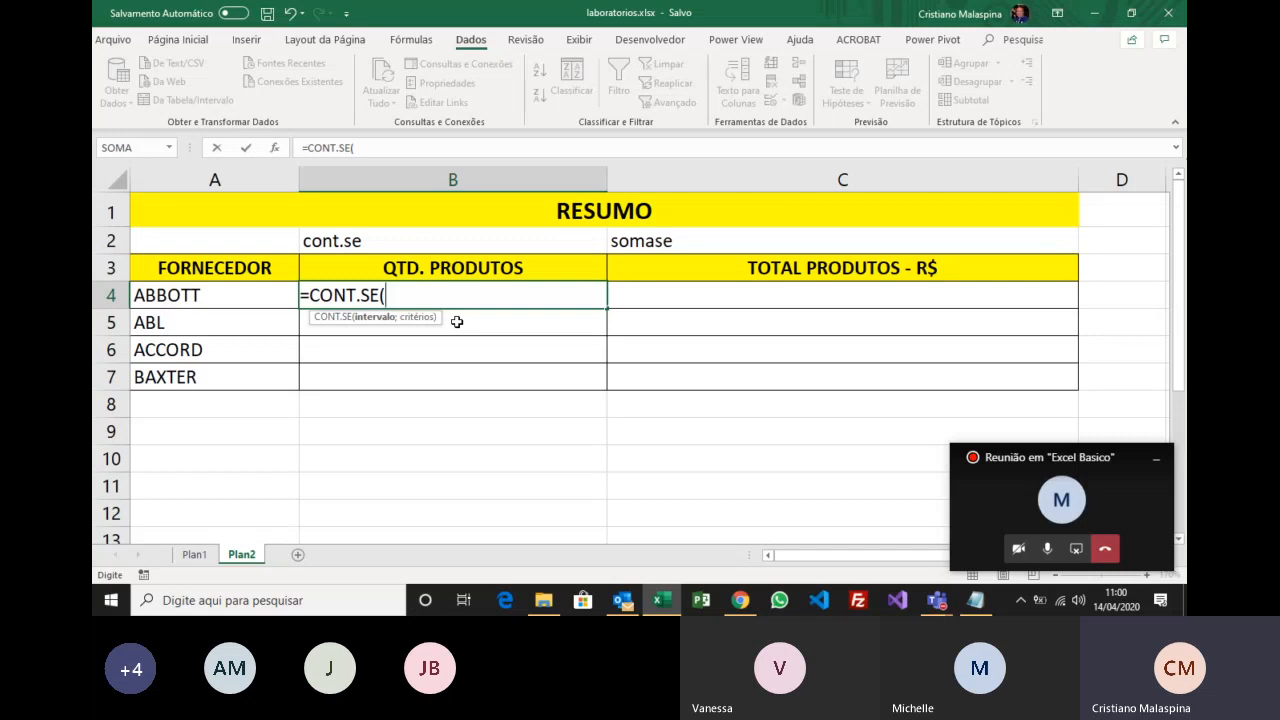
key(Escape)
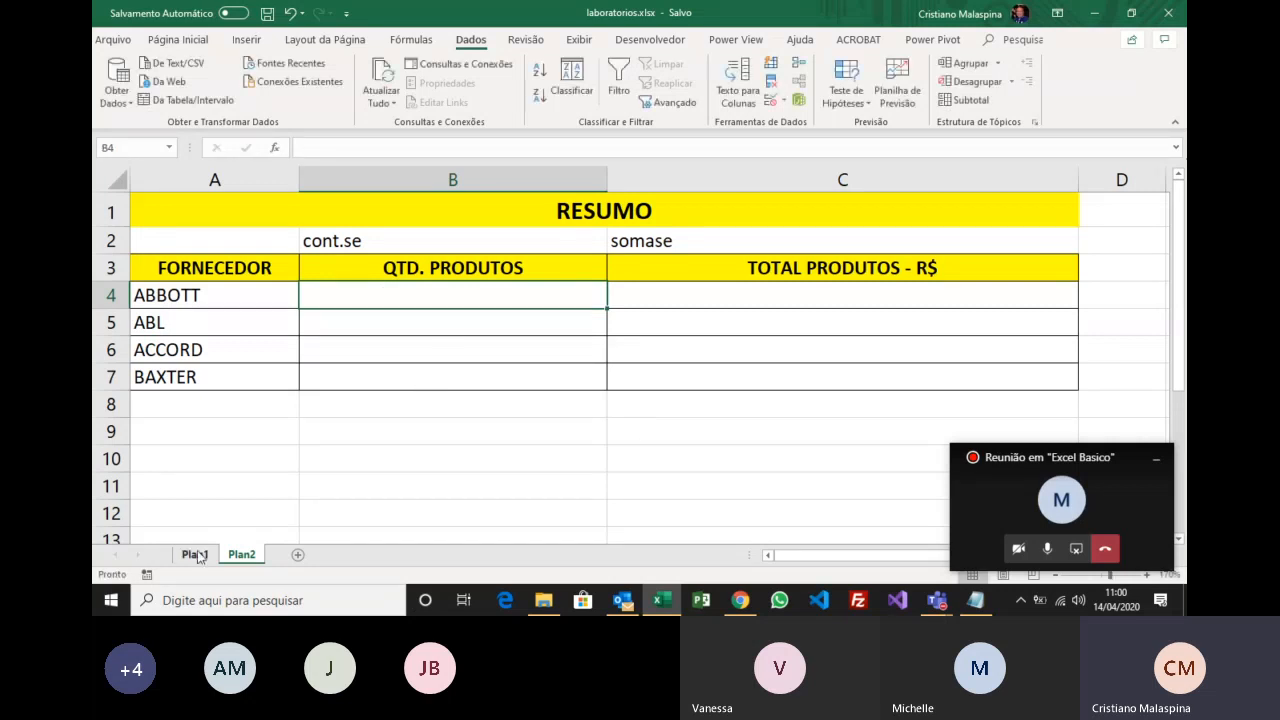
click(195, 555)
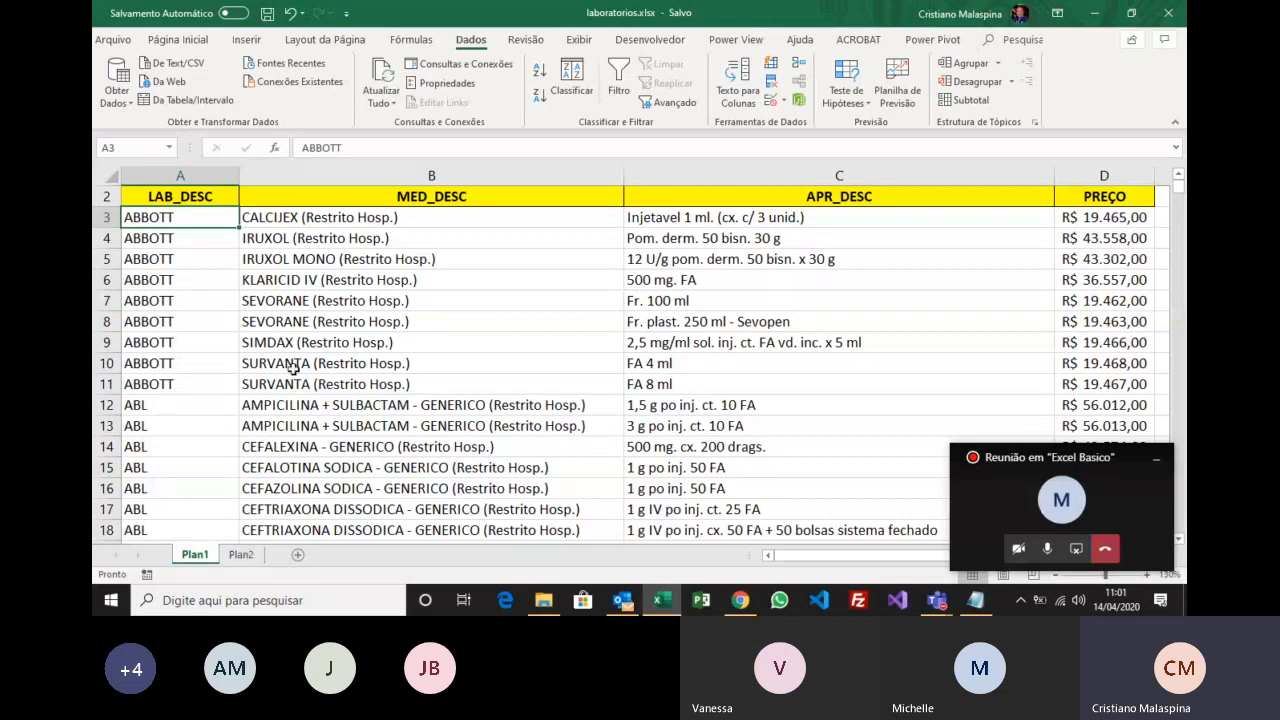
Define the workbook-scoped name Fornecedor for the supplier cells A3:A1886 on Plan1.
click(411, 39)
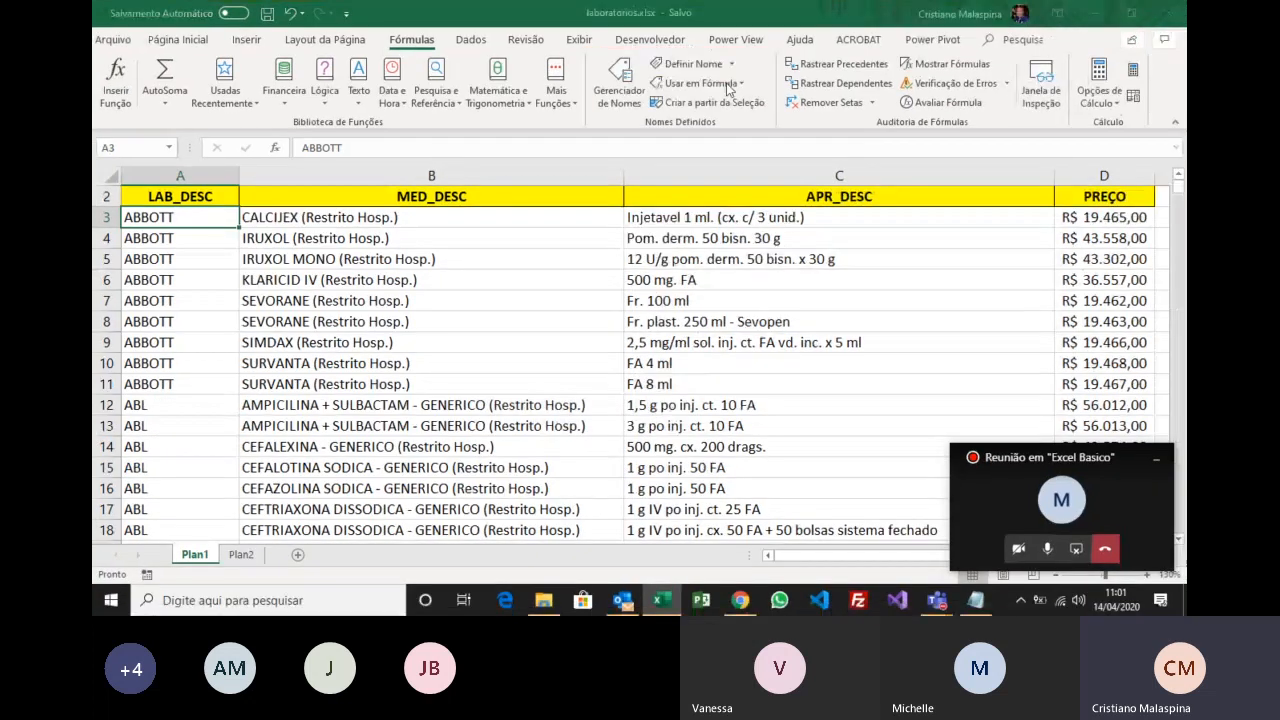
click(701, 65)
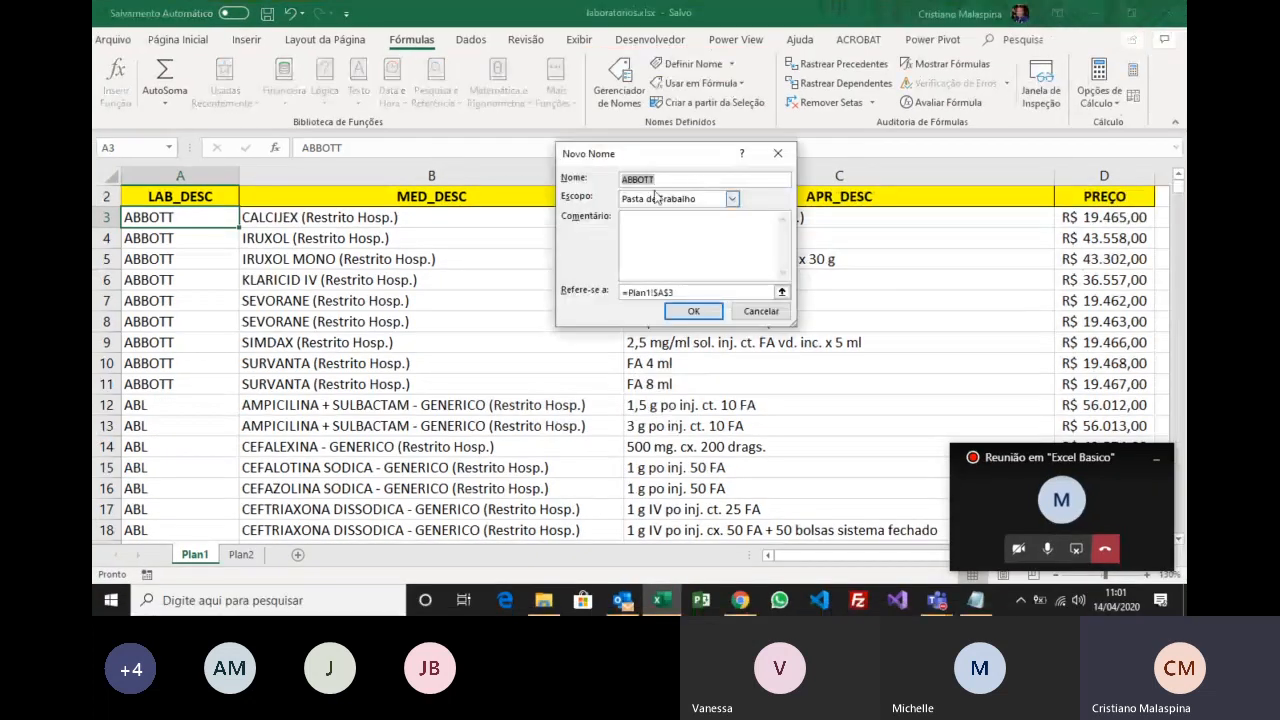
text(Fornecedor)
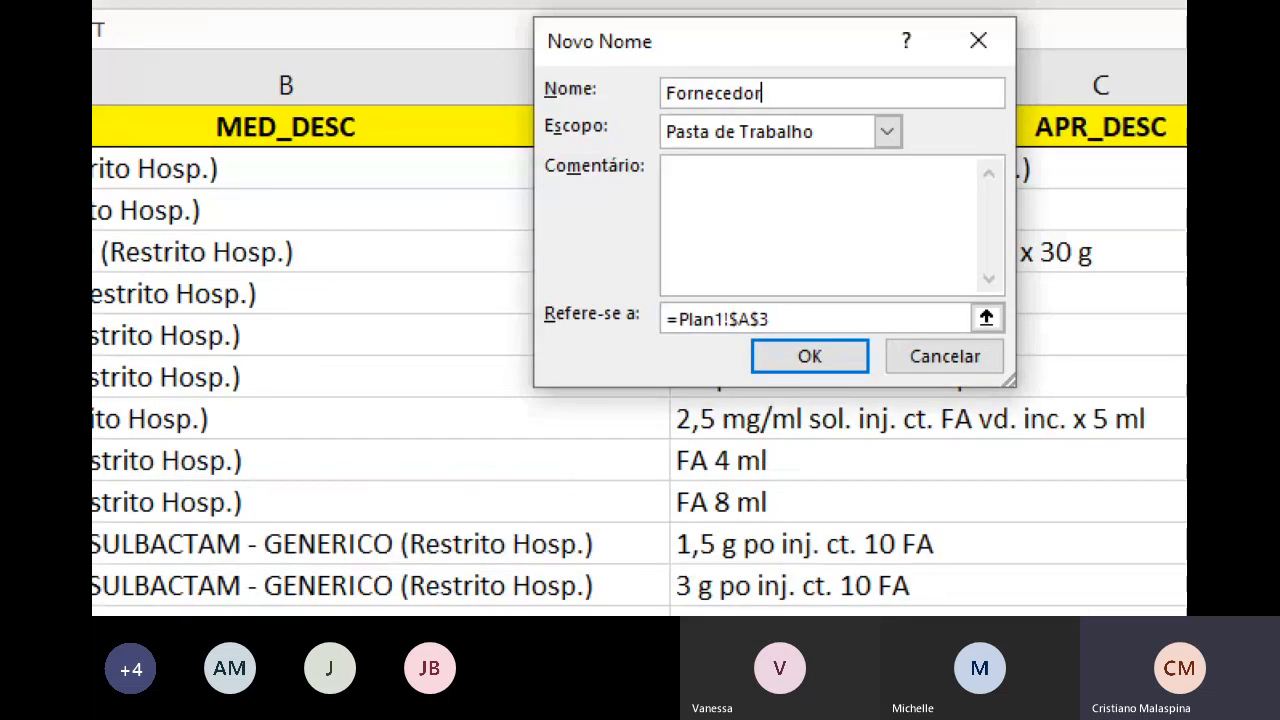
click(208, 220)
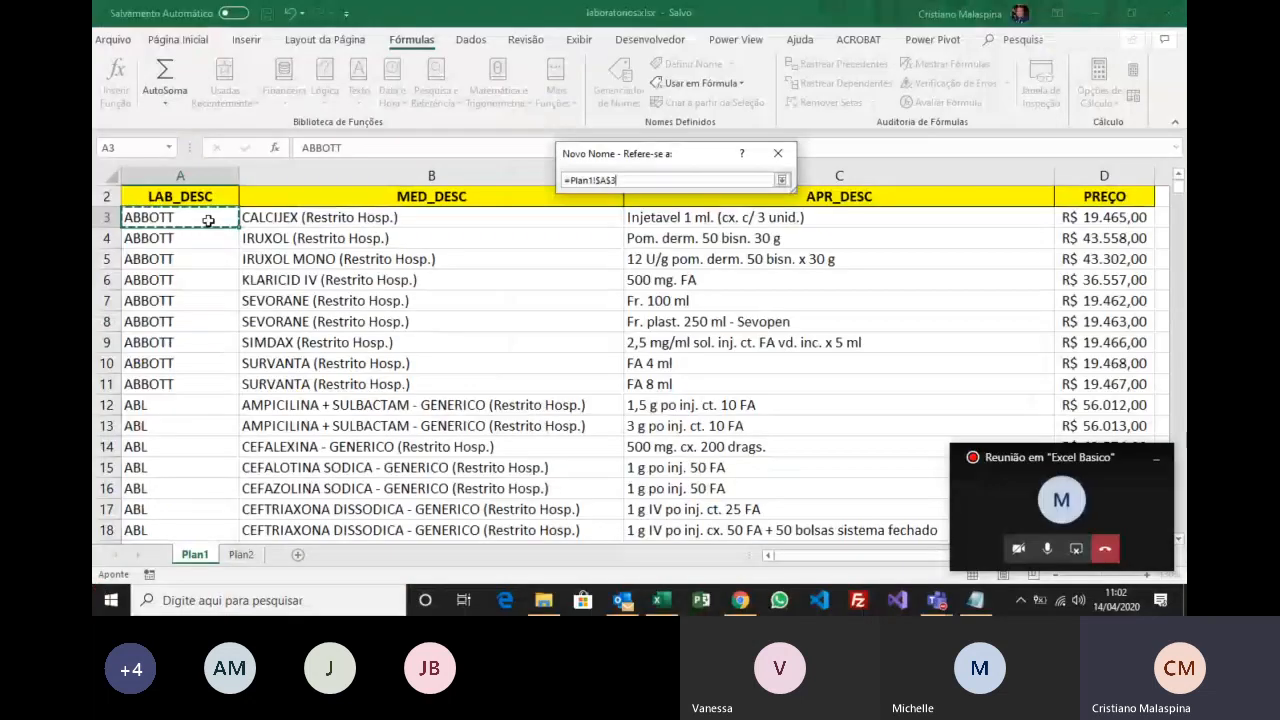
key(ctrl+shift+Down)
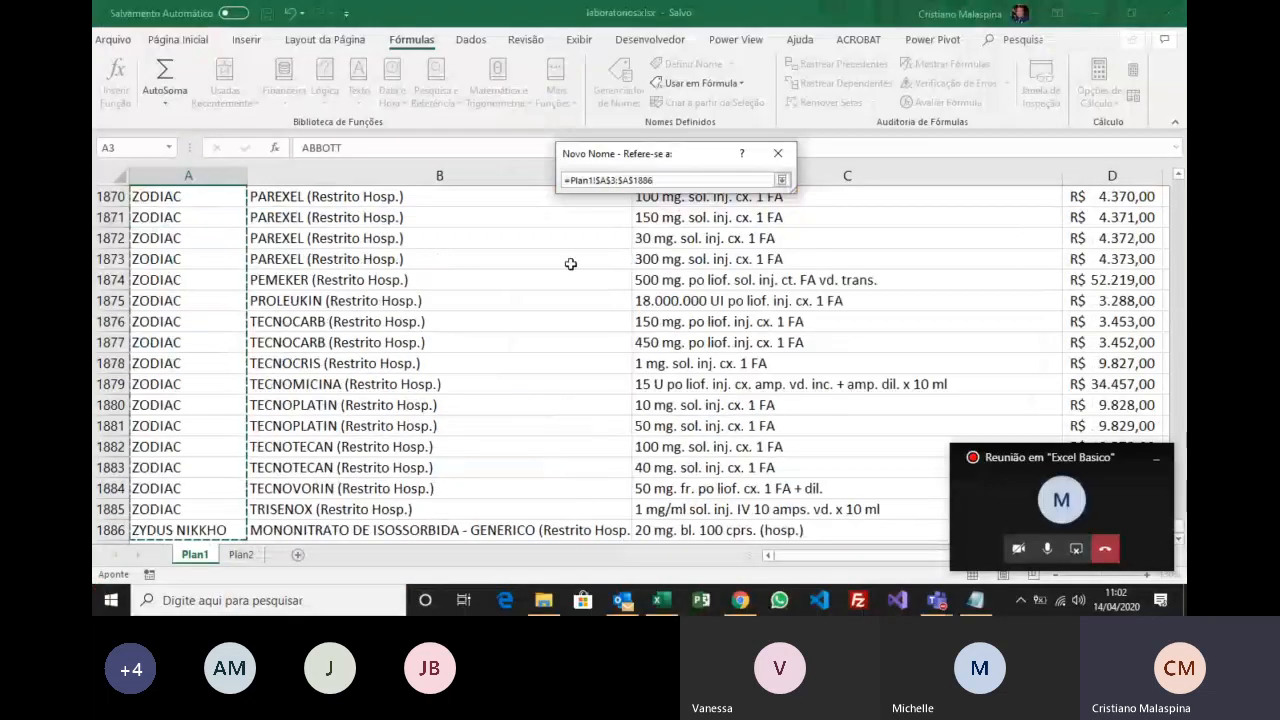
click(783, 180)
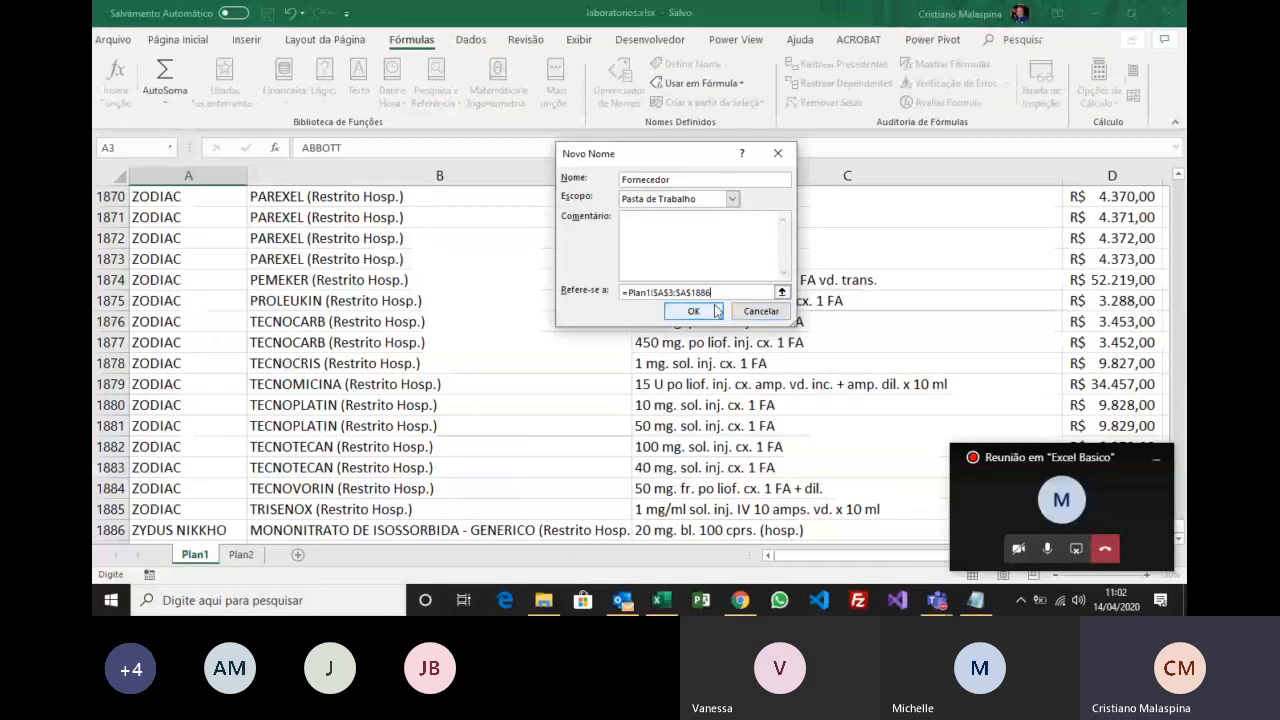
click(706, 316)
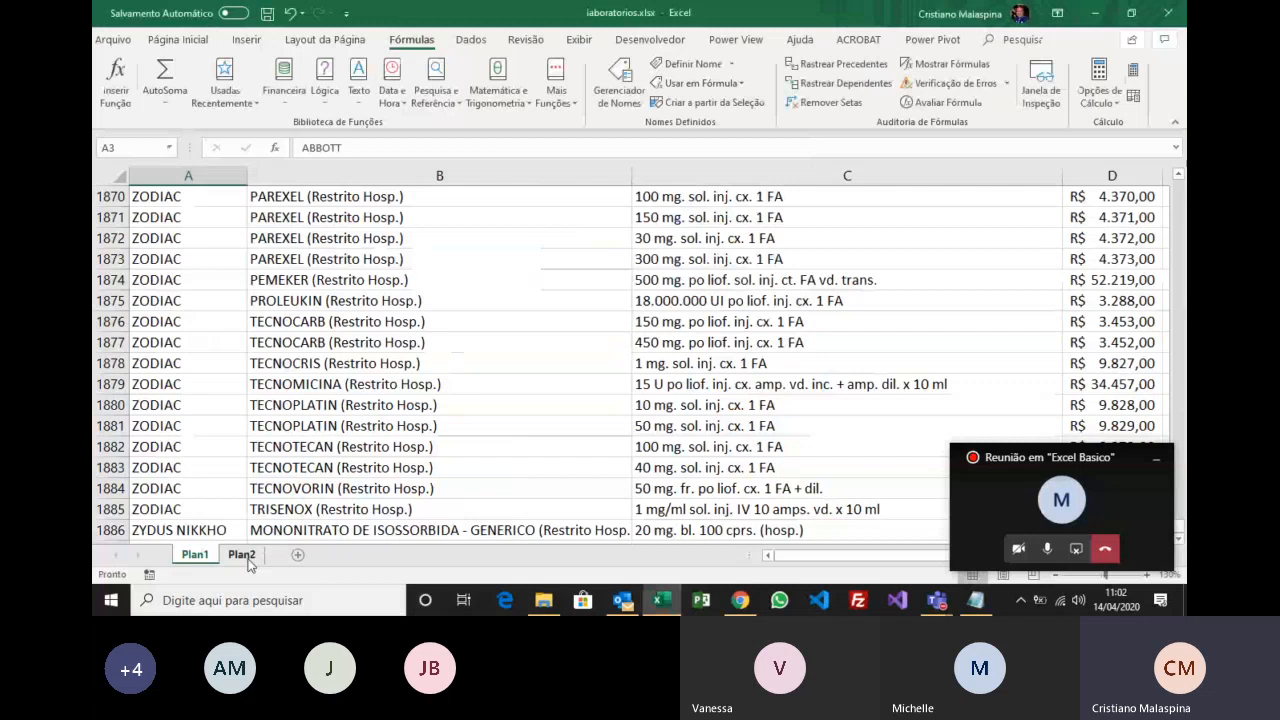
Count the ABBOTT products in B4 of the Plan2 RESUMO table with =CONT.SE(Fornecedor;A4).
click(241, 555)
click(348, 287)
text(=cont.)
key(Down)
key(Tab)
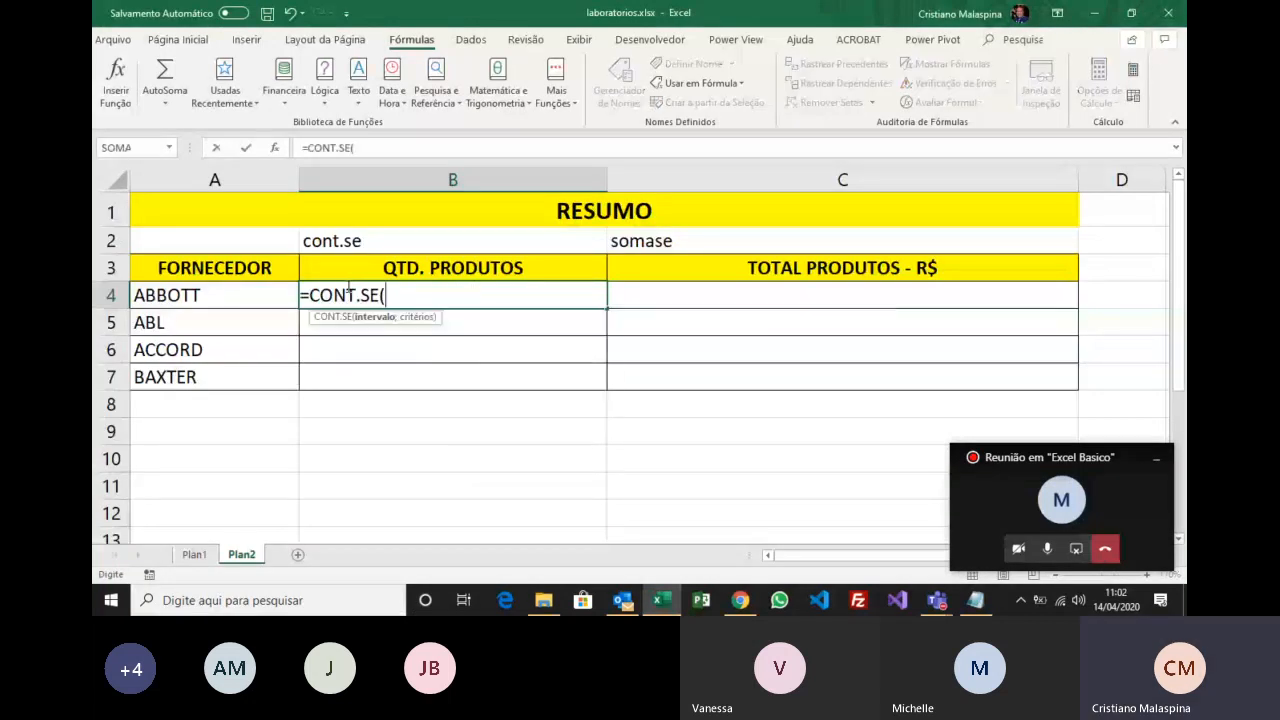
text(f)
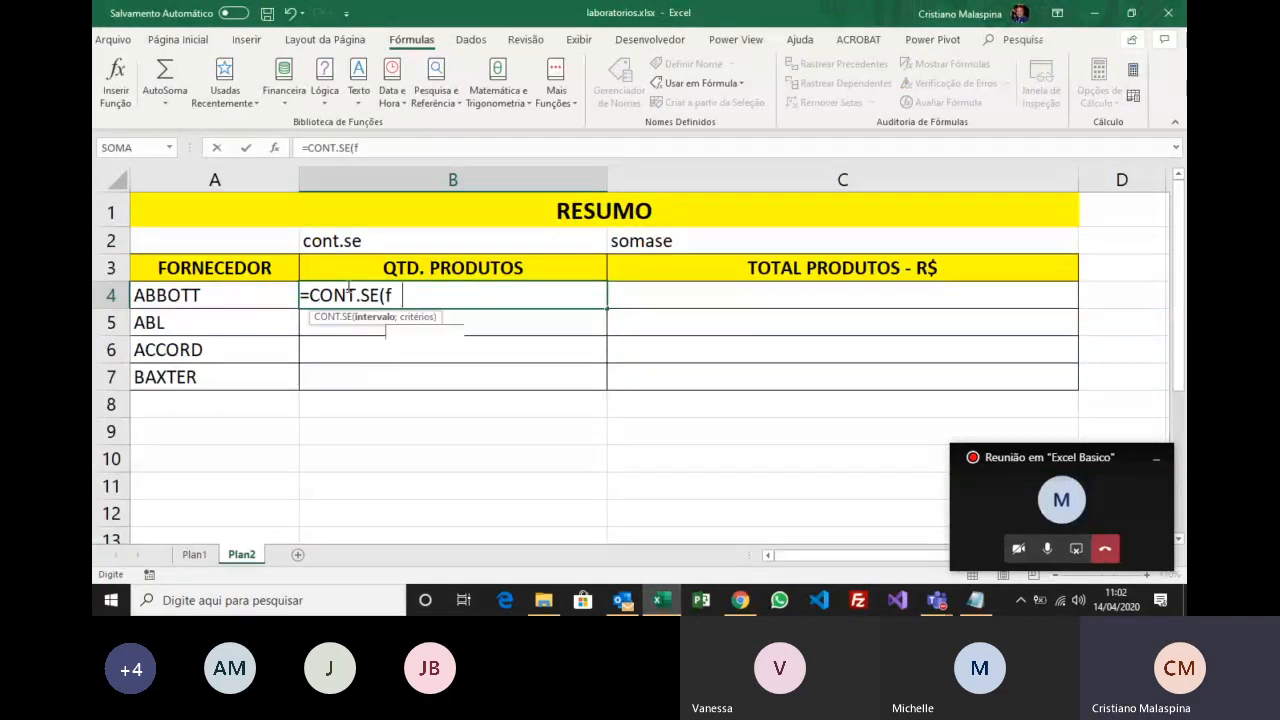
text(or)
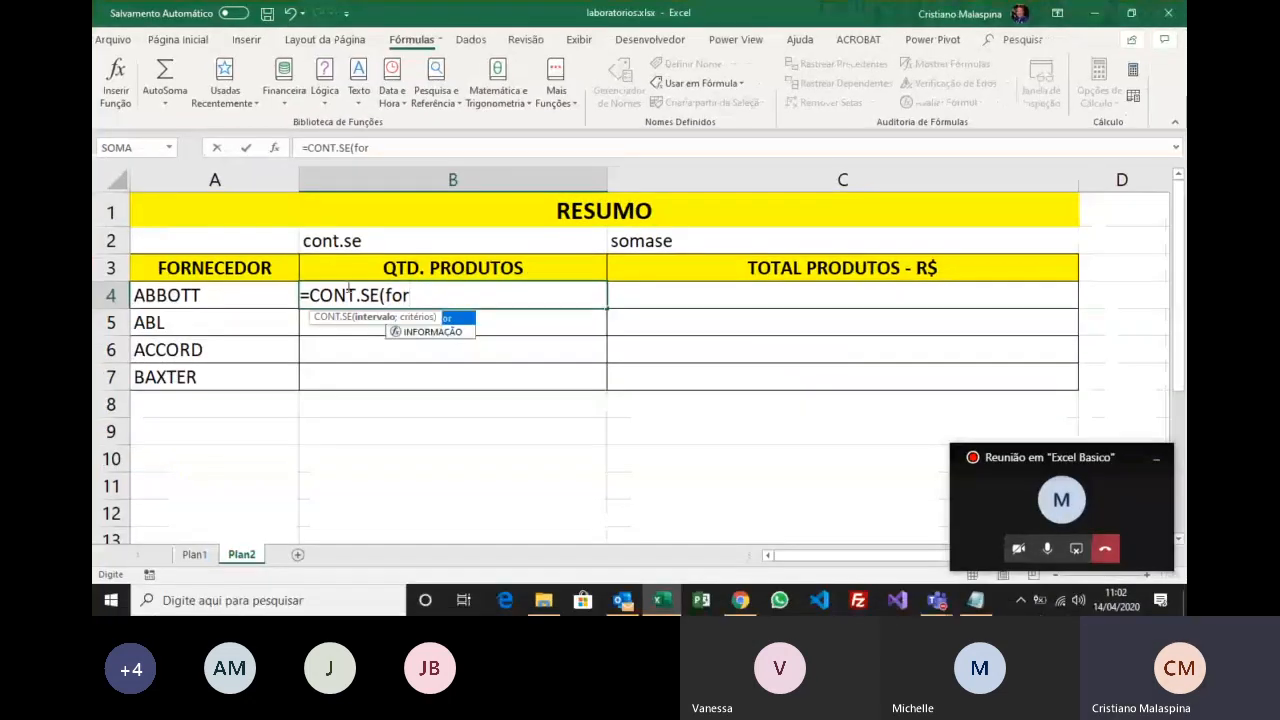
key(Tab)
text(;)
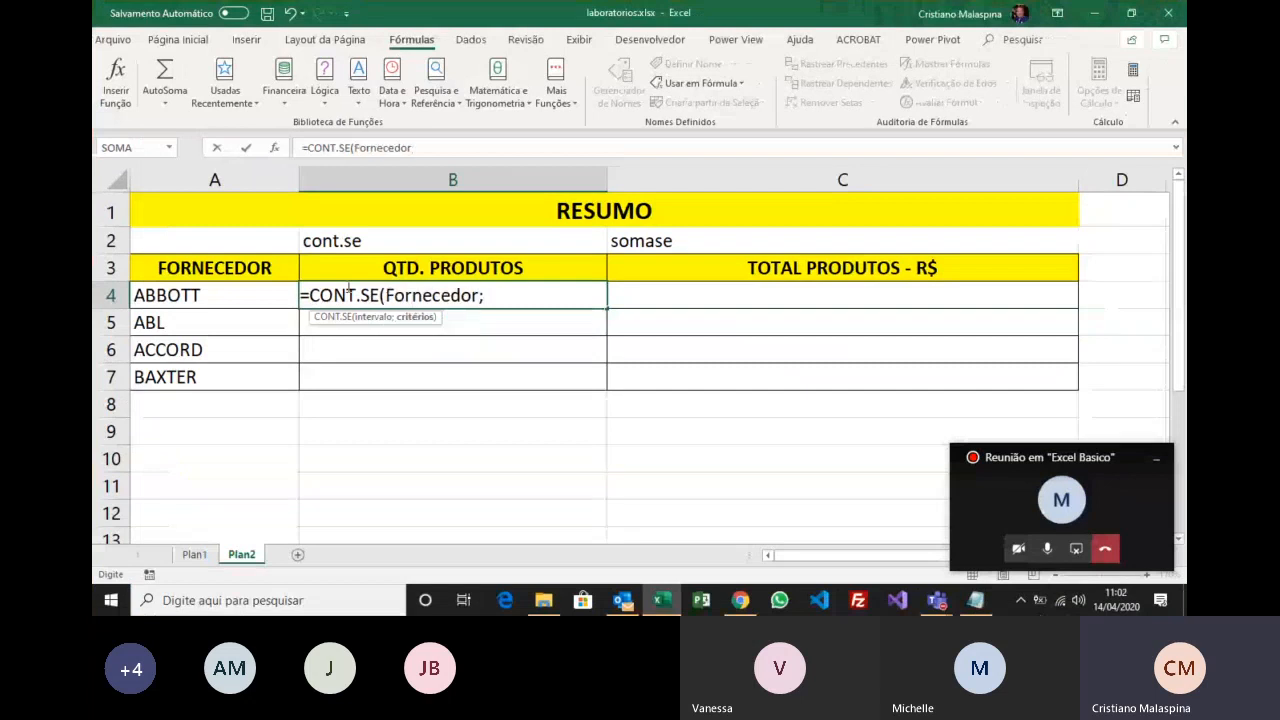
click(217, 290)
key(Return)
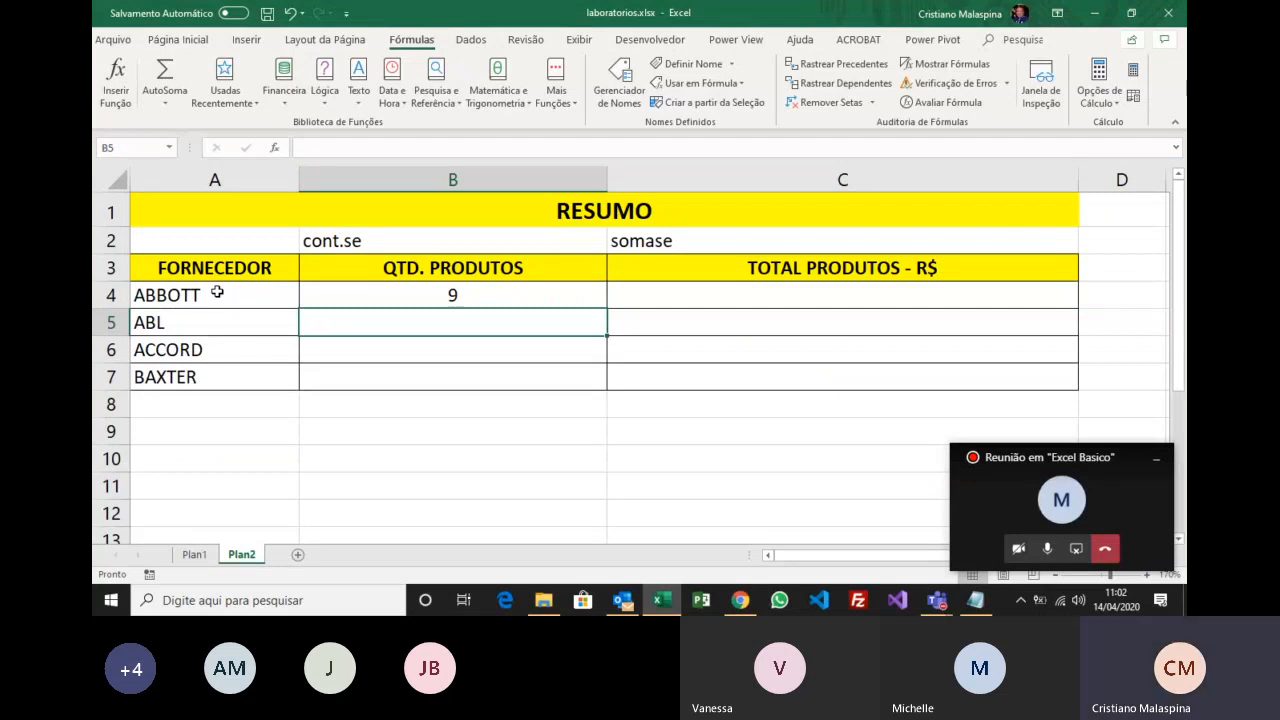
Review the CONT.SE formula in B4, examining its Fornecedor range and the ABBOTT criterion in A4.
key(Up)
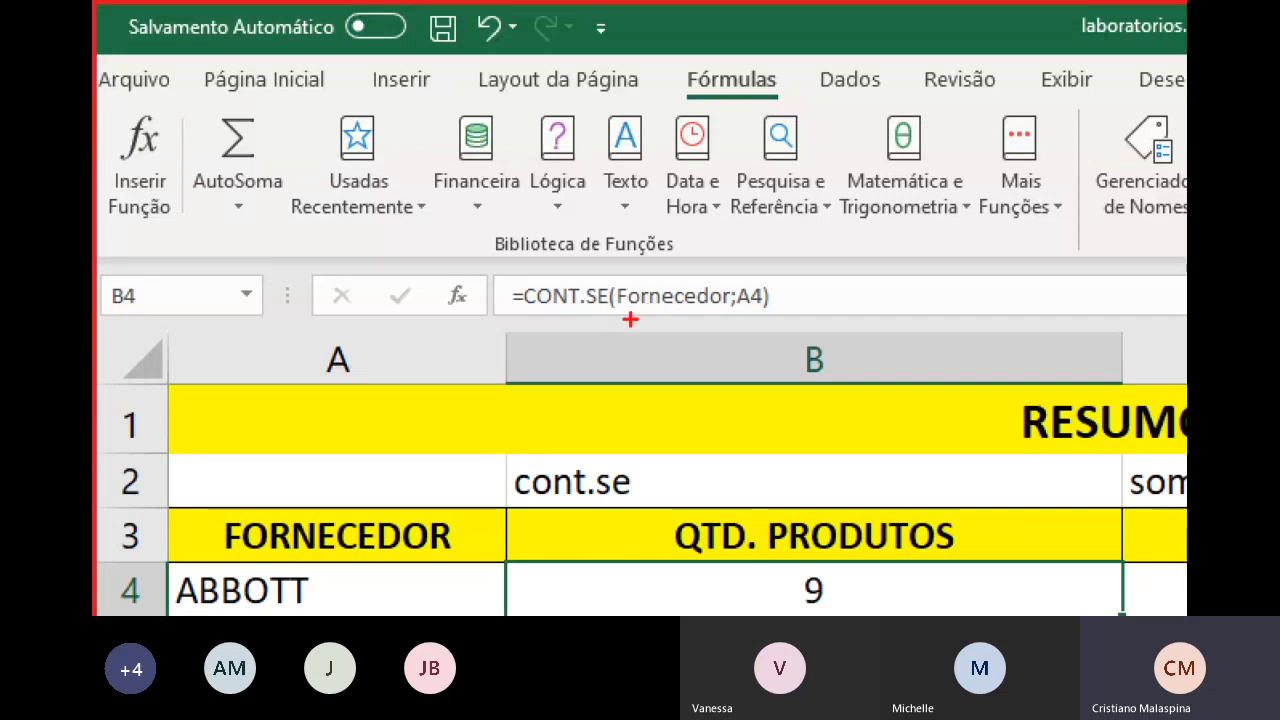
drag(630, 321, 733, 316)
drag(157, 550, 323, 609)
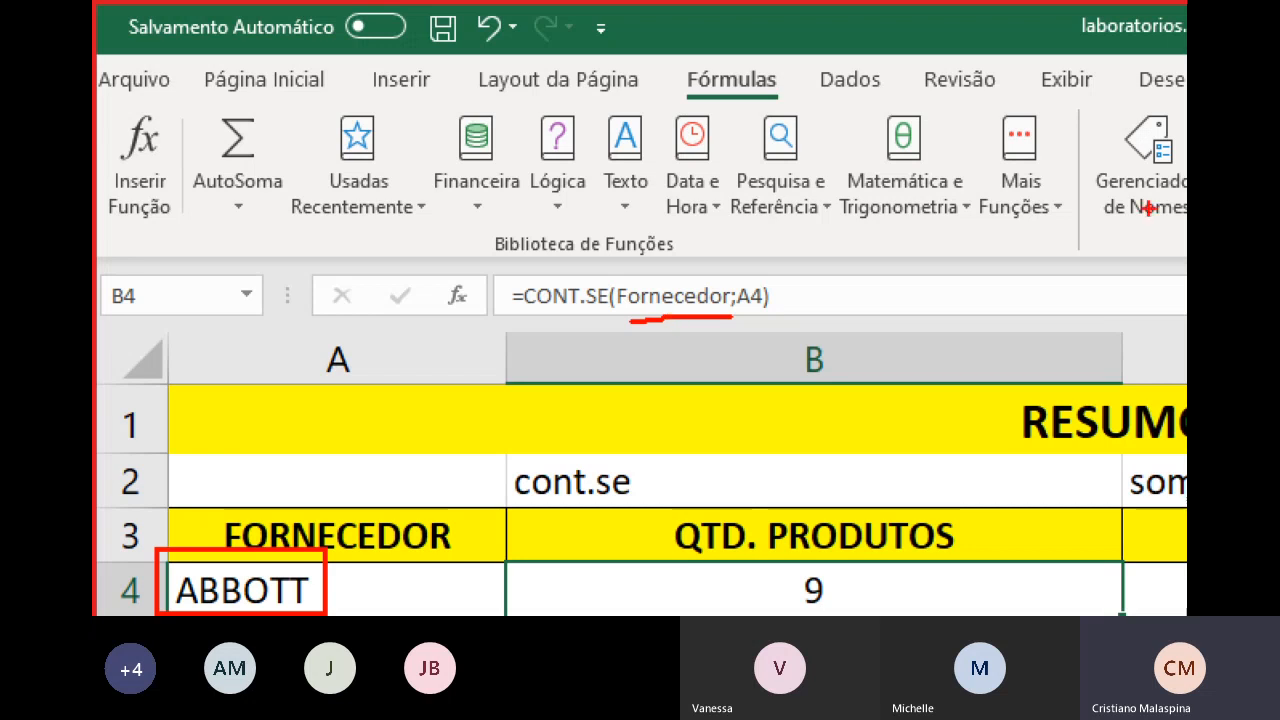
mouse_move(1080, 114)
mouse_down()
mouse_move(1062, 184)
mouse_move(1185, 250)
mouse_up()
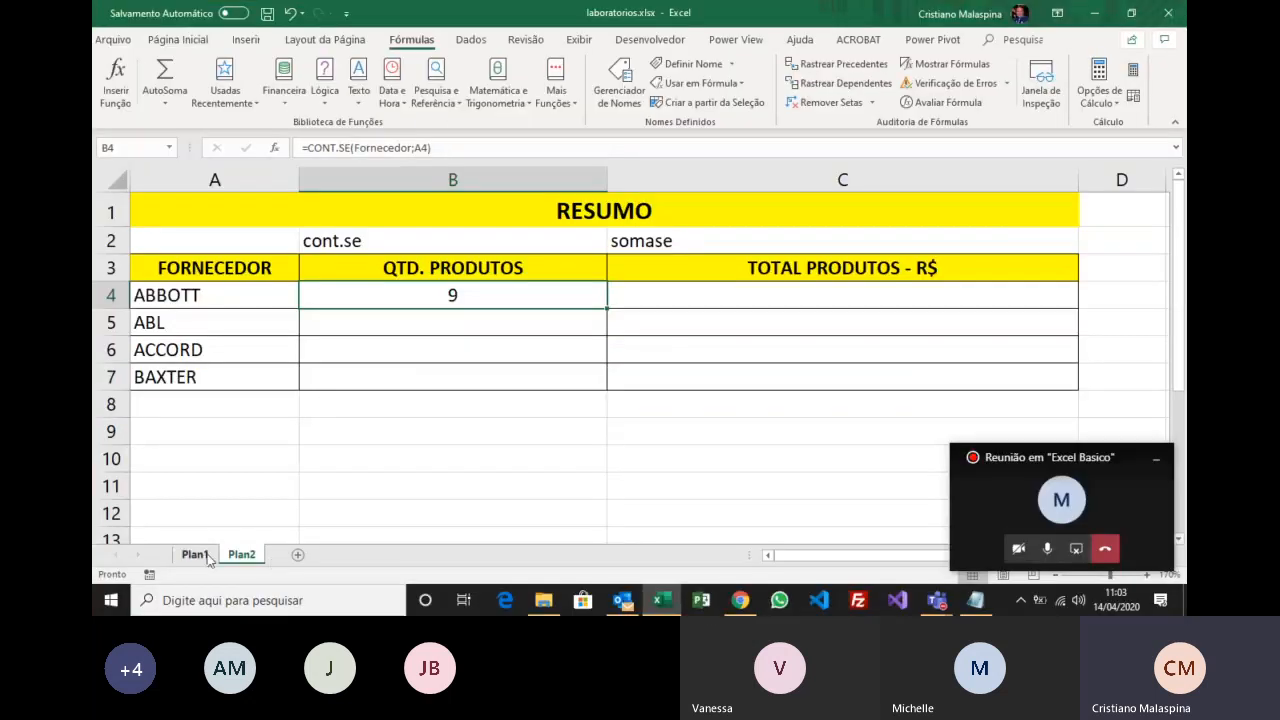
Review the new-name settings for cell A3 on Plan1 and check which range the existing Fornecedor name refers to.
click(194, 554)
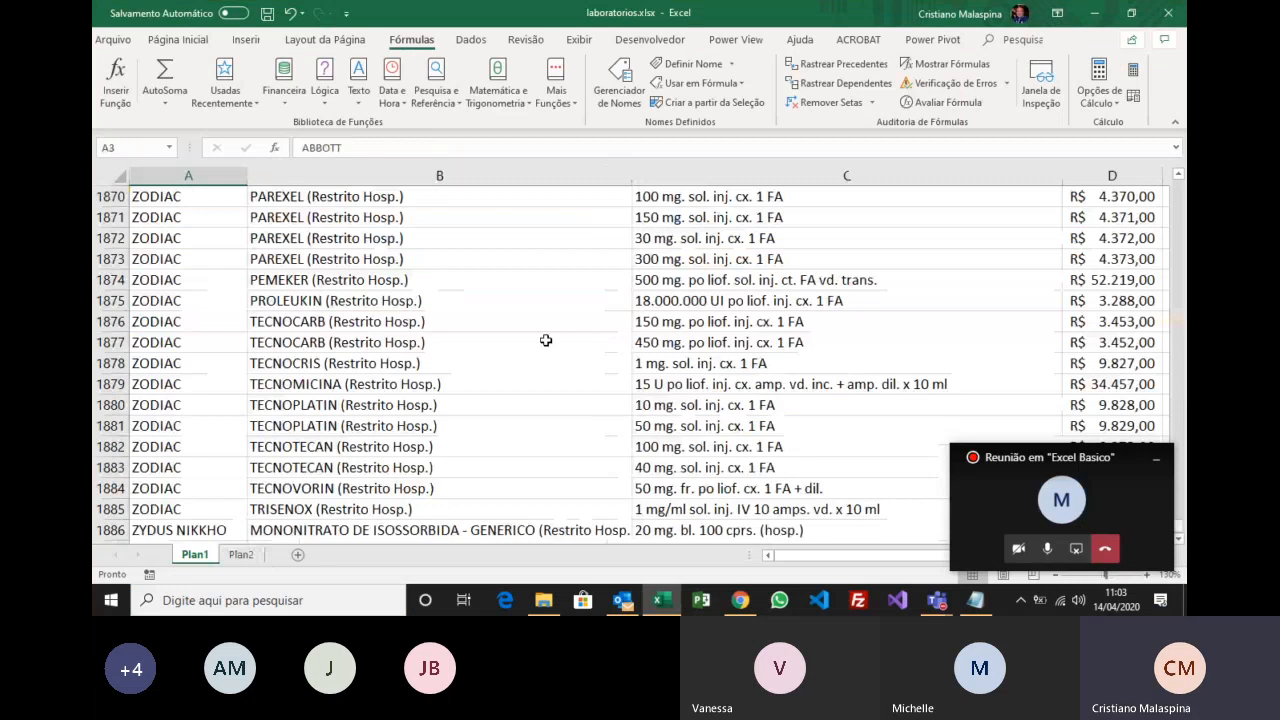
key(ctrl+Home)
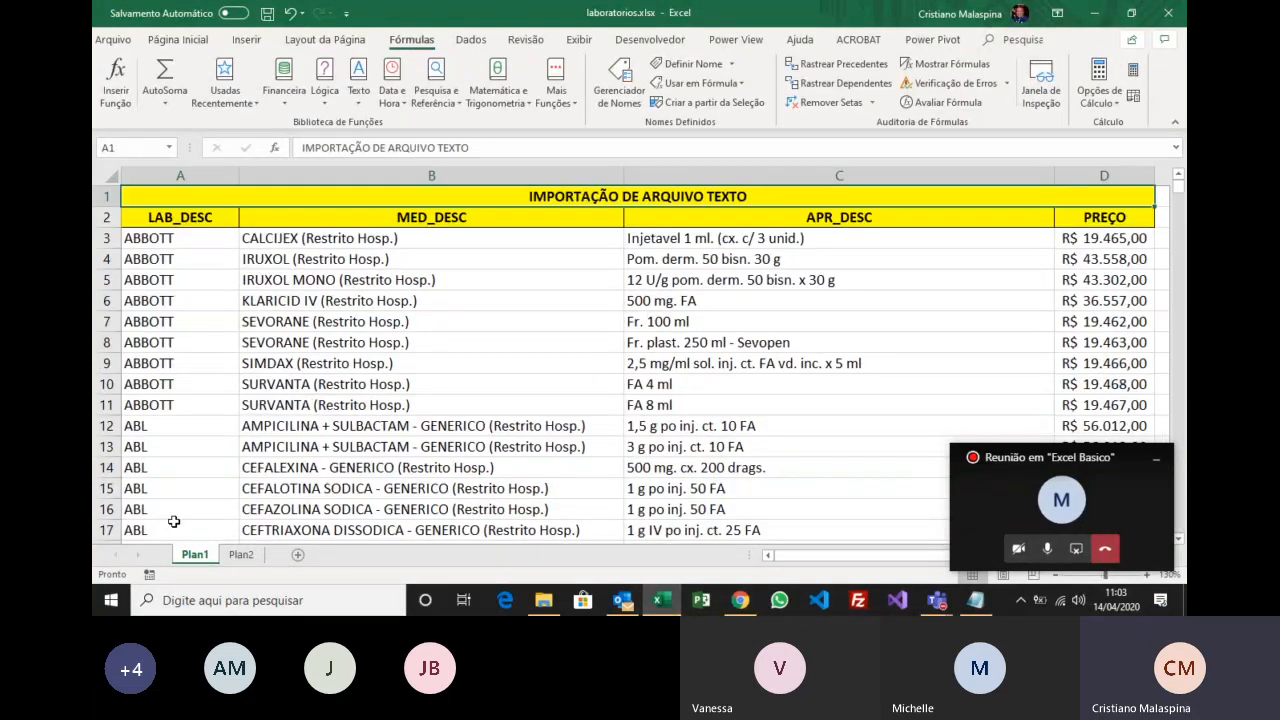
click(238, 238)
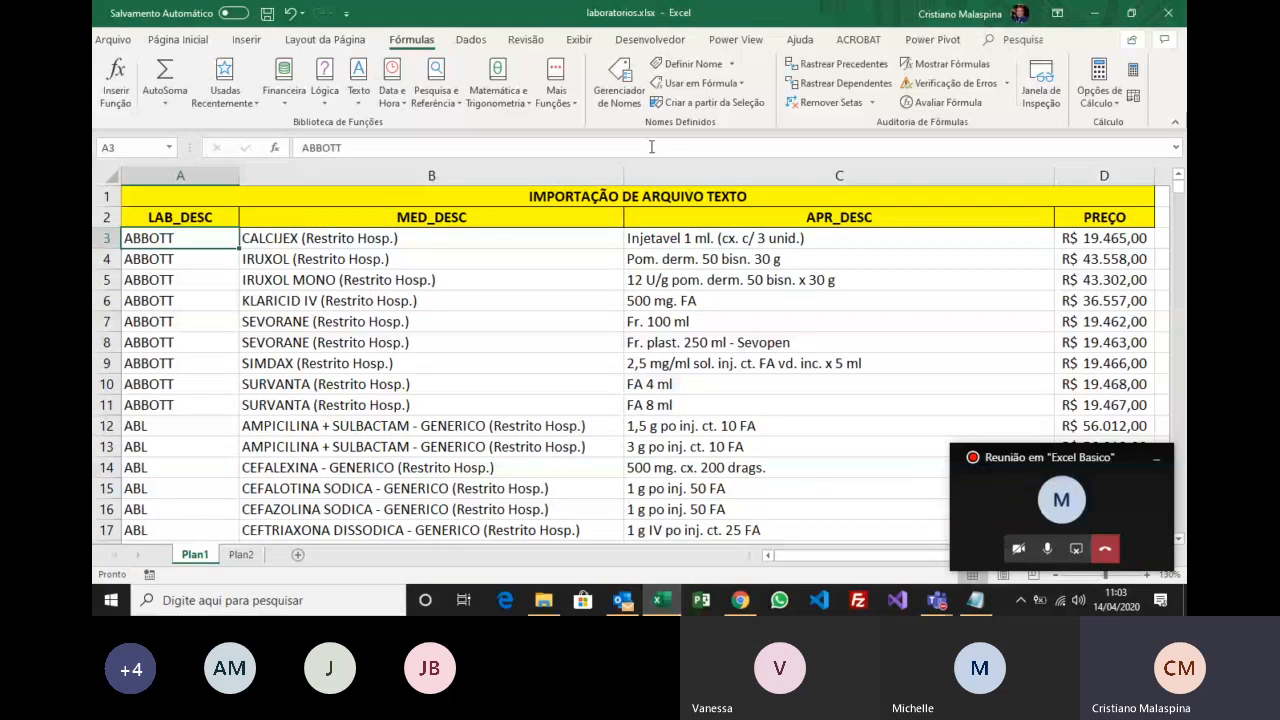
click(695, 66)
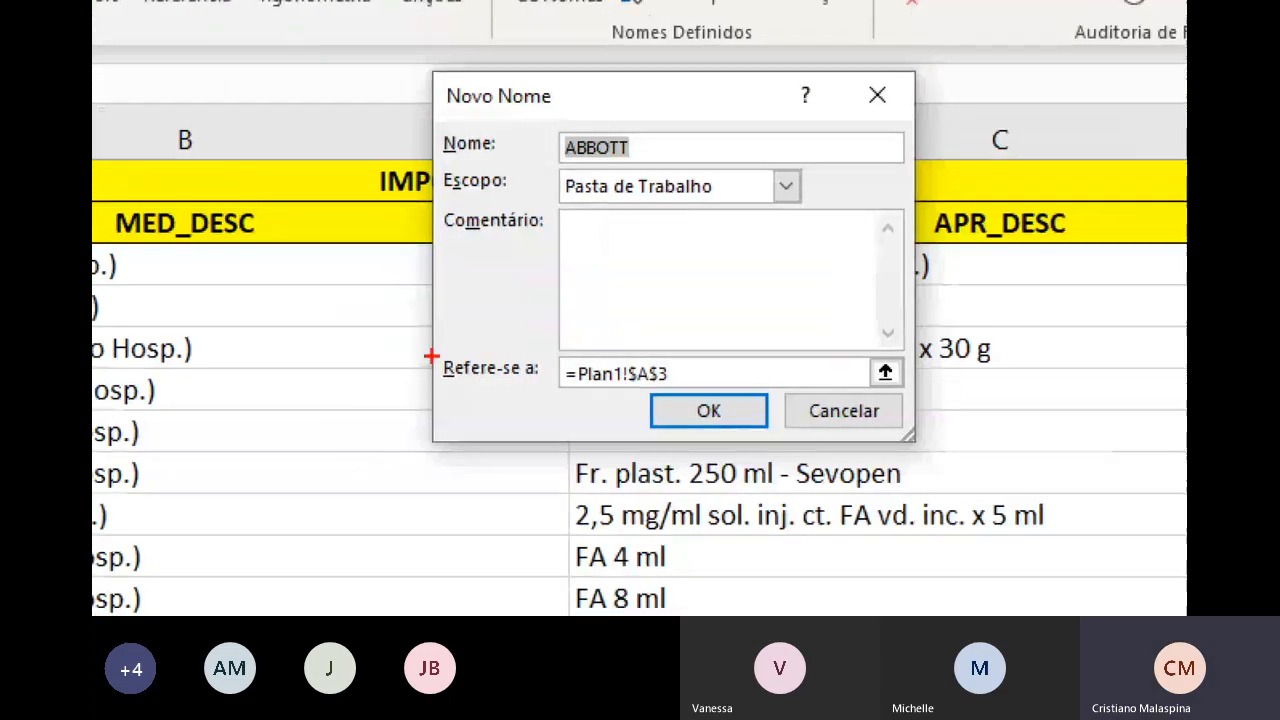
mouse_move(431, 356)
mouse_down()
mouse_move(563, 403)
mouse_move(930, 400)
mouse_move(916, 400)
mouse_up()
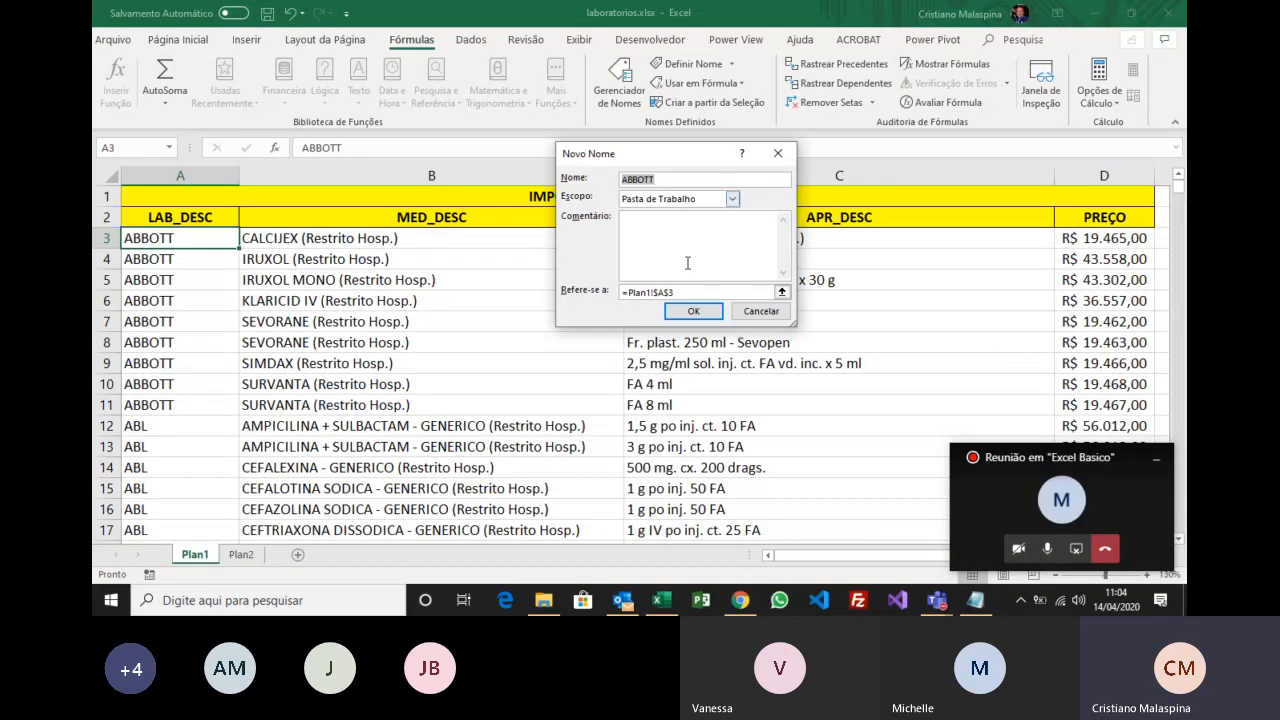
click(800, 410)
click(638, 99)
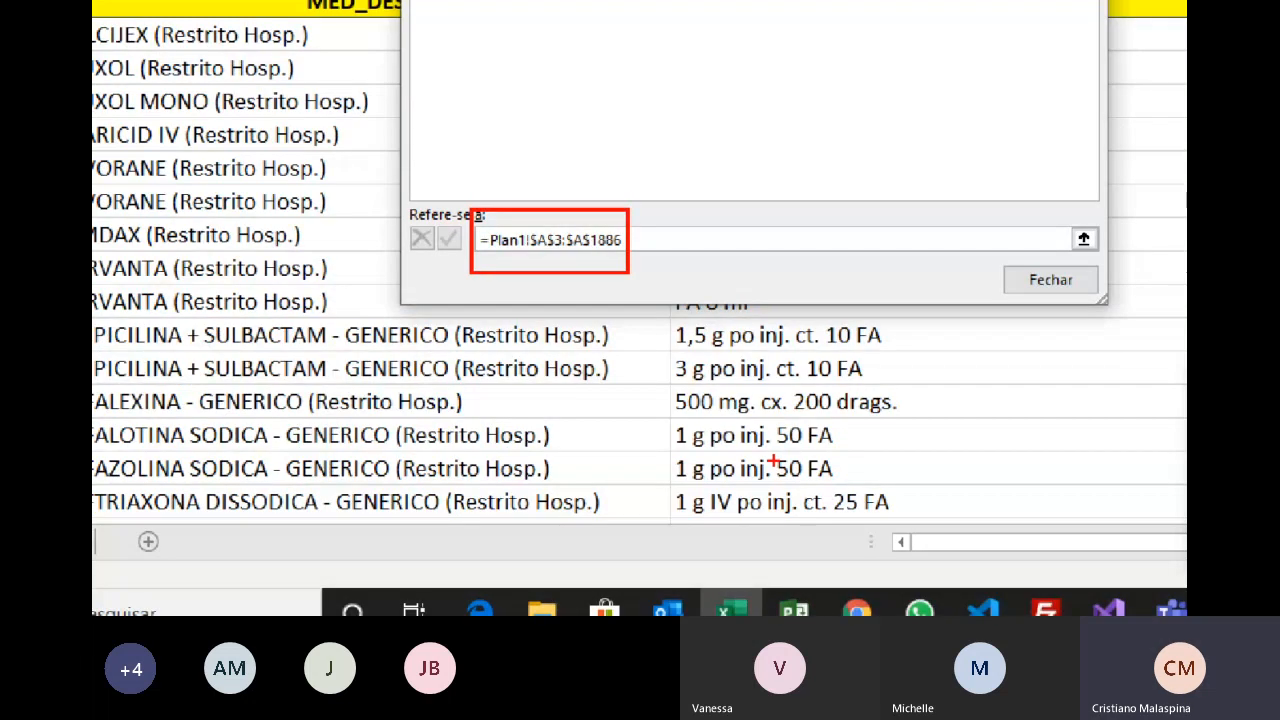
key(Escape)
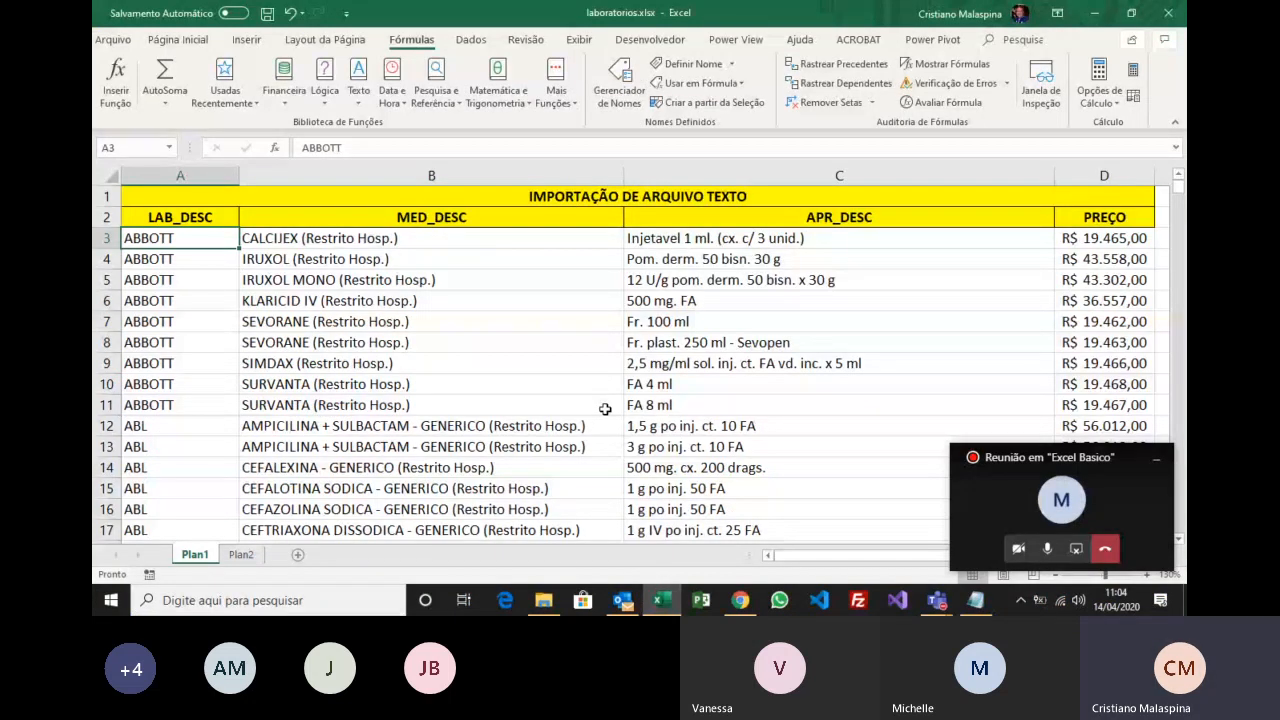
click(241, 554)
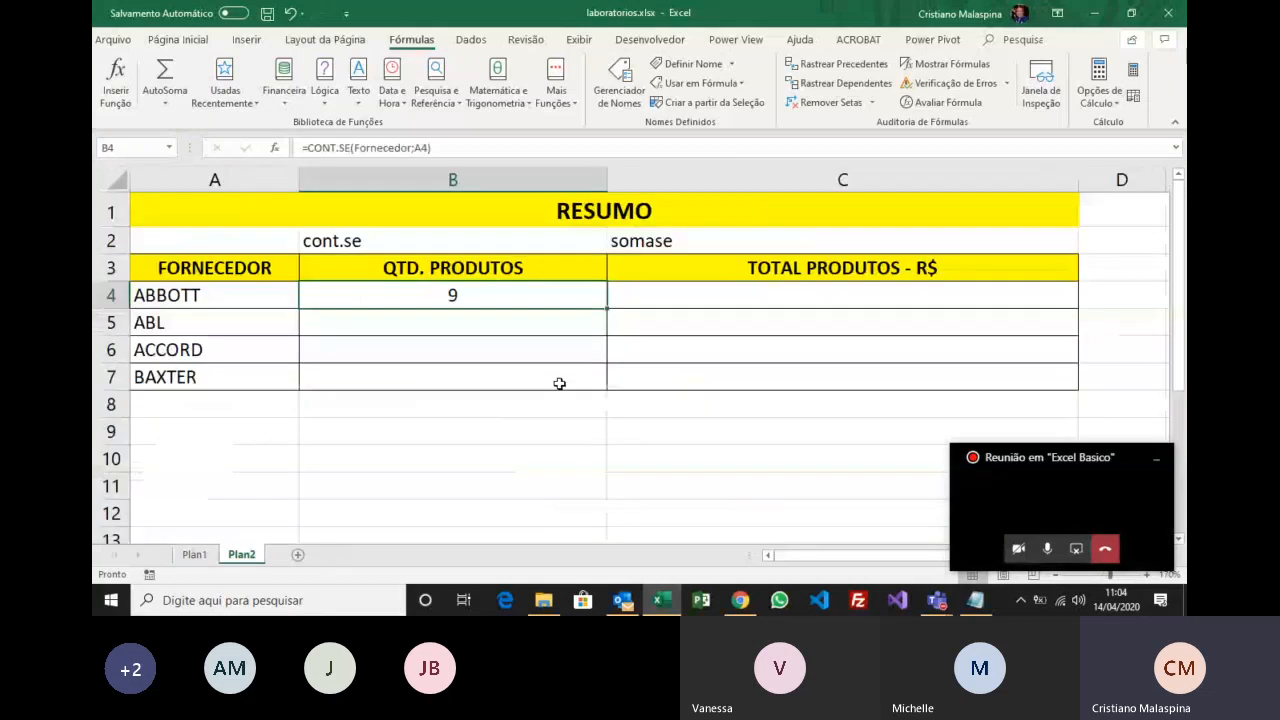
click(662, 290)
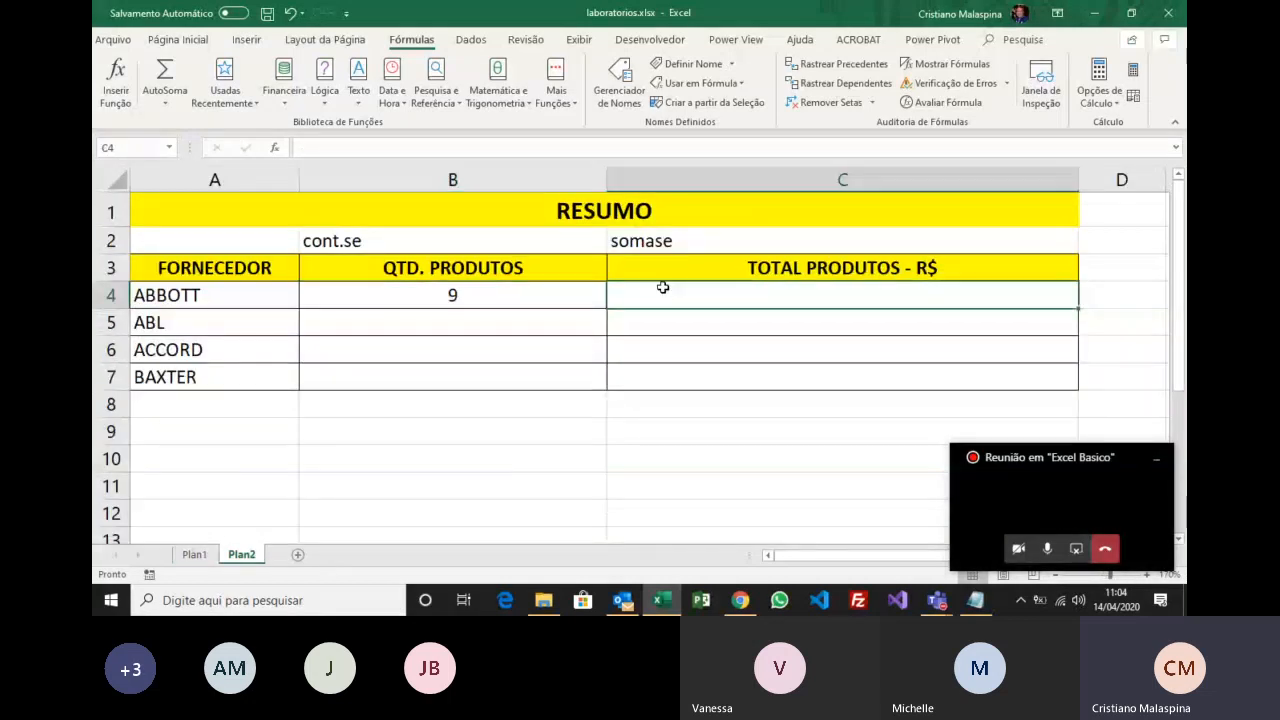
text(=)
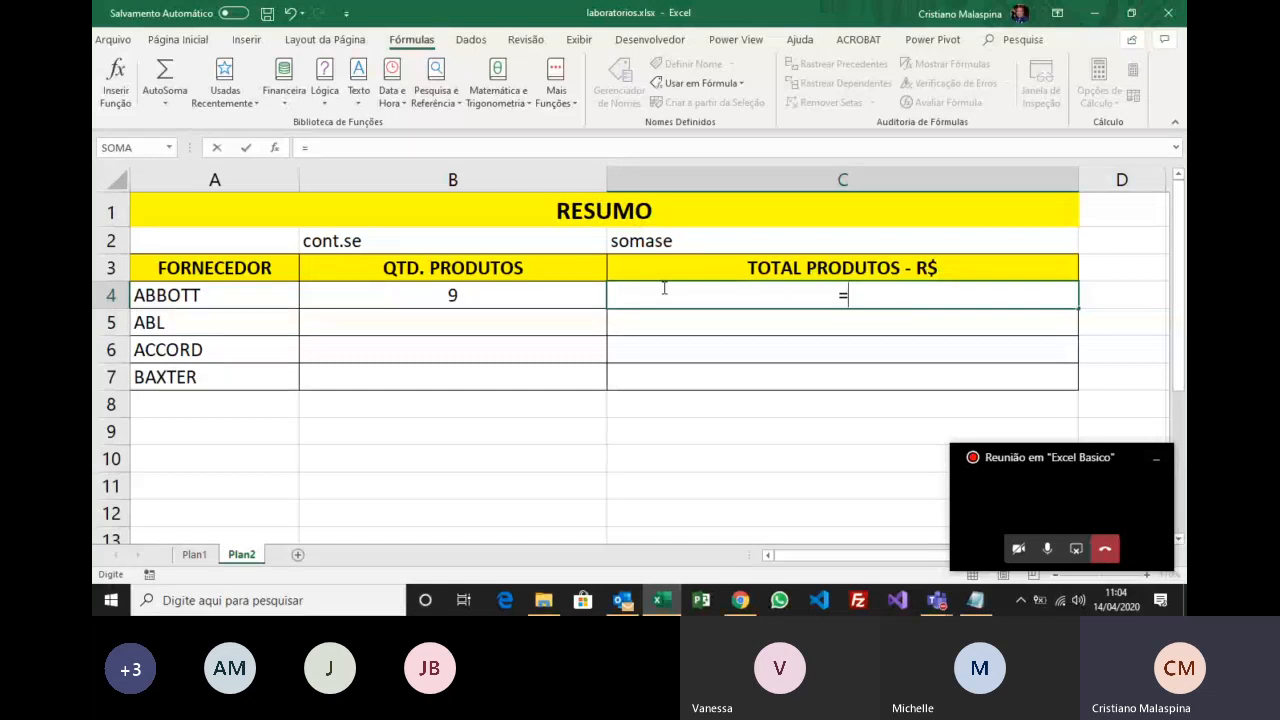
text(somas)
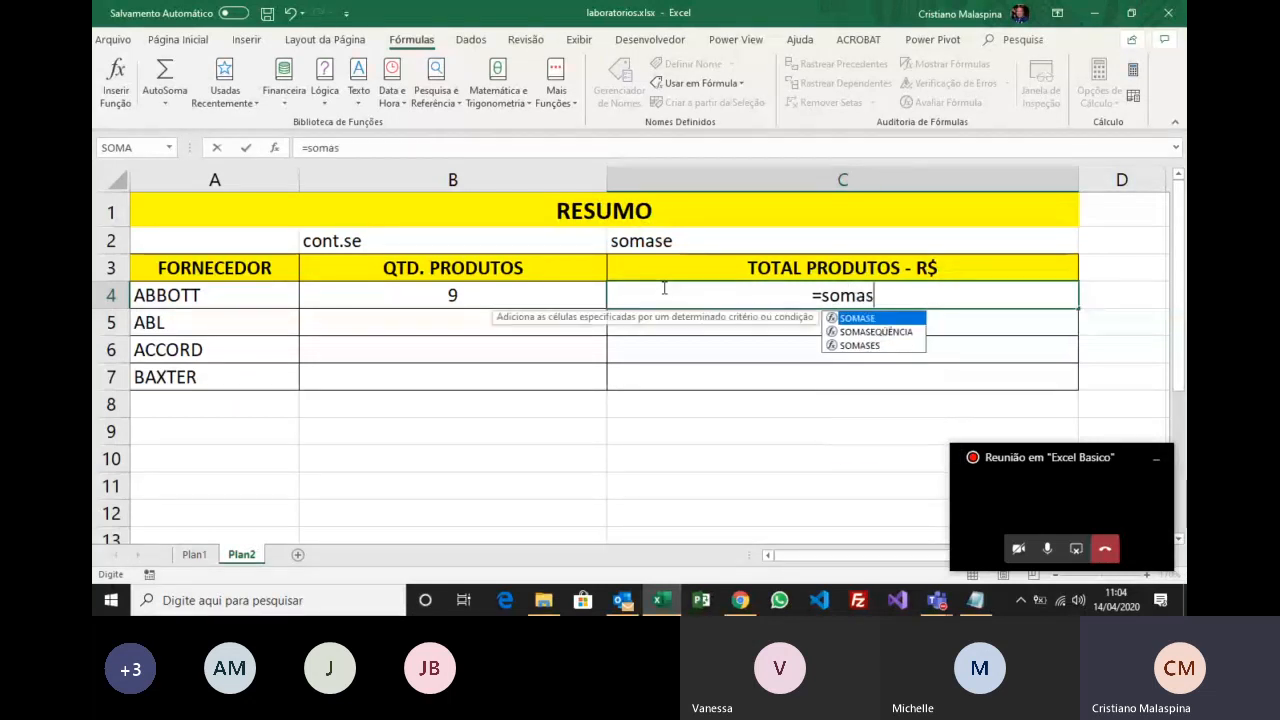
key(Tab)
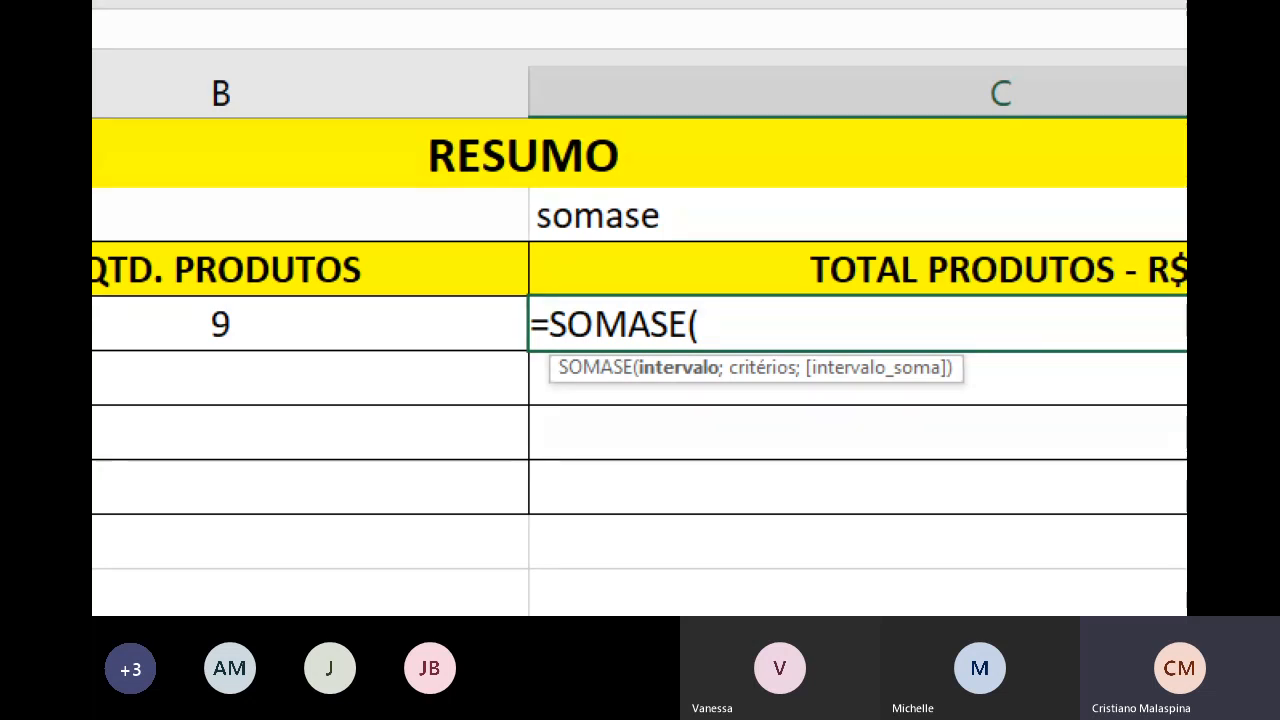
drag(649, 386, 780, 390)
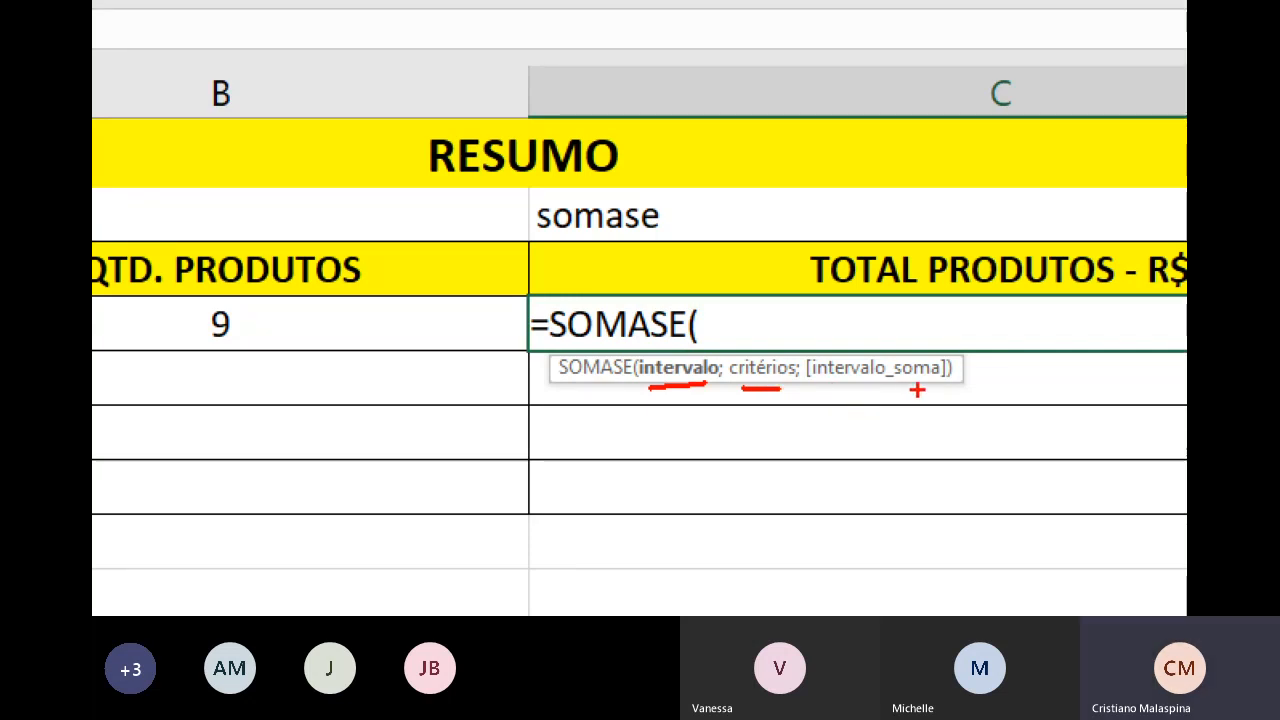
key(Escape)
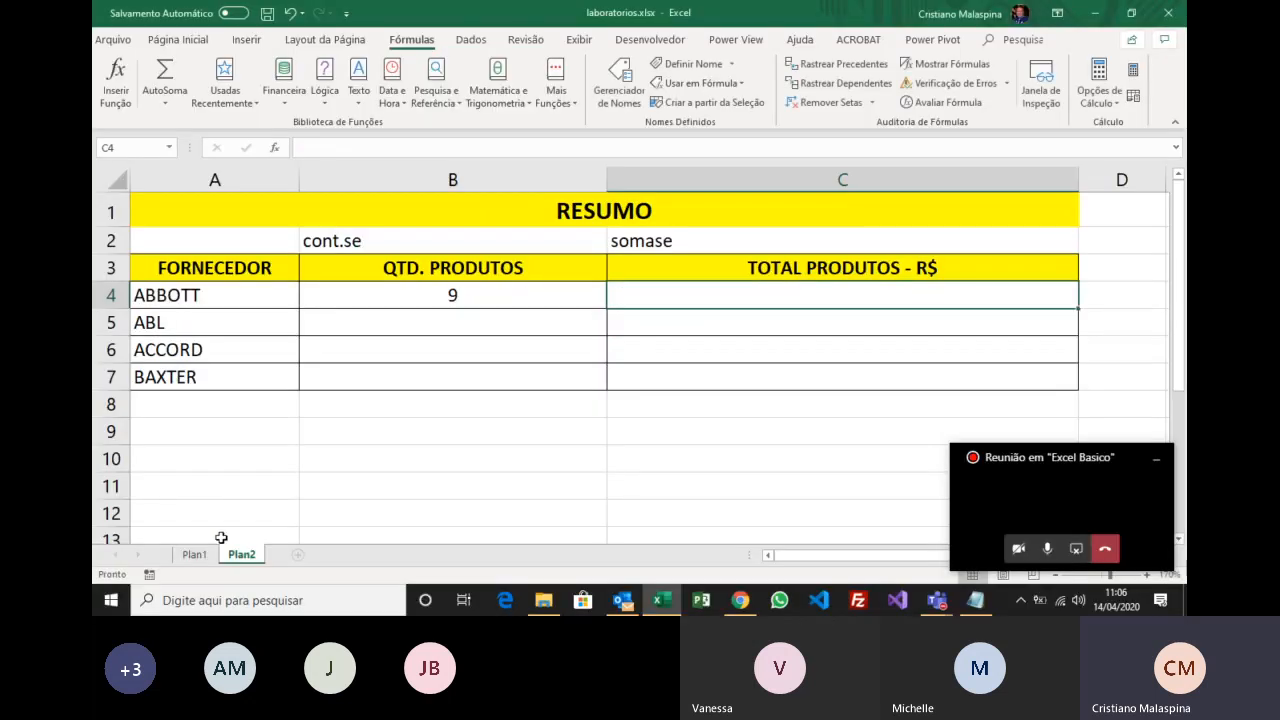
click(195, 554)
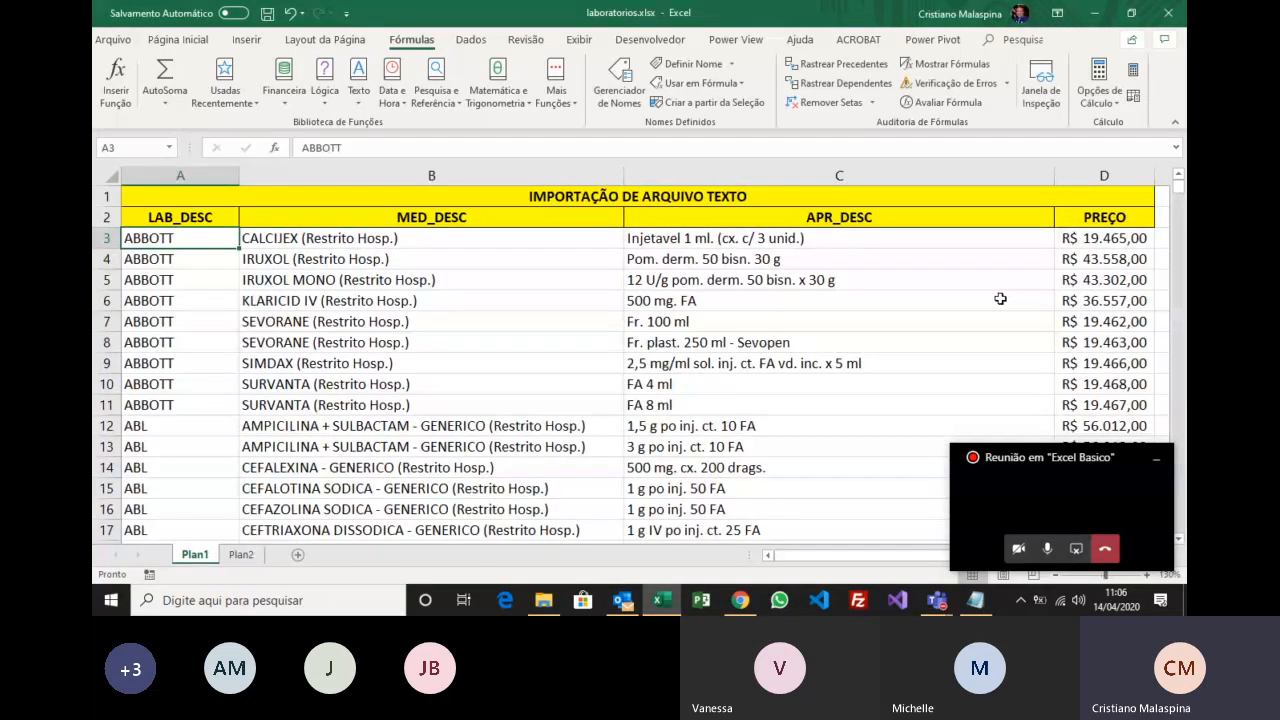
Define the workbook-scoped name Preço for the price cells D3:D1886 on Plan1.
click(1062, 240)
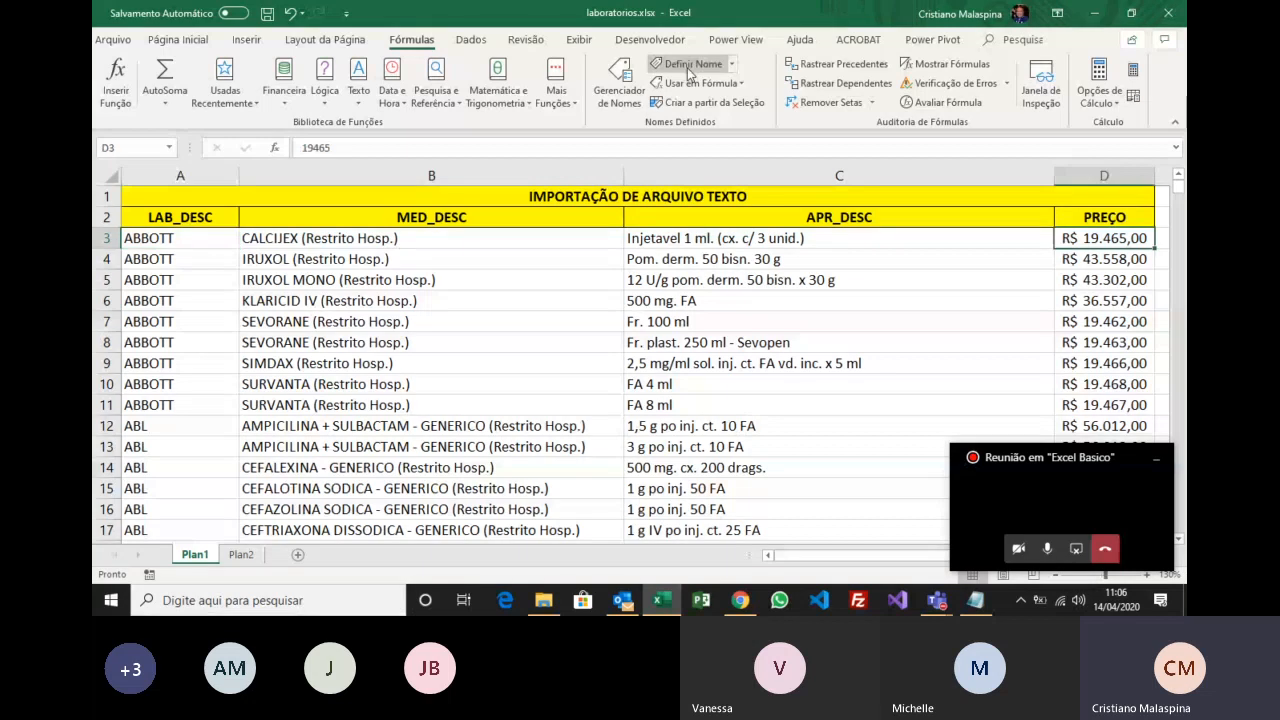
click(688, 64)
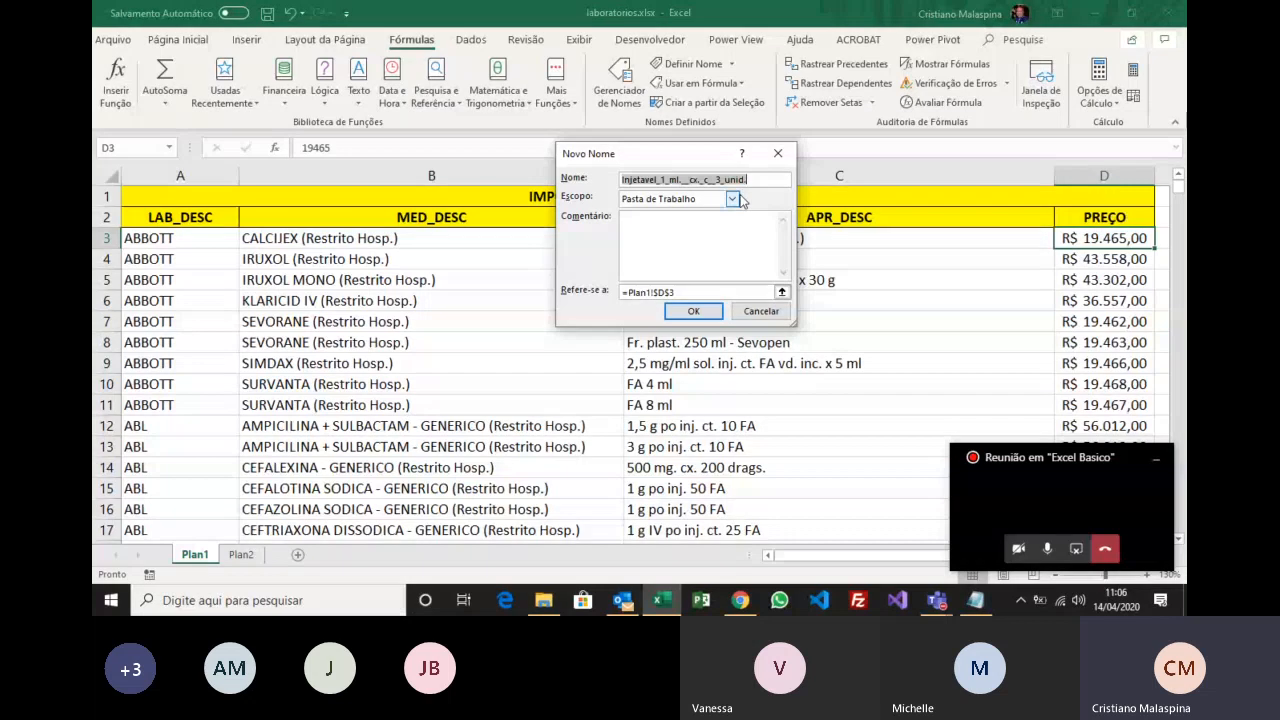
text(Pre)
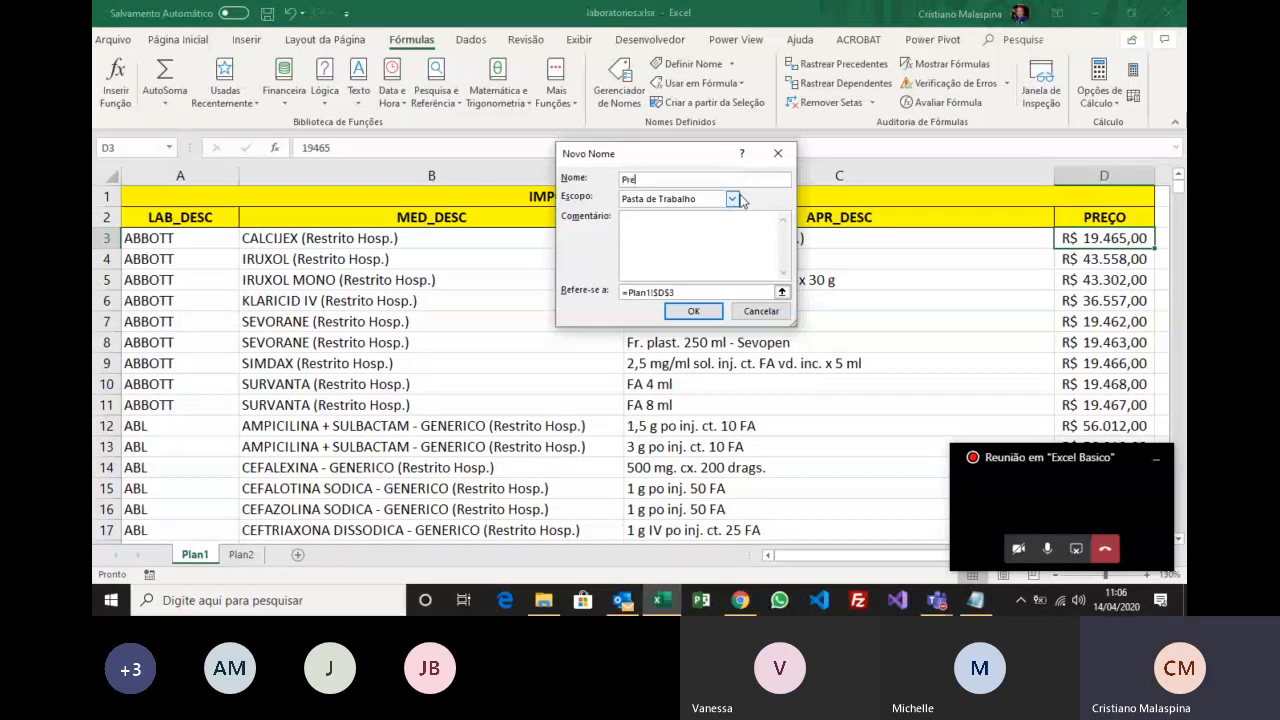
text(co)
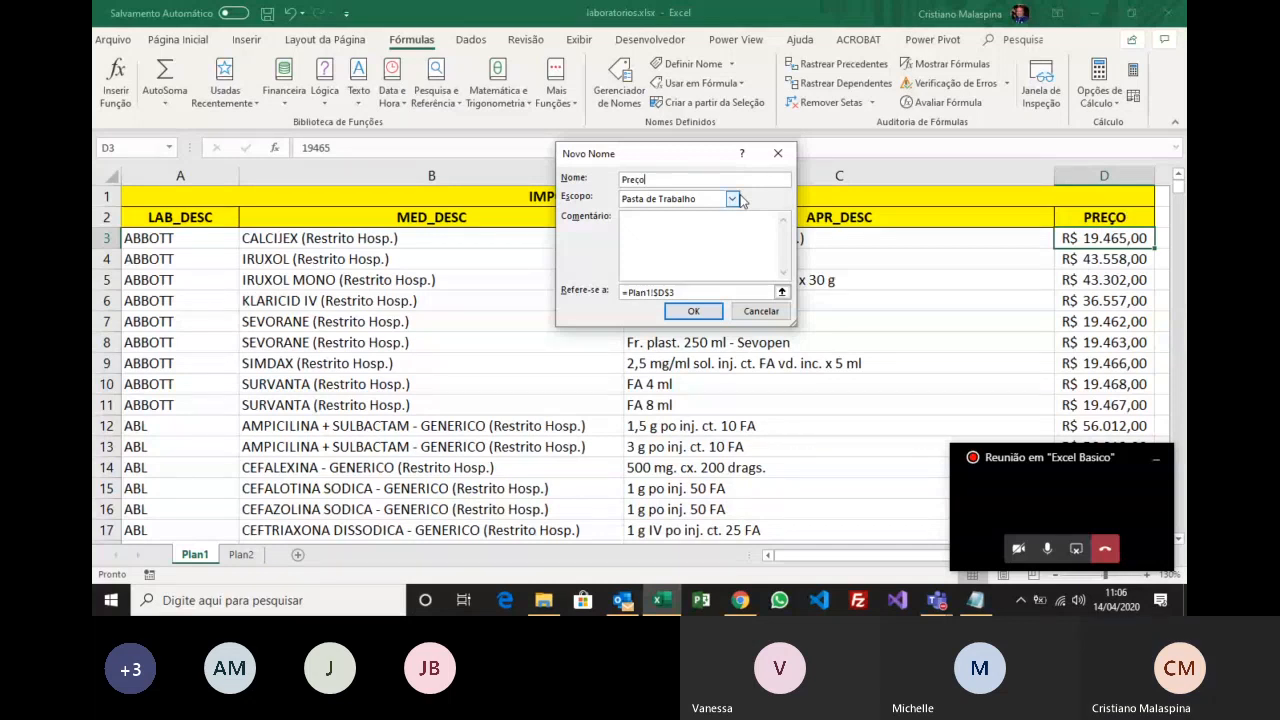
click(782, 292)
key(End)
text(:$D$1886)
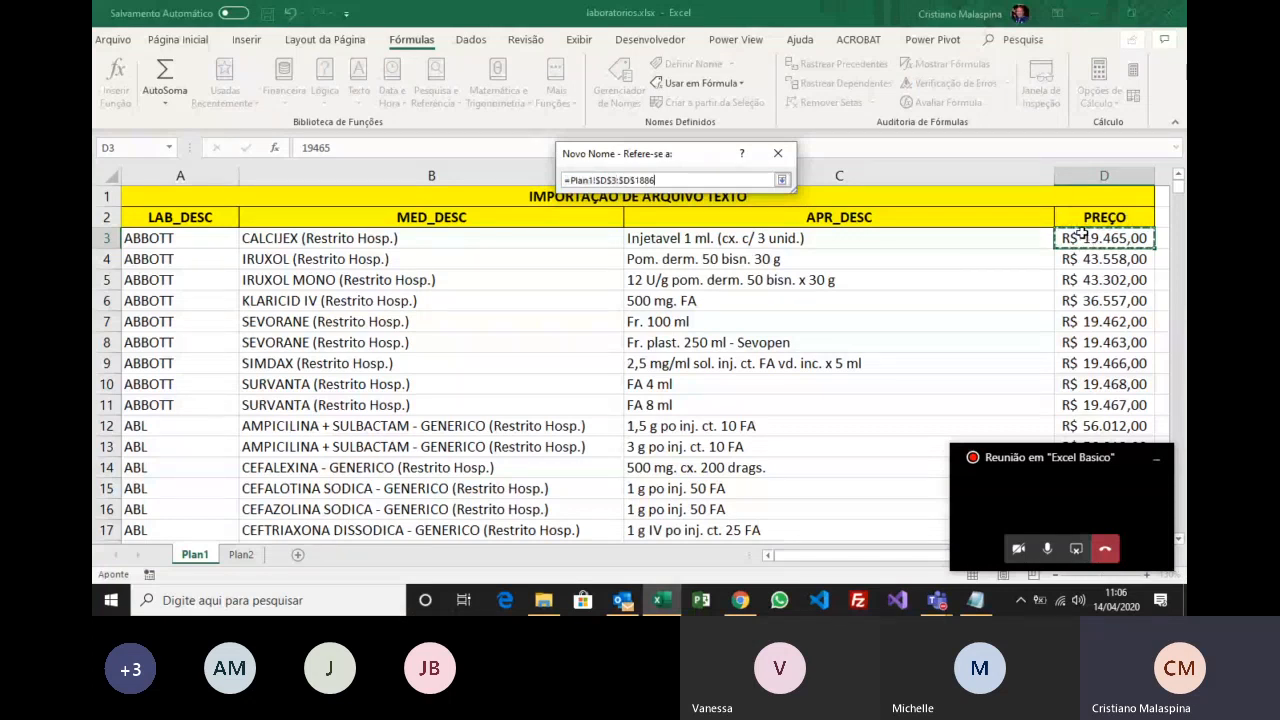
click(782, 180)
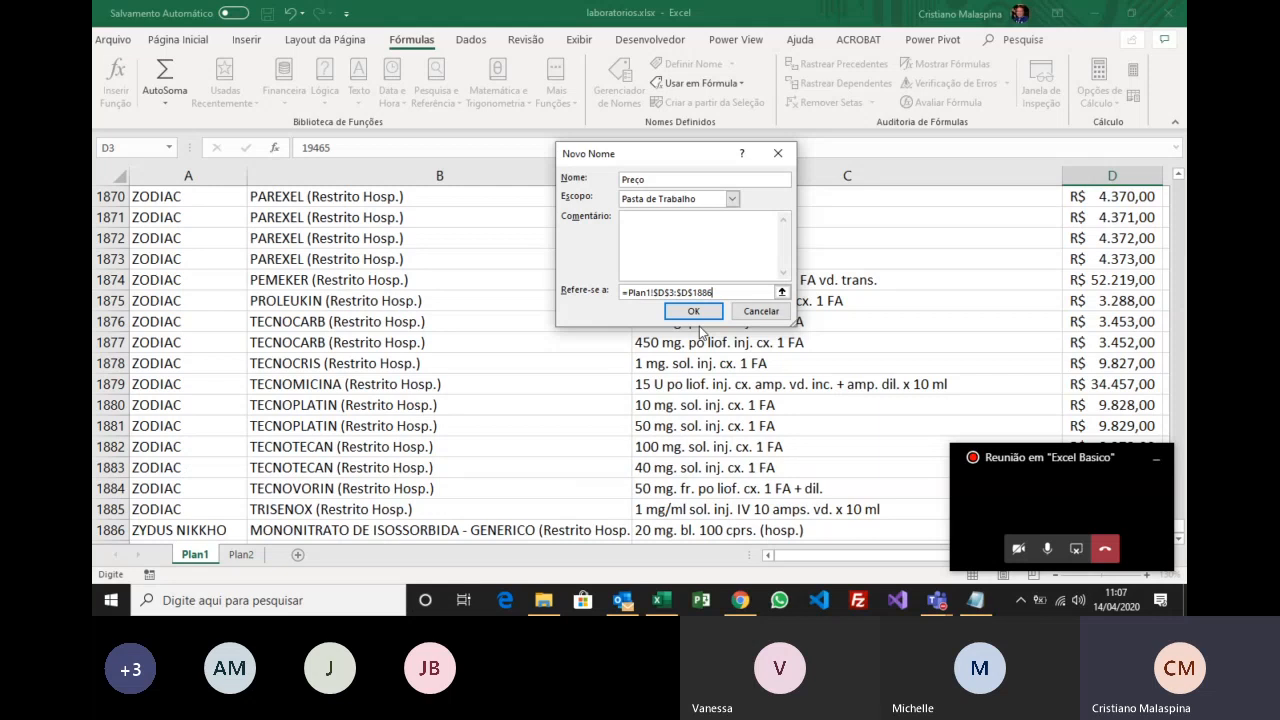
click(685, 314)
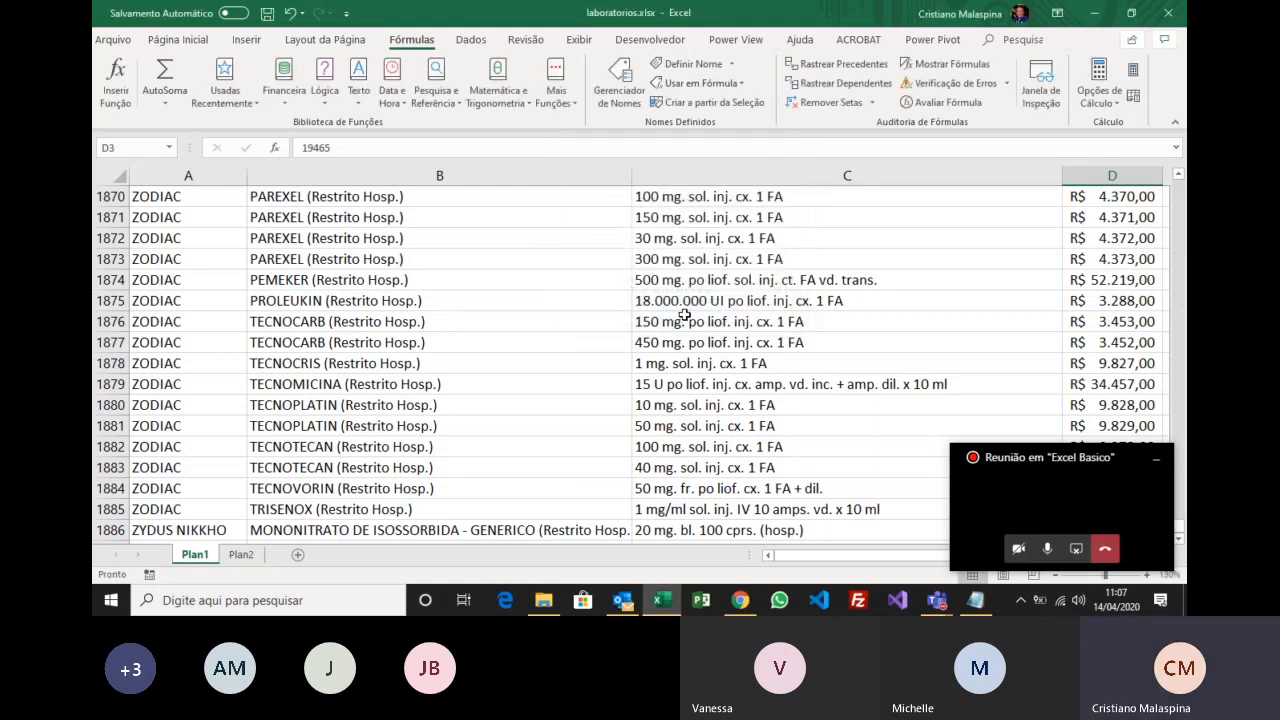
Total the ABBOTT product prices in C4 of the Plan2 RESUMO table with =SOMASE(Fornecedor;A4;Preço).
click(241, 554)
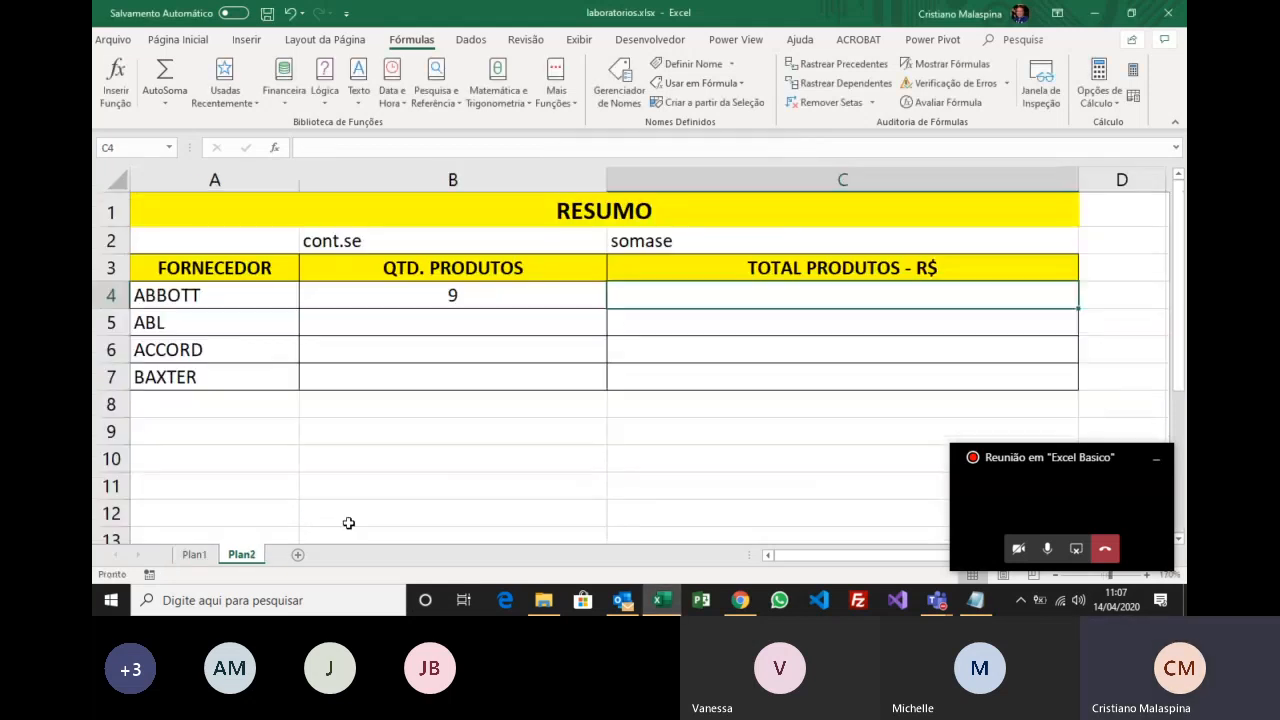
text(=SOMASE()
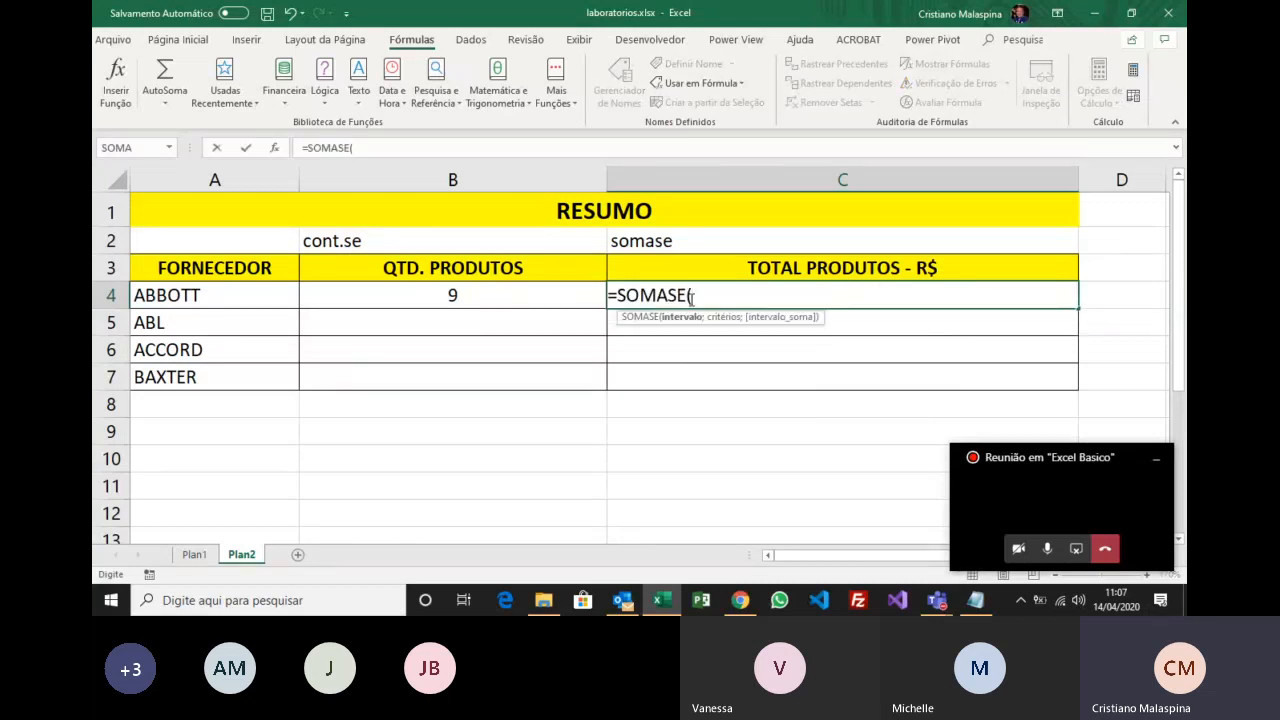
text(fo)
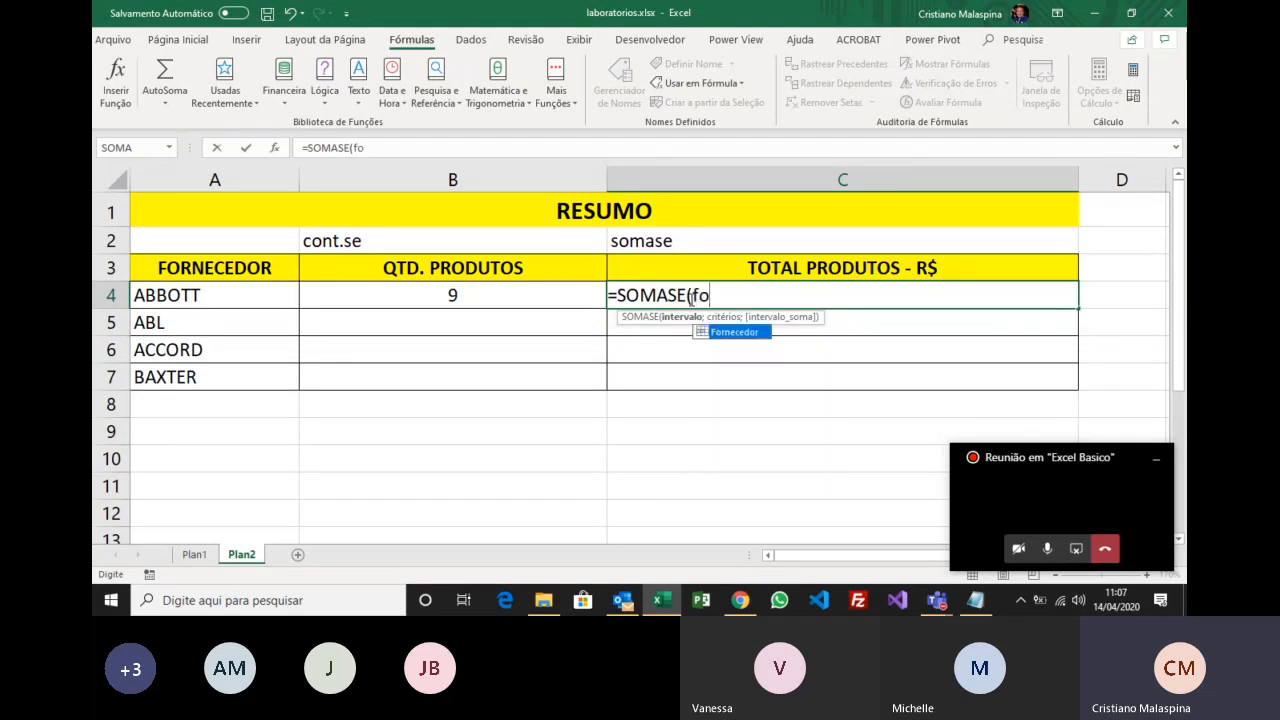
key(Escape)
text(rnecedor;)
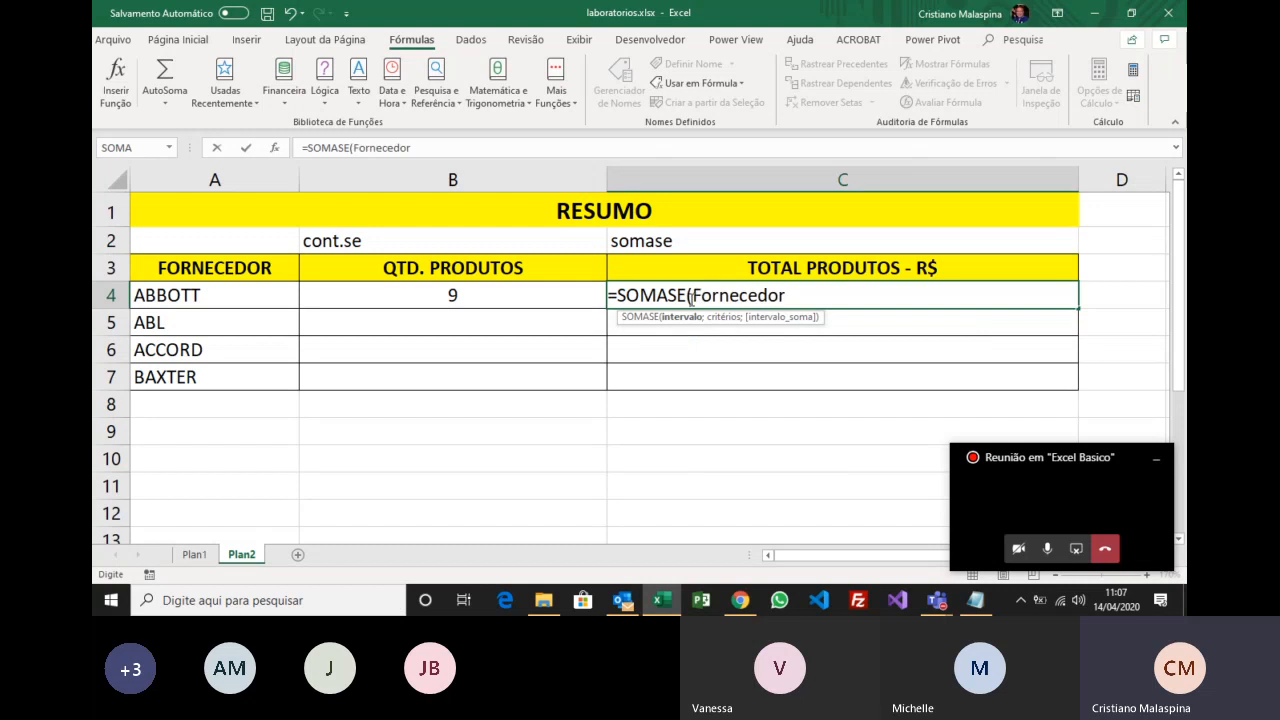
click(271, 296)
text(;)
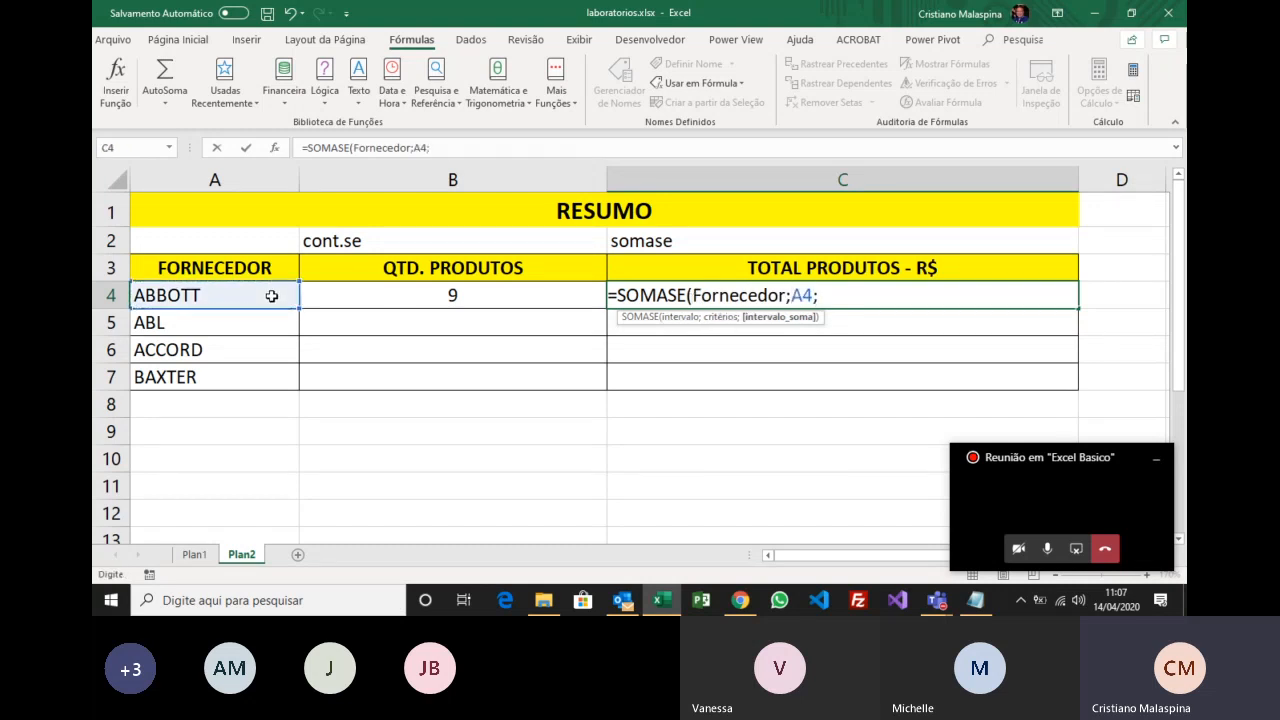
text(Preço)
key(Return)
key(Up)
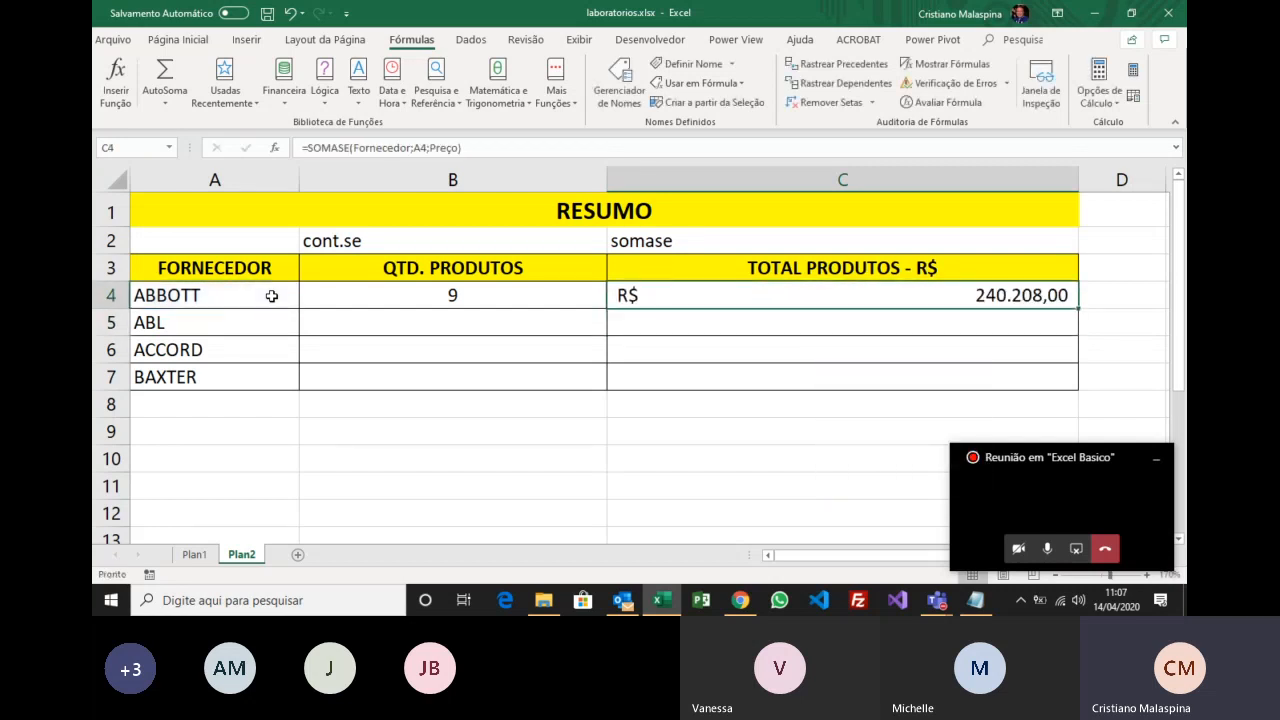
Check the sum, count and average of the ABBOTT prices in D3:D11 on Plan1.
click(196, 555)
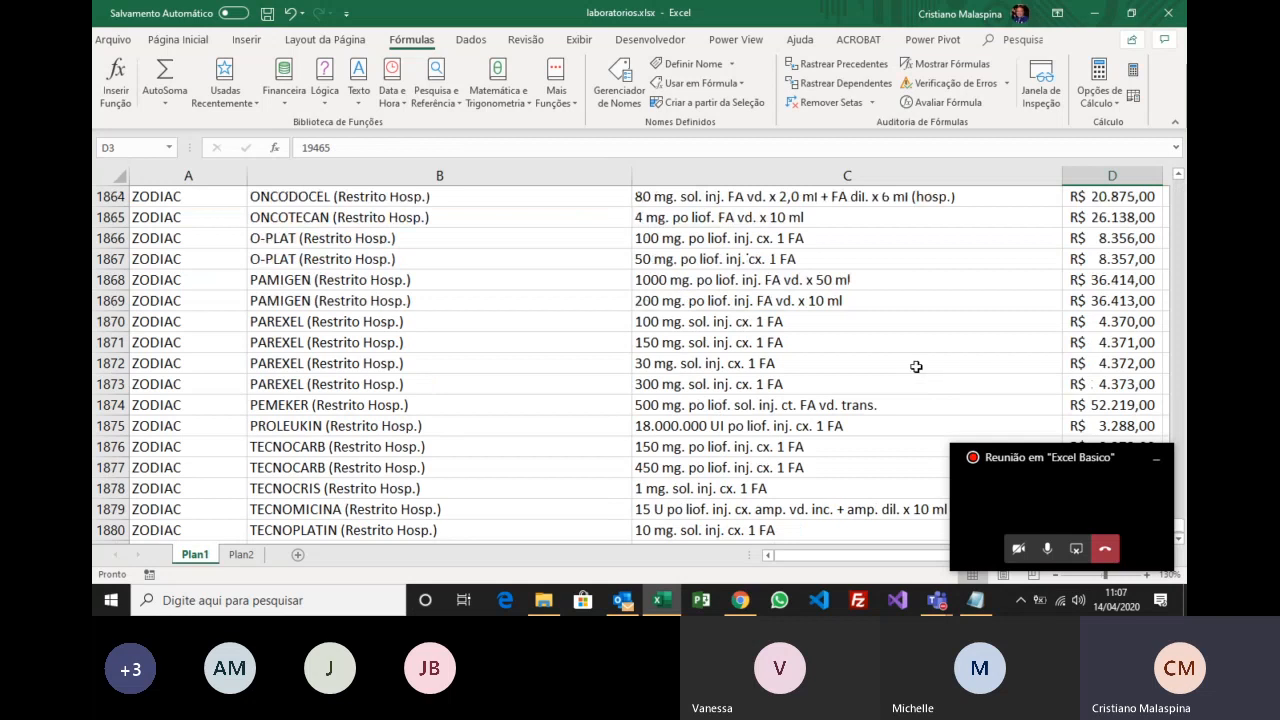
scroll(916, 367, up, 17)
click(910, 362)
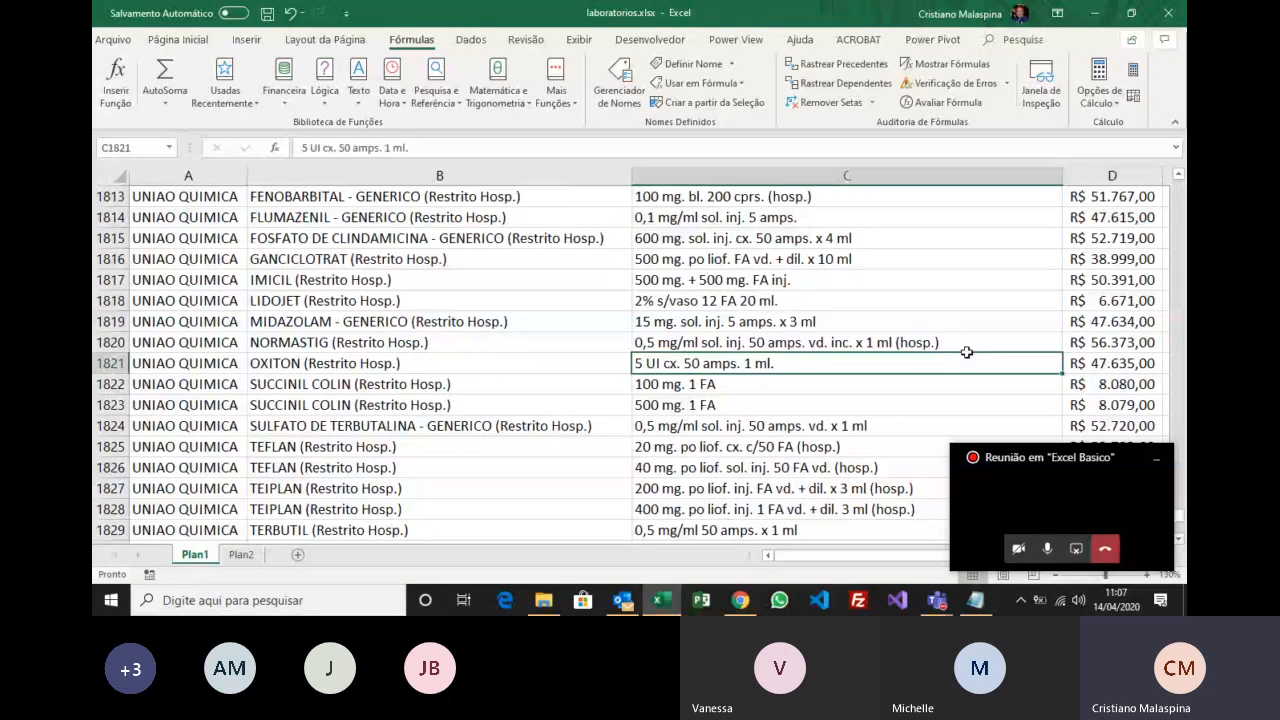
key(ctrl+Up)
drag(1110, 217, 1112, 388)
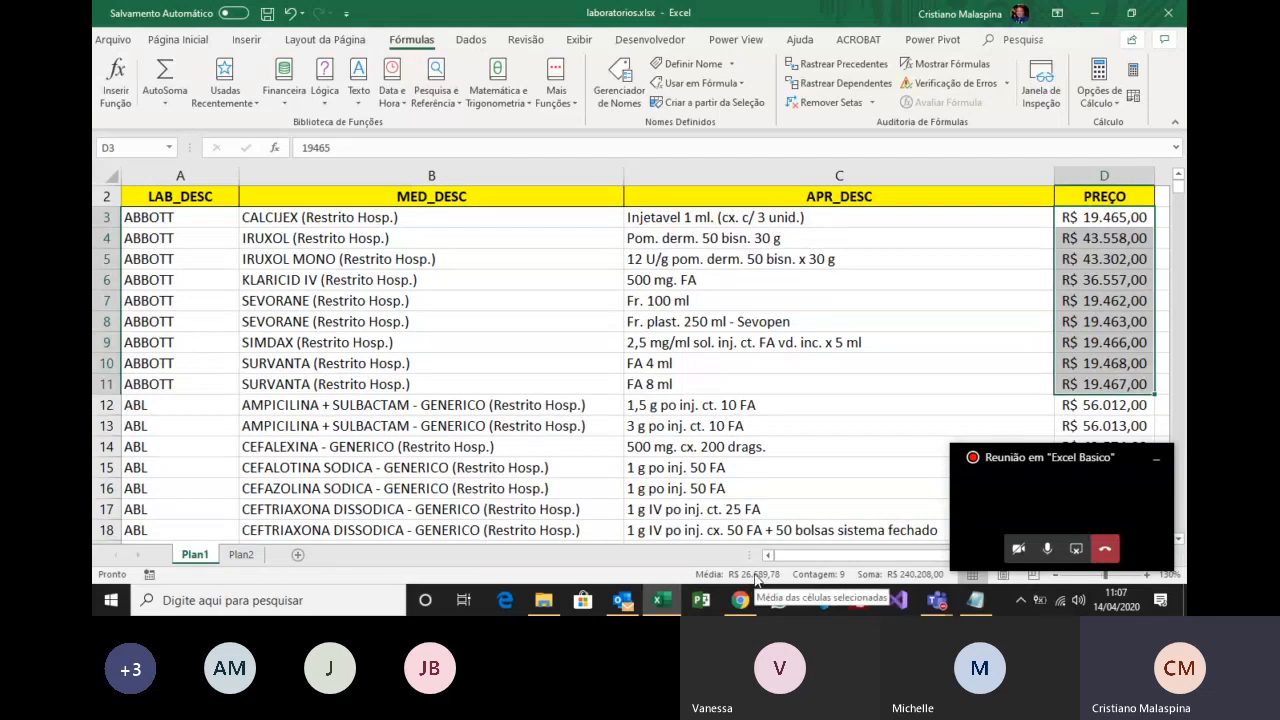
Add the heading "Media de valores" in D3 of the Plan2 RESUMO table.
click(241, 554)
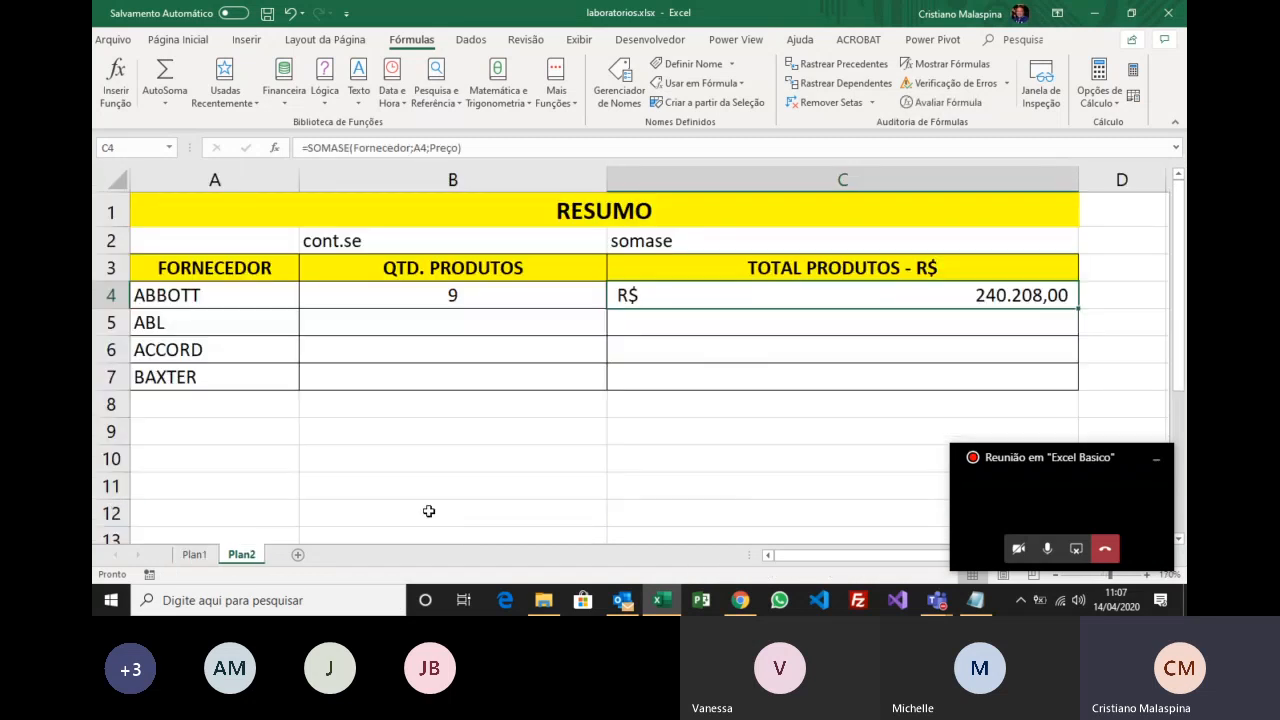
click(1100, 272)
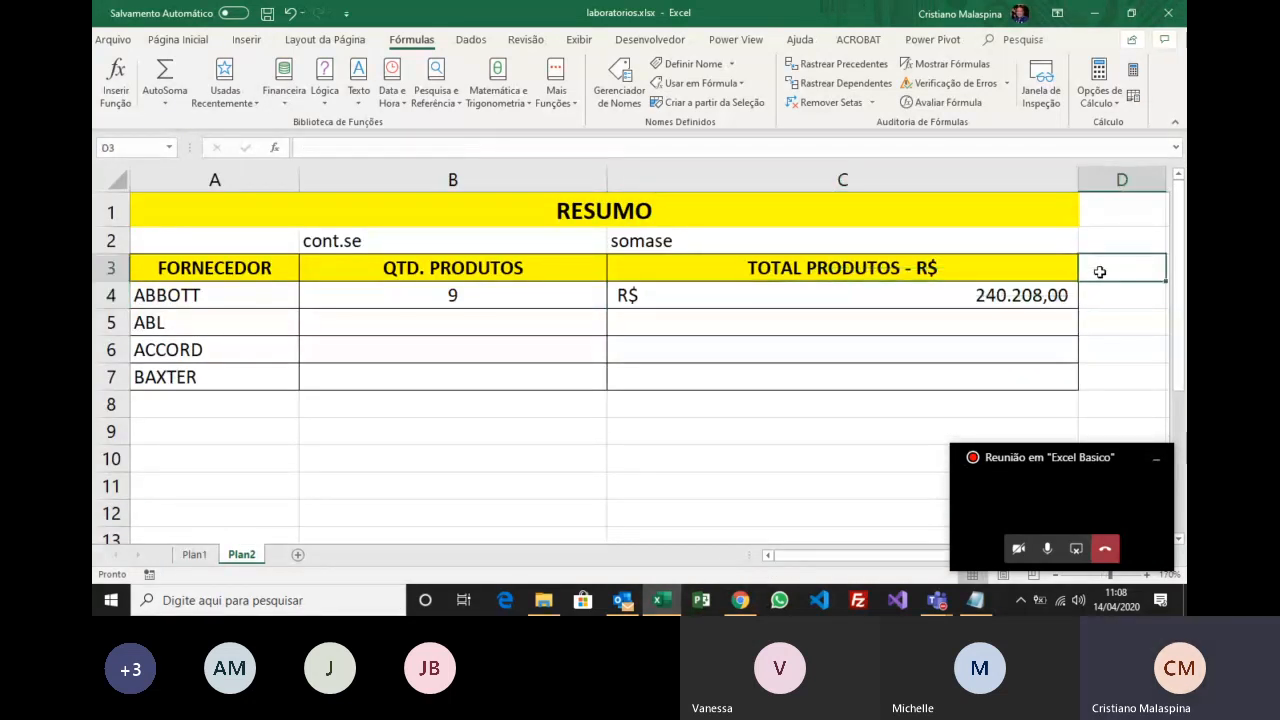
text(Media de valor)
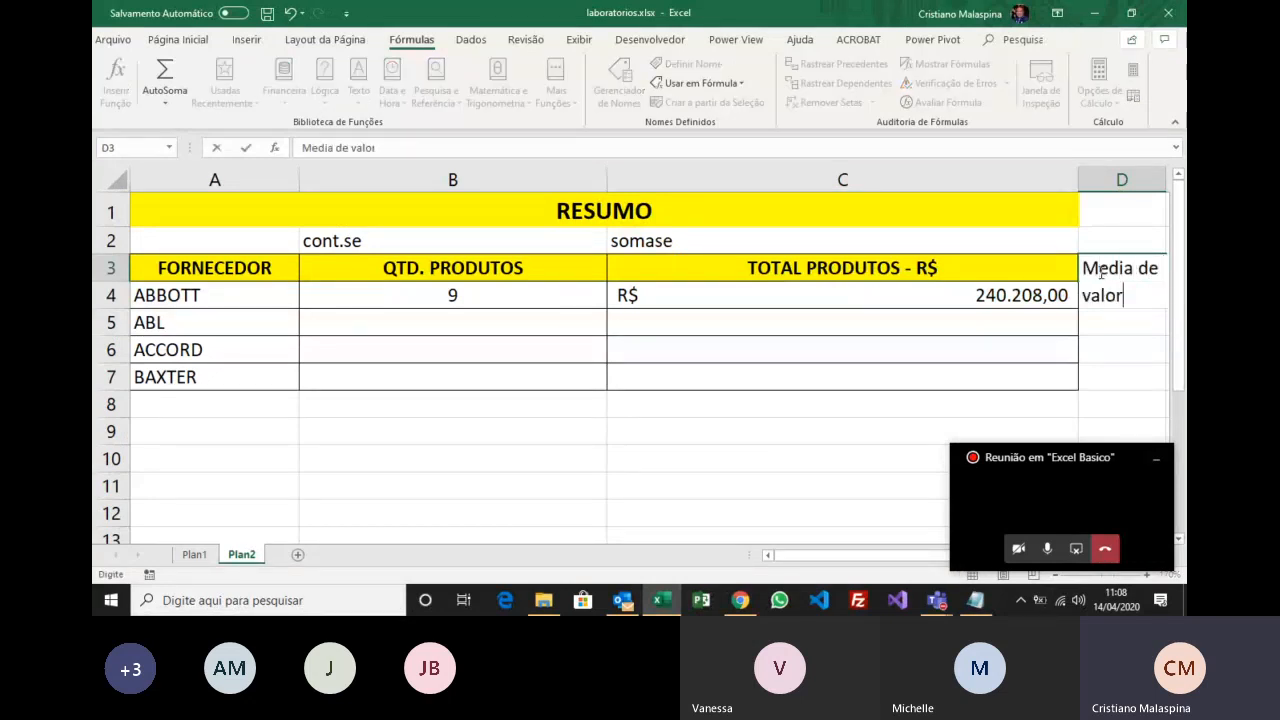
key(Return)
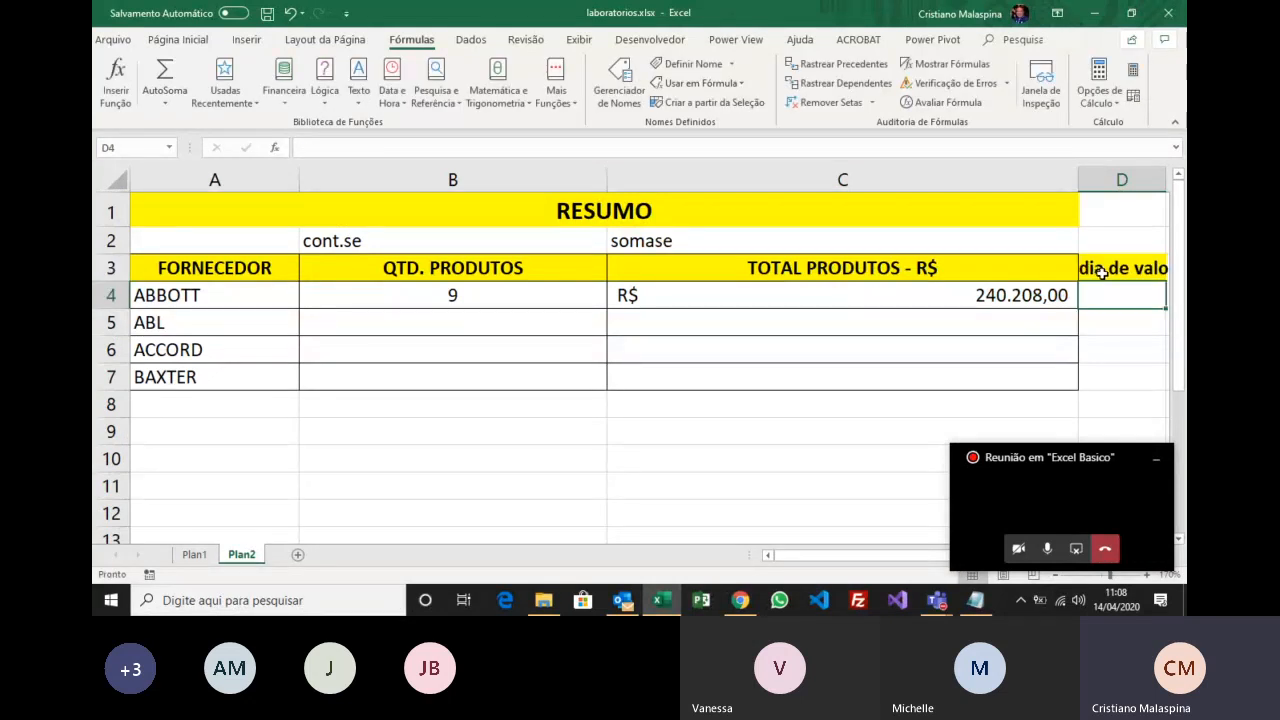
Unmerge the RESUMO title, then merge and centre it across A1:D1.
click(1050, 221)
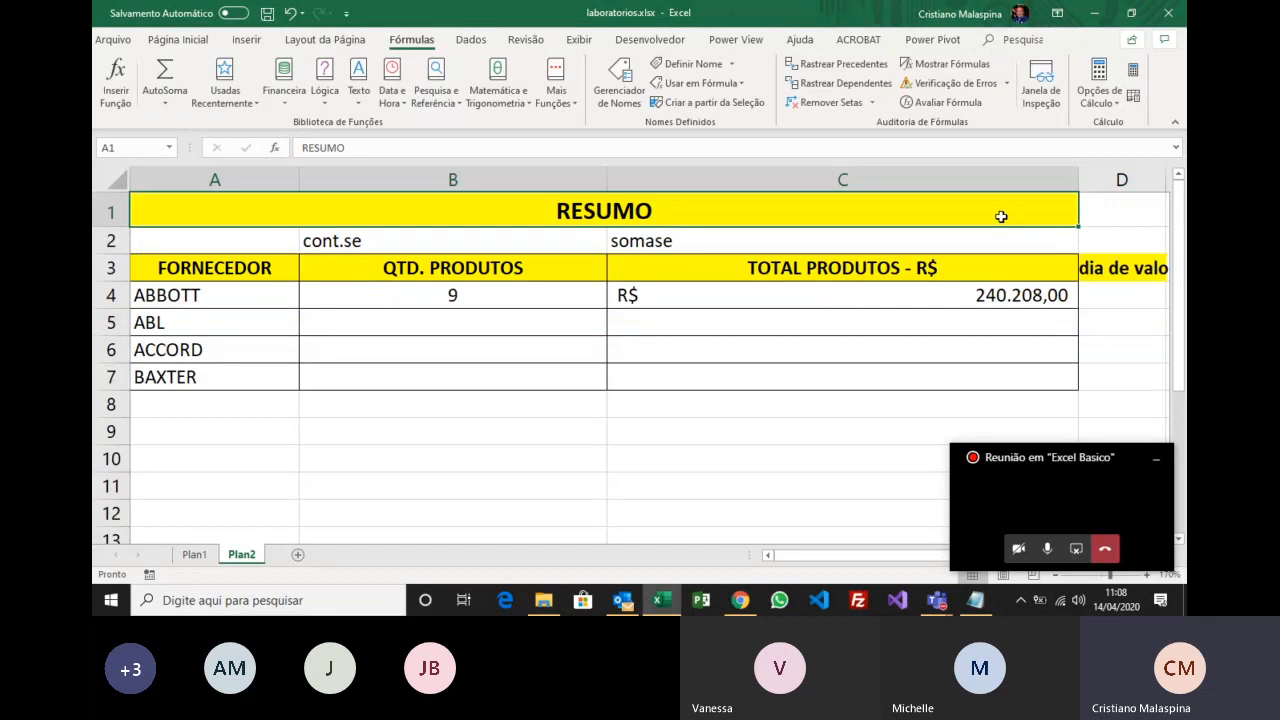
click(180, 40)
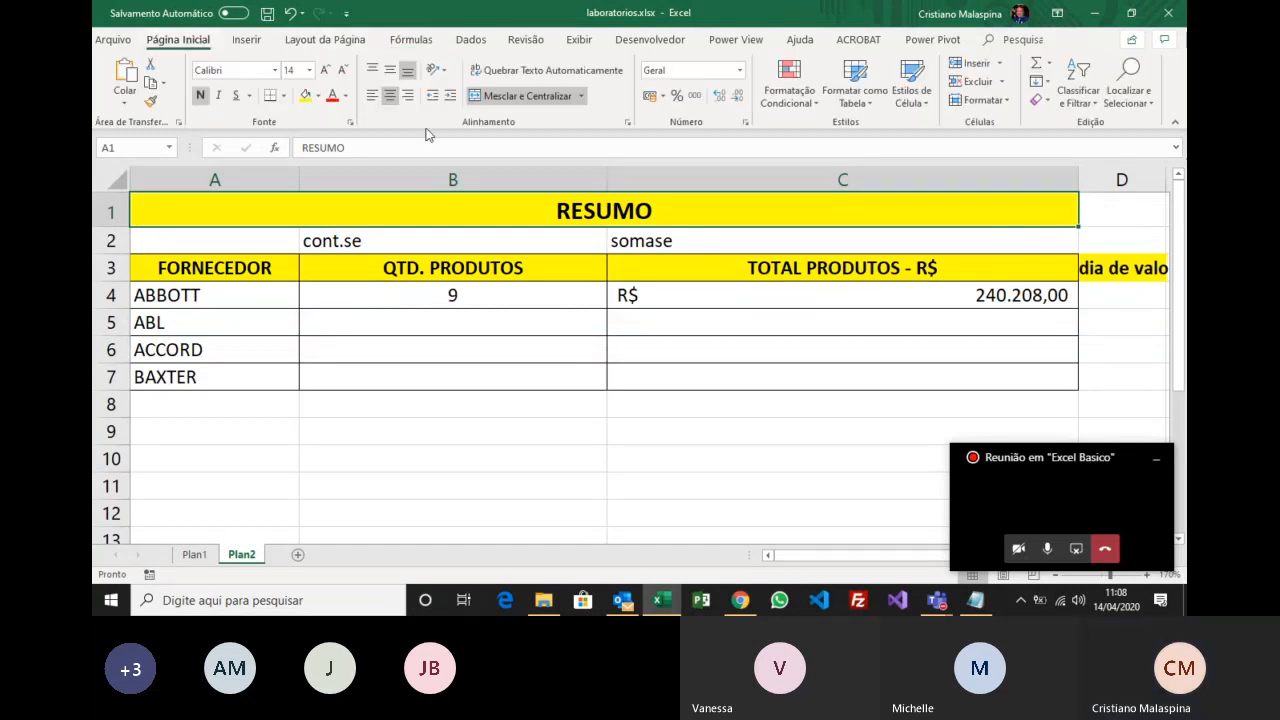
click(495, 104)
drag(286, 209, 1090, 207)
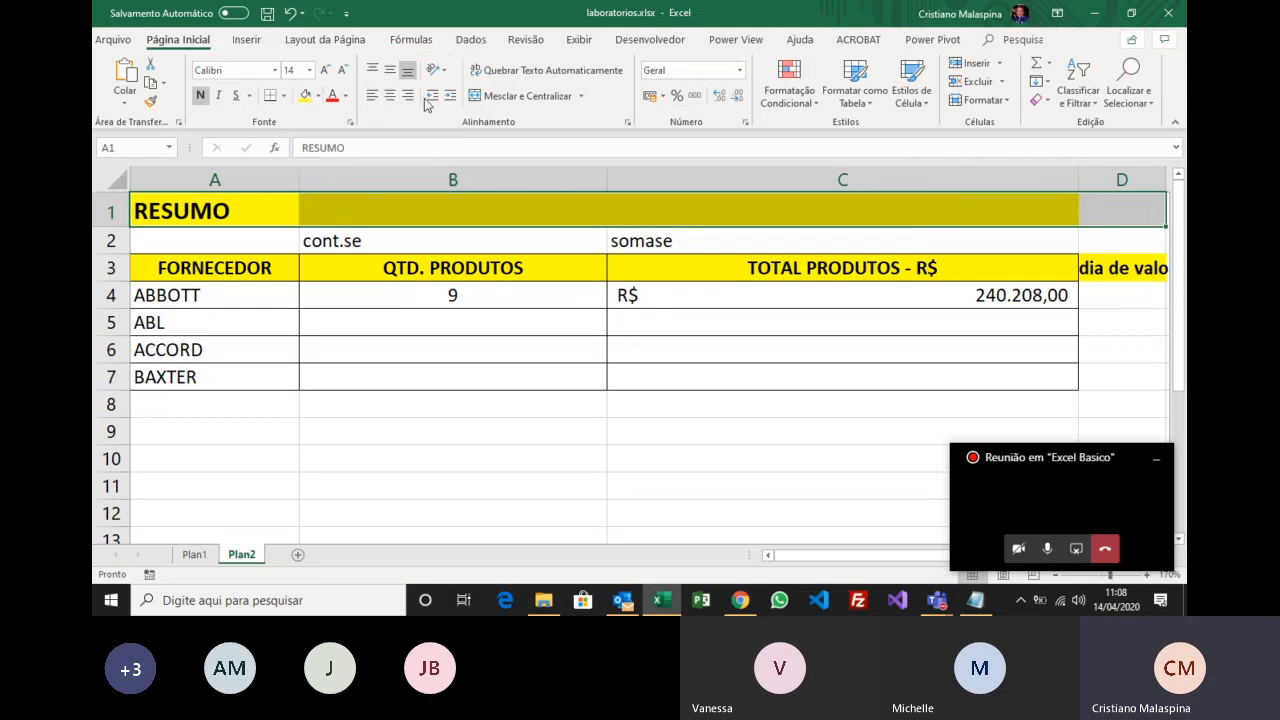
click(515, 103)
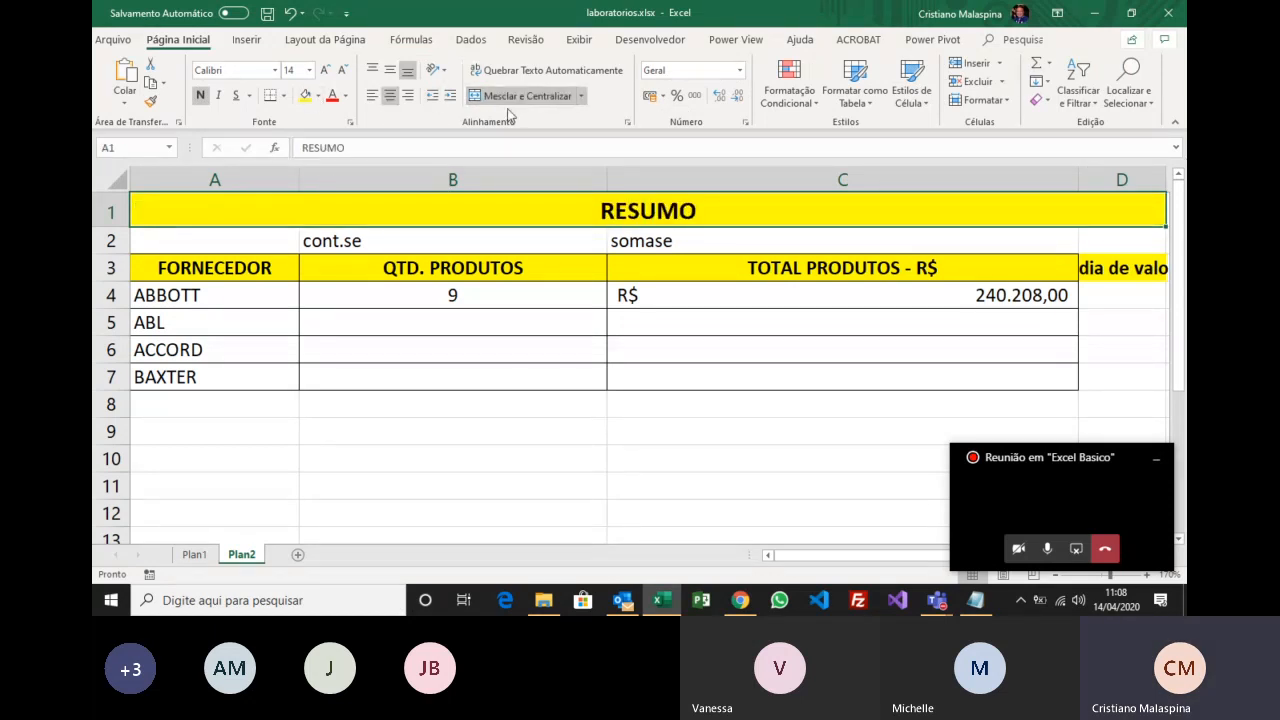
Apply all borders to the new column's cells D3:D7 and fit column D's width to its heading.
click(981, 273)
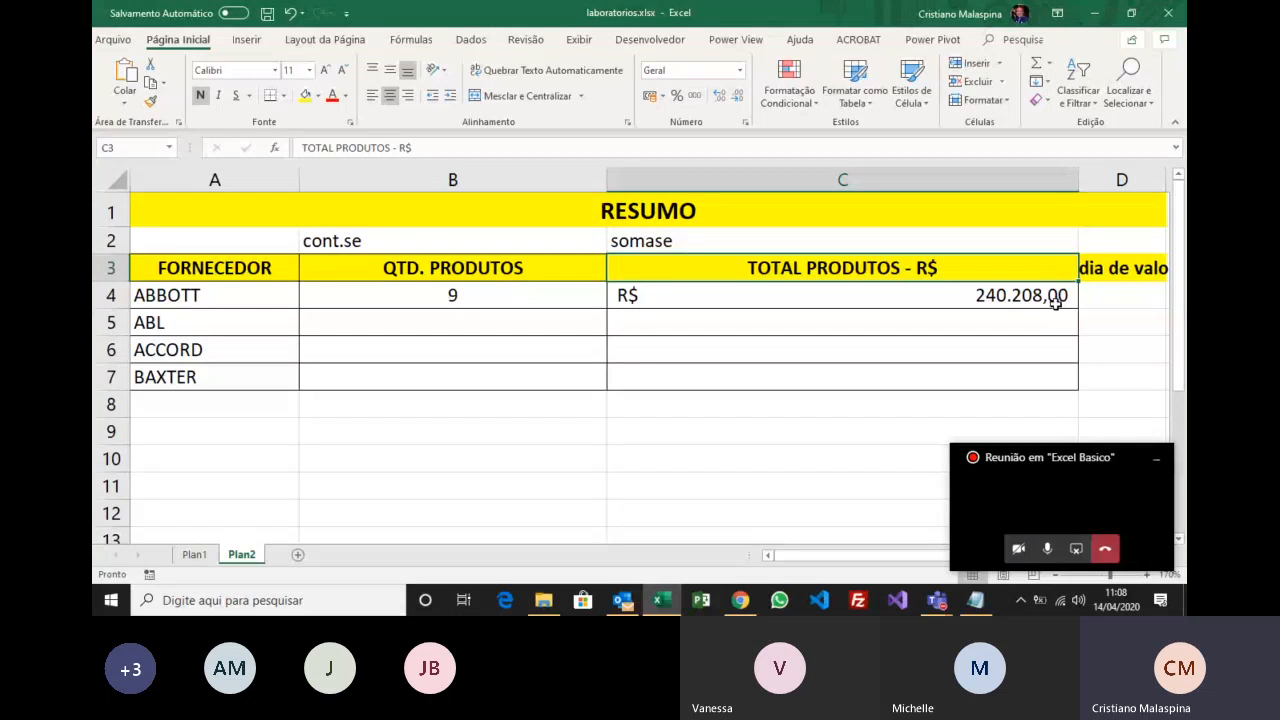
click(1102, 268)
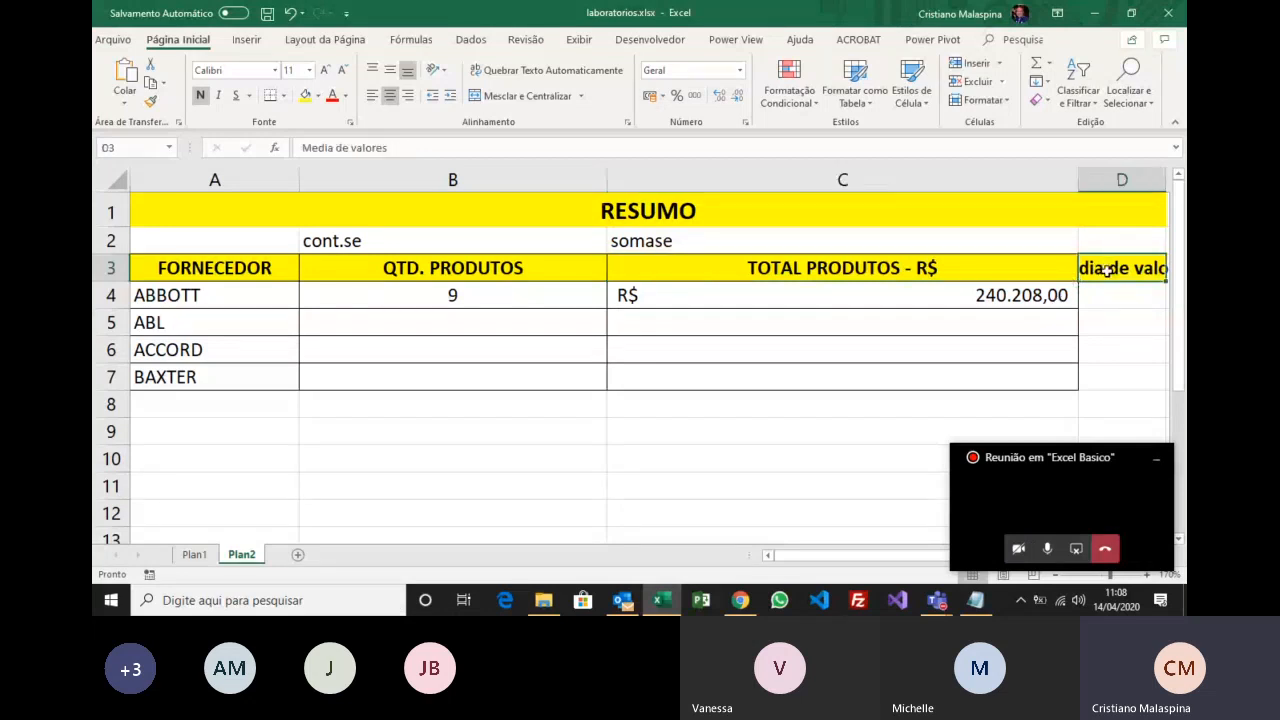
click(283, 95)
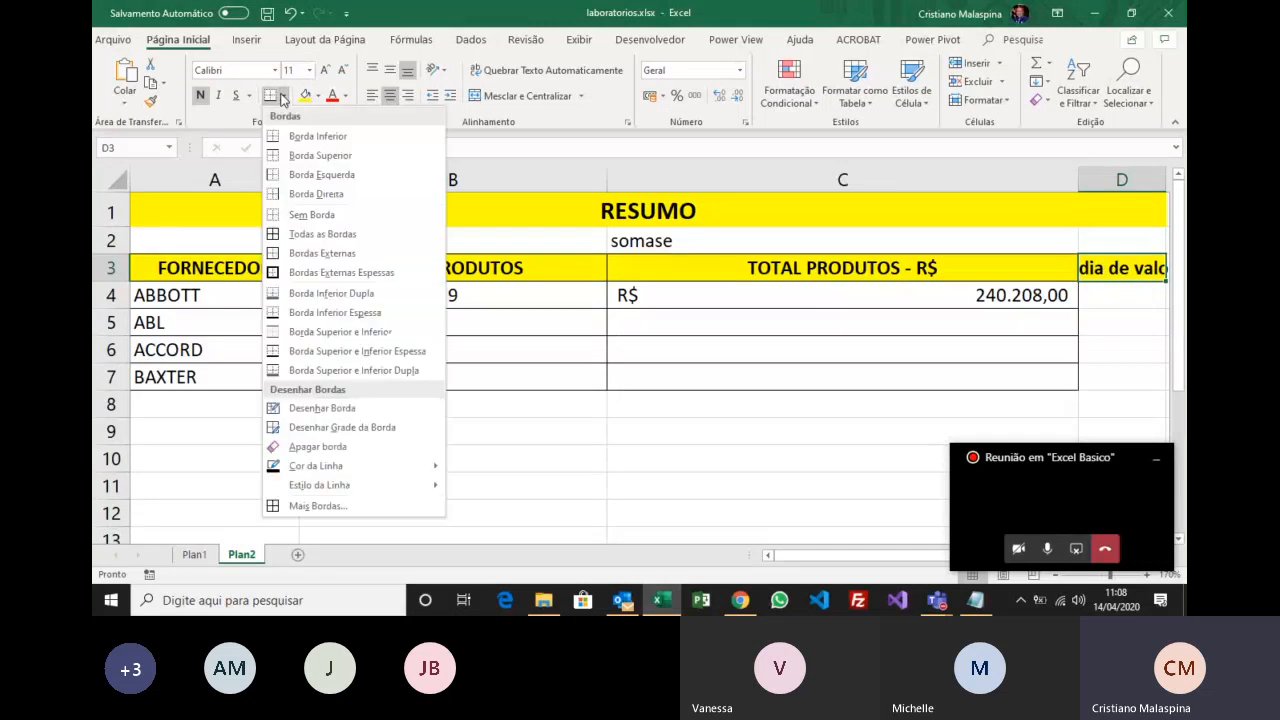
click(318, 234)
drag(857, 562, 910, 560)
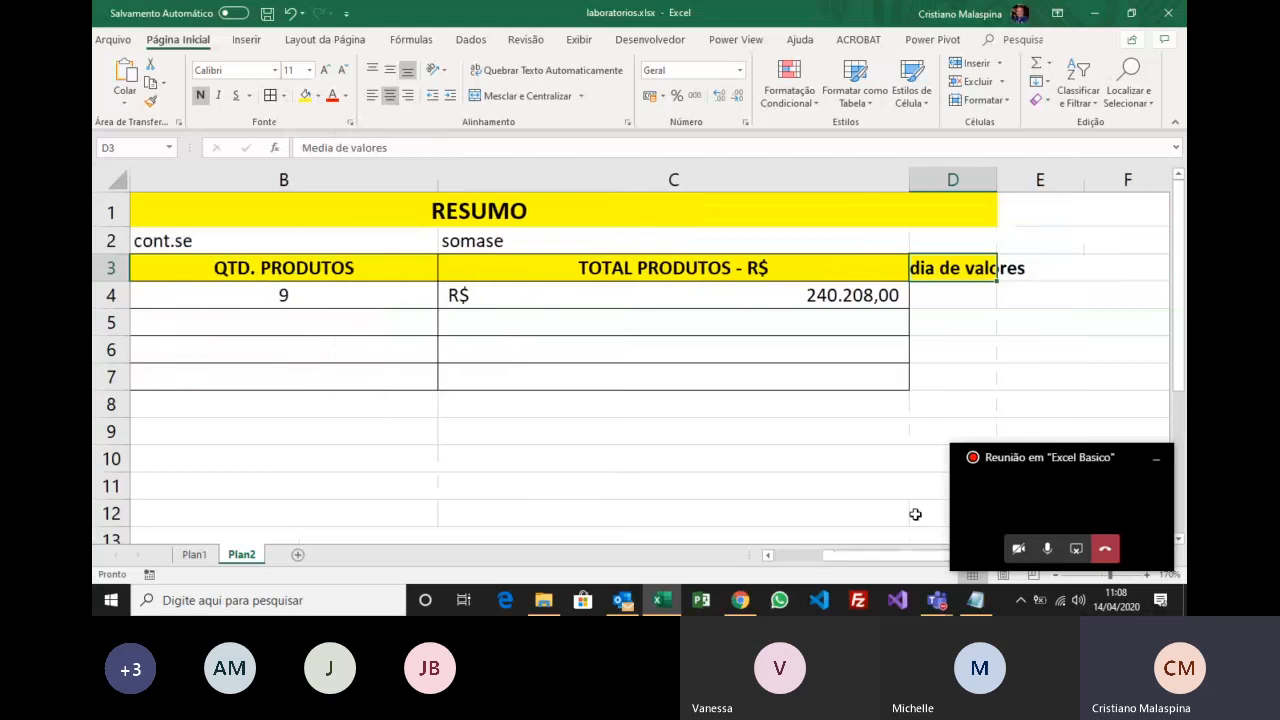
double_click(999, 176)
drag(903, 294, 983, 380)
click(270, 95)
click(653, 482)
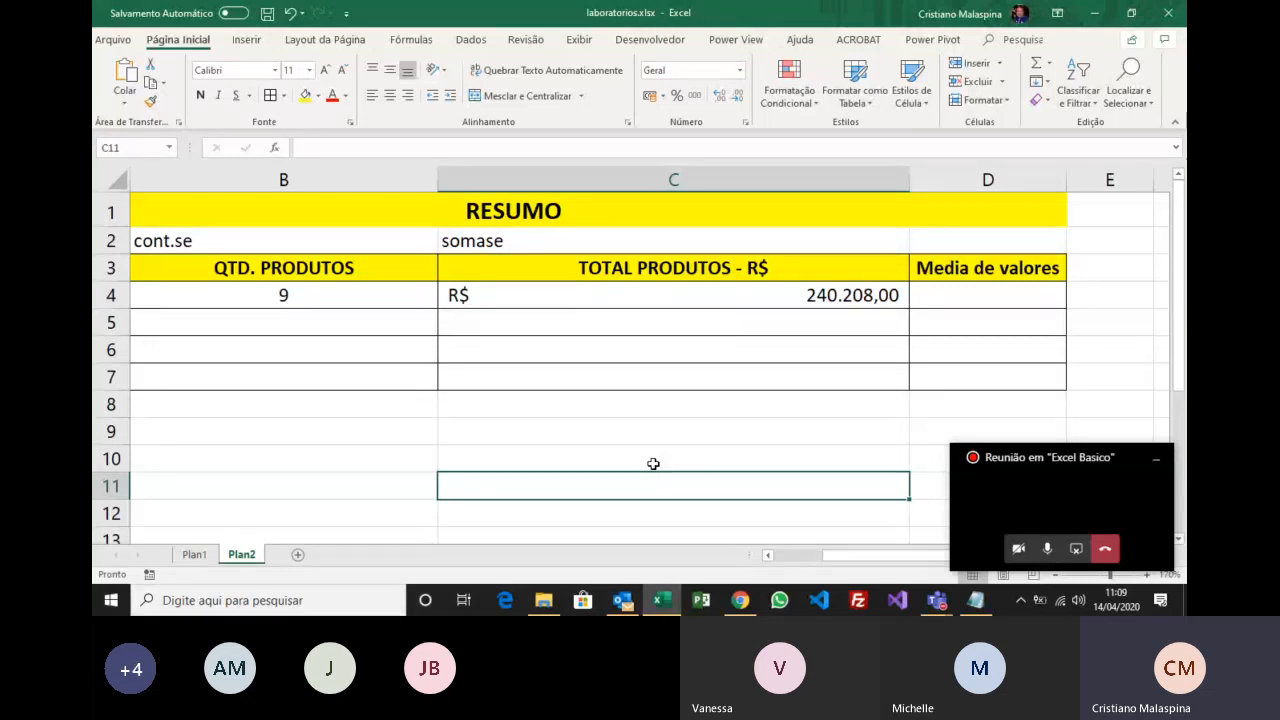
Label cell D2 above the Media de valores heading with the function name "mediase".
click(942, 302)
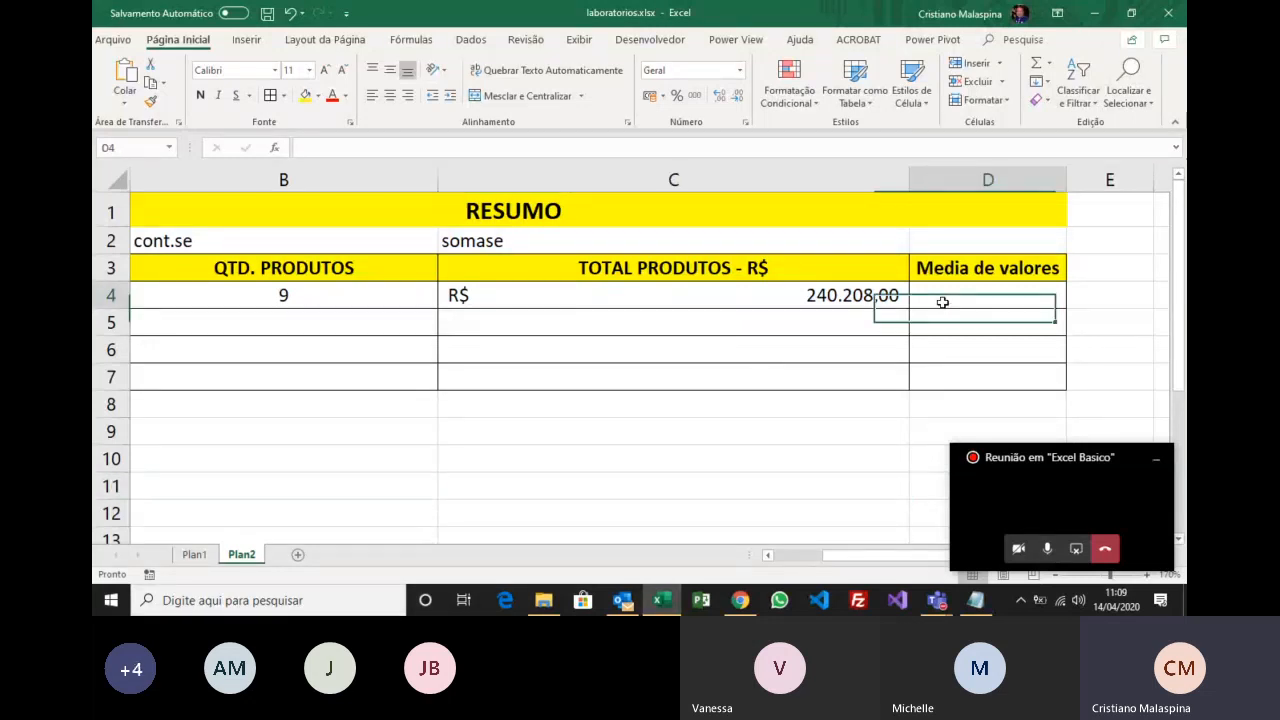
double_click(945, 245)
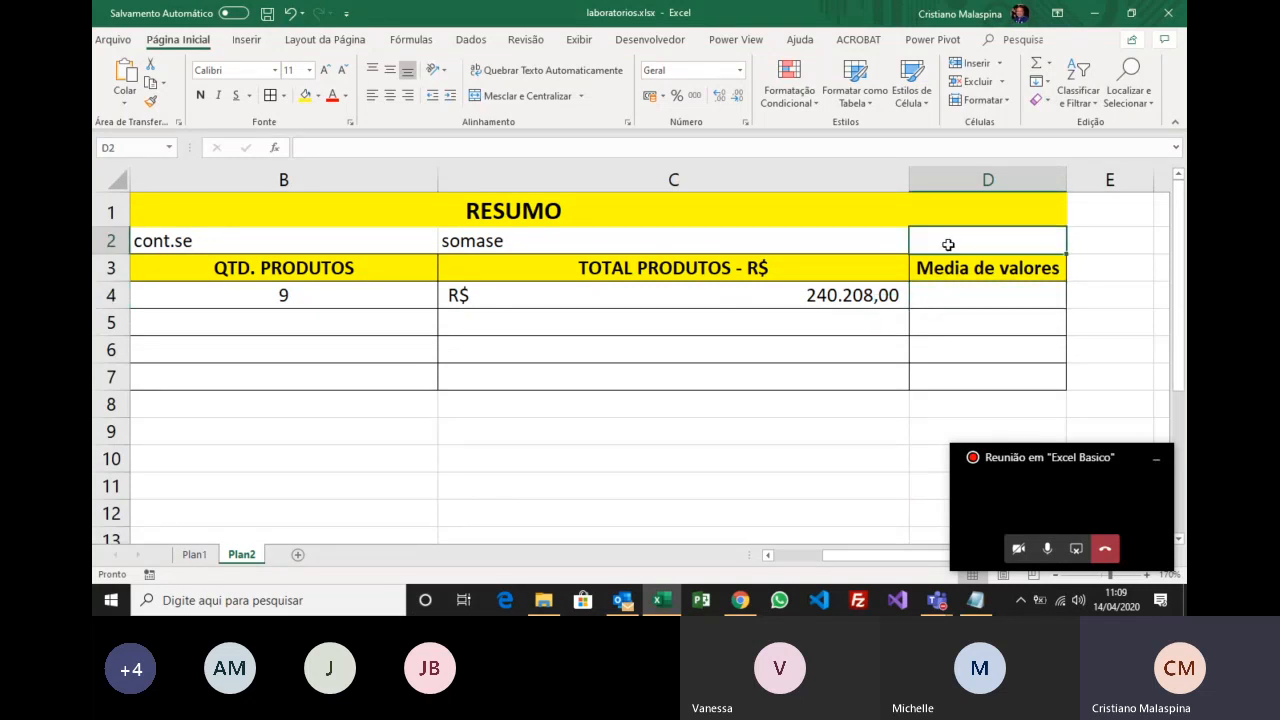
text(mediase)
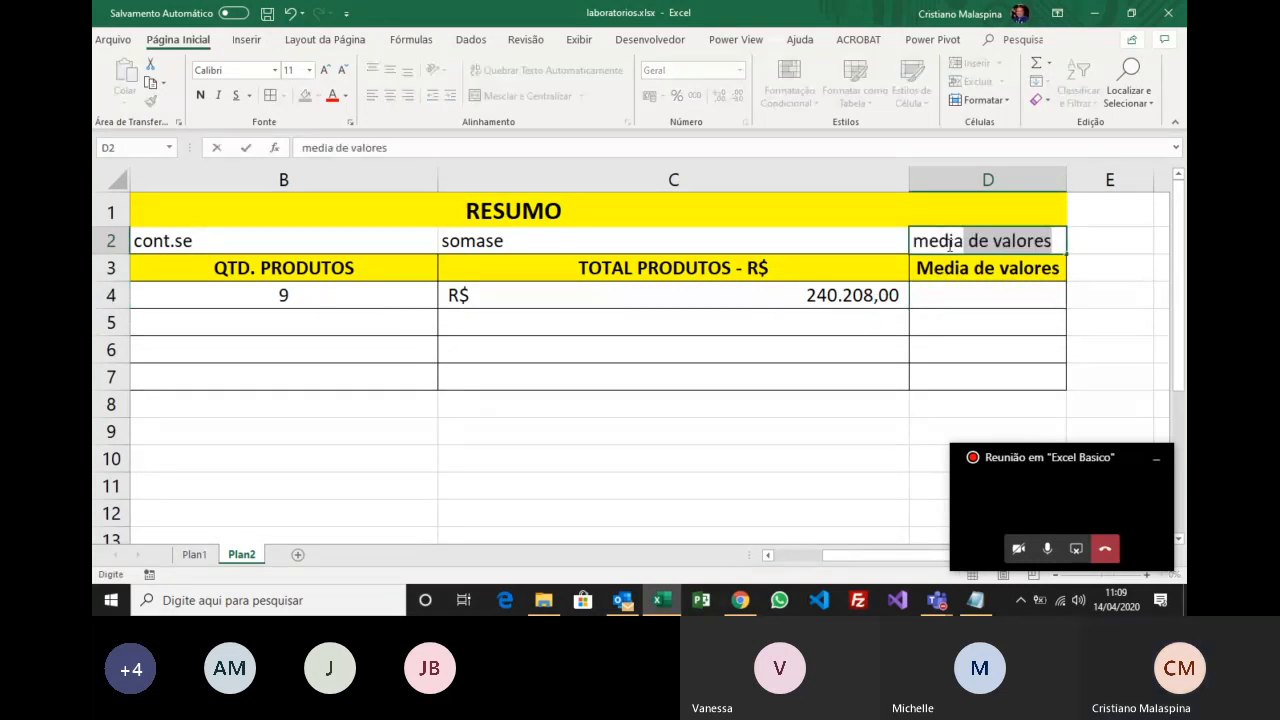
key(Return)
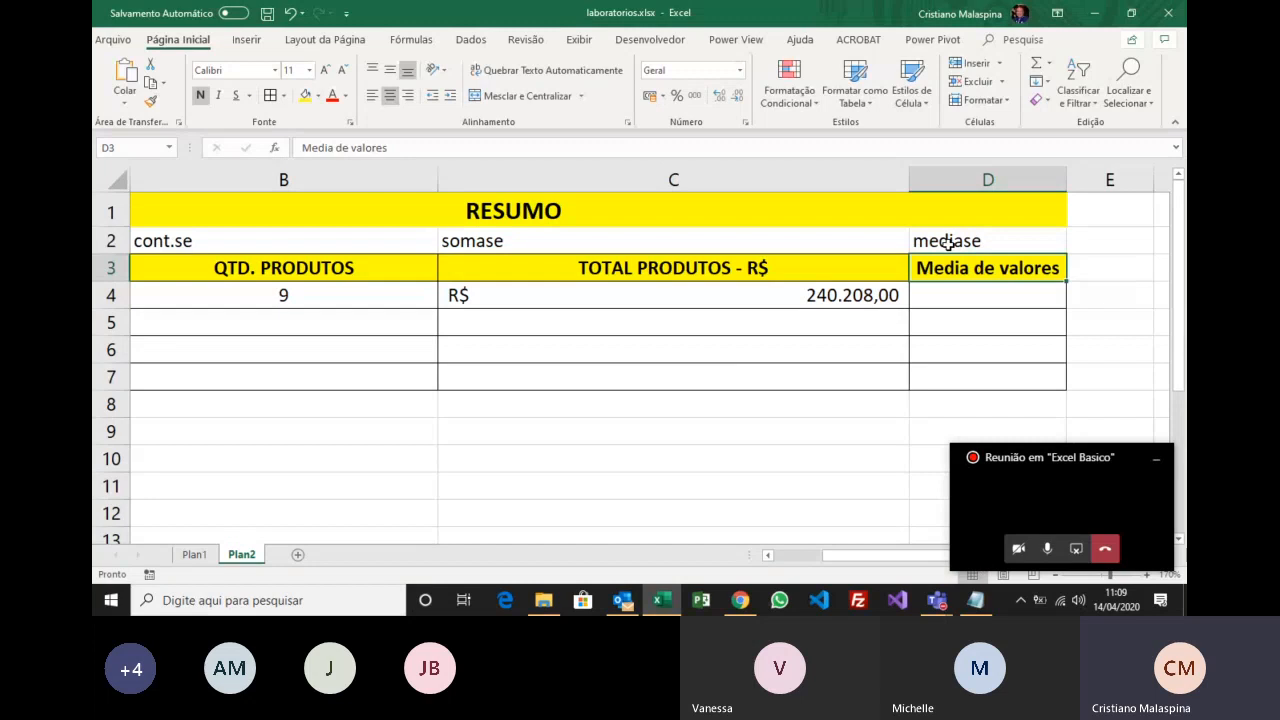
click(937, 301)
text(=med)
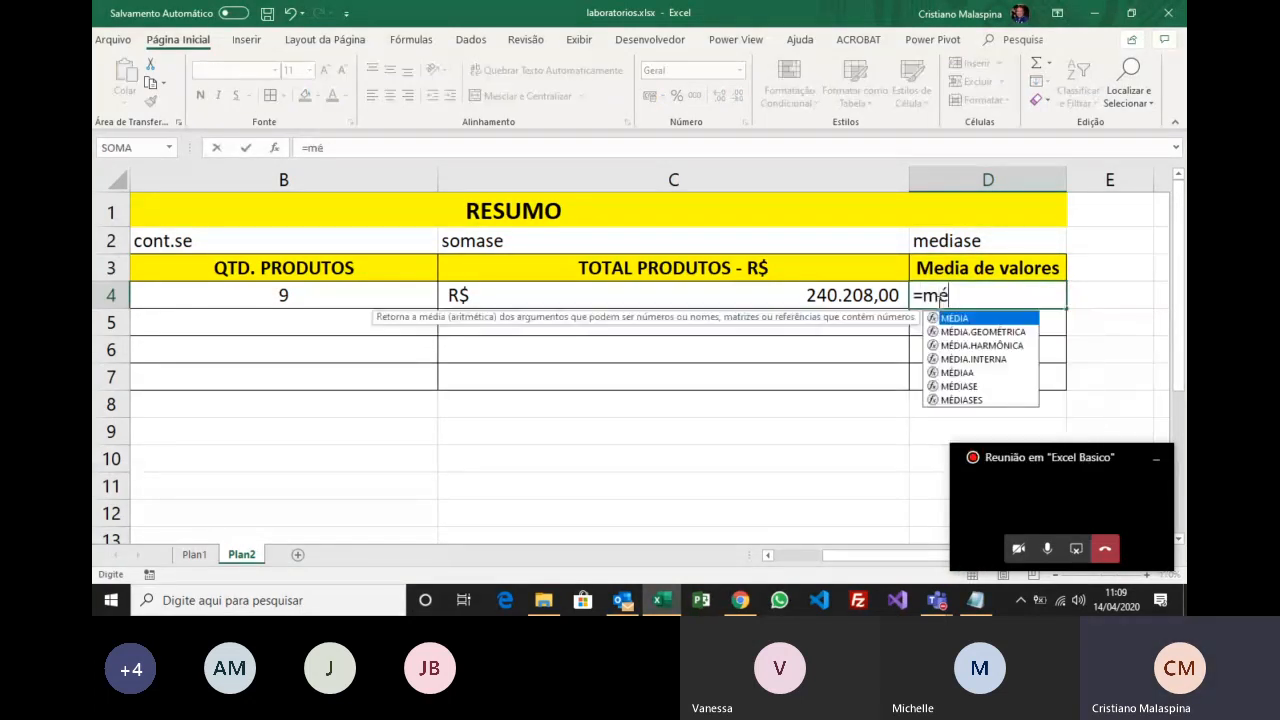
key(Right)
Enter =MÉDIASE(Fornecedor;A4;Preço) in D4 to average the ABBOTT supplier's prices.
click(937, 301)
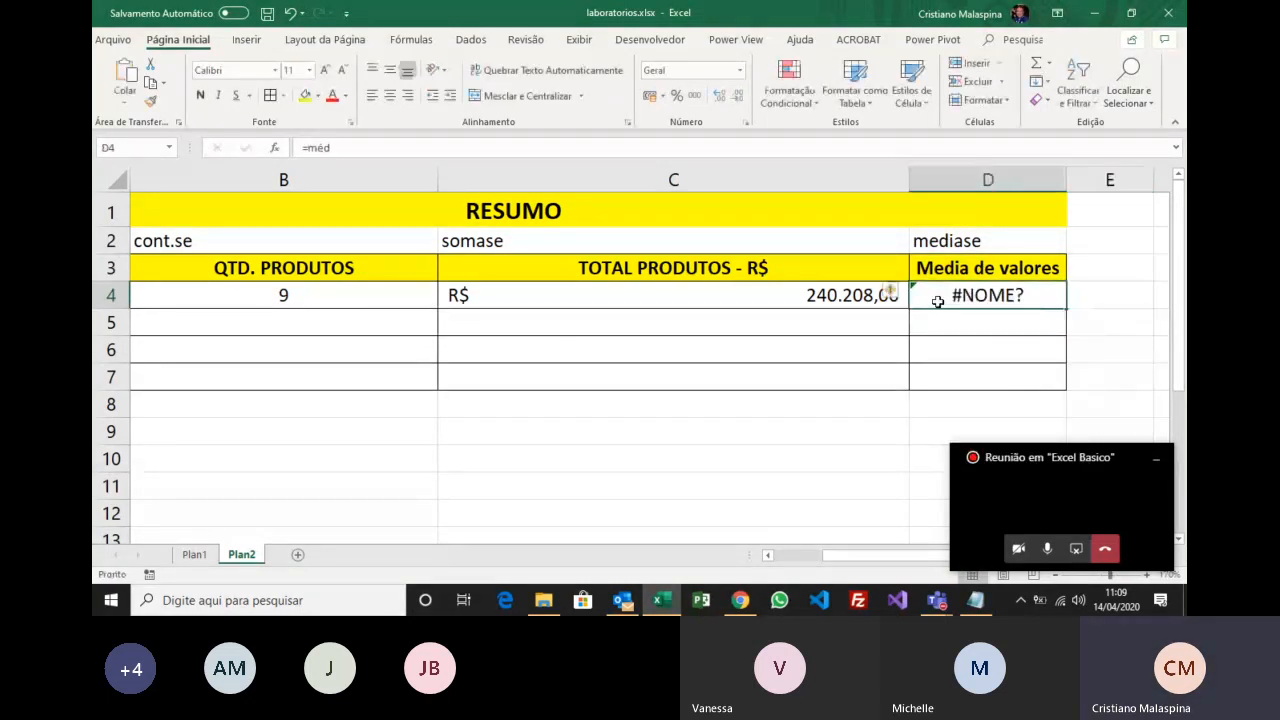
text(=MÉDIA)
key(Down)
key(Down)
key(Down)
key(Down)
key(Down)
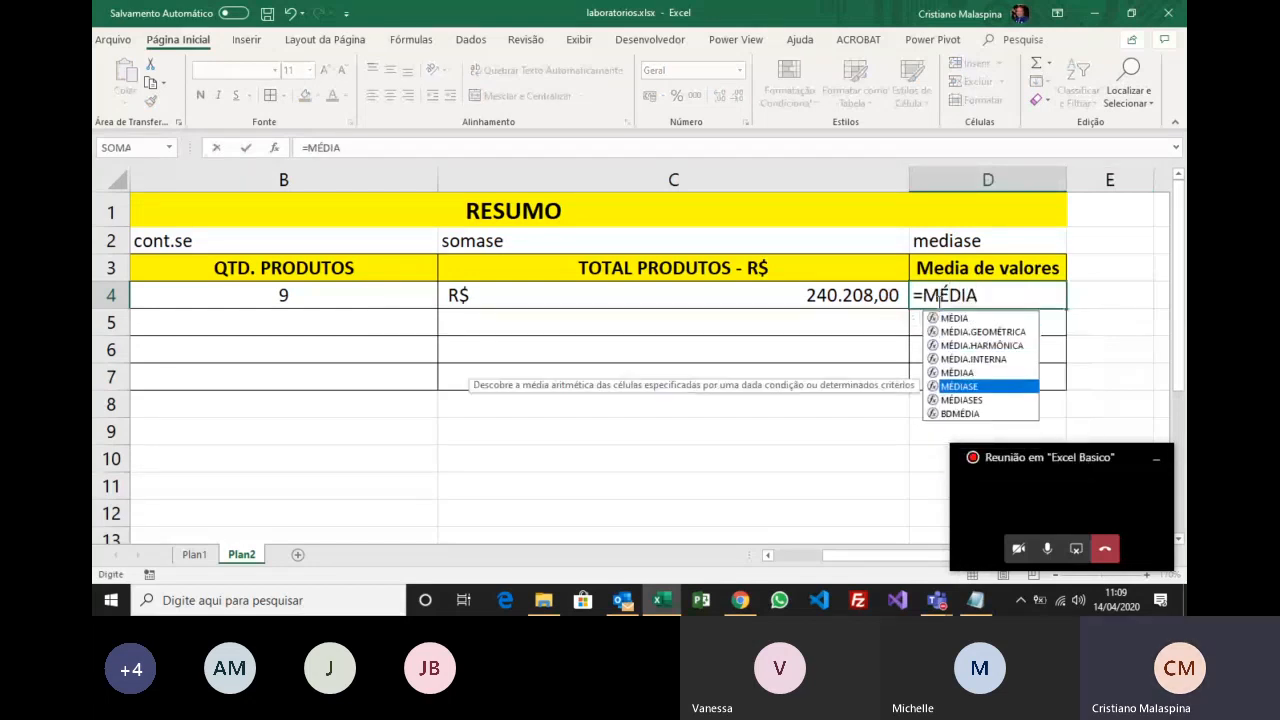
key(Tab)
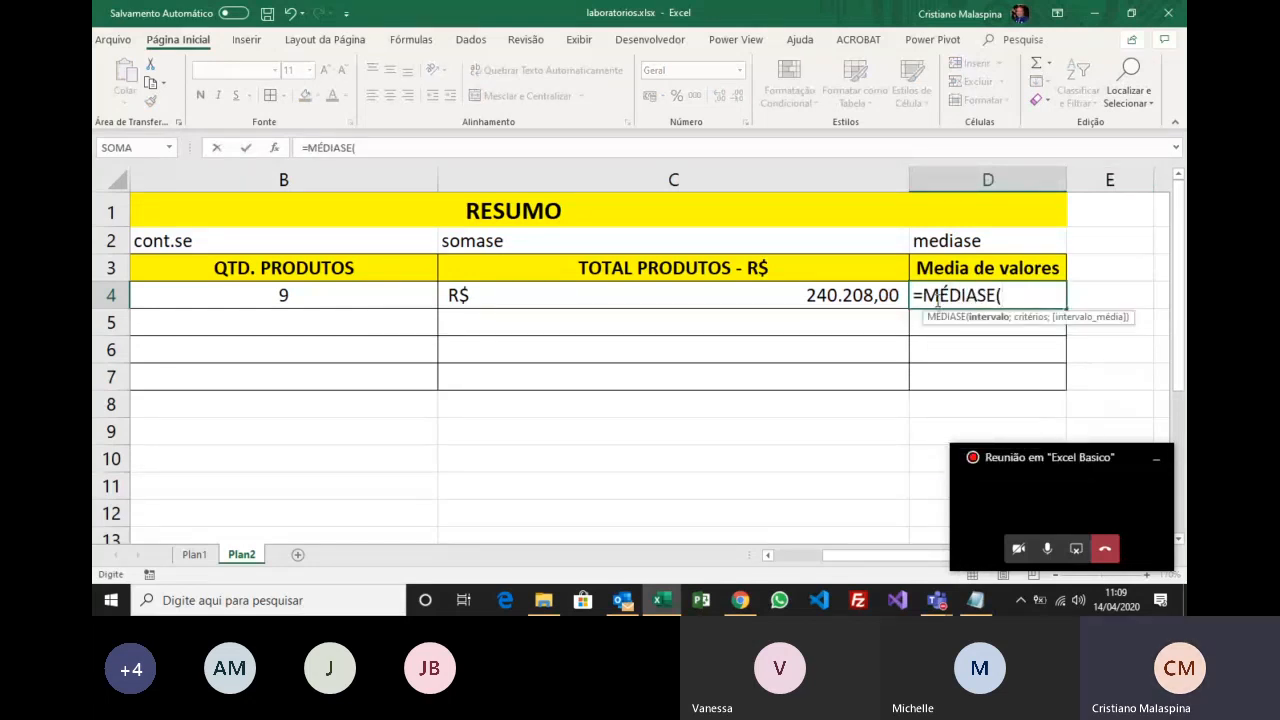
text(Fornecedor;)
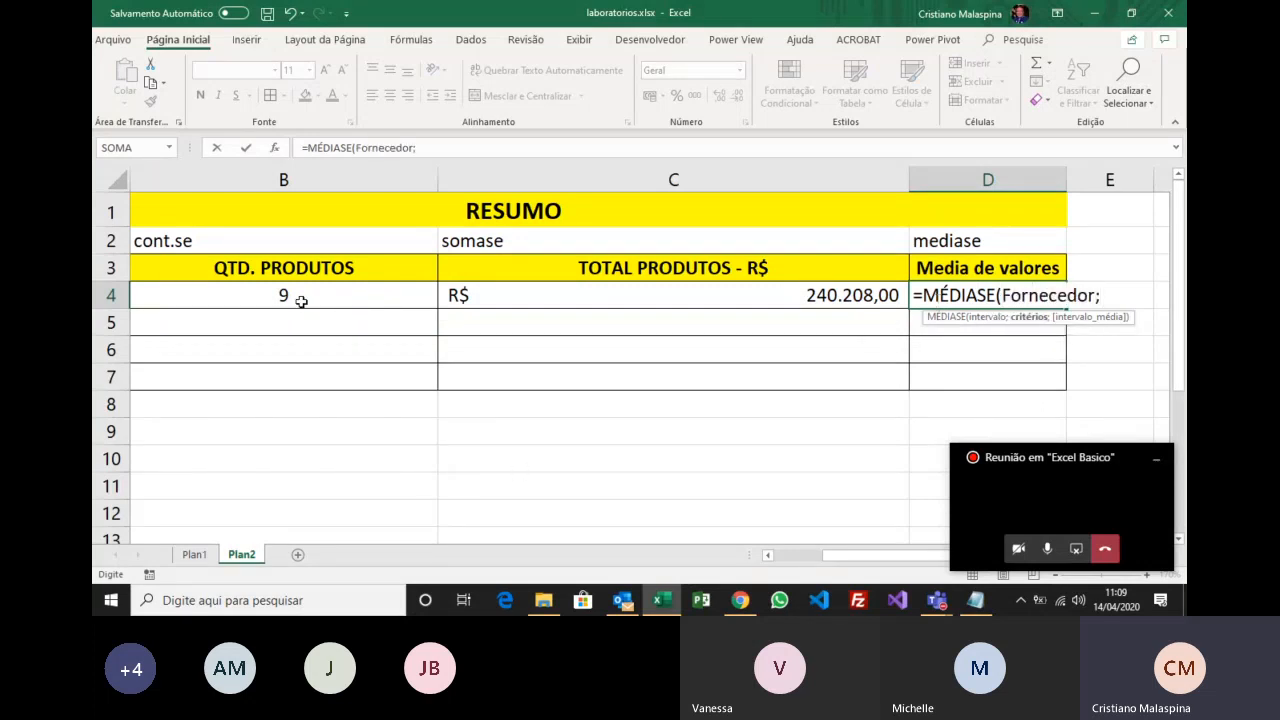
click(788, 557)
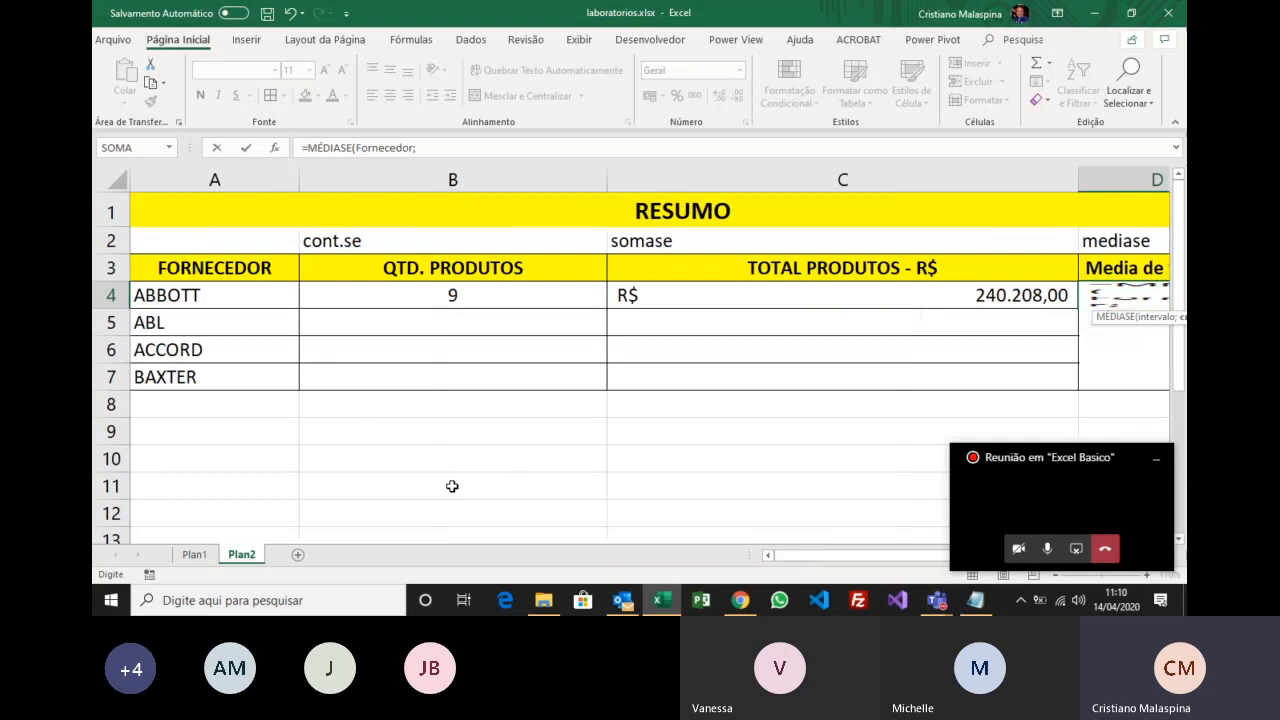
click(218, 296)
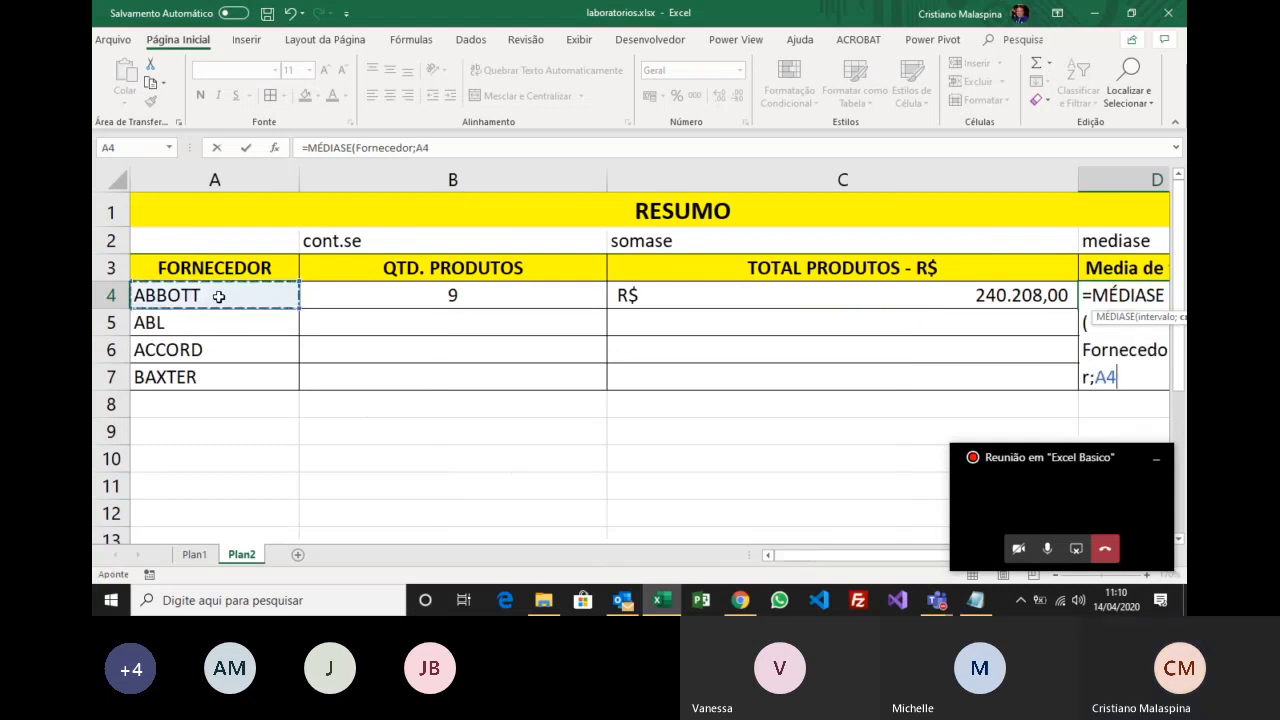
text(;PRE)
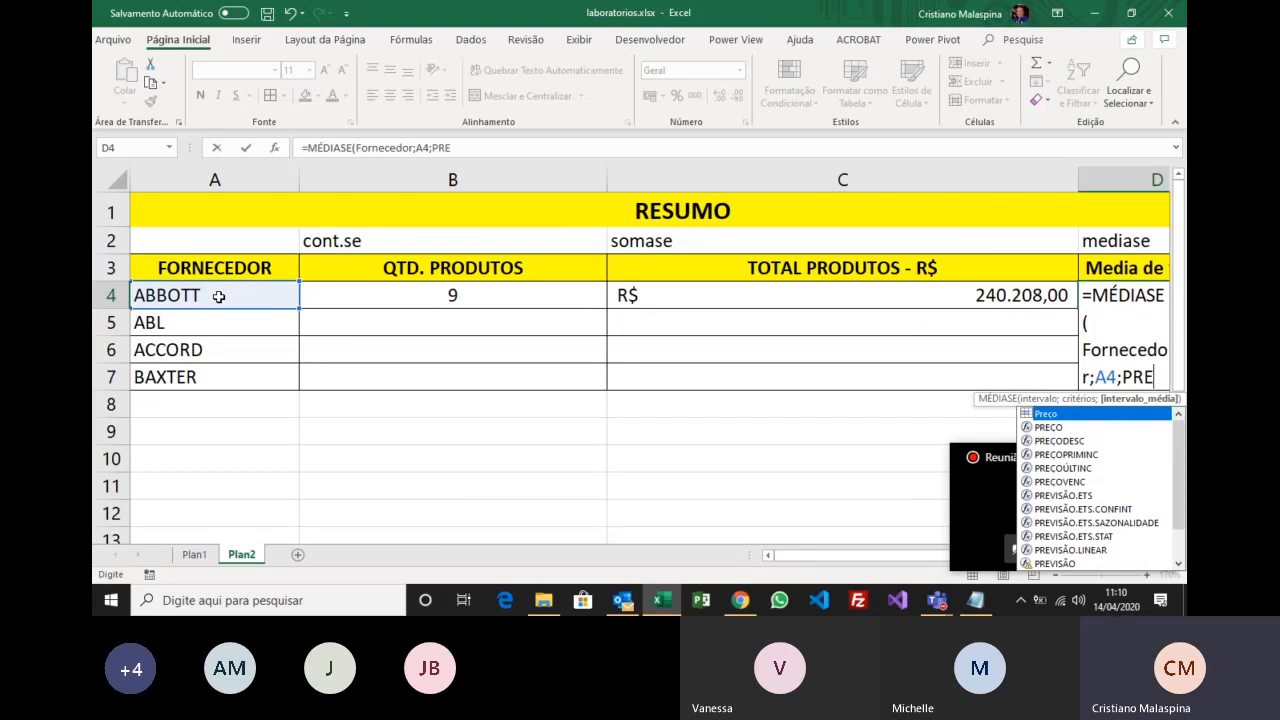
key(Tab)
key(Return)
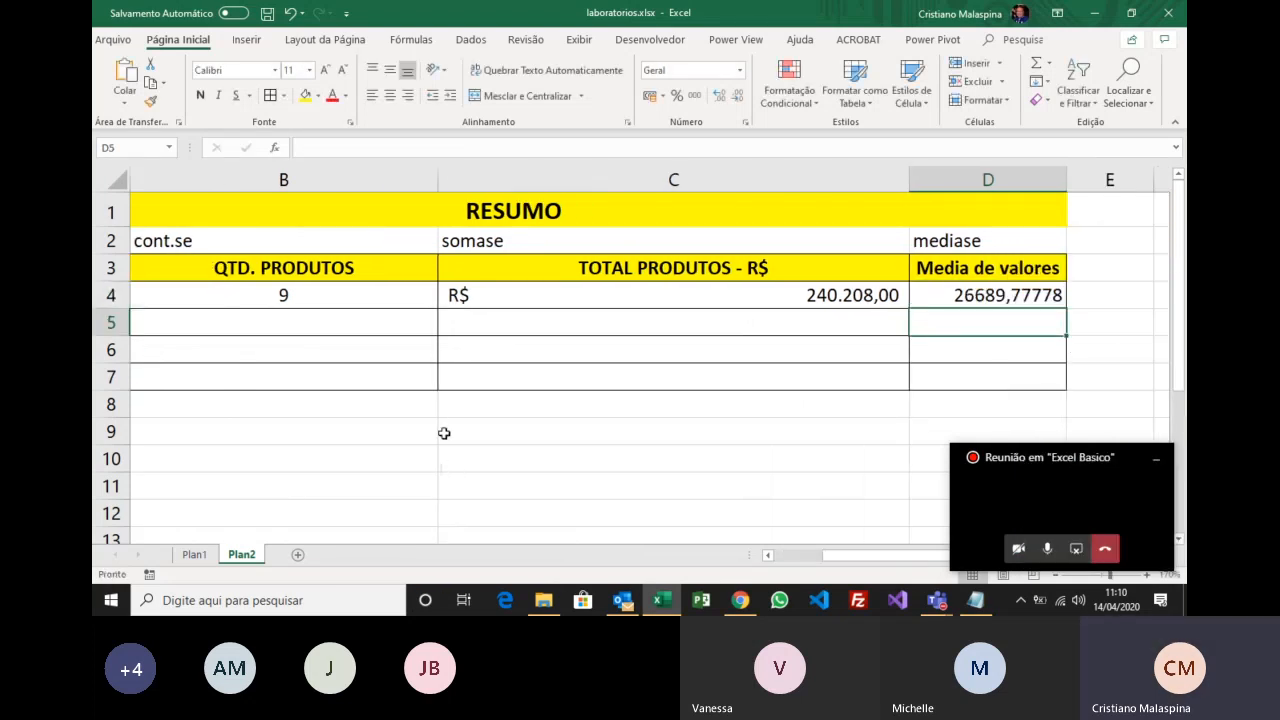
Apply the accounting number format to D4 and compare its value with the average of the ABBOTT prices selected on Plan1.
click(960, 296)
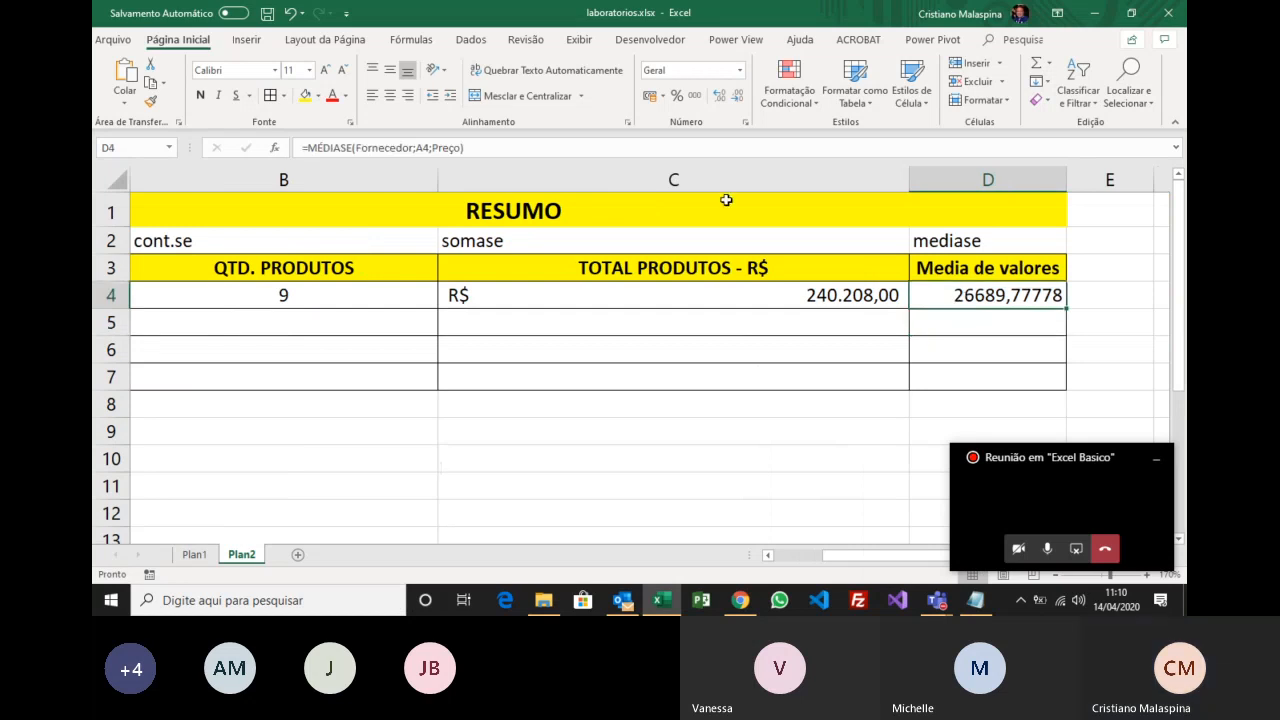
click(651, 96)
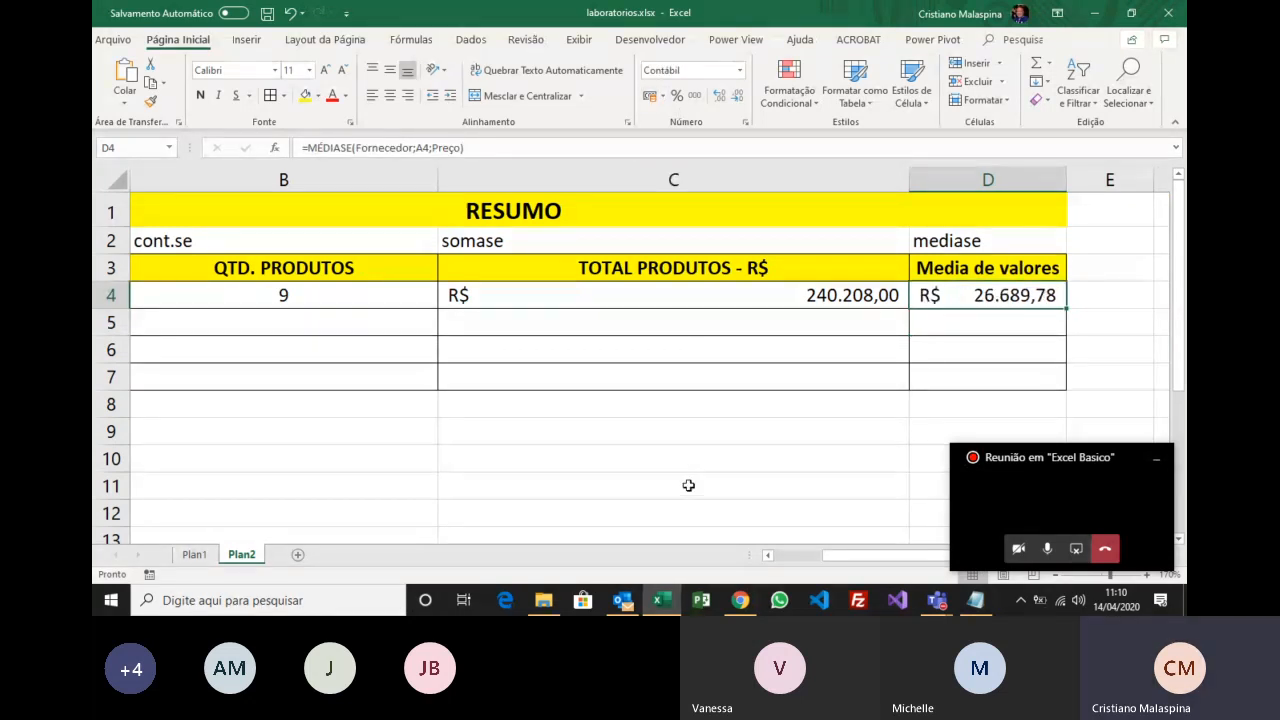
click(194, 554)
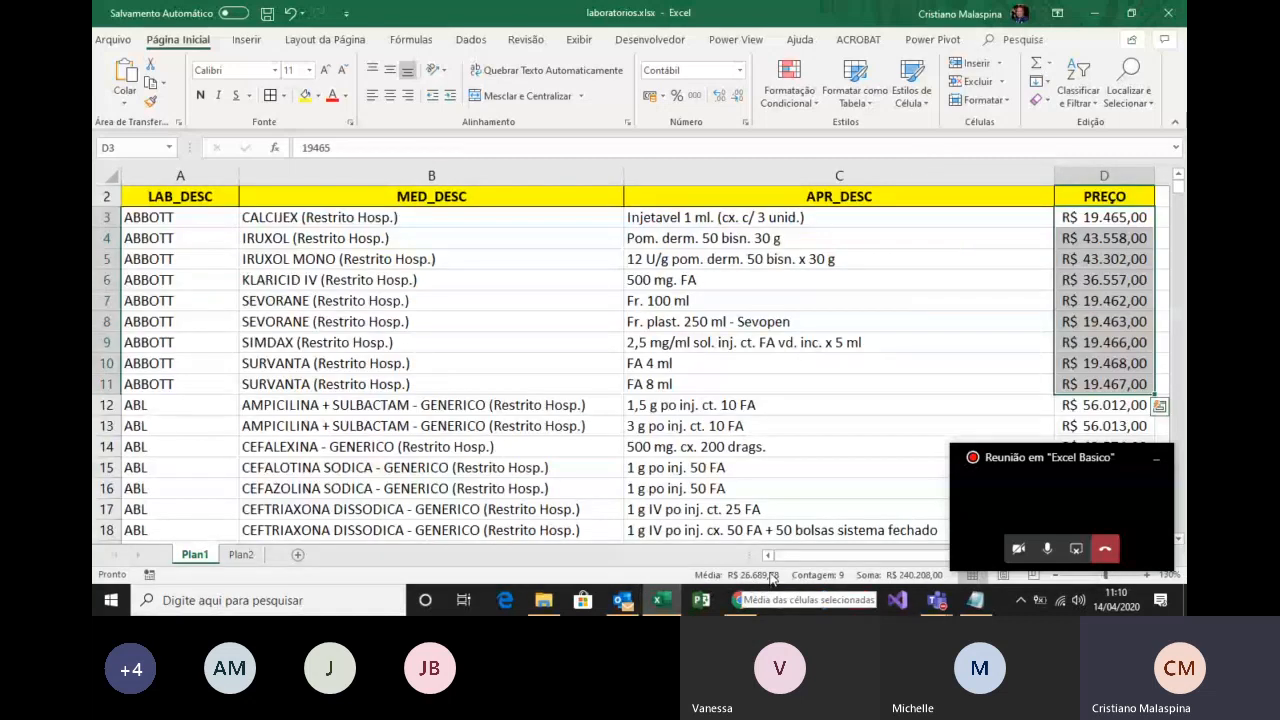
click(241, 556)
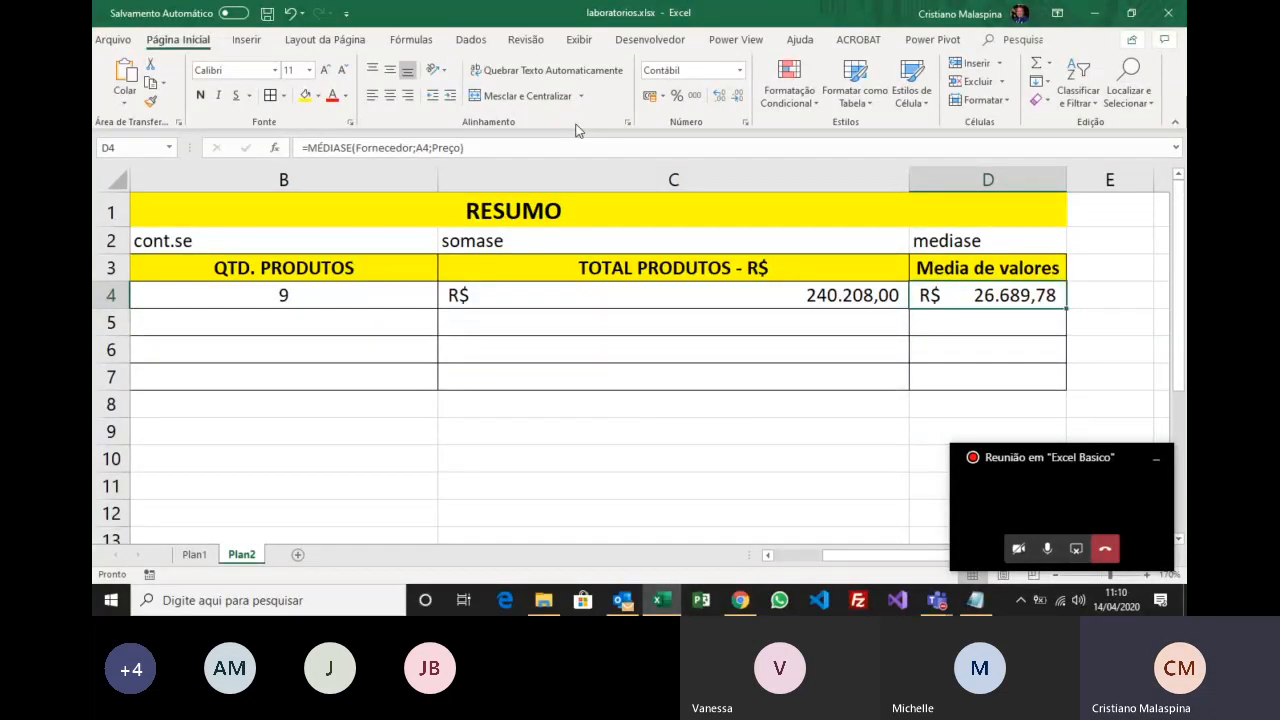
Delete the defined name MEDICAMENTOS in the Name Manager.
click(422, 44)
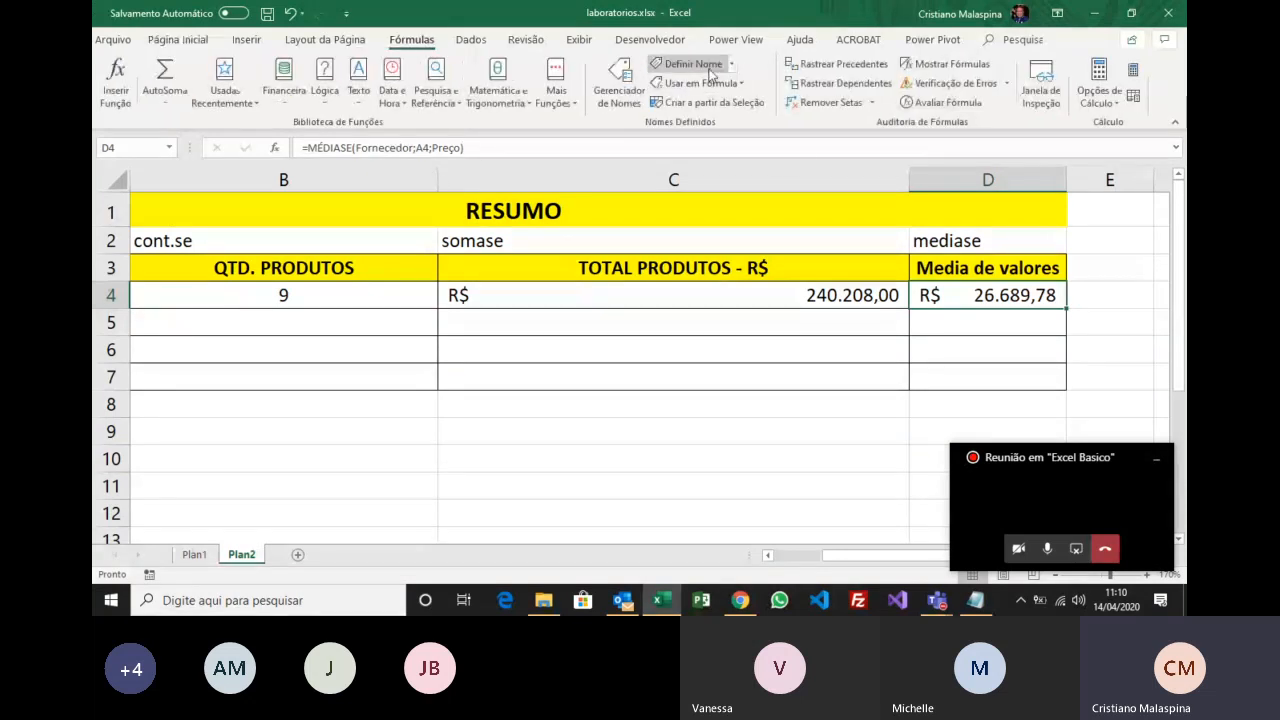
click(622, 104)
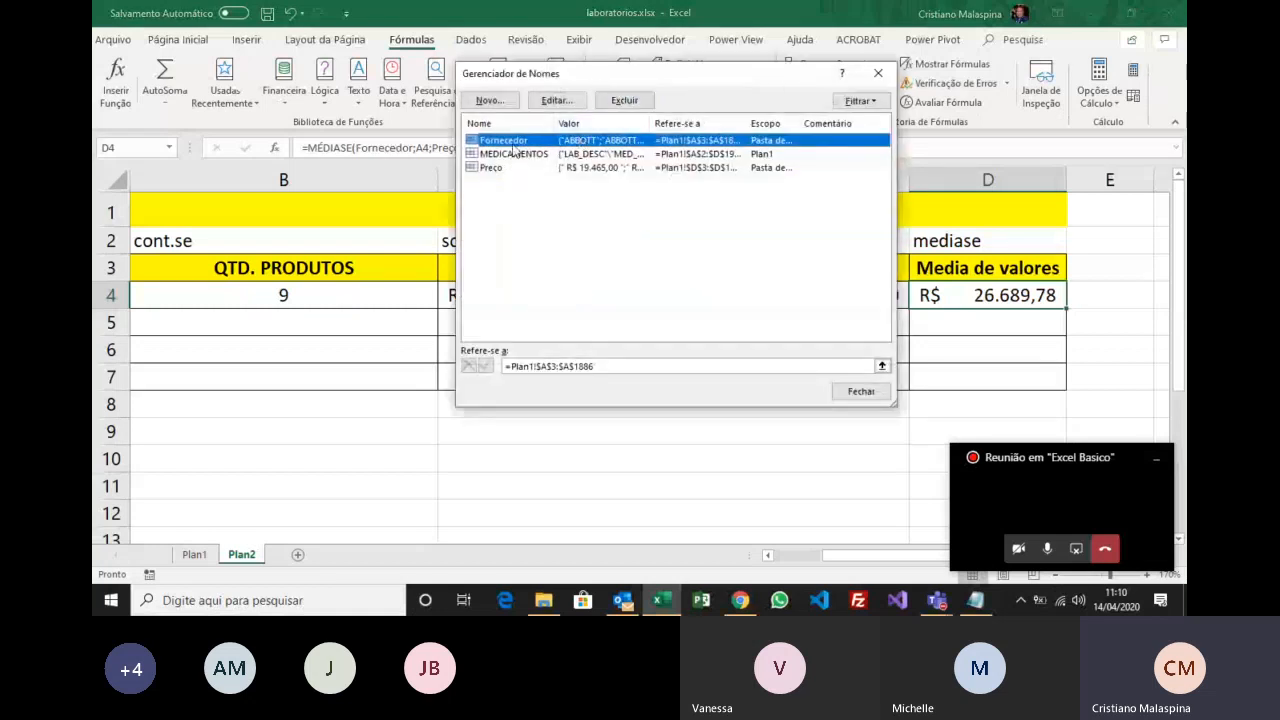
click(499, 168)
click(524, 158)
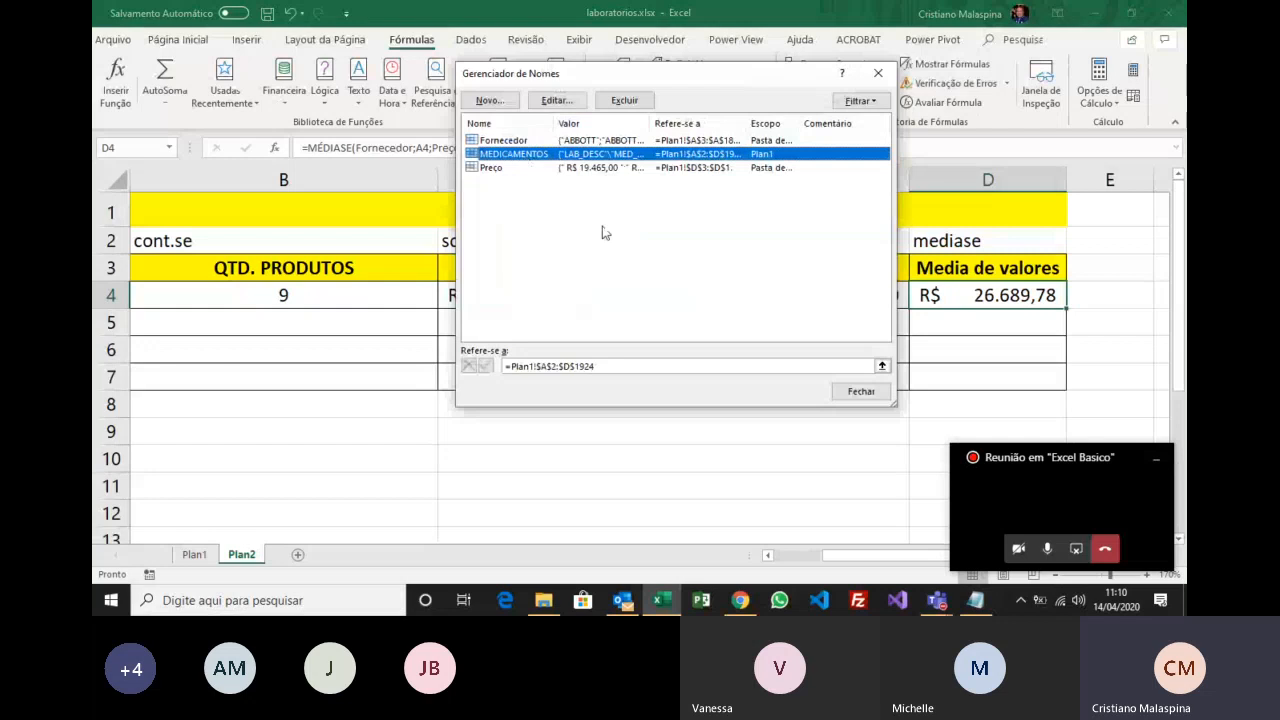
click(622, 104)
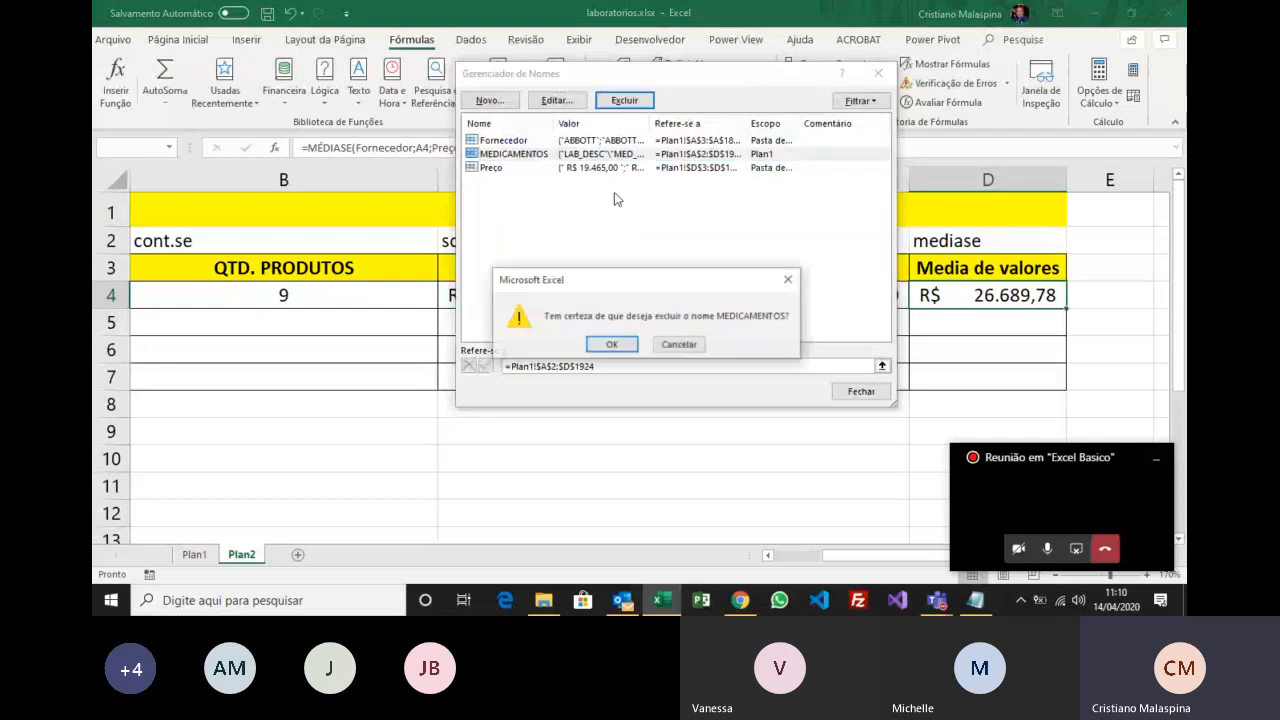
click(611, 344)
Check the cell range that the defined name Preço refers to, and close the Name Manager.
click(513, 155)
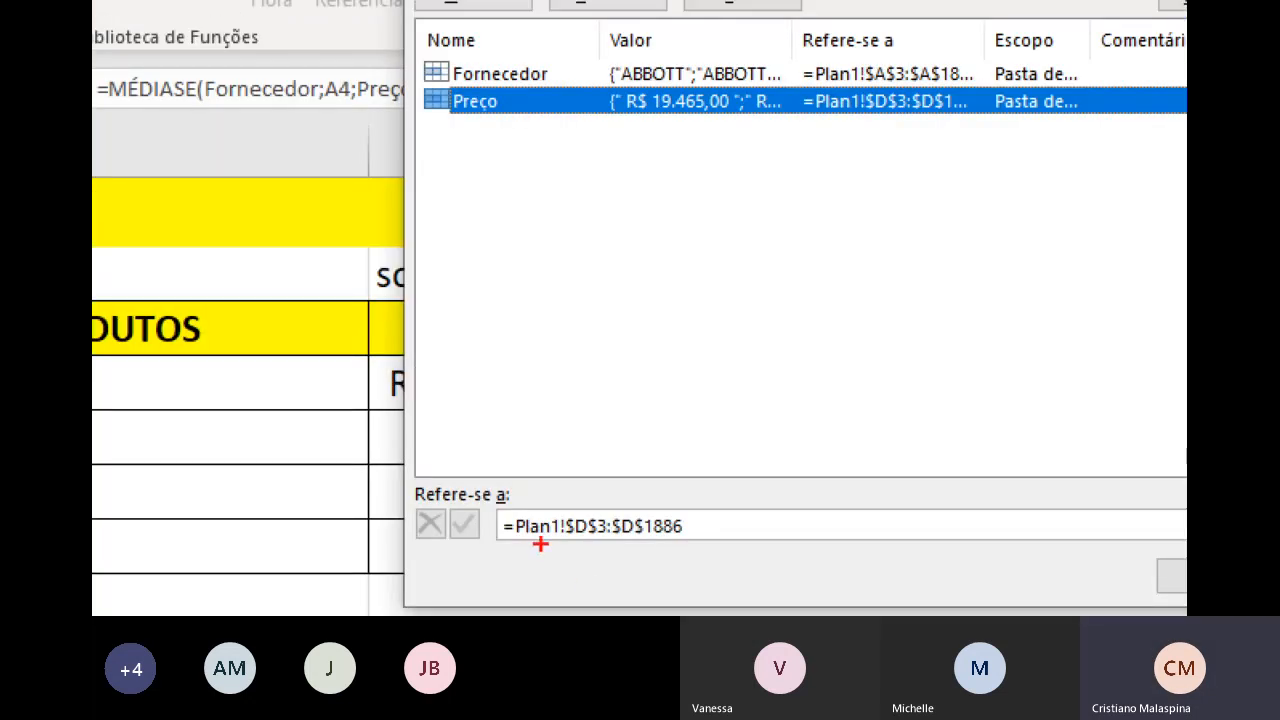
mouse_move(494, 497)
mouse_down()
mouse_move(496, 534)
mouse_move(702, 555)
mouse_up()
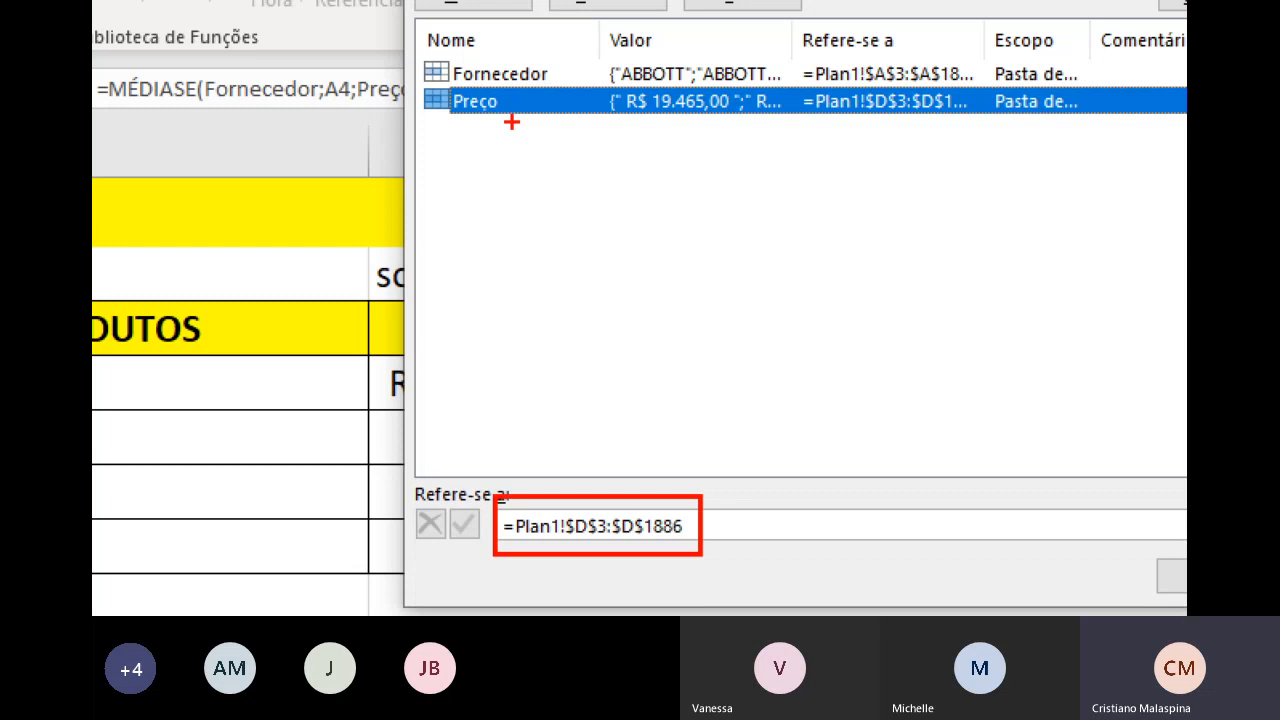
key(Escape)
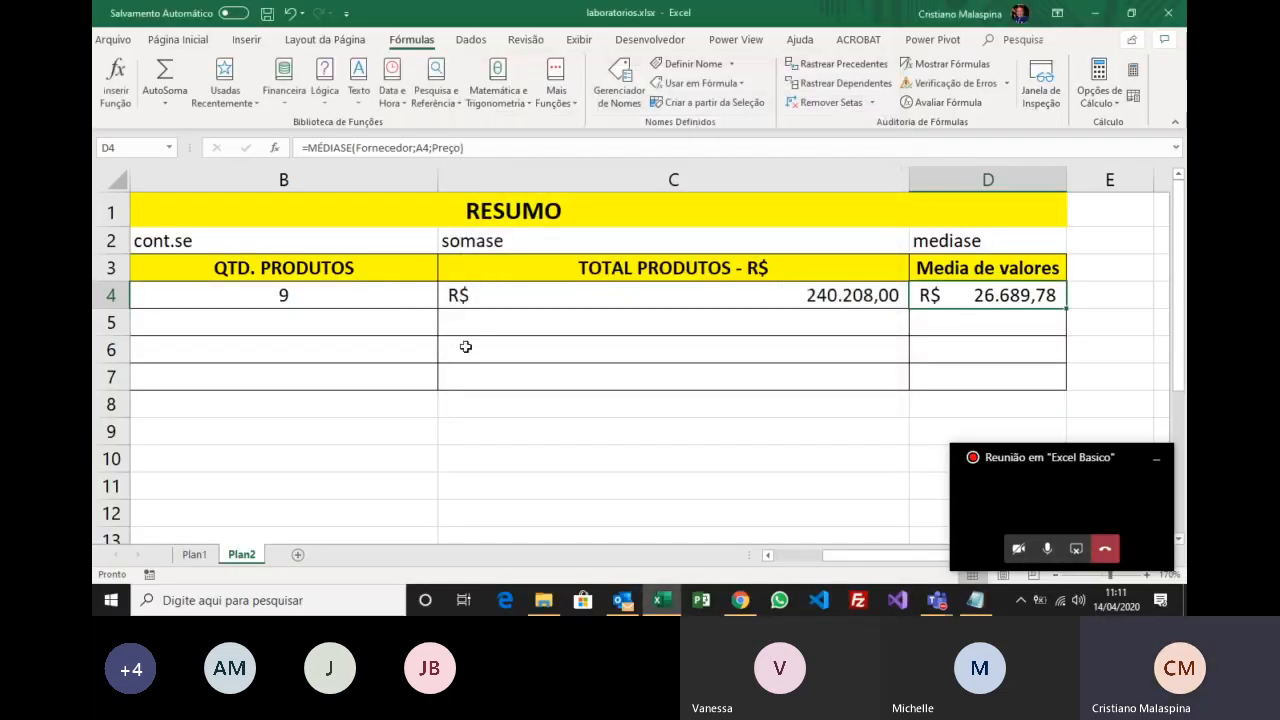
Fill the CONT.SE, SOMASE and MÉDIASE formulas of B4, C4 and D4 down to row 7 for the remaining suppliers.
click(388, 303)
drag(840, 556, 793, 556)
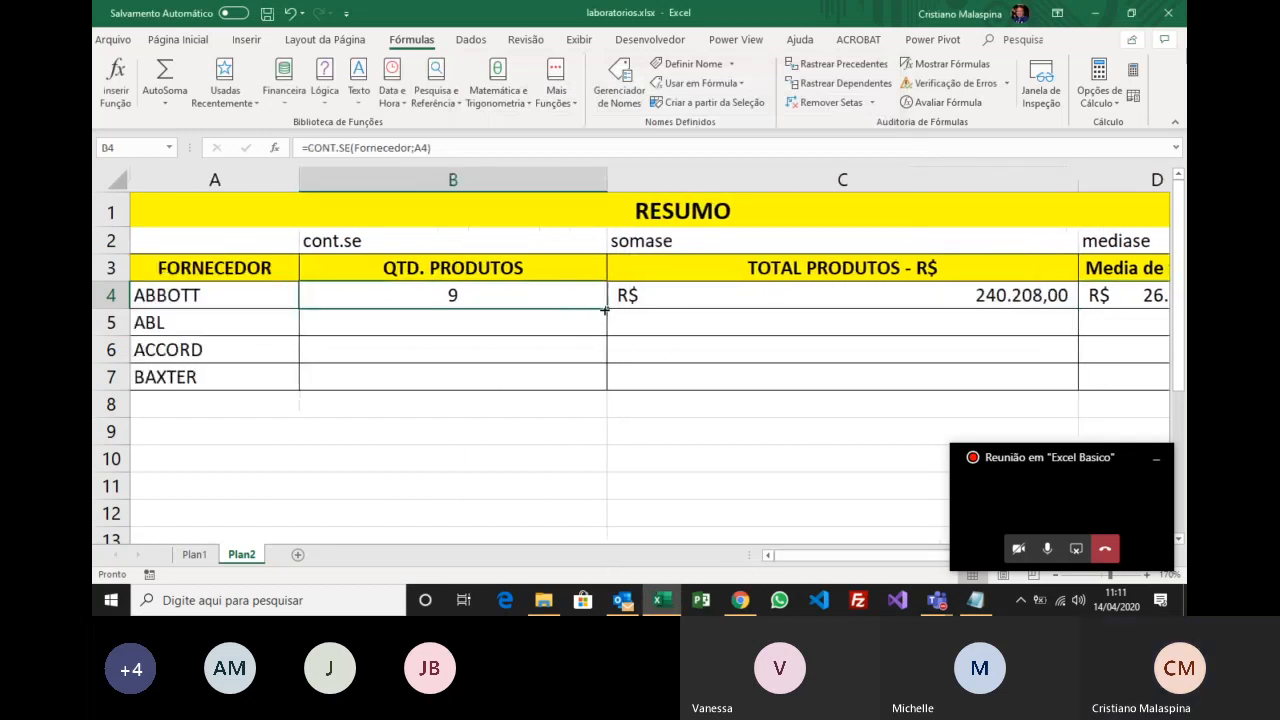
drag(604, 309, 604, 388)
click(949, 297)
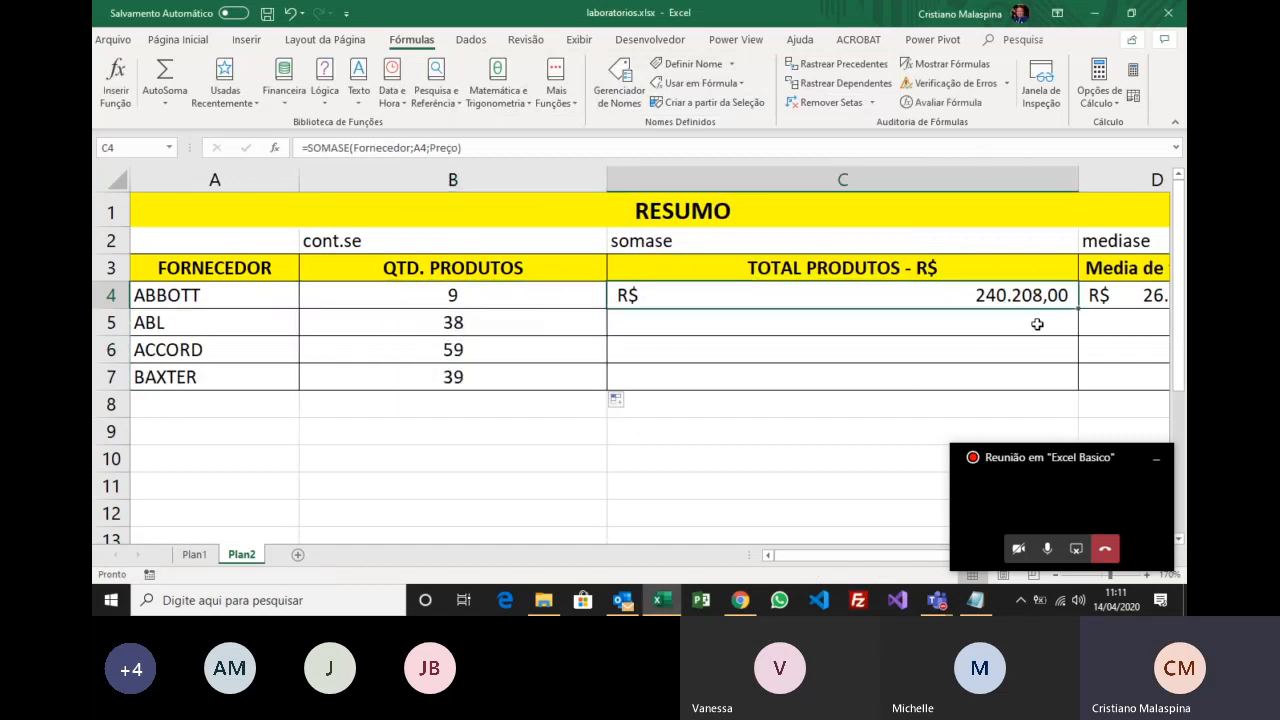
drag(1079, 309, 1072, 388)
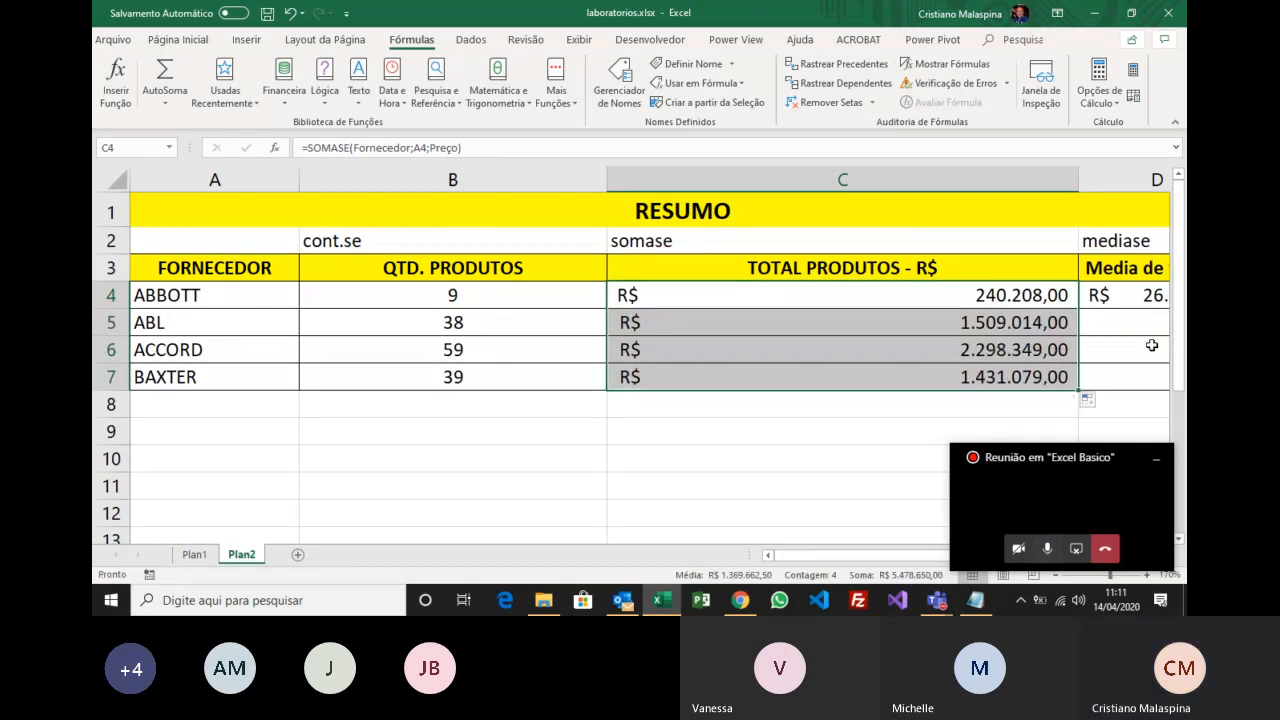
click(1148, 300)
drag(906, 557, 948, 558)
drag(1068, 309, 1066, 390)
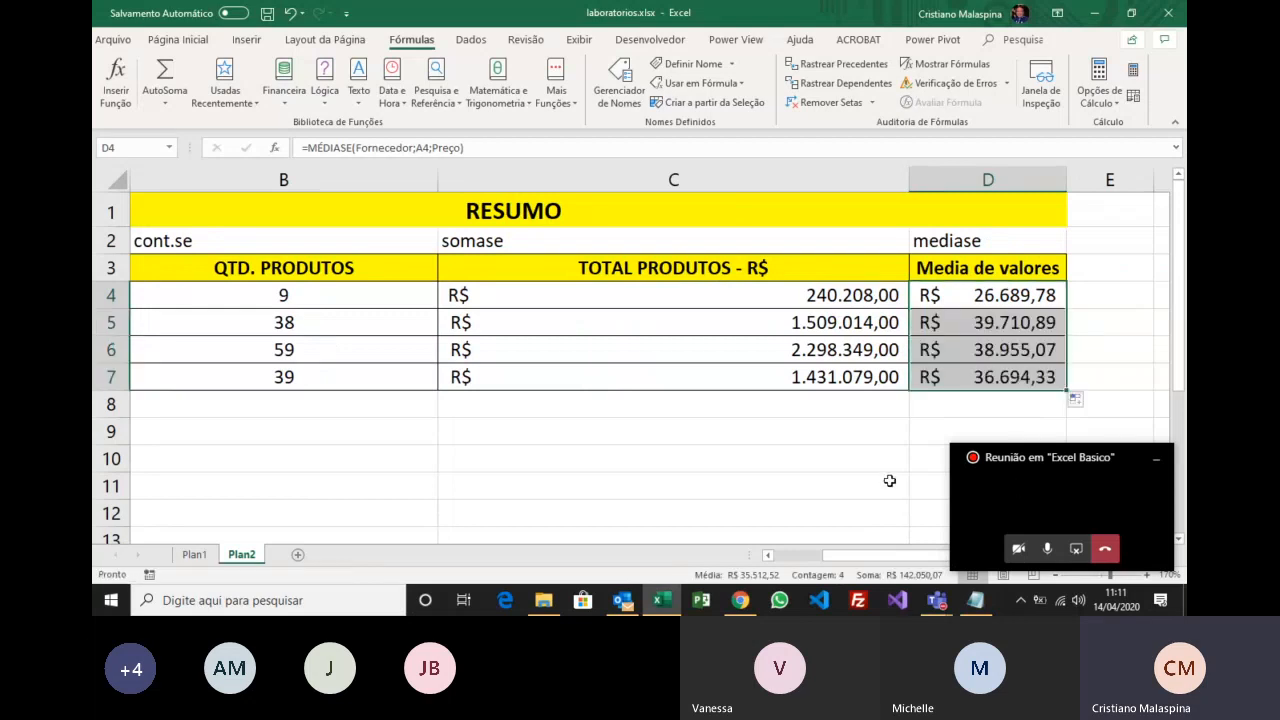
Review the CONT.SE formula in B4, the SOMASE formula in C4 and the MÉDIASE formula in D4.
click(367, 297)
drag(826, 558, 779, 562)
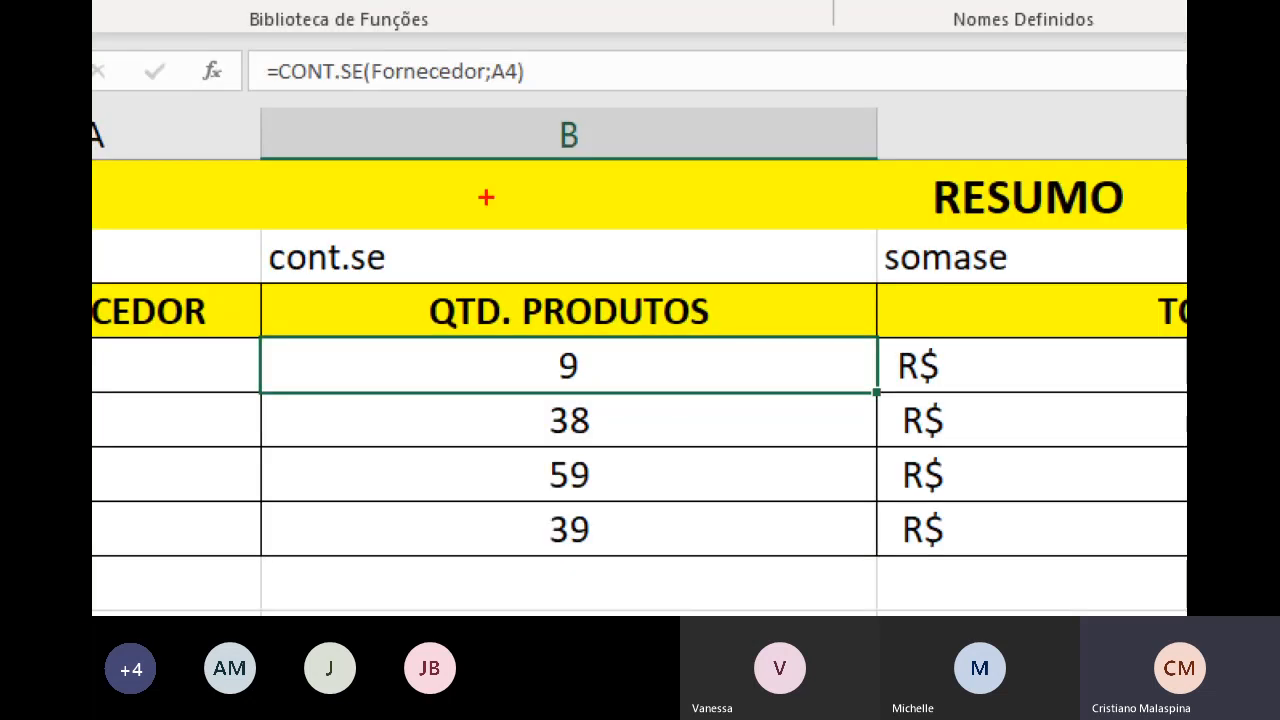
drag(223, 35, 556, 131)
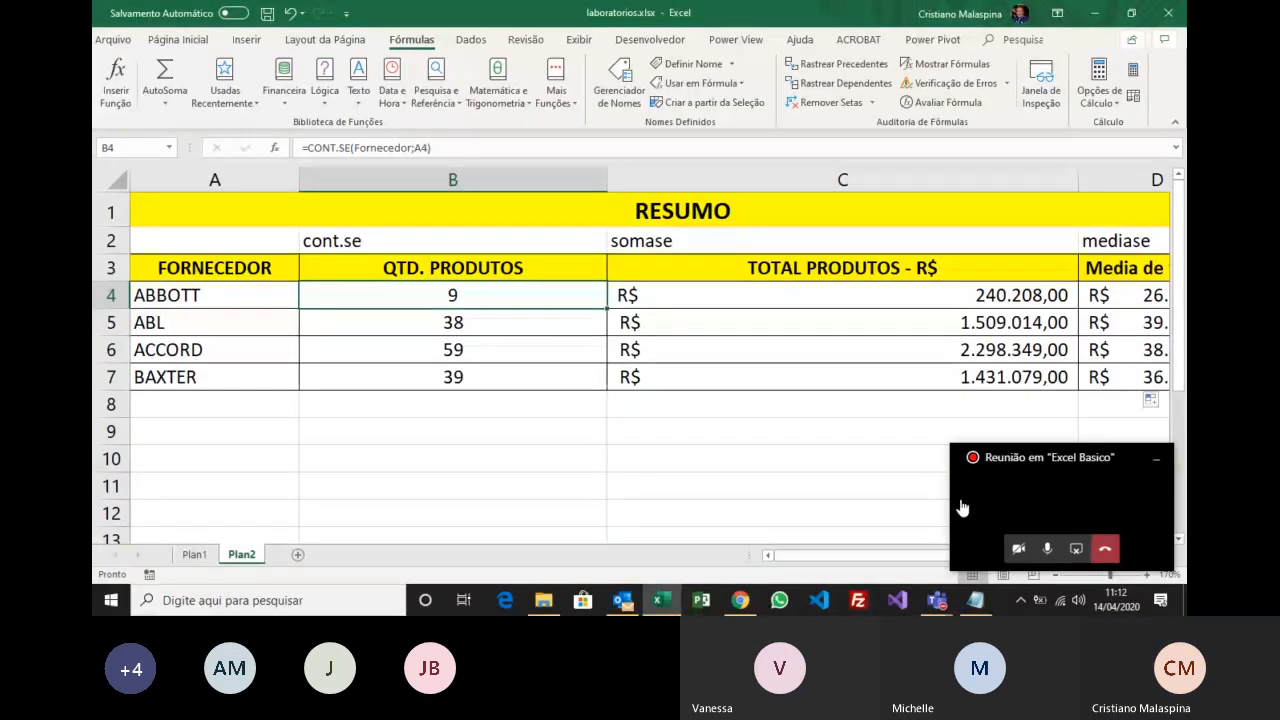
click(1048, 548)
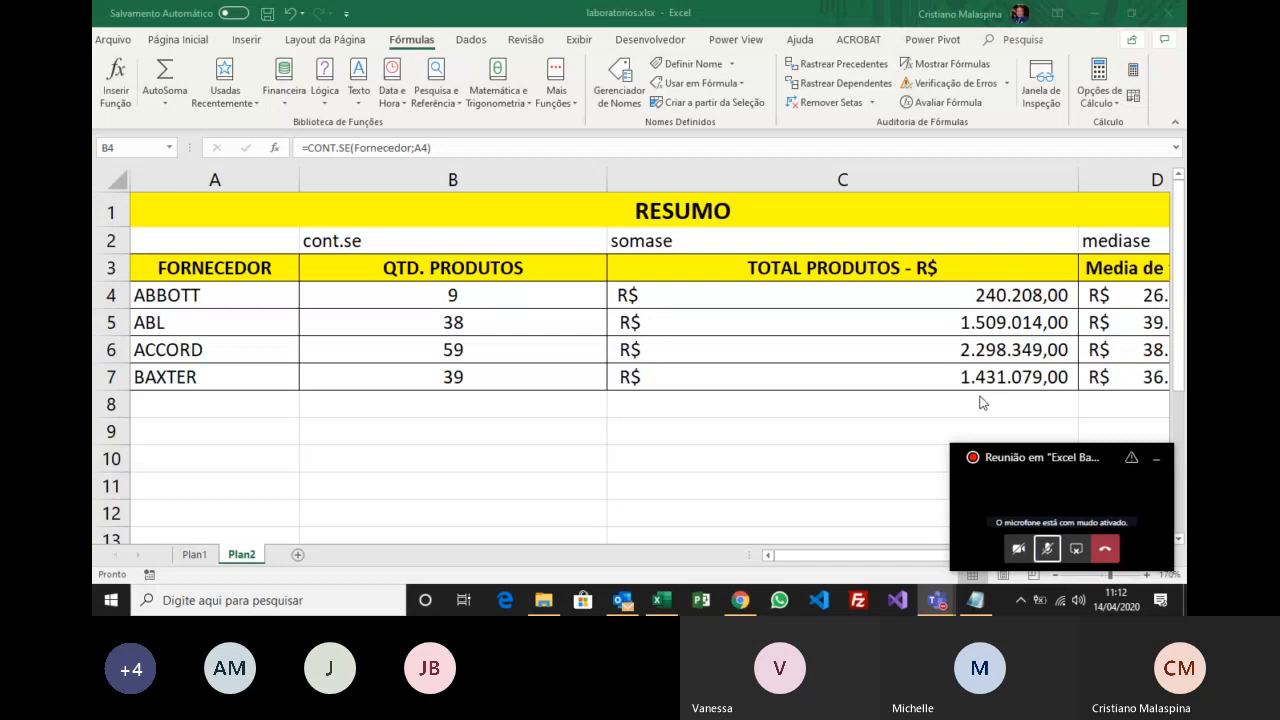
click(1047, 548)
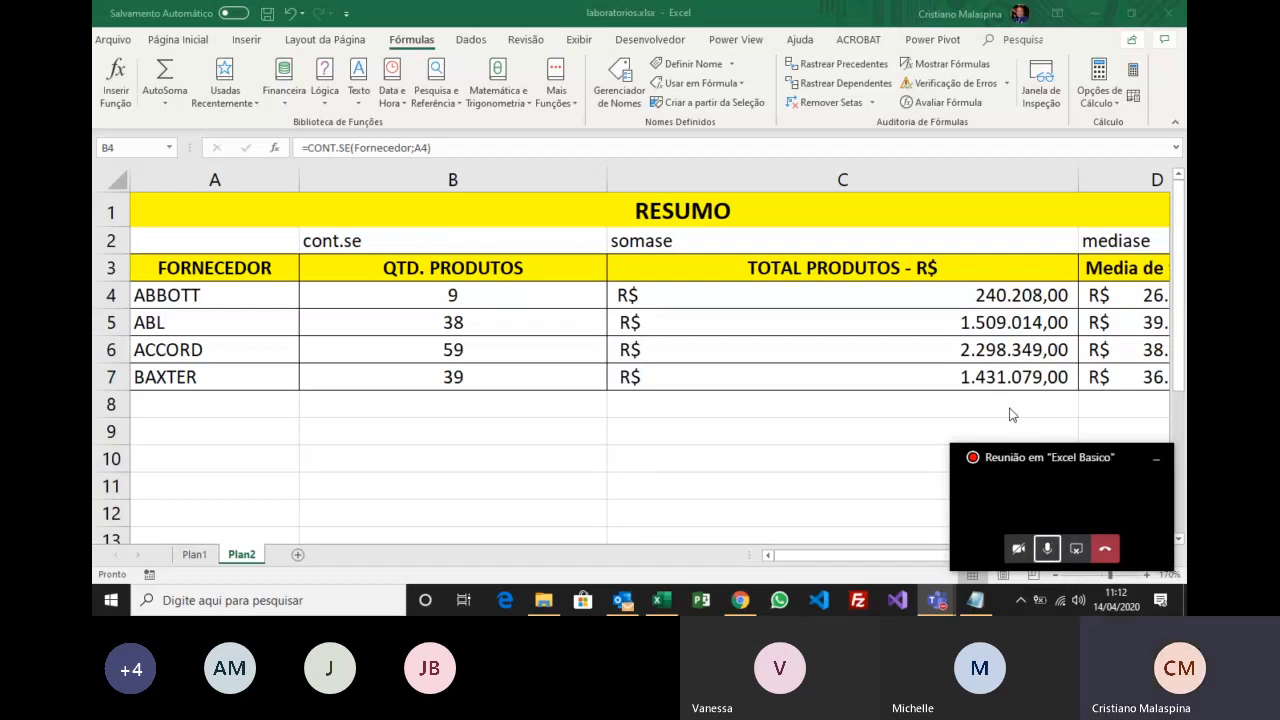
click(520, 298)
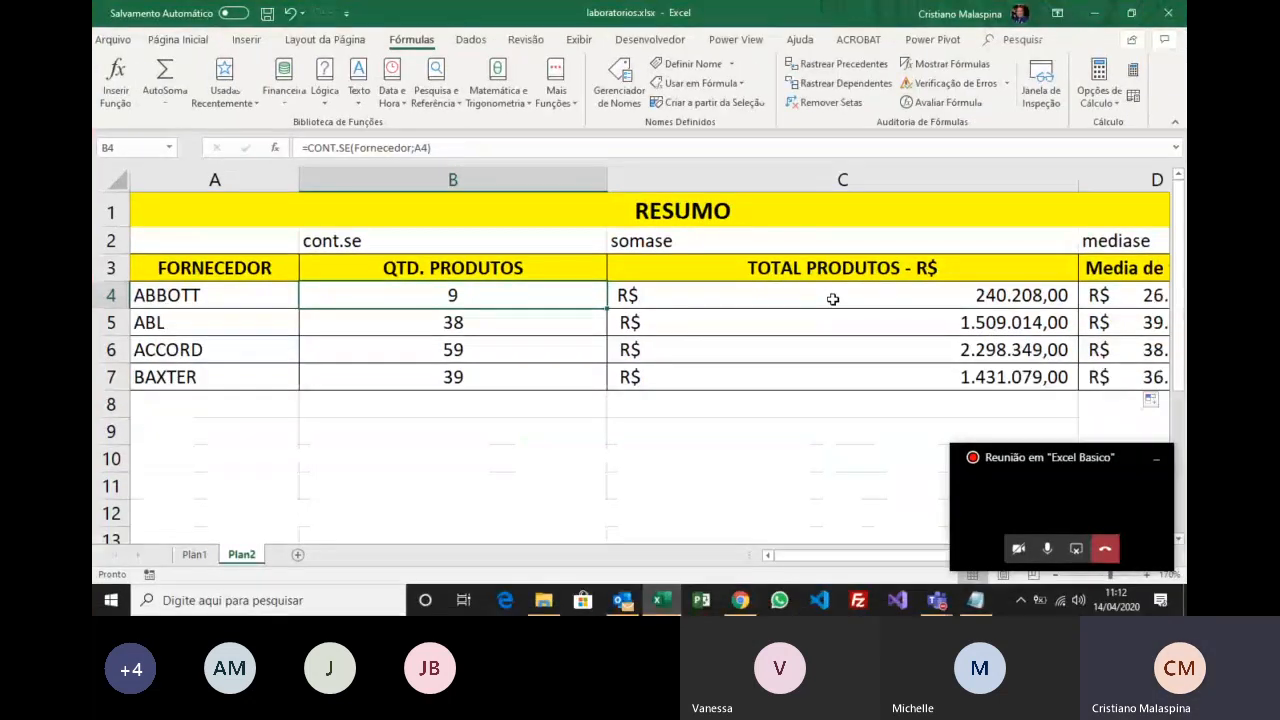
click(832, 298)
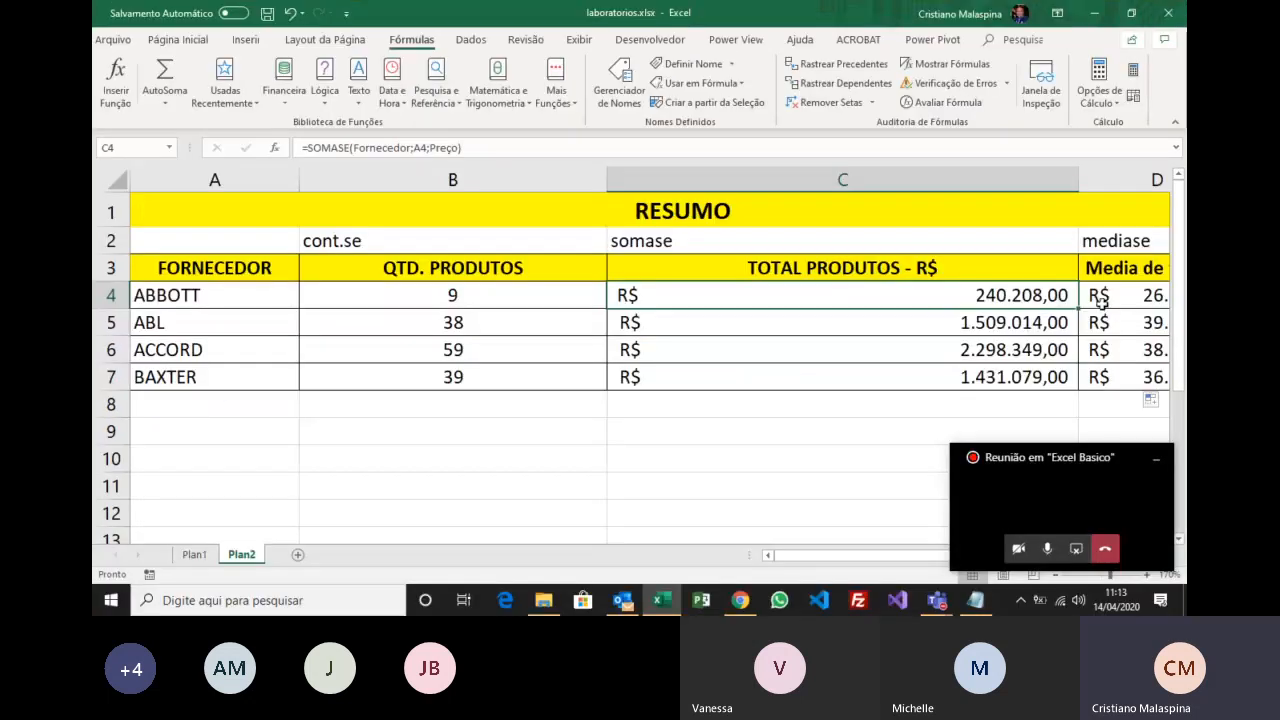
click(1100, 300)
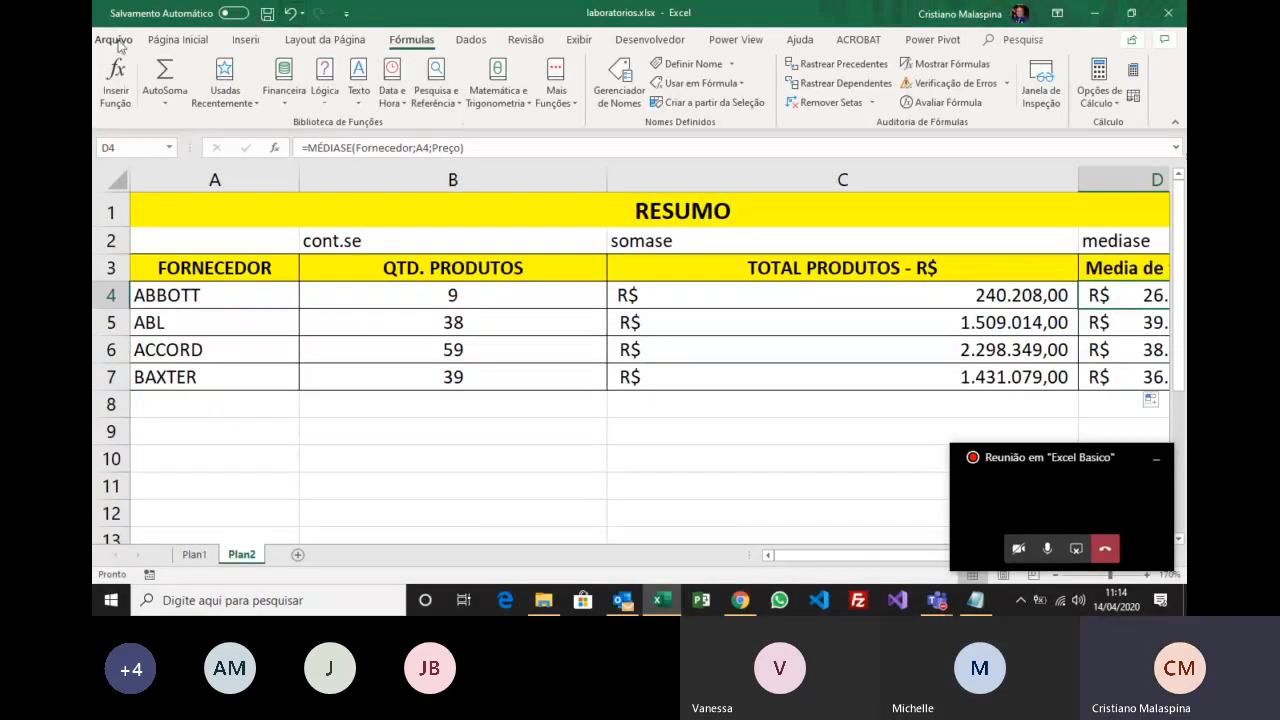
Save a copy of the workbook as laboratorios_respondido.xlsx in the Aula 1404 folder.
click(115, 46)
click(155, 258)
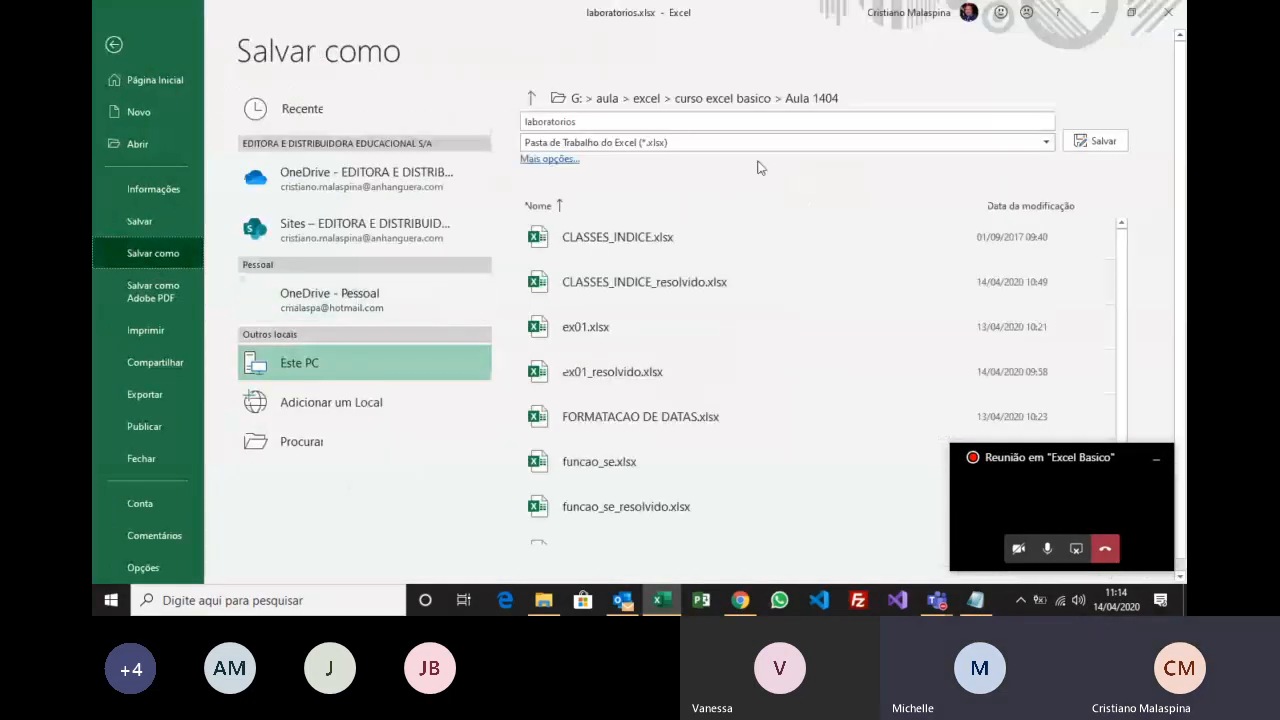
click(666, 125)
text(_resp)
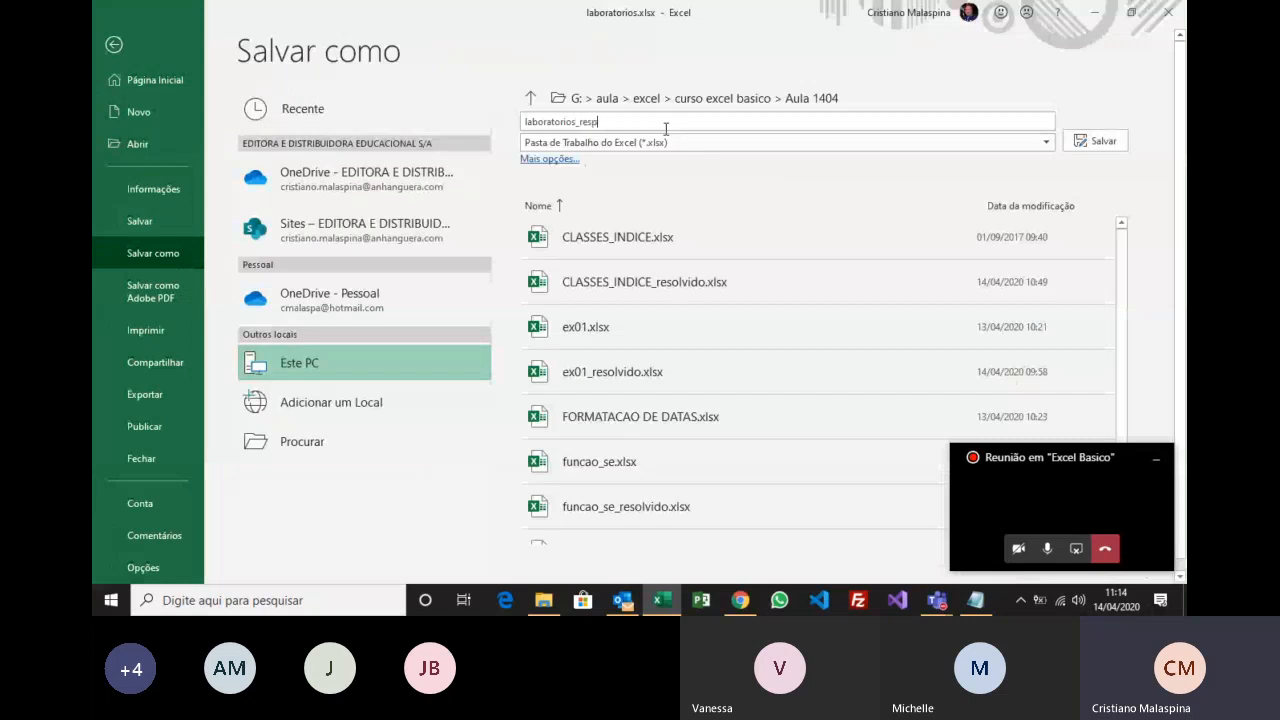
text(o)
text(ndido)
key(Return)
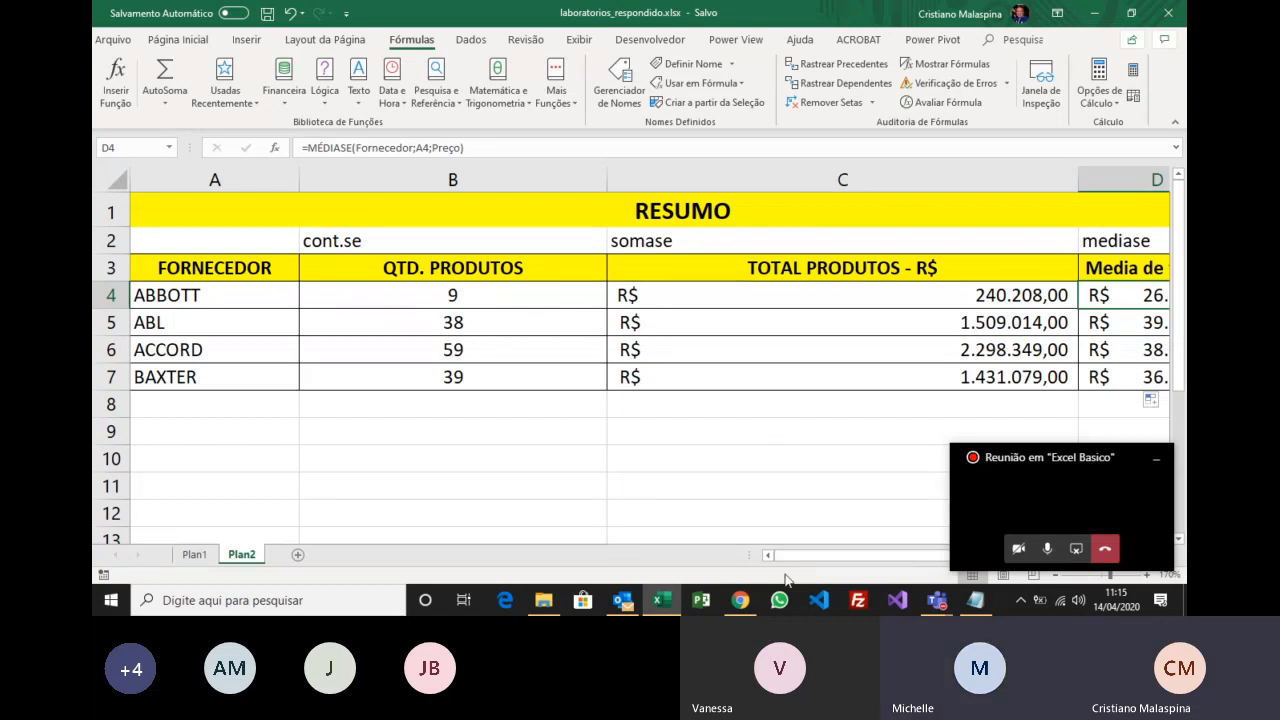
drag(796, 561, 588, 575)
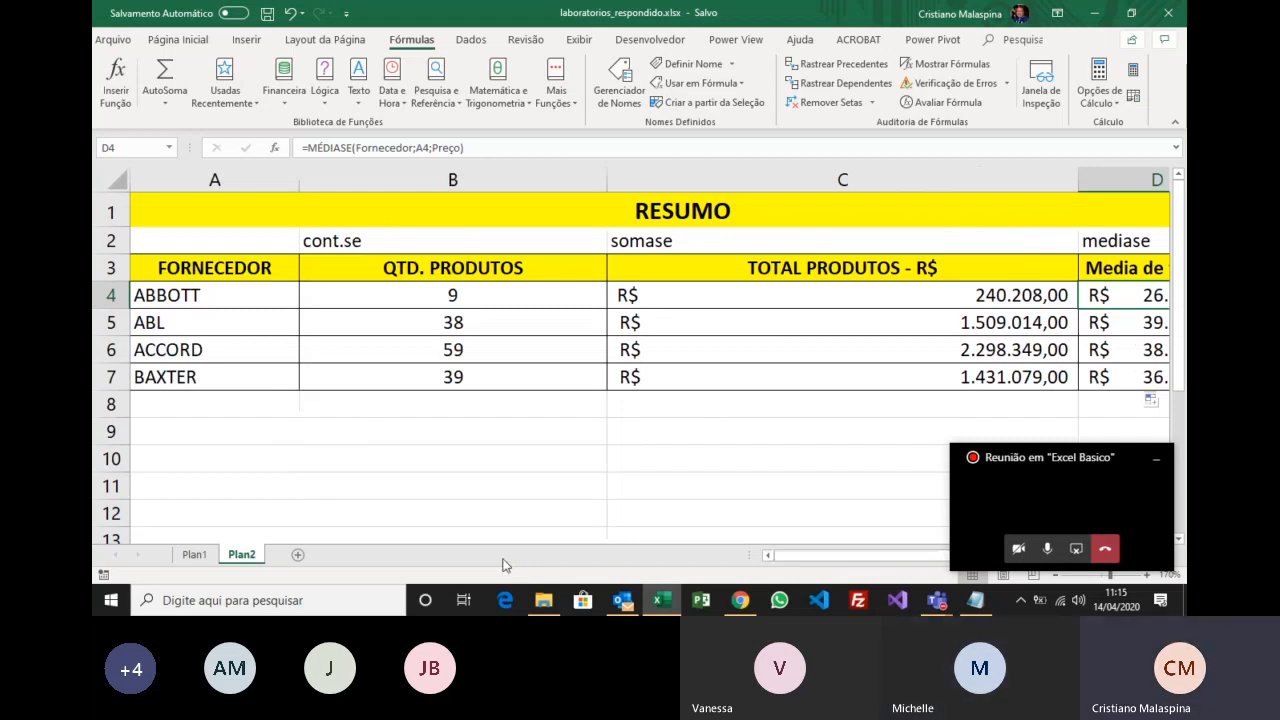
Close the laboratorios_respondido.xlsx workbook and open FORMATACAO DE DATAS.xlsx from the Aula 1404 folder.
key(ctrl+Page_Up)
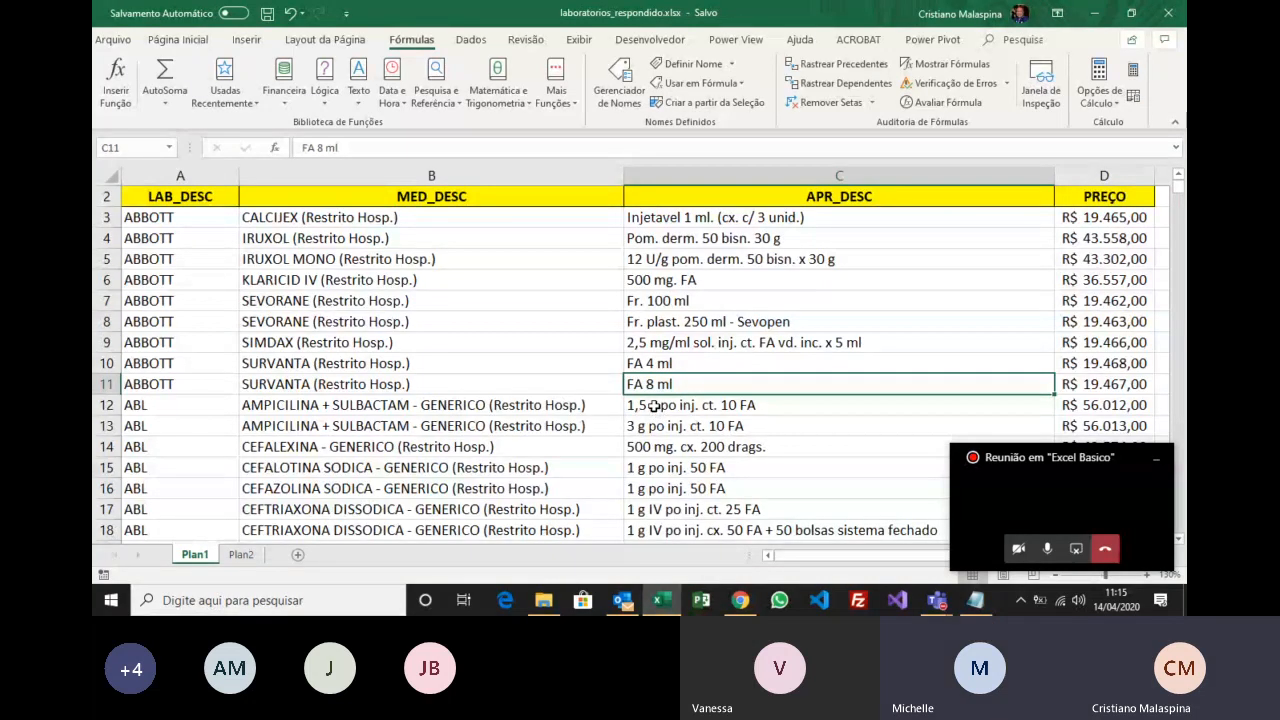
click(1181, 12)
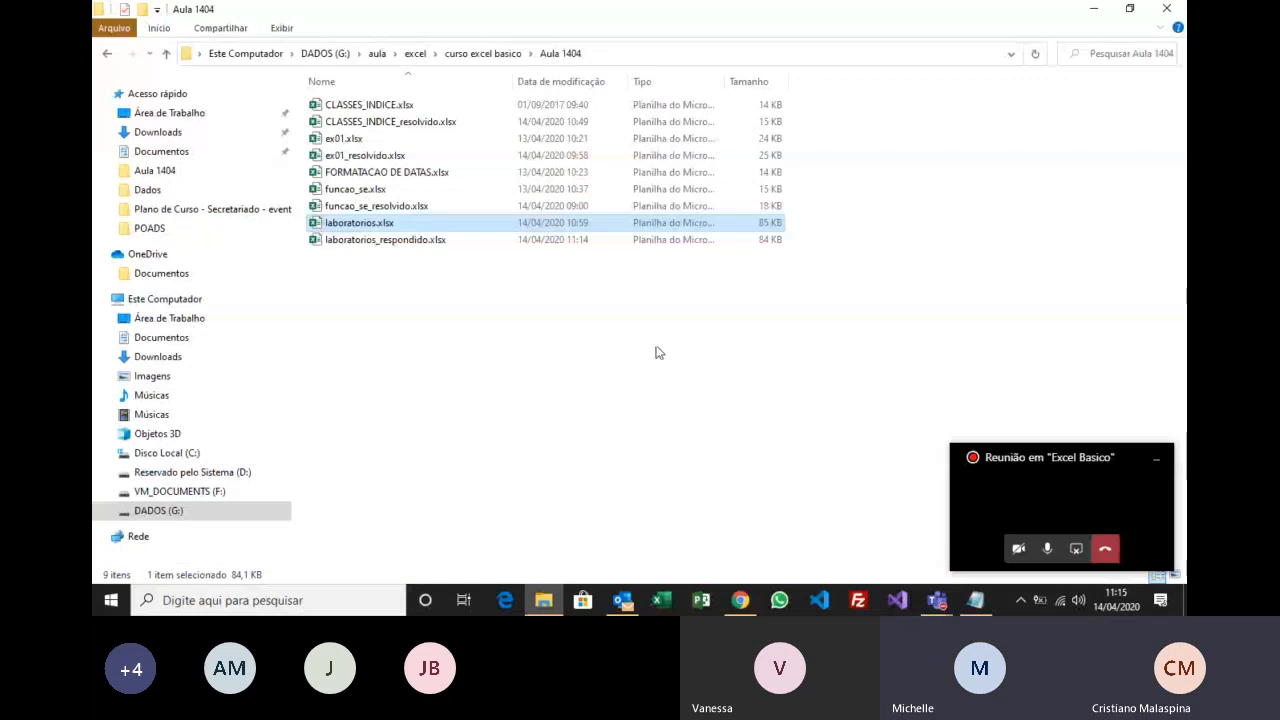
double_click(410, 180)
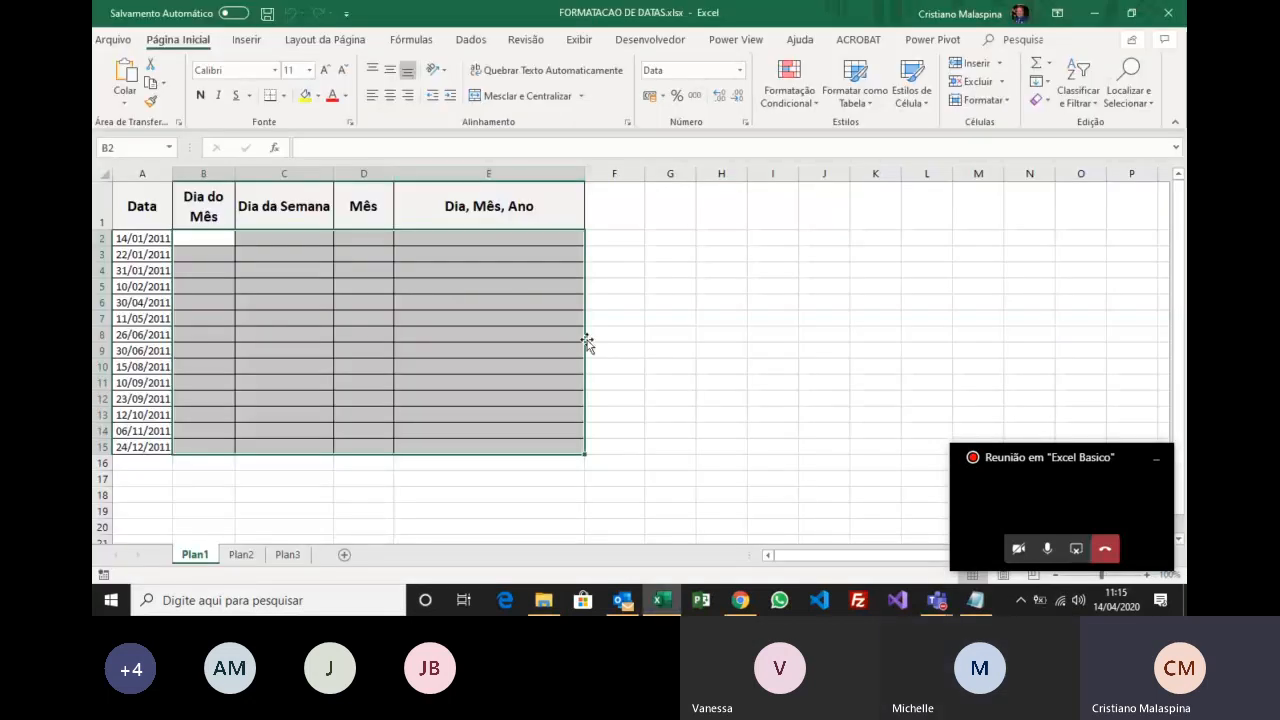
click(742, 338)
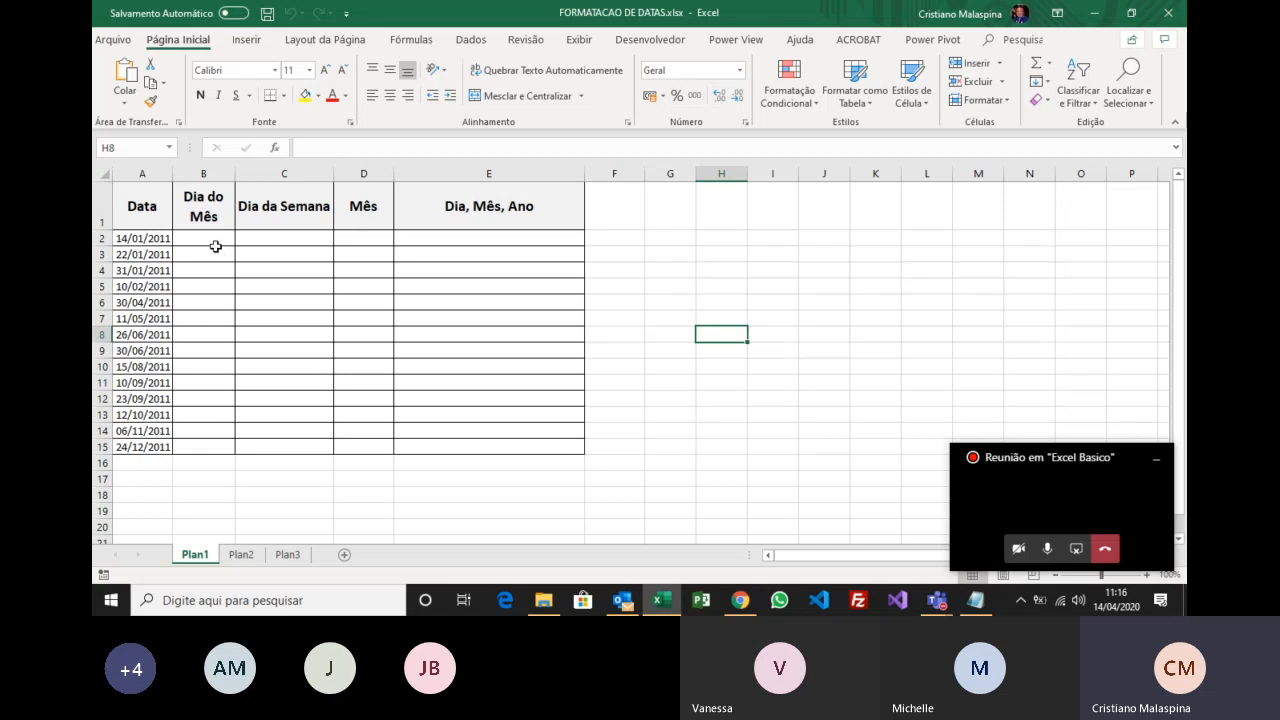
Enter the formula =A2 in B2 under Dia do Mês and fill it down to row 15.
click(180, 240)
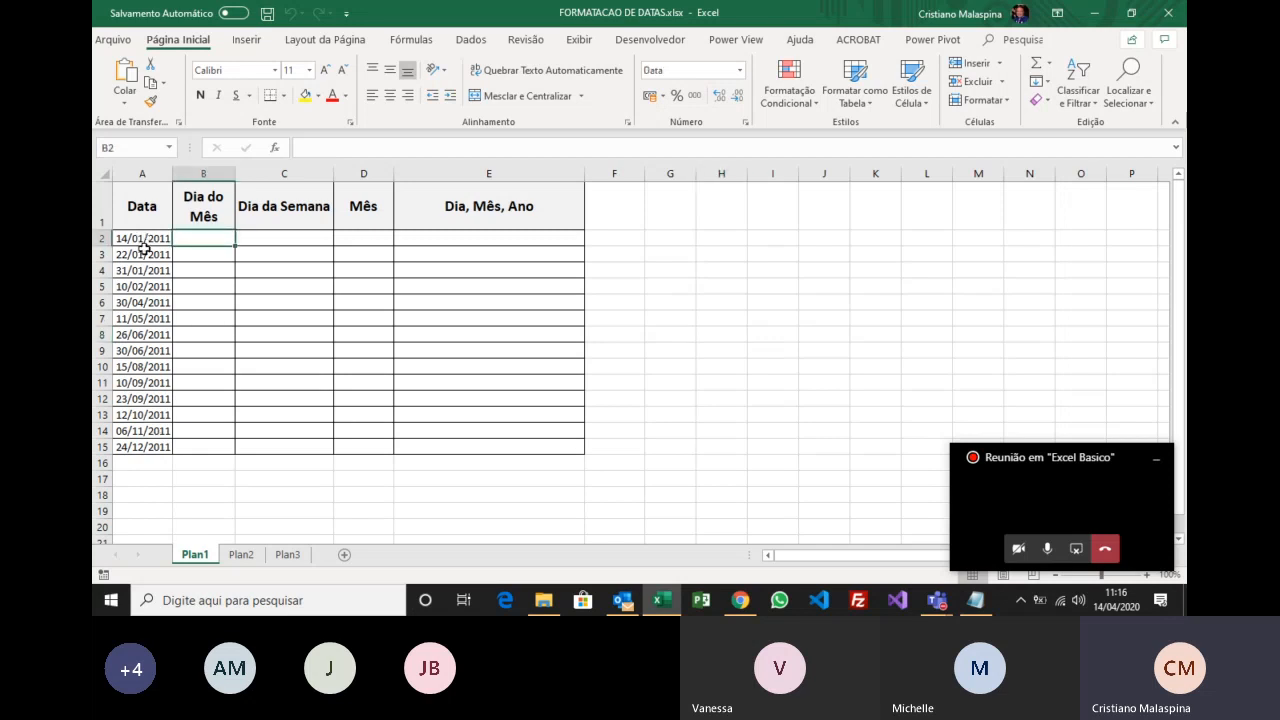
text(=)
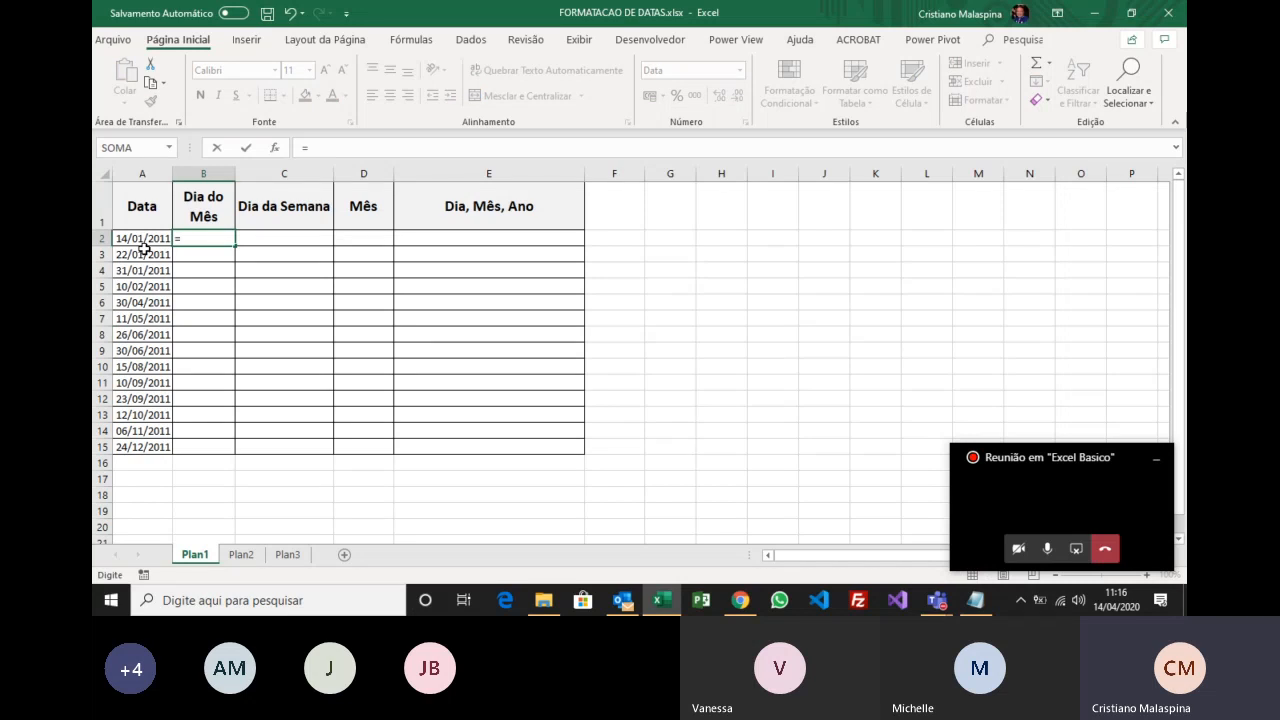
click(145, 246)
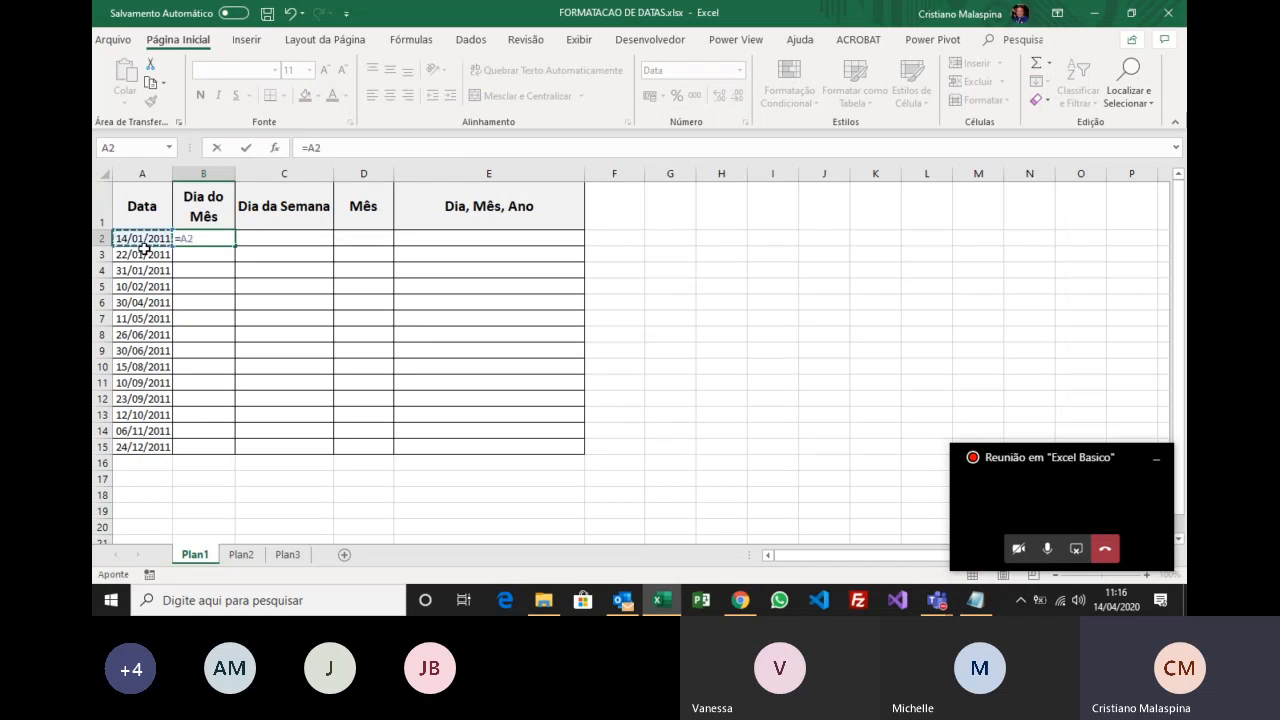
key(Return)
key(Up)
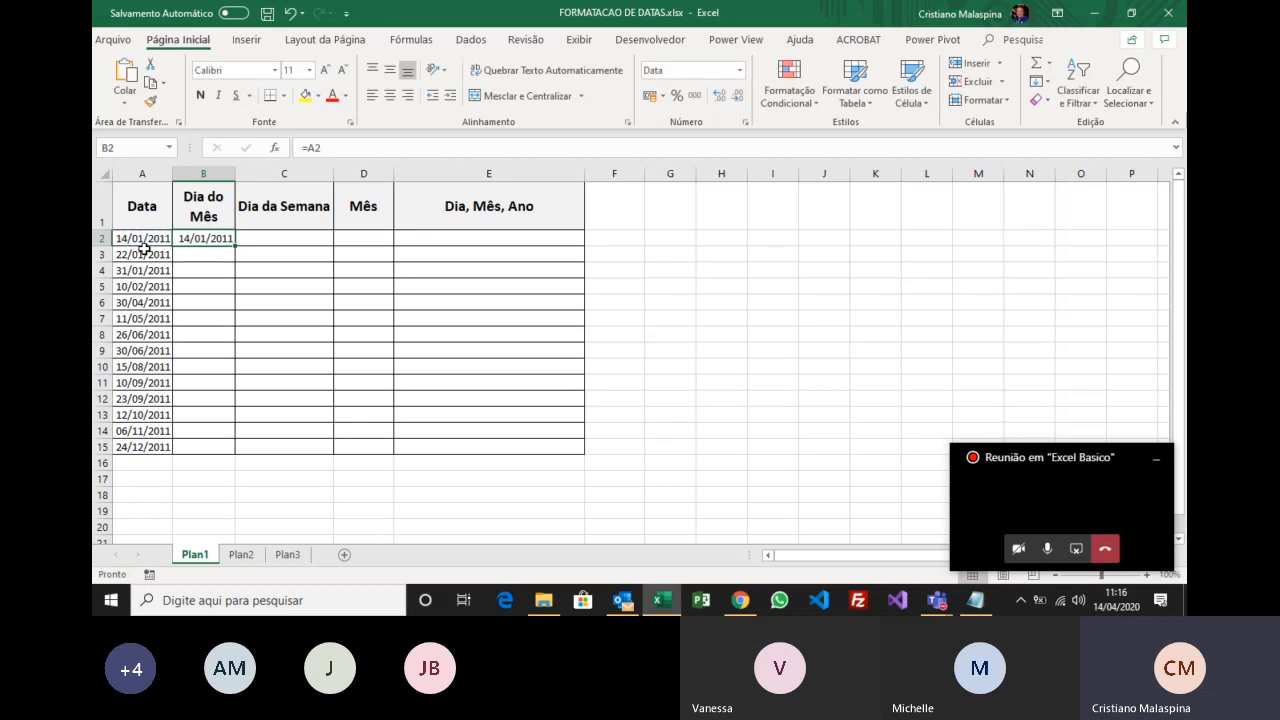
double_click(234, 245)
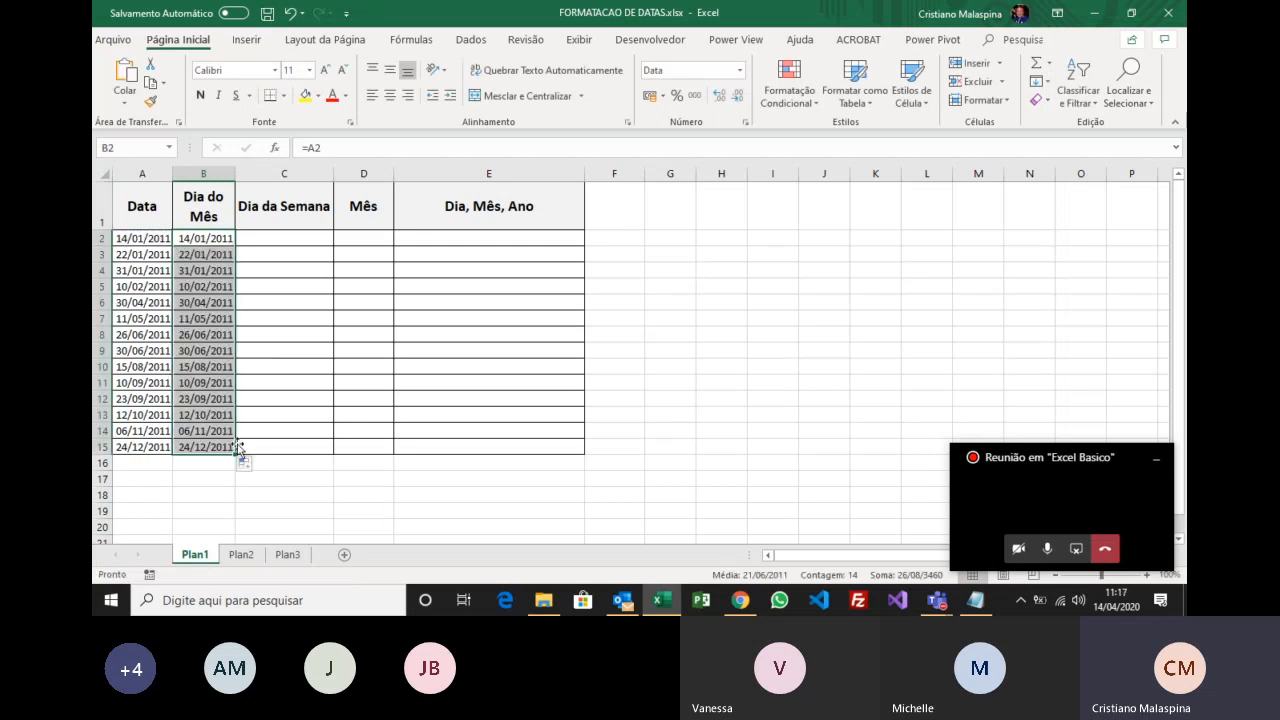
Enter the formula =A2 in C2, D2 and E2 for Dia da Semana, Mês and Dia, Mês, Ano.
click(267, 239)
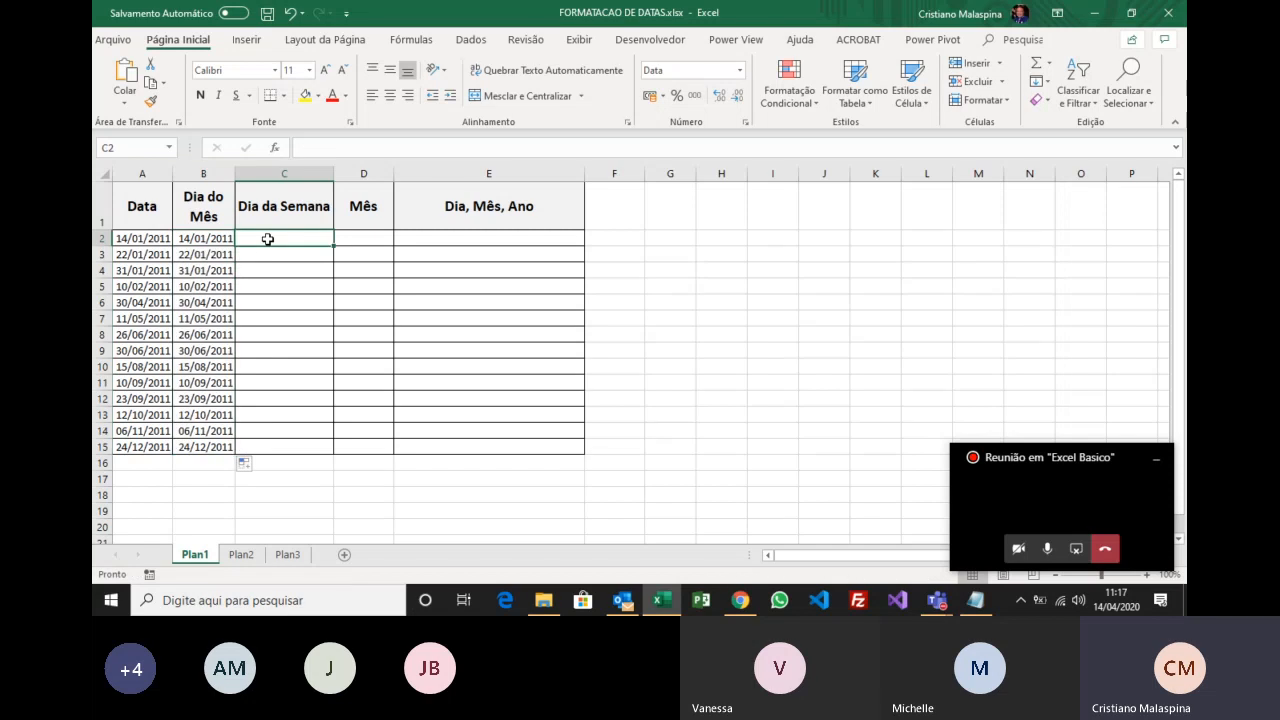
text(=)
click(155, 241)
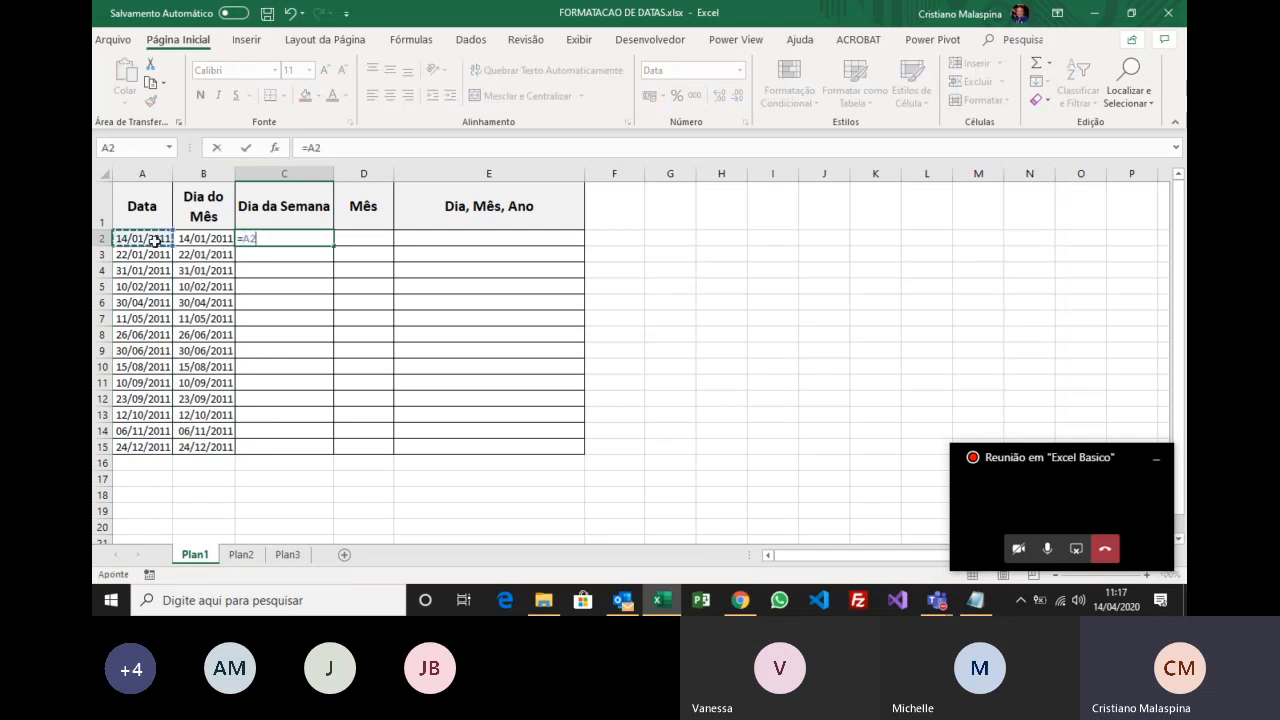
key(Return)
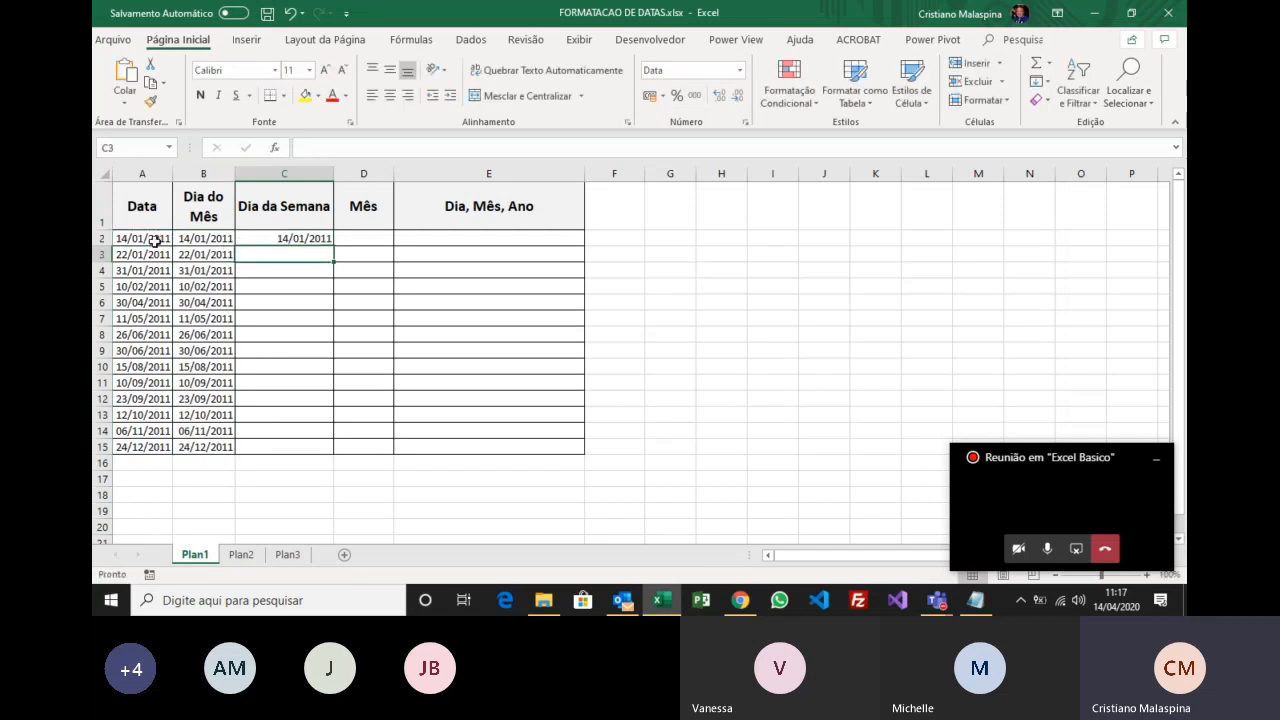
click(352, 236)
text(=)
click(155, 236)
key(Return)
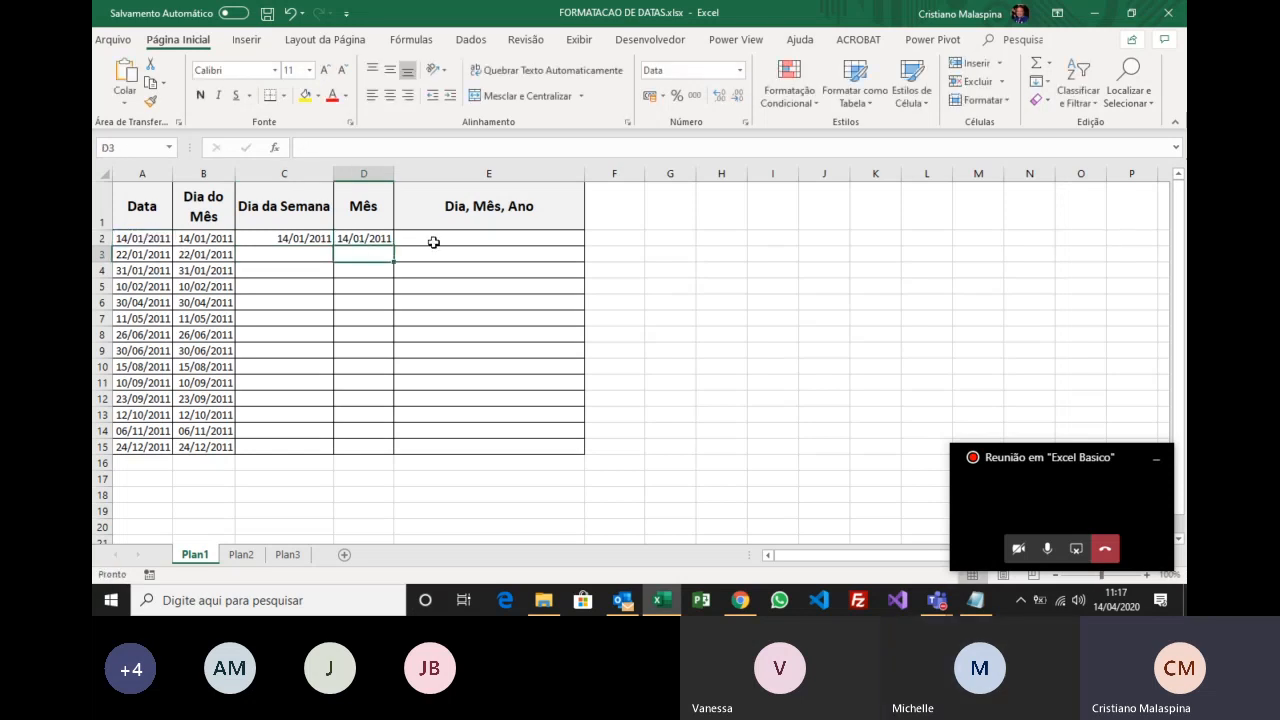
click(433, 242)
text(=)
click(158, 238)
key(Return)
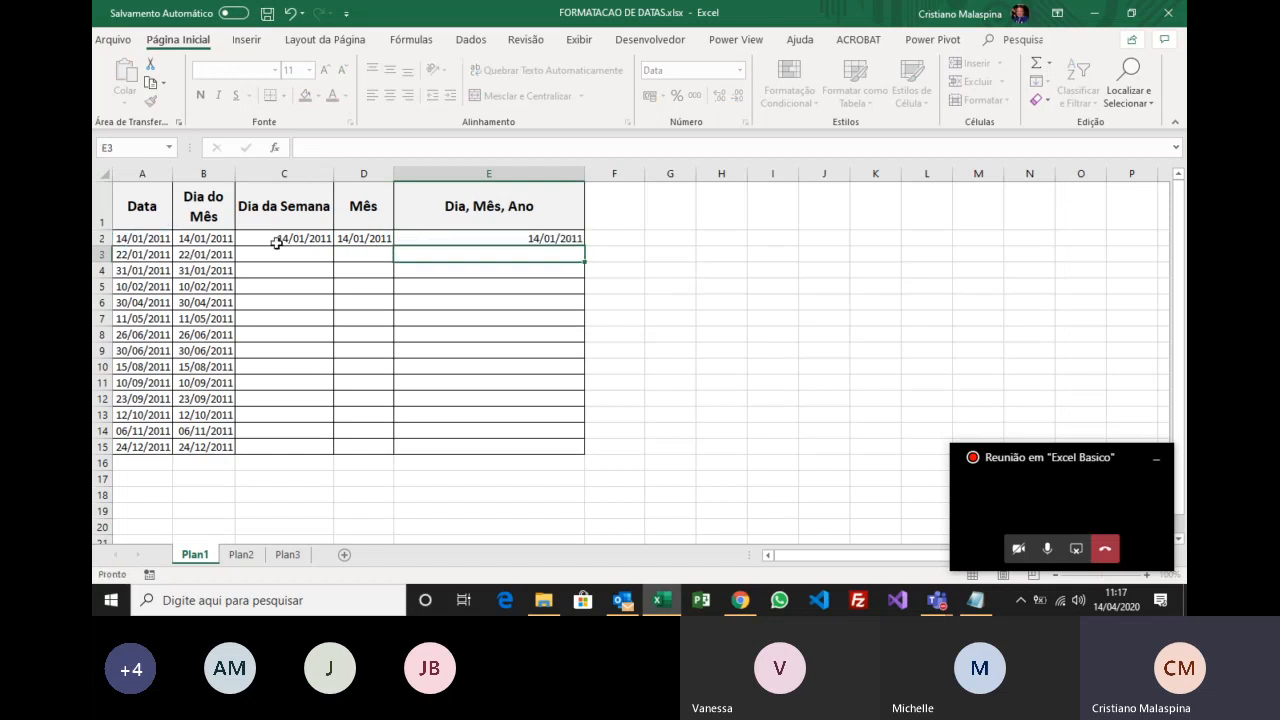
Fill the formulas of C2, D2 and E2 down to row 15.
click(278, 240)
double_click(337, 244)
click(380, 241)
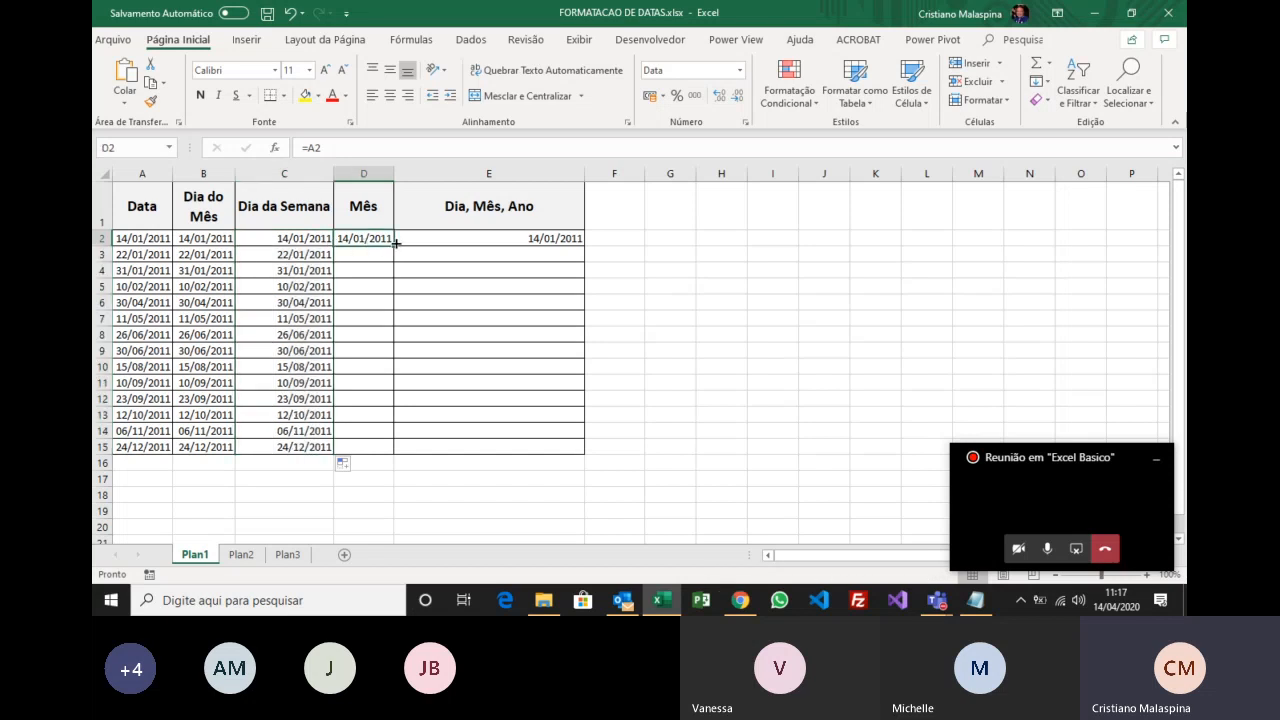
double_click(396, 243)
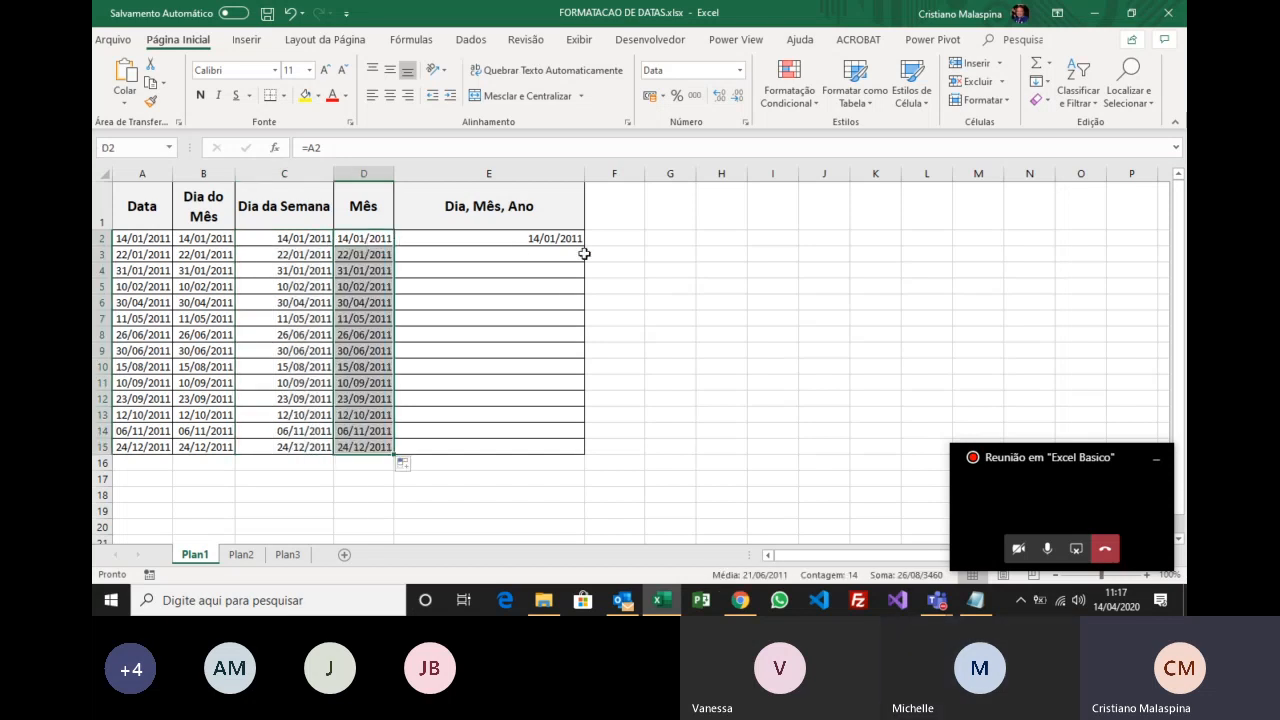
click(578, 240)
double_click(584, 246)
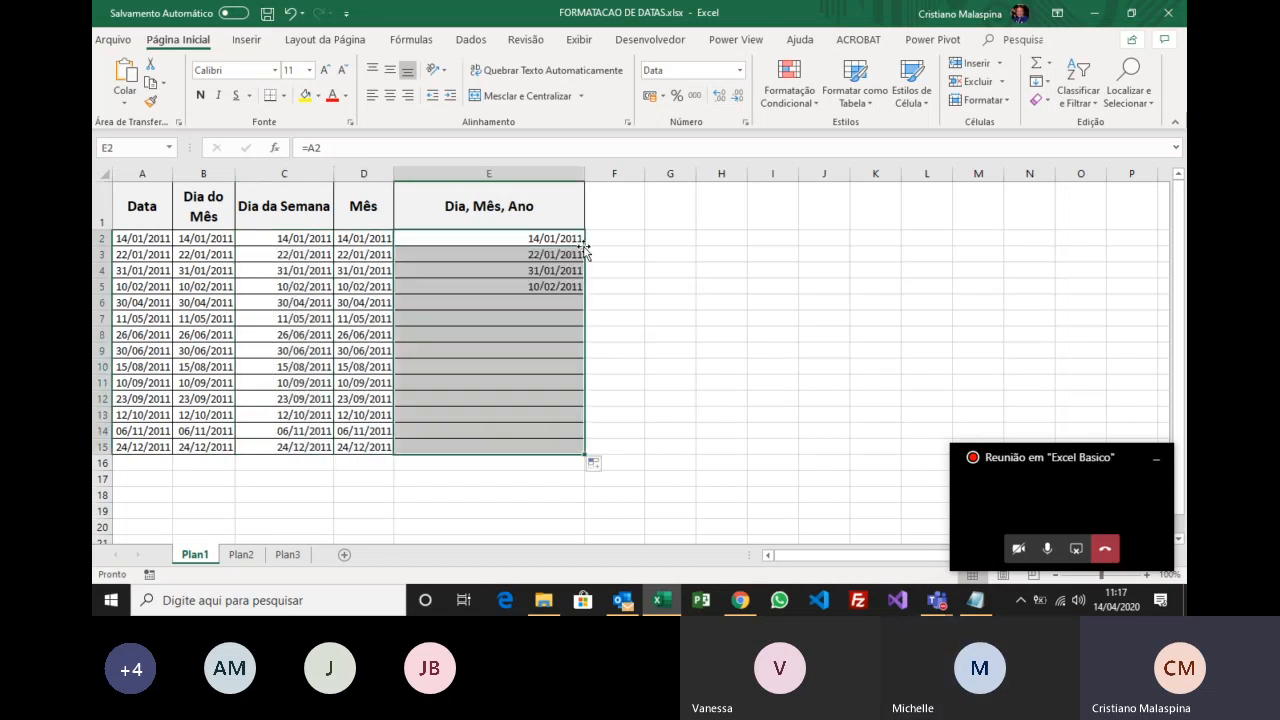
click(685, 299)
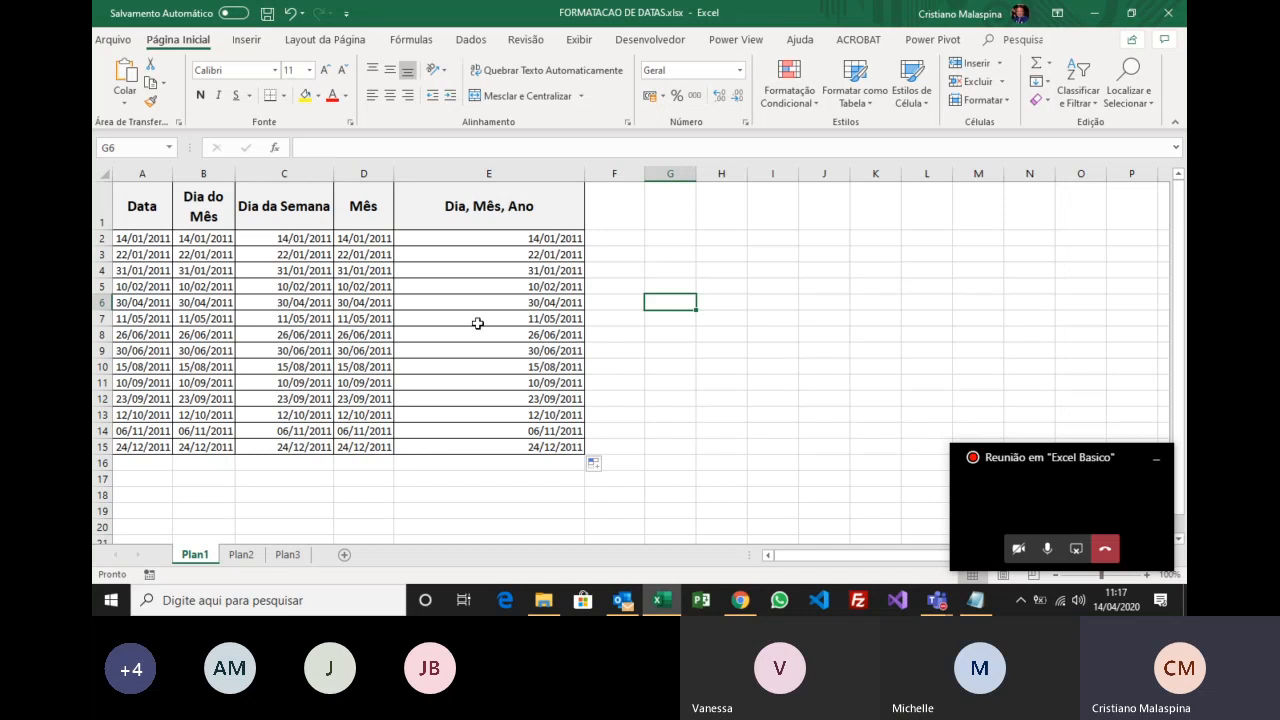
Test the linked cells by changing the date in A2 to 14/04/2020, and undo the change.
click(157, 243)
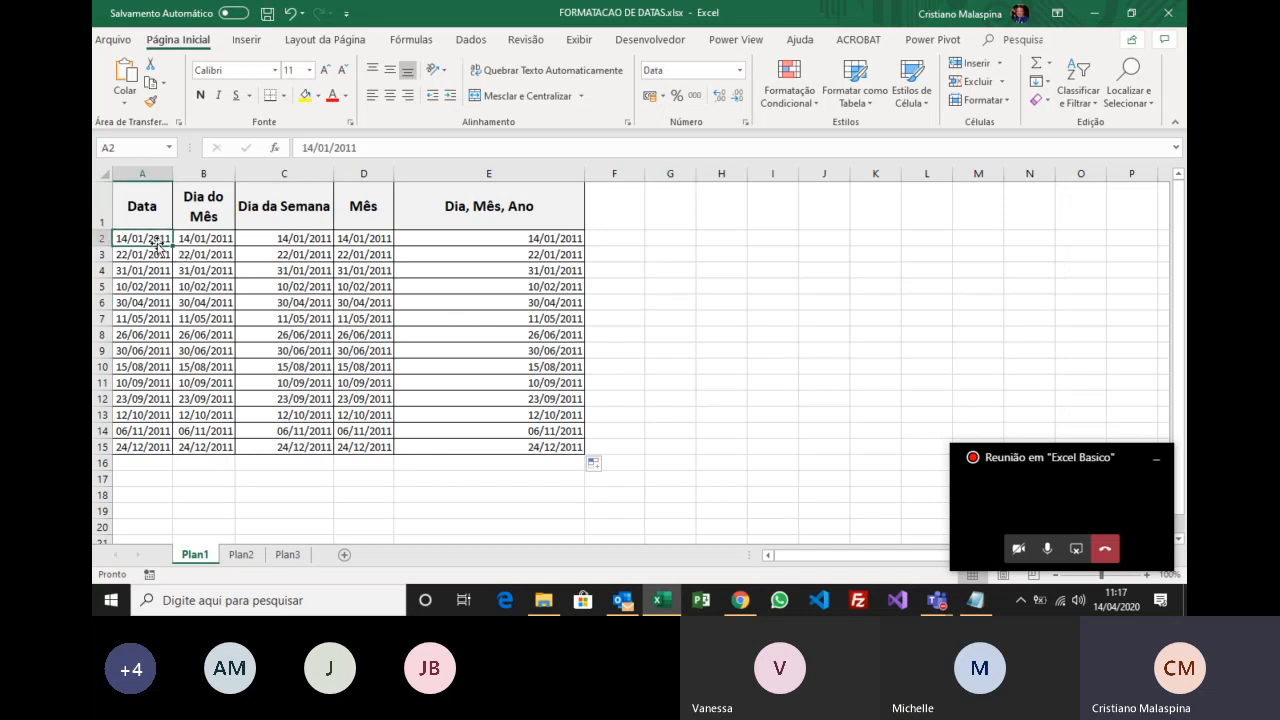
text(14/)
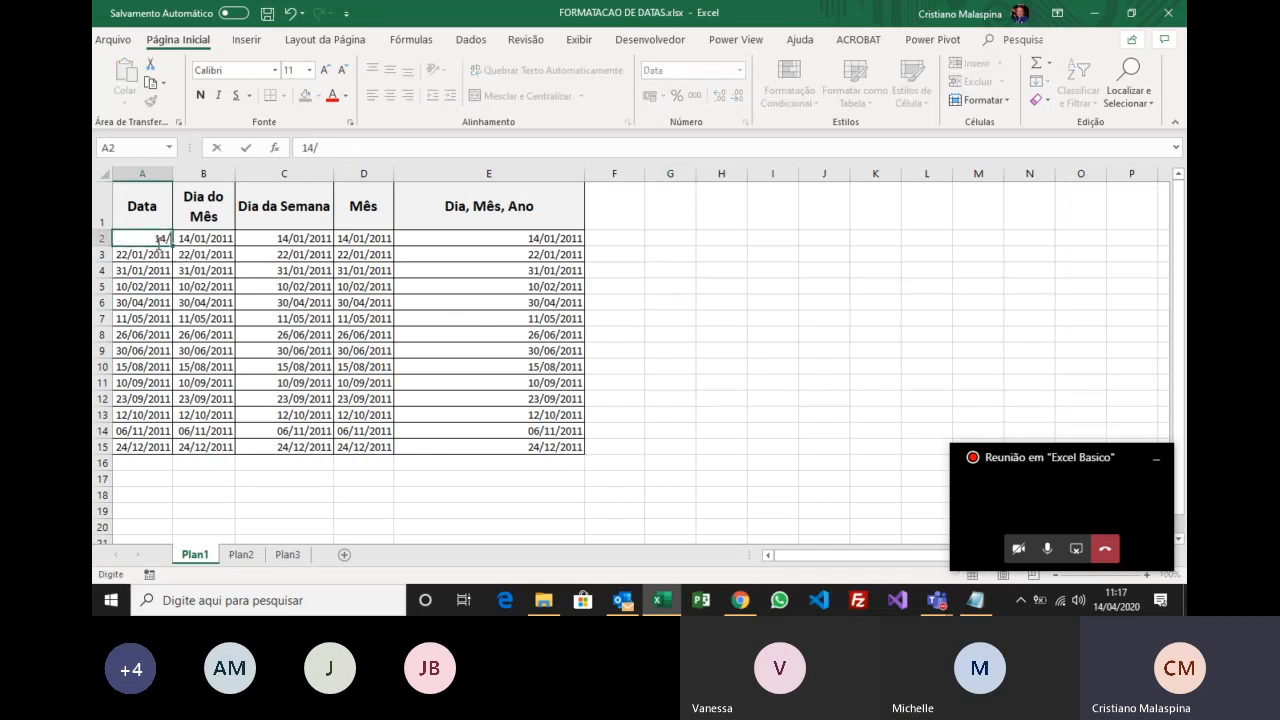
text(04/2020)
key(Return)
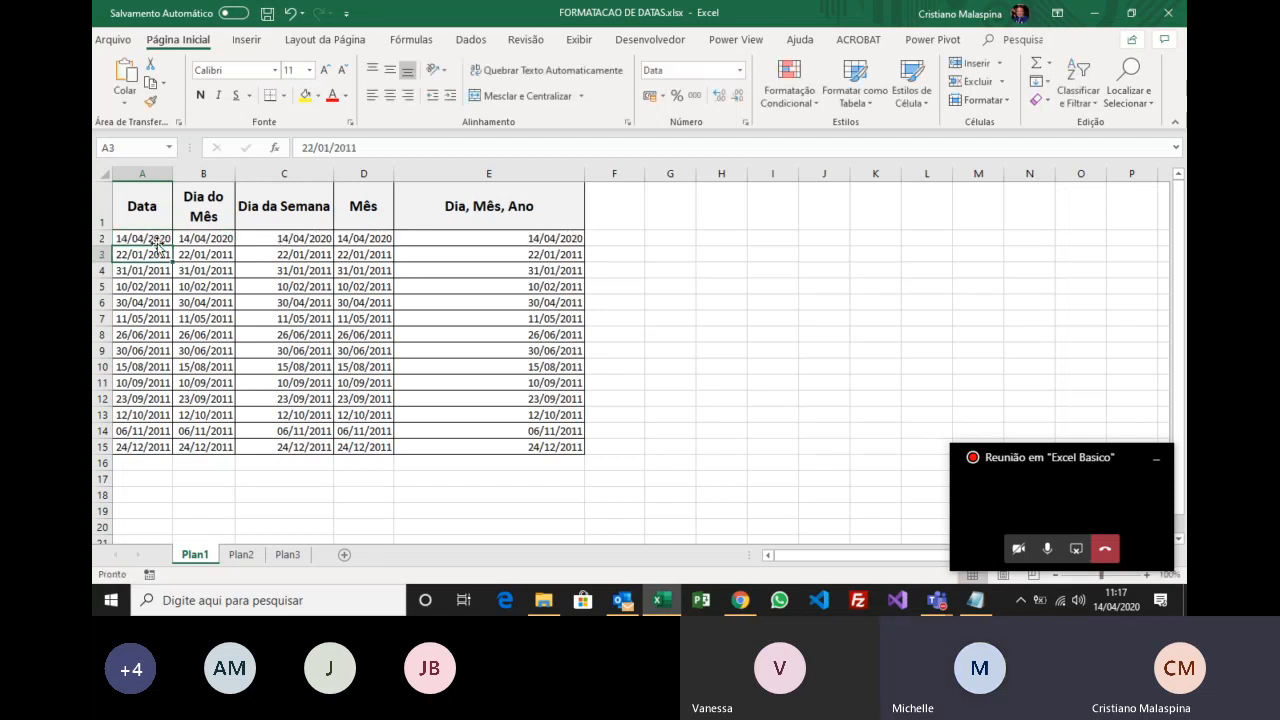
key(ctrl+z)
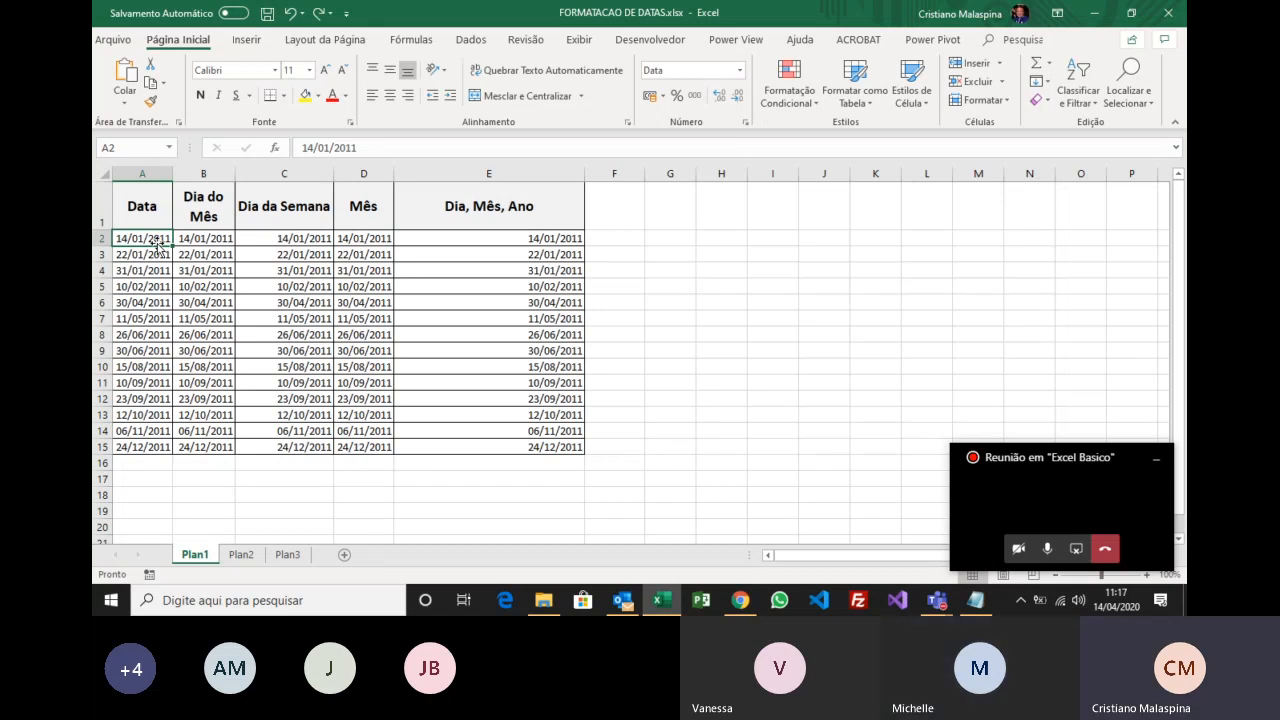
Examine the source date in A2 and the linked formulas in B2, C2, D2 and E2 across the table's columns.
key(Right)
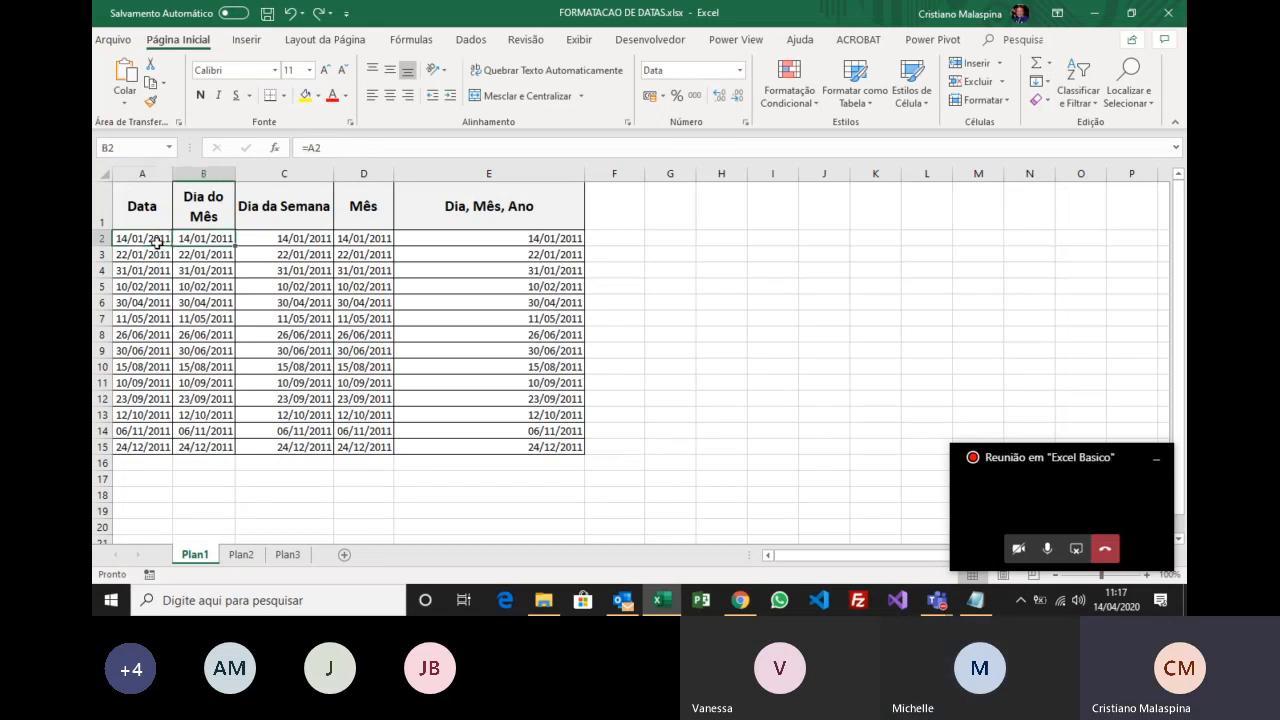
key(Right)
key(Right)
key(Right)
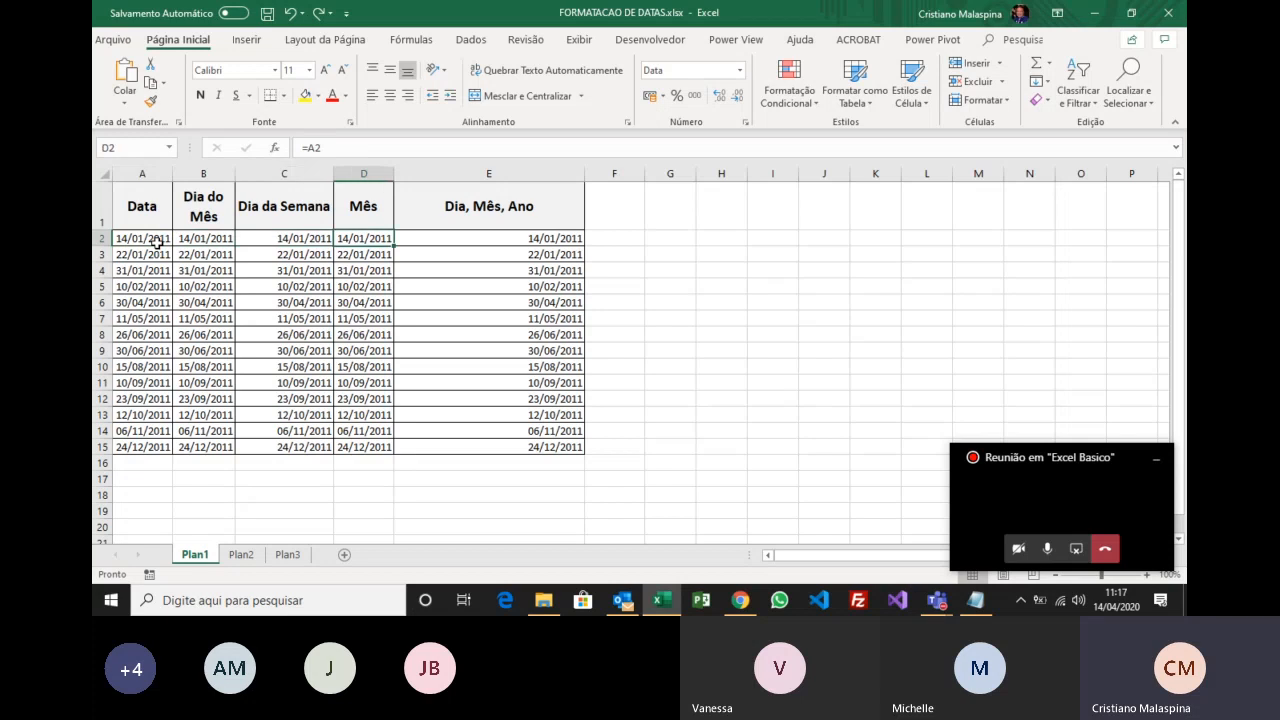
key(Left)
key(Left)
key(Left)
key(Left)
key(Right)
key(Right)
key(Right)
key(Right)
key(Right)
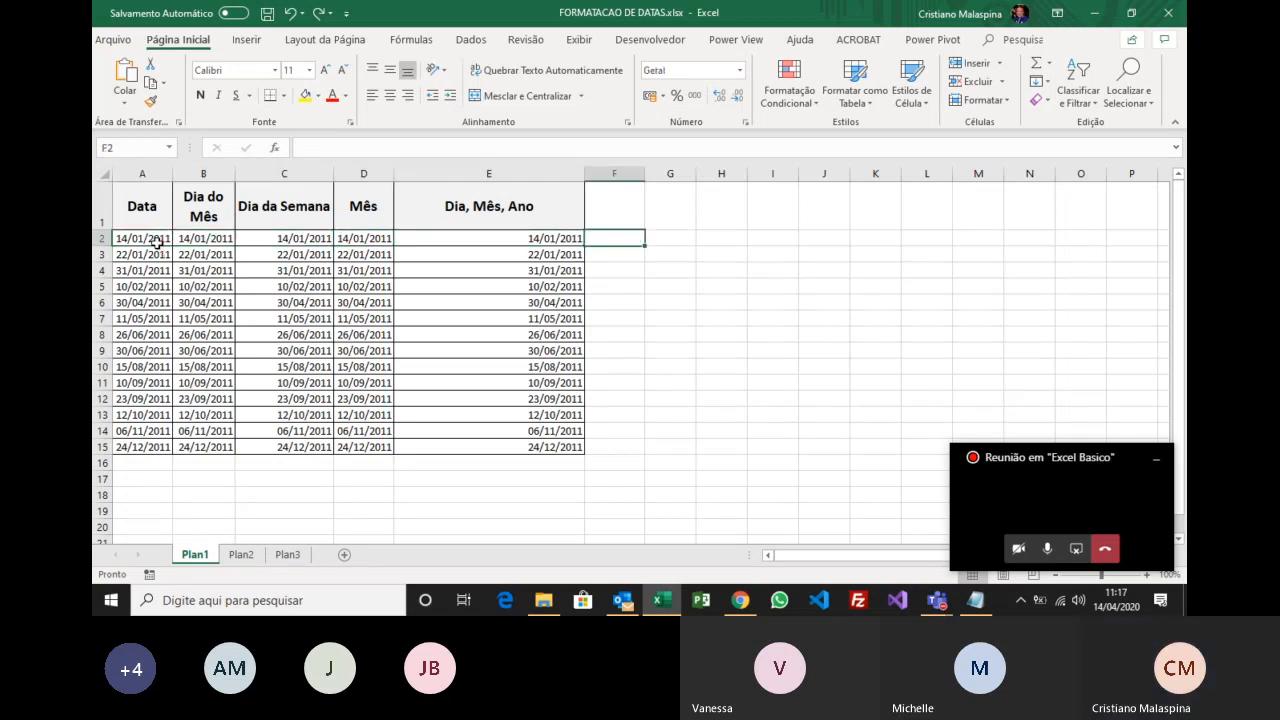
key(Left)
key(Left)
key(Left)
key(Left)
key(Left)
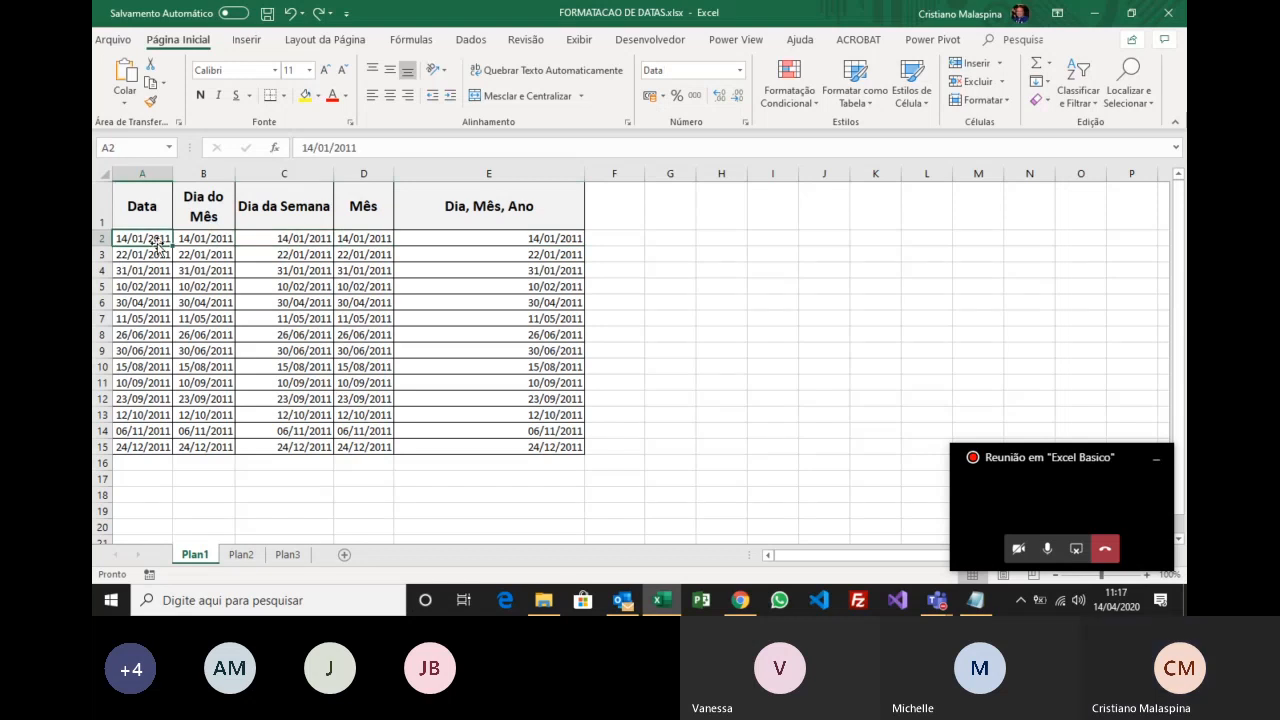
key(Right)
key(Right)
key(Right)
key(Right)
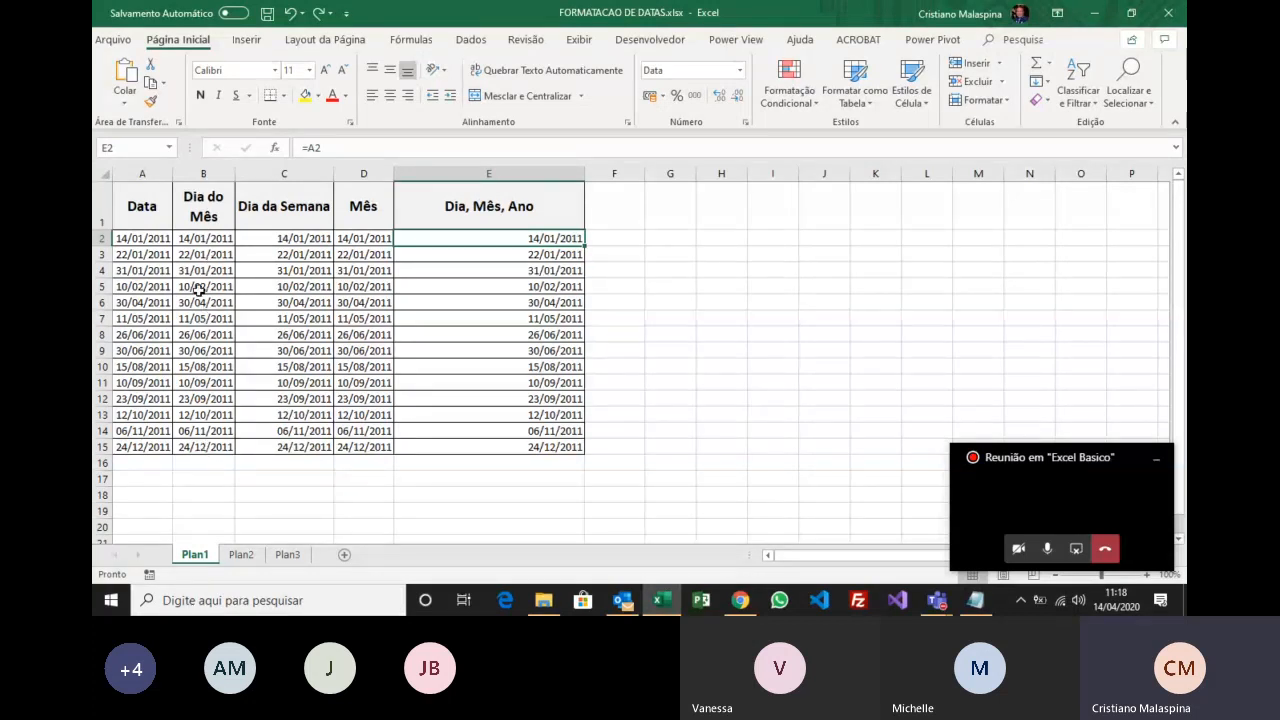
drag(295, 238, 302, 446)
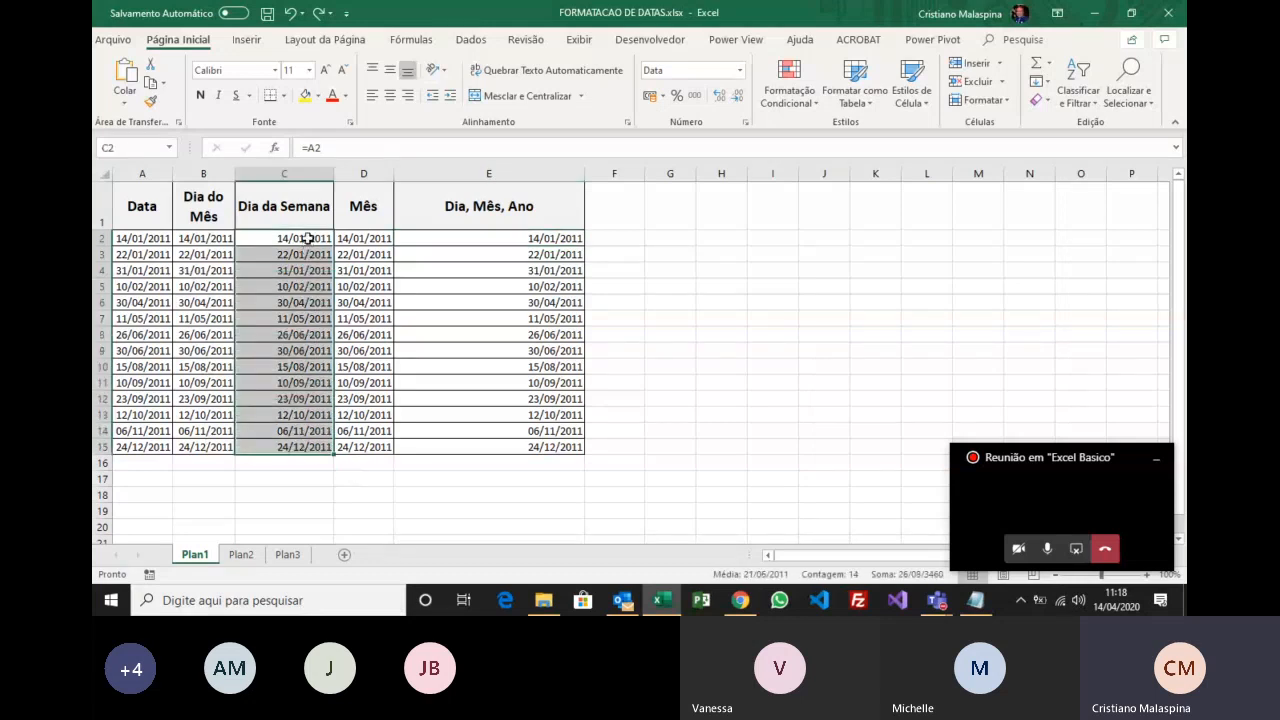
click(359, 241)
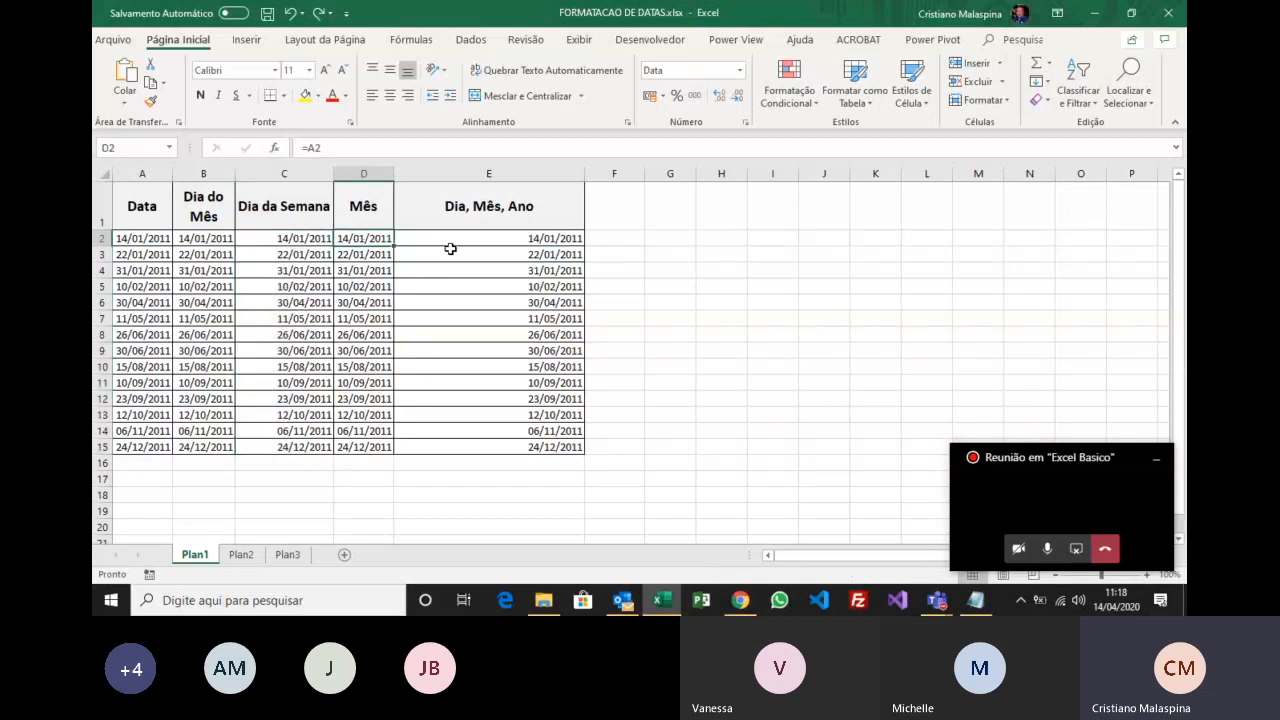
click(464, 237)
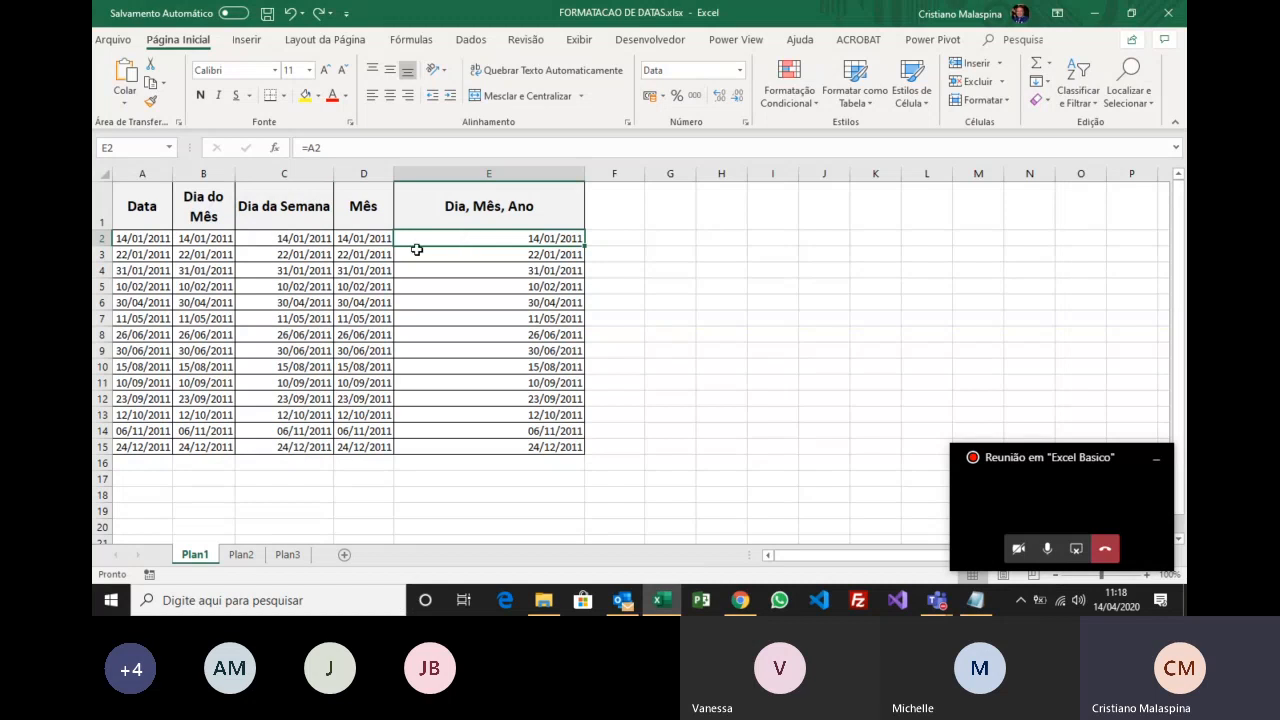
click(211, 243)
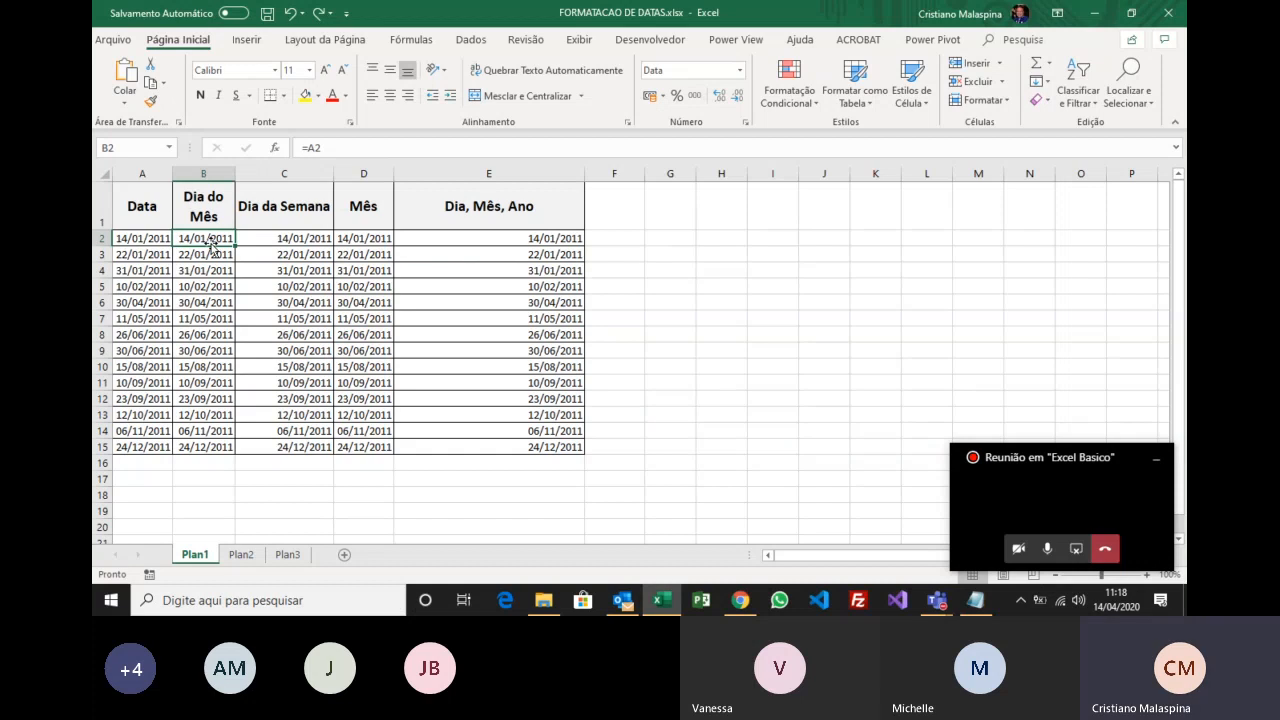
Replace the formula in B2 with =DIA(A2) to extract the day from the first date.
click(326, 148)
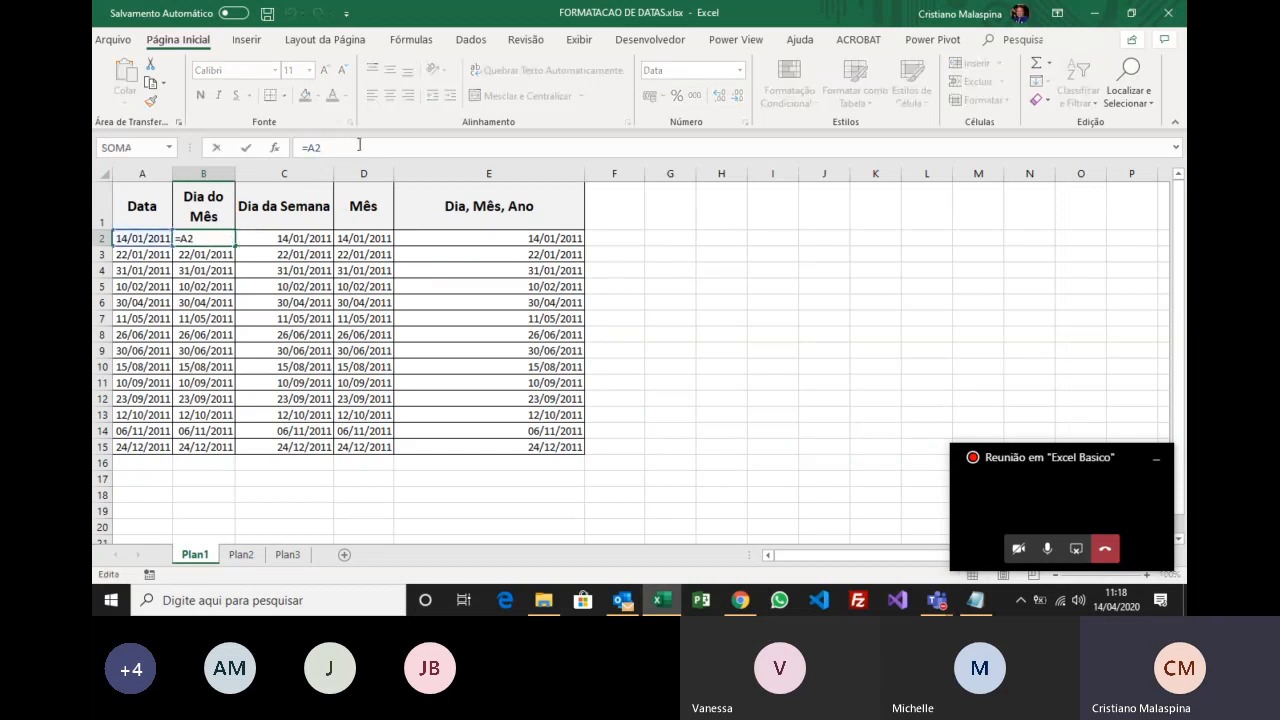
key(BackSpace)
key(BackSpace)
text(dia)
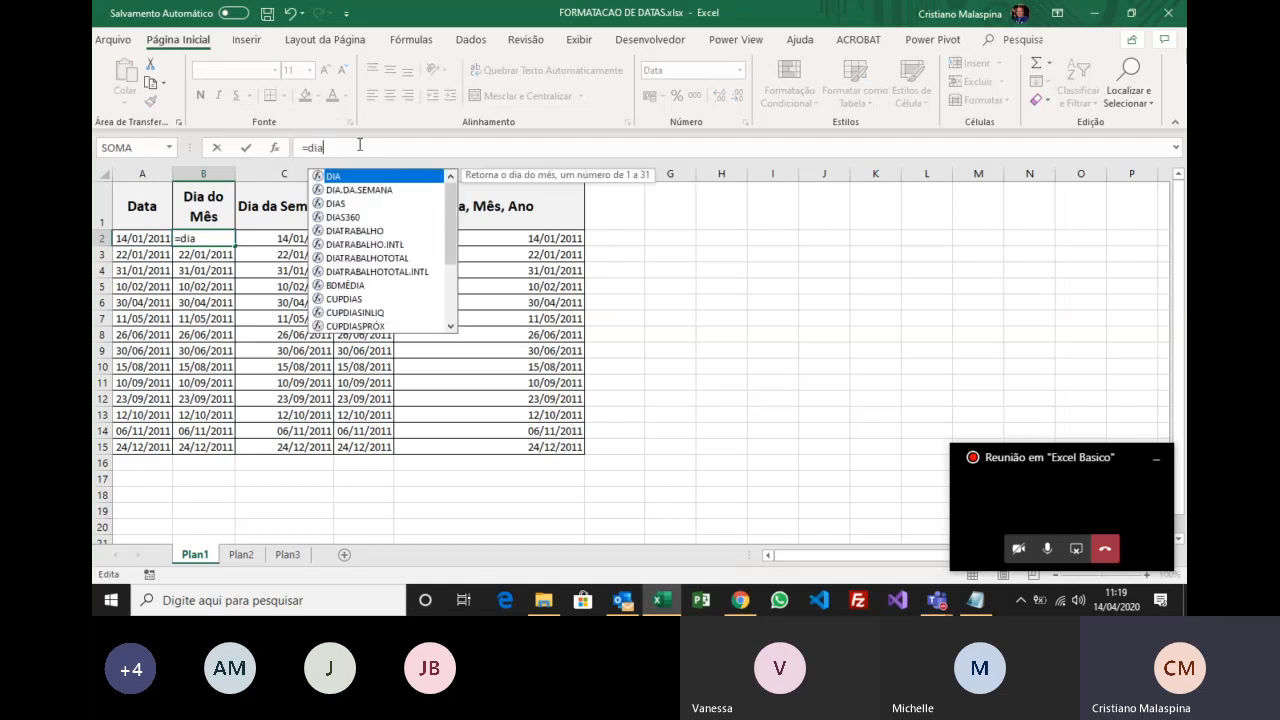
key(Tab)
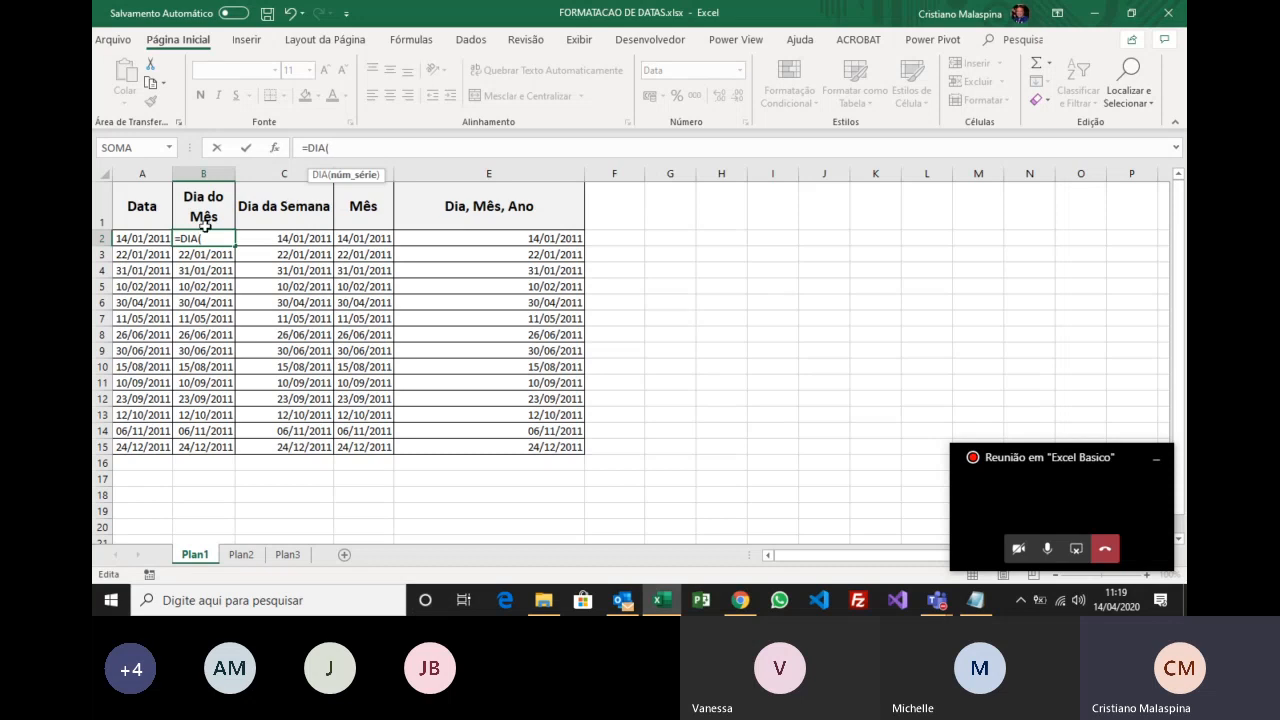
click(152, 238)
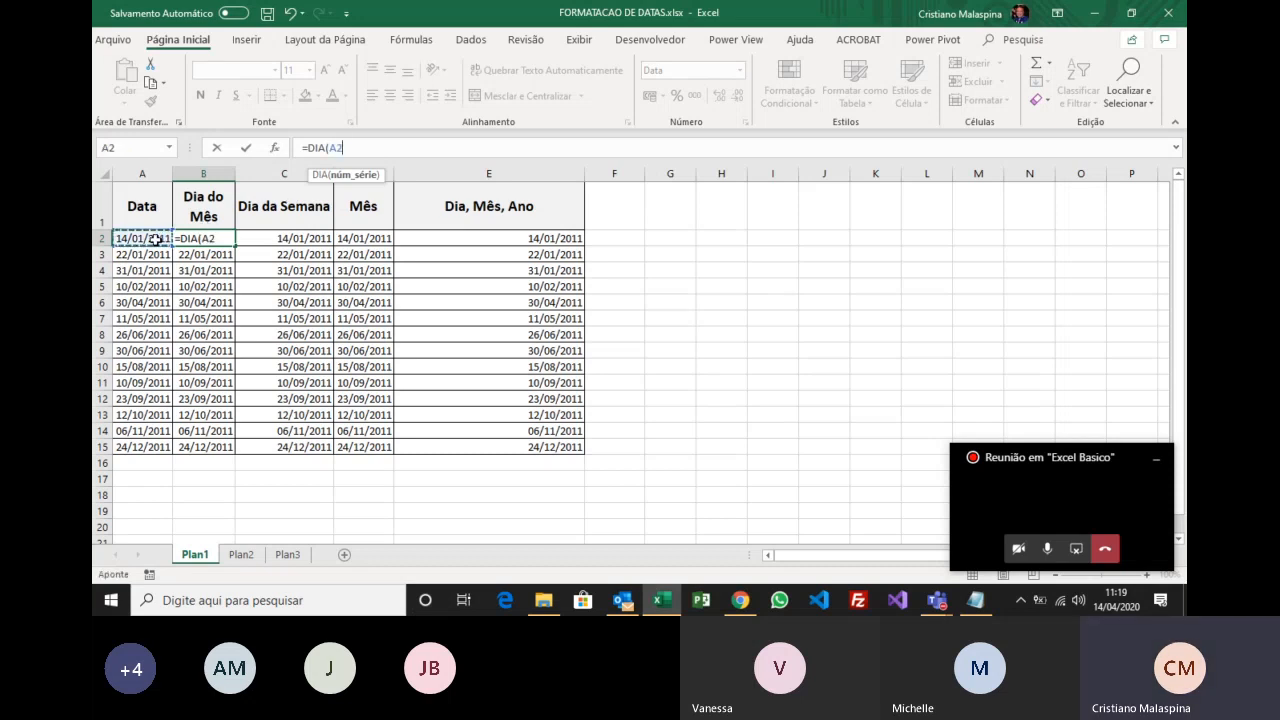
key(Return)
key(Up)
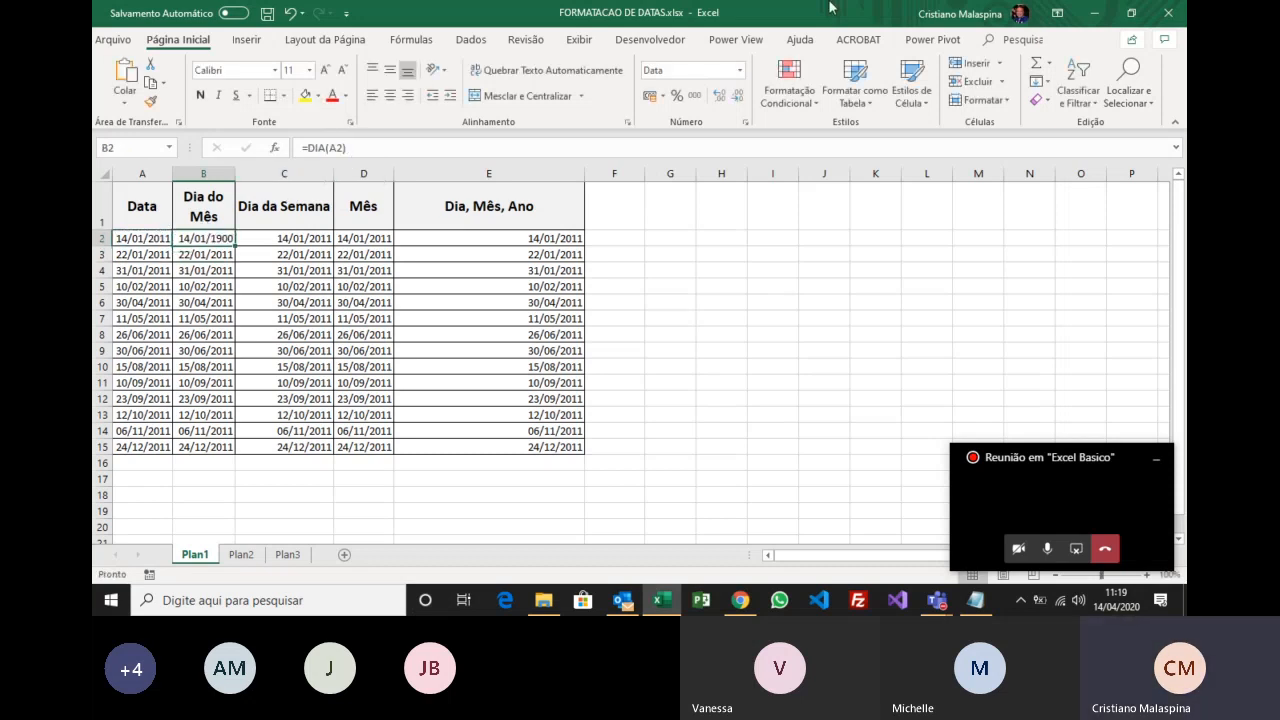
Set B2 to the Geral number format and fill its formula down through B15.
click(742, 70)
click(720, 100)
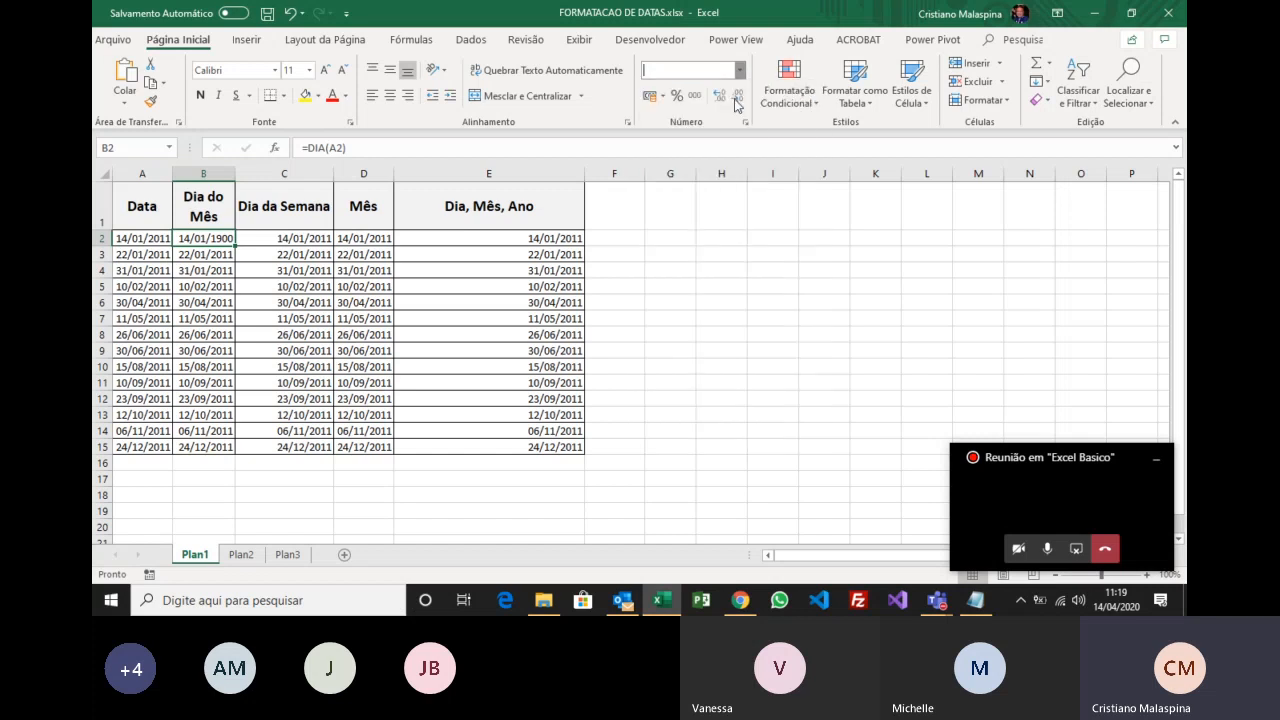
double_click(235, 246)
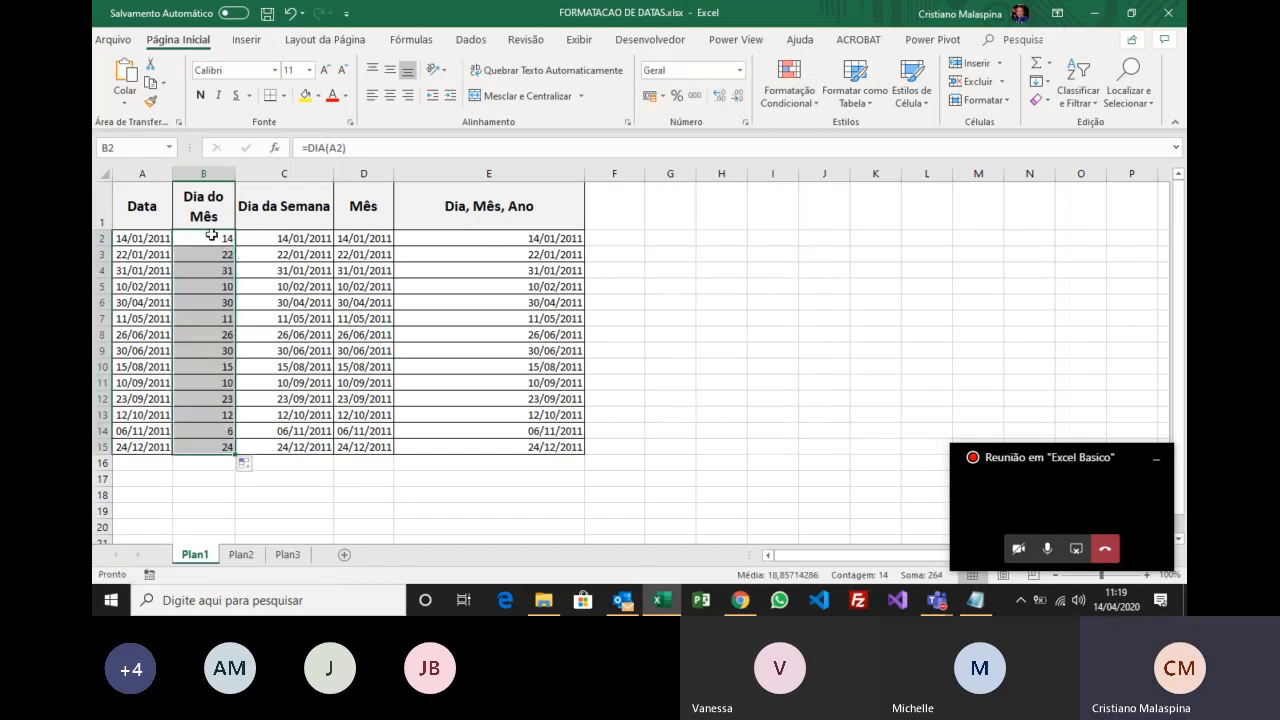
click(210, 236)
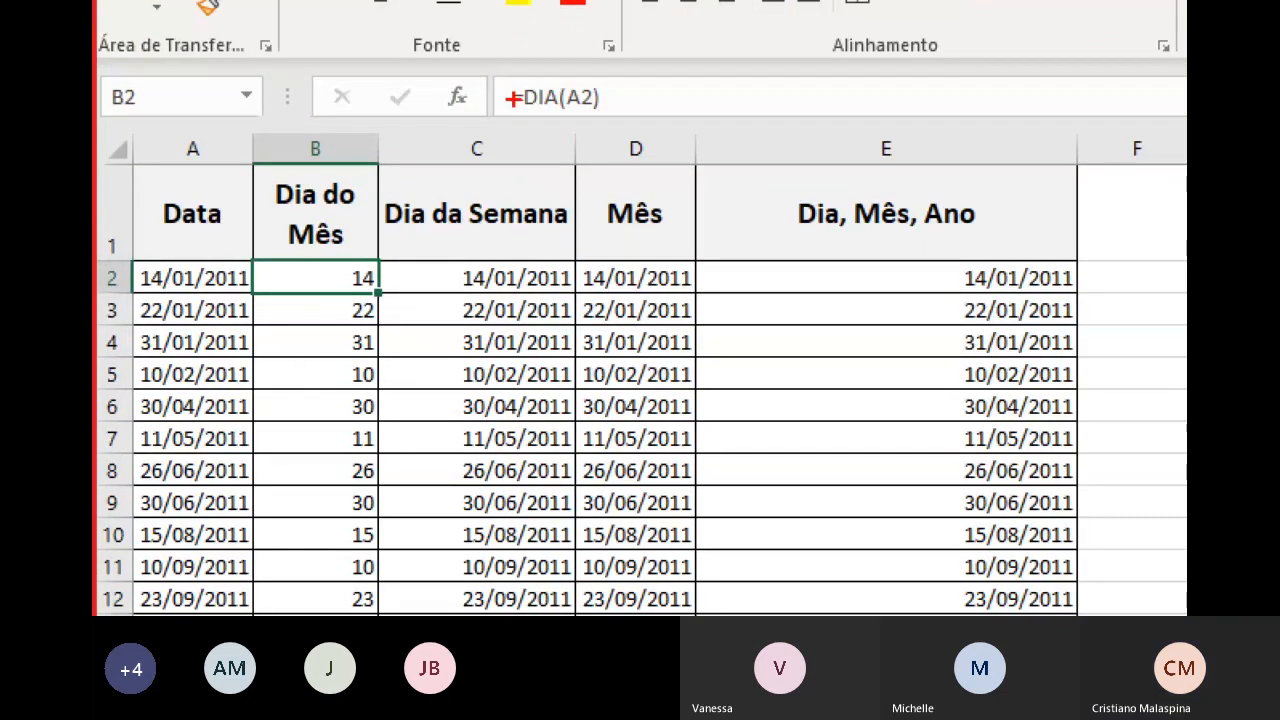
drag(292, 133, 363, 162)
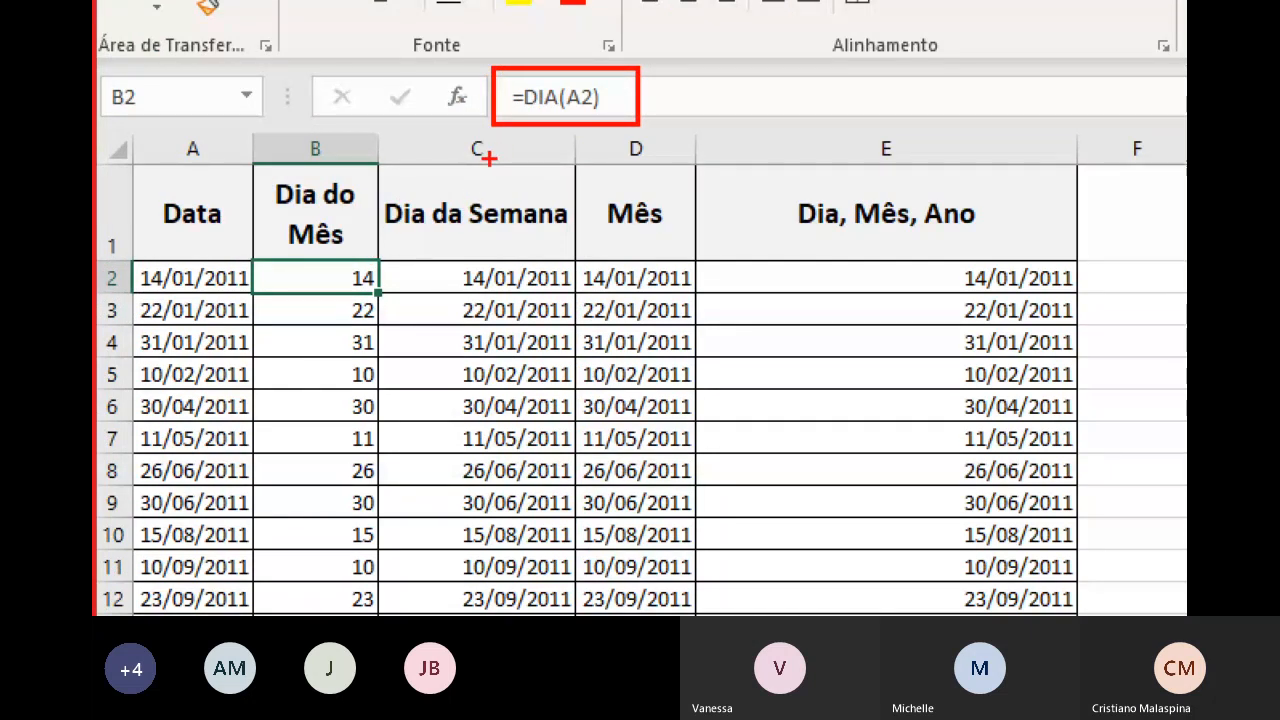
drag(388, 248, 494, 143)
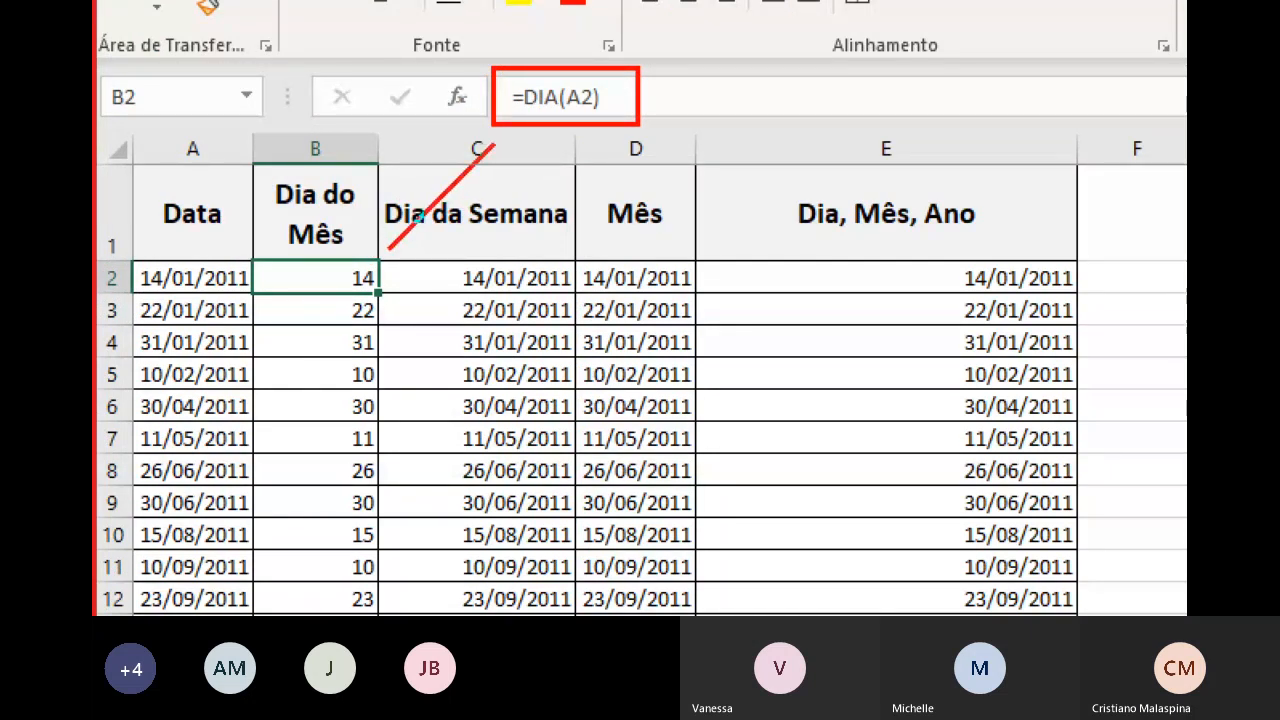
drag(367, 238, 437, 258)
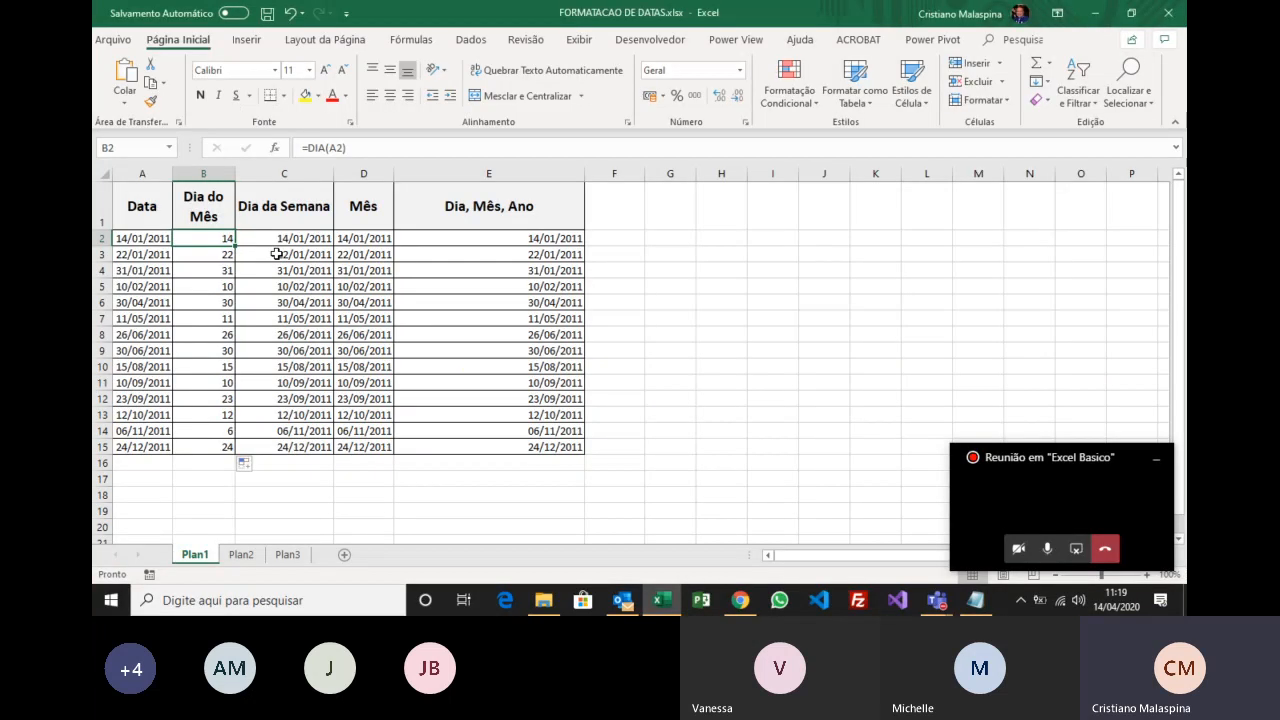
Undo the fill, the number format change and the DIA formula in the Dia do Mês column.
key(ctrl+z)
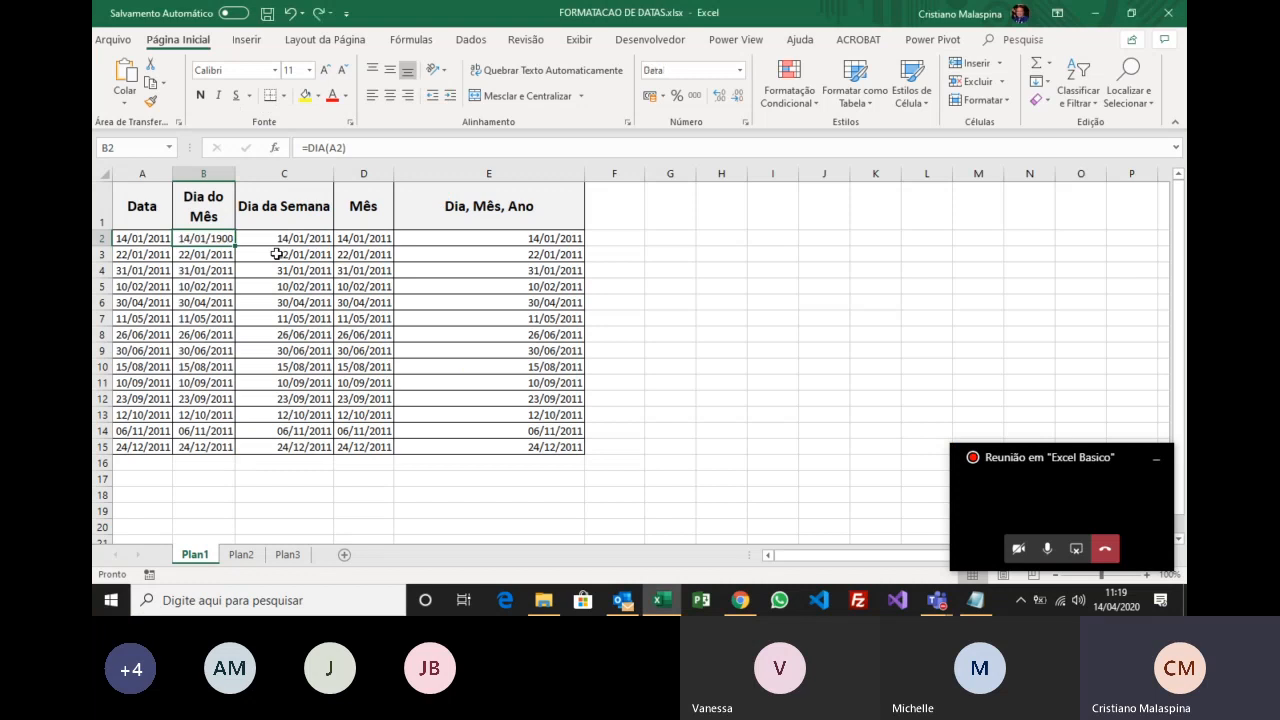
key(ctrl+z)
Open the cell formatting settings for B2:B15 and choose the Personalizado number category.
drag(215, 238, 213, 441)
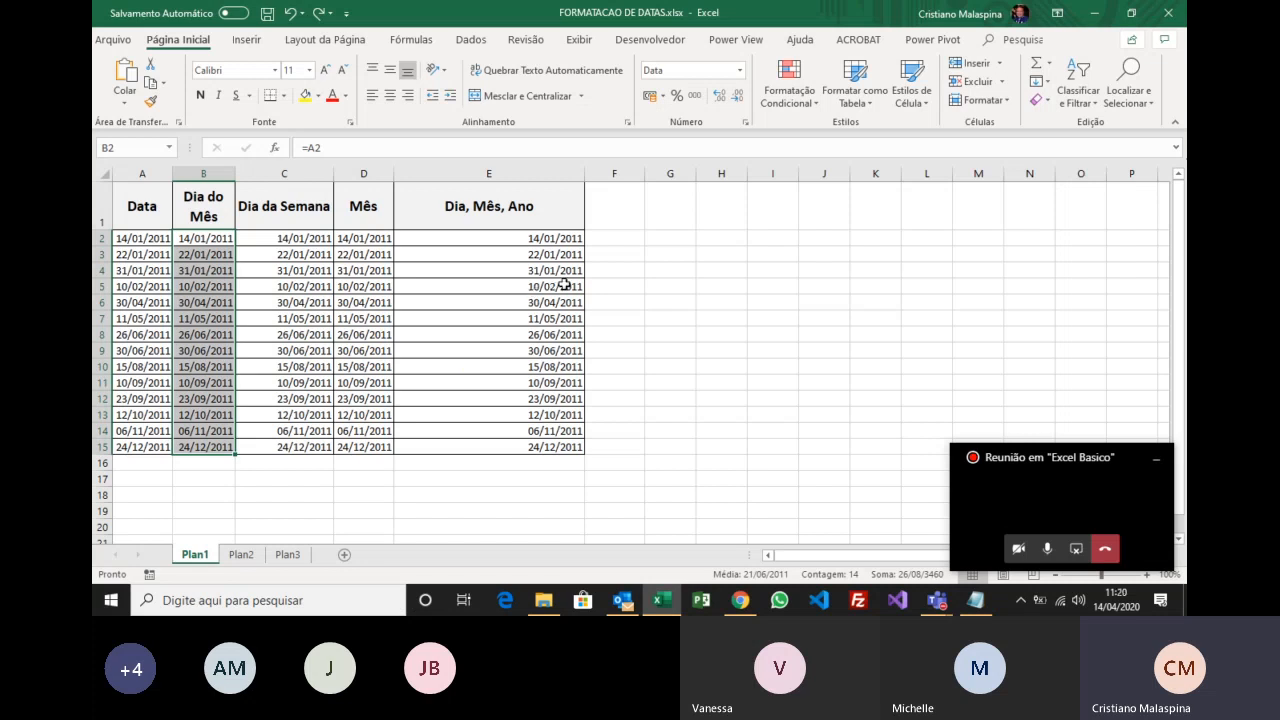
right_click(221, 265)
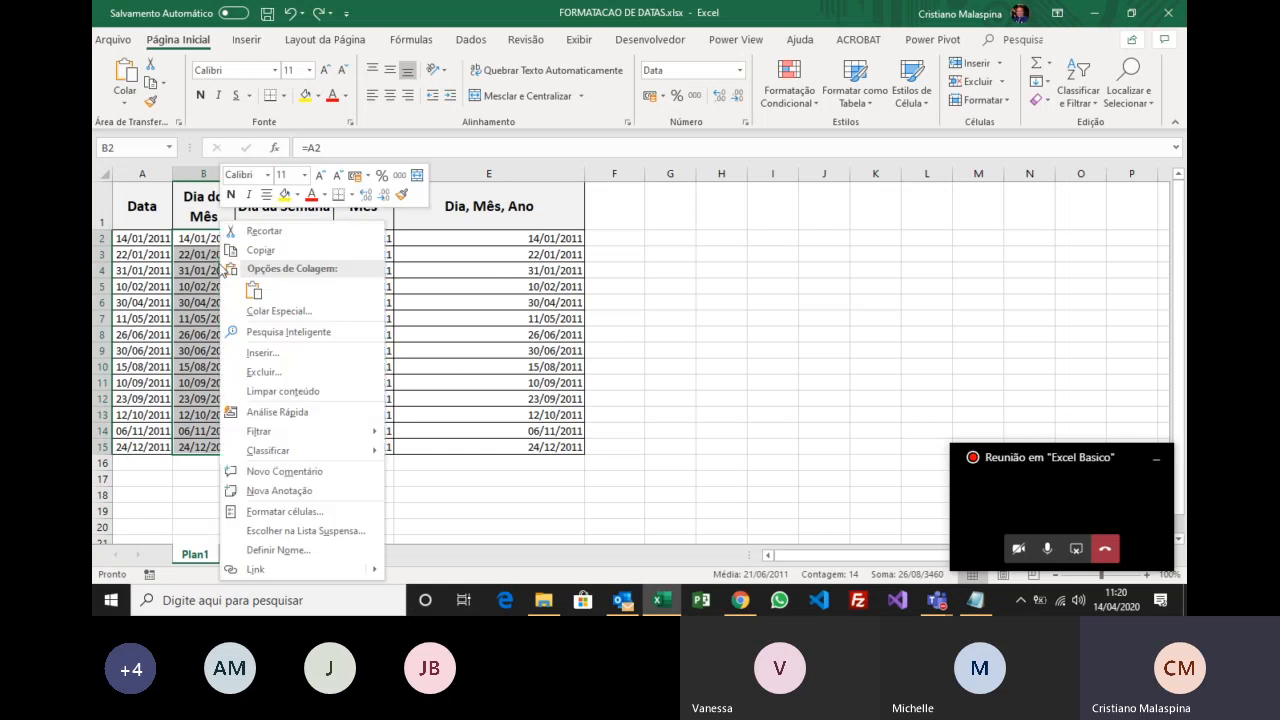
click(285, 511)
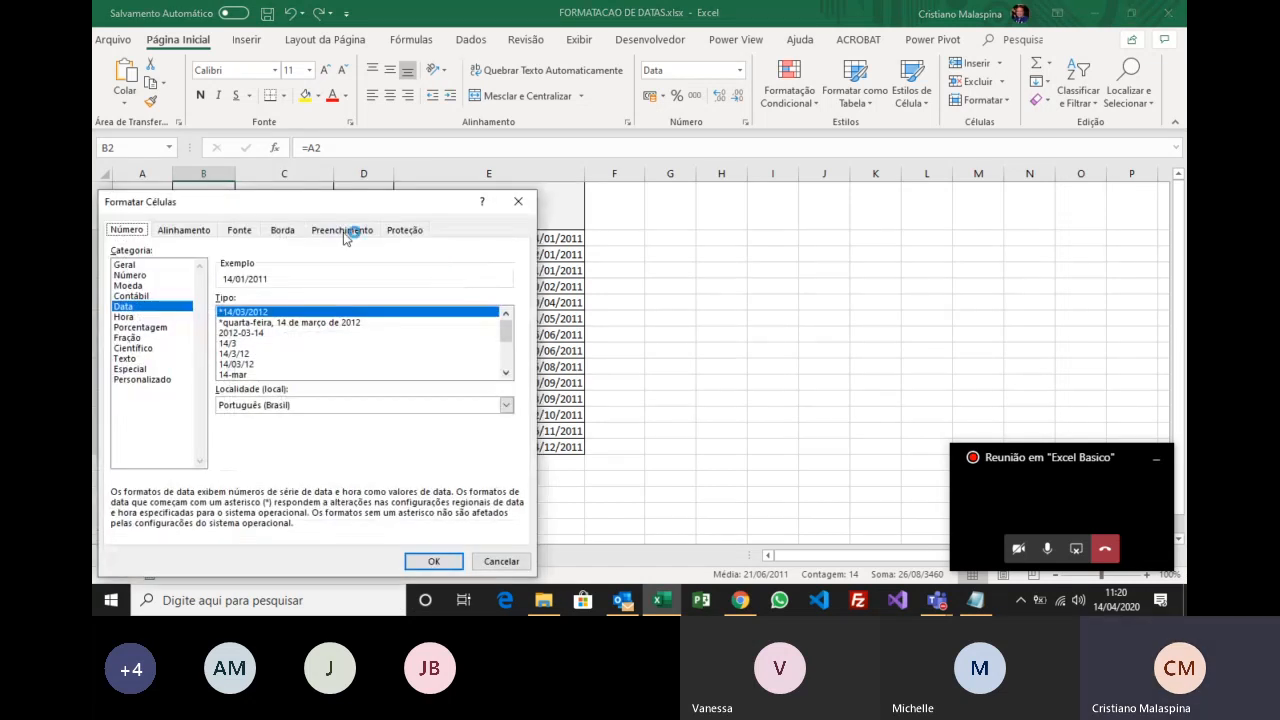
drag(340, 208, 736, 221)
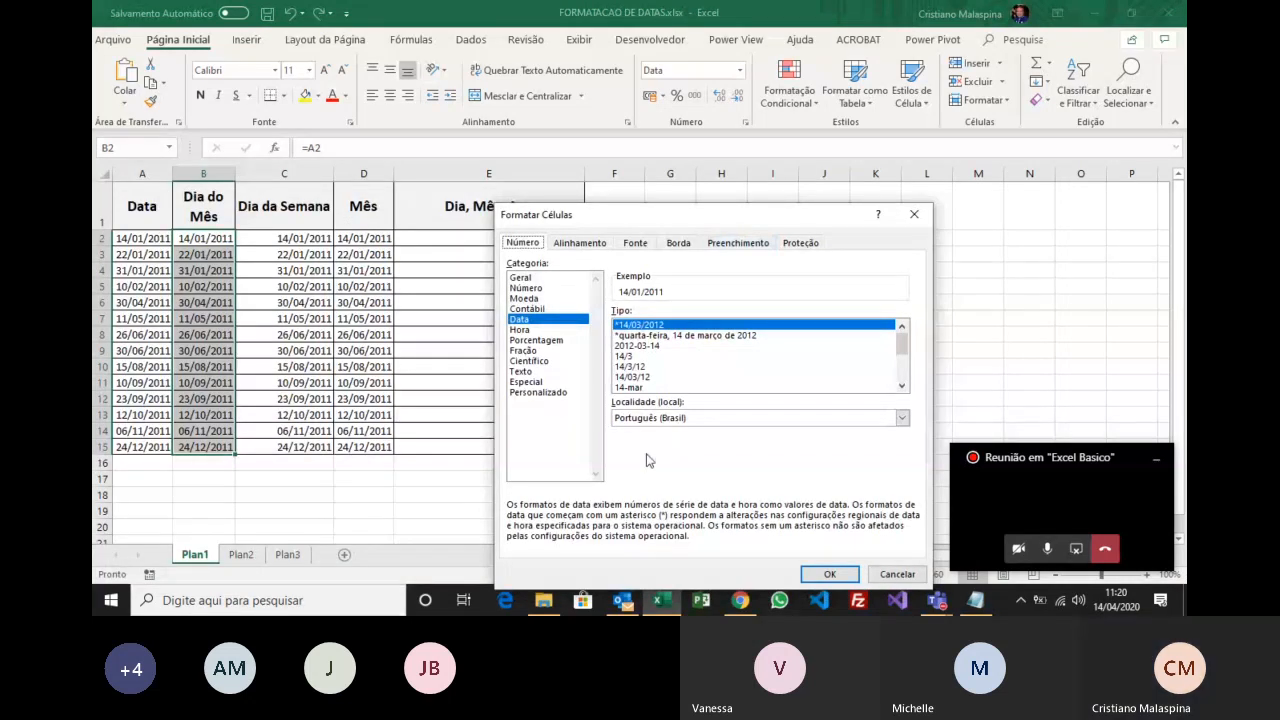
drag(654, 228, 645, 108)
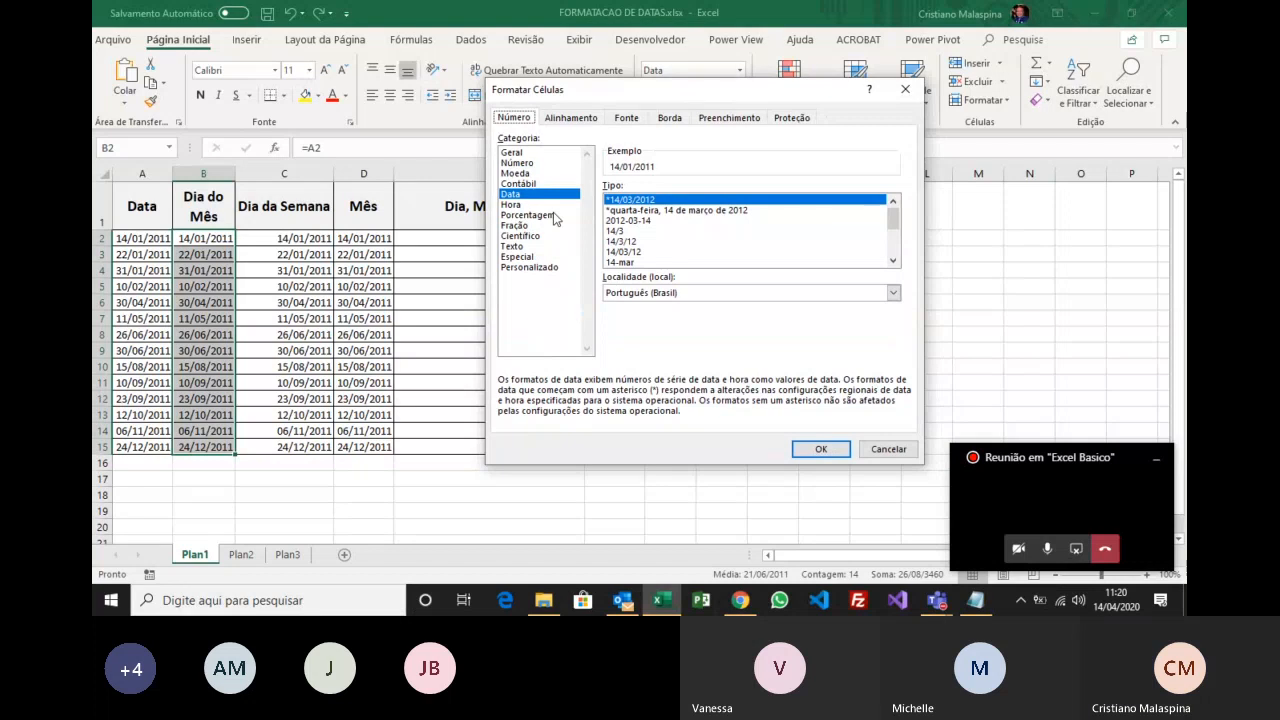
click(539, 269)
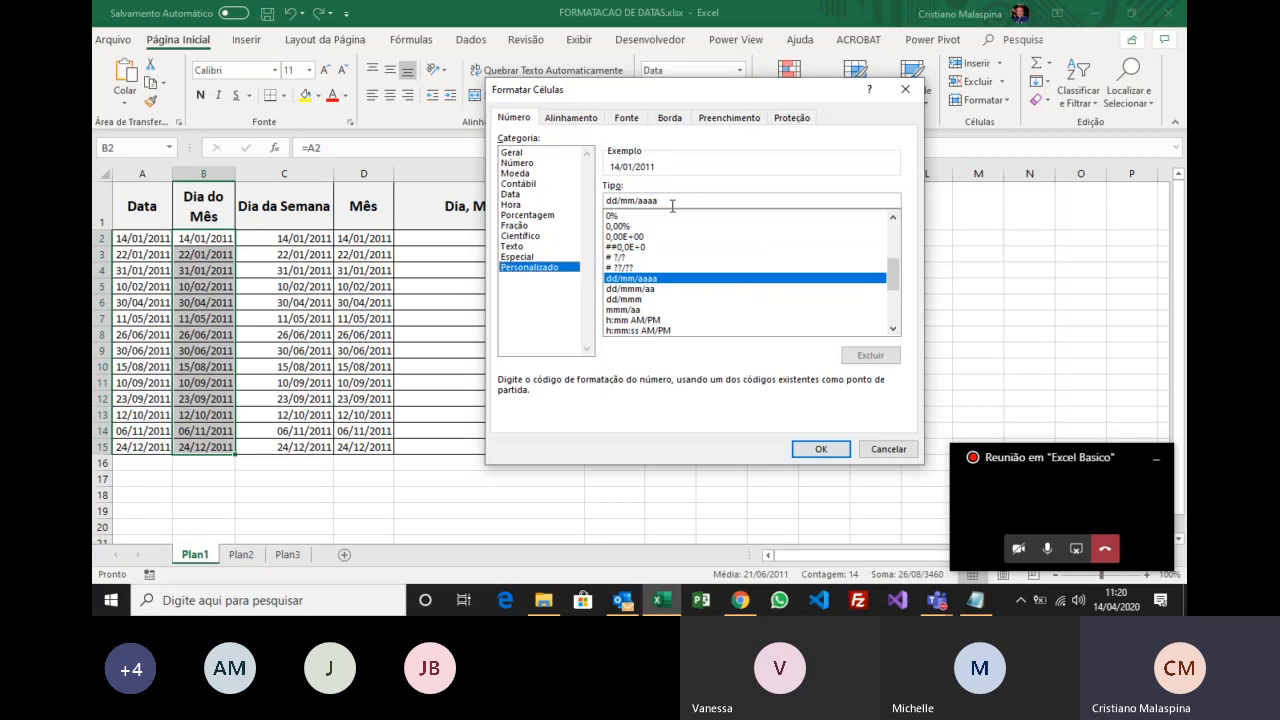
Replace the custom format code with d and extend it through dd and ddd to dddd, previewing each variant.
drag(658, 201, 608, 200)
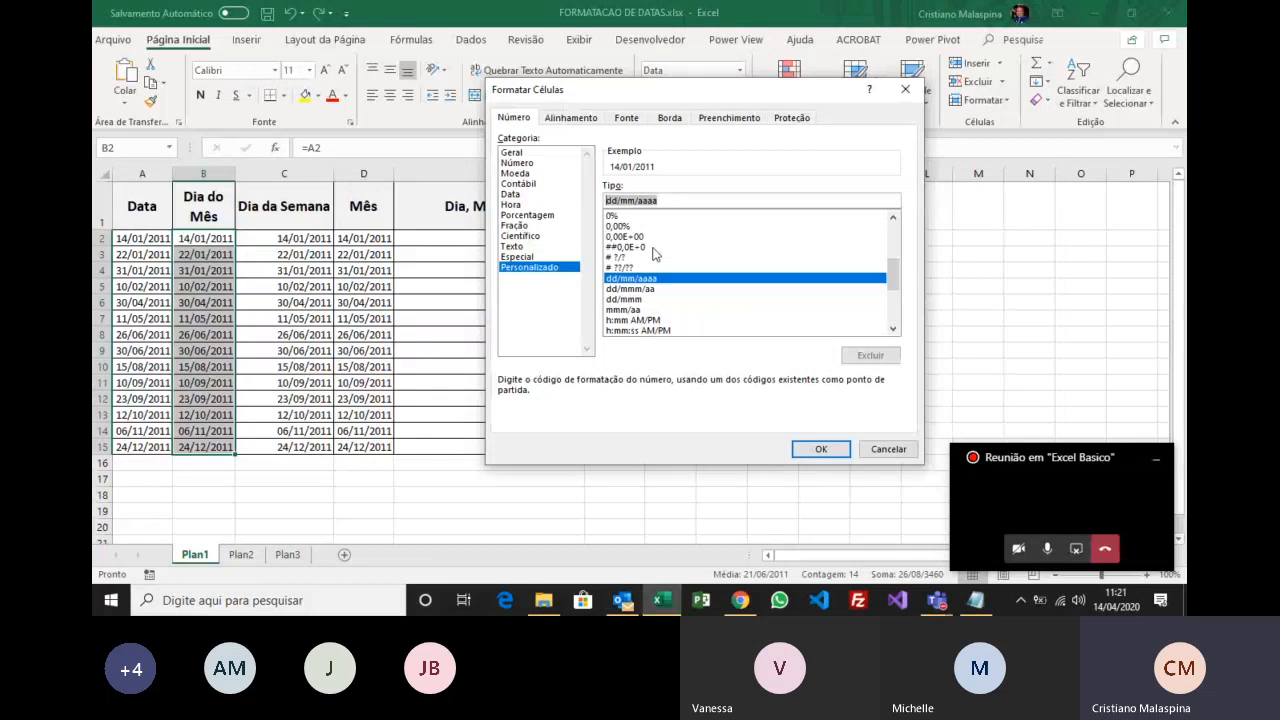
text(D)
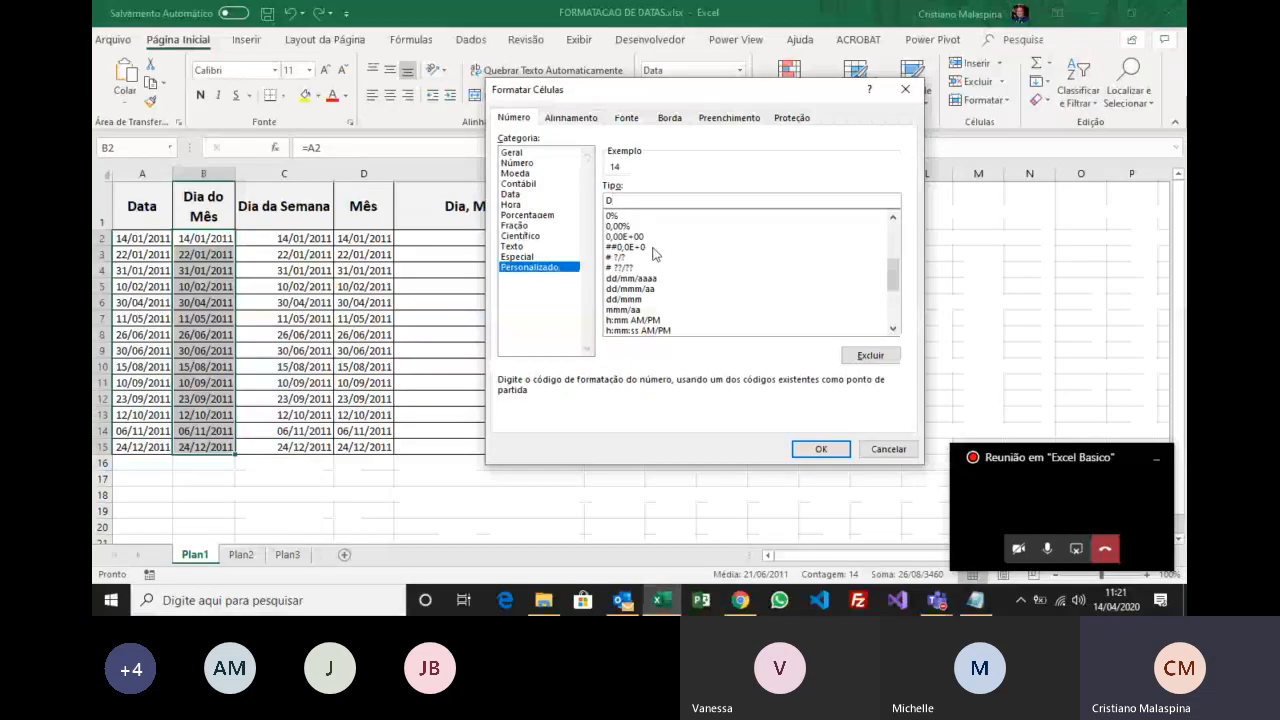
key(BackSpace)
text(d)
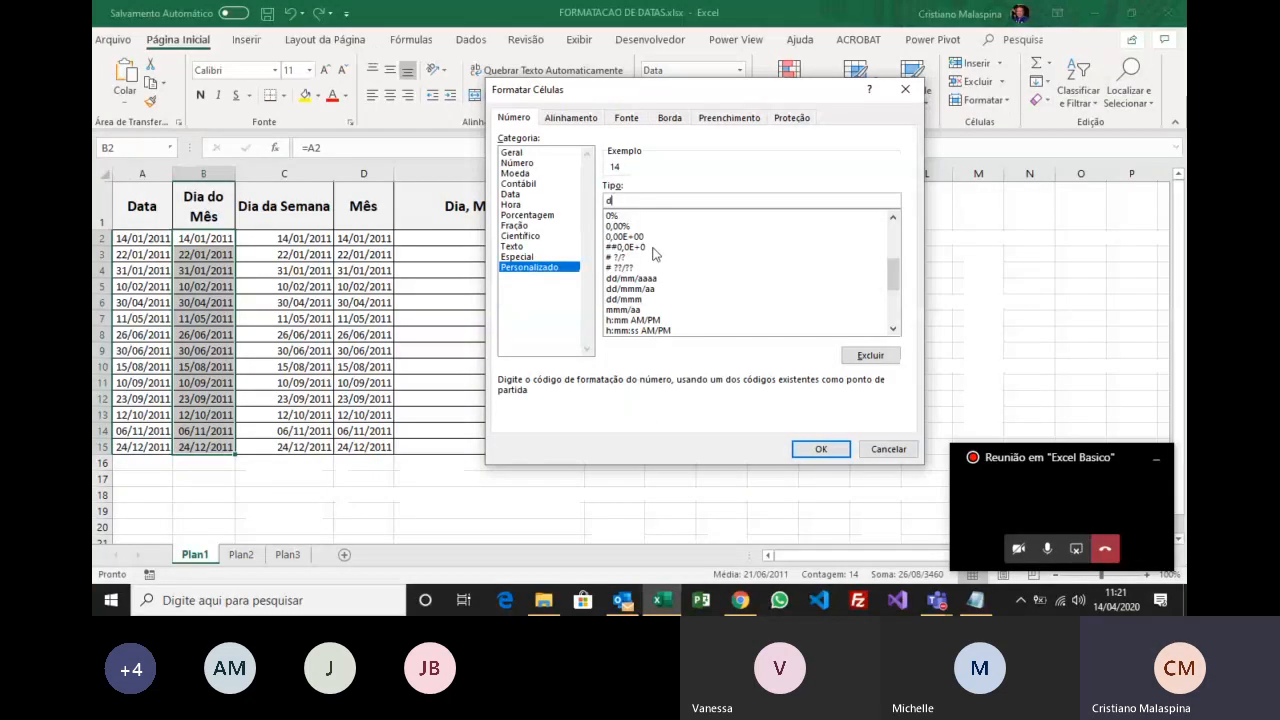
text(d)
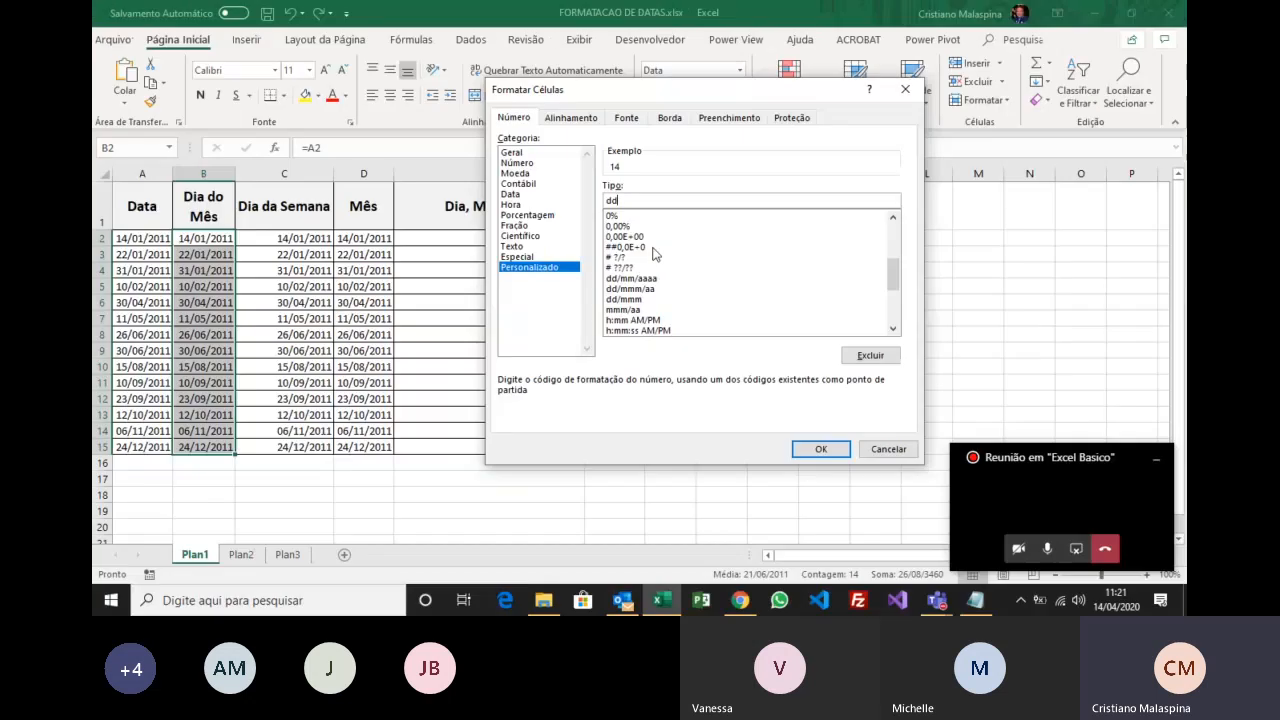
text(d)
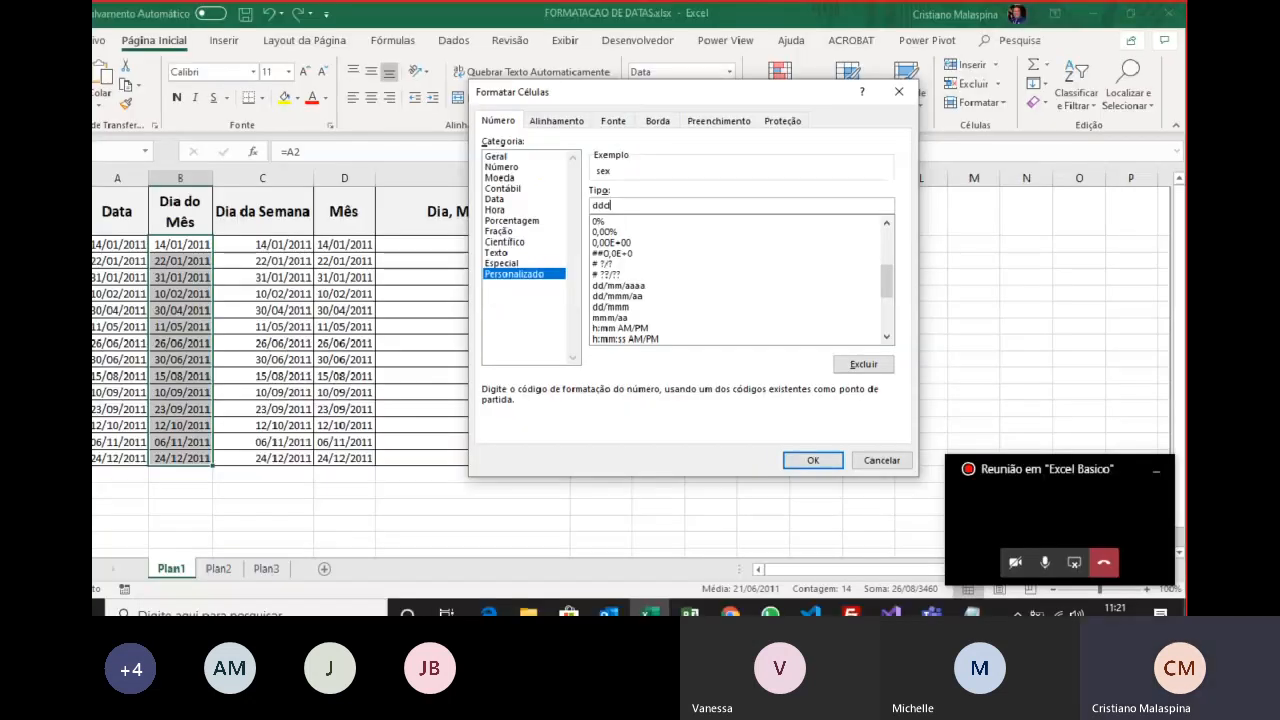
text(d)
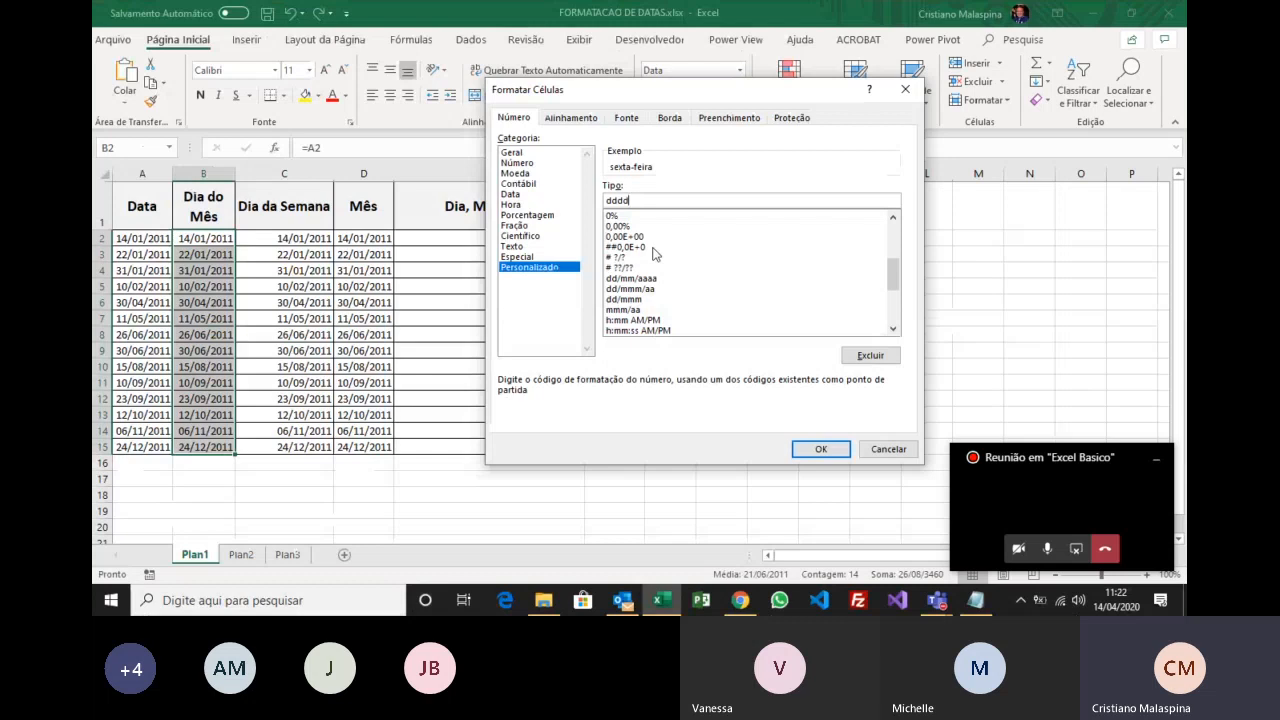
Shorten the custom format code to dd and apply it to B2:B15.
key(BackSpace)
key(BackSpace)
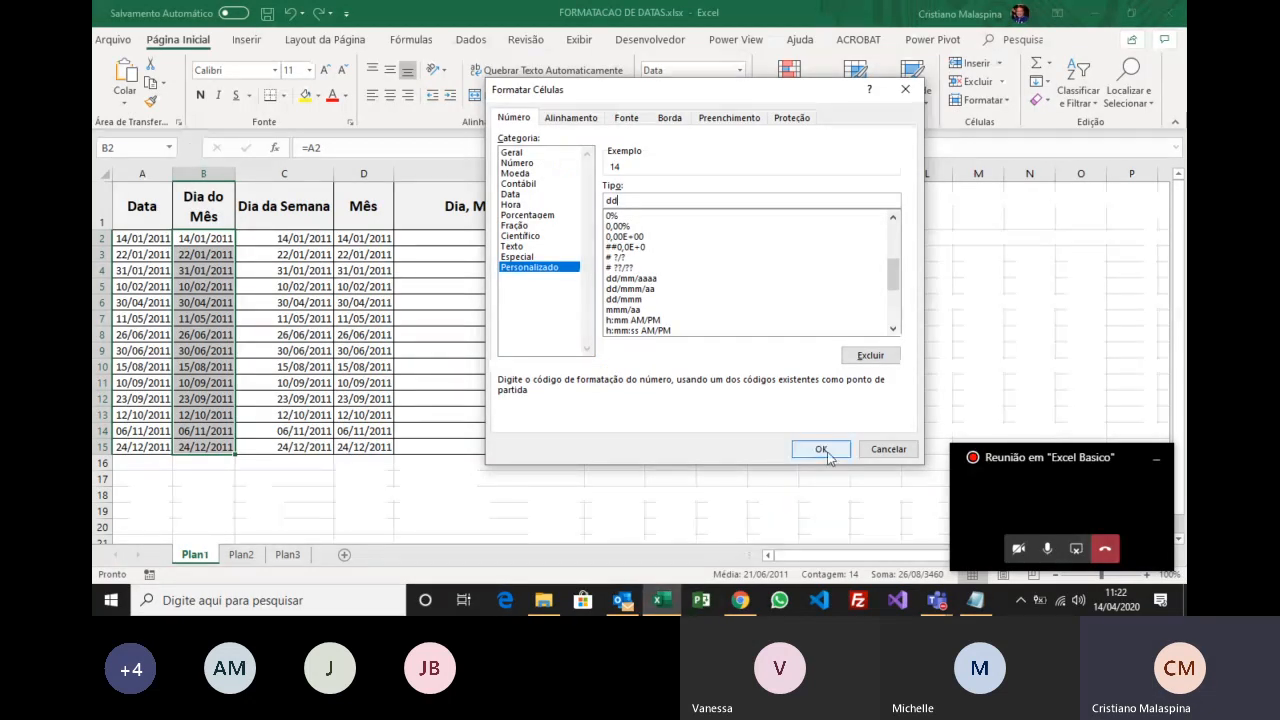
click(821, 450)
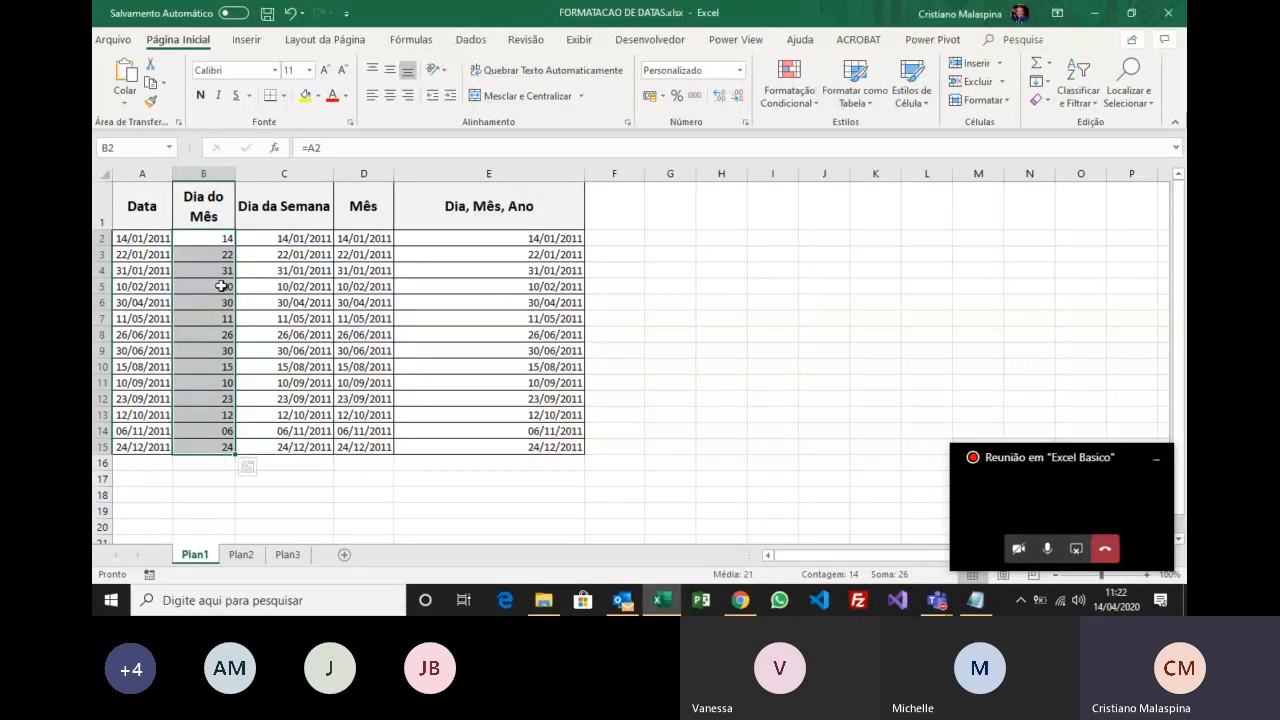
Overwrite the formula in B2 with the date 14/01/2011 and reselect the cell to check its stored content.
click(222, 240)
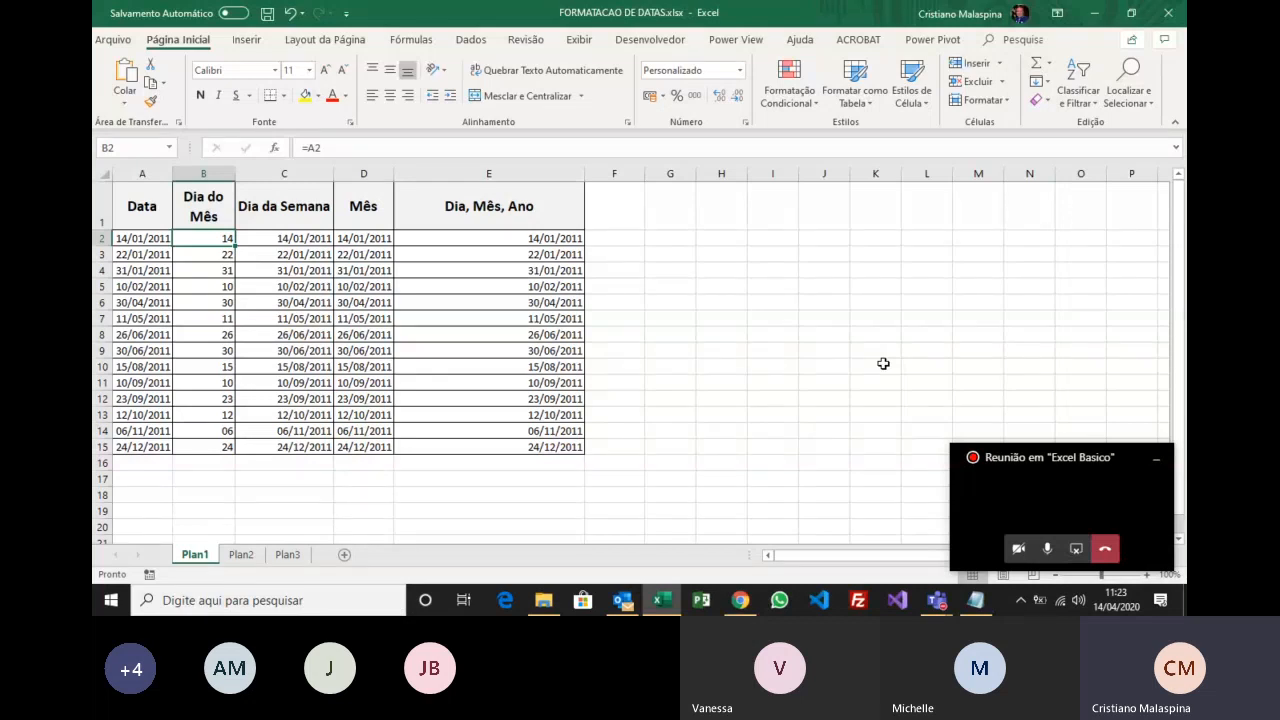
text(14/)
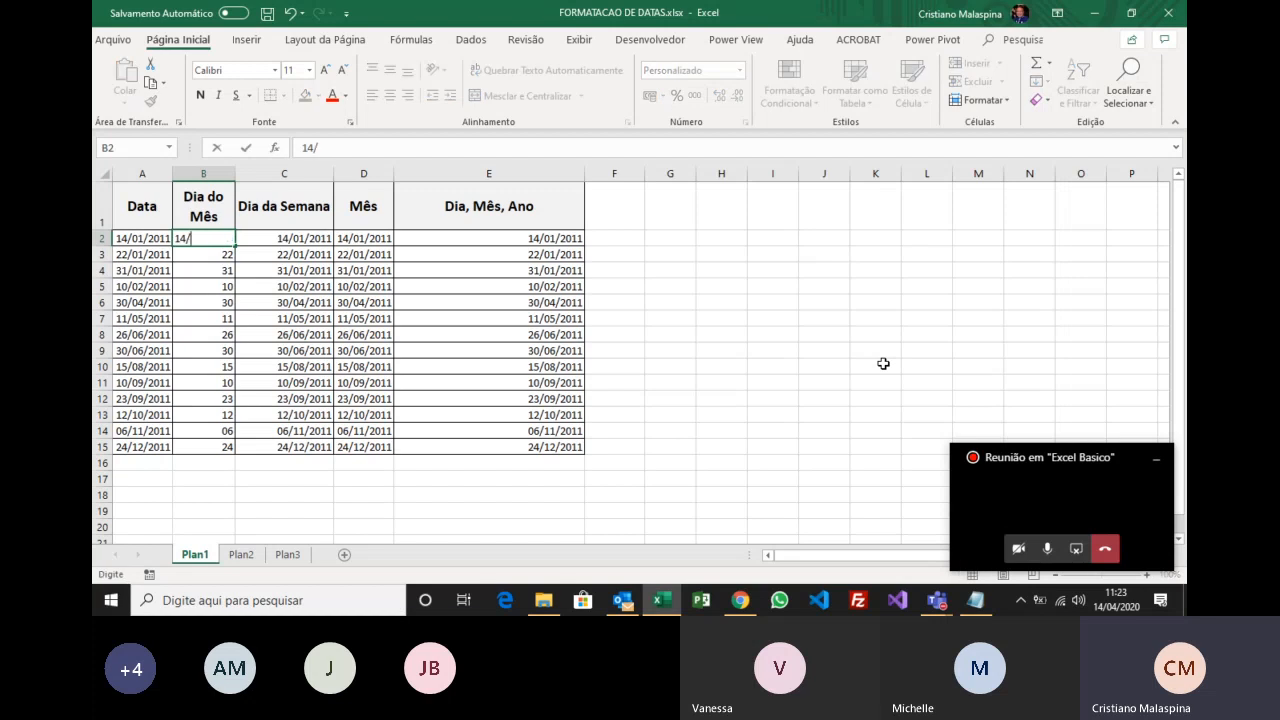
text(01/)
text(2011)
key(Return)
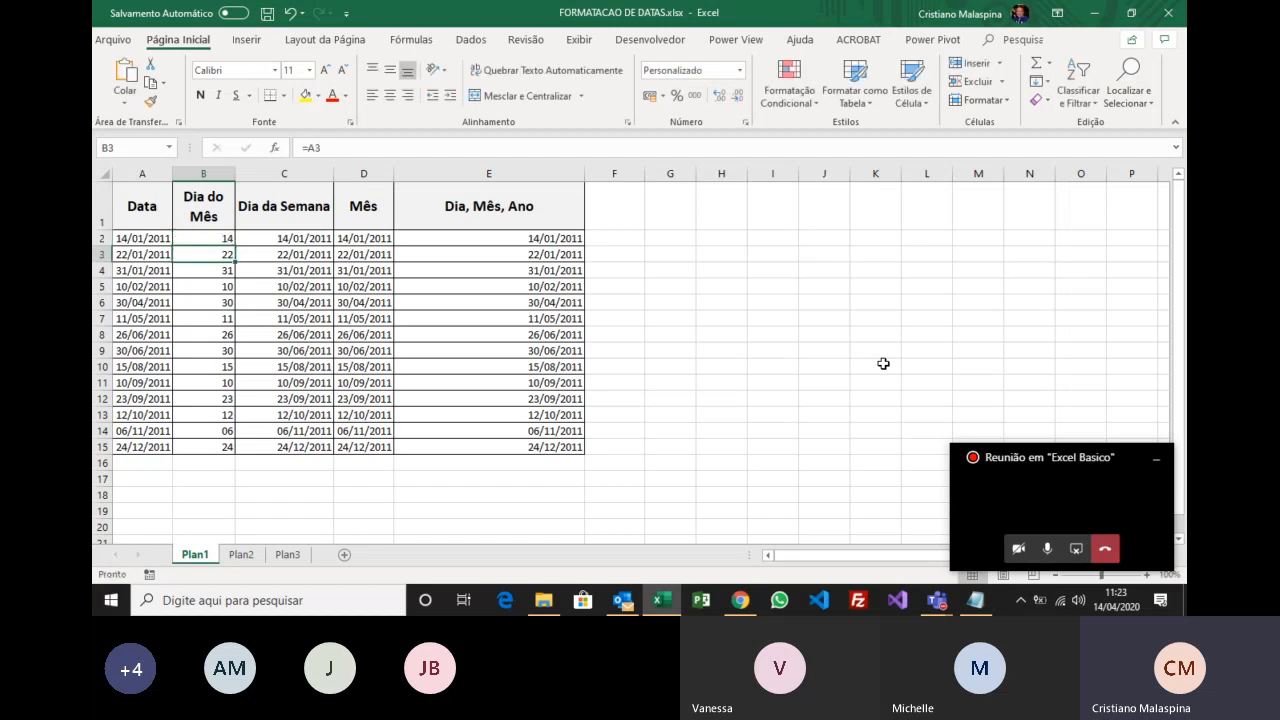
key(Up)
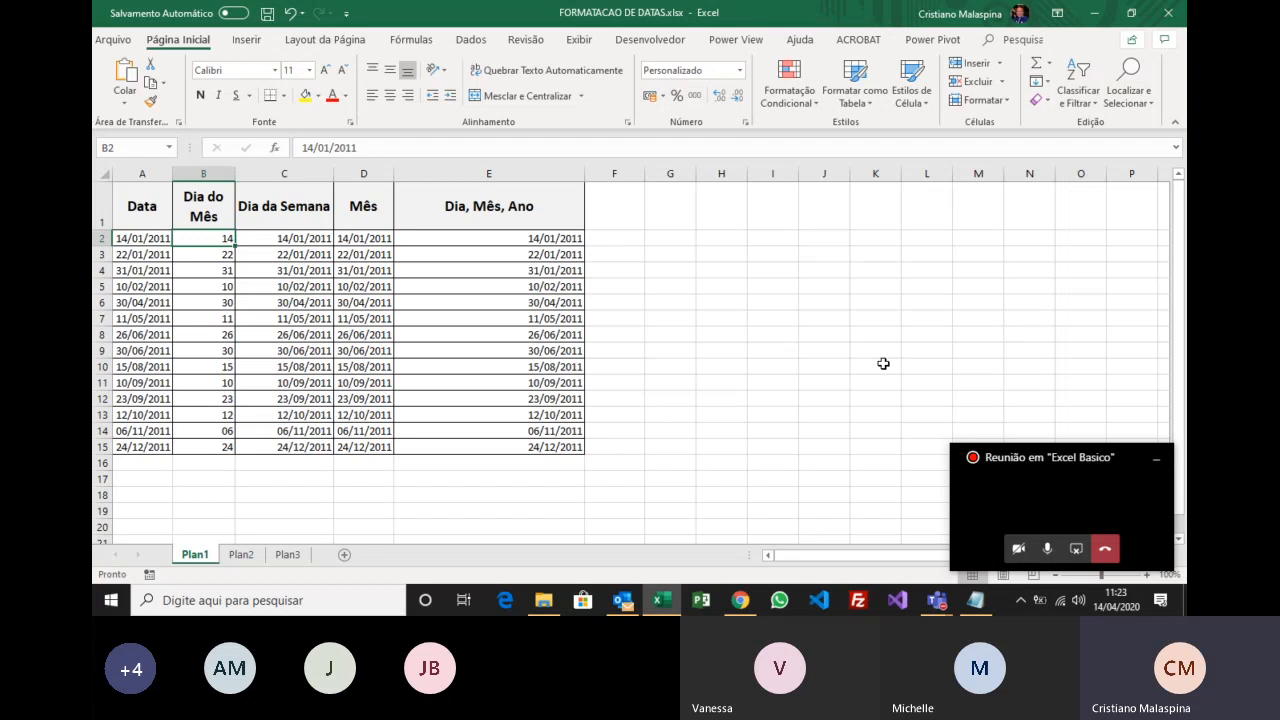
Enter the date 01/04/2020 in cell I1.
click(790, 196)
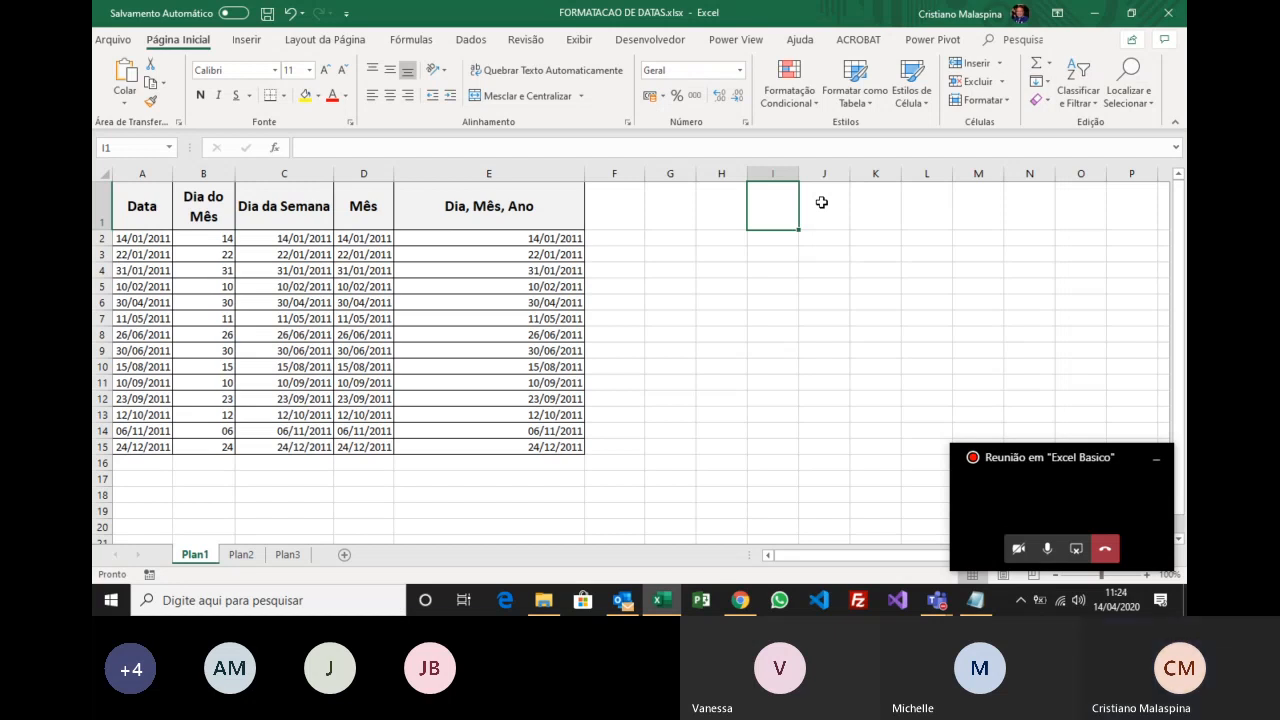
text(01/04/2020)
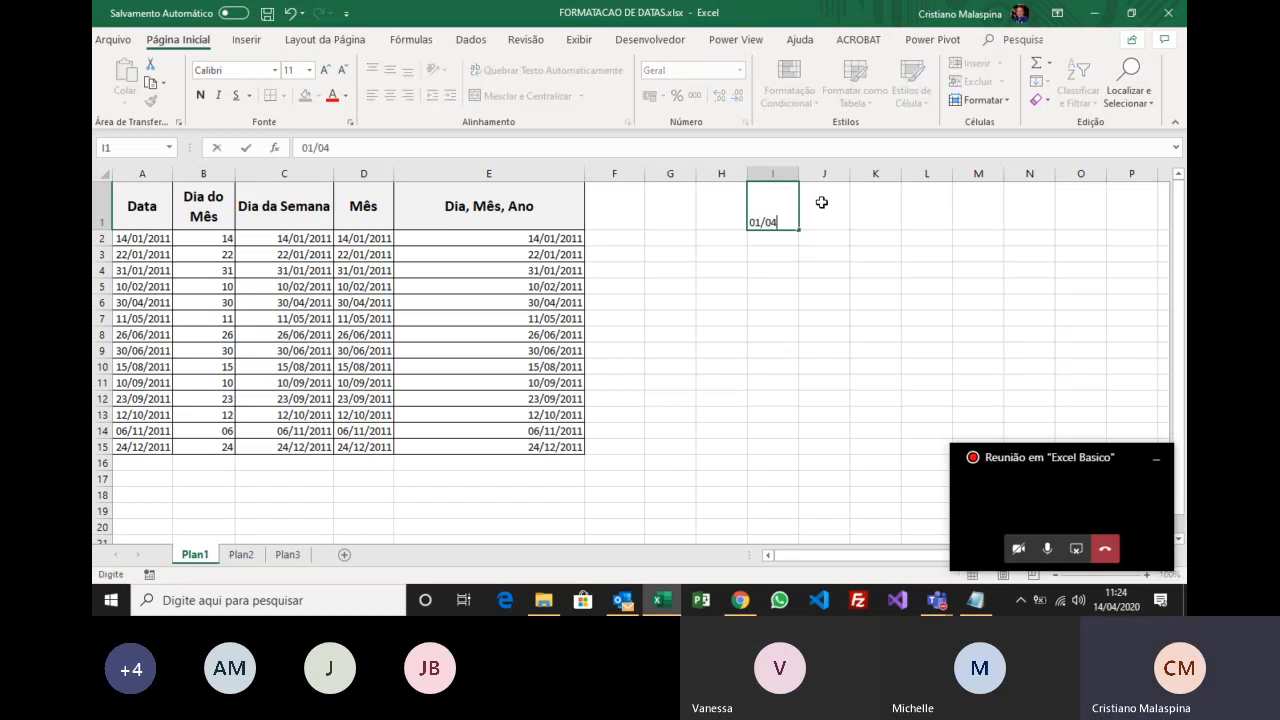
key(Return)
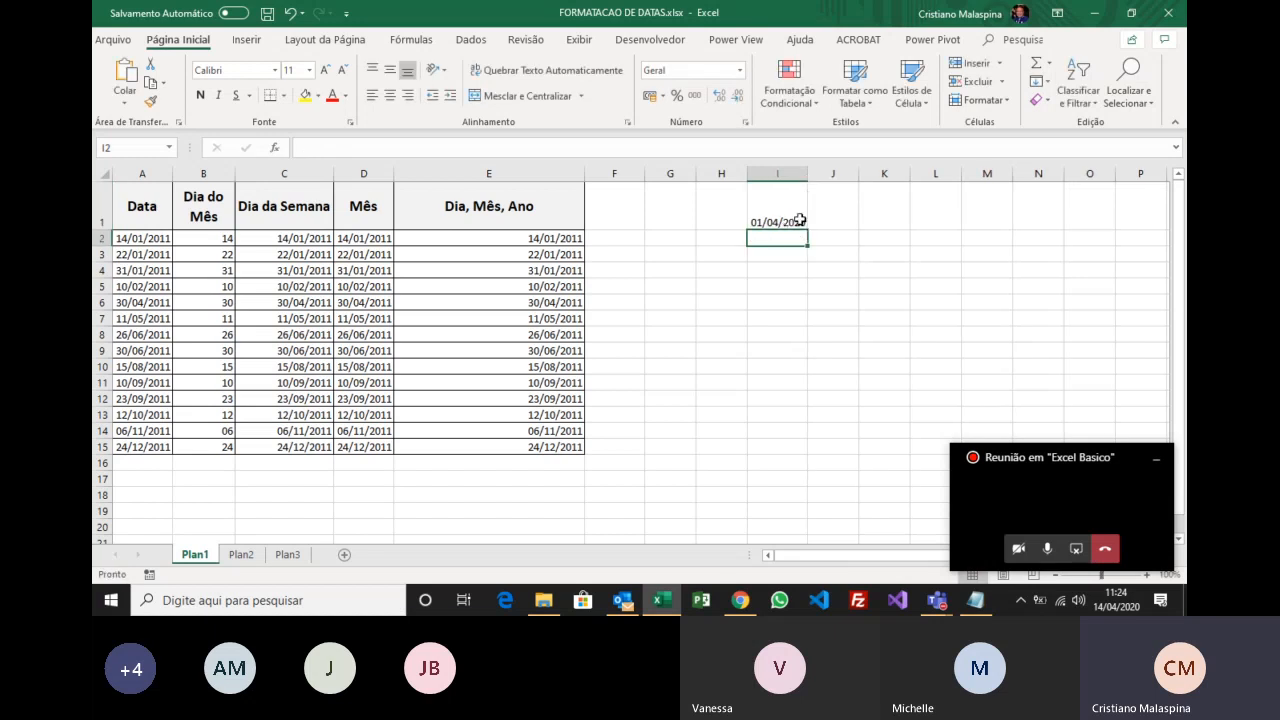
click(800, 220)
Enter the label "Mês:" in H1 and vertically centre the date in I1.
click(739, 216)
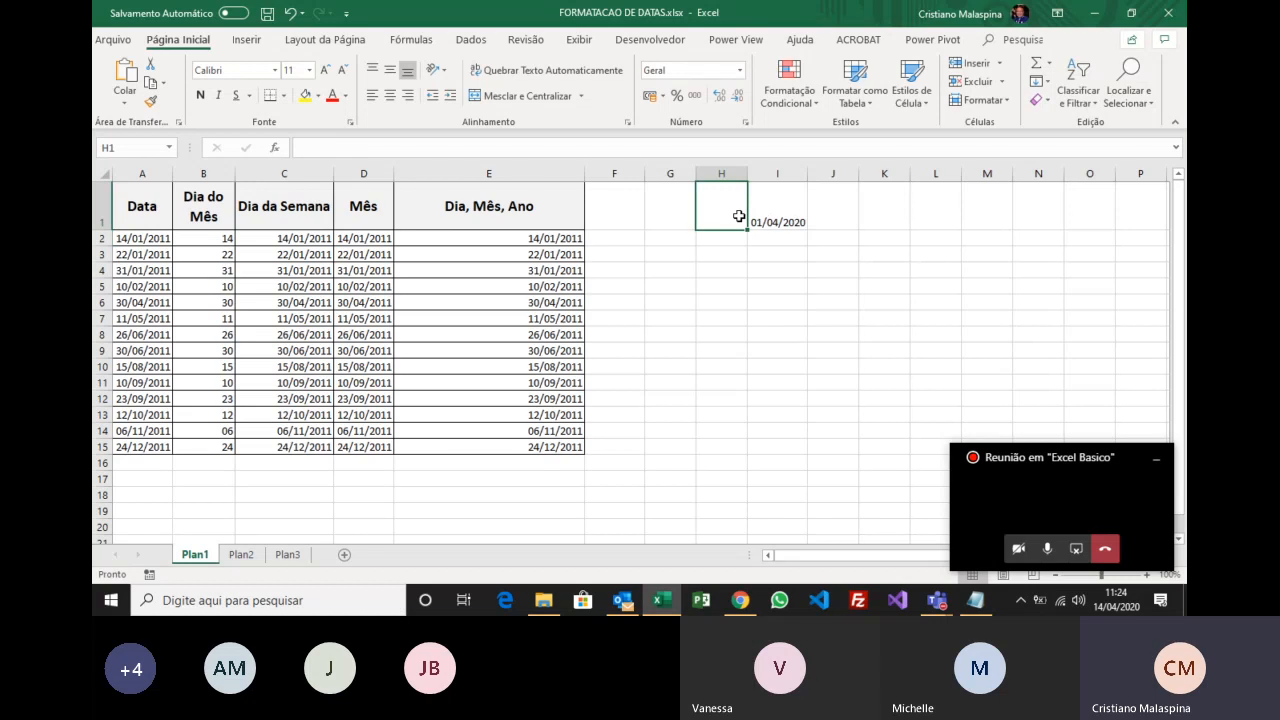
text(Mês:)
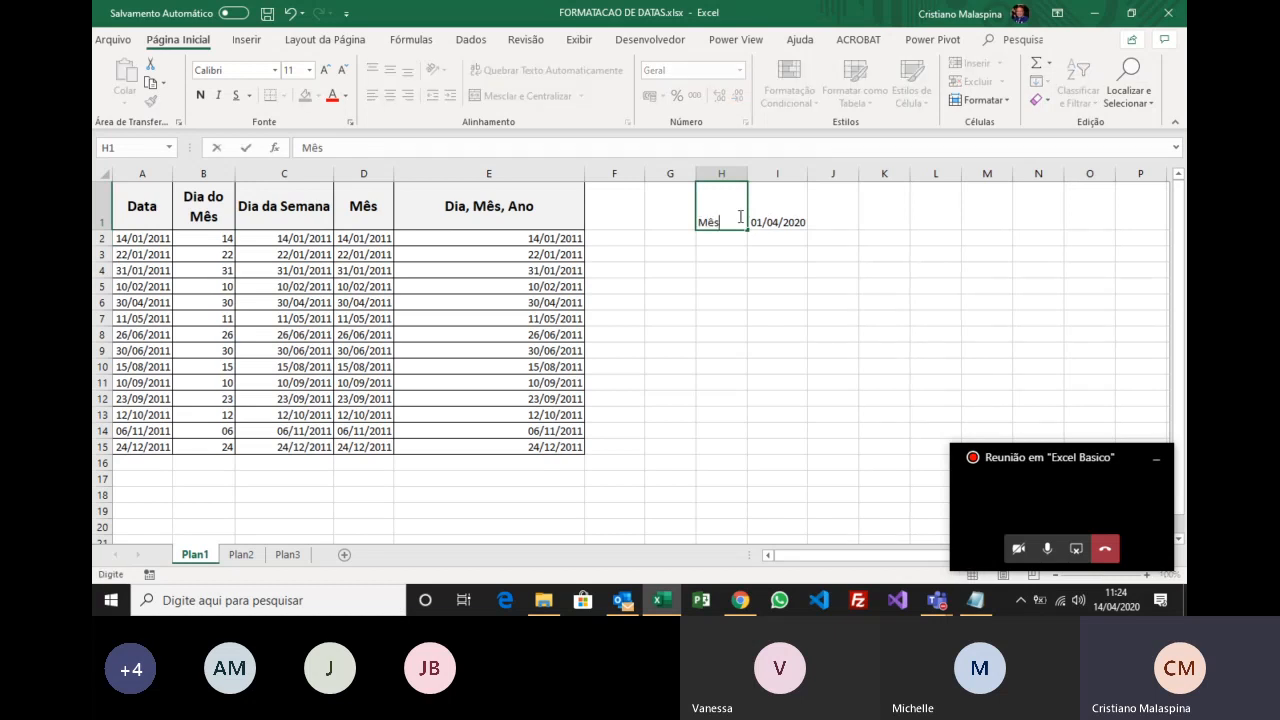
key(Return)
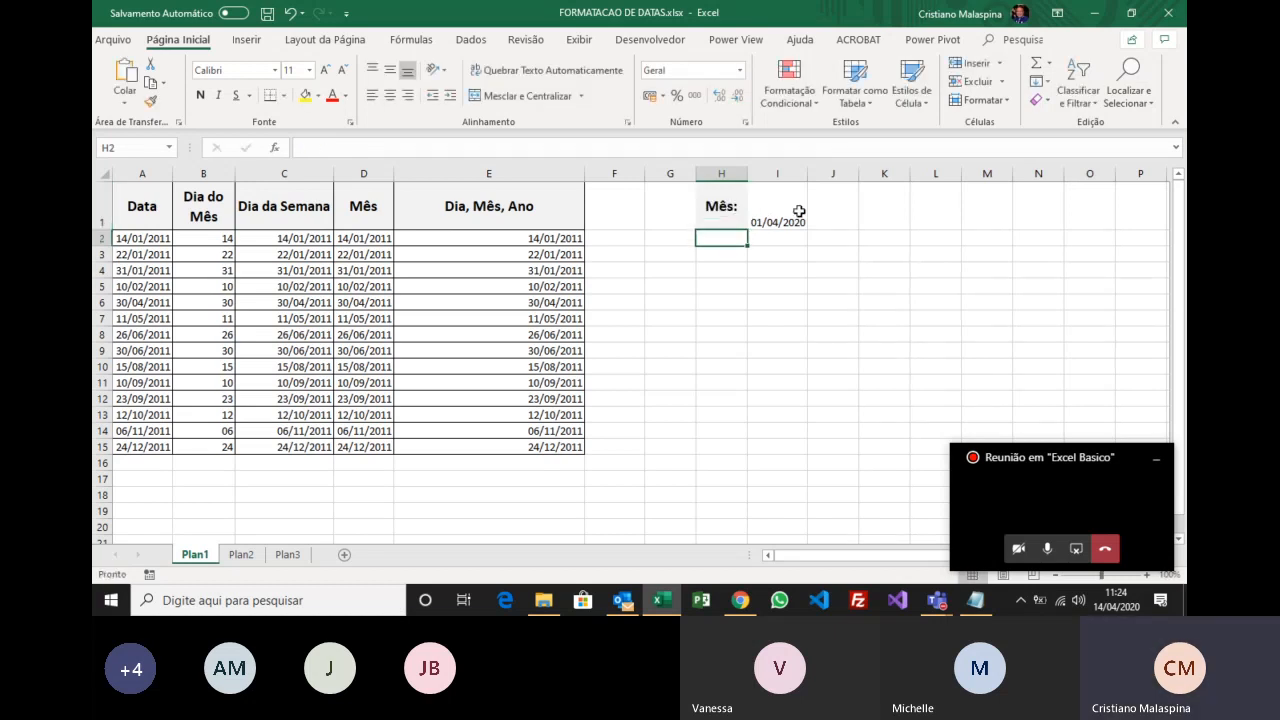
click(799, 211)
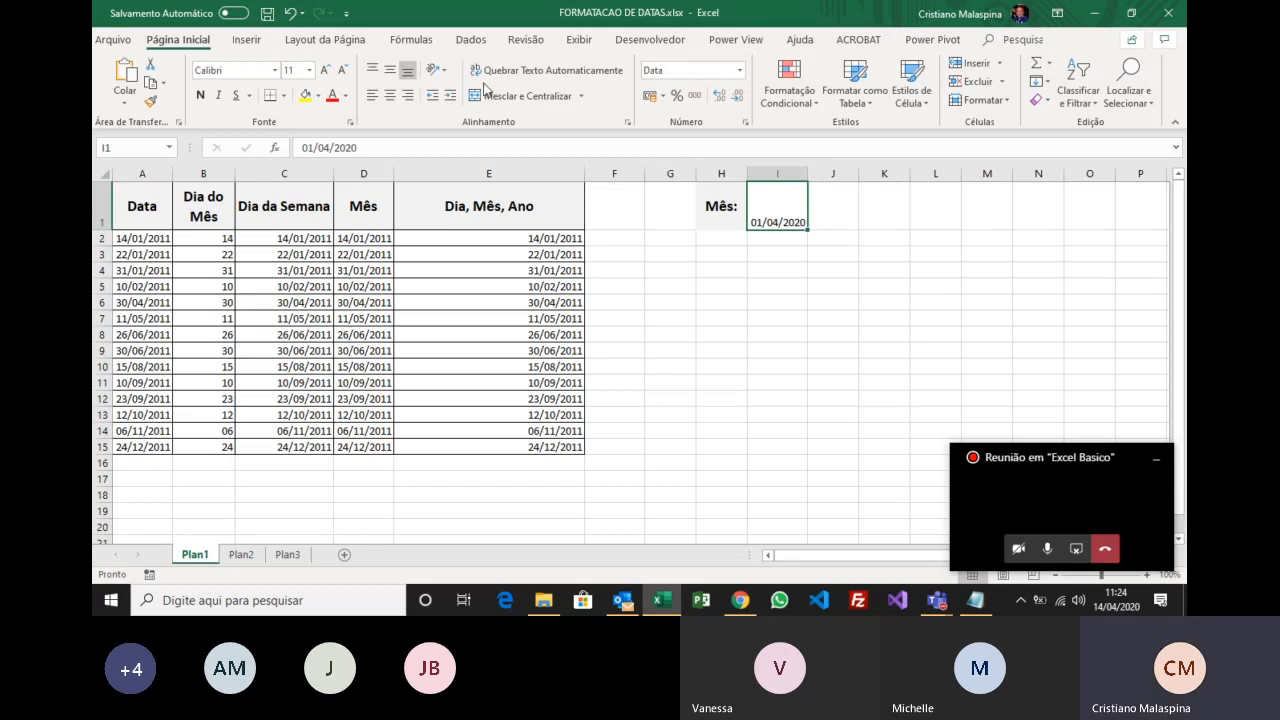
click(389, 69)
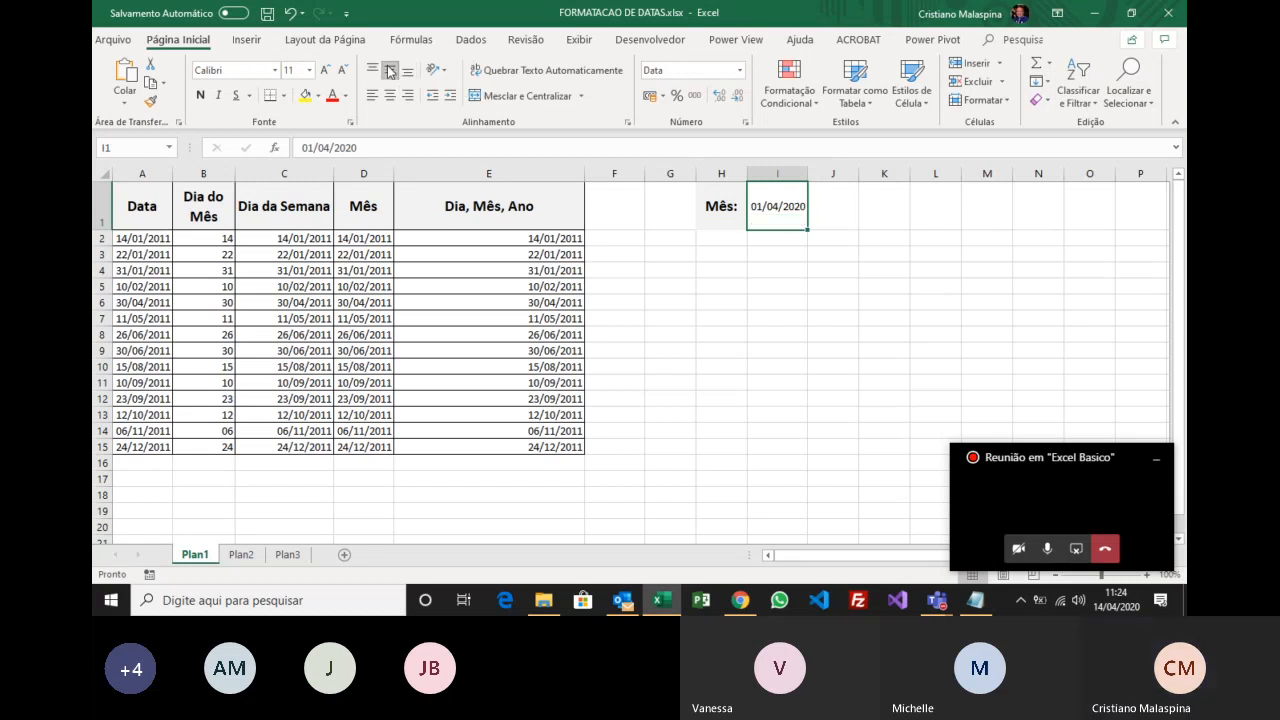
Enter the formula =DIATRABALHO.INTL(I1-1;1;1) in H4 to return the first working day of the month.
drag(724, 270, 723, 400)
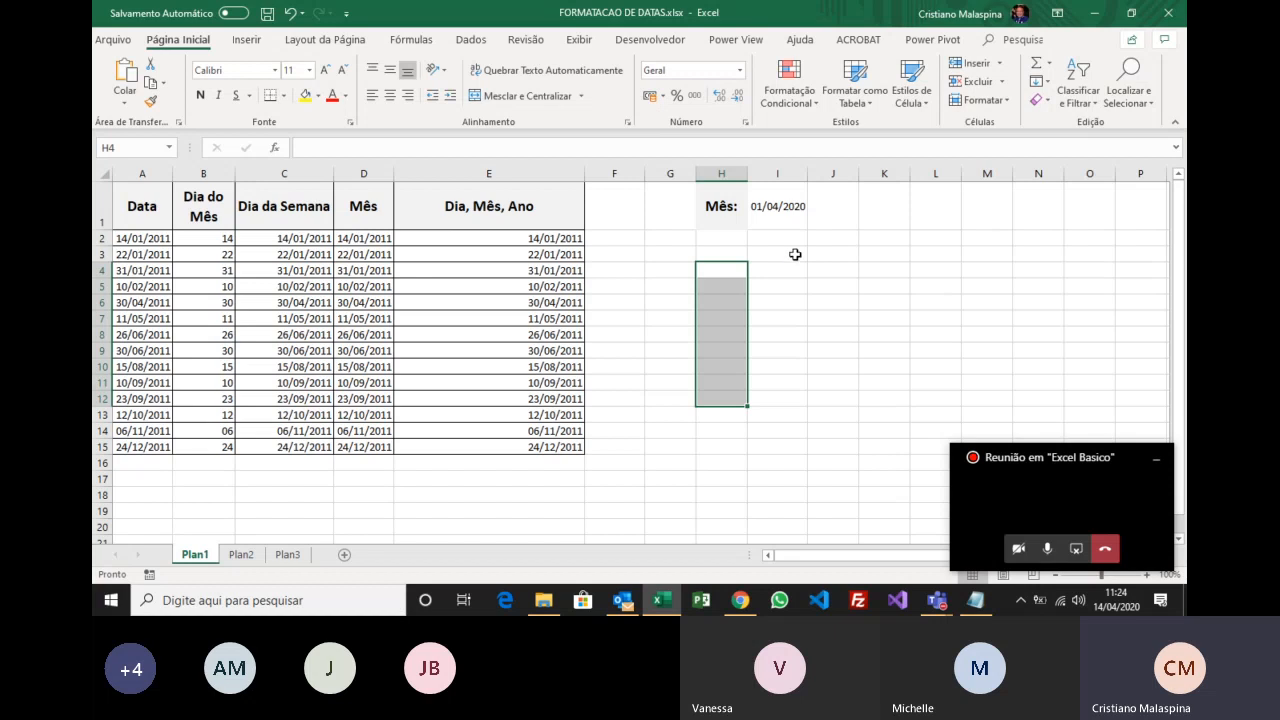
click(739, 269)
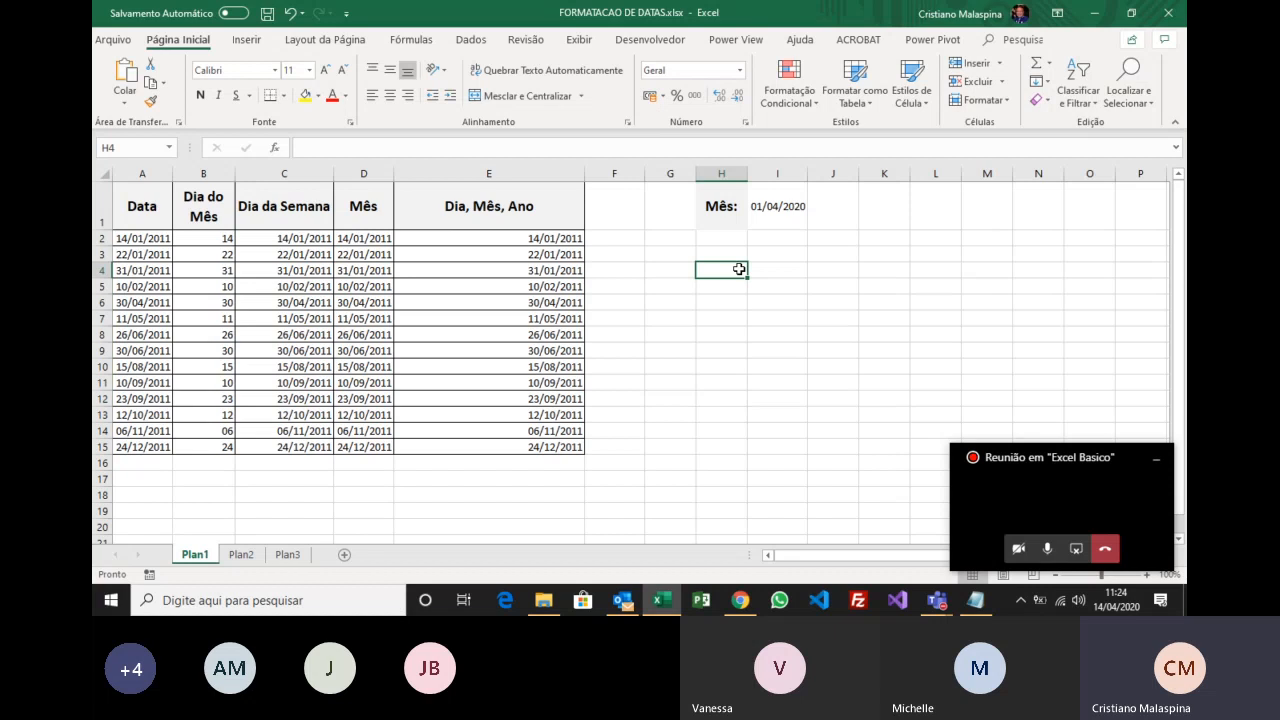
text(=)
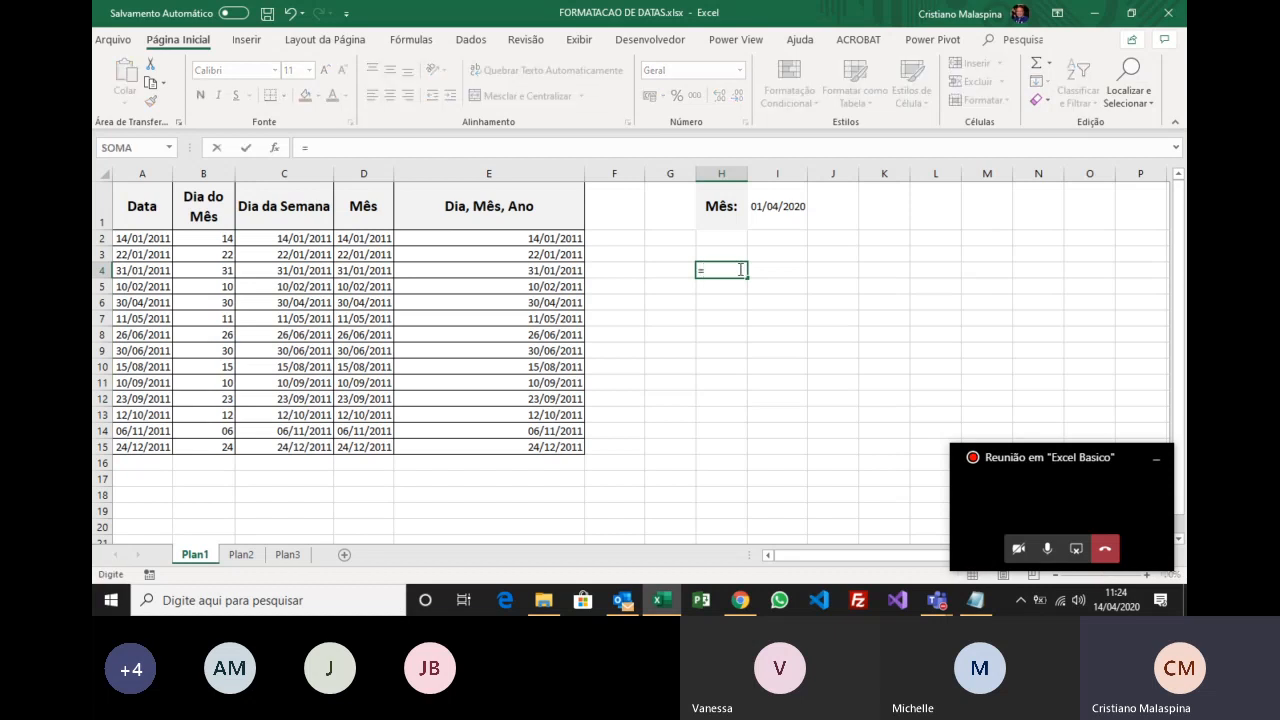
text(diatra)
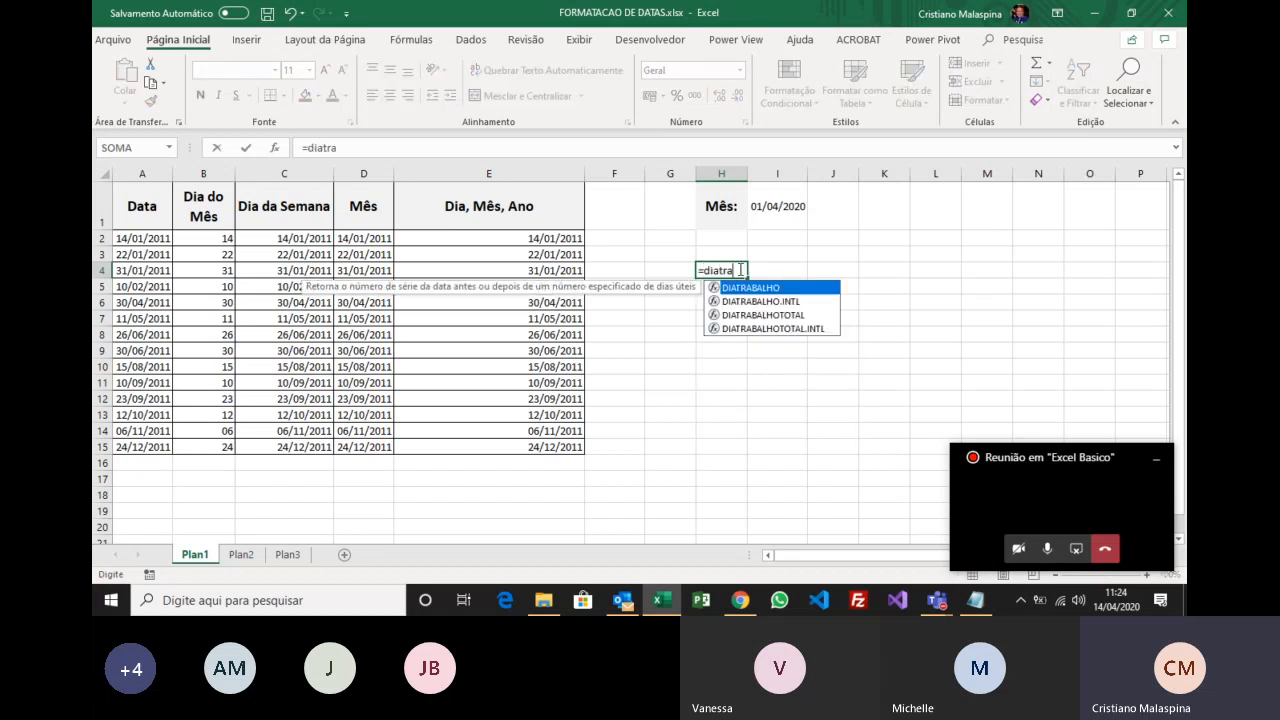
key(Down)
key(Down)
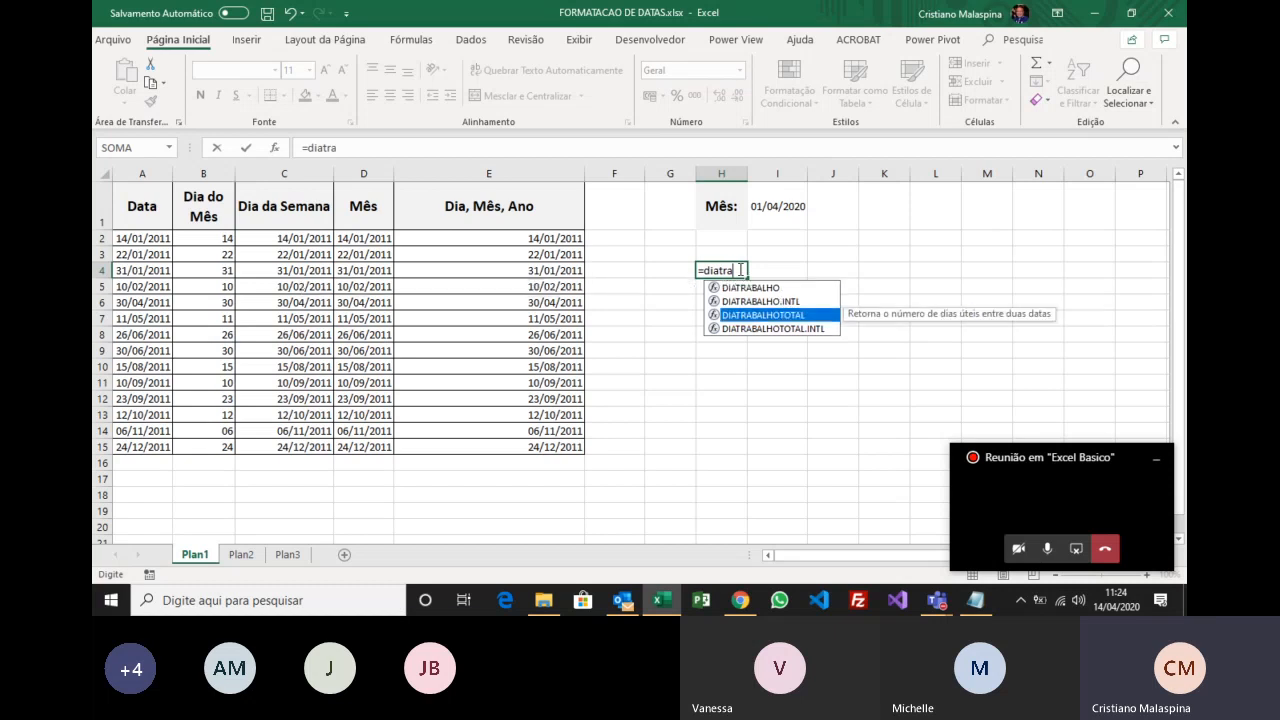
key(Up)
key(Tab)
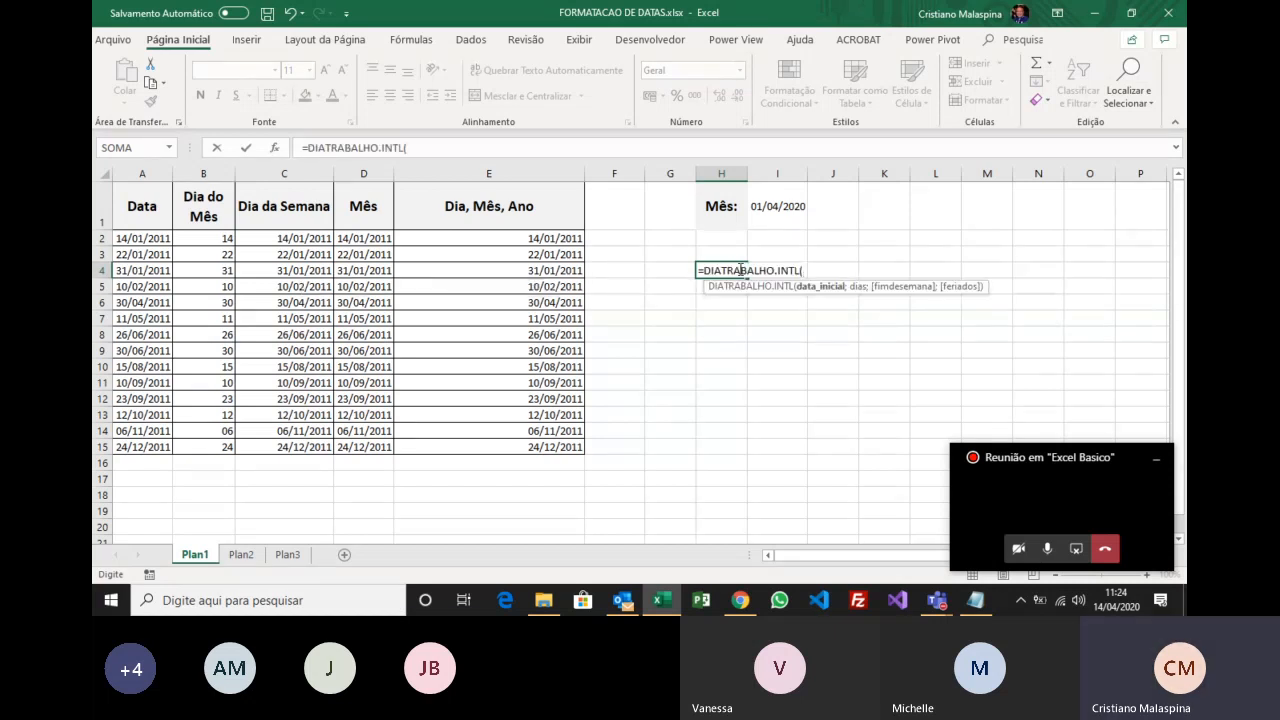
click(763, 211)
text(-1)
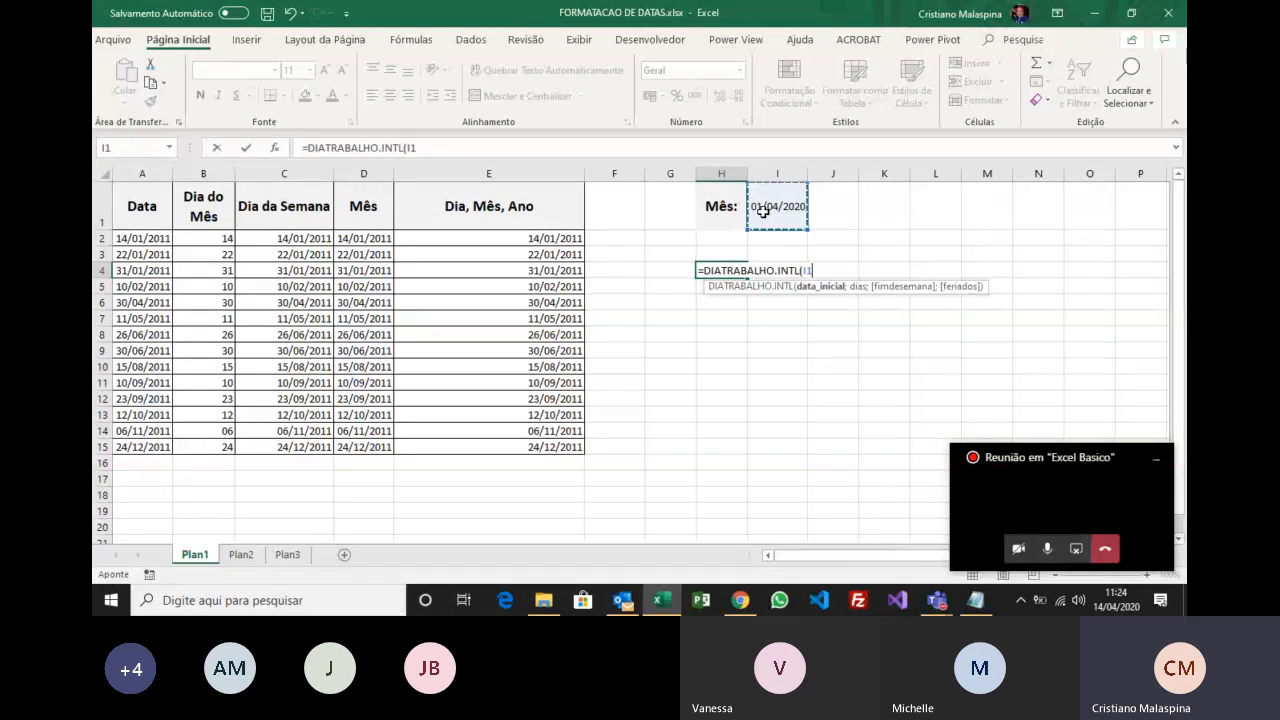
text(;)
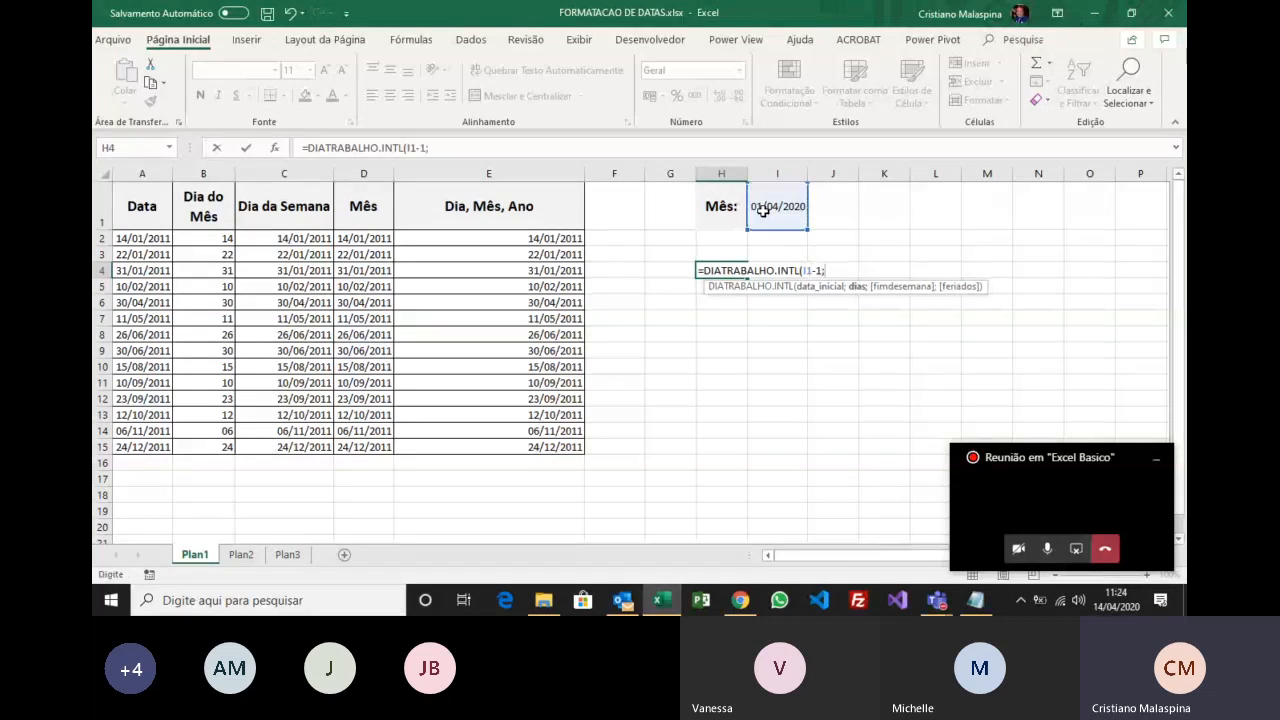
text(1;1;)
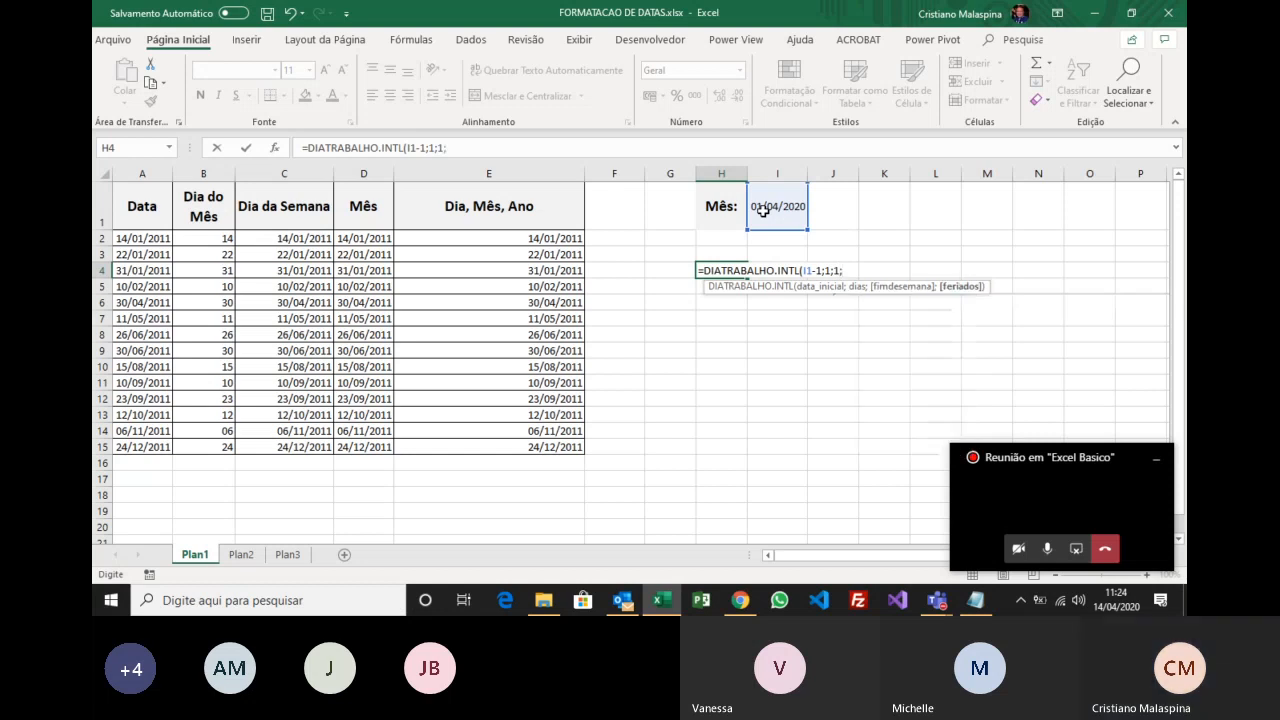
key(BackSpace)
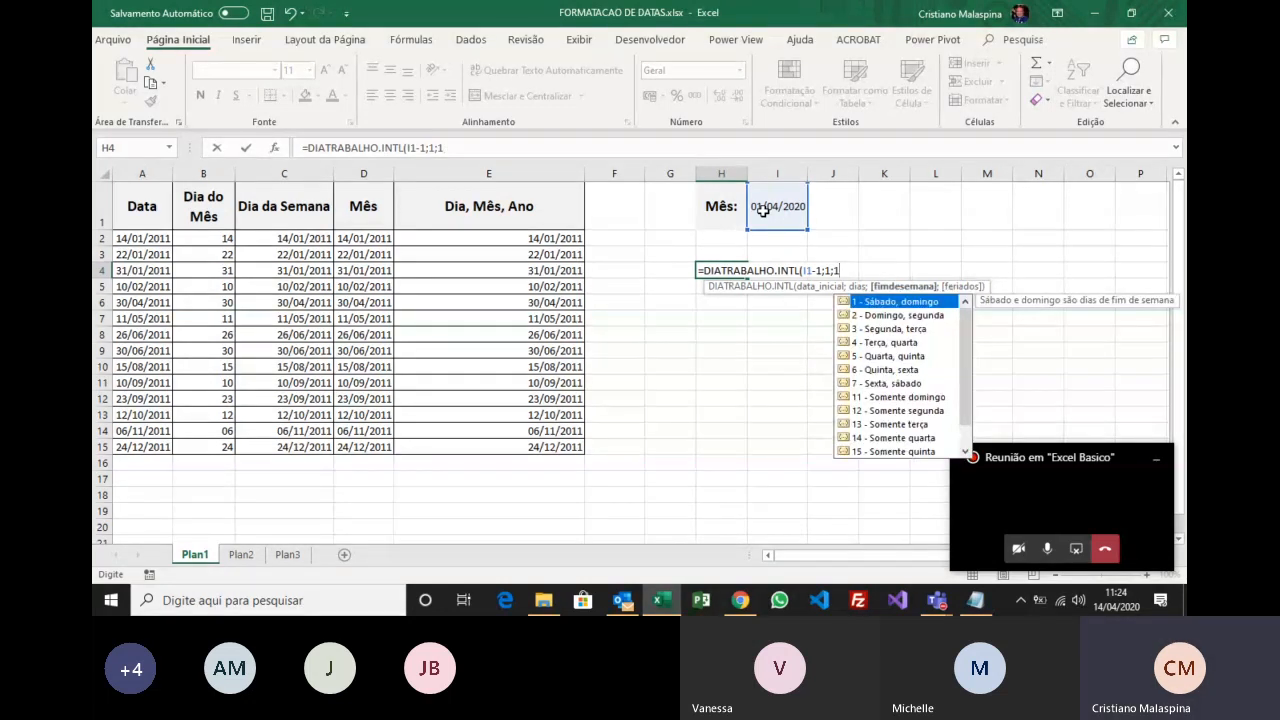
key(Return)
Format the result in H4 with the Data Abreviada number format.
key(Up)
click(740, 70)
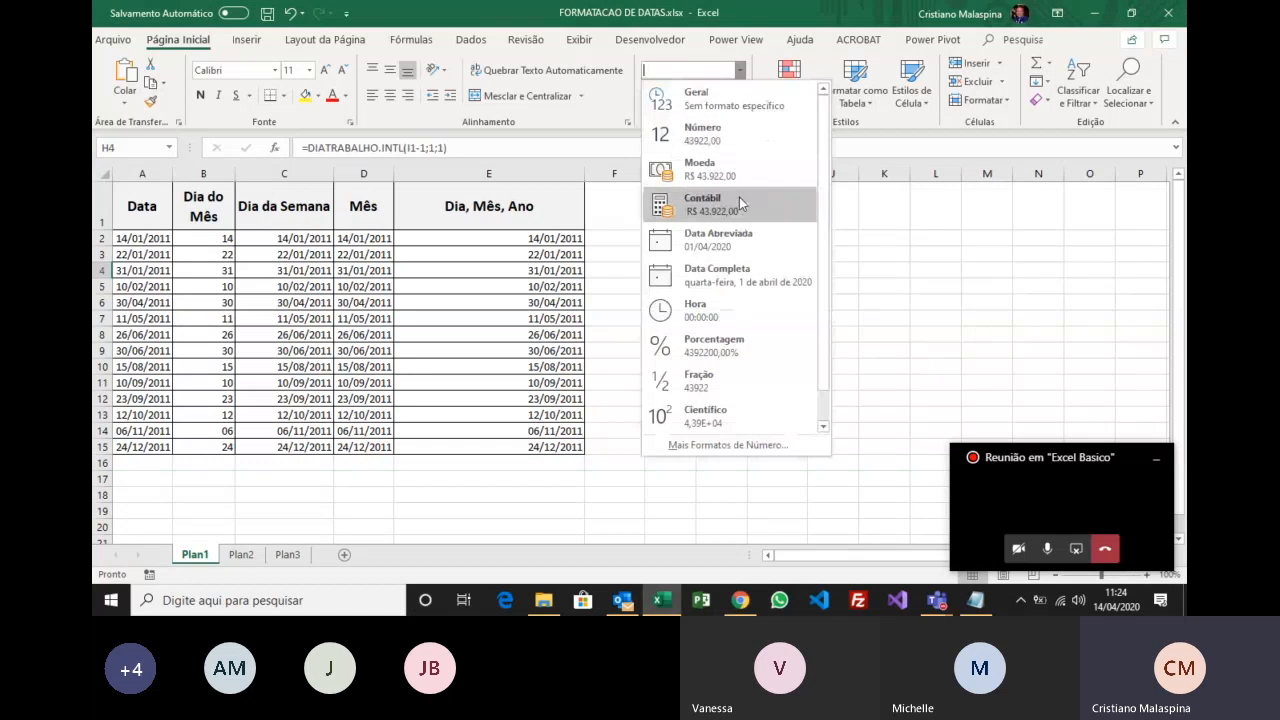
click(758, 243)
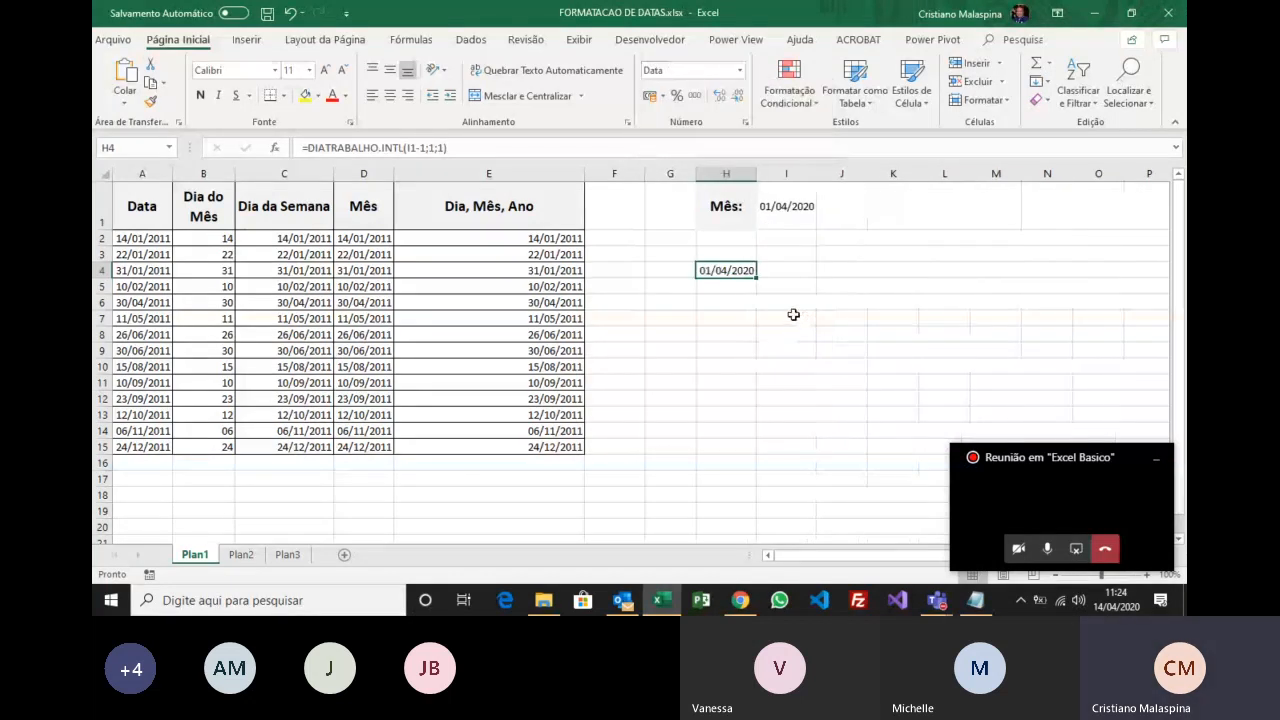
Fill the H4 formula down through H15 and compare the formulas in H4 and H5.
drag(760, 281, 756, 455)
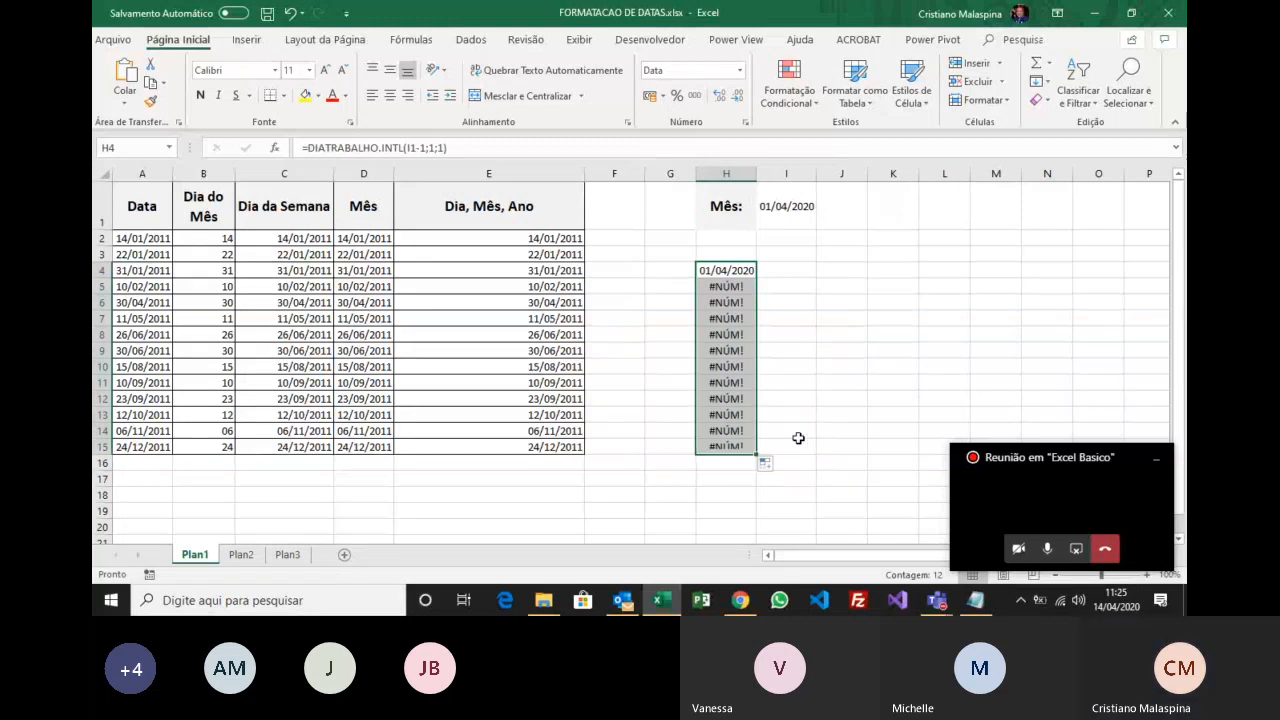
click(742, 274)
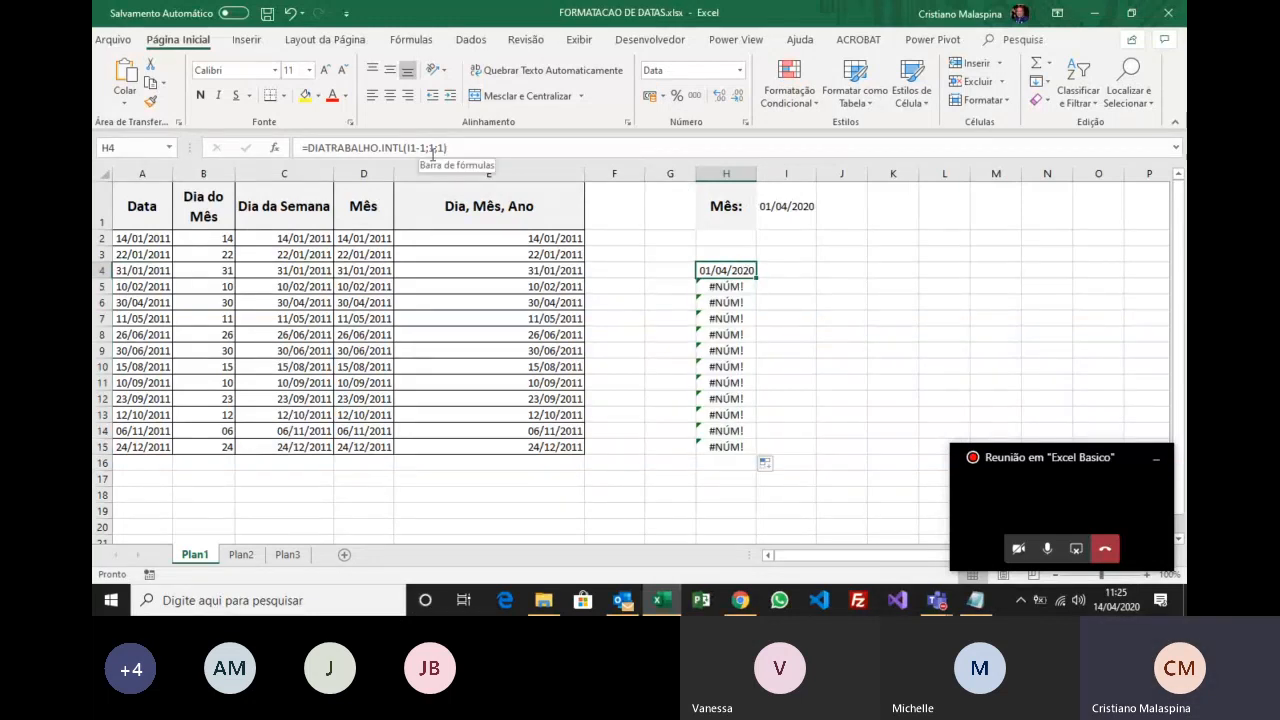
click(722, 288)
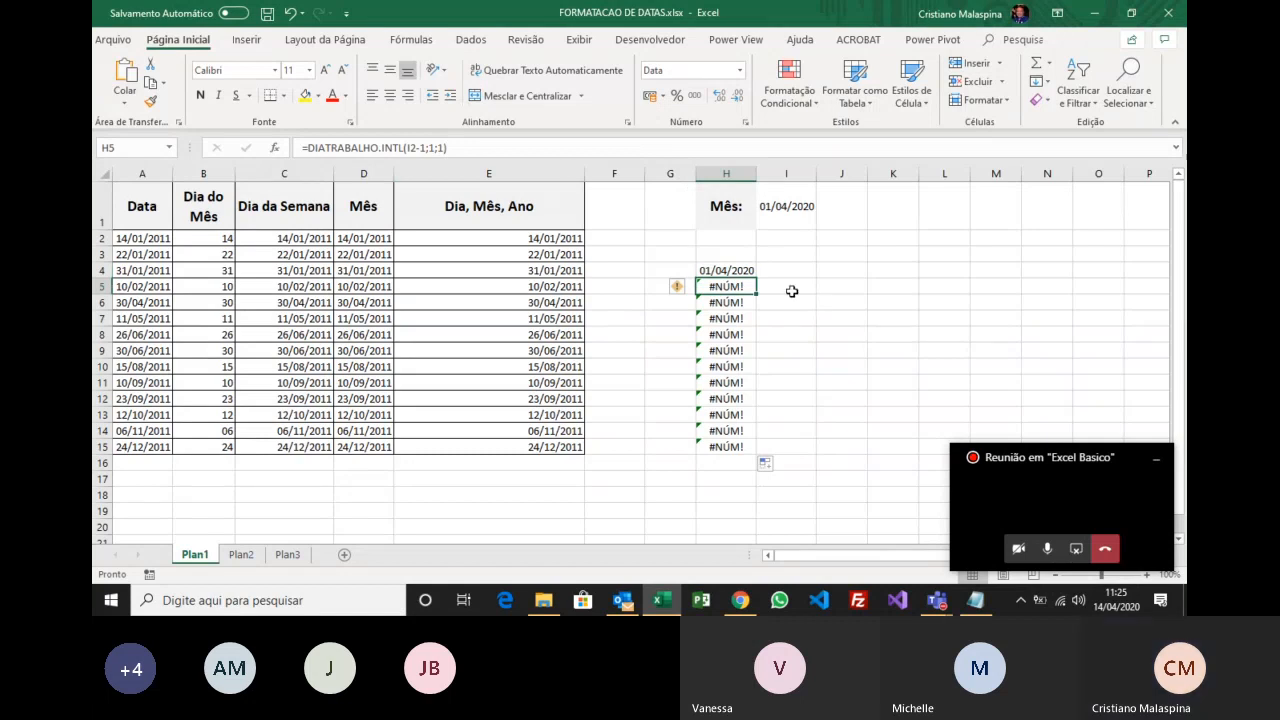
Remove the -1 and the row number from the start date argument of the H5 formula, leaving only I.
click(489, 148)
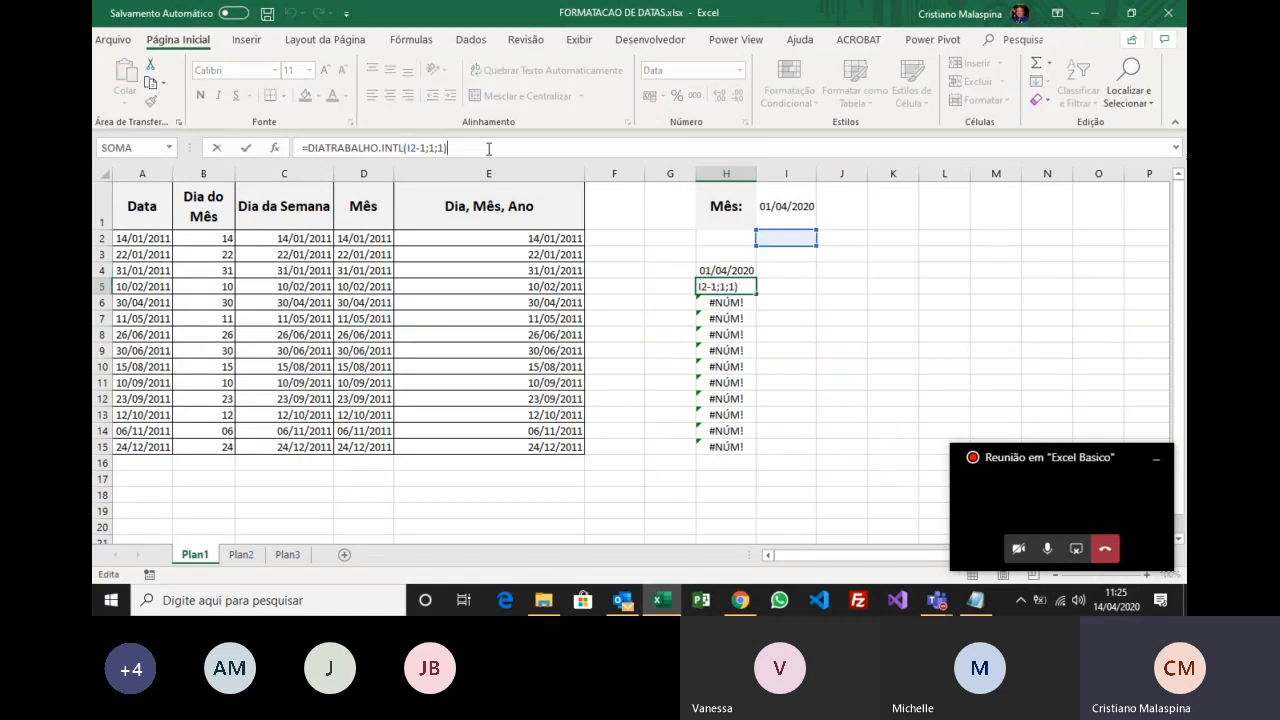
click(426, 148)
key(BackSpace)
key(BackSpace)
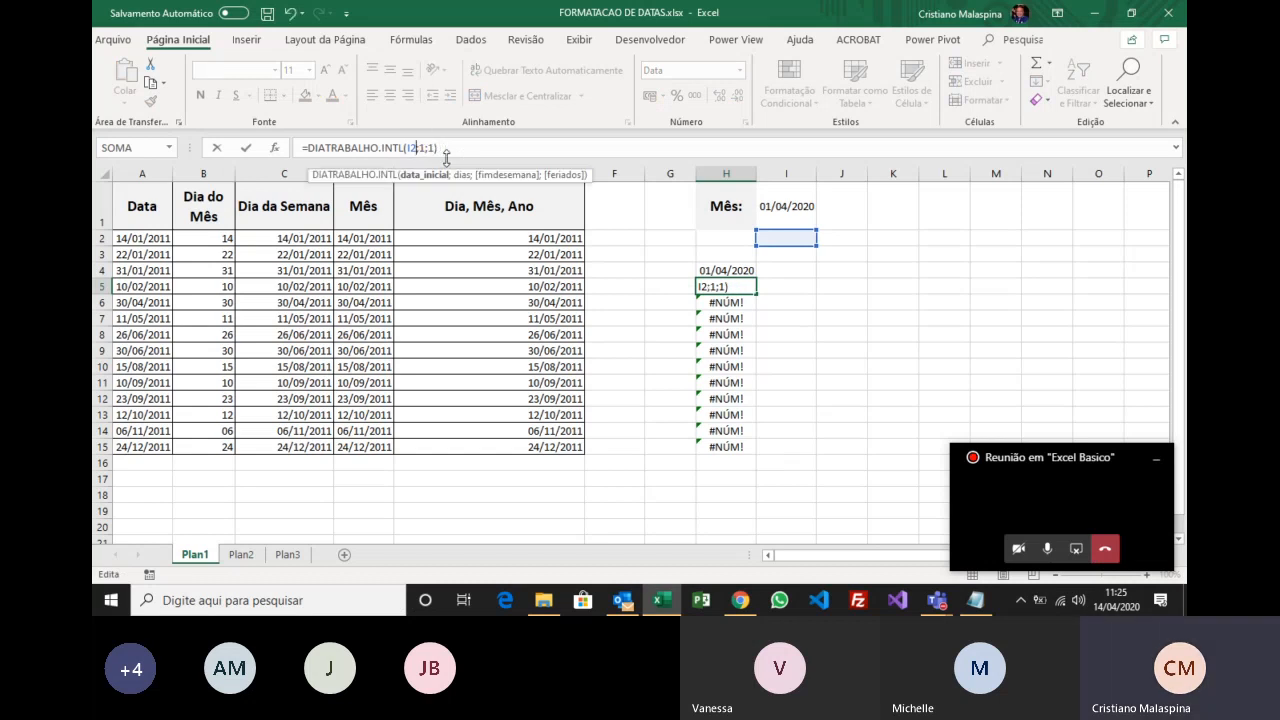
key(BackSpace)
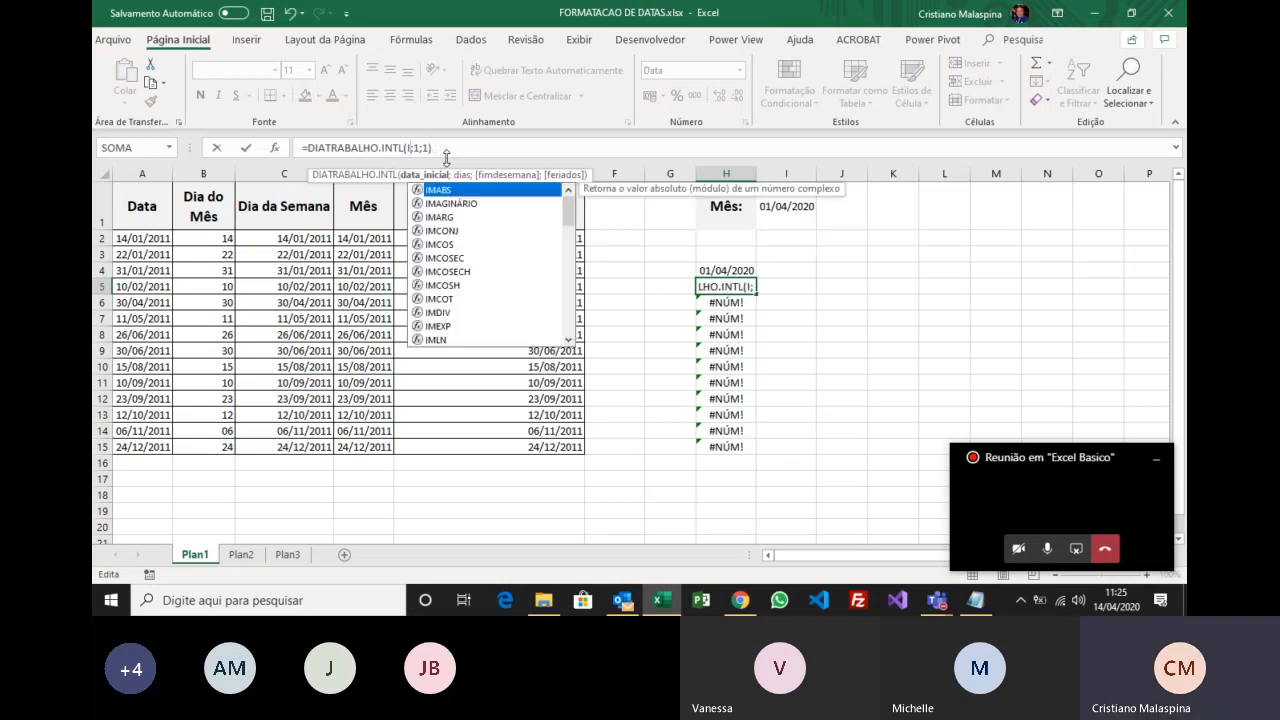
key(ctrl+Return)
click(744, 270)
click(744, 286)
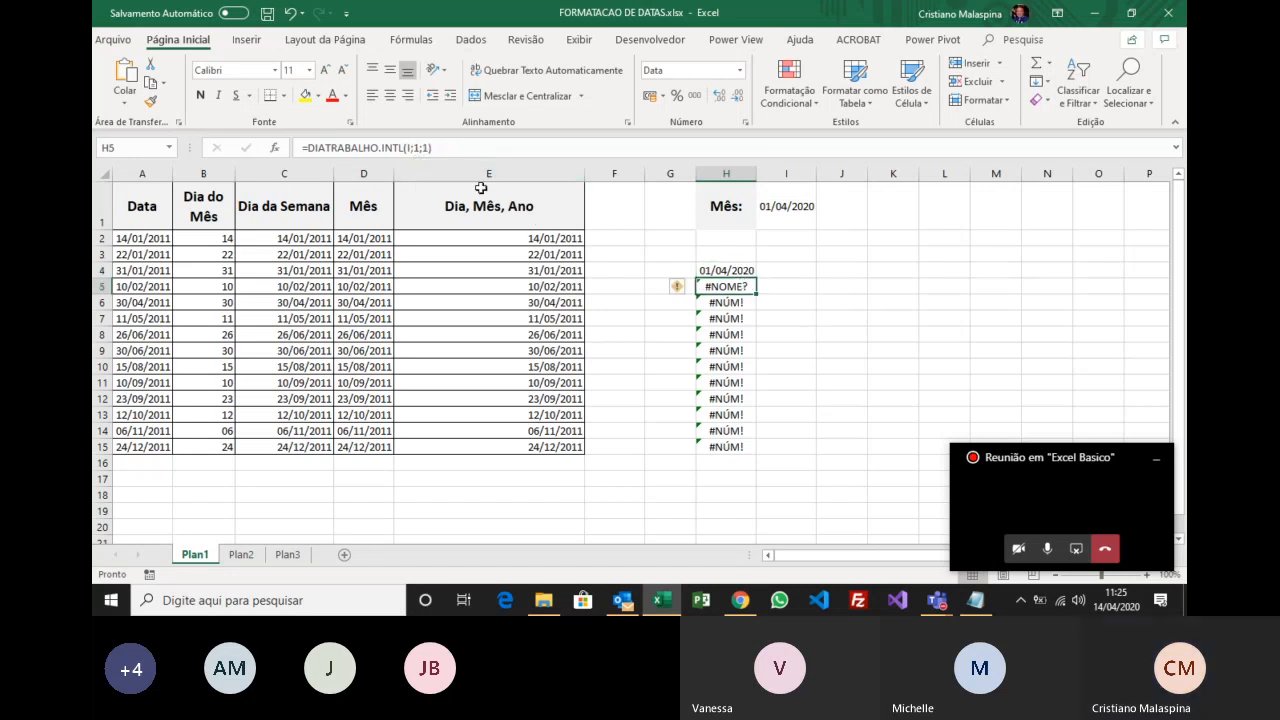
Change the H5 formula to =DIATRABALHO.INTL(H4;1;1) and fill it down through H15.
click(410, 148)
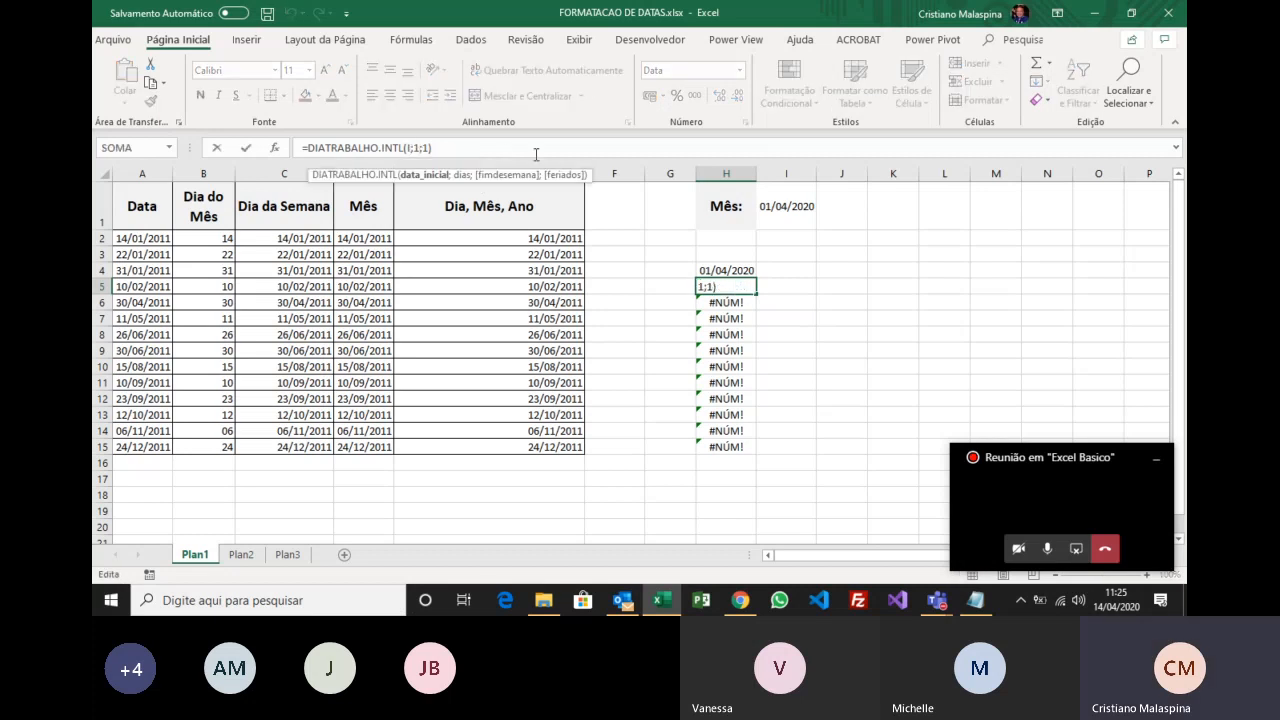
text(4)
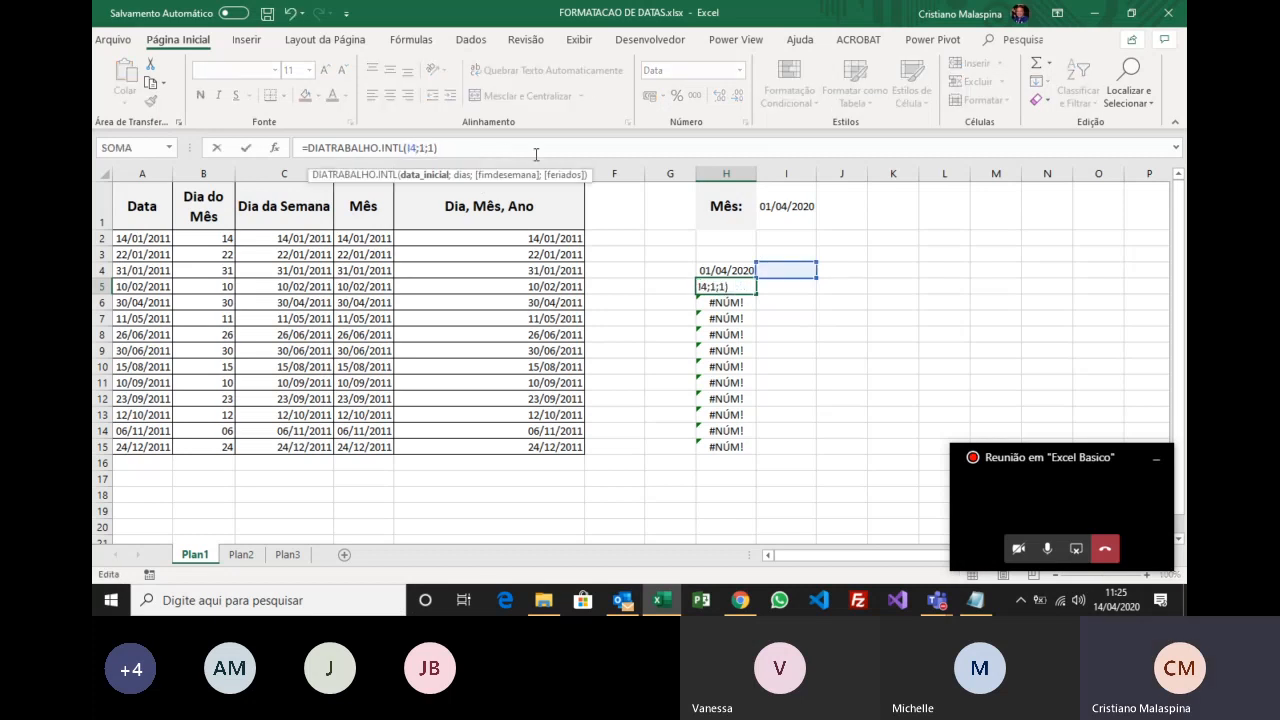
key(BackSpace)
key(BackSpace)
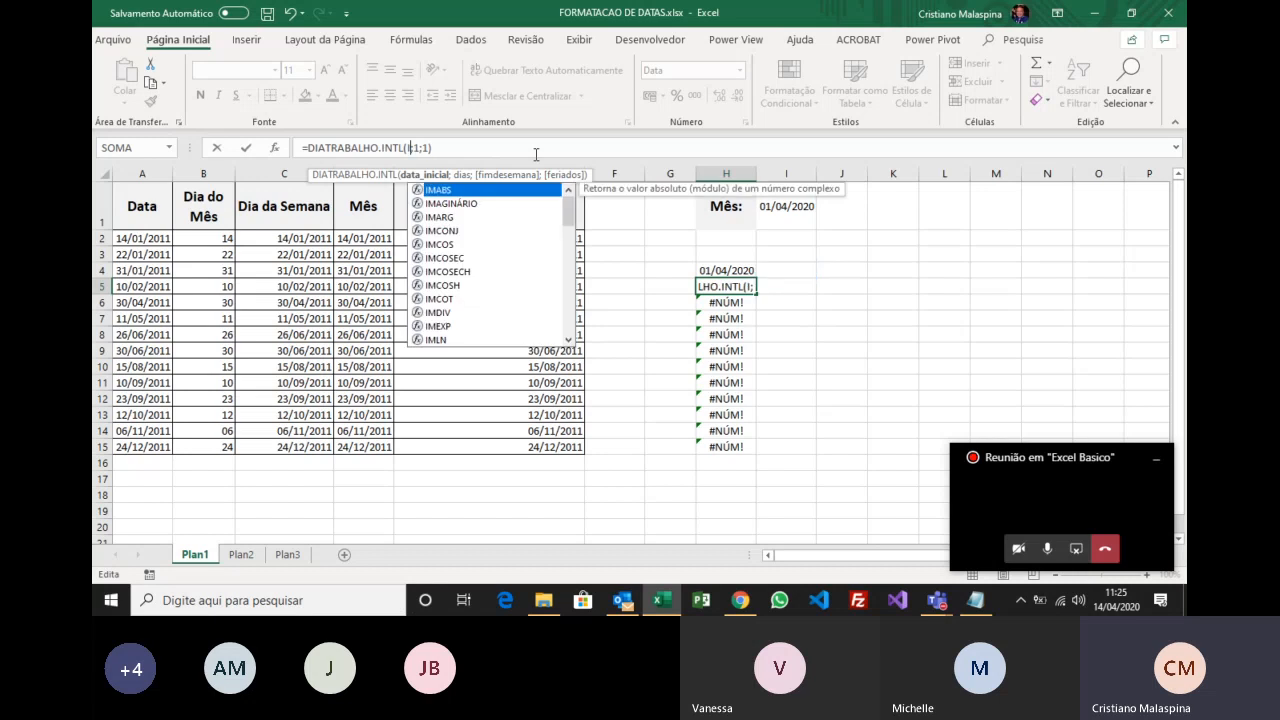
text(h4)
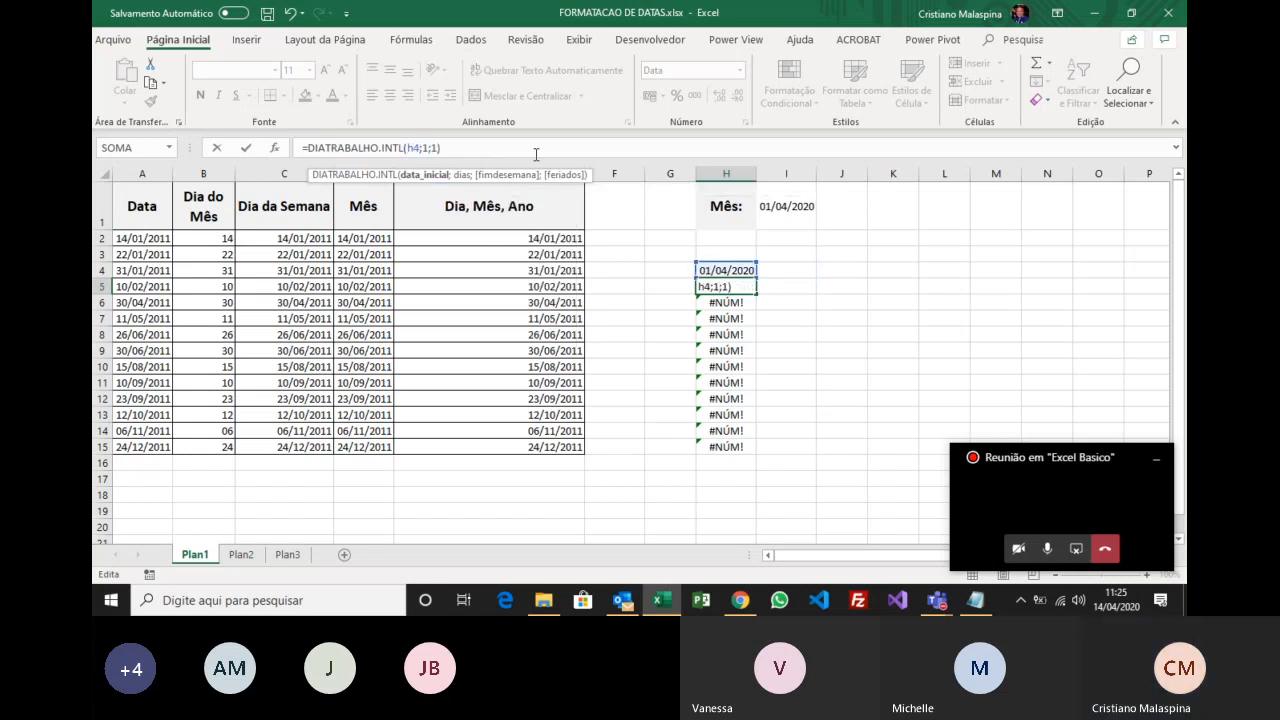
key(ctrl+Return)
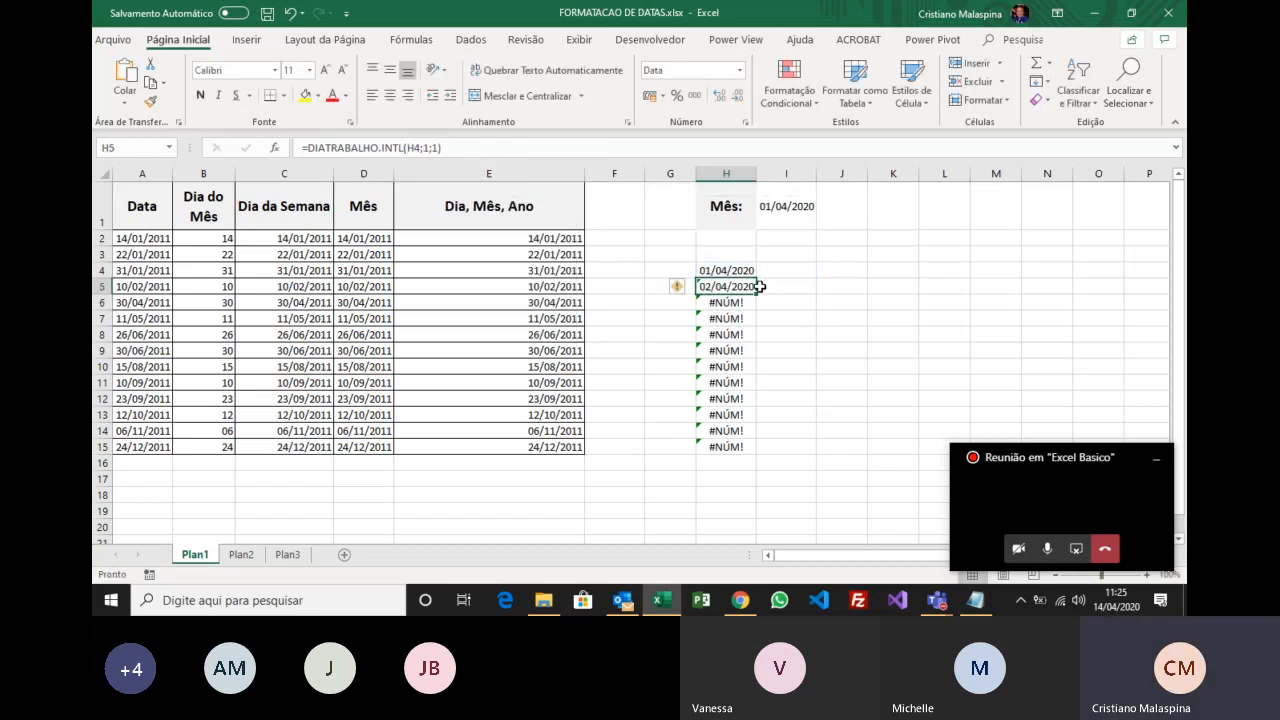
drag(757, 293, 746, 458)
click(838, 318)
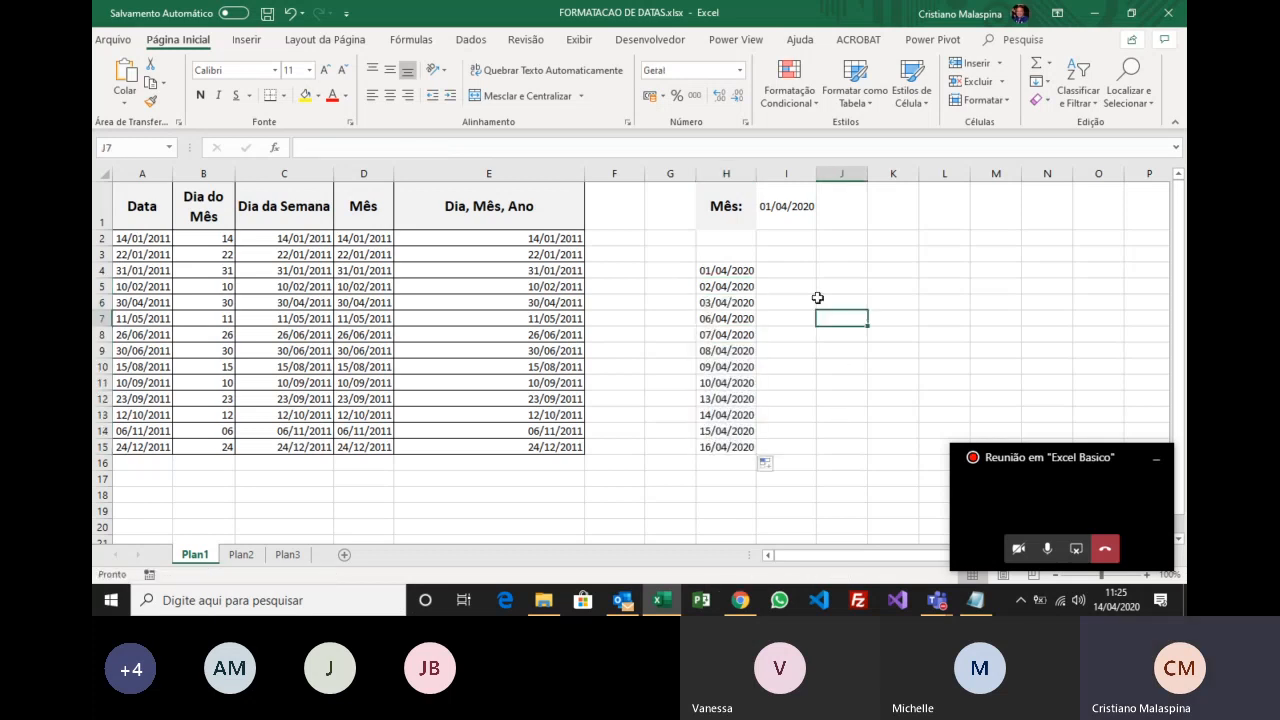
Apply all borders to the range H4:J15.
drag(722, 271, 730, 446)
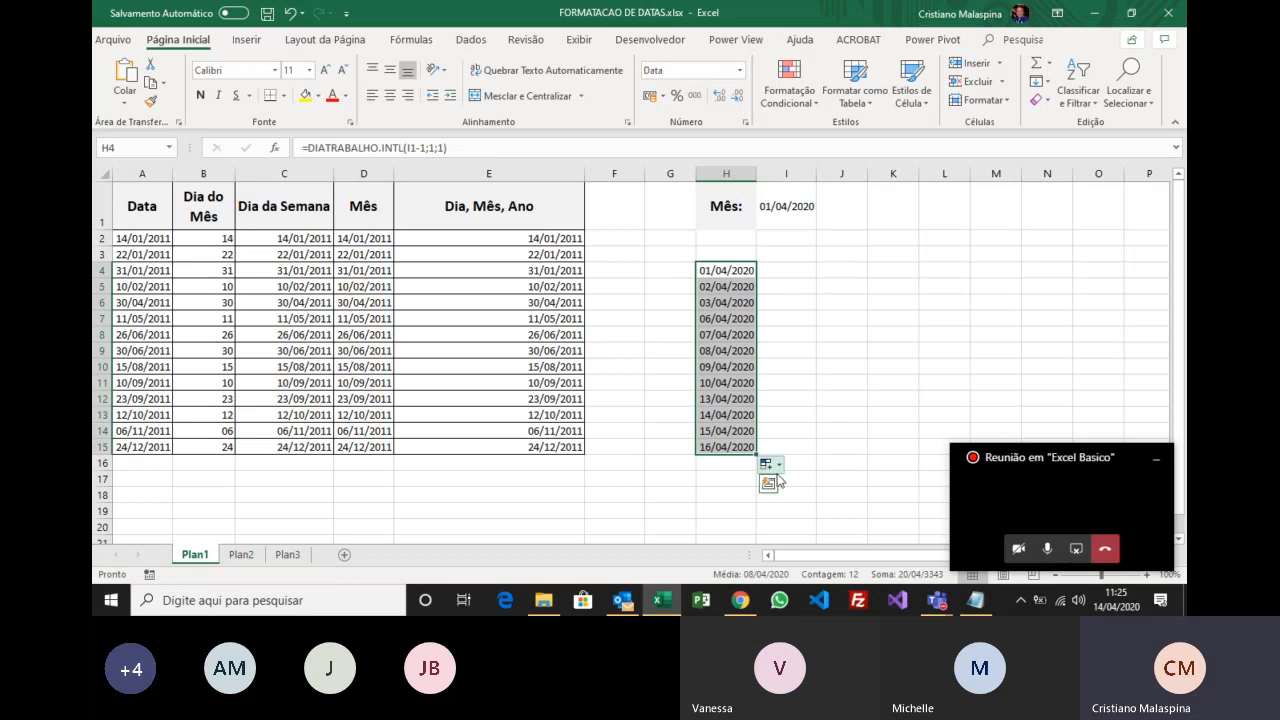
click(788, 274)
drag(746, 272, 849, 449)
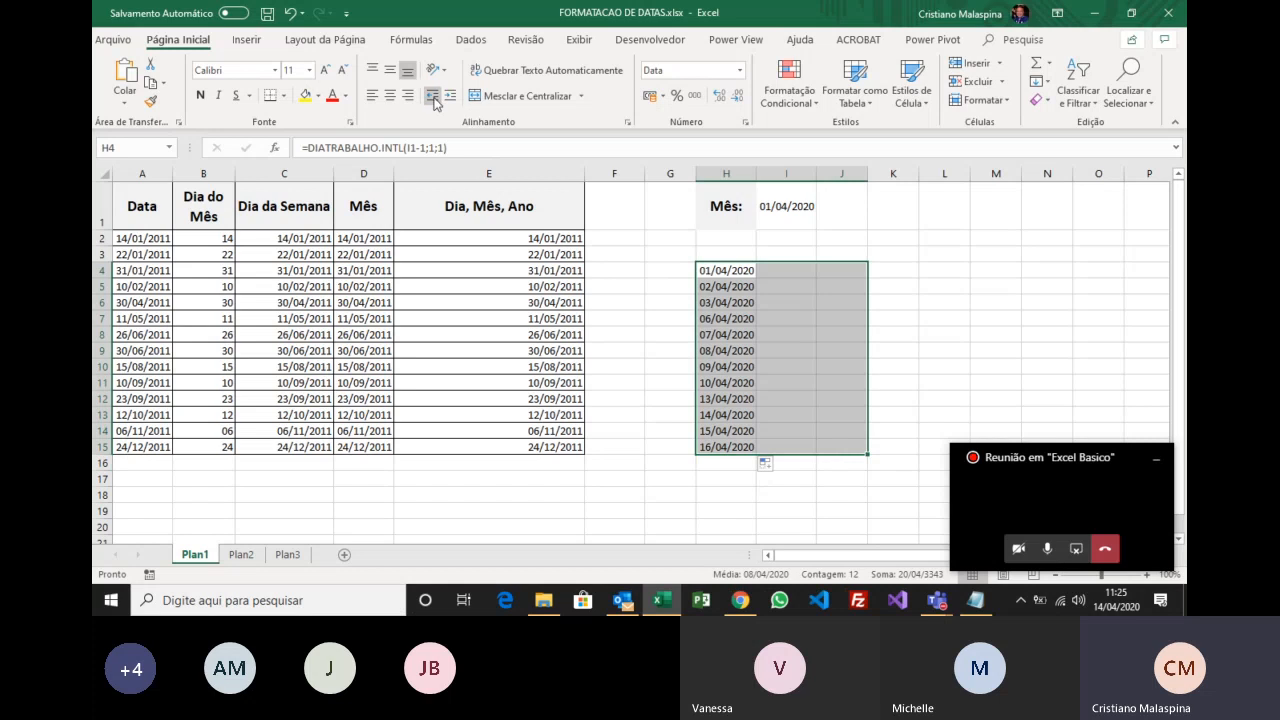
click(283, 96)
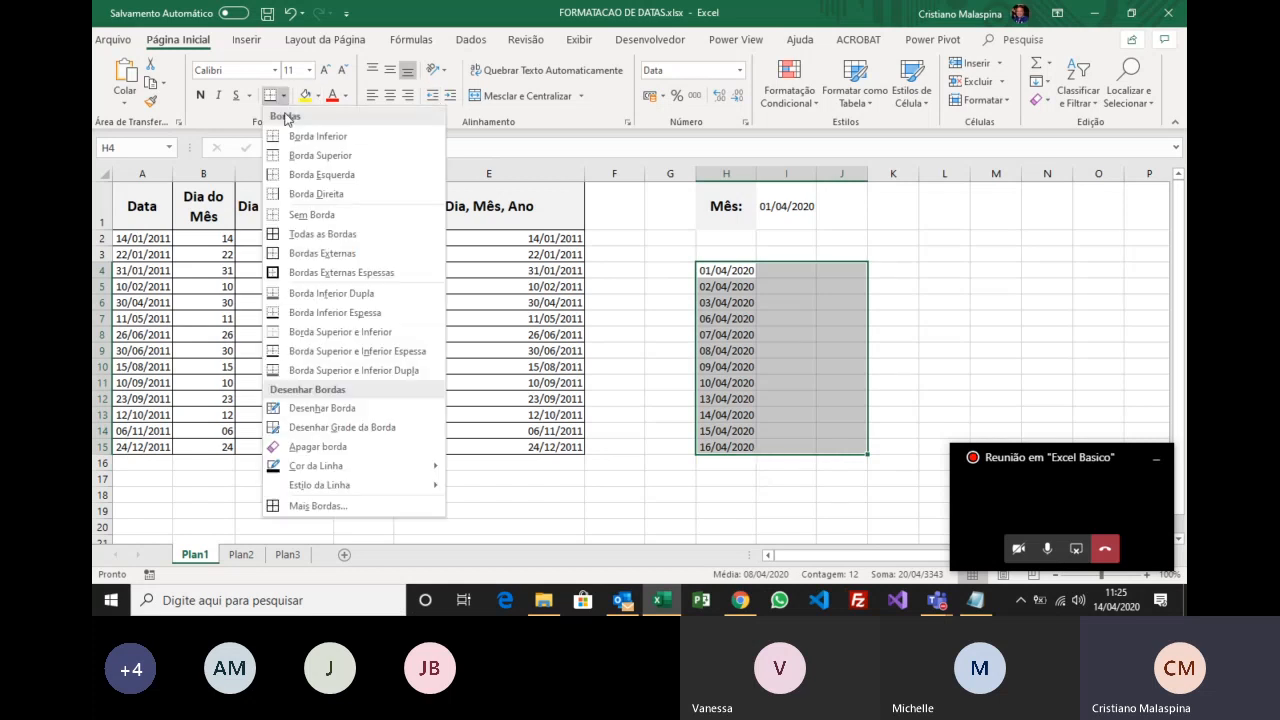
click(310, 233)
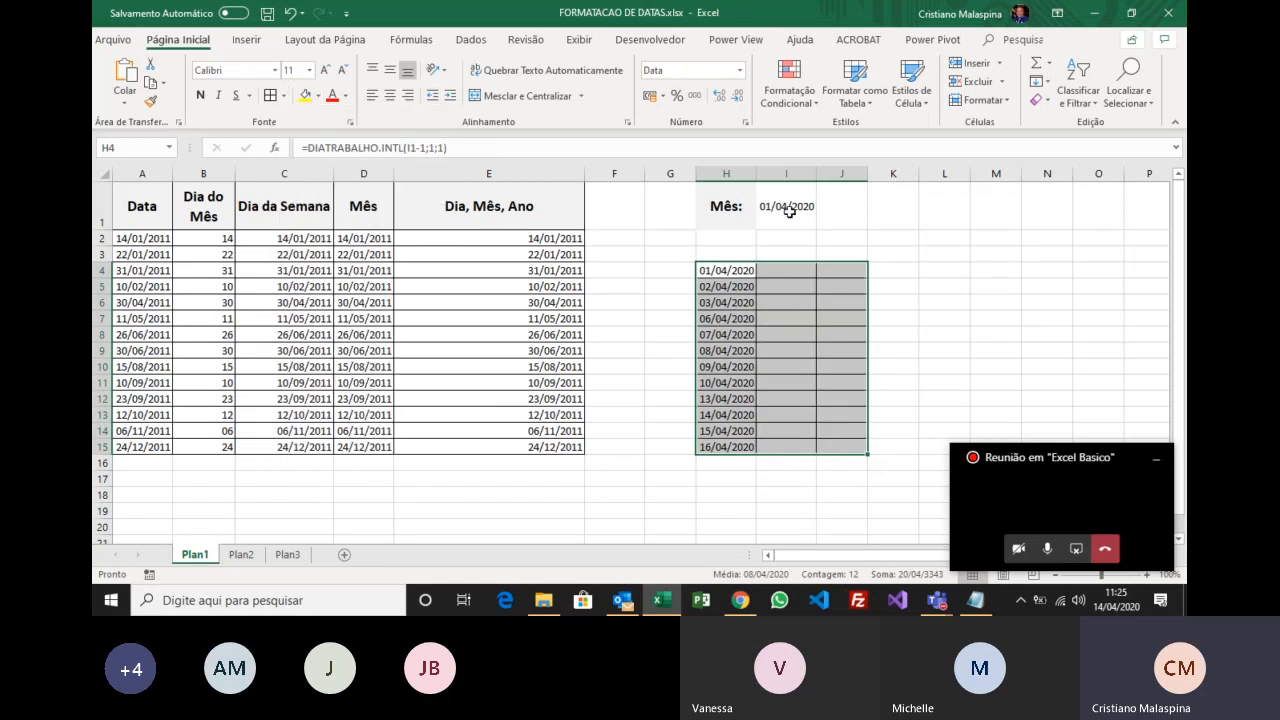
Apply the custom number format mmmm to the month start date in I1.
click(786, 210)
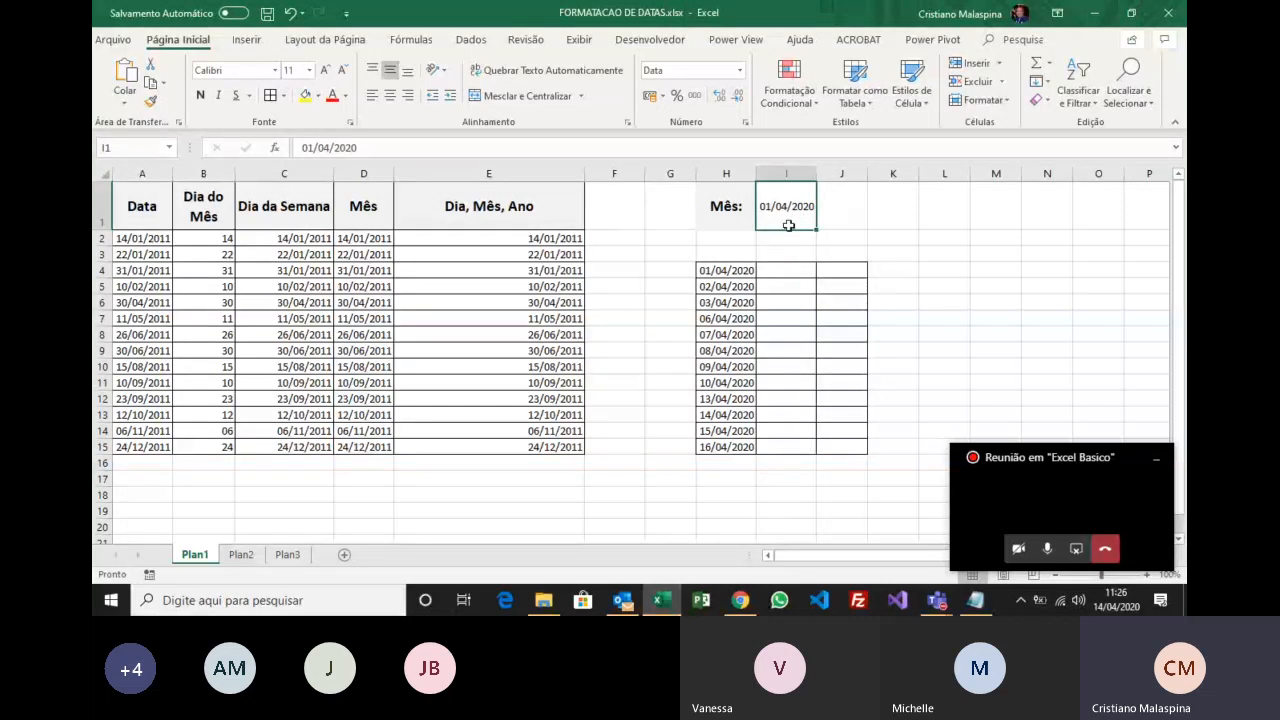
click(746, 124)
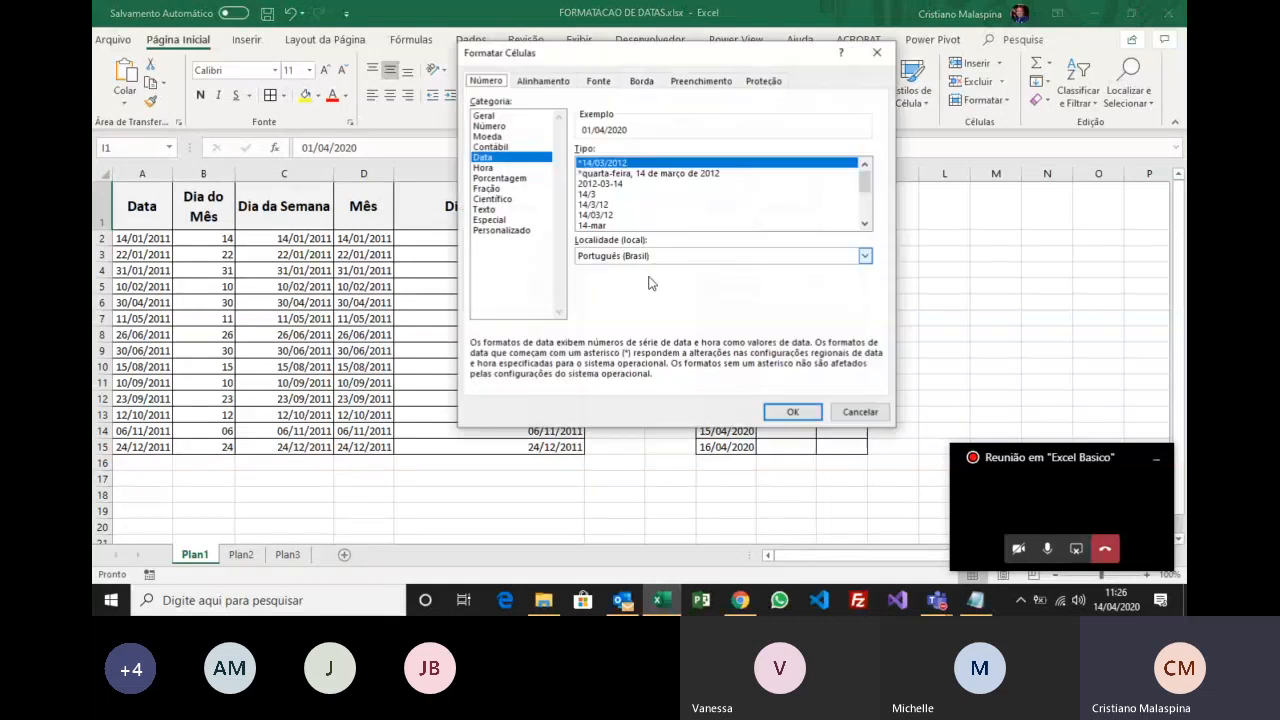
click(515, 220)
click(524, 231)
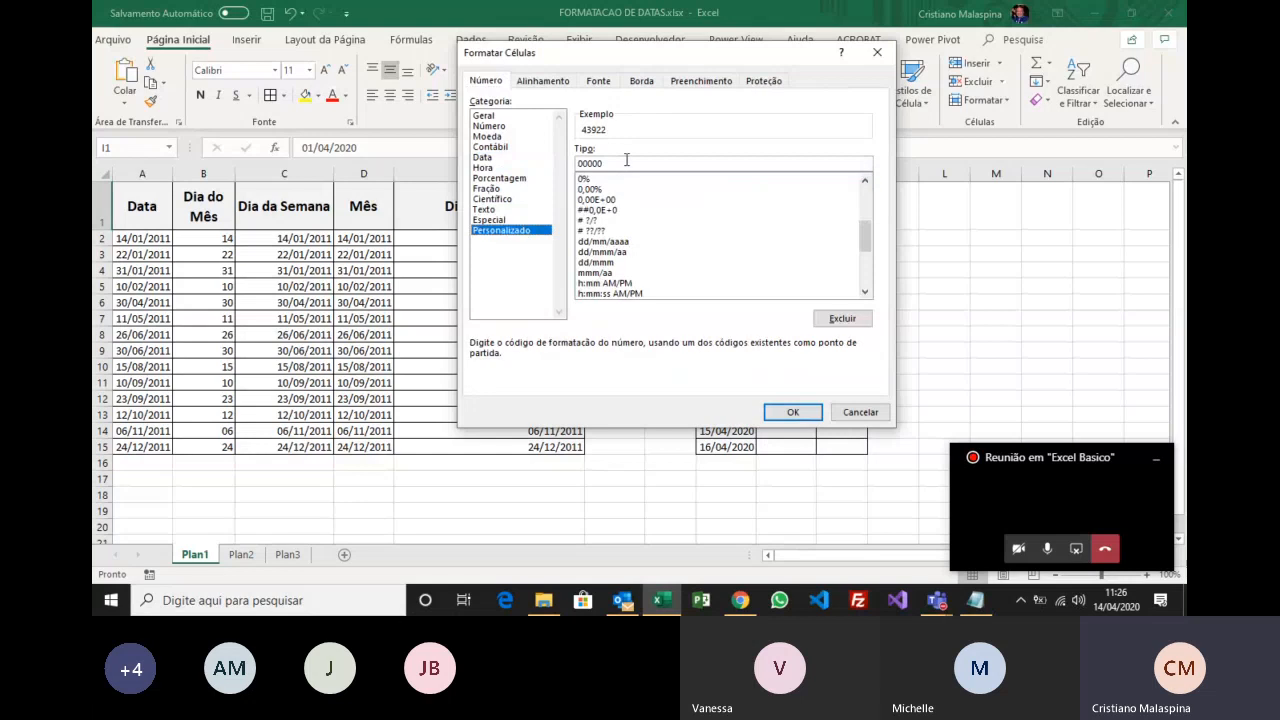
drag(626, 161, 557, 163)
text(dddd)
key(BackSpace)
key(BackSpace)
key(BackSpace)
key(BackSpace)
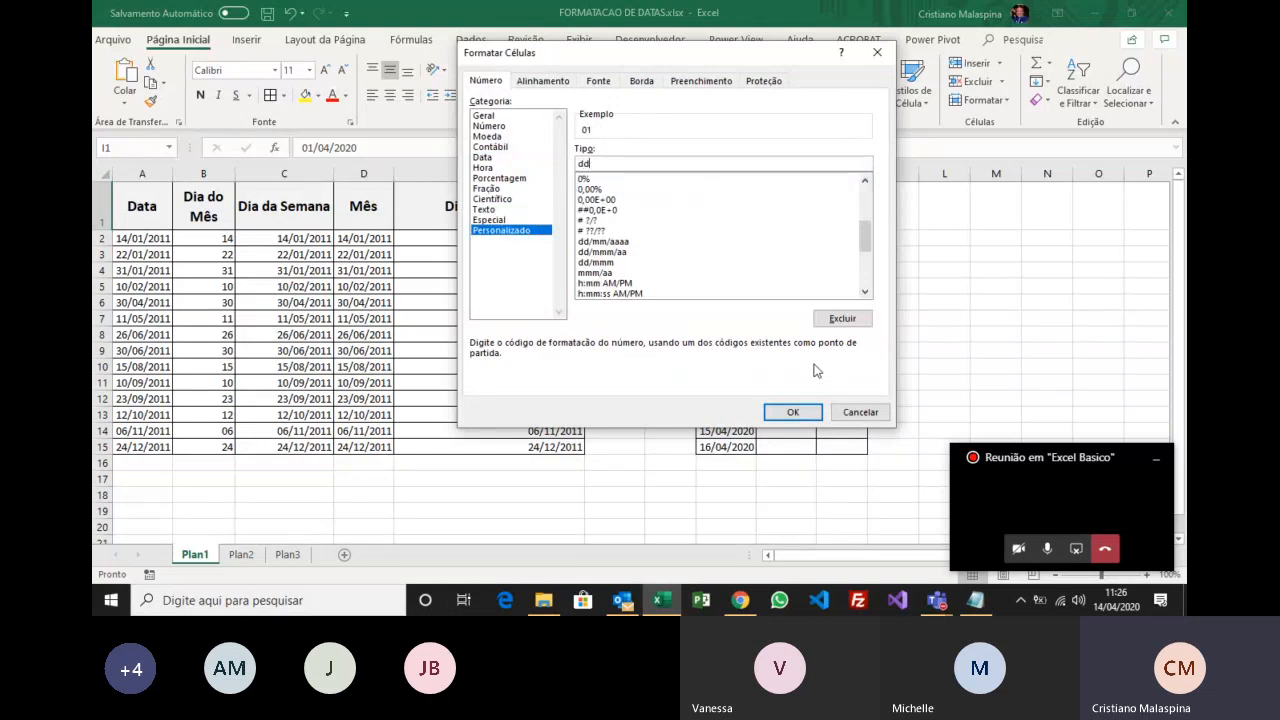
text(mmmm)
click(792, 412)
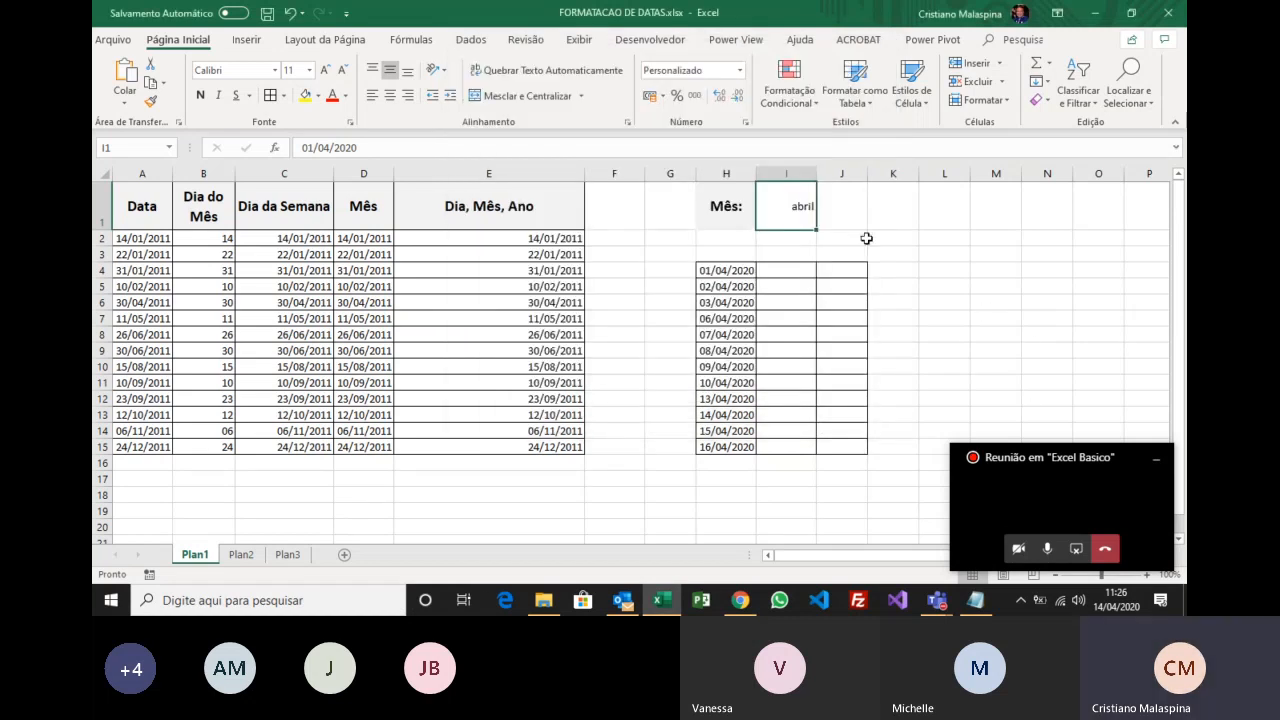
Centre the month name in I1, enlarge its font to size 16 and make it bold.
click(396, 97)
click(328, 71)
click(328, 71)
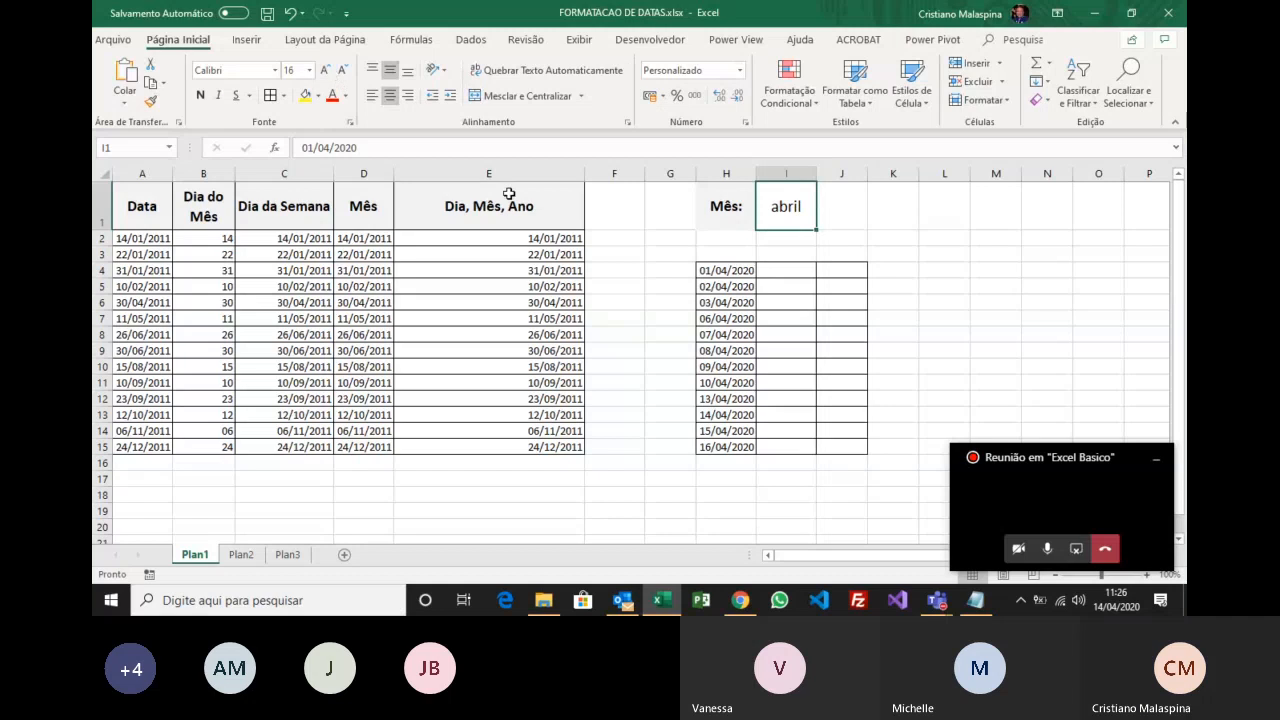
click(870, 252)
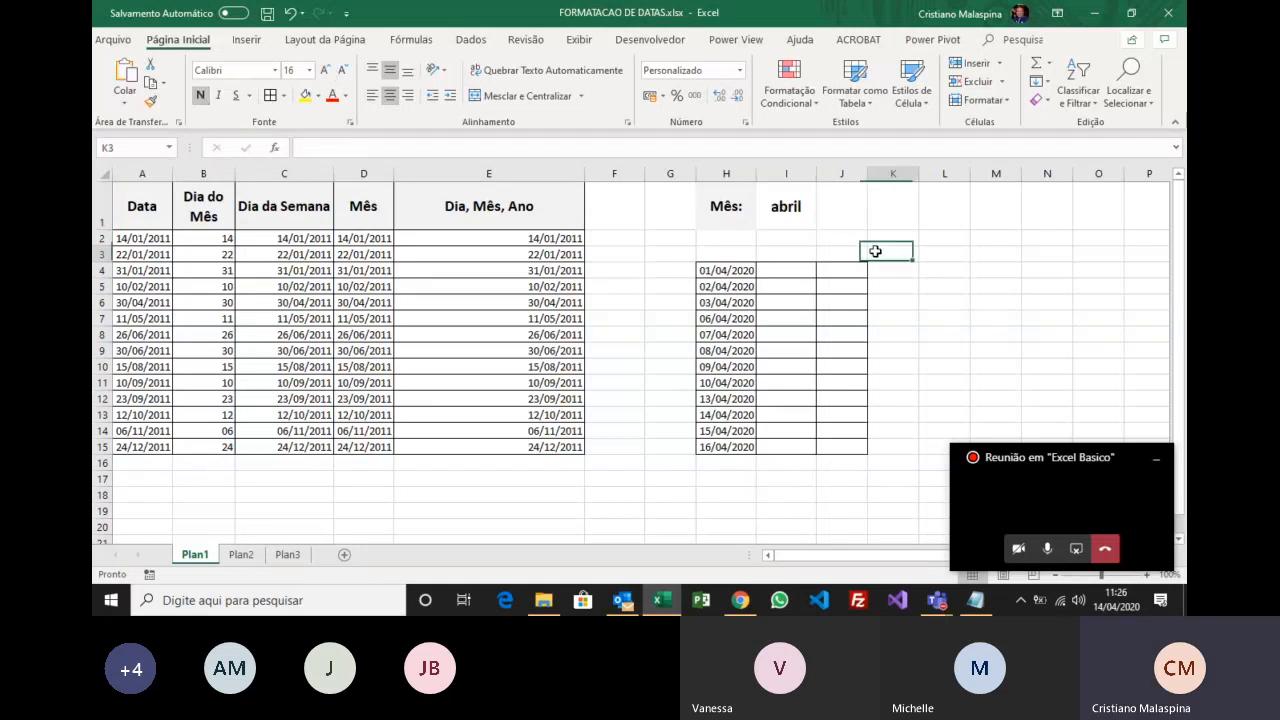
click(800, 210)
key(ctrl+n)
Examine the working-day list in H4:H15, the date behind I1 and the H4 formula that refers to it.
drag(741, 270, 741, 448)
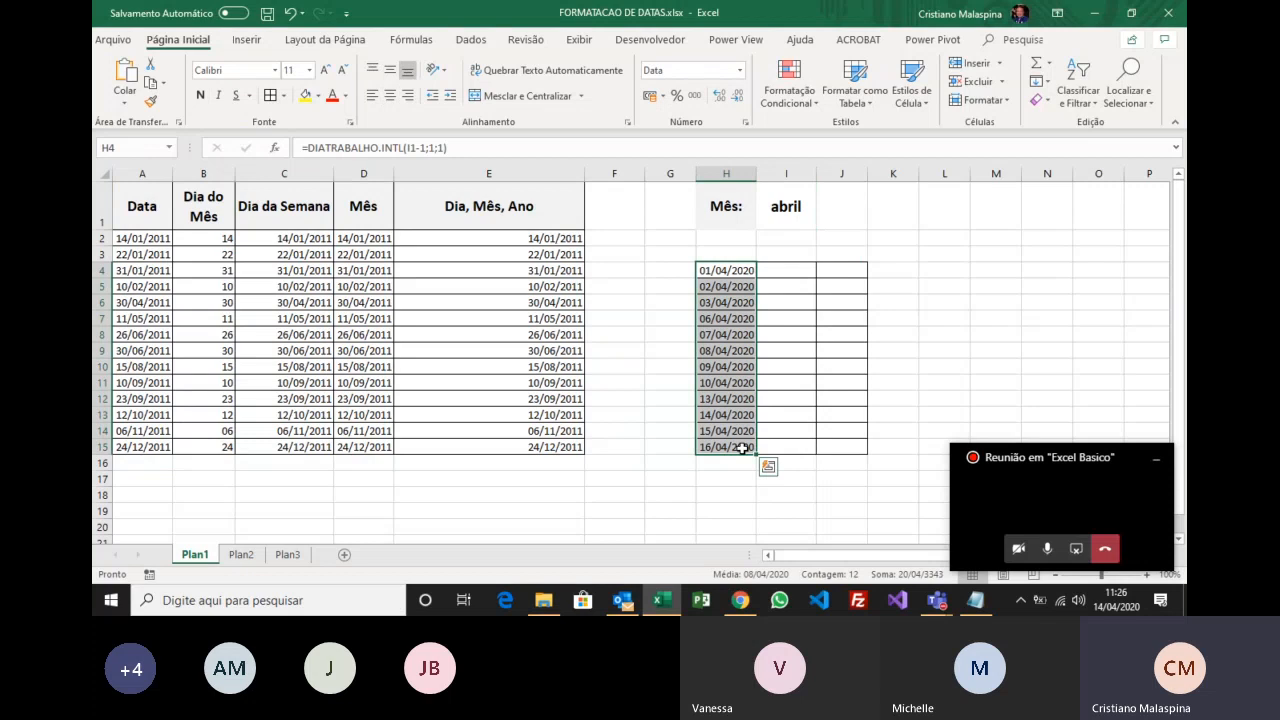
click(805, 207)
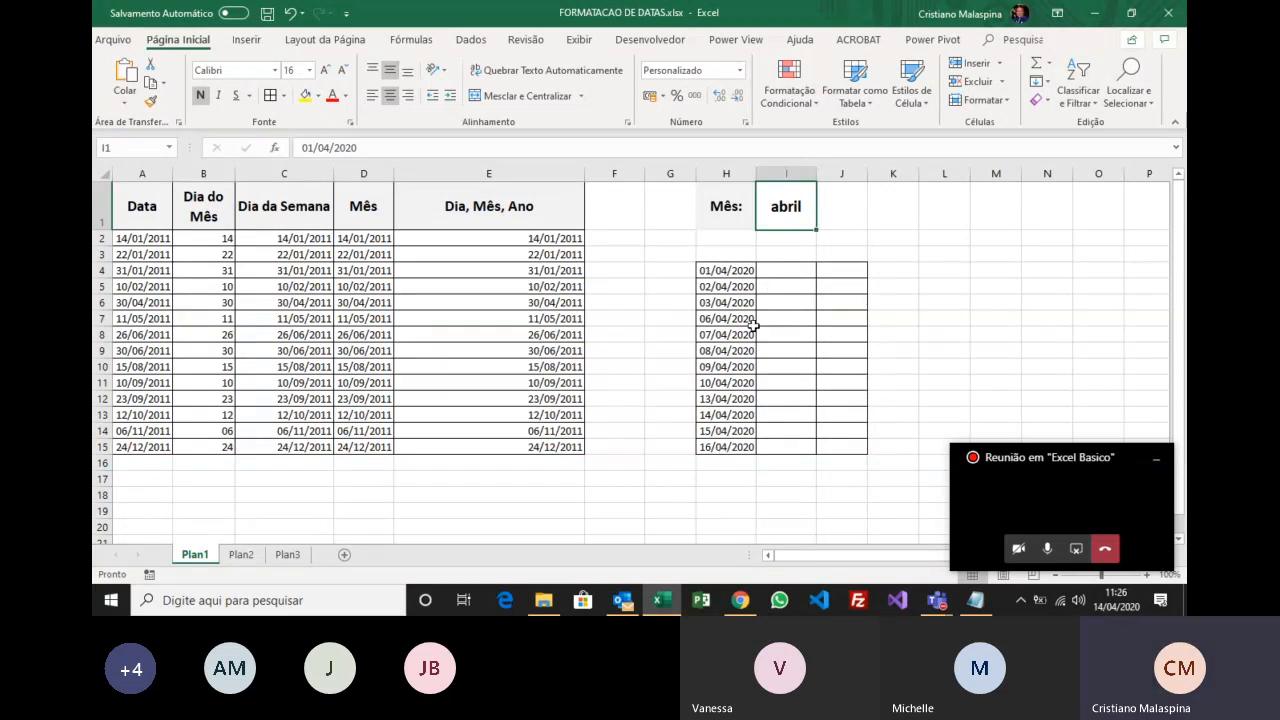
click(740, 270)
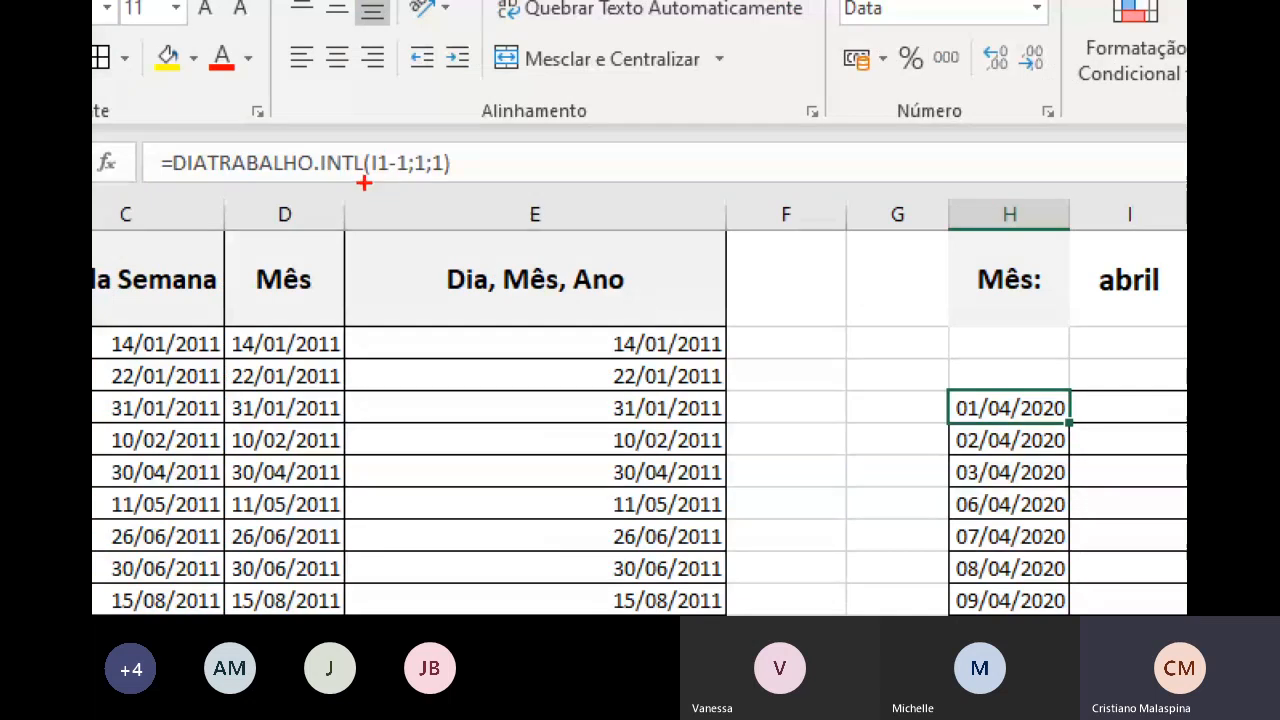
mouse_move(1071, 221)
mouse_down()
mouse_move(1092, 287)
mouse_move(1185, 323)
mouse_up()
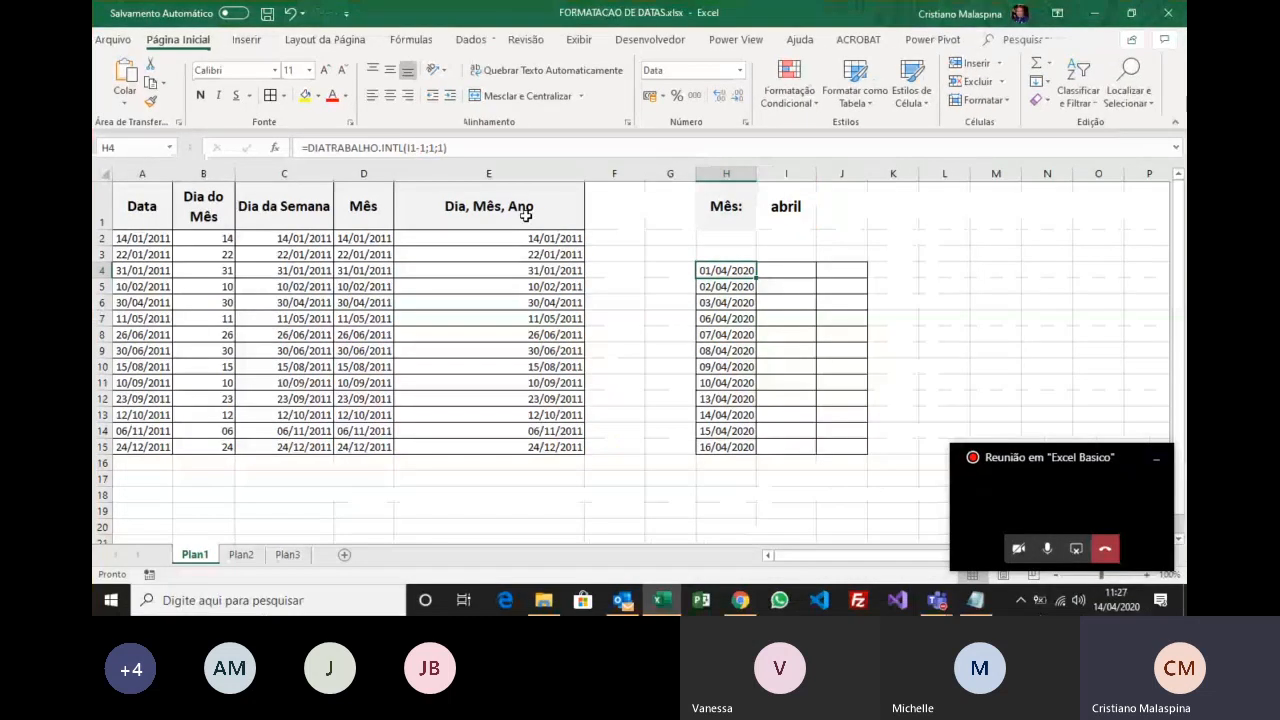
Try the H4 formula without the -1, as =DIATRABALHO.INTL(I1;1;1), and compare the list with the date in I1.
click(421, 147)
key(BackSpace)
key(BackSpace)
key(Return)
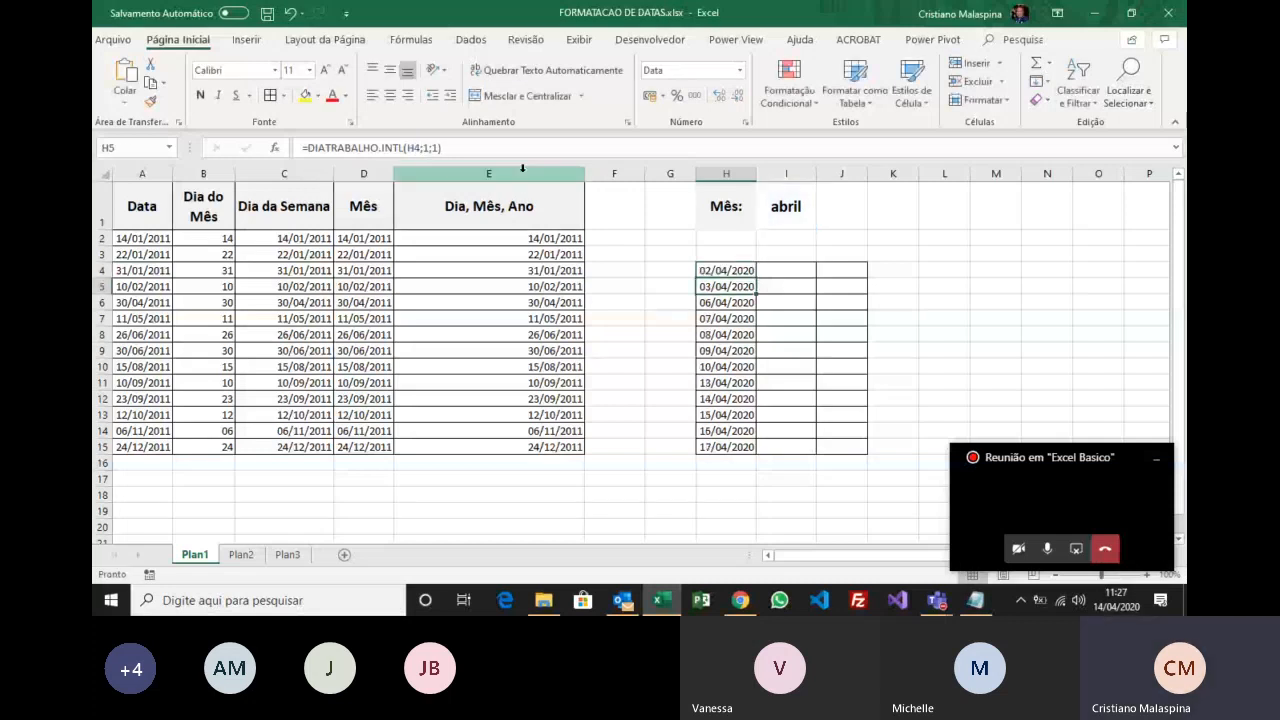
key(Up)
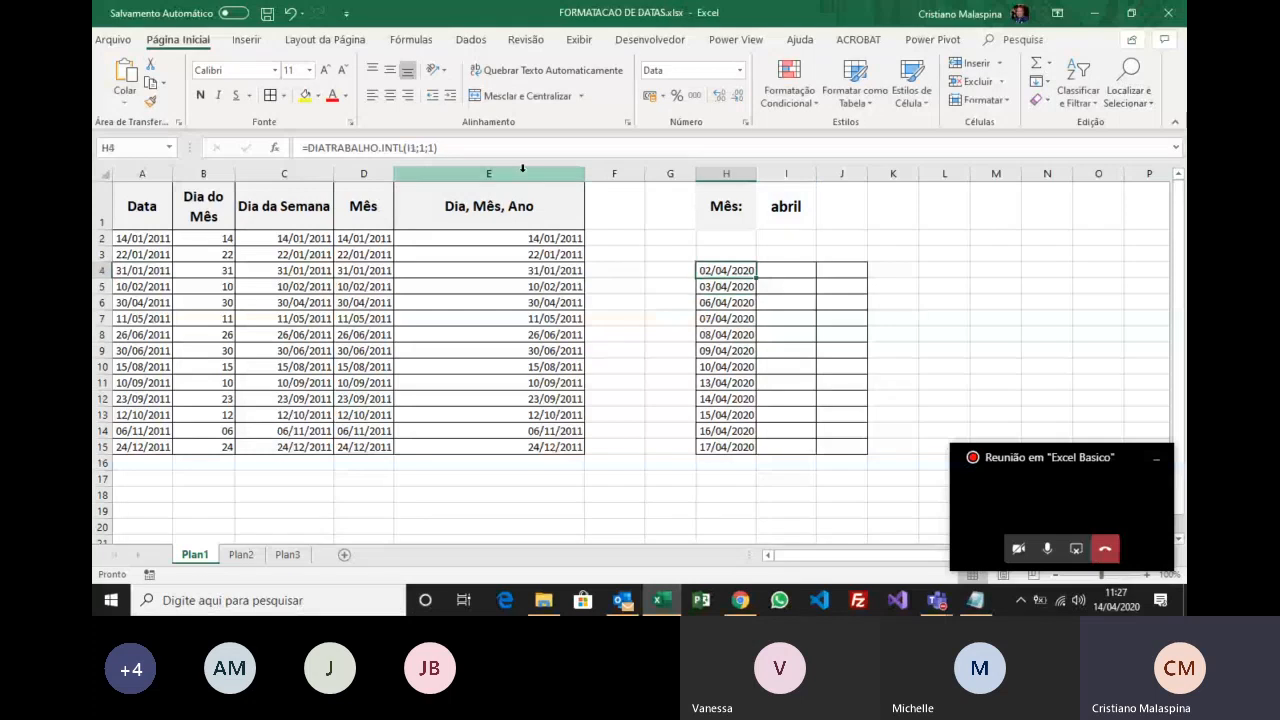
click(783, 207)
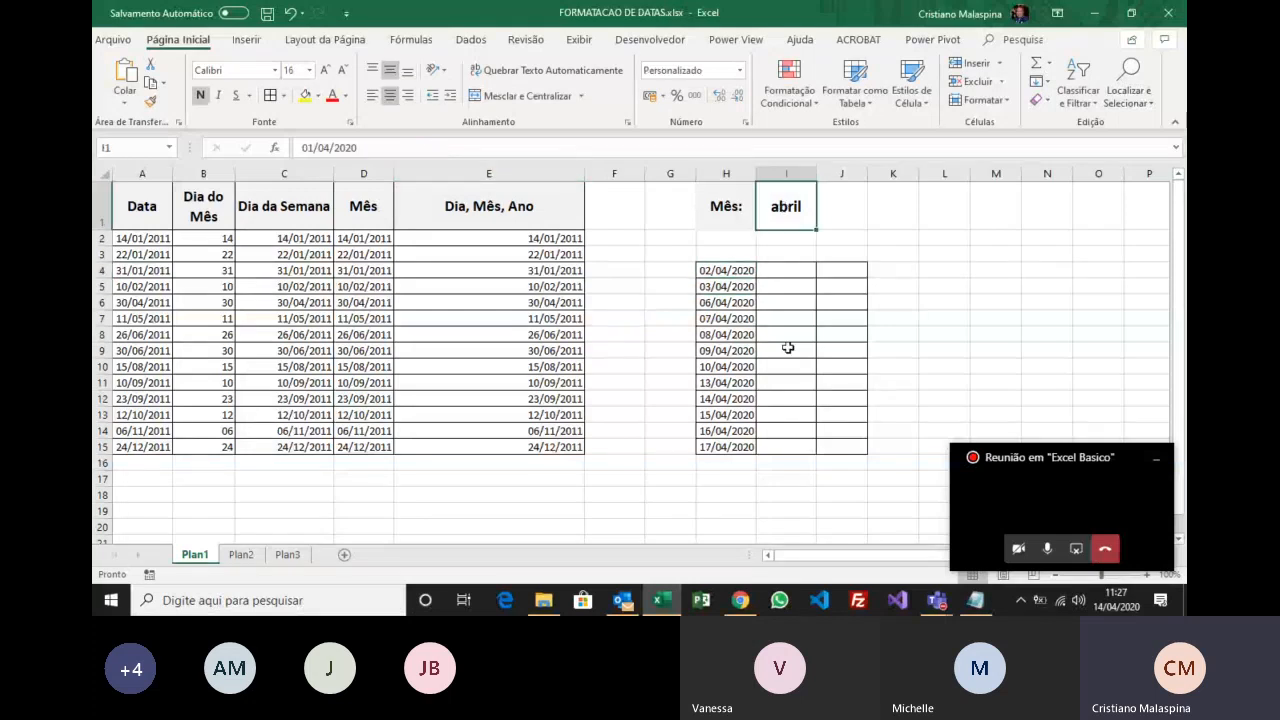
Restore the -1 after I1 in the H4 formula, giving =DIATRABALHO.INTL(I1-1;1;1).
click(728, 275)
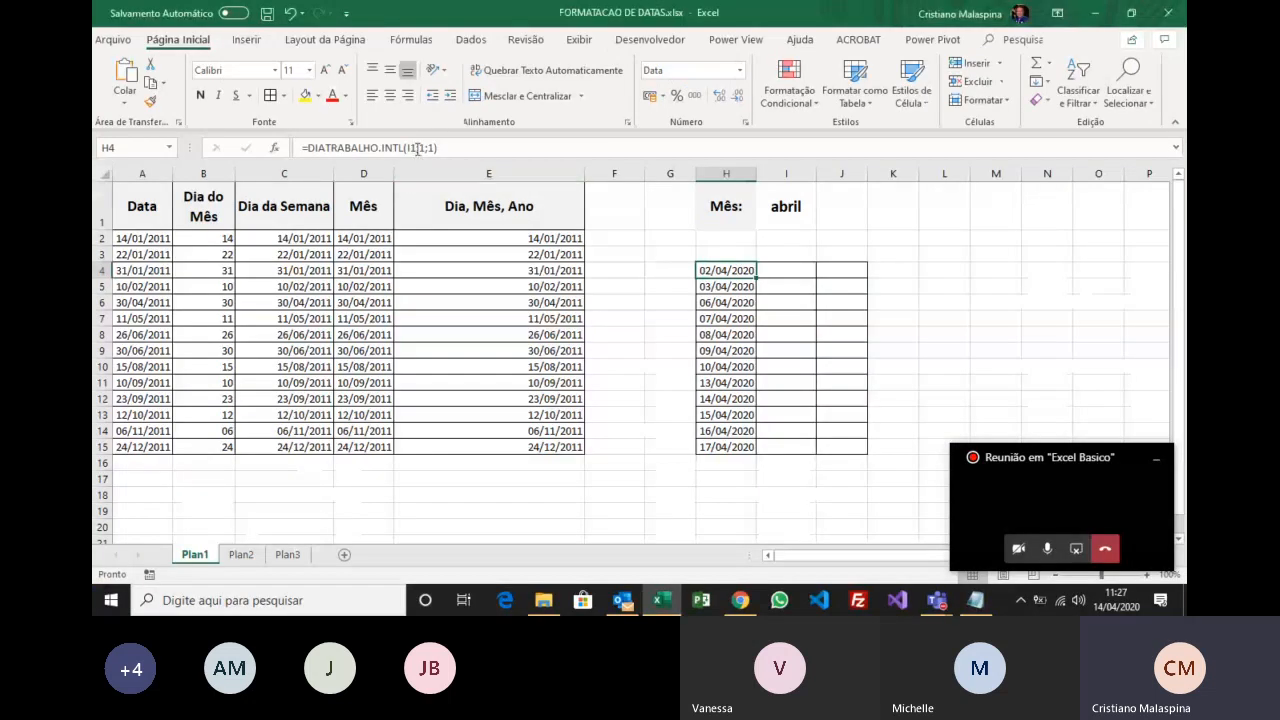
click(418, 148)
text(-1)
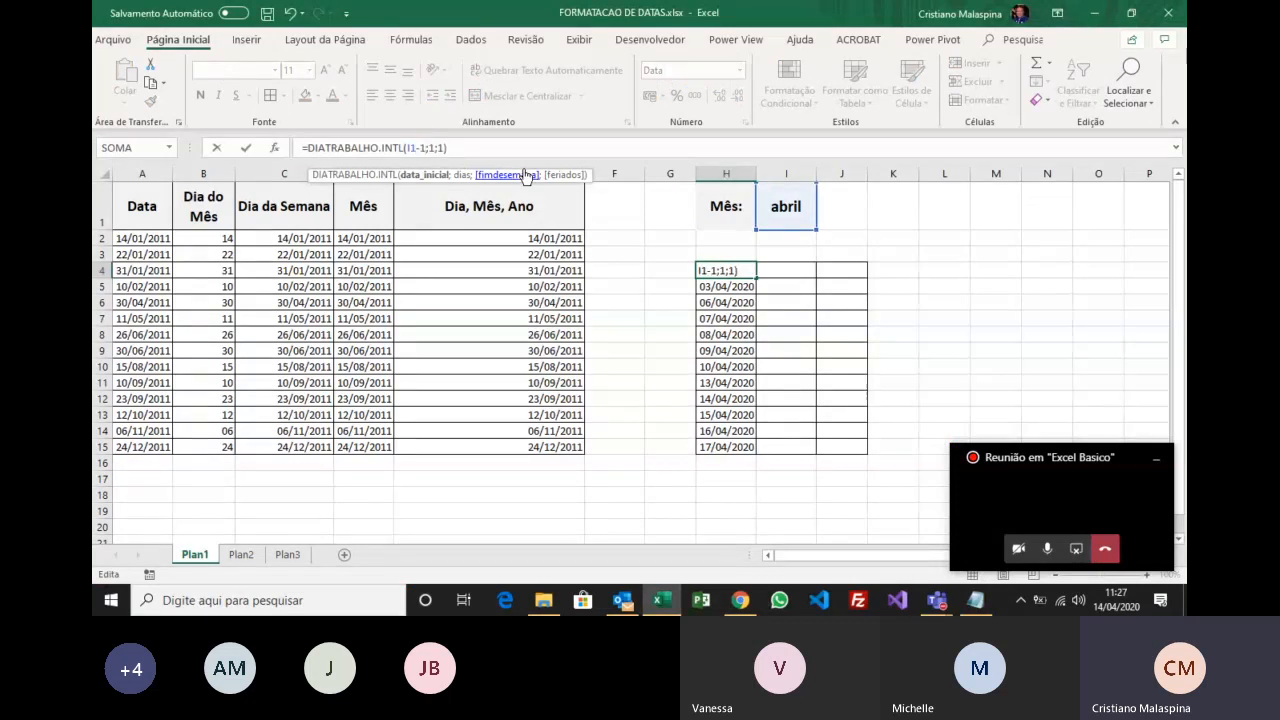
key(Return)
key(Up)
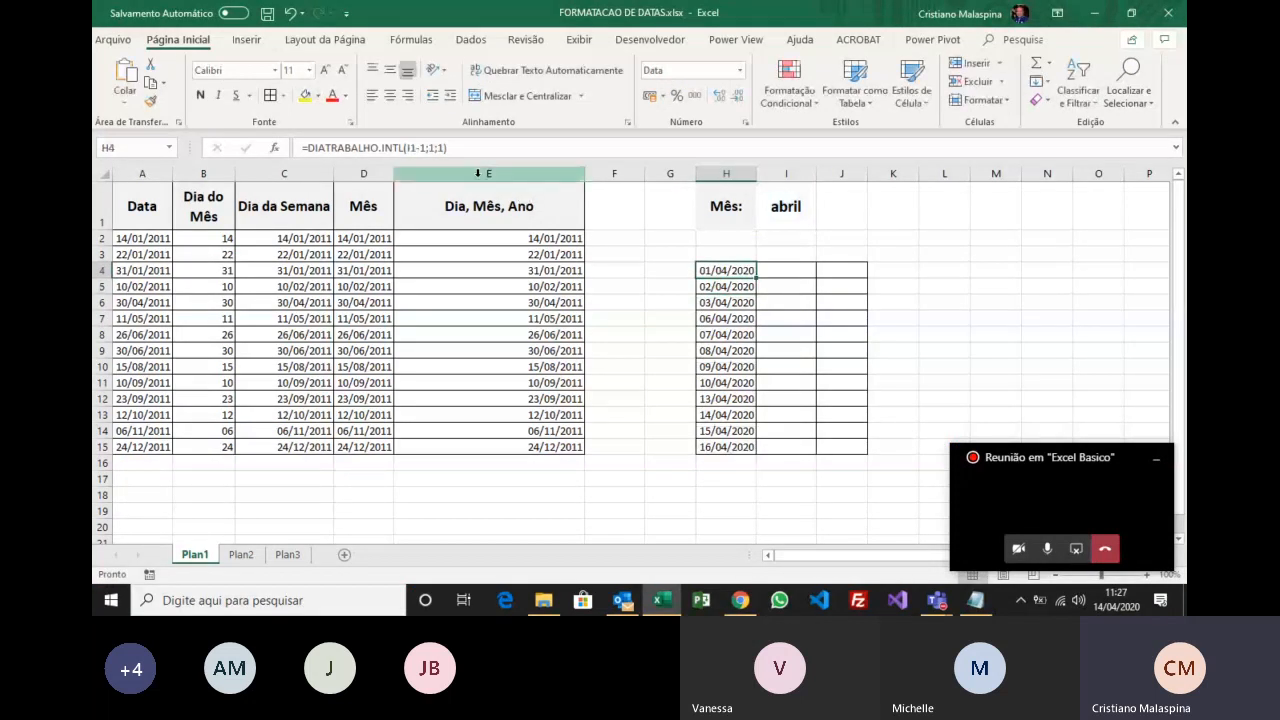
Re-enter the last two arguments of the H4 formula, with 1 for dias and 1 (Sábado, domingo) for fimdesemana.
click(463, 151)
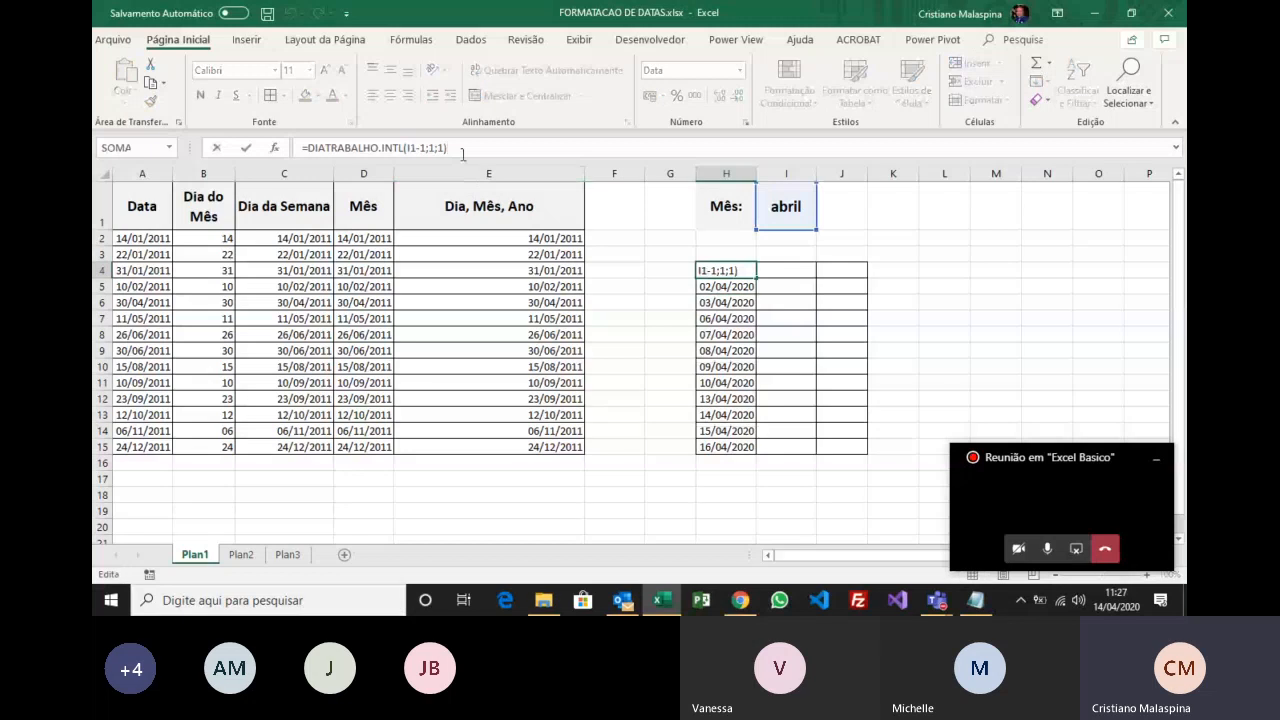
key(BackSpace)
key(BackSpace)
key(BackSpace)
key(BackSpace)
key(BackSpace)
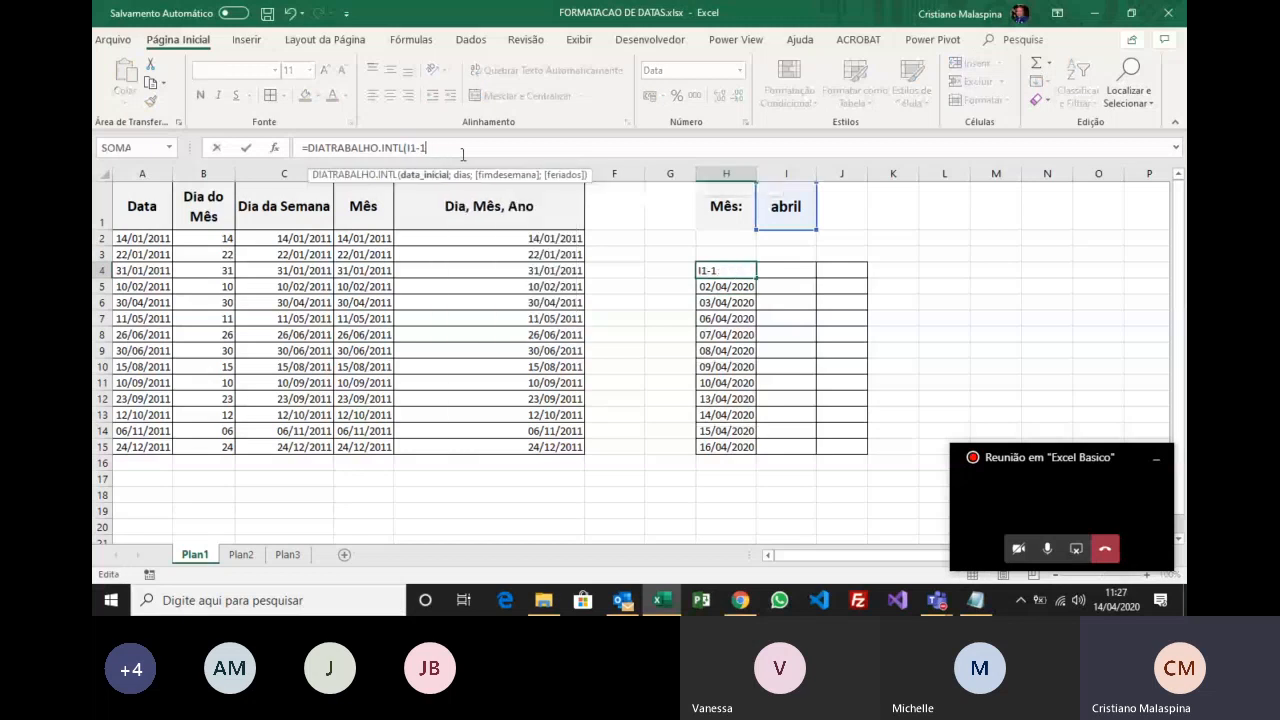
text(;)
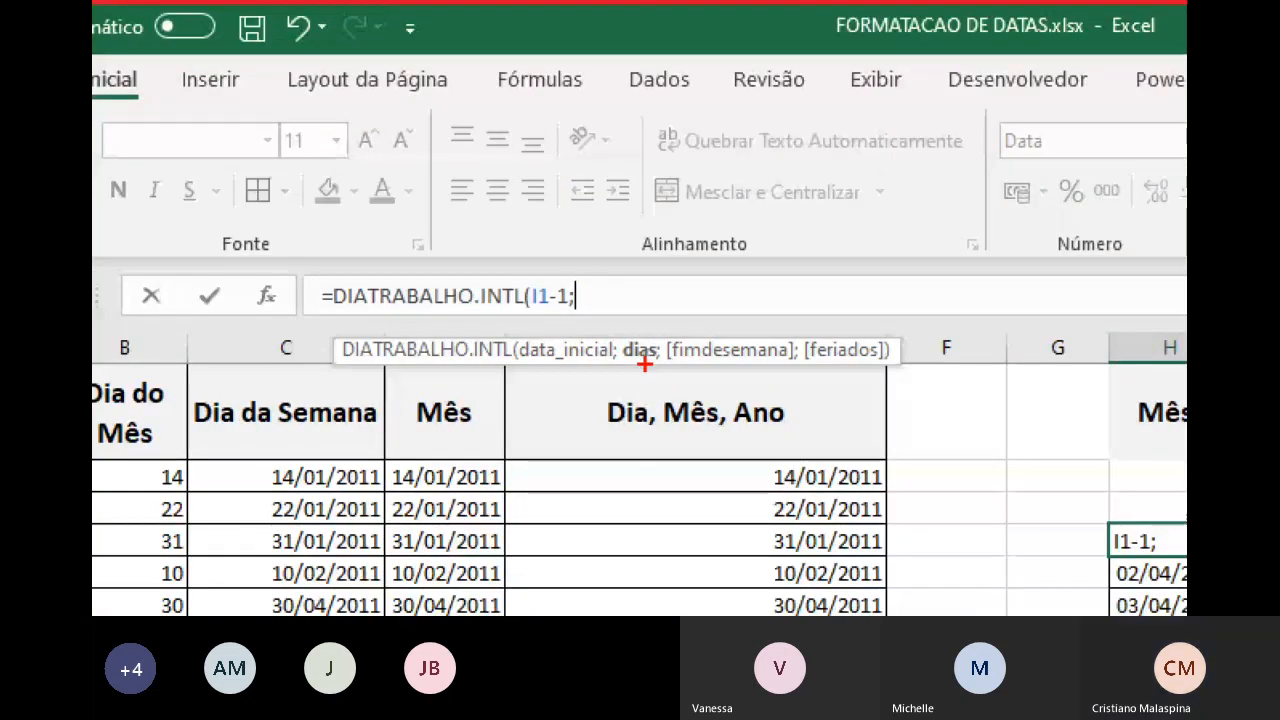
drag(645, 364, 660, 490)
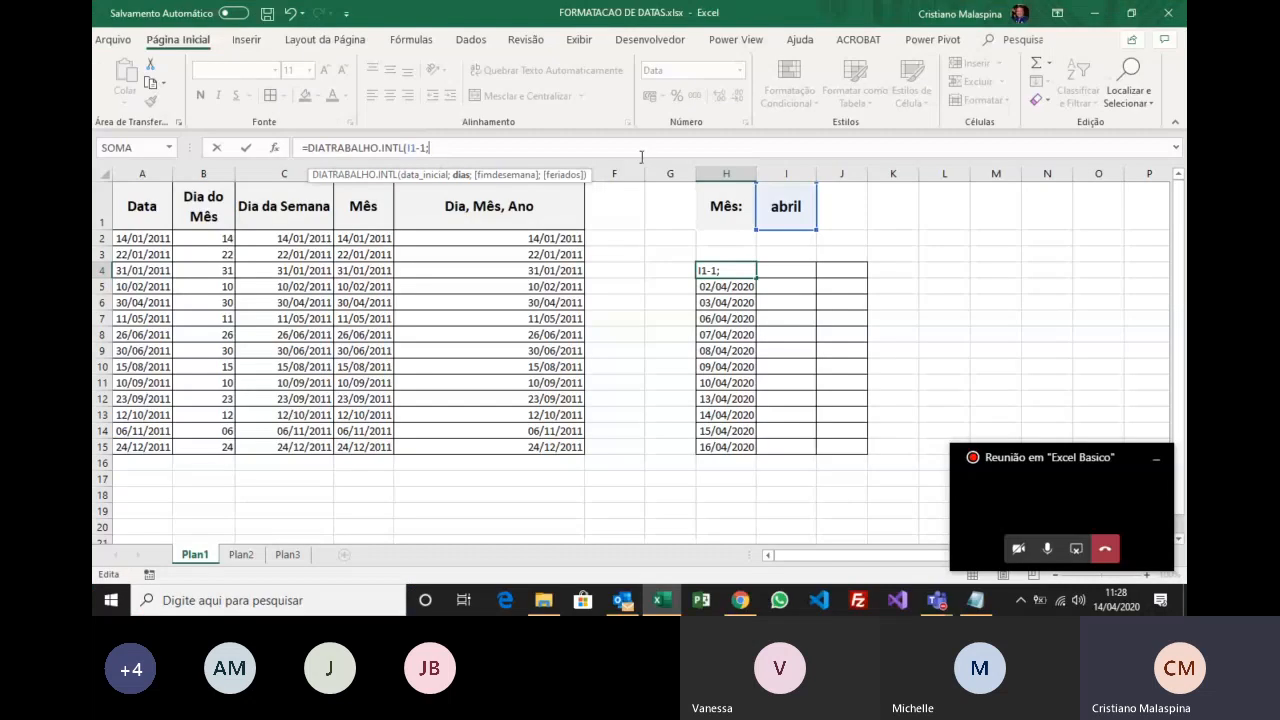
text(1;)
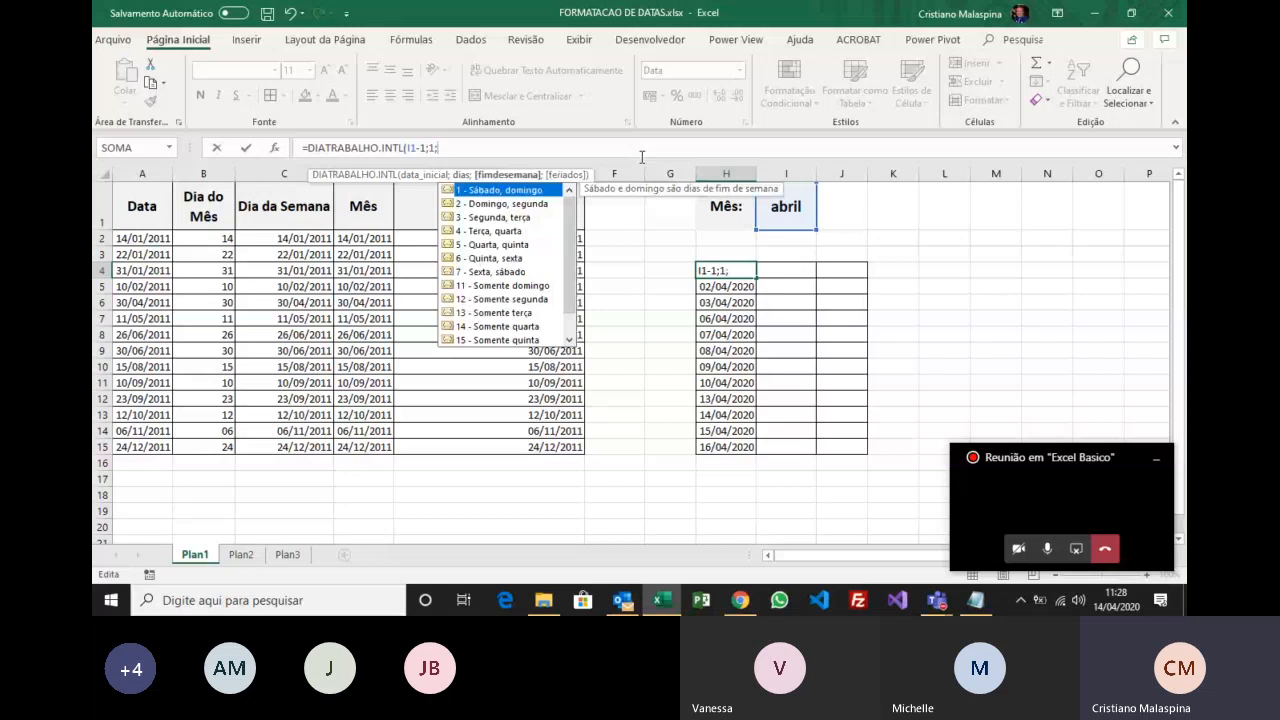
text(1)
key(ctrl+Return)
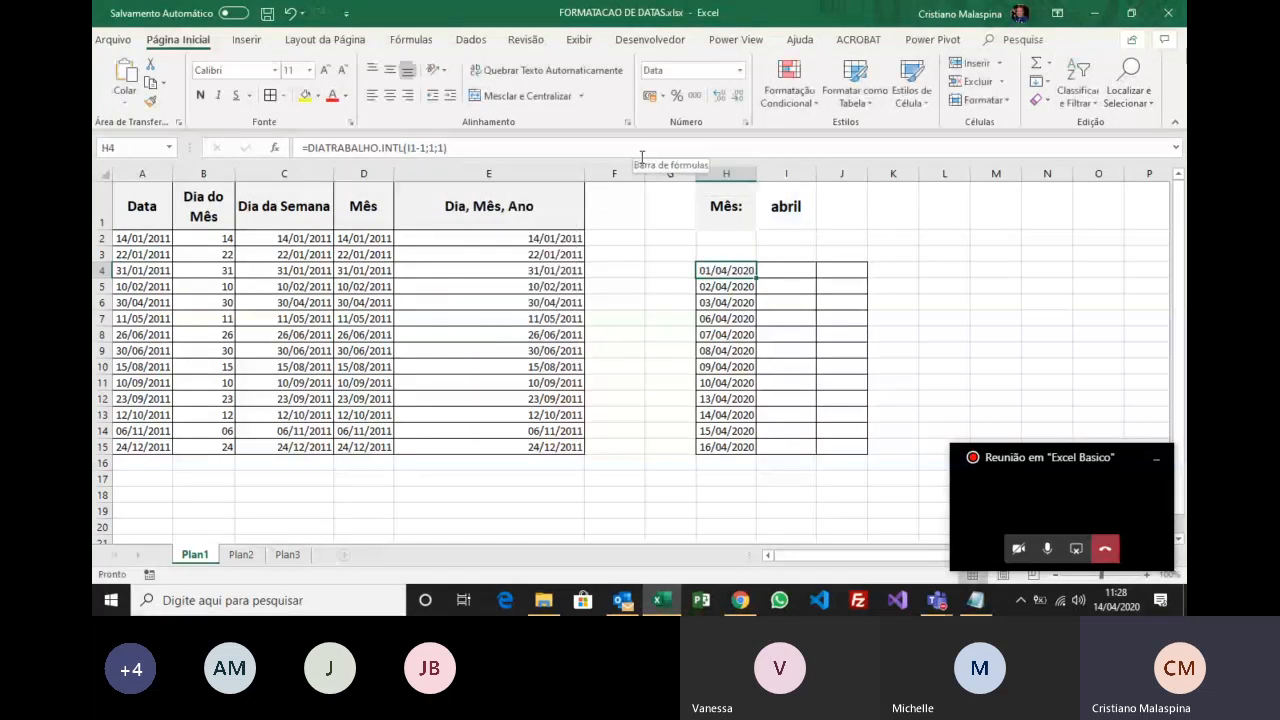
Examine the H5 formula's reference to H4, then compare the date stored in I1 with the working-day list.
key(Down)
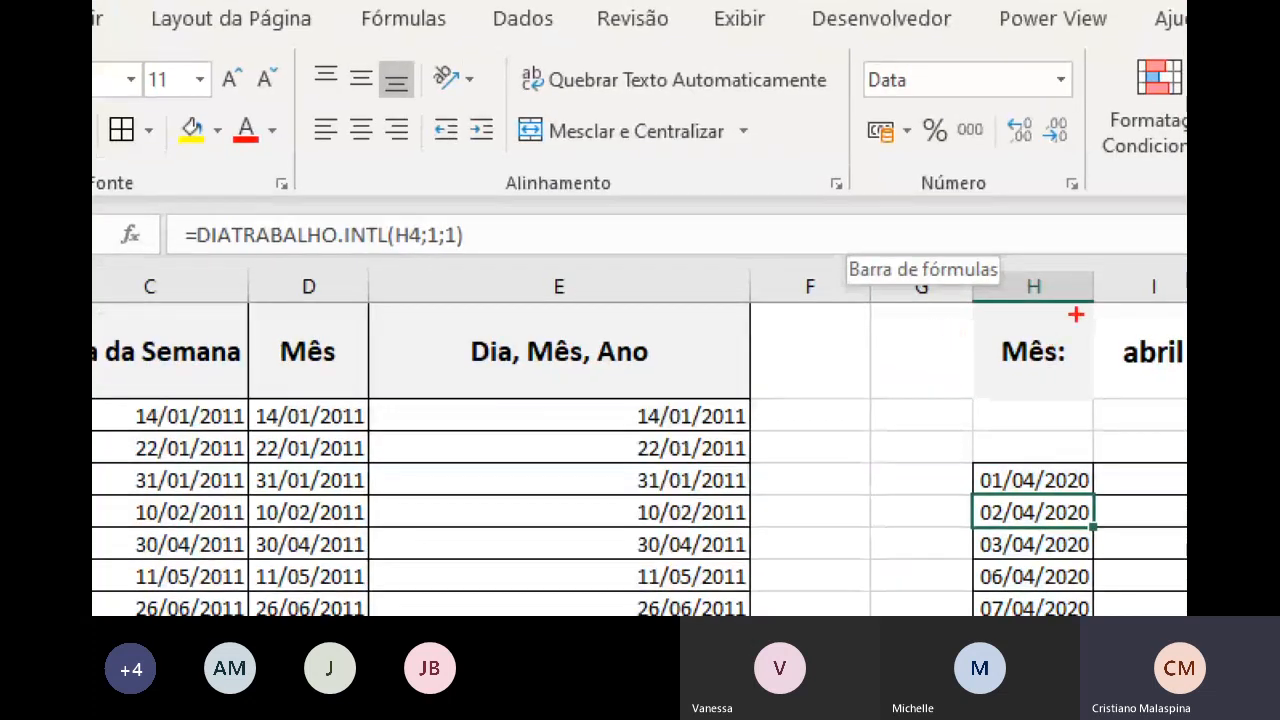
mouse_move(1090, 300)
mouse_down()
mouse_move(1185, 394)
mouse_move(1185, 380)
mouse_up()
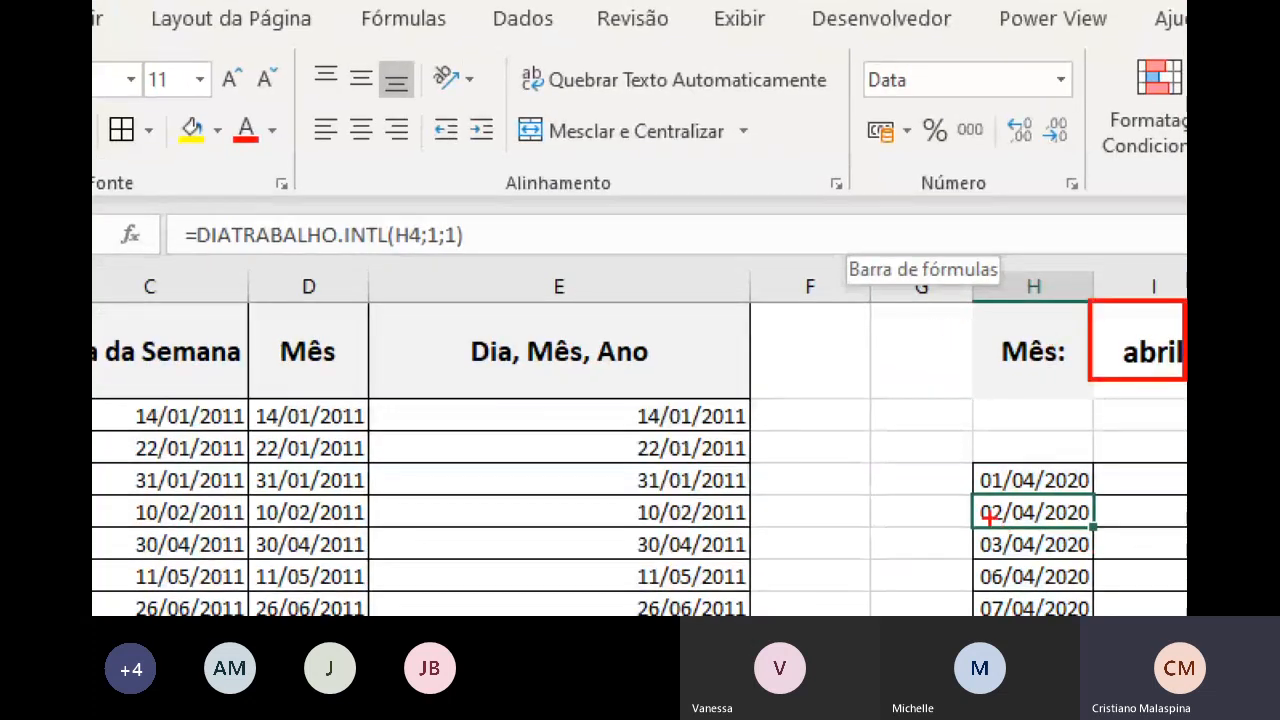
mouse_move(972, 515)
mouse_down()
mouse_move(926, 470)
mouse_move(966, 452)
mouse_move(981, 456)
mouse_move(972, 467)
mouse_up()
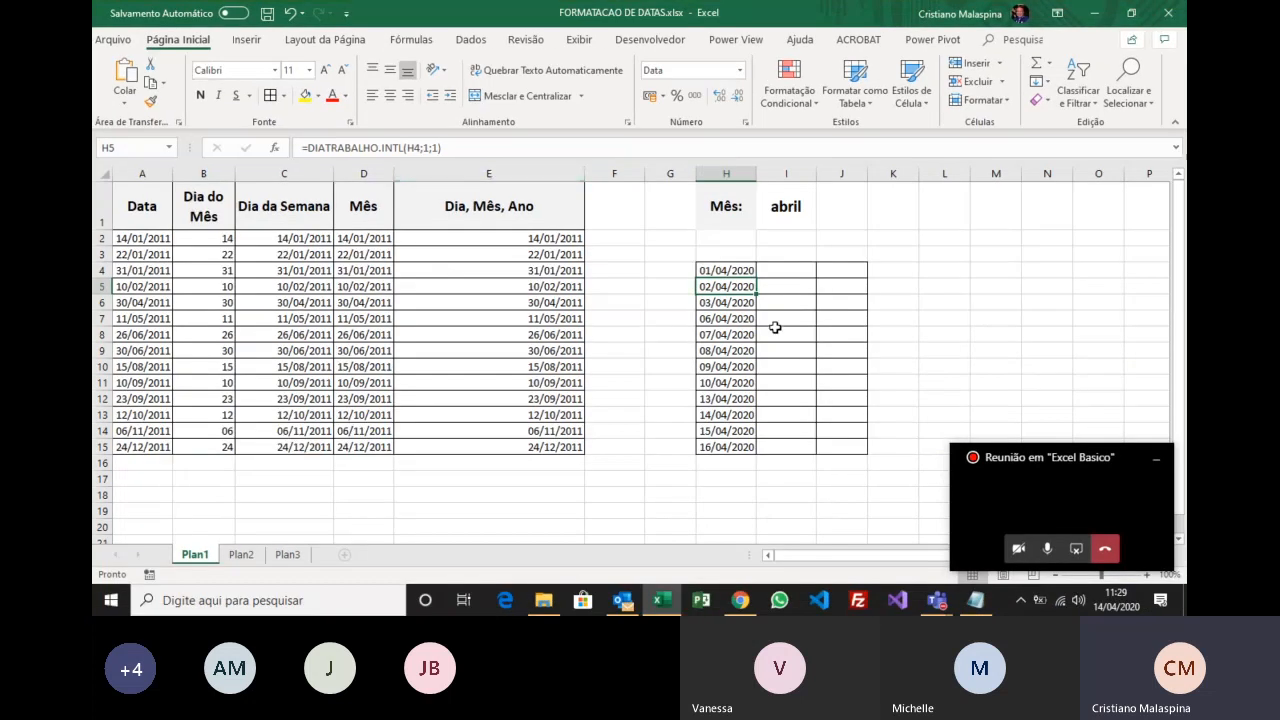
click(785, 210)
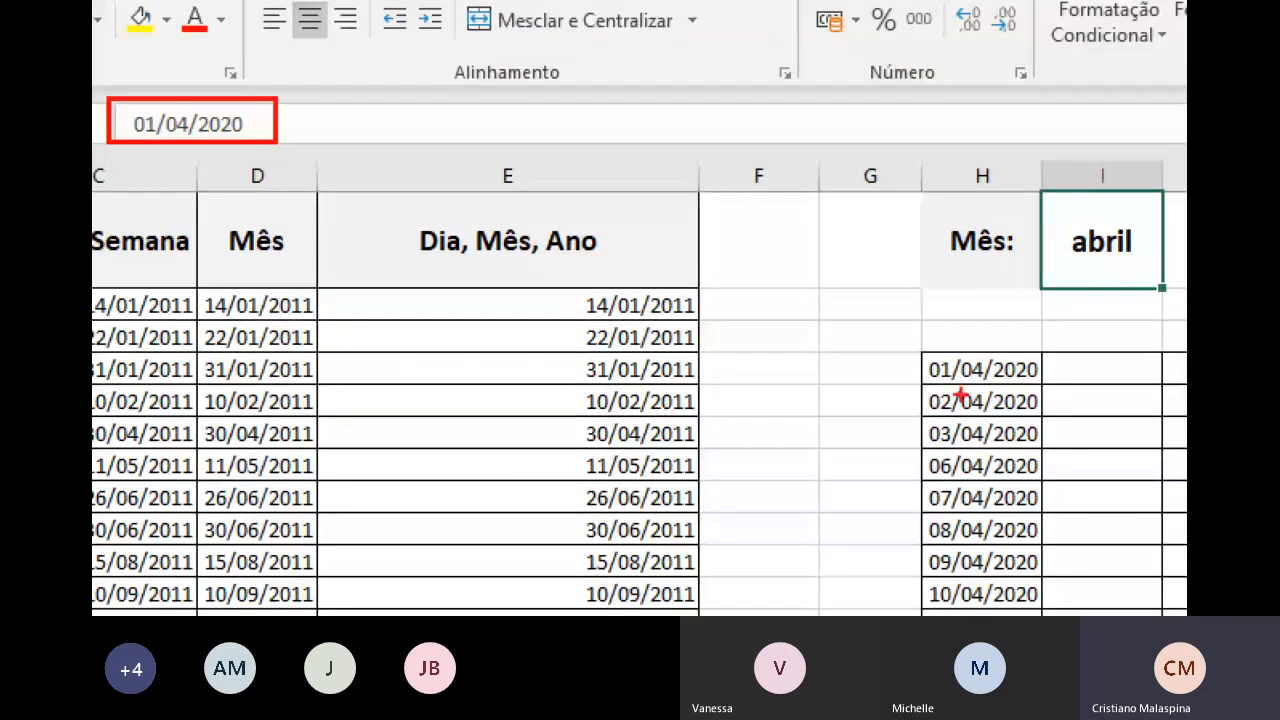
mouse_move(892, 337)
mouse_down()
mouse_move(943, 474)
mouse_move(1047, 612)
mouse_up()
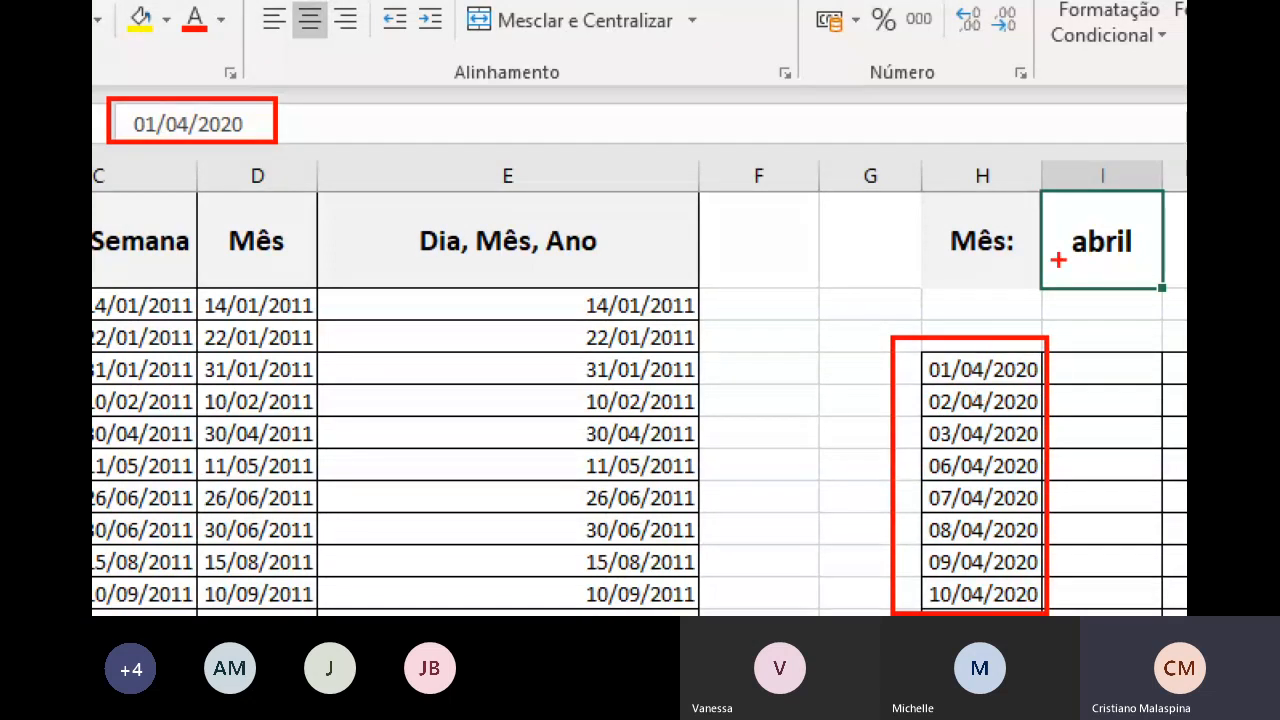
mouse_move(1041, 177)
mouse_down()
mouse_move(1100, 294)
mouse_move(1167, 297)
mouse_up()
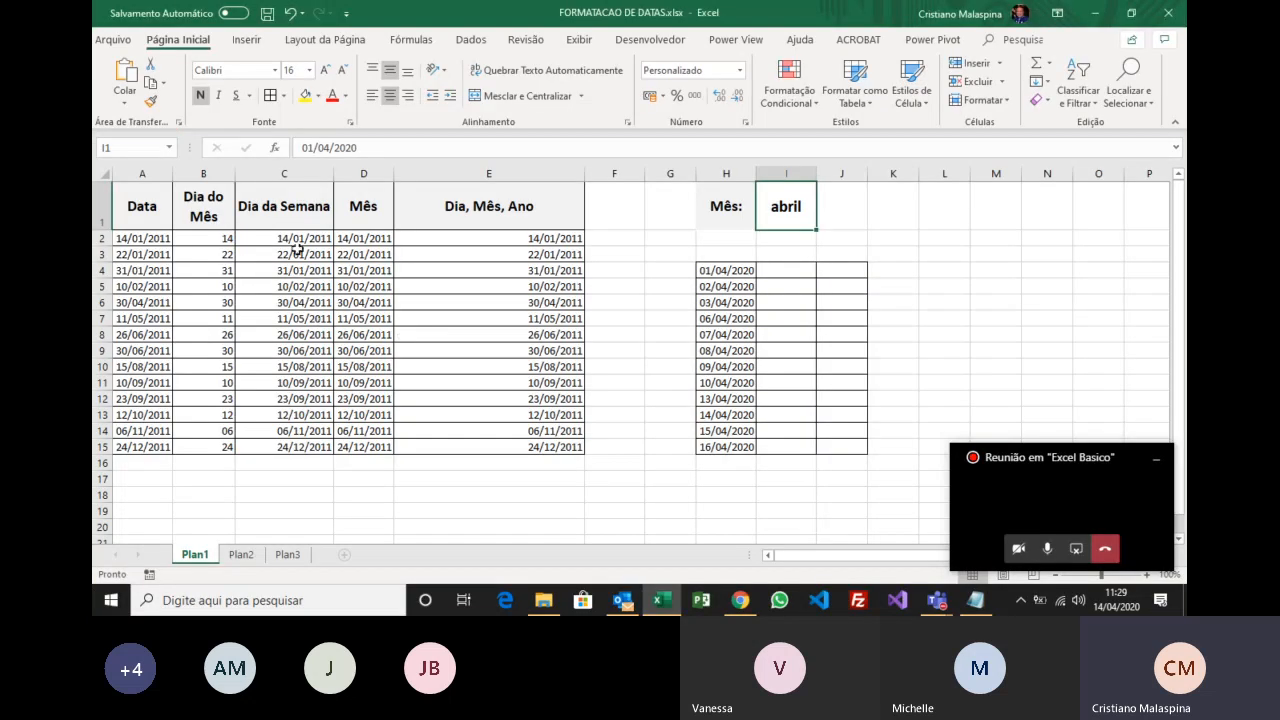
Apply the custom number format dddd to the Dia da Semana dates in C2:C15.
click(125, 311)
drag(298, 241, 310, 447)
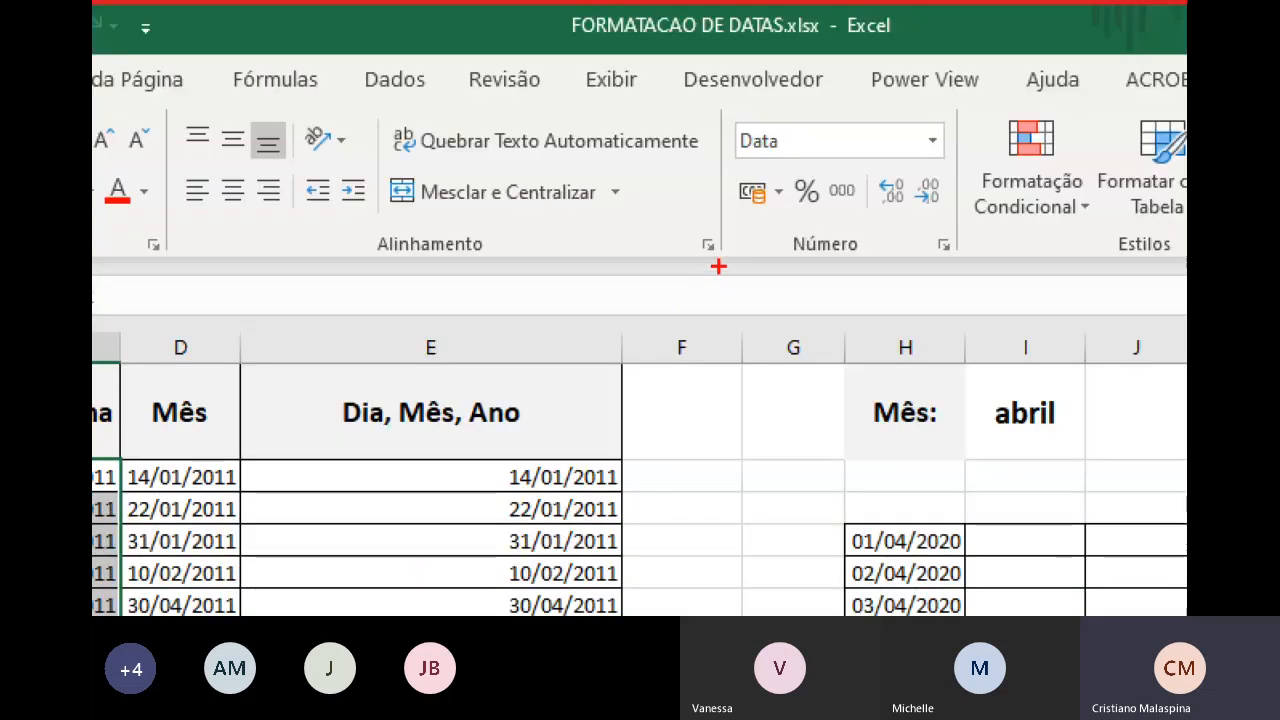
drag(720, 256, 790, 336)
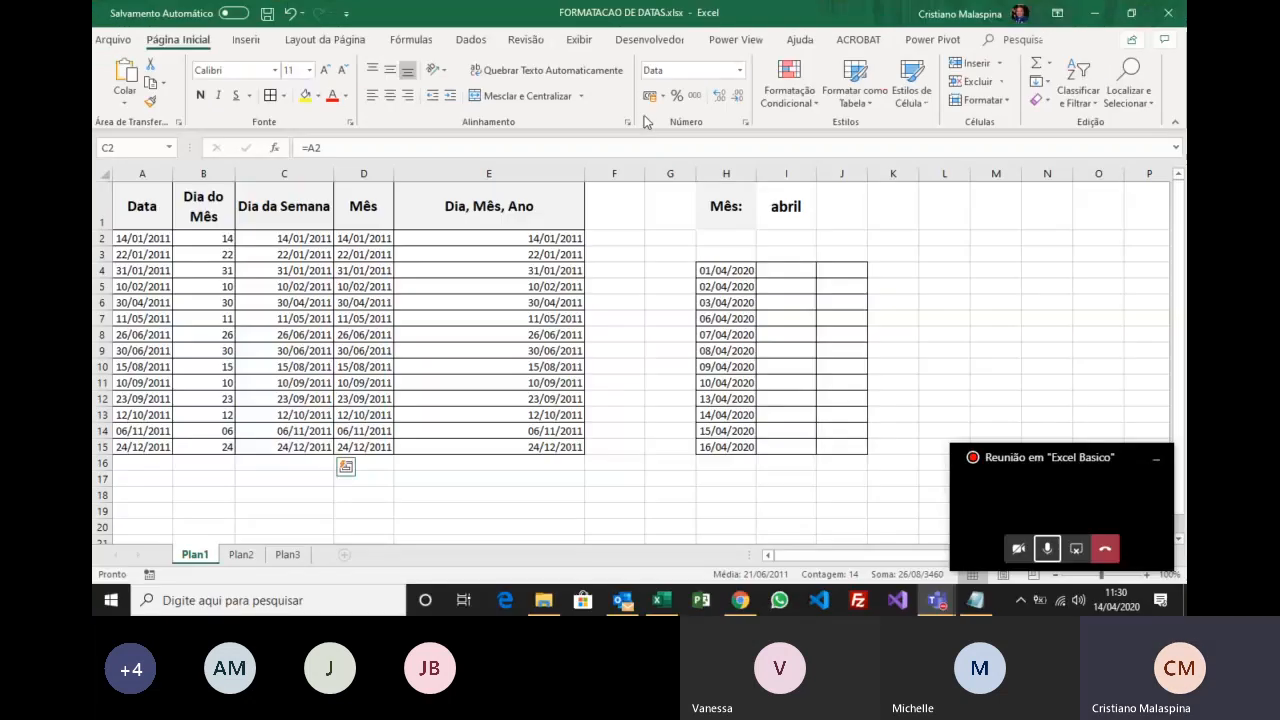
key(ctrl+shift+Down)
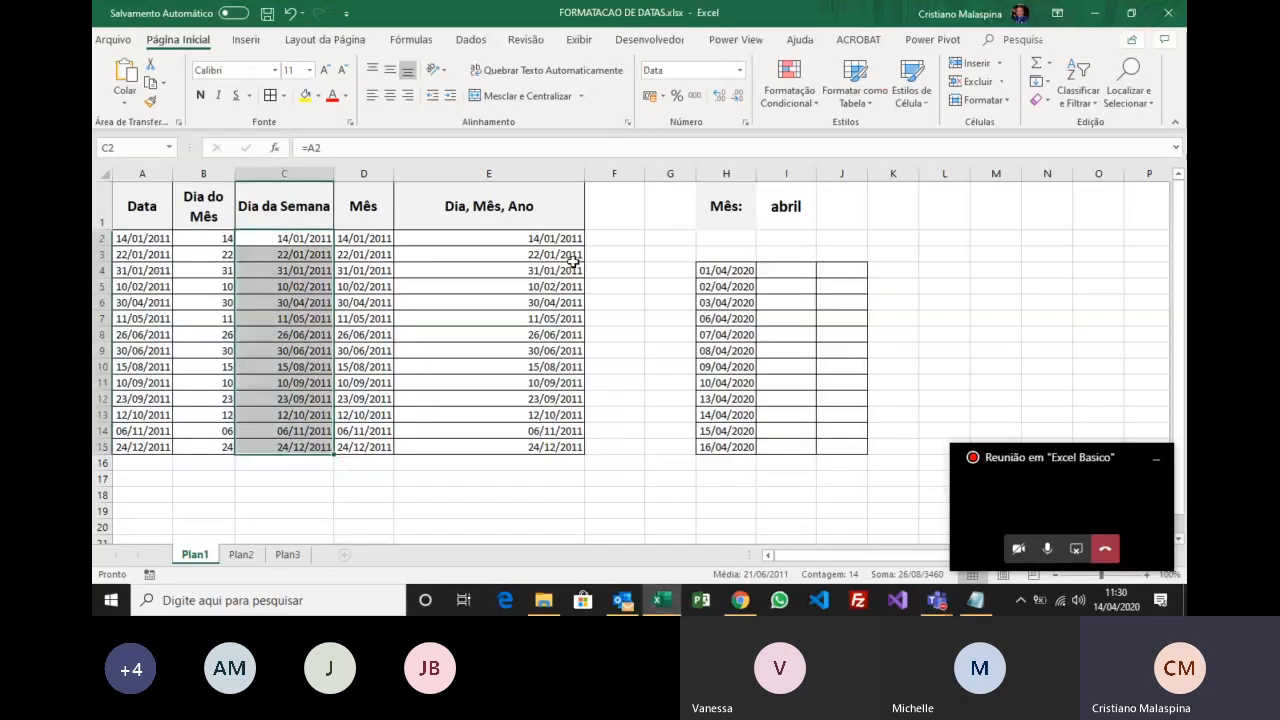
click(628, 121)
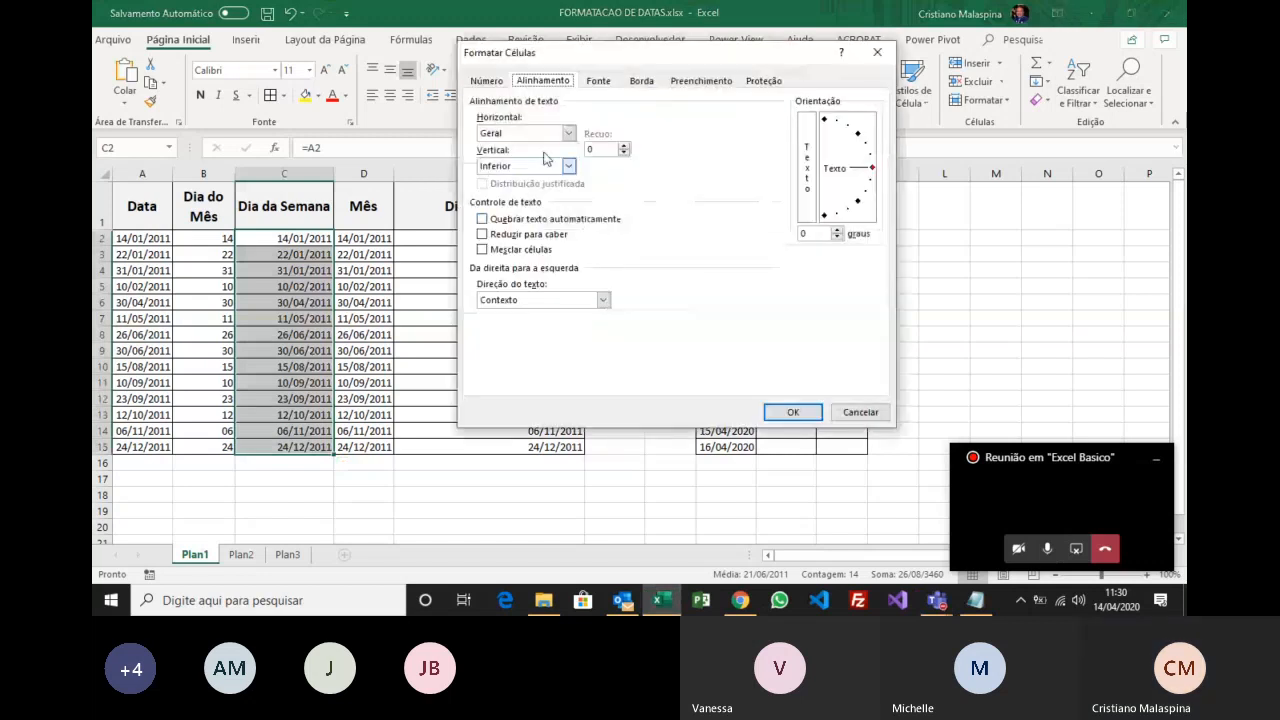
click(488, 80)
click(500, 230)
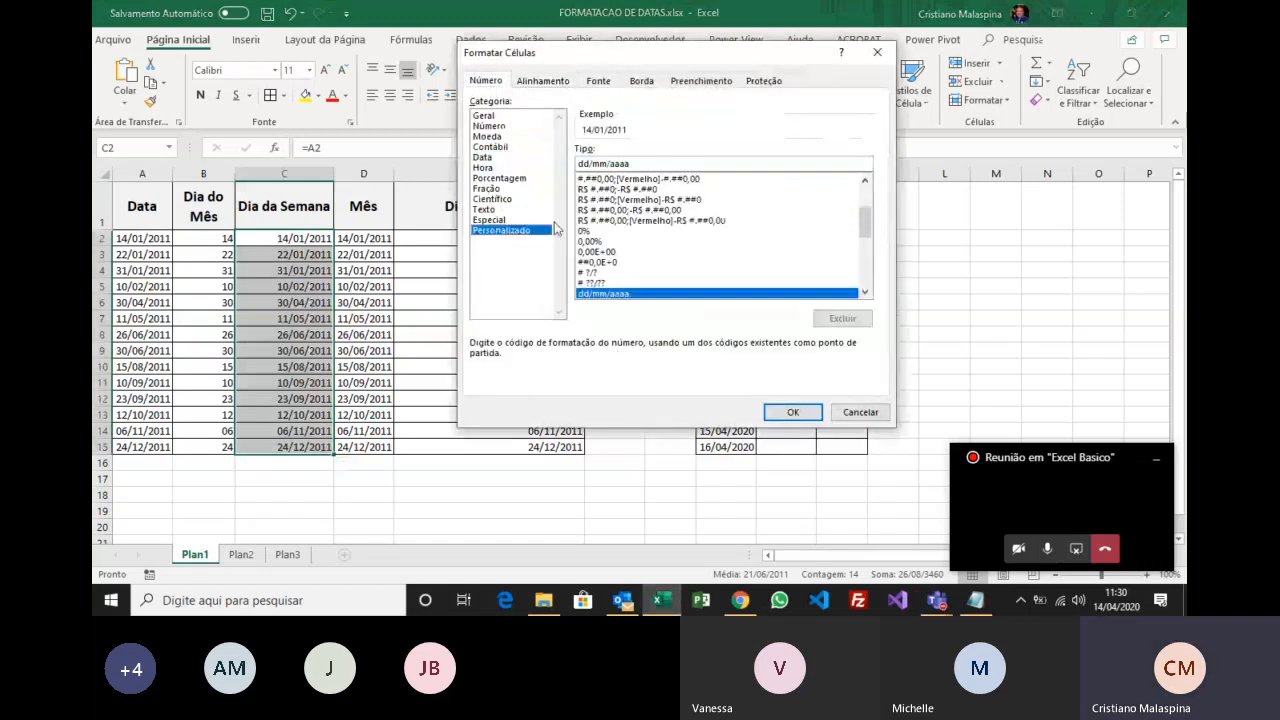
drag(634, 163, 577, 163)
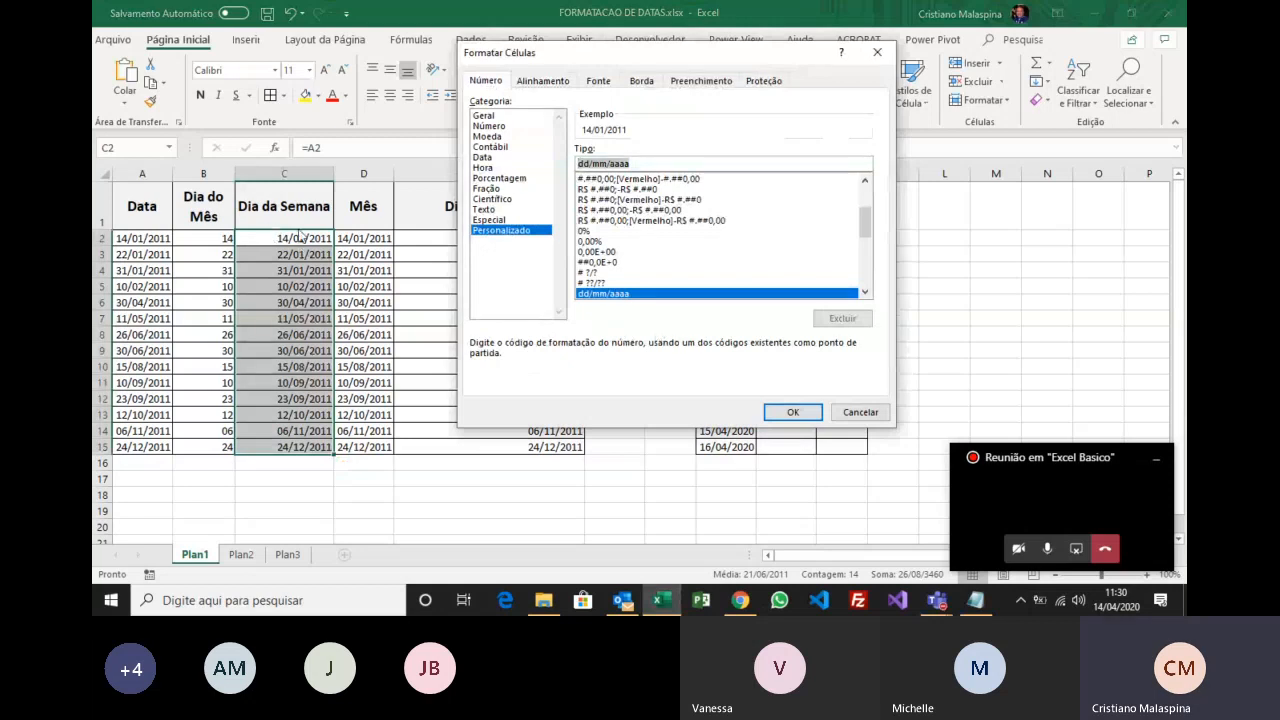
text(dddd)
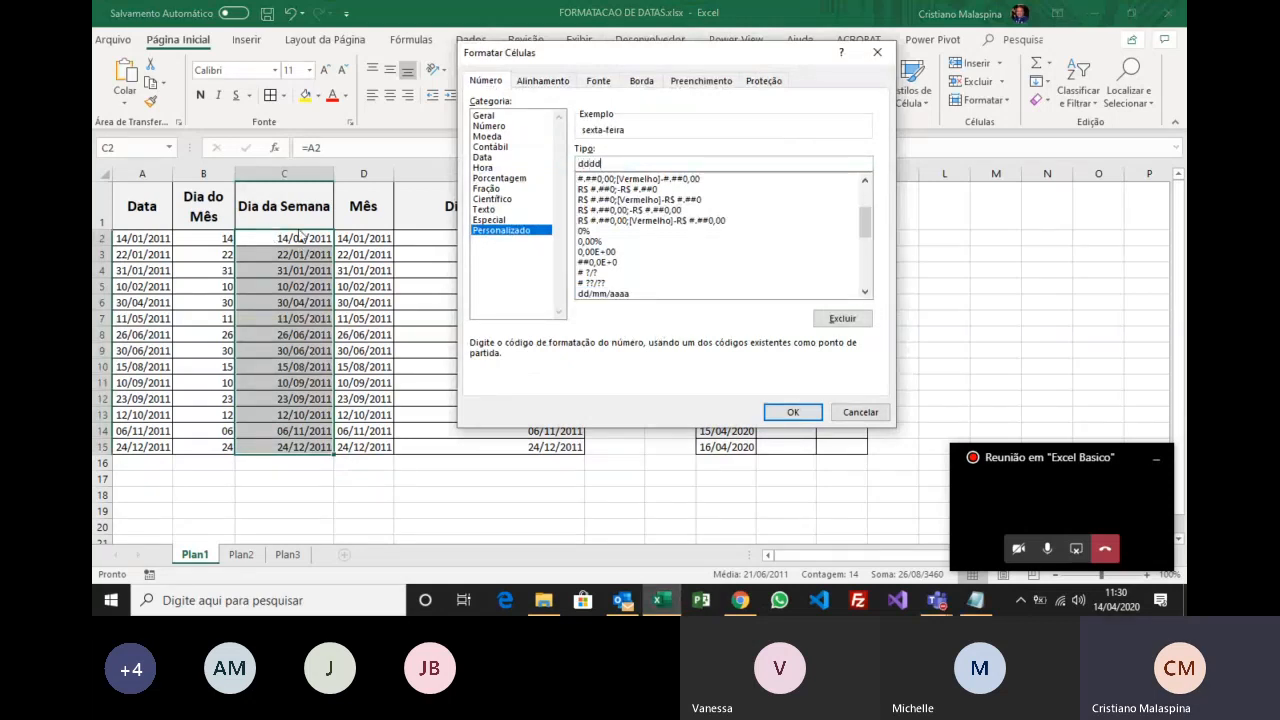
click(792, 412)
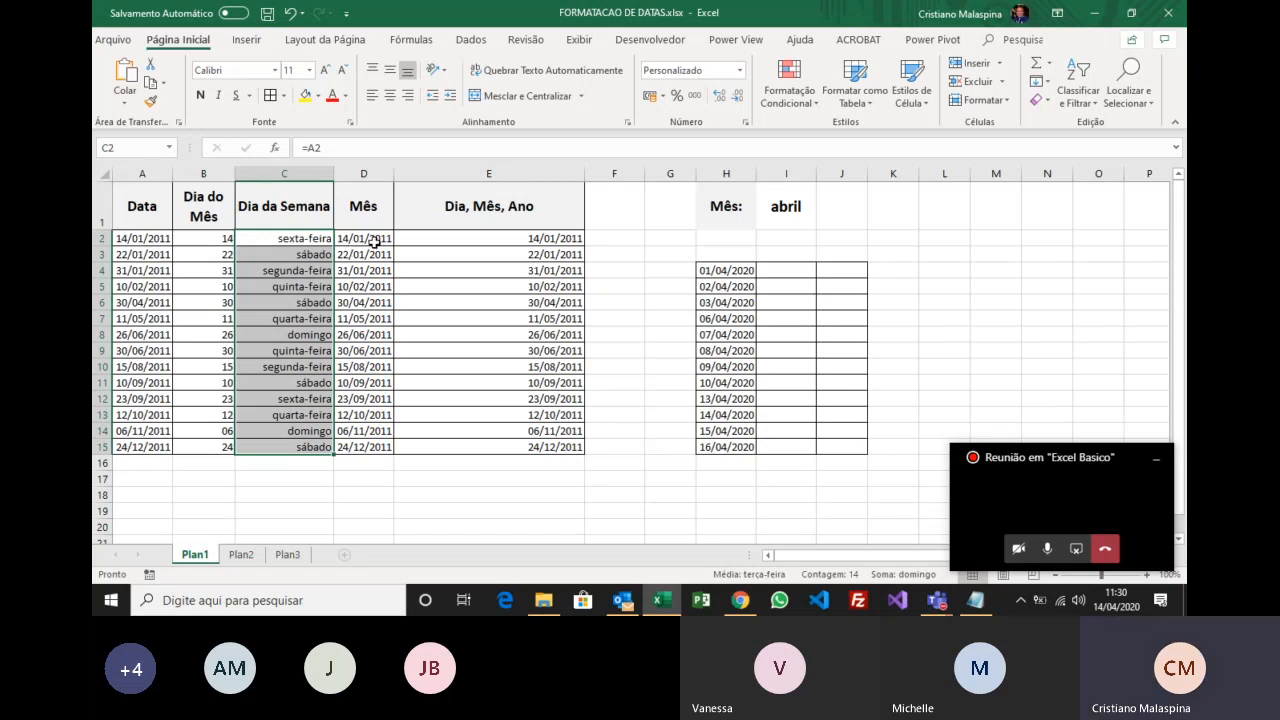
Apply the custom number format mmmm to the Mês dates in D2:D15, previewing the mm code before confirming.
drag(373, 241, 386, 446)
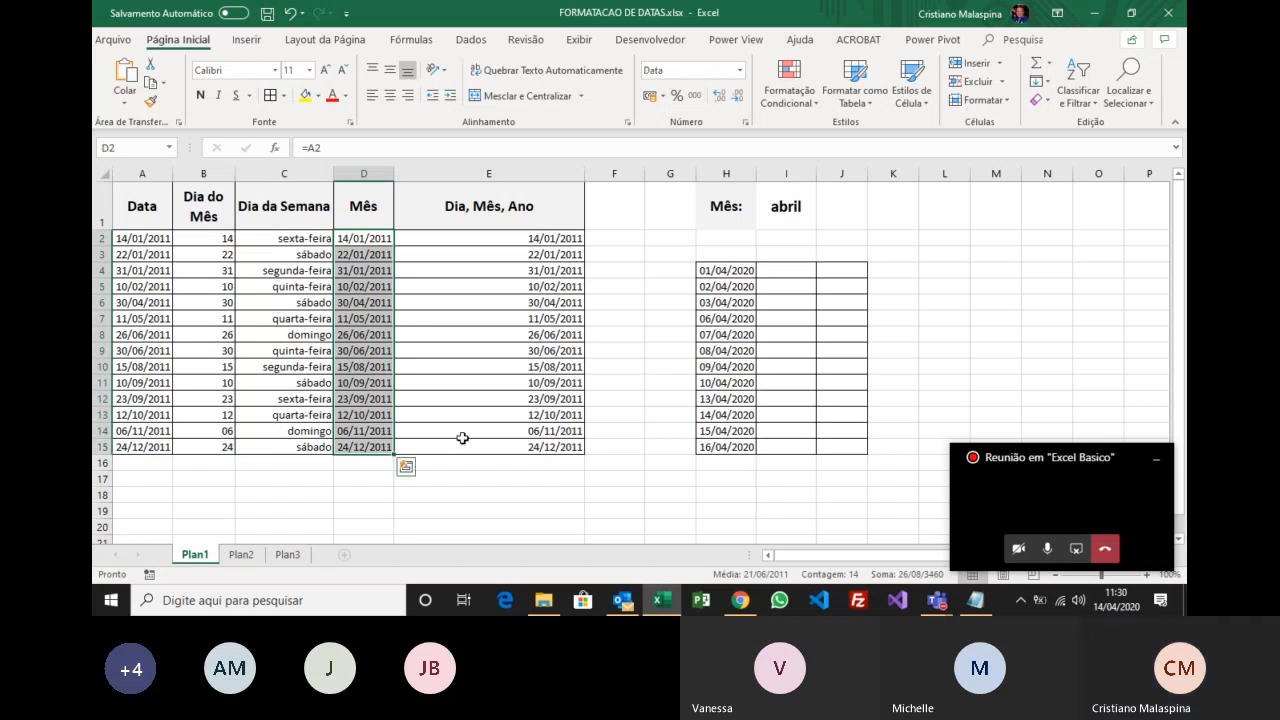
click(627, 122)
click(486, 80)
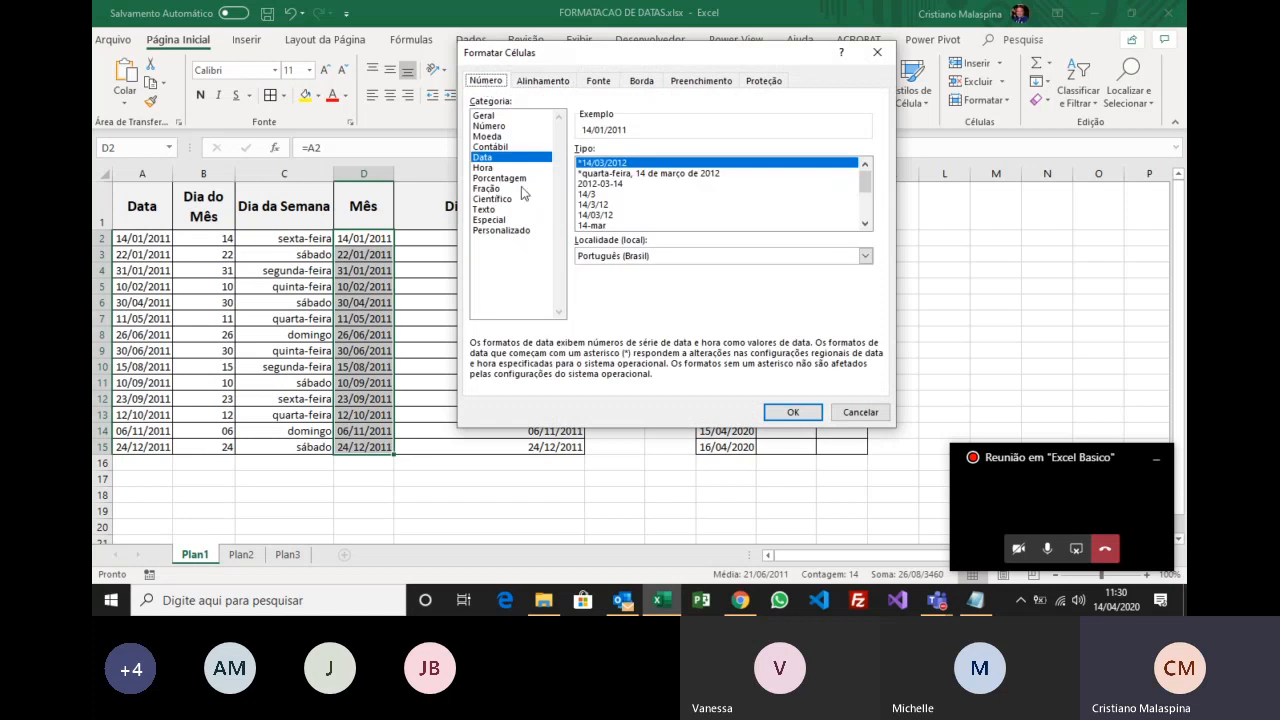
click(514, 232)
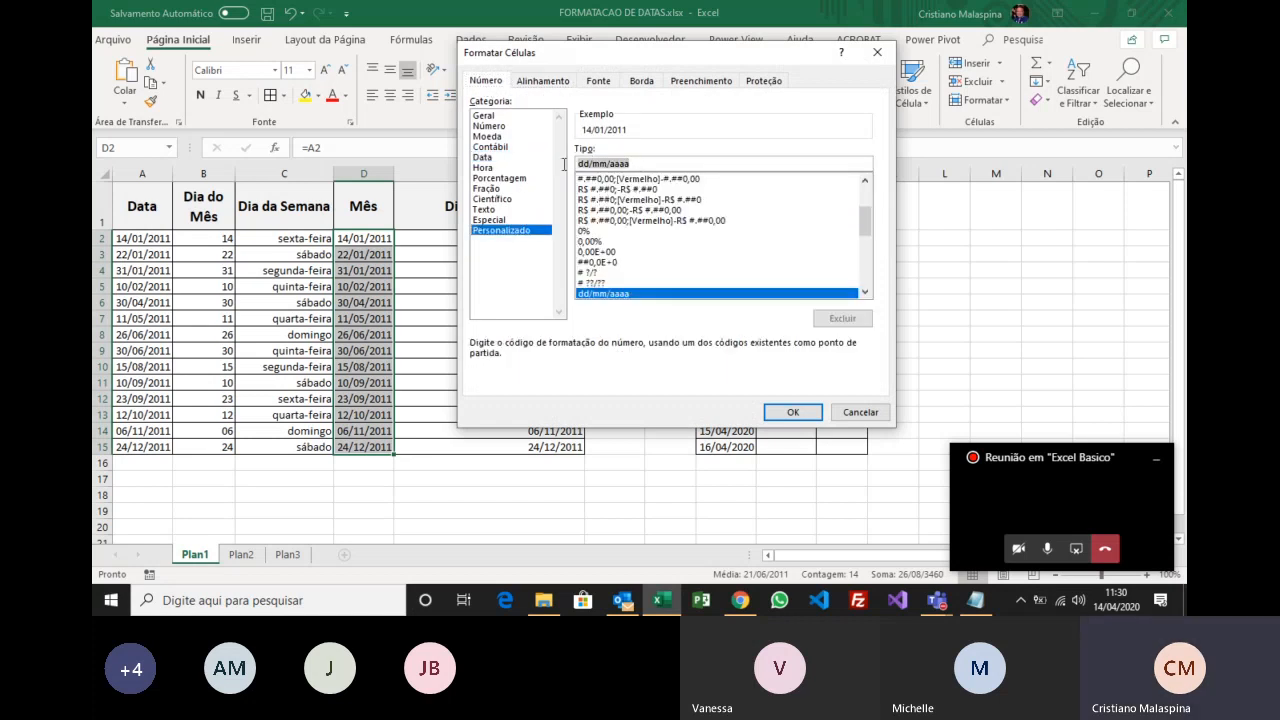
text(mmmm)
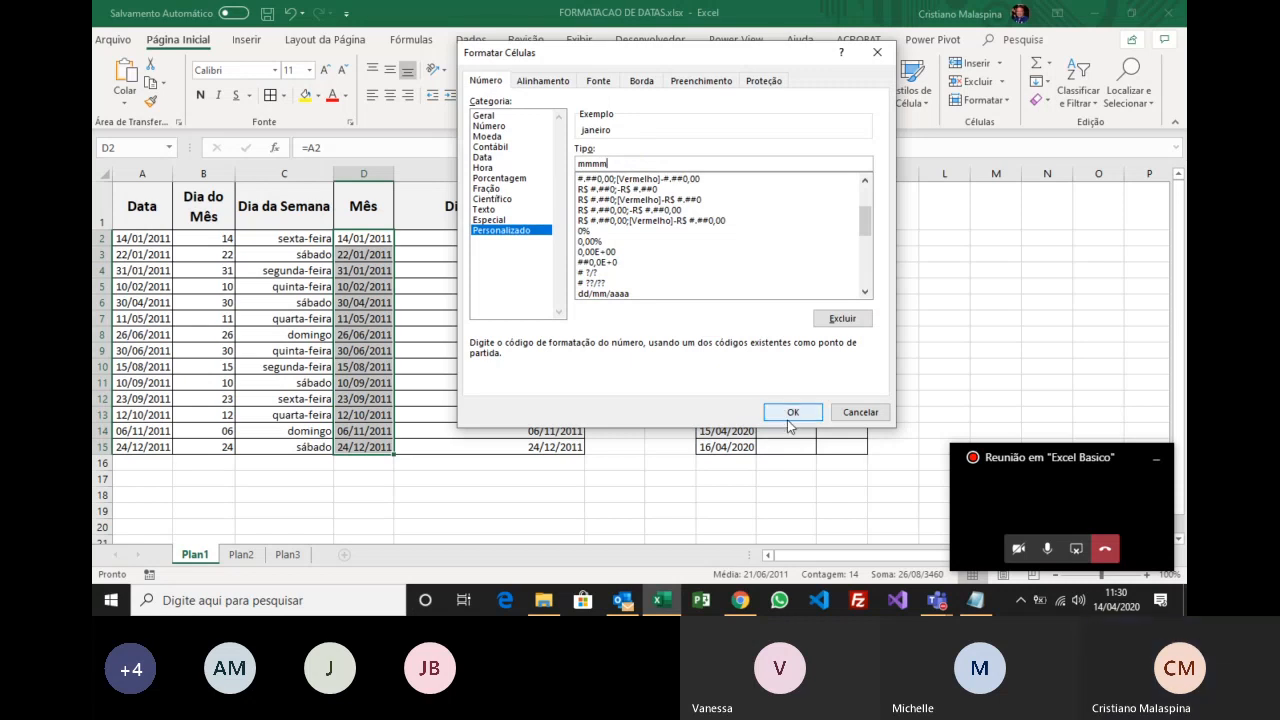
key(BackSpace)
key(BackSpace)
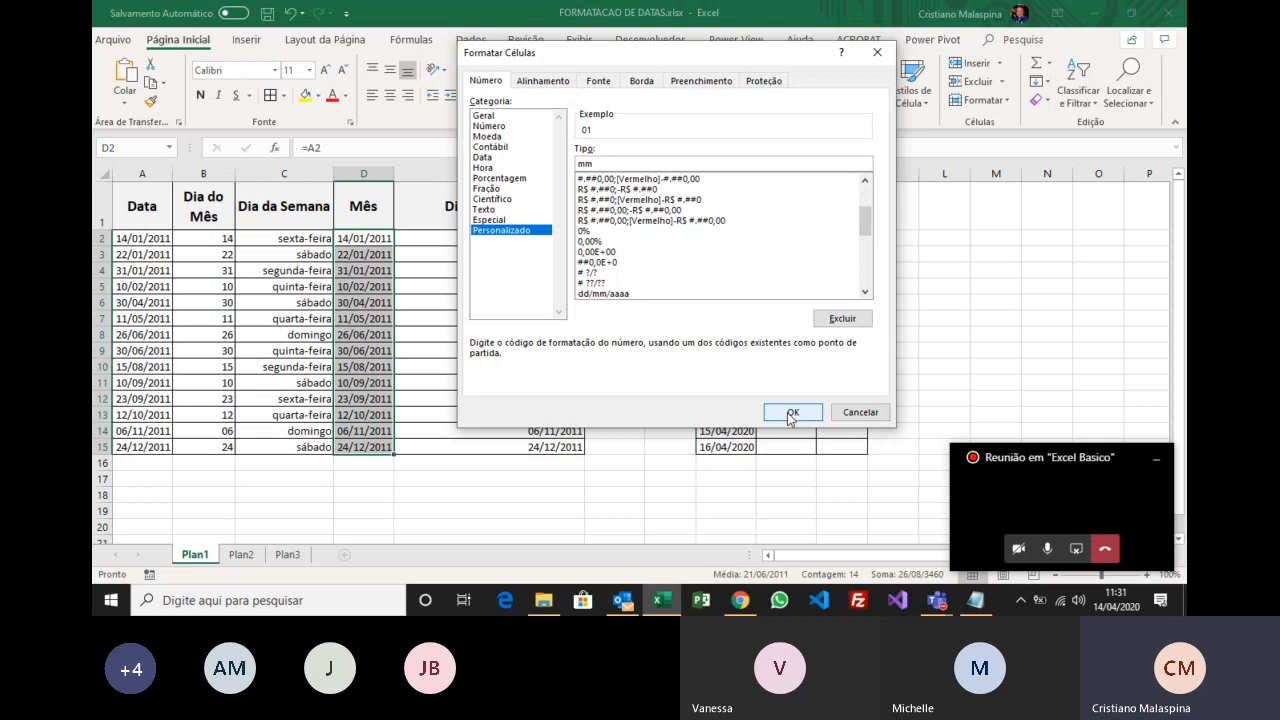
key(BackSpace)
text(mmmm)
click(790, 414)
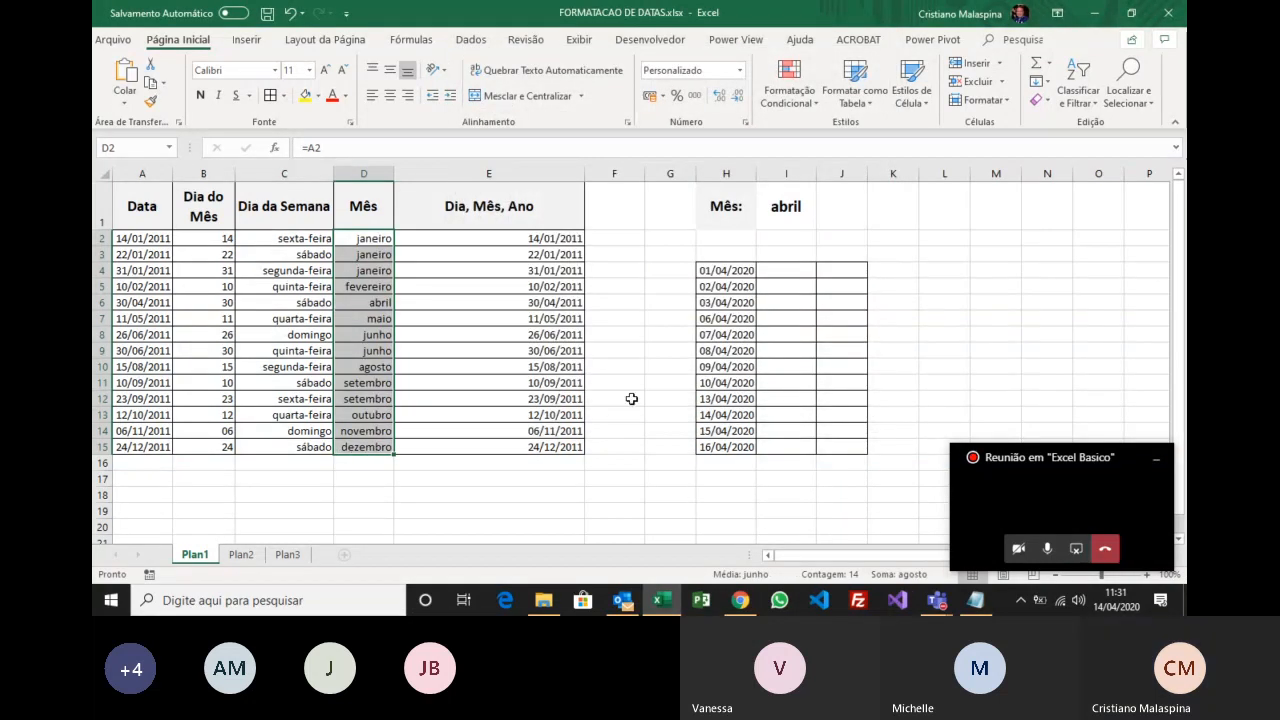
Try the date 14/04/20 in A2, check the day, weekday and month cells in row 2, and undo the entry.
mouse_move(360, 236)
mouse_down()
mouse_move(364, 383)
mouse_move(343, 240)
mouse_up()
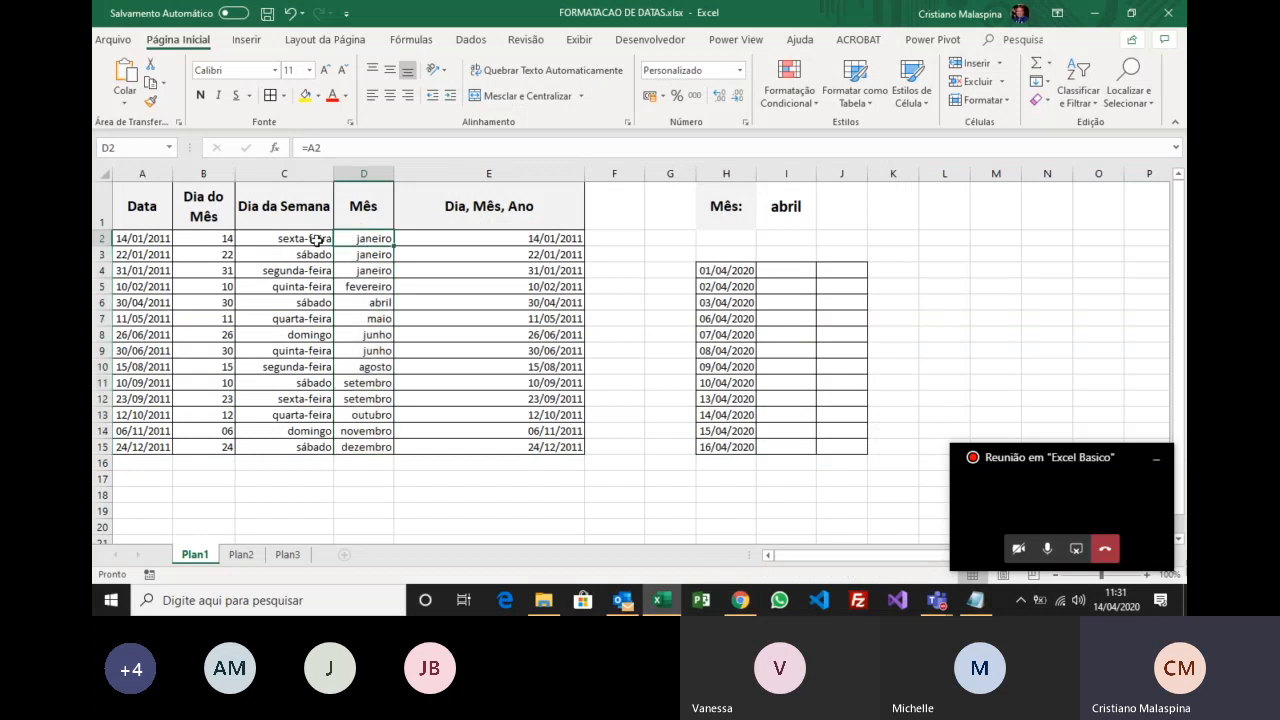
click(172, 240)
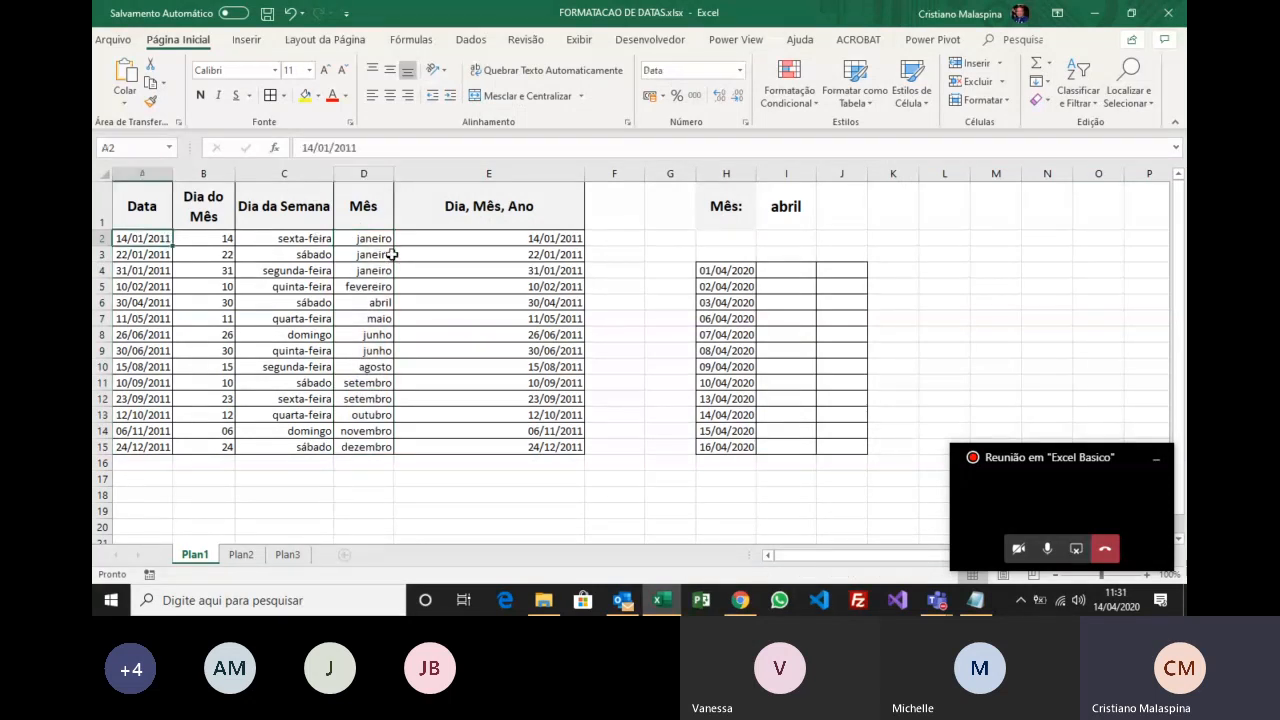
text(14/04/20)
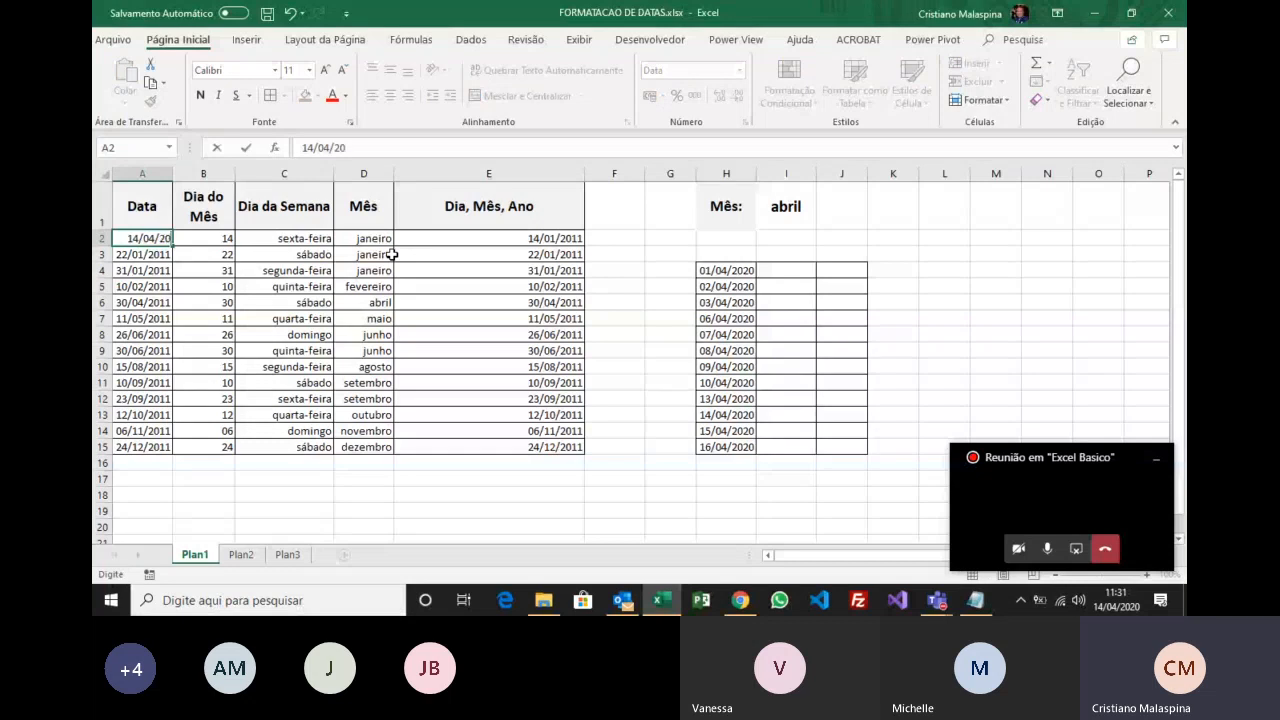
key(Return)
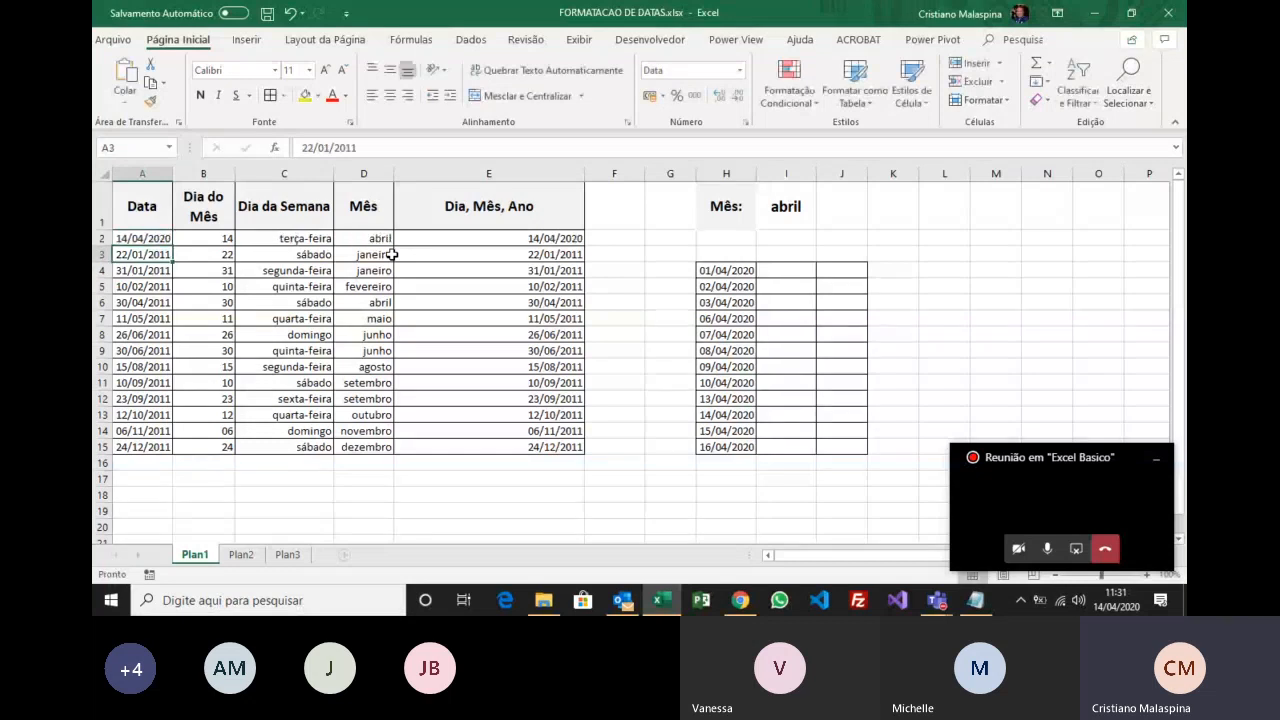
click(215, 240)
click(279, 241)
click(367, 239)
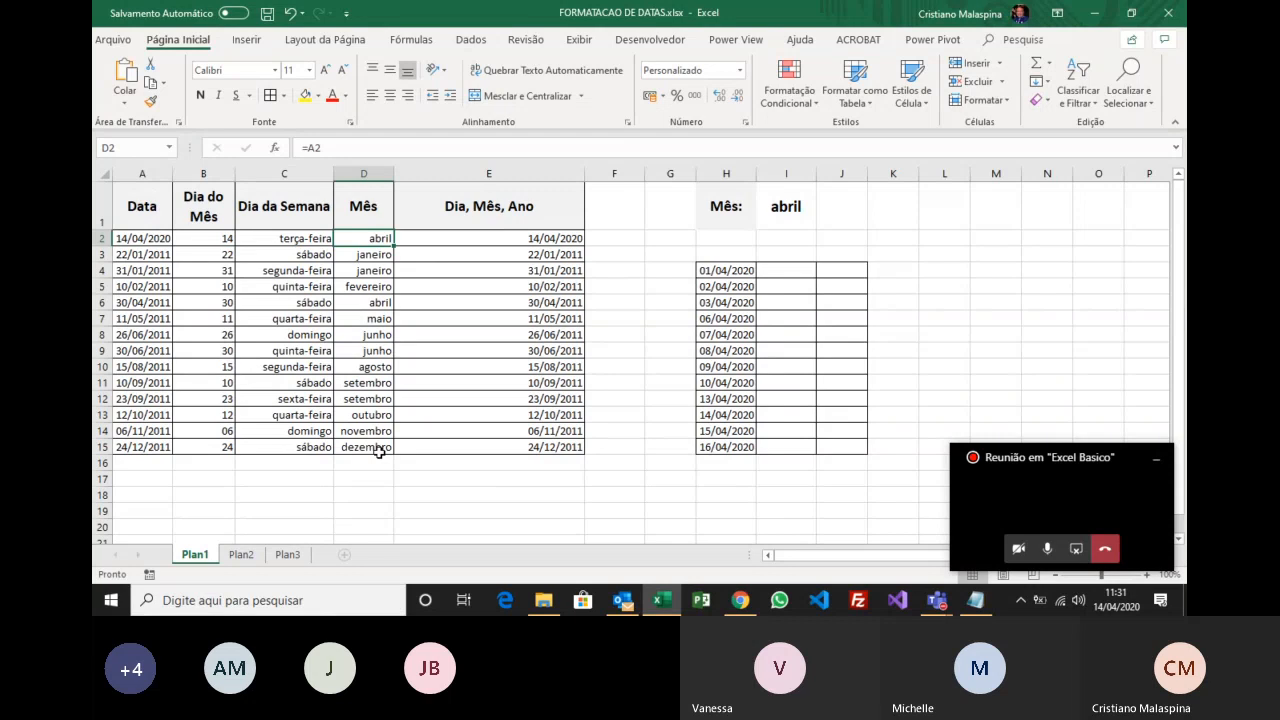
key(ctrl+z)
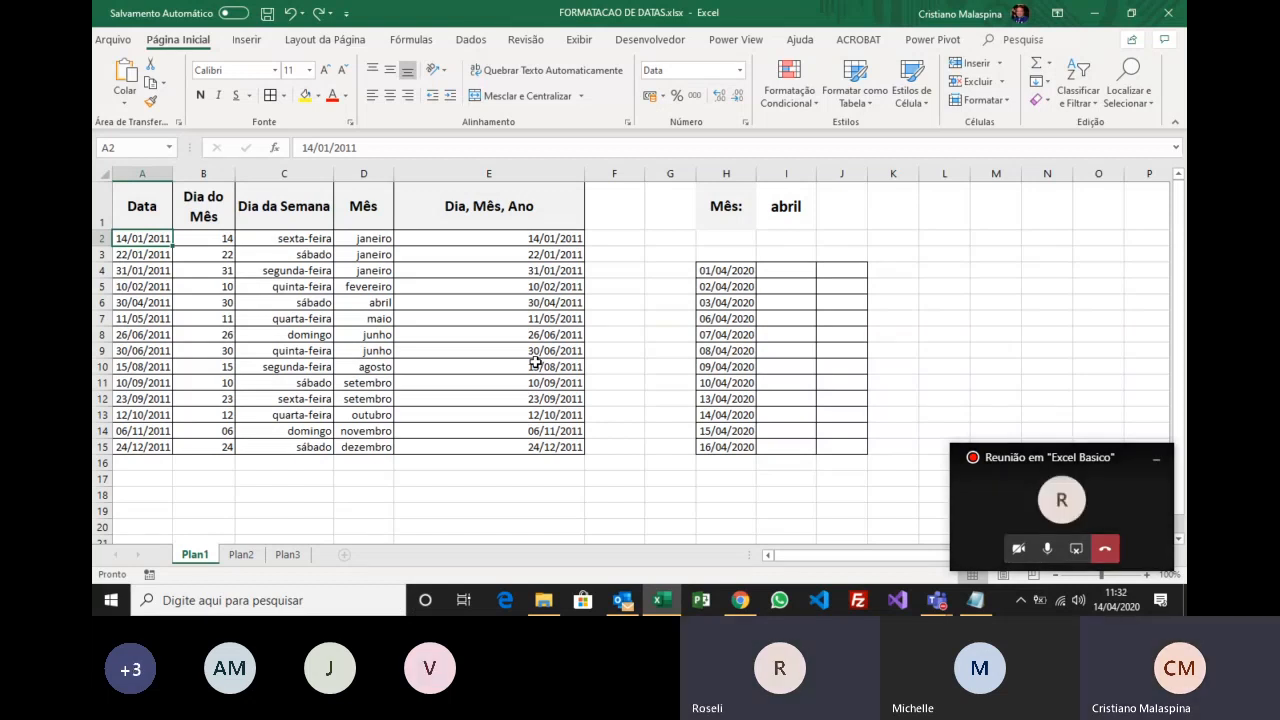
Review the built-in date types for E2:E15, open its custom format code for replacement, and uncover the column behind the dialog.
click(480, 243)
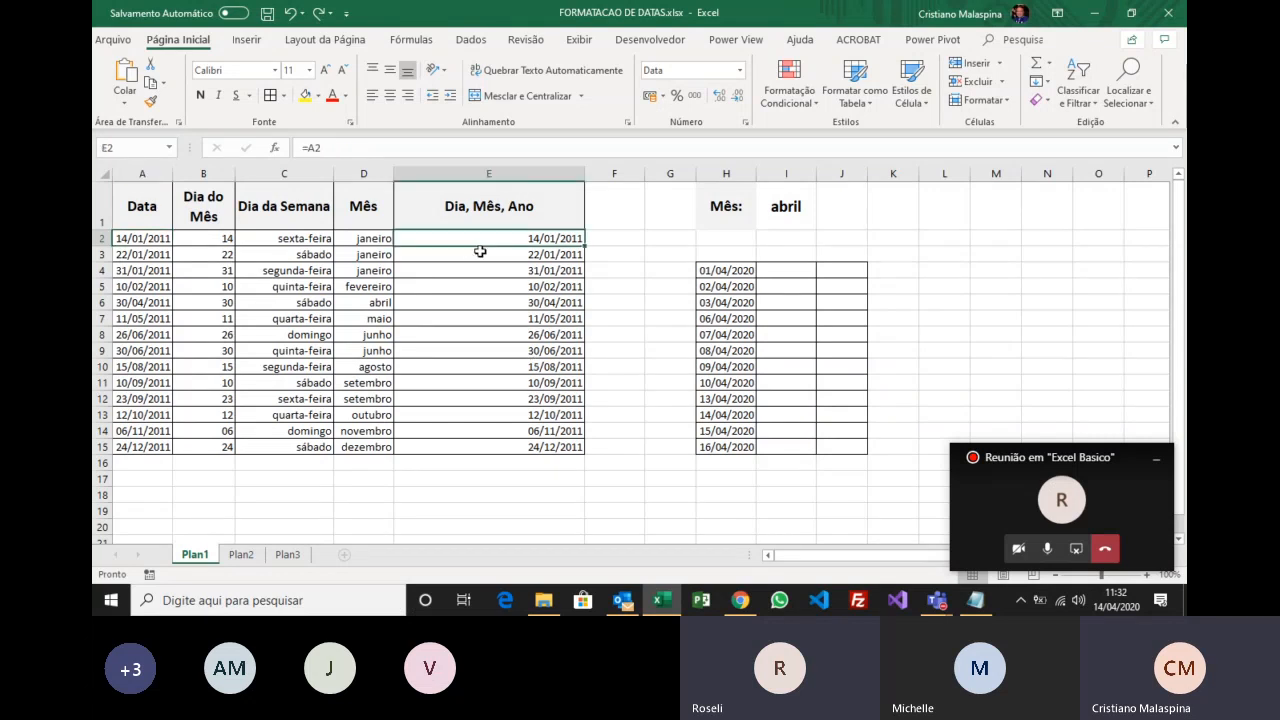
drag(480, 252, 586, 443)
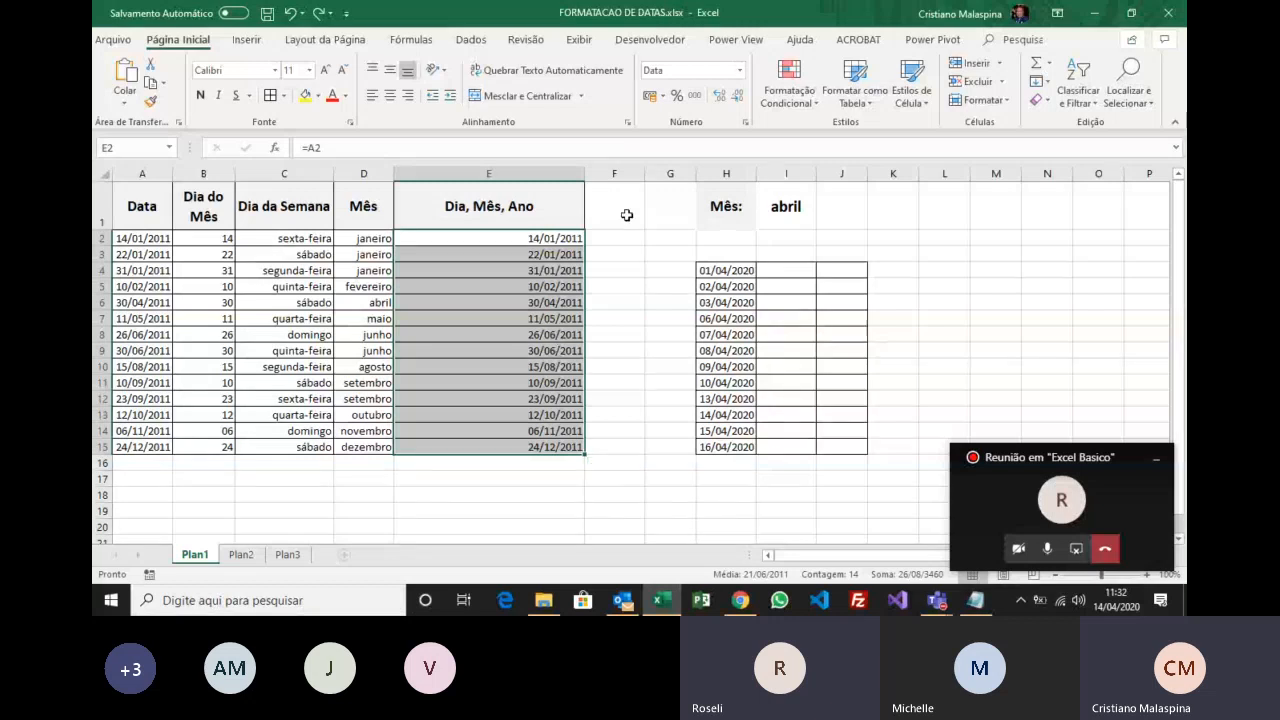
click(628, 122)
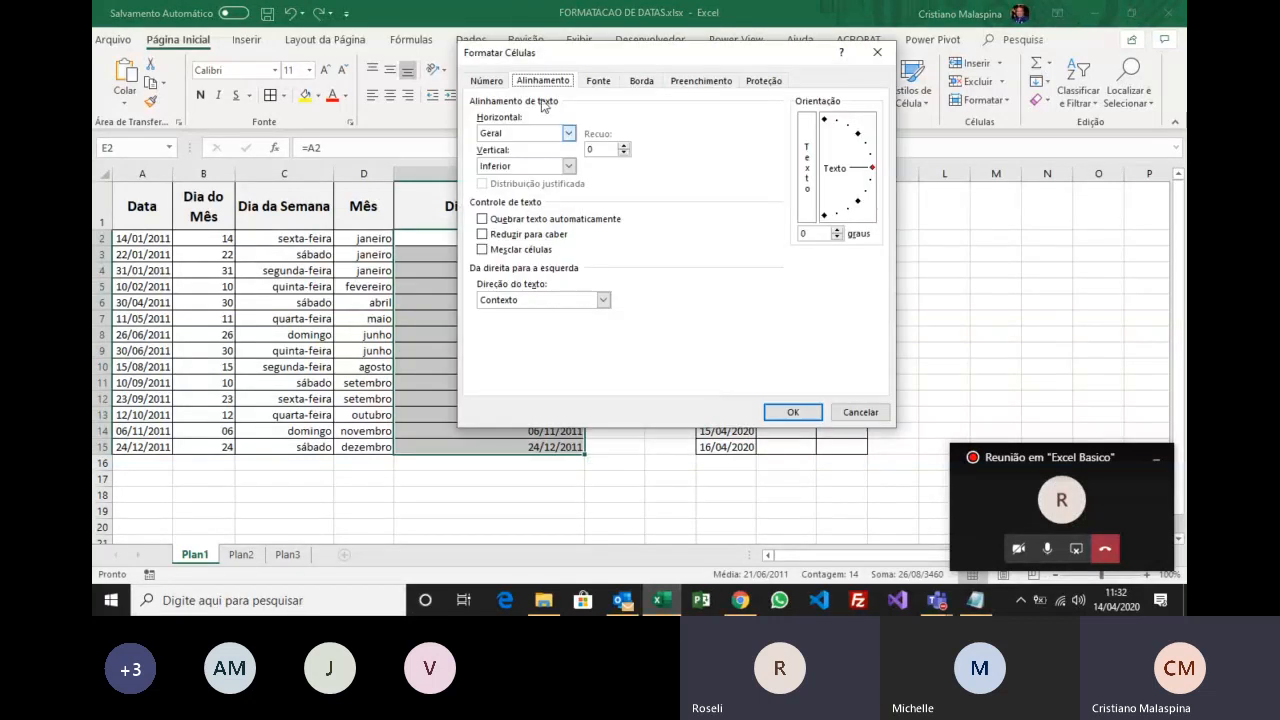
click(487, 81)
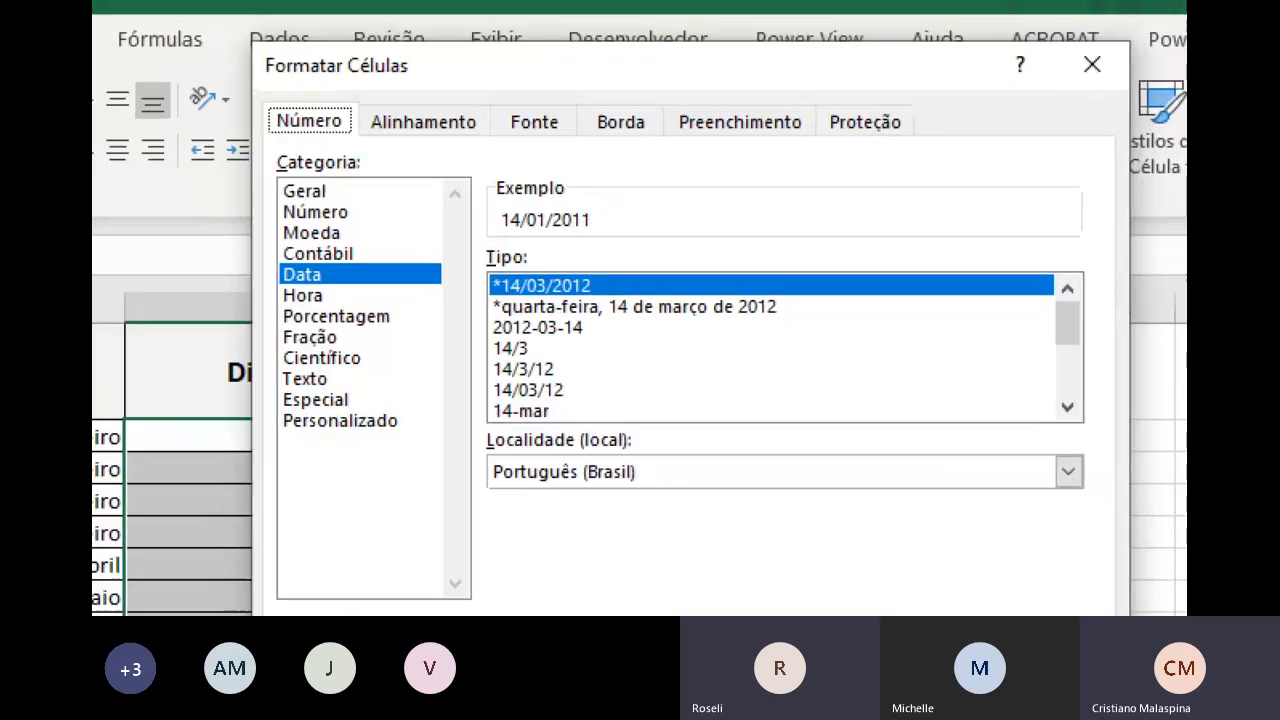
drag(576, 167, 628, 177)
drag(592, 313, 788, 318)
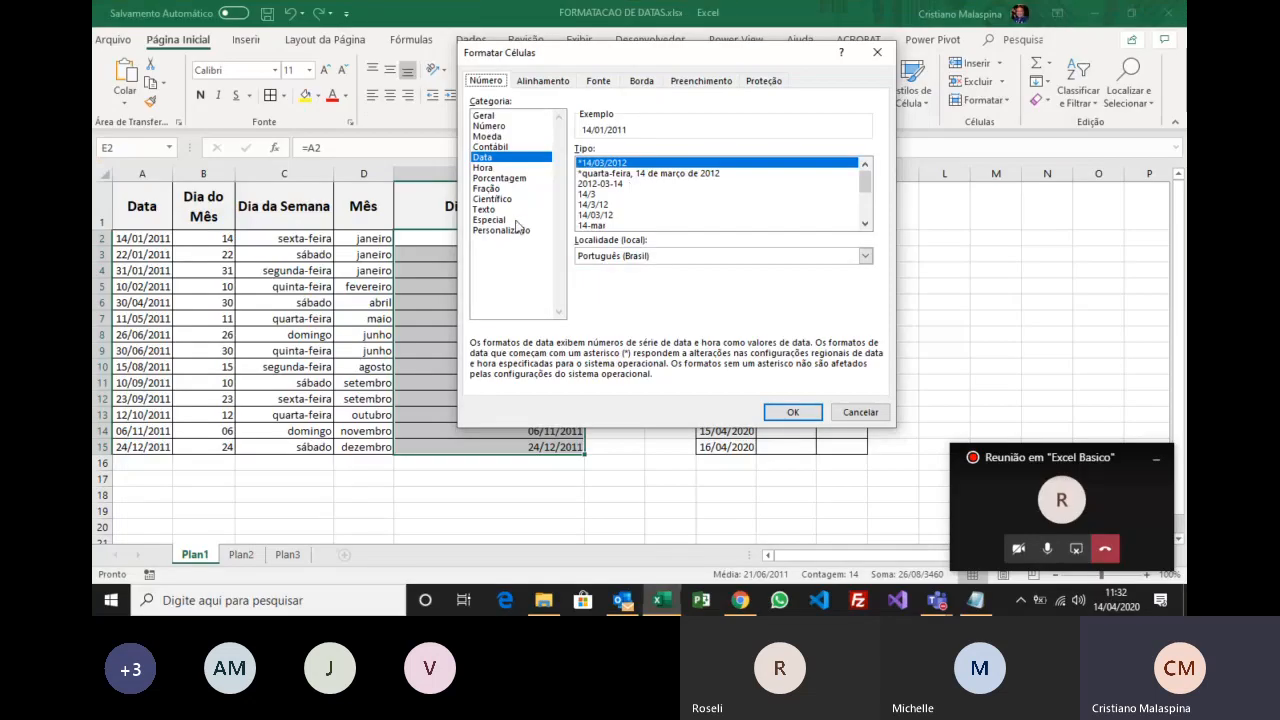
click(362, 421)
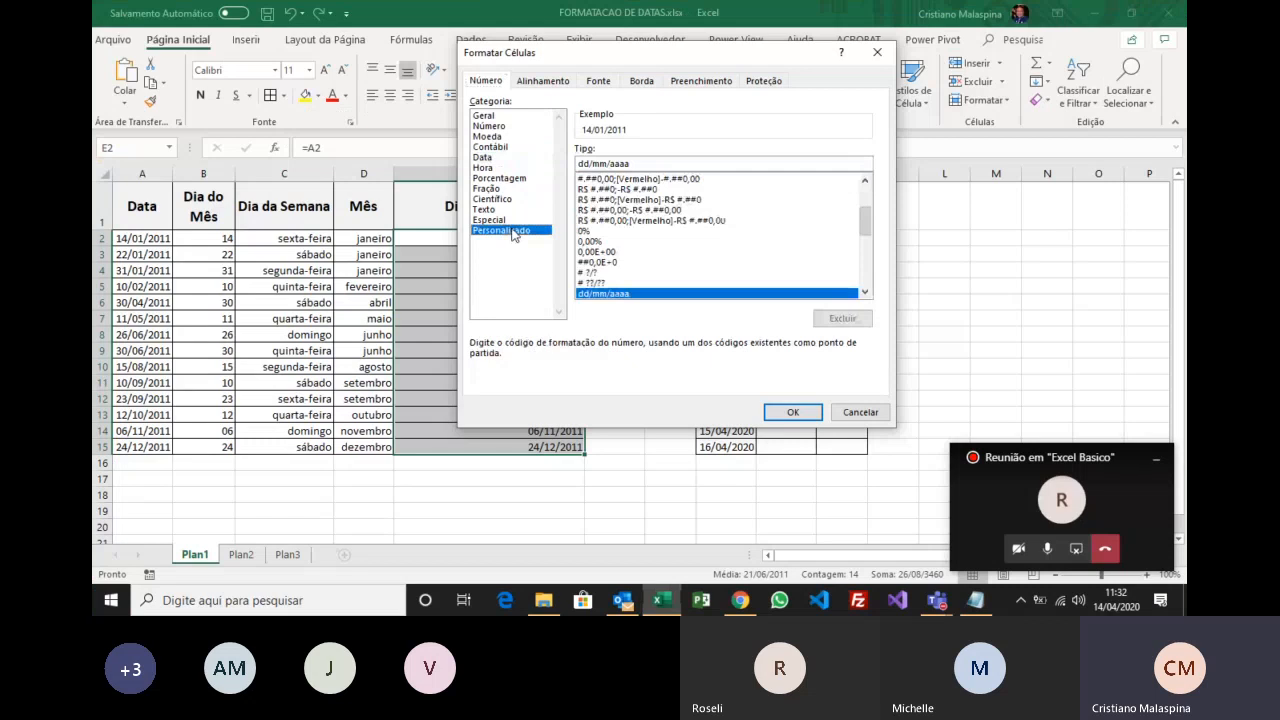
double_click(610, 163)
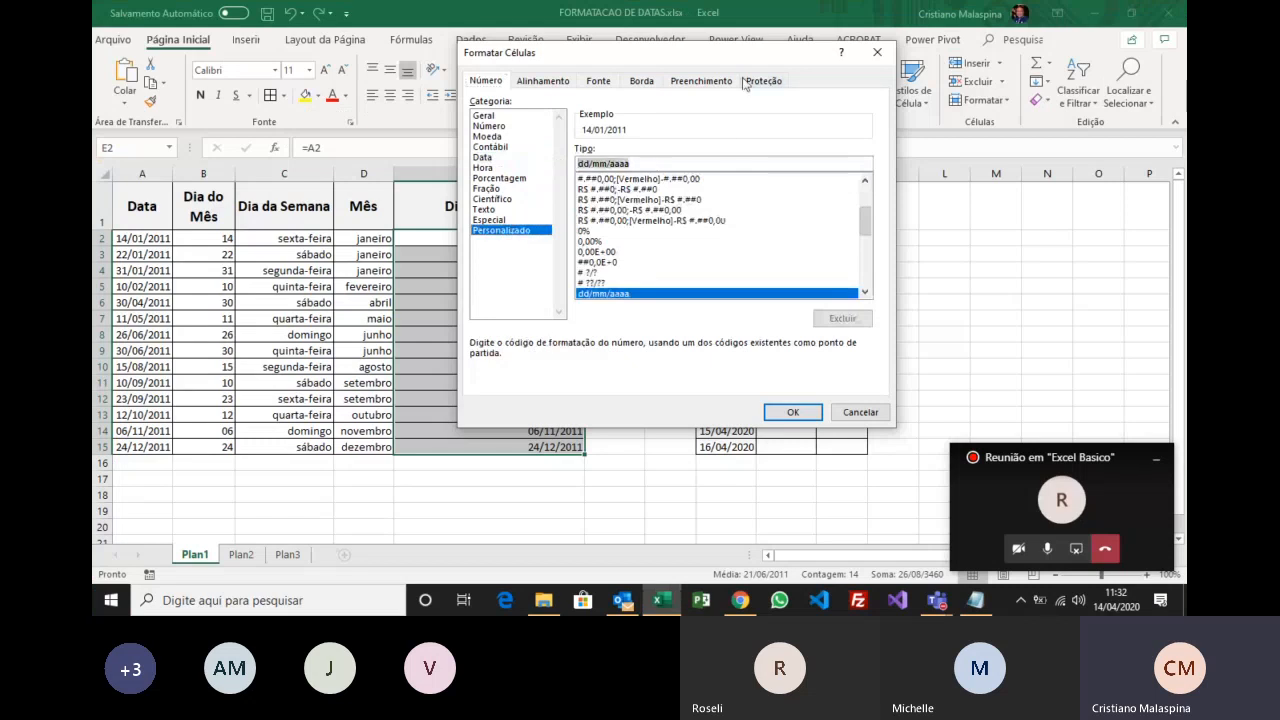
drag(730, 57, 895, 93)
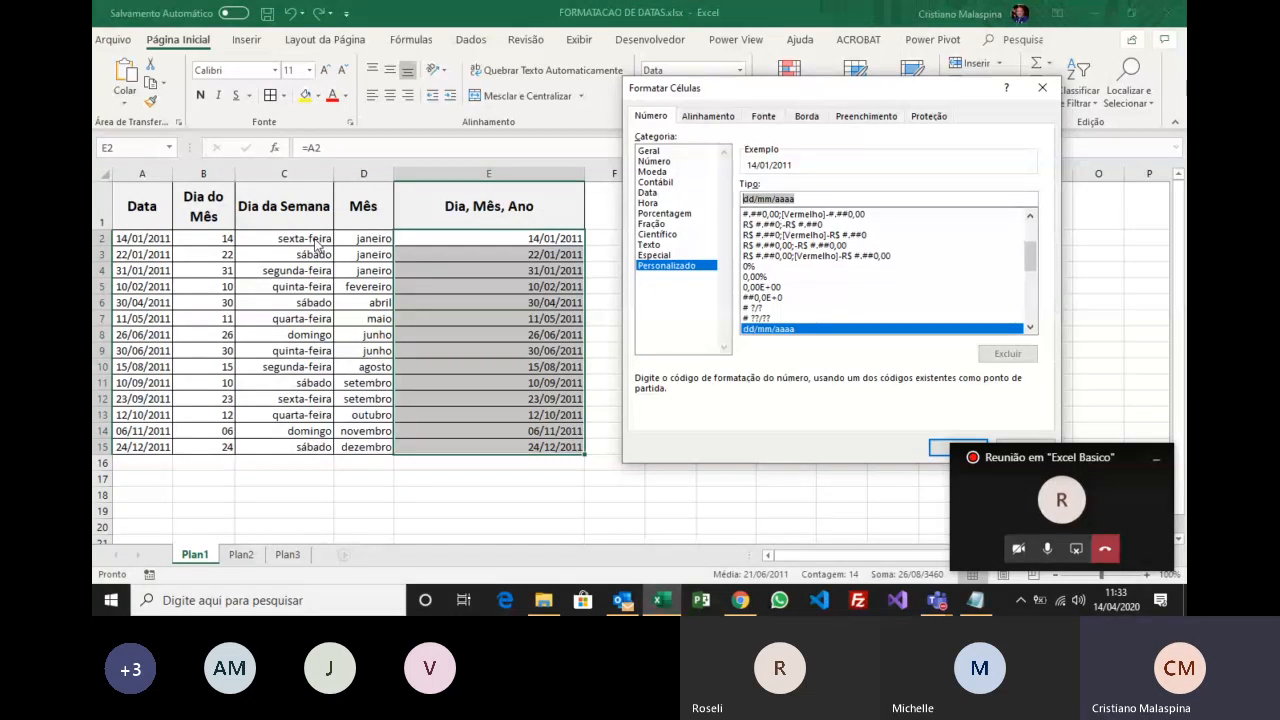
Apply the custom number format dddd, dd "de" mmmm "de" aaaa to the Dia, Mês, Ano dates in E2:E15.
text(dddd)
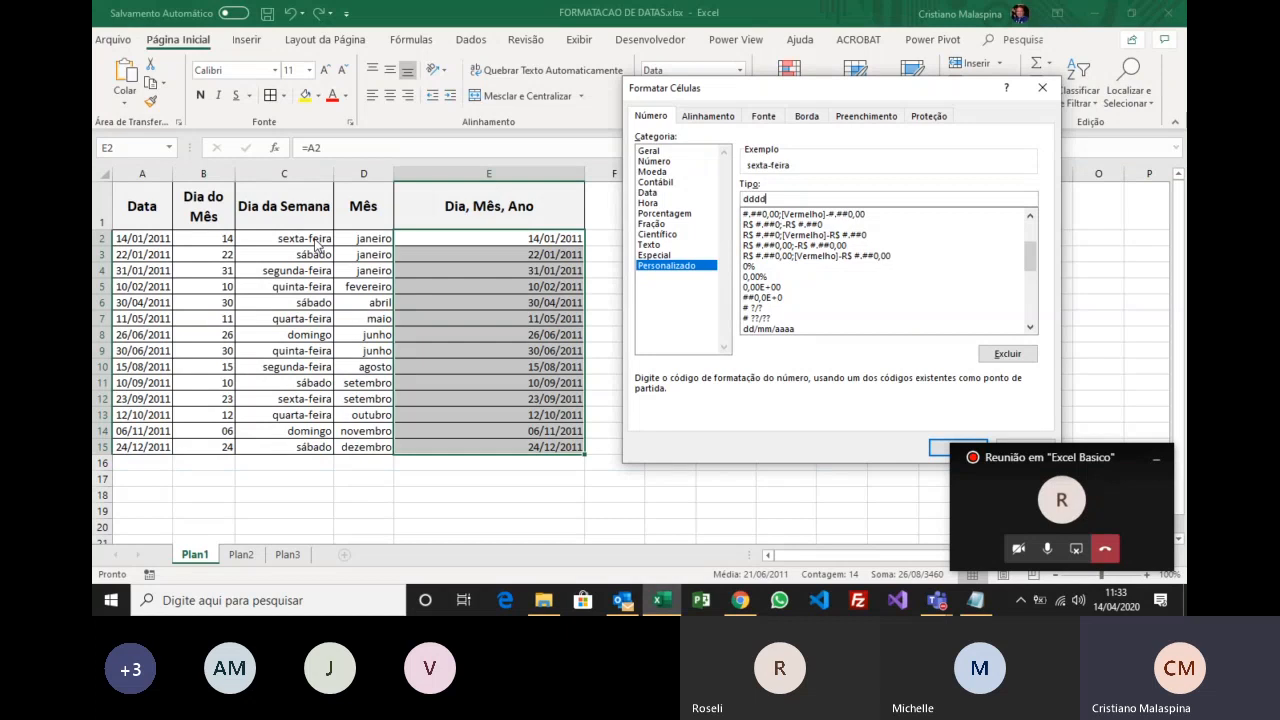
text(,)
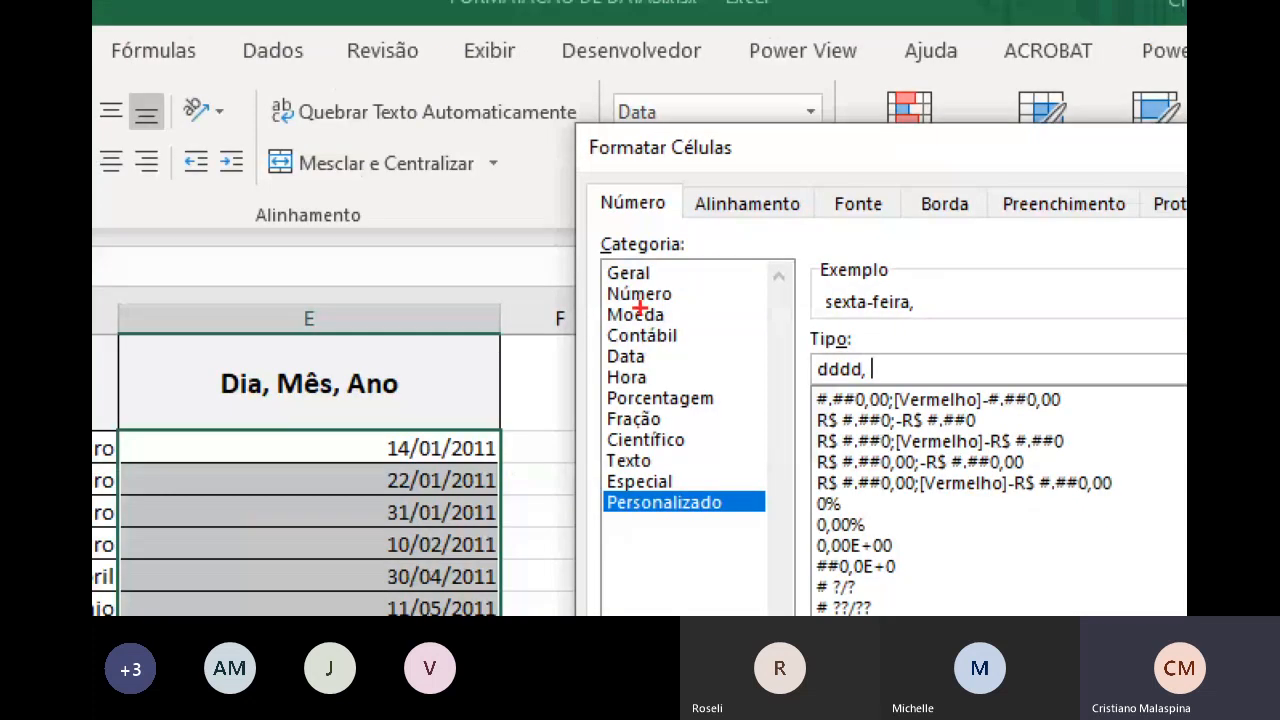
drag(808, 257, 938, 334)
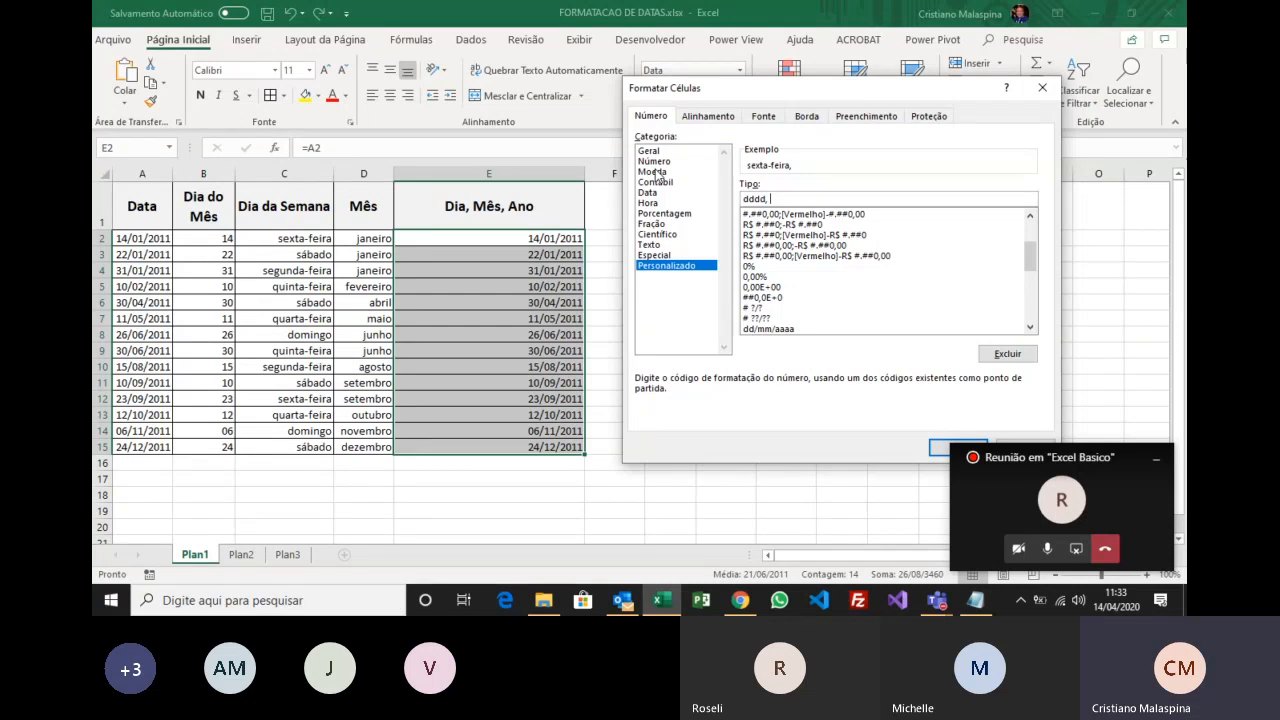
text(dd)
text("de")
text(mmmm)
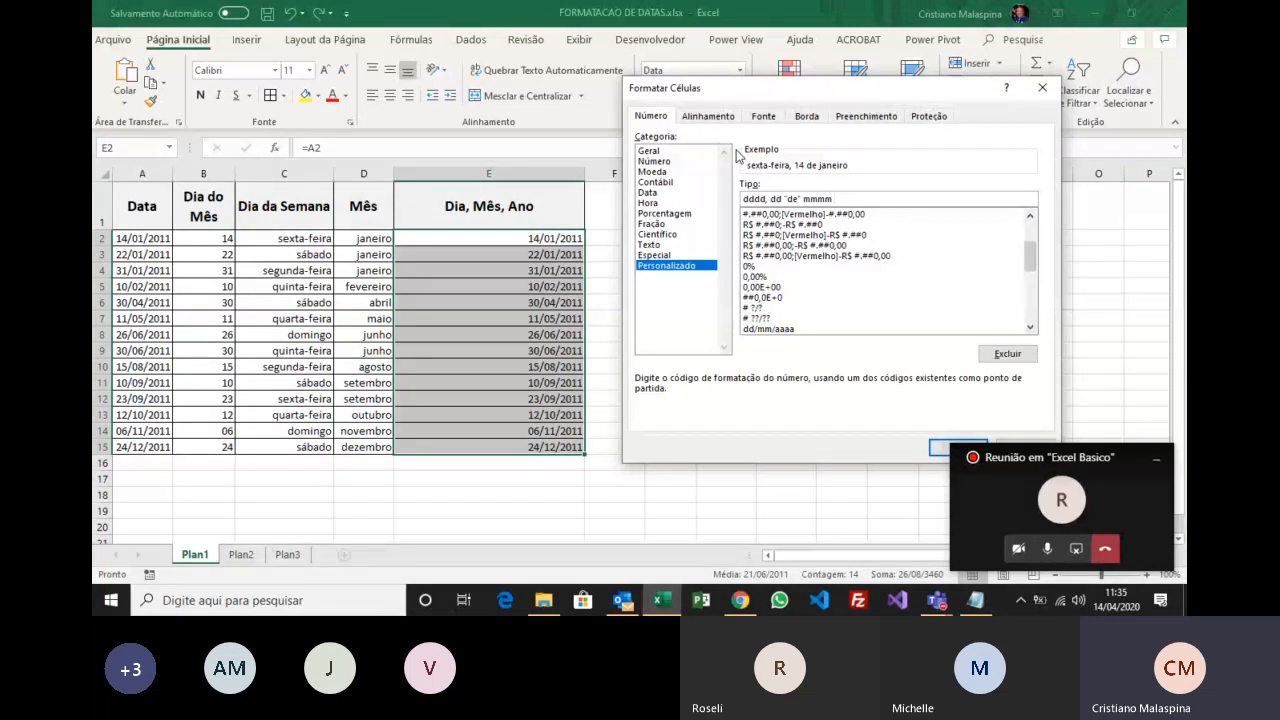
text("de")
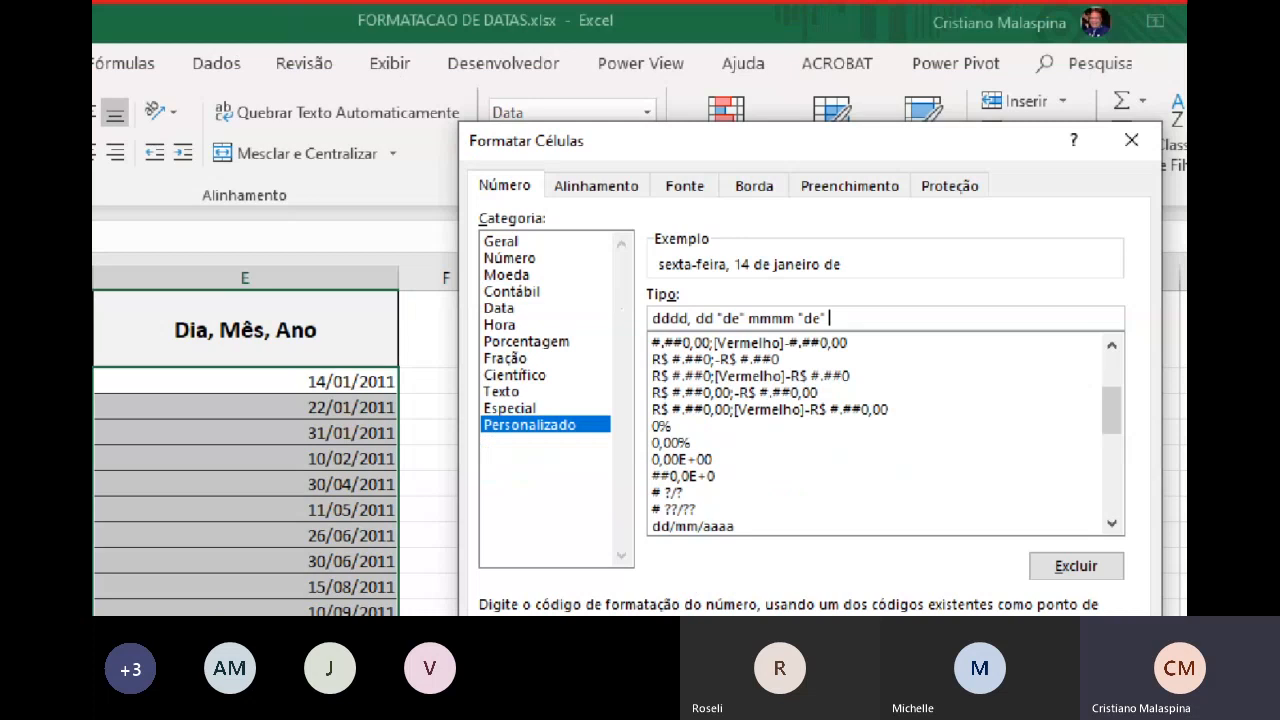
text(a)
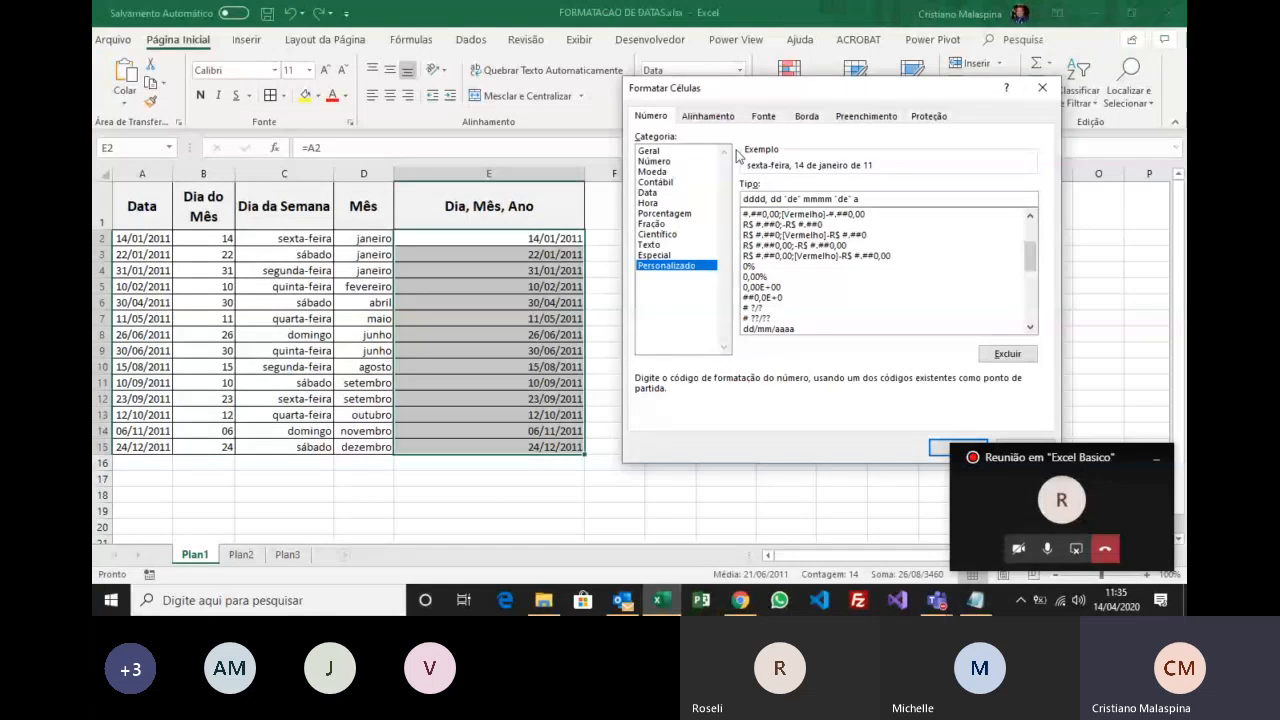
text(a)
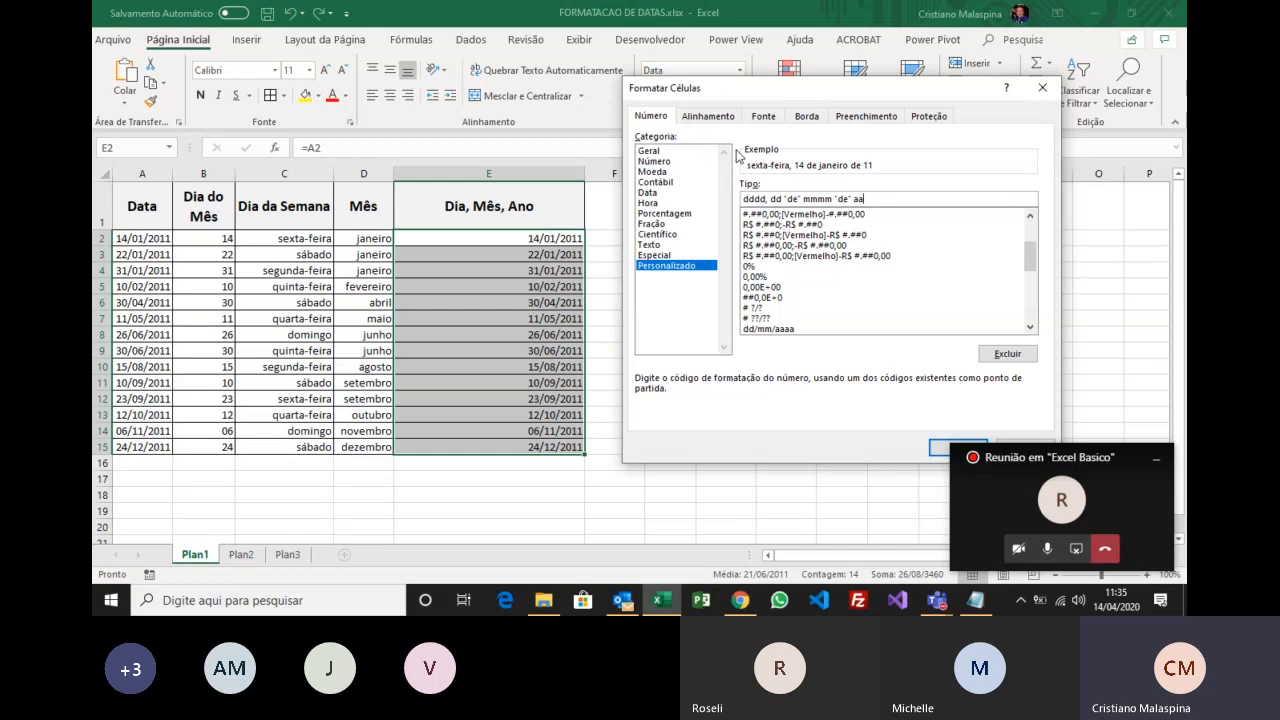
text(aa)
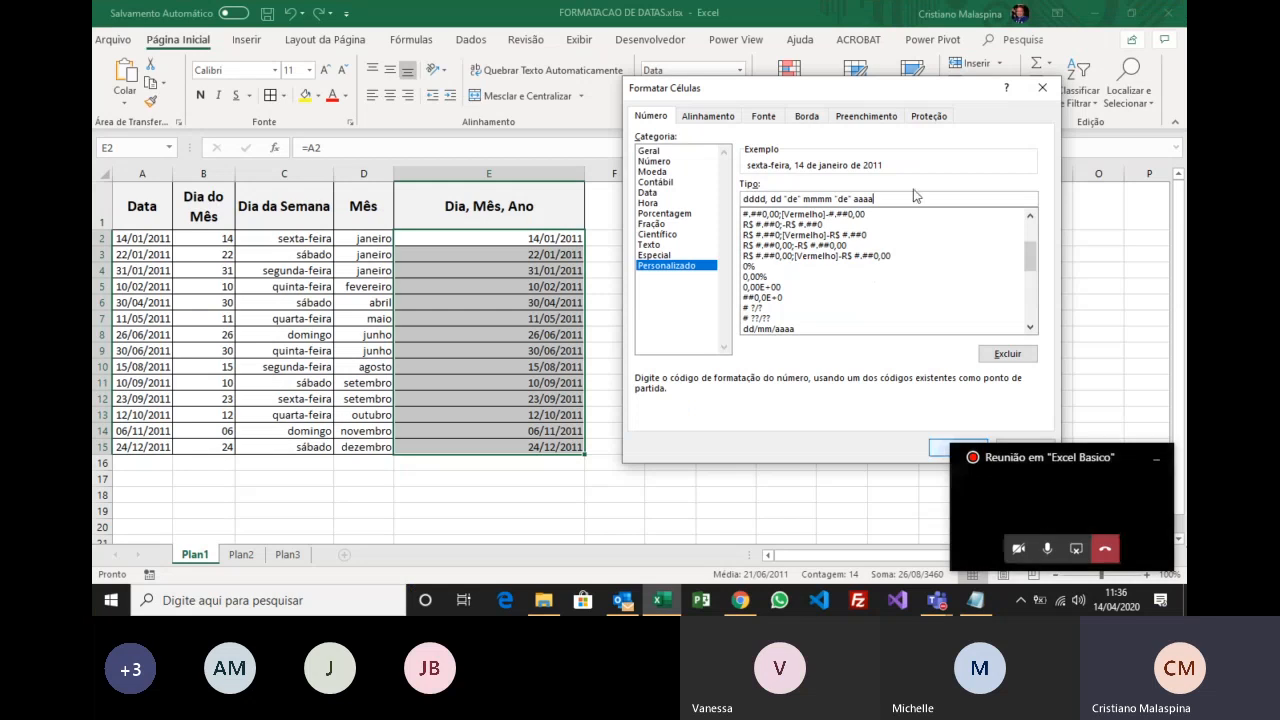
drag(895, 94, 768, 102)
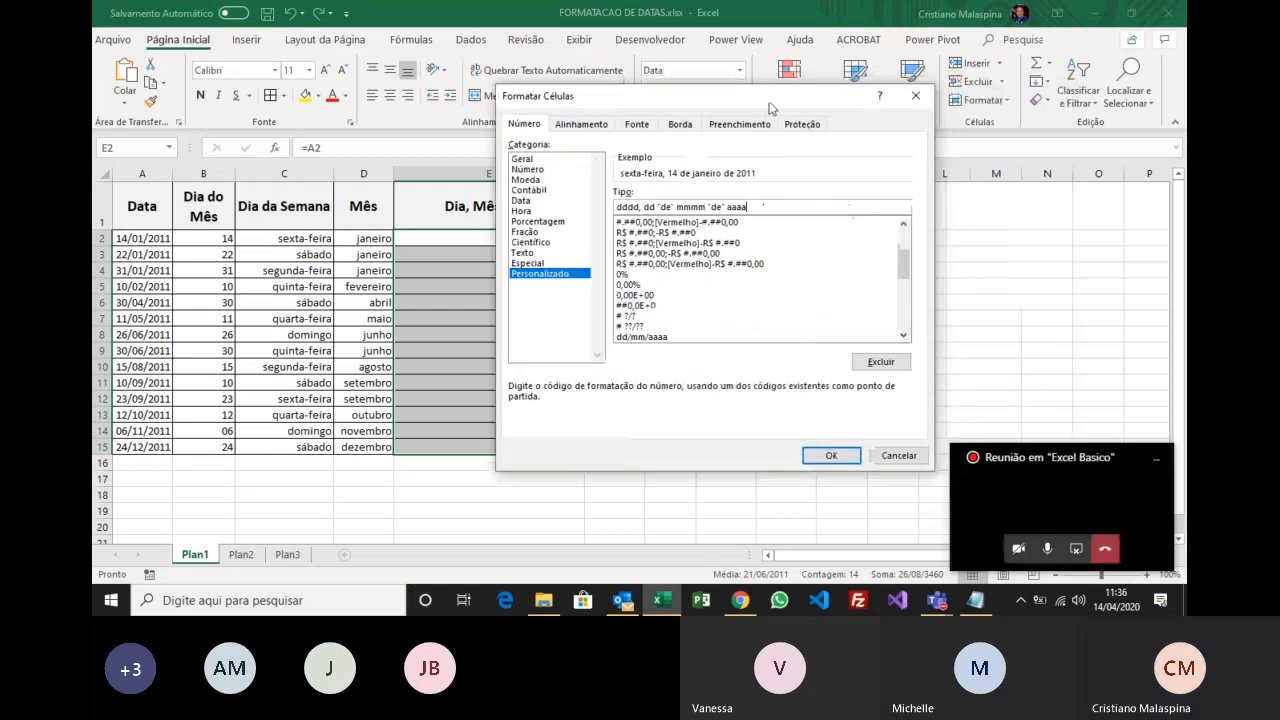
click(840, 459)
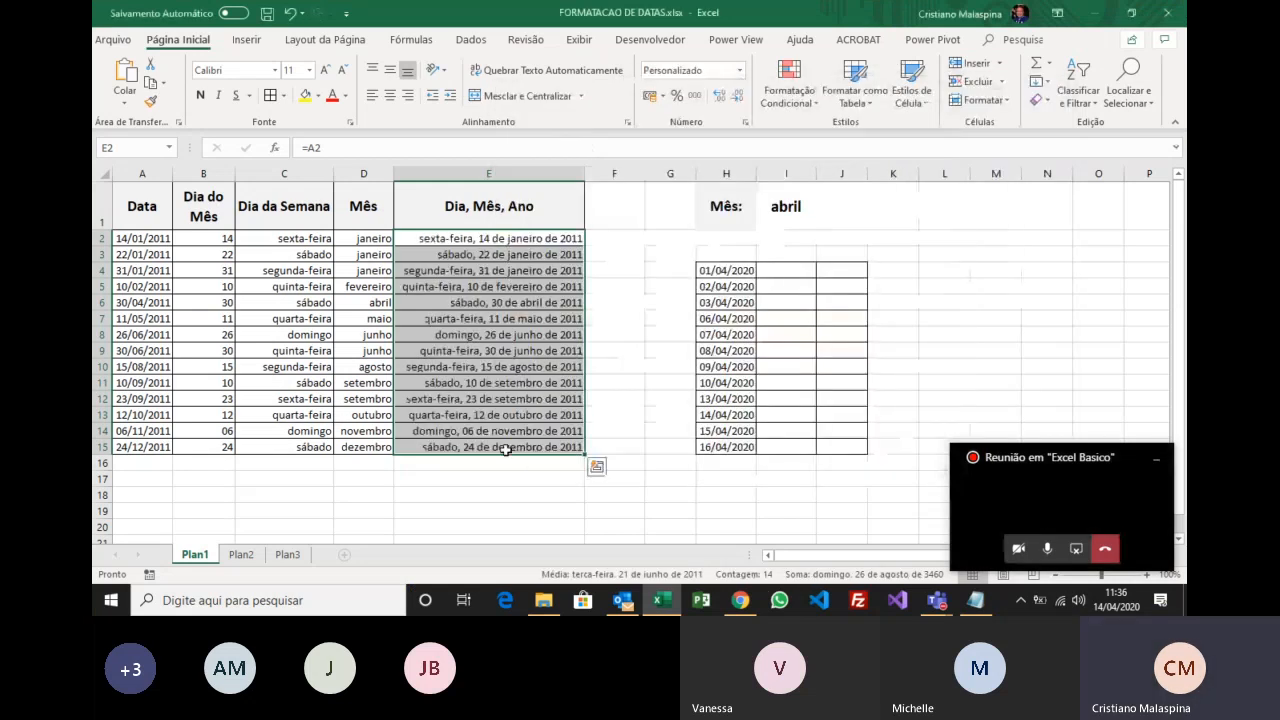
Try the date 14/04/2020 in A2, check the derived date cells across row 2, and undo the entry.
click(149, 242)
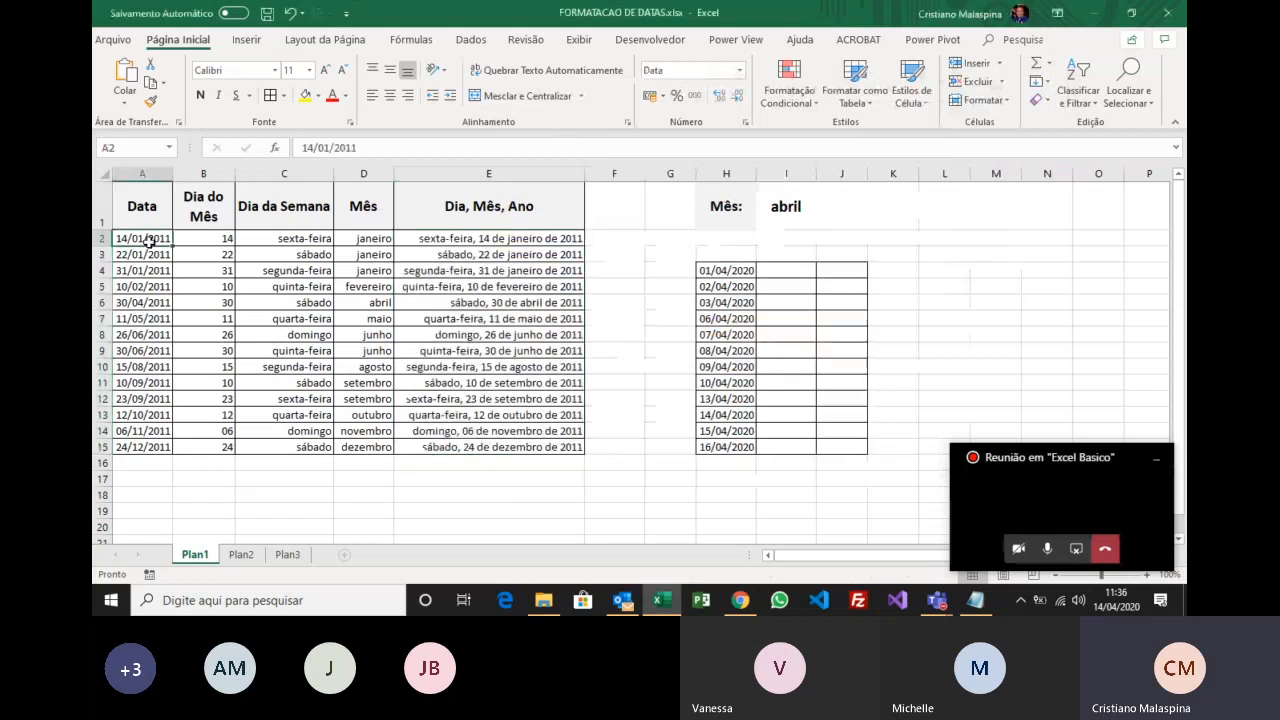
text(14/04)
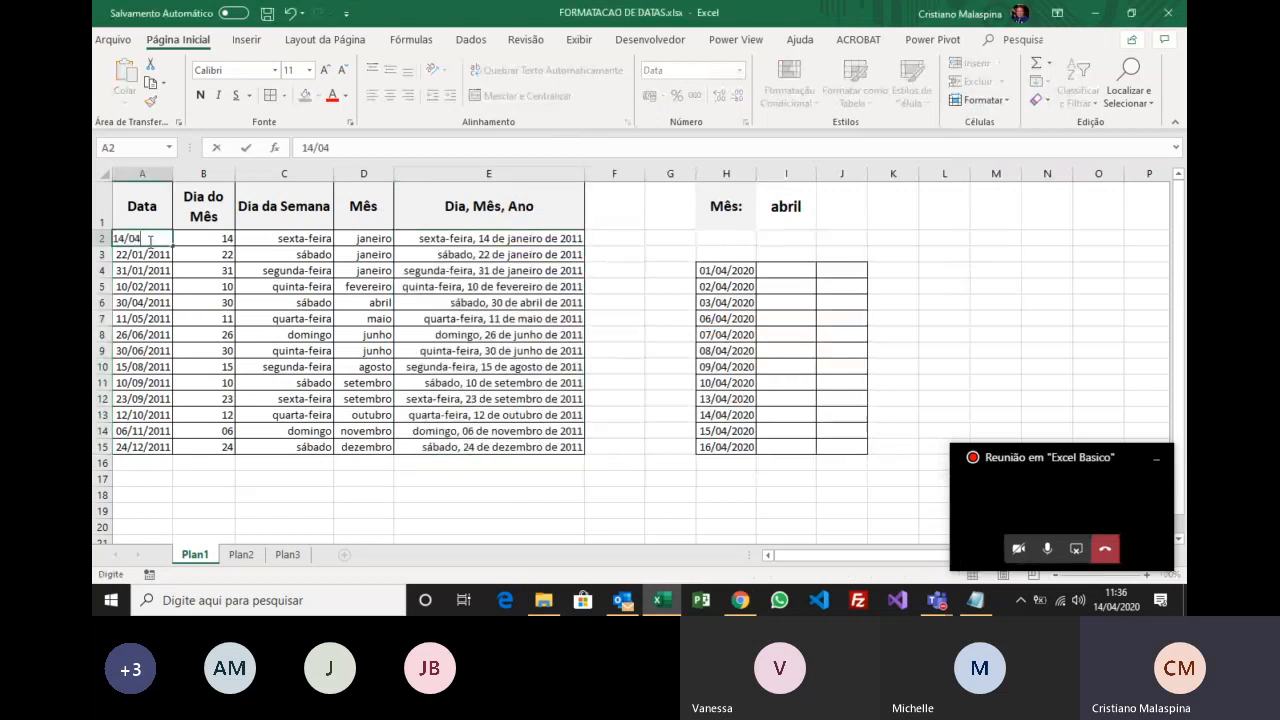
text(/2020)
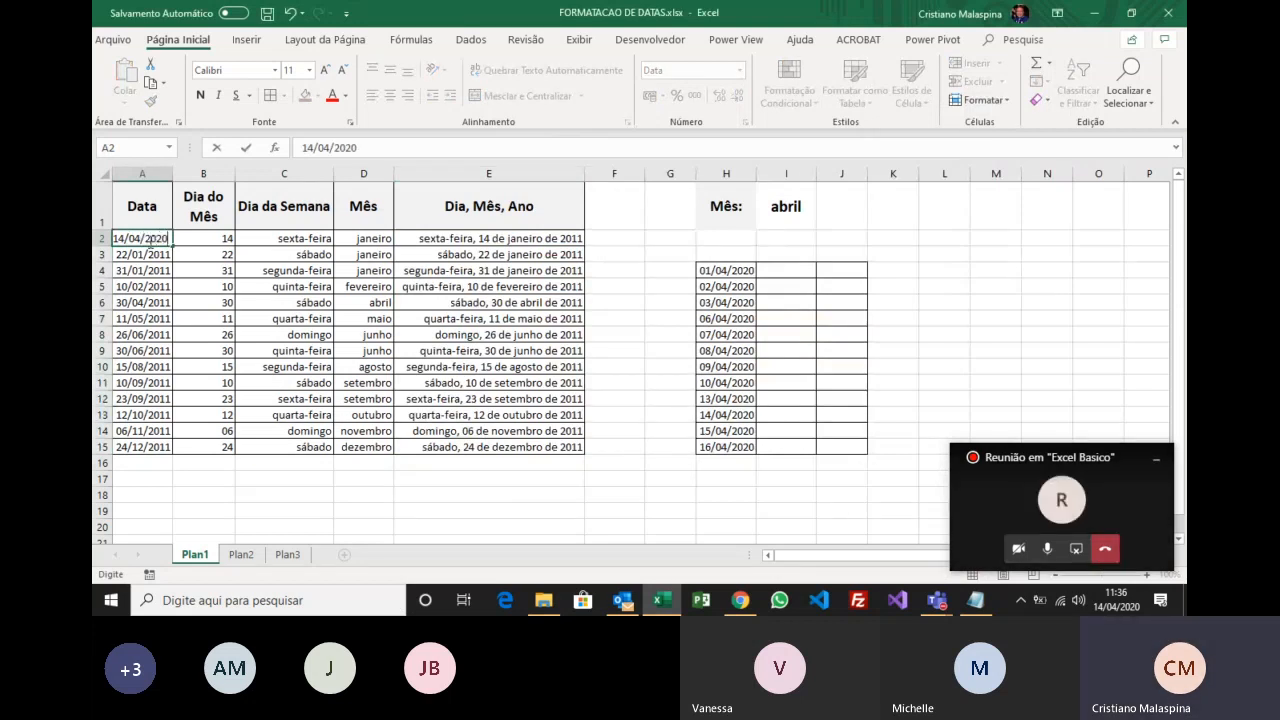
key(Return)
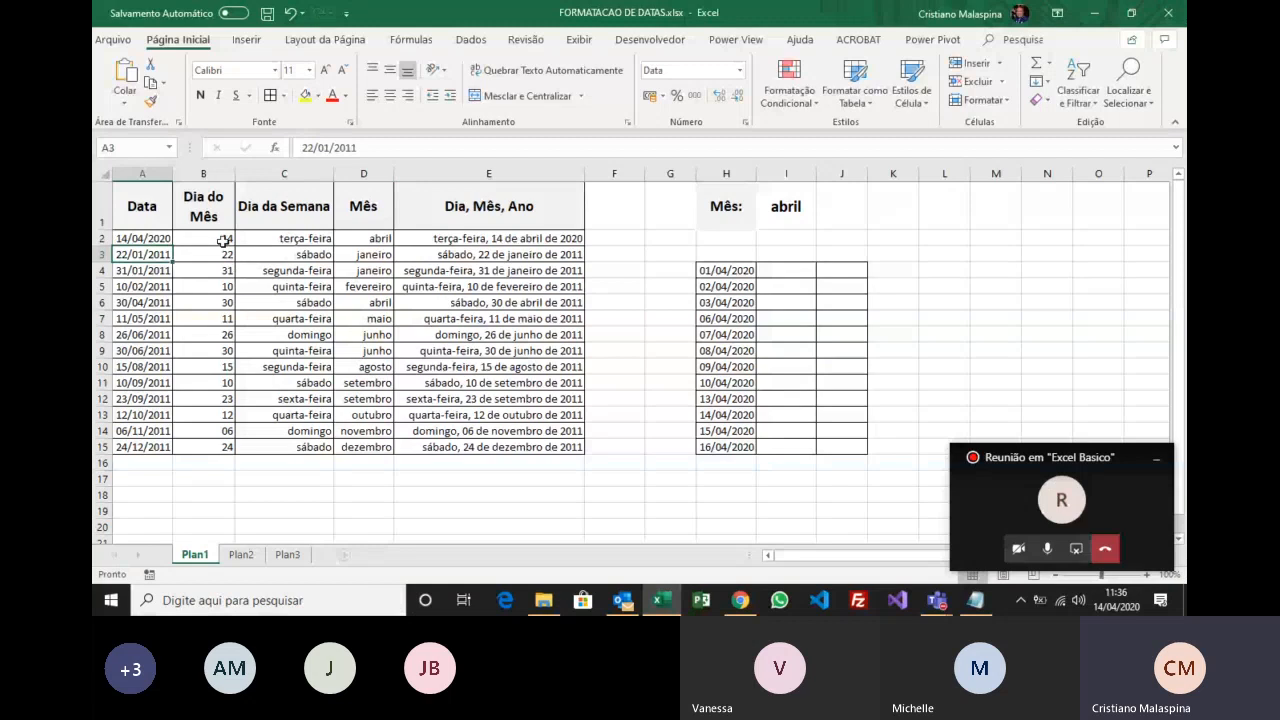
click(224, 241)
click(288, 241)
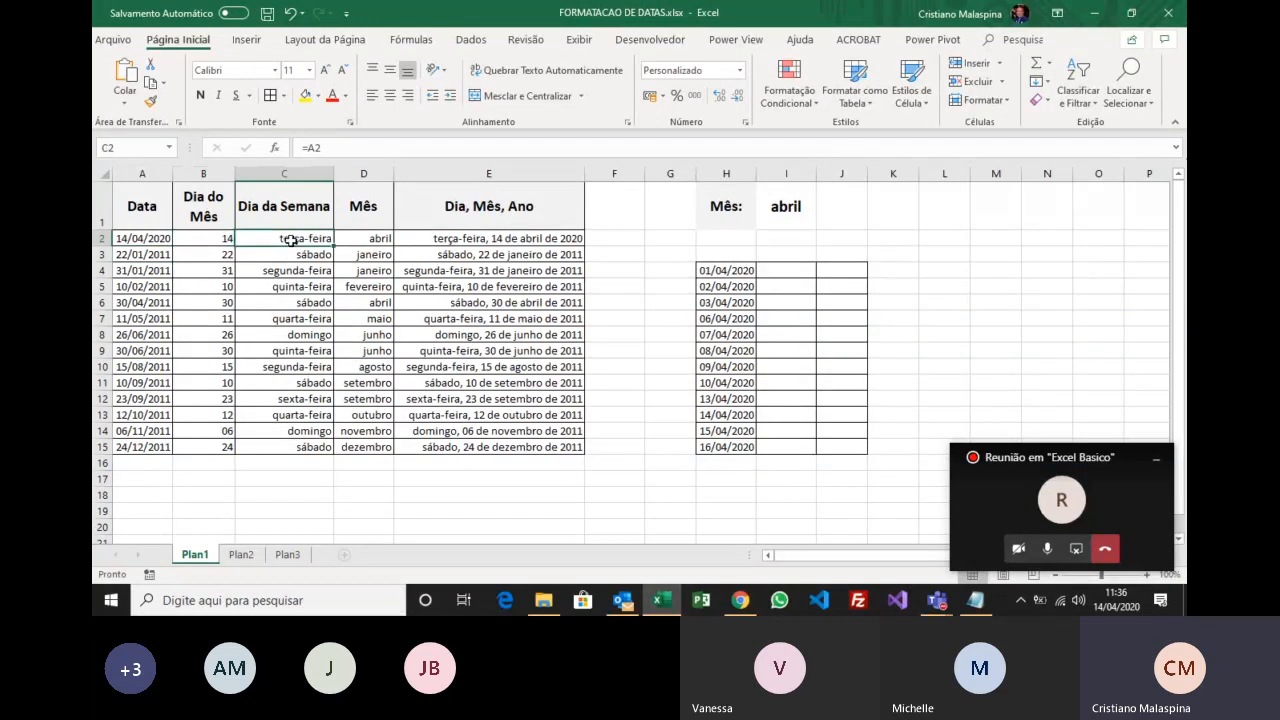
click(371, 238)
click(458, 241)
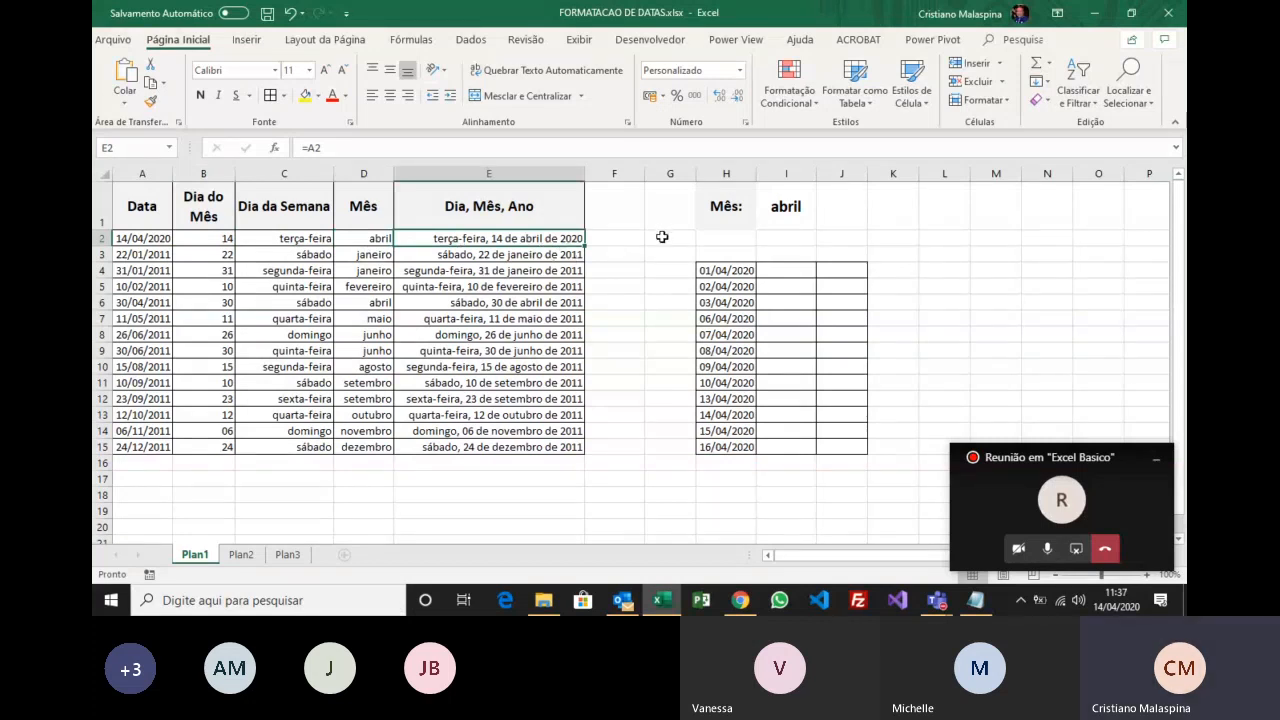
key(ctrl+z)
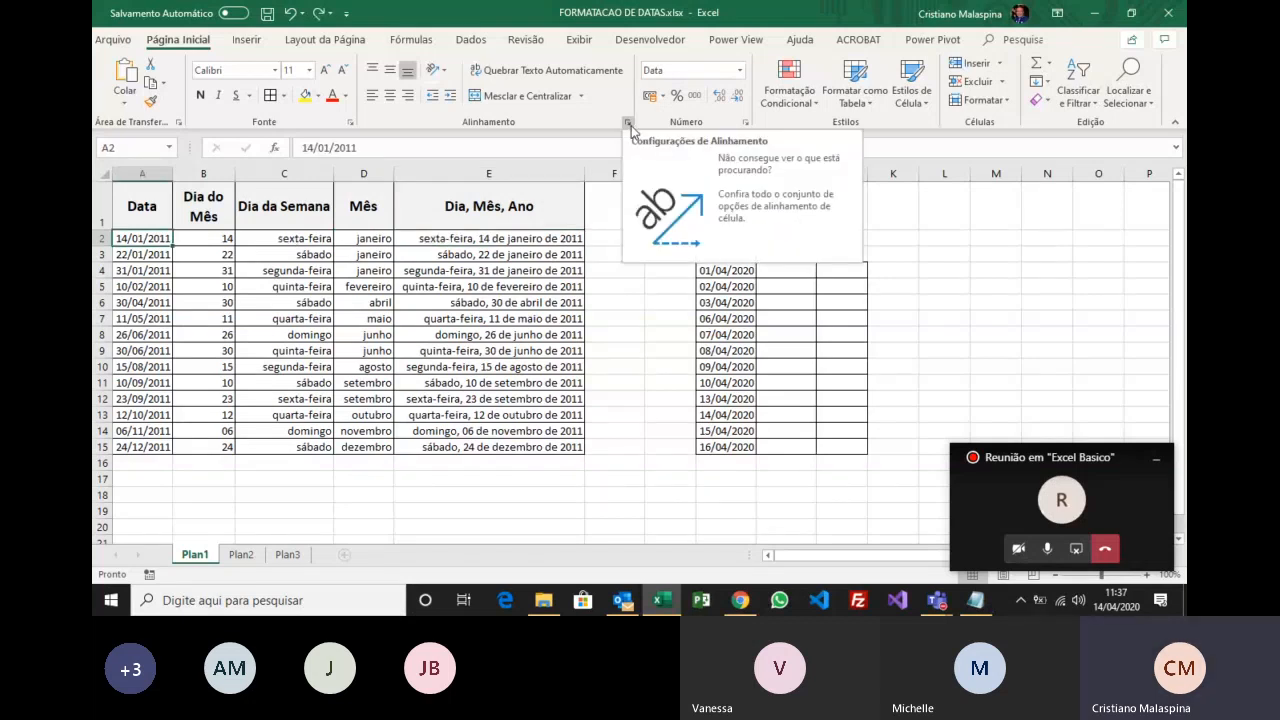
key(Escape)
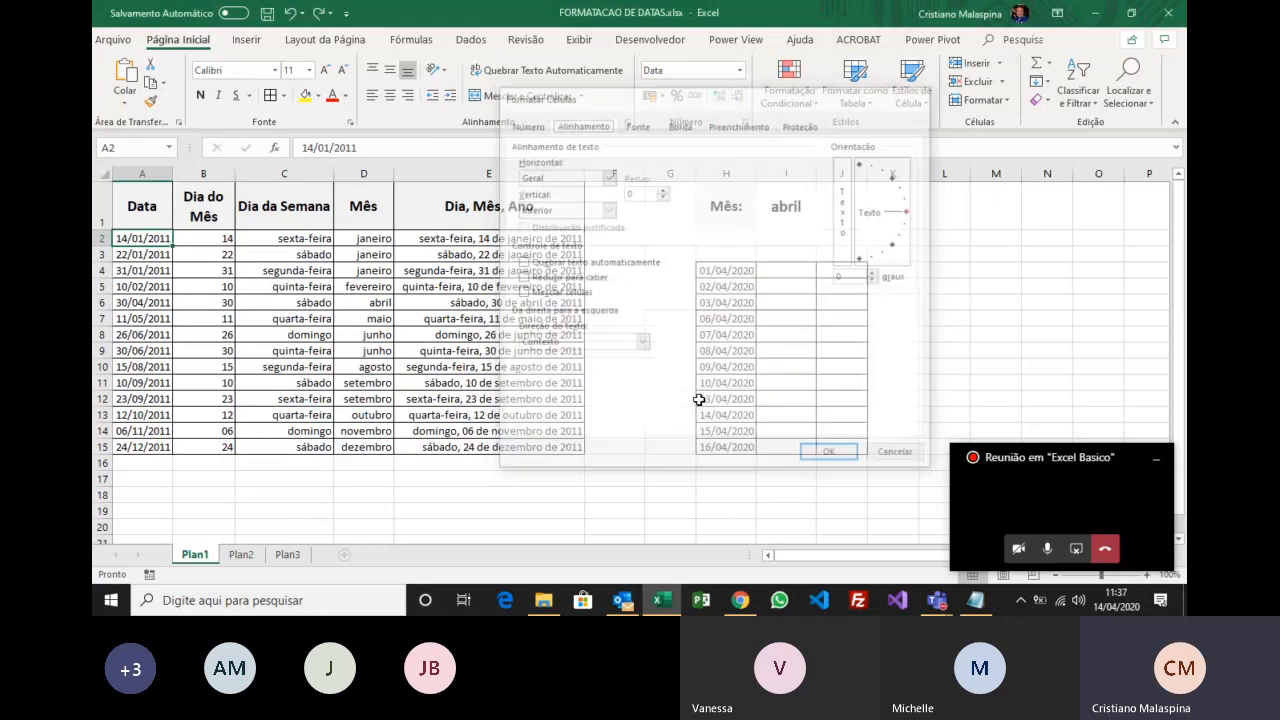
Examine the custom number format code applied to the full date in E2, leaving it as it is.
click(515, 242)
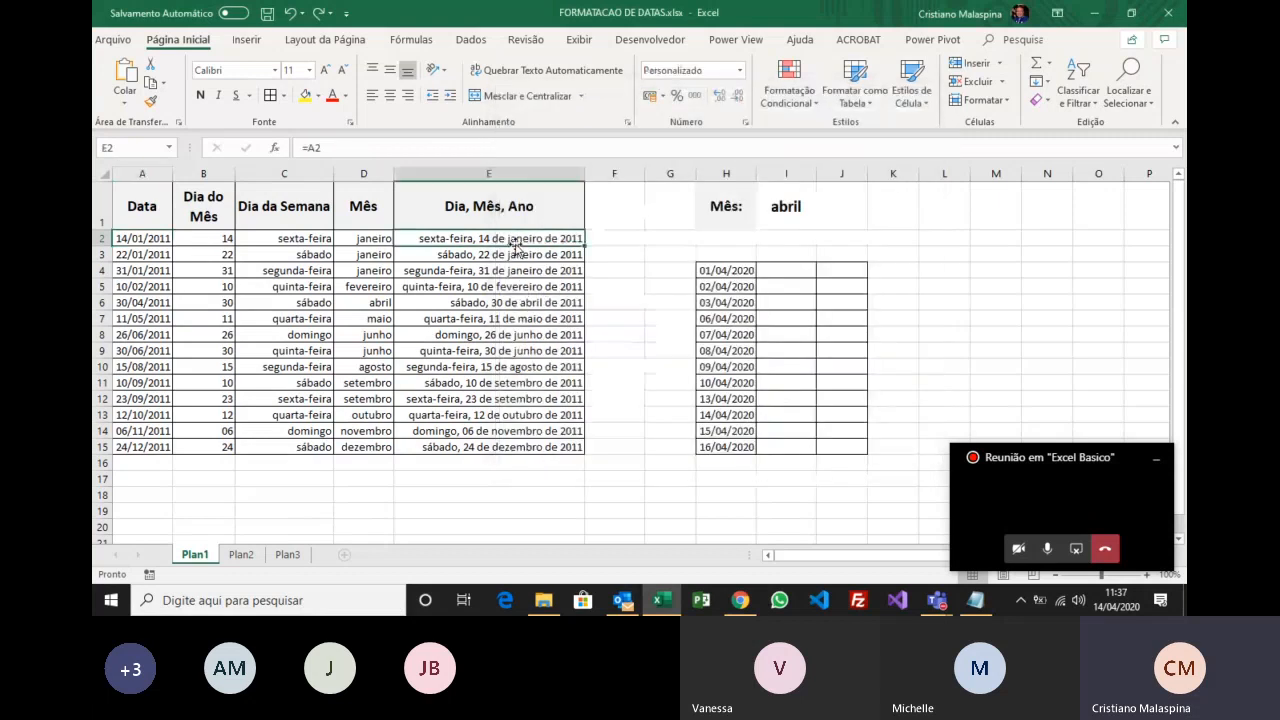
click(628, 122)
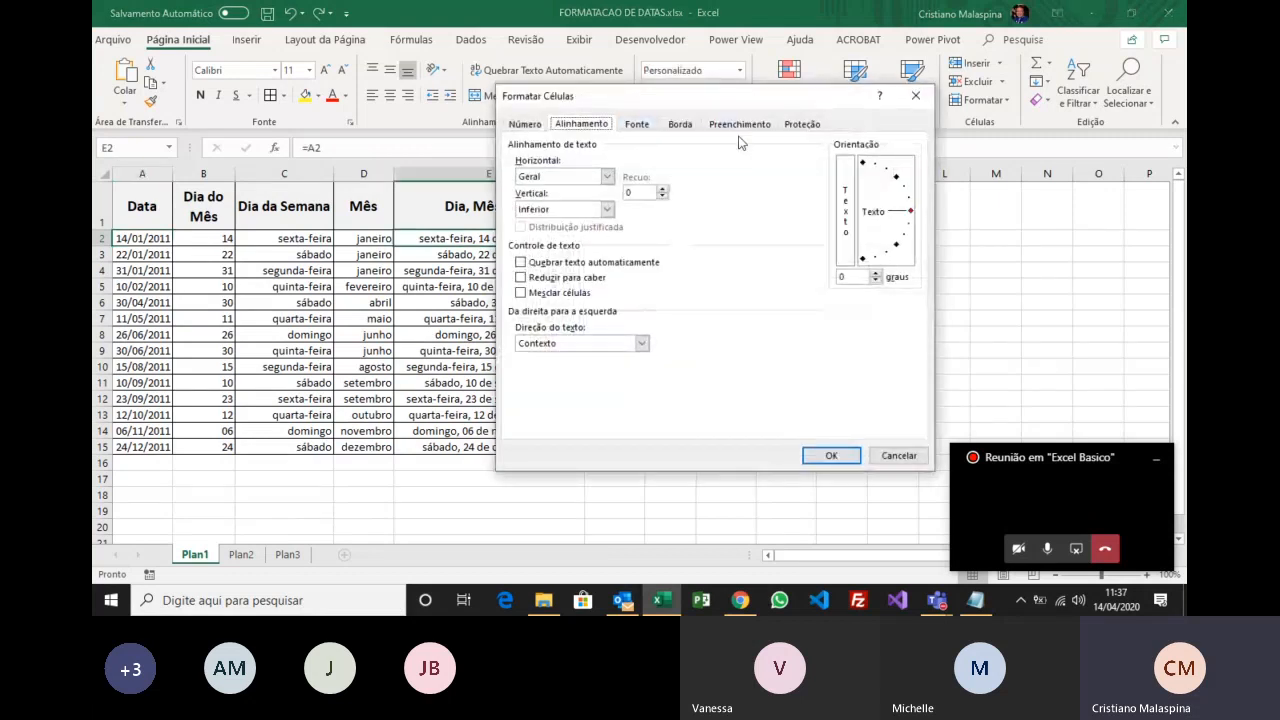
click(524, 124)
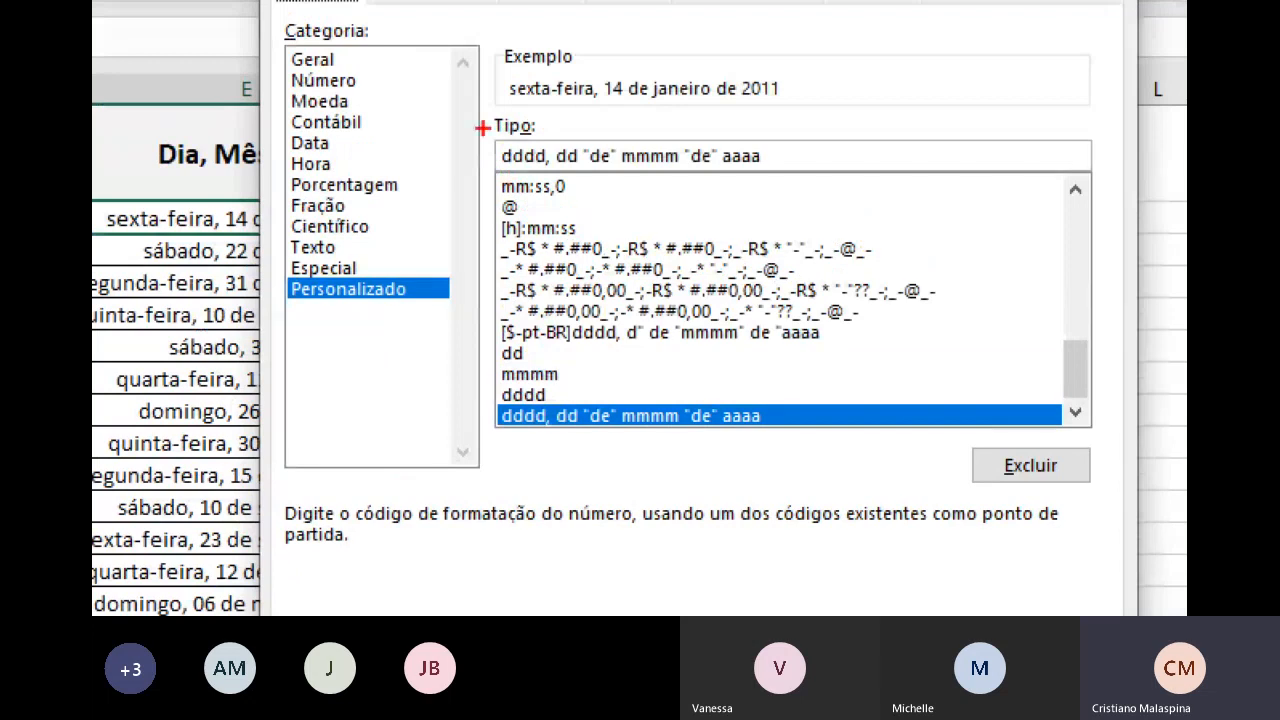
mouse_move(481, 126)
mouse_down()
mouse_move(586, 171)
mouse_move(806, 190)
mouse_up()
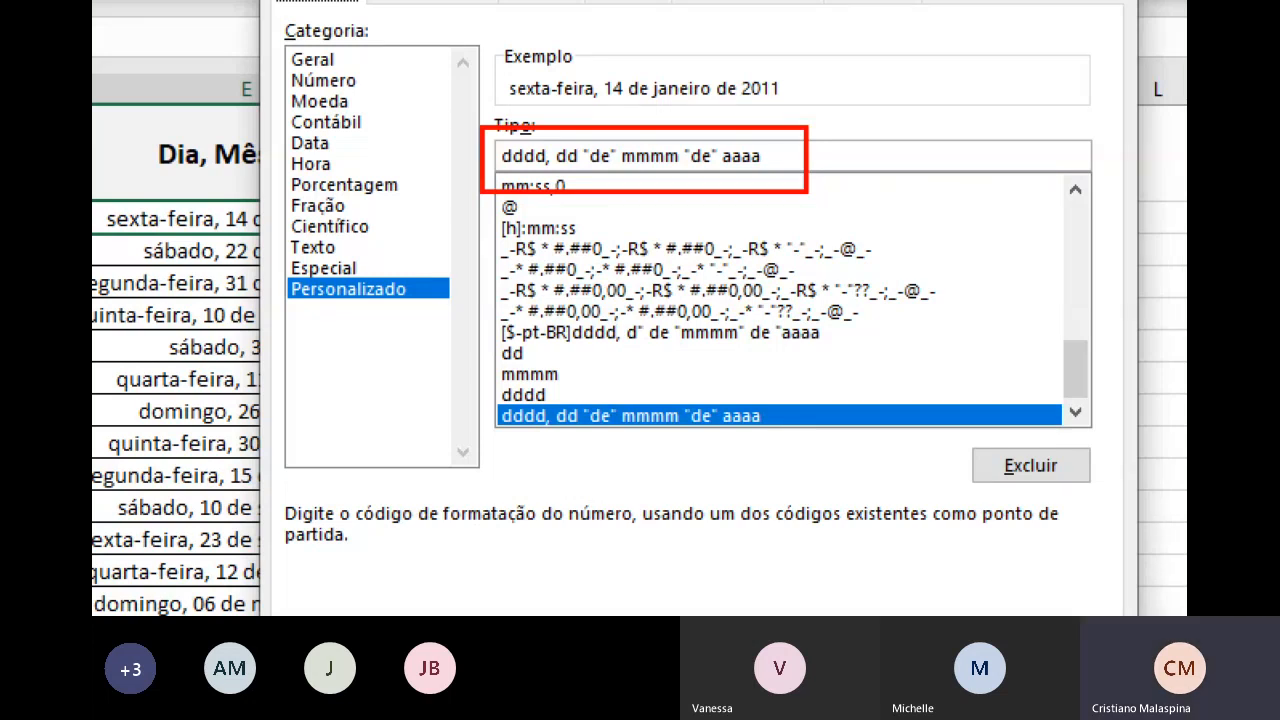
key(Escape)
key(Escape)
Try the custom number format dddd on the working-day dates in H4:H15 and undo it.
drag(725, 268, 738, 447)
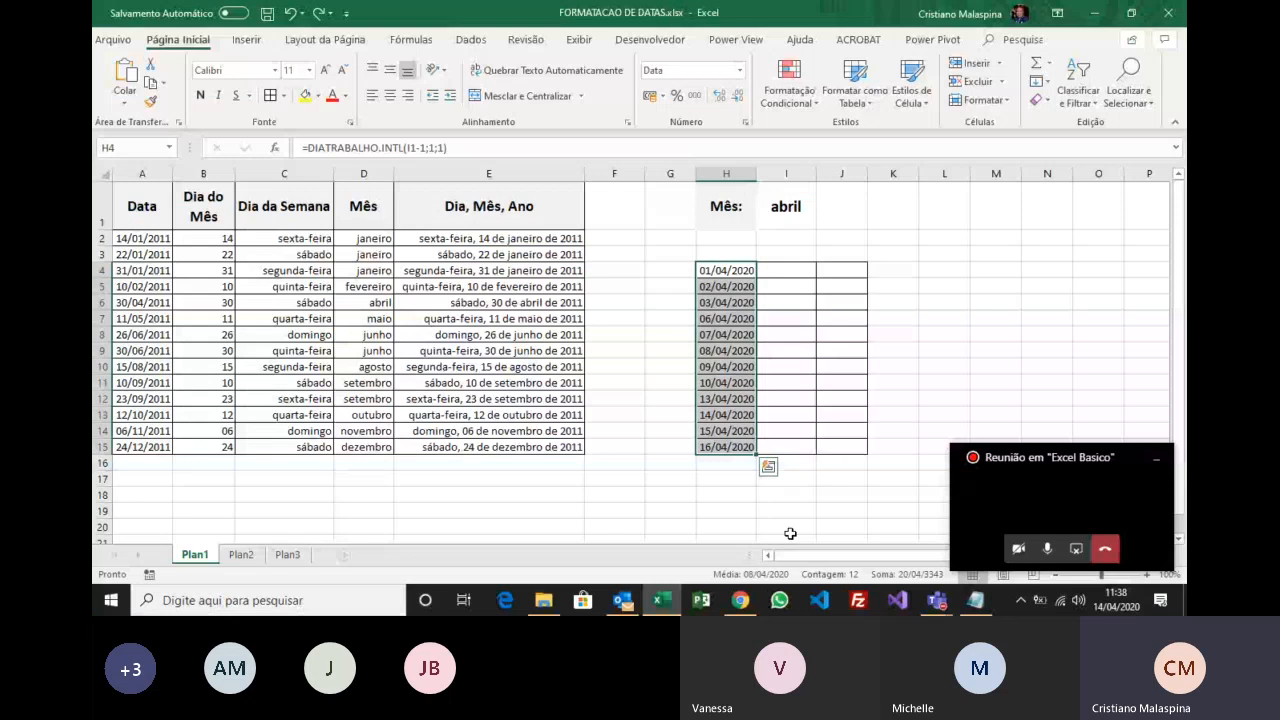
click(623, 121)
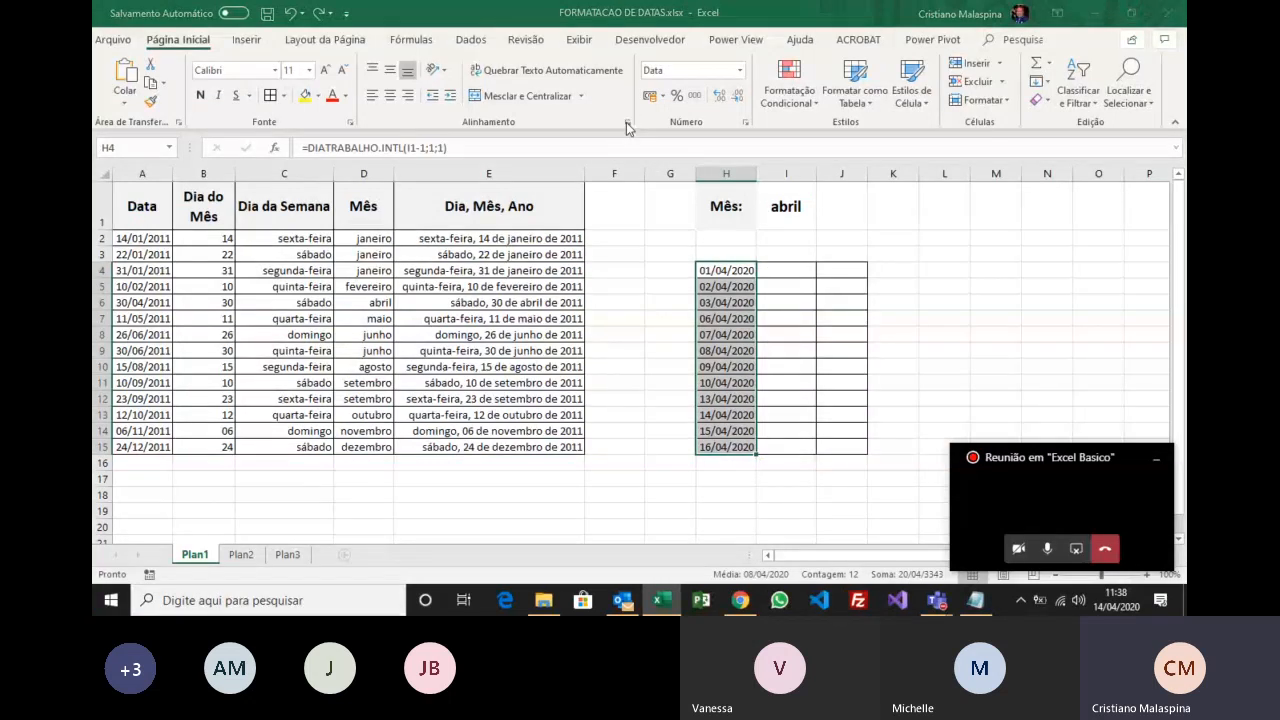
click(525, 124)
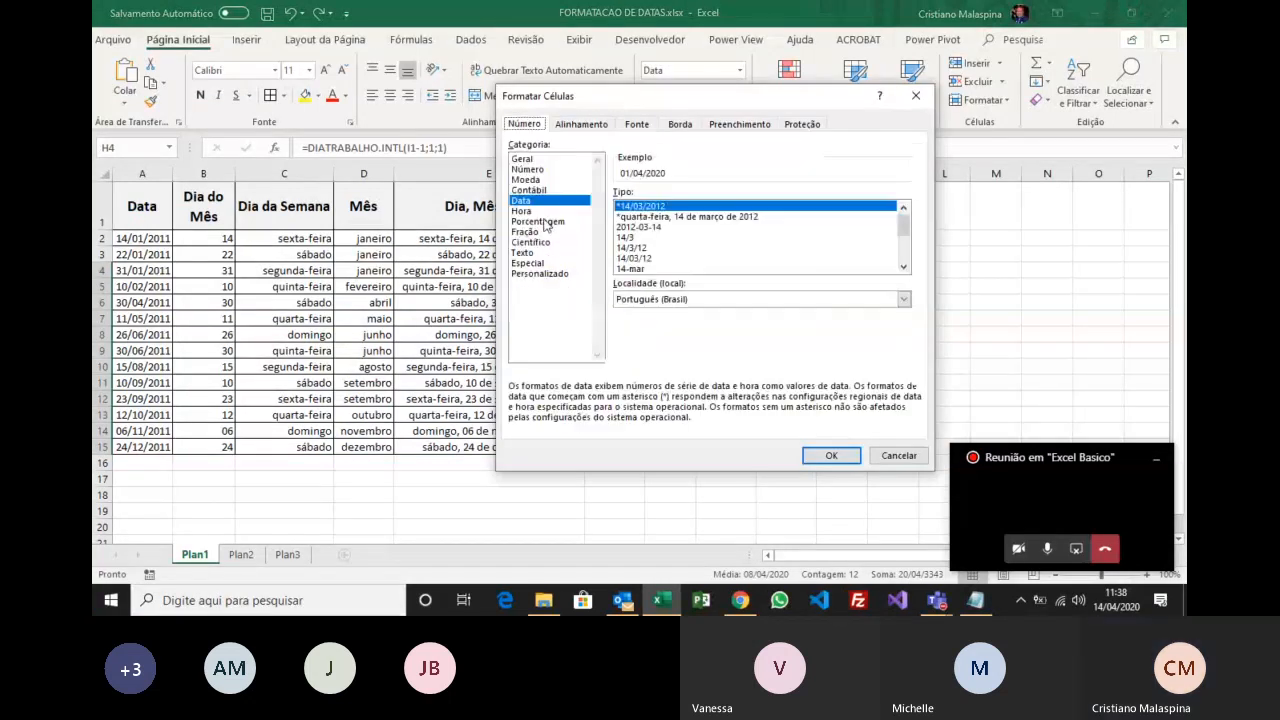
click(552, 273)
drag(664, 207, 612, 206)
text(dddd)
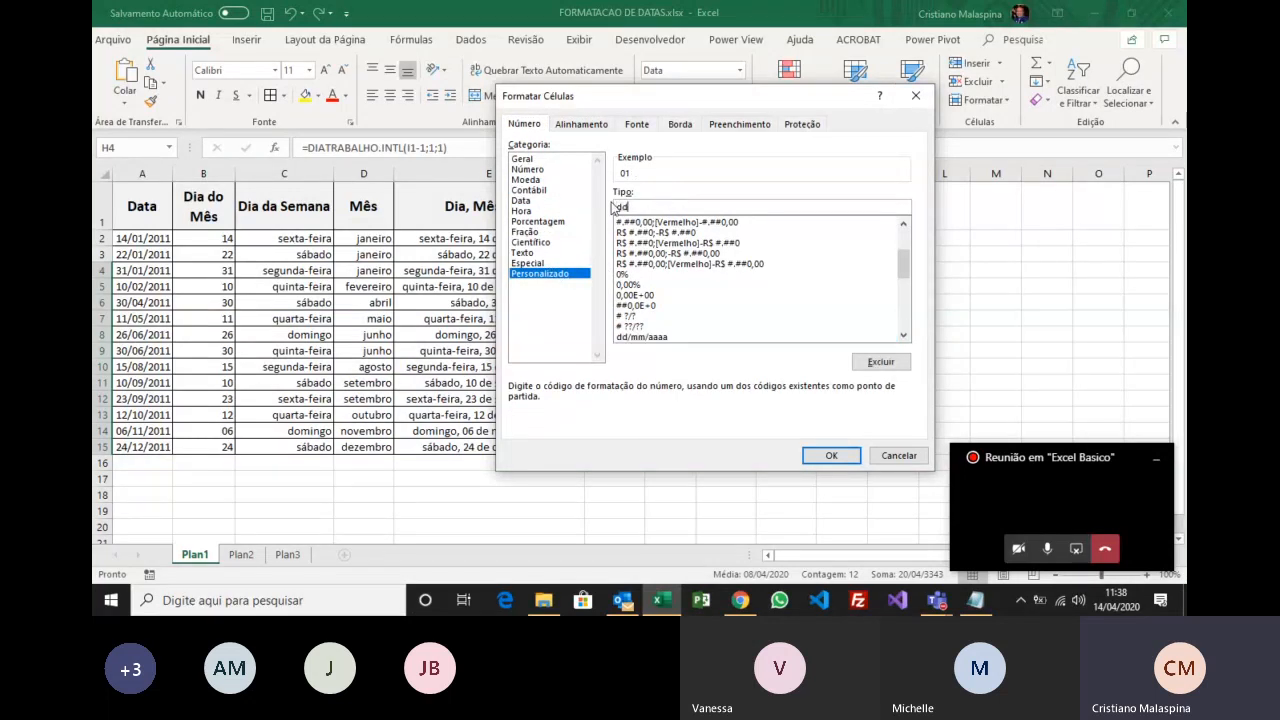
click(828, 456)
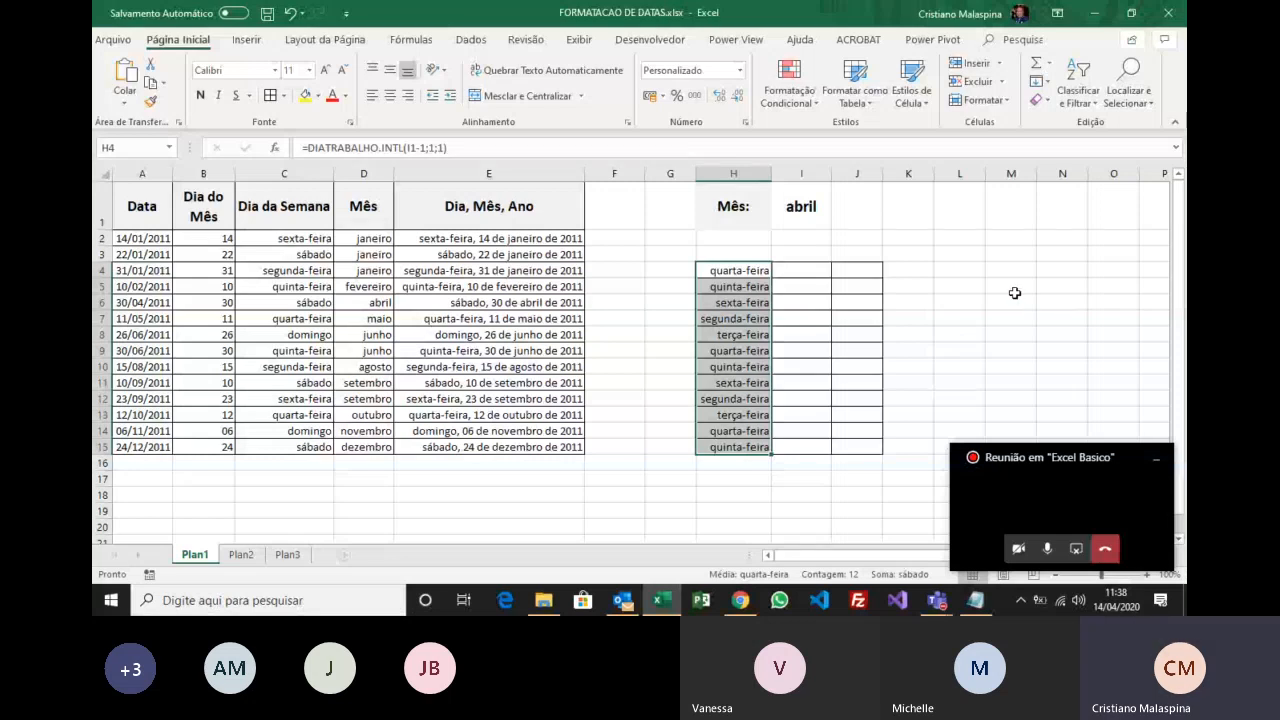
key(ctrl+z)
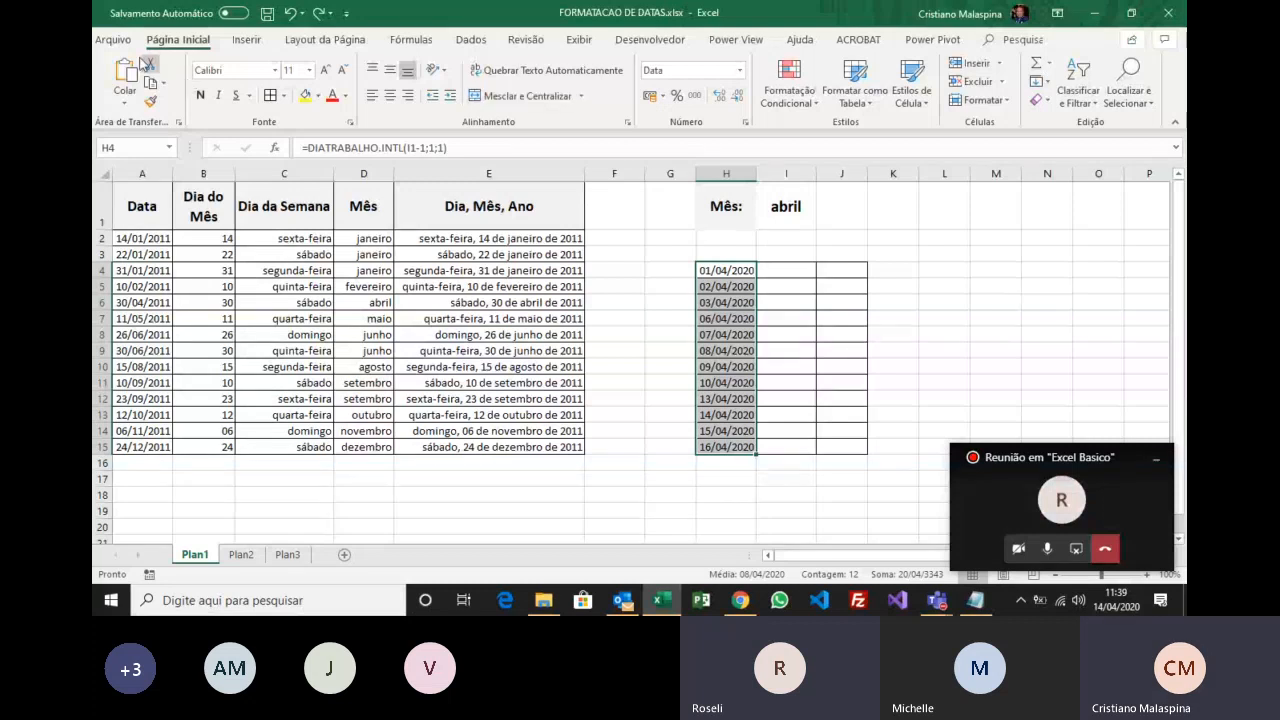
Save a copy of the workbook as FORMATACAO DE DATAS_resolvido in the Aula 1404 folder.
click(116, 42)
click(160, 250)
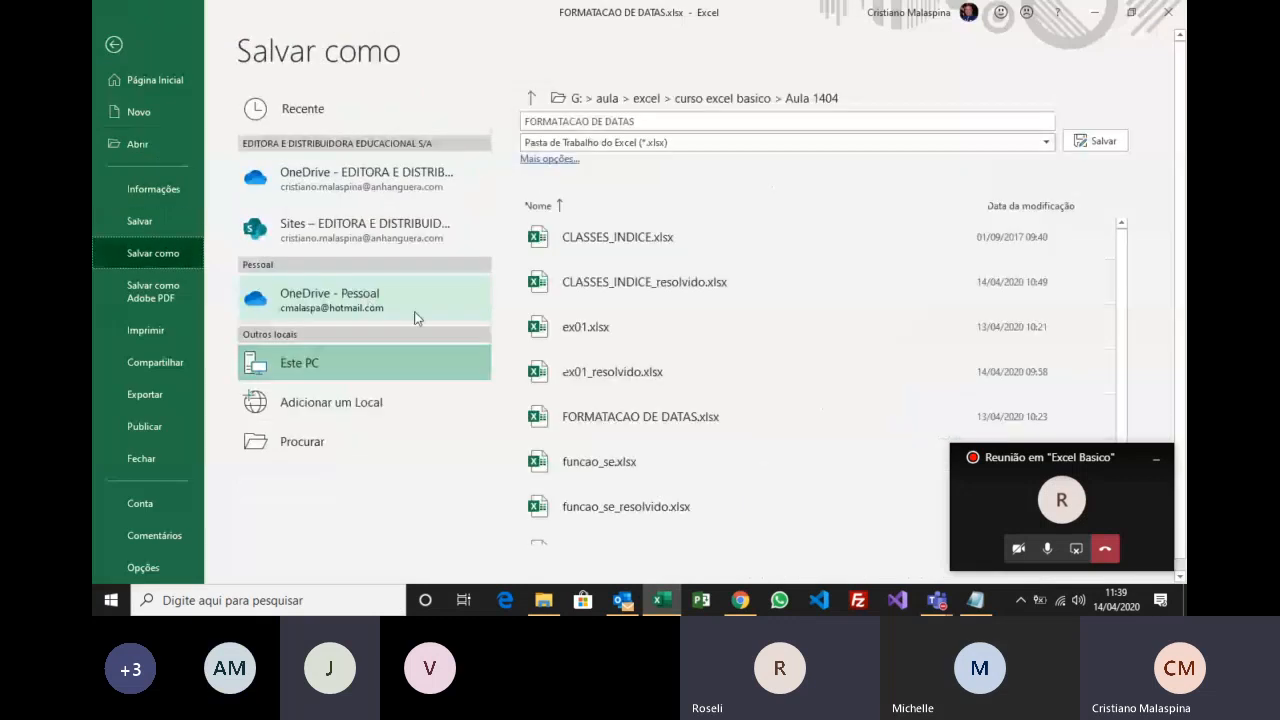
click(651, 121)
click(651, 121)
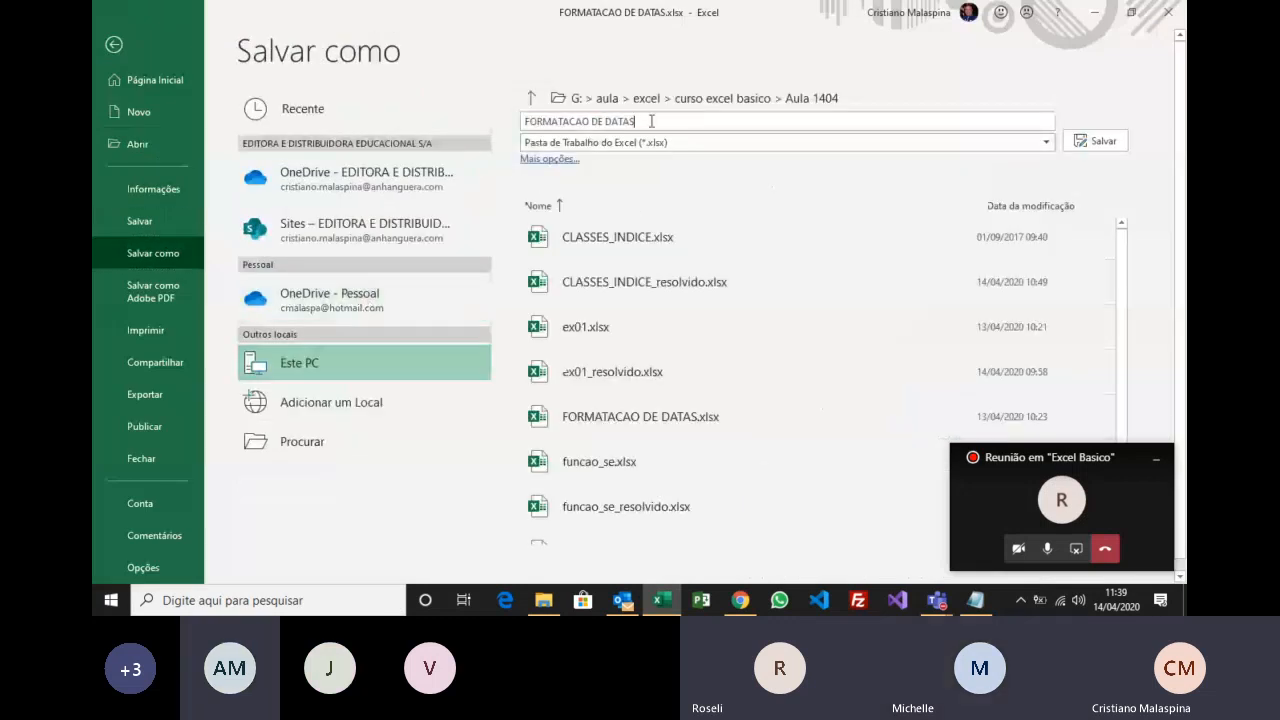
text(_resolvido)
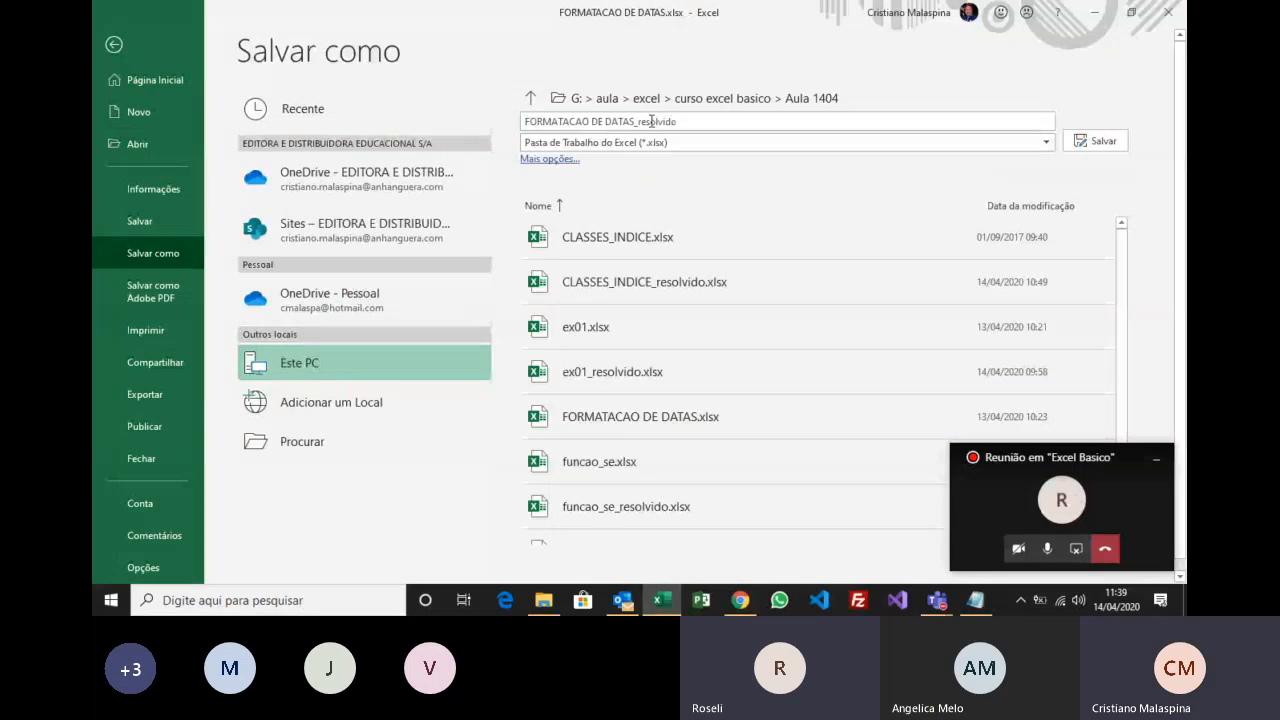
key(Return)
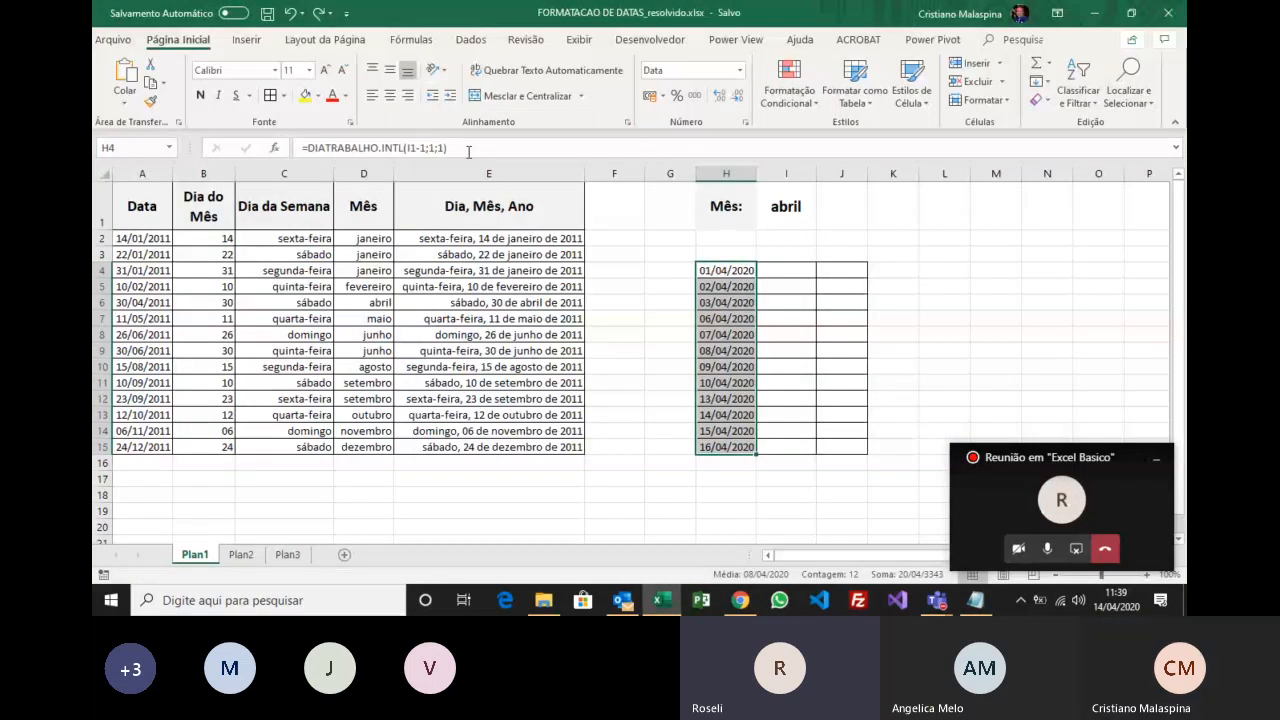
Create a new blank workbook.
click(116, 43)
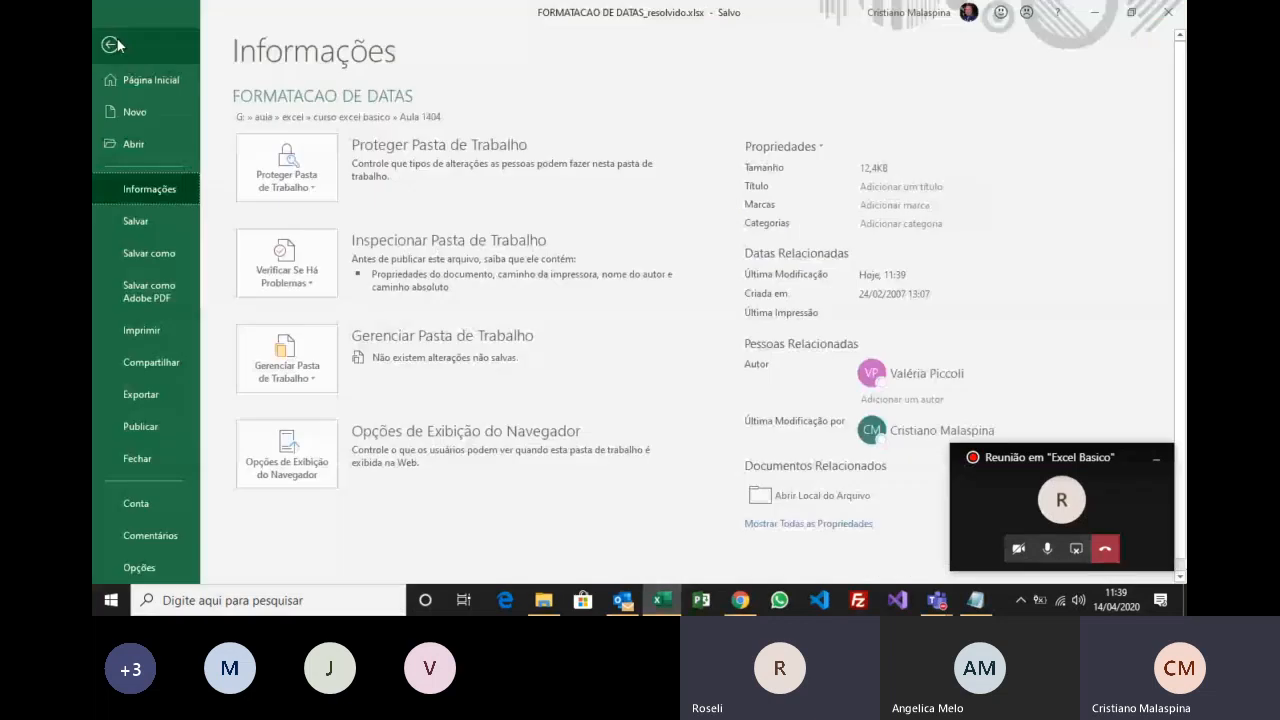
click(140, 110)
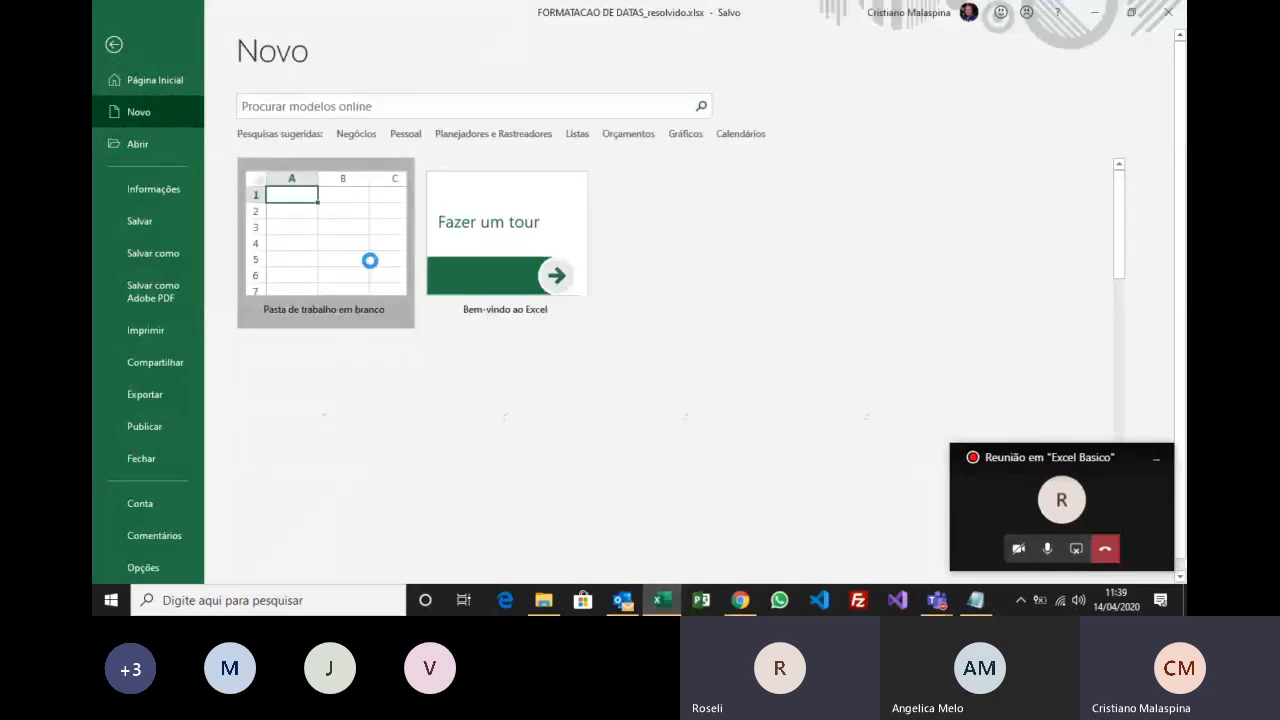
key(Escape)
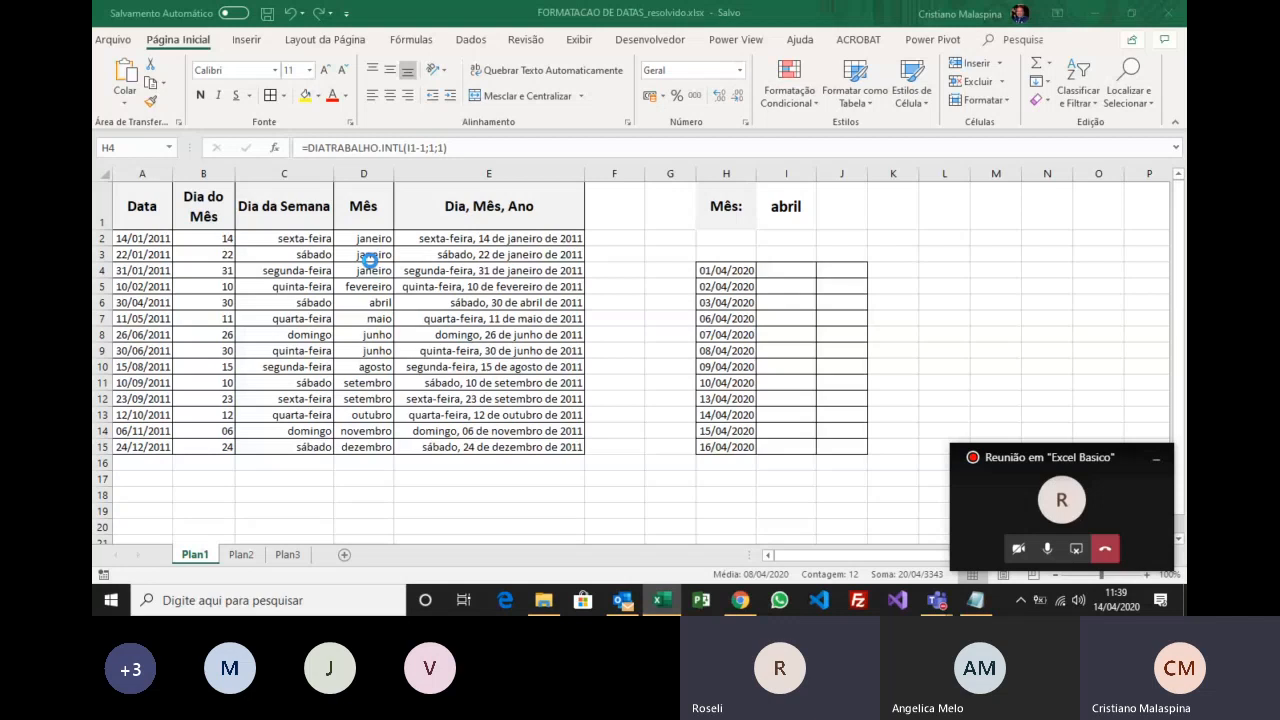
Return to the FORMATACAO DE DATAS_resolvido workbook and close it, leaving the blank workbook open.
mouse_move(661, 600)
click(618, 563)
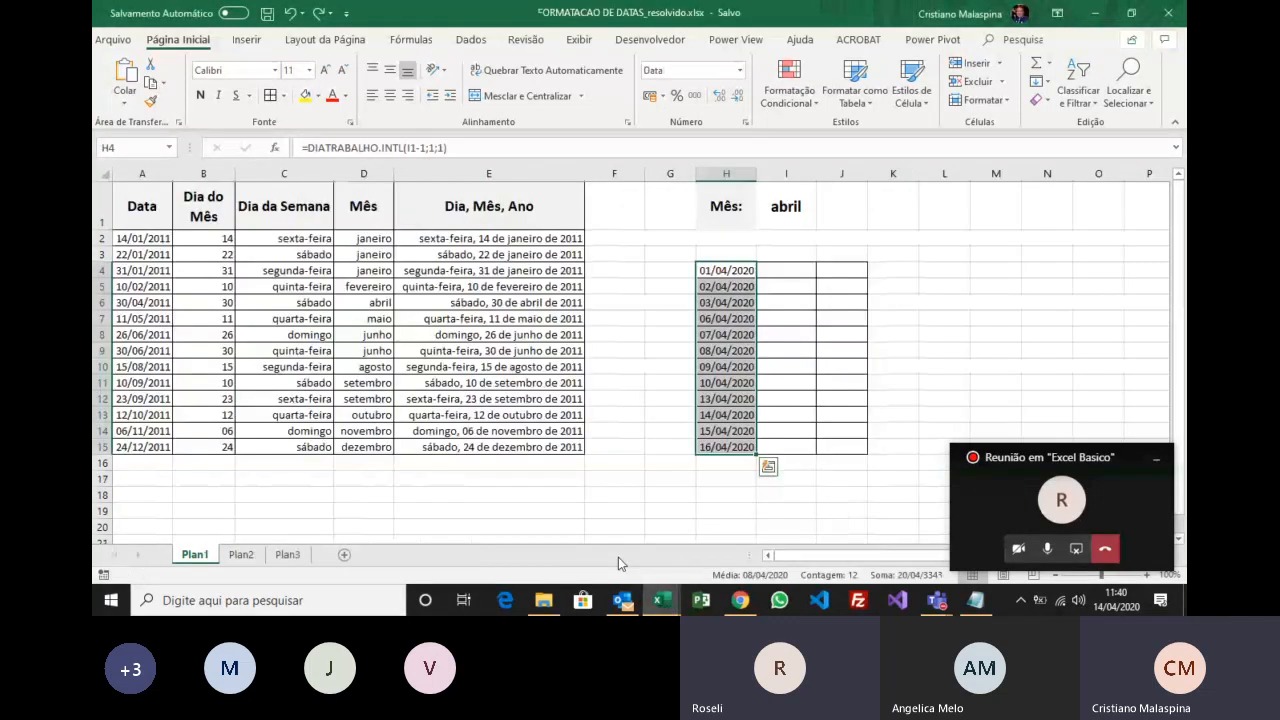
click(1168, 14)
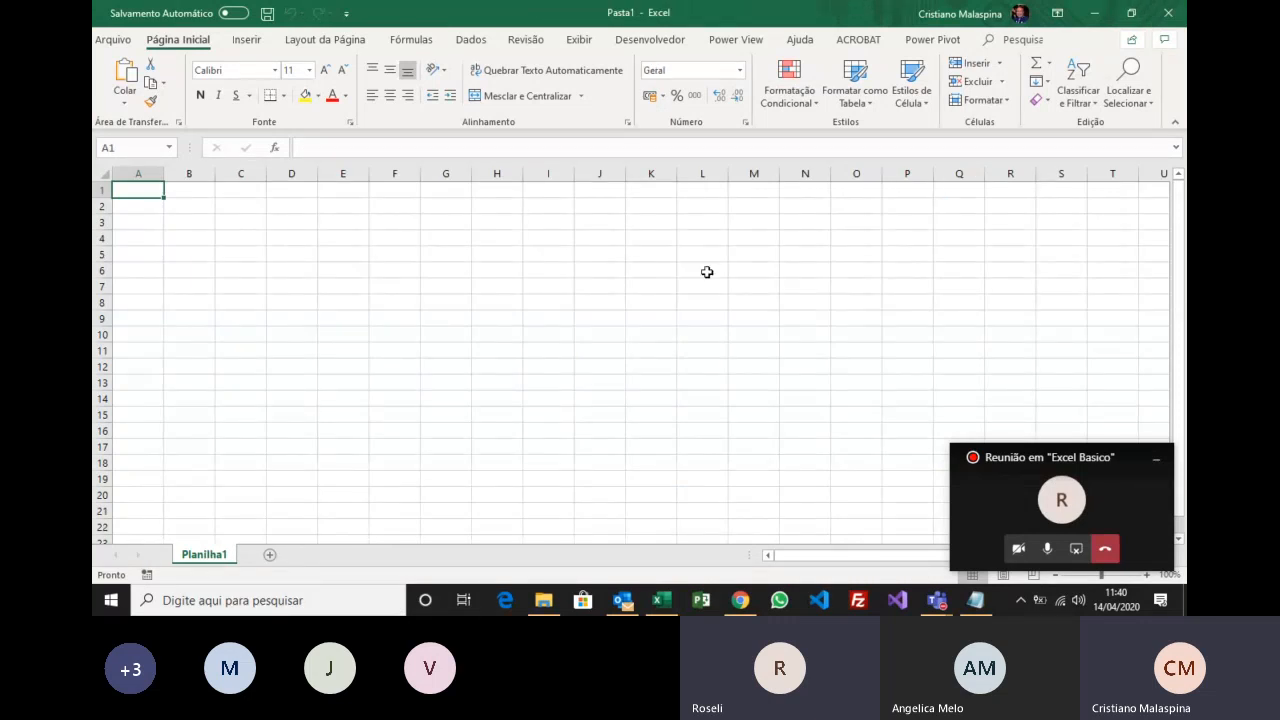
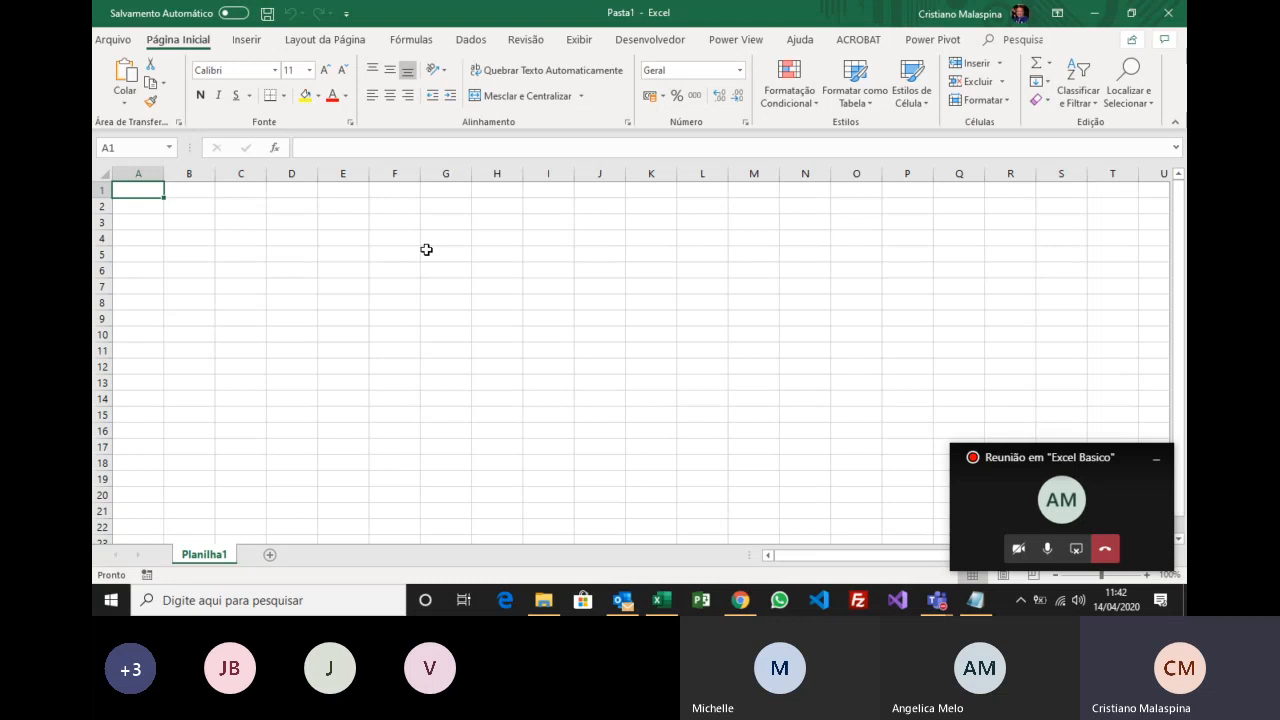
Enter the column headers Pai, Mae and Eu in cells C2, D2 and E2.
click(236, 210)
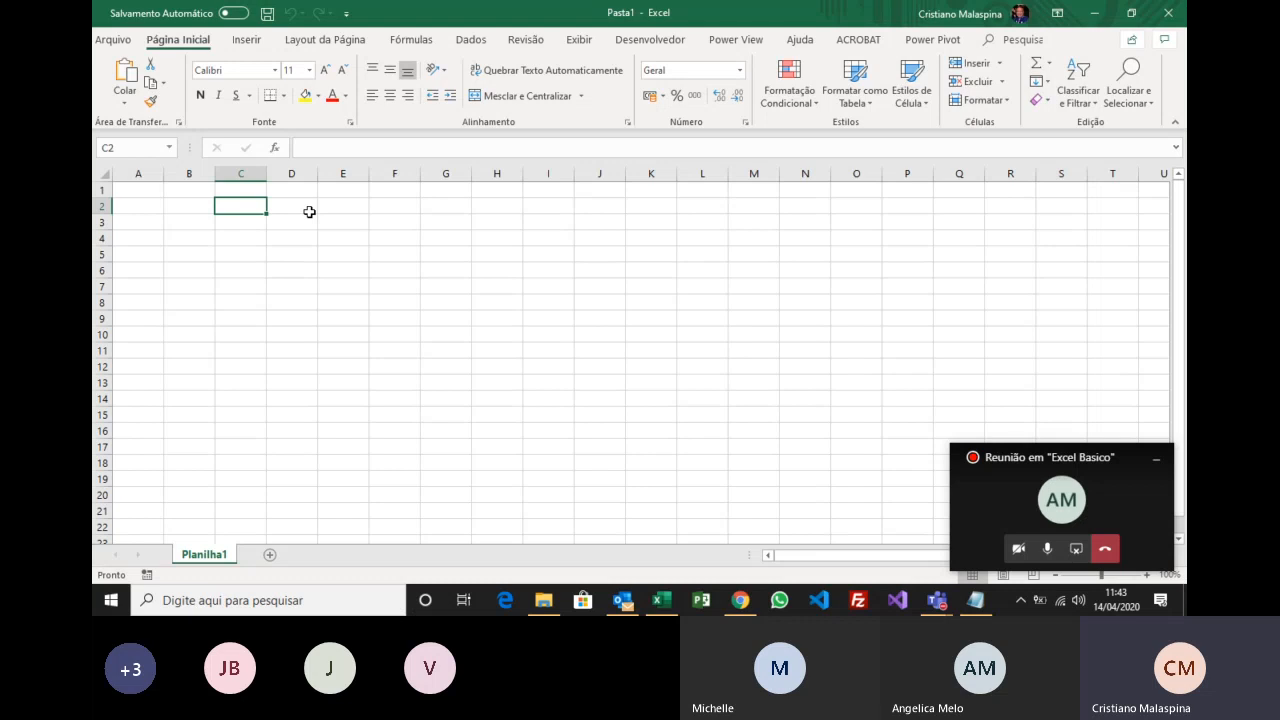
text(Pai)
key(Return)
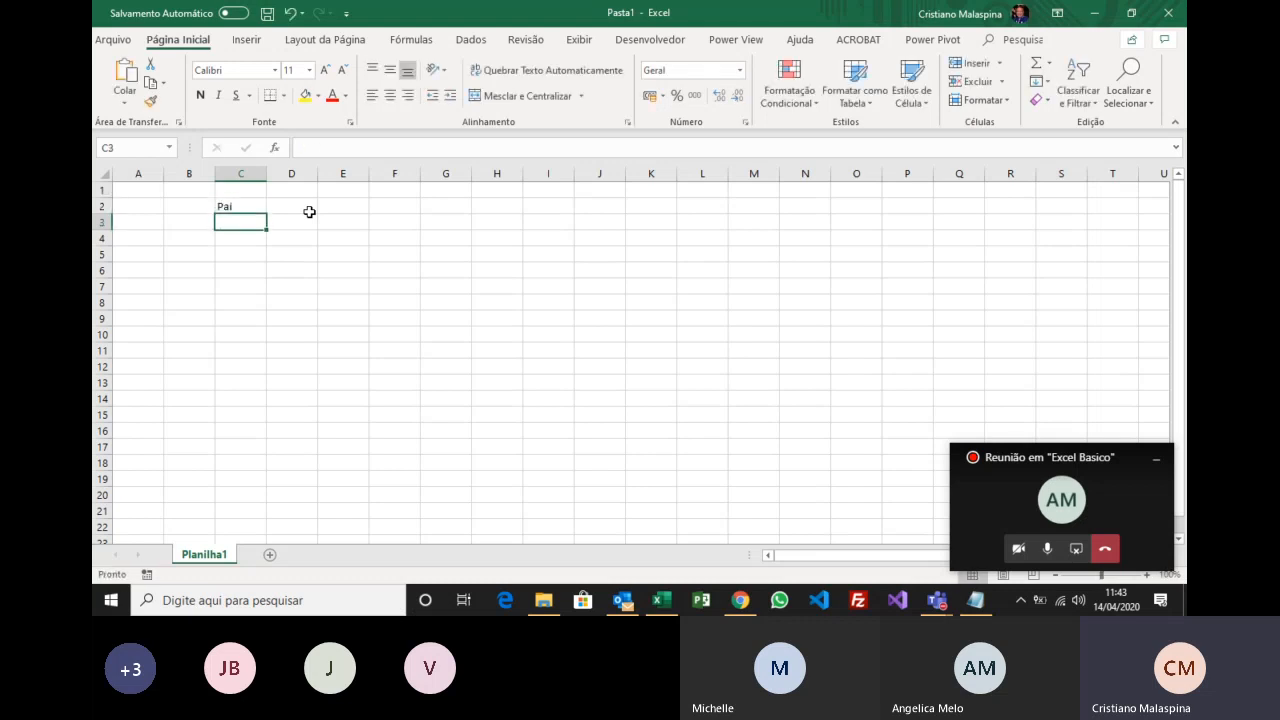
scroll(417, 337, up, 3)
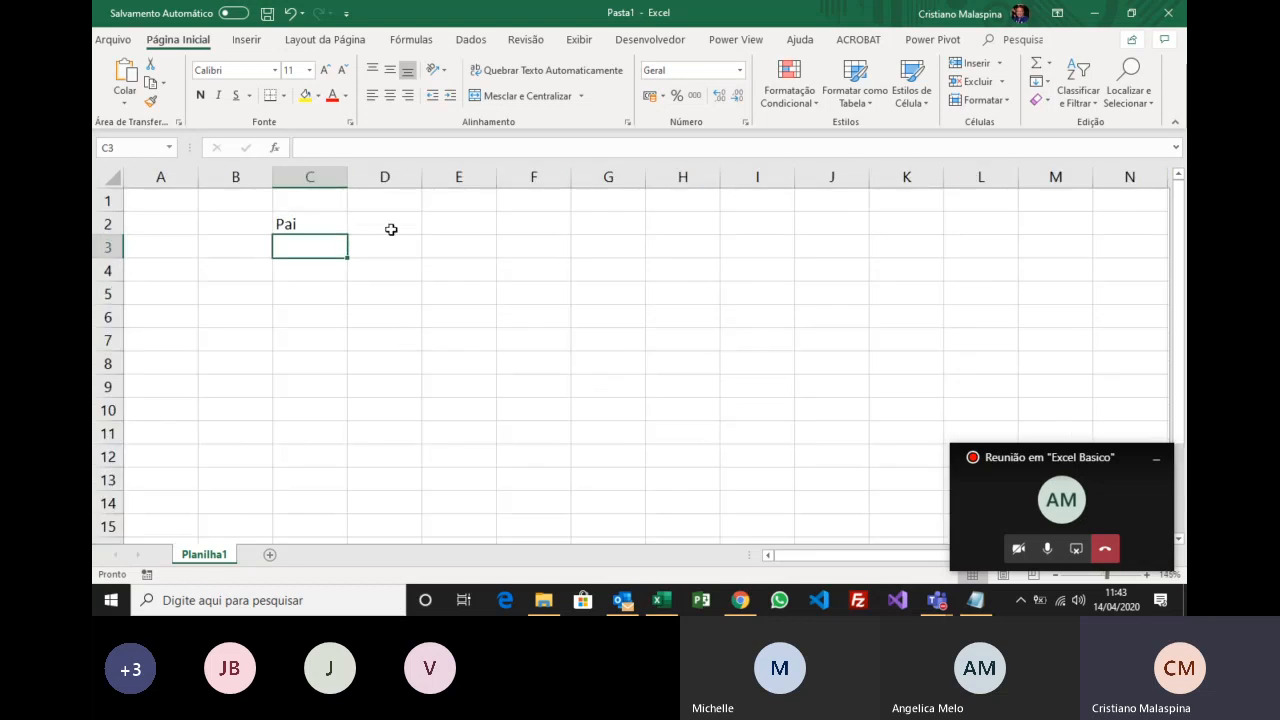
click(391, 229)
text(Mae)
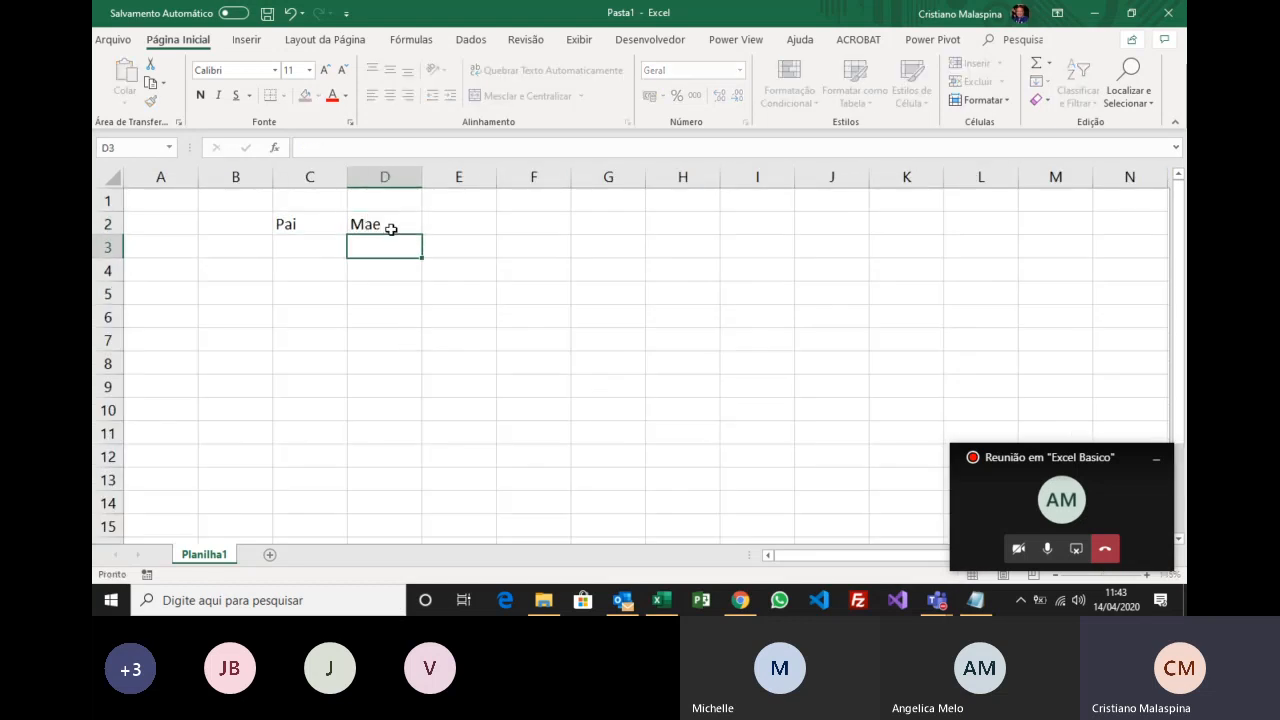
key(Return)
key(Up)
key(Right)
text(E)
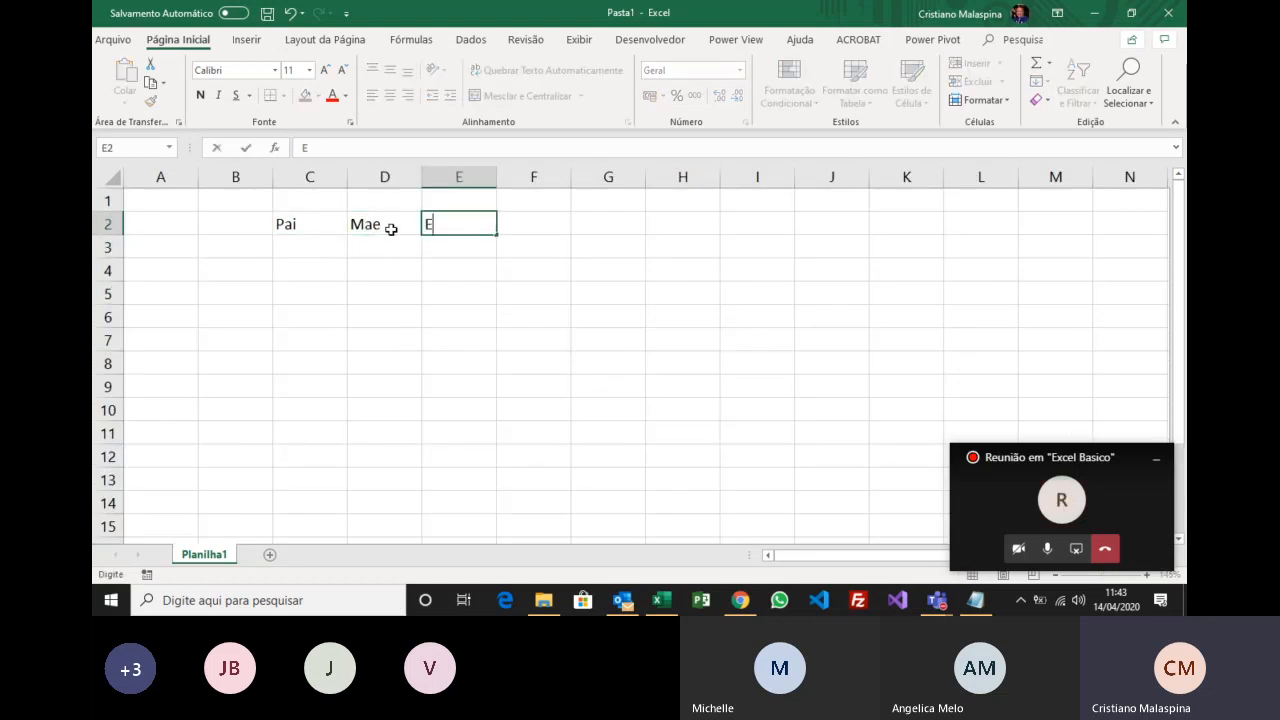
text(u)
key(Return)
Fill the Pai column with feliz in C3 and C4 and triste in C5 and C6.
key(Left)
key(Left)
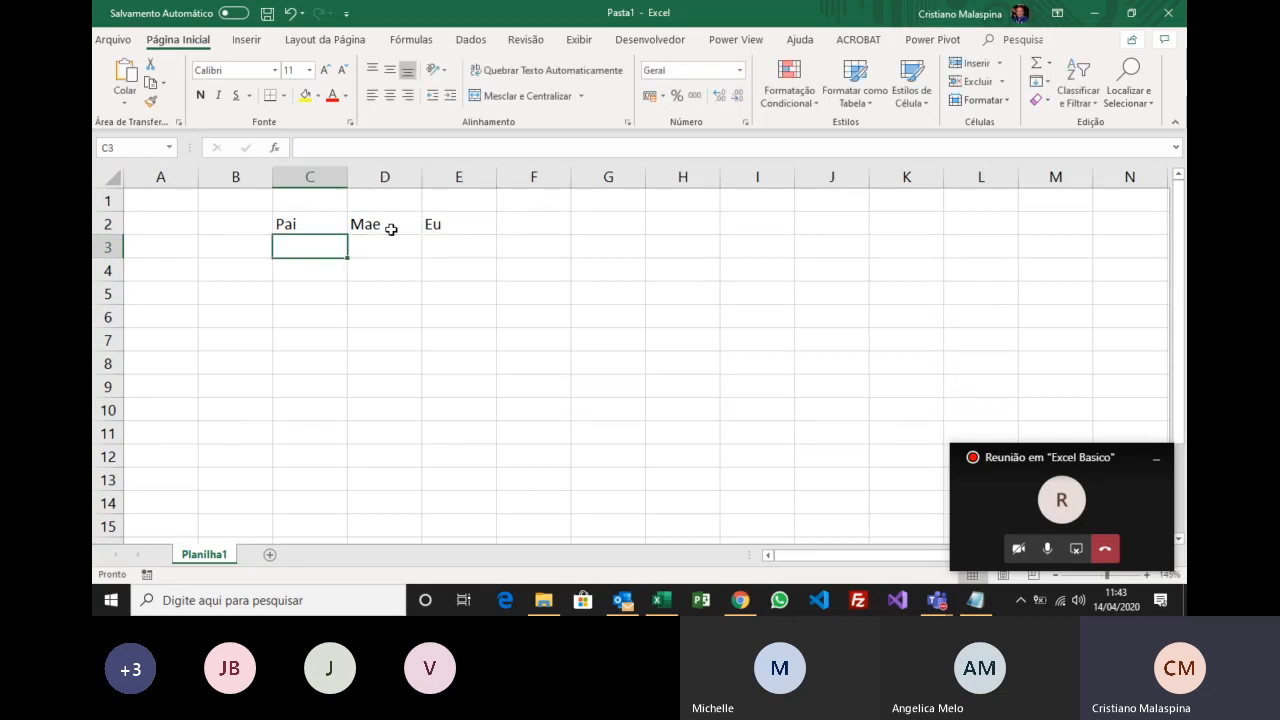
text(feliz)
key(Return)
text(feliz)
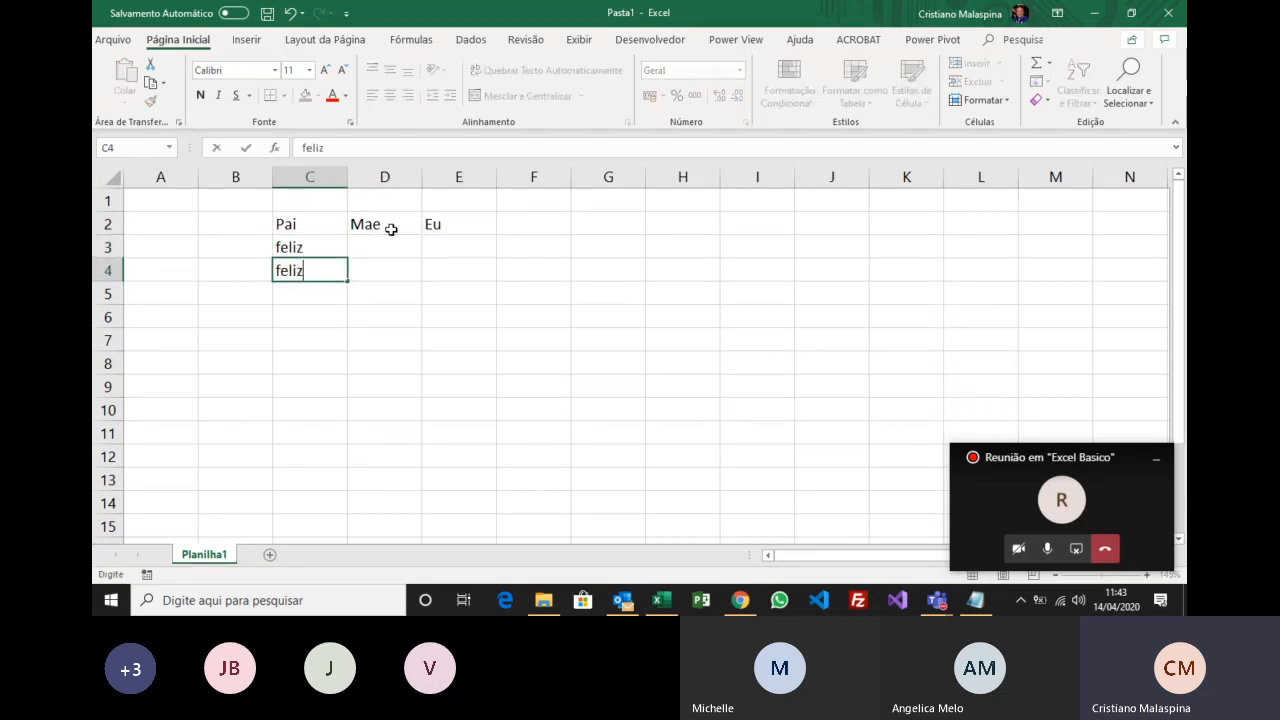
key(Return)
text(triste)
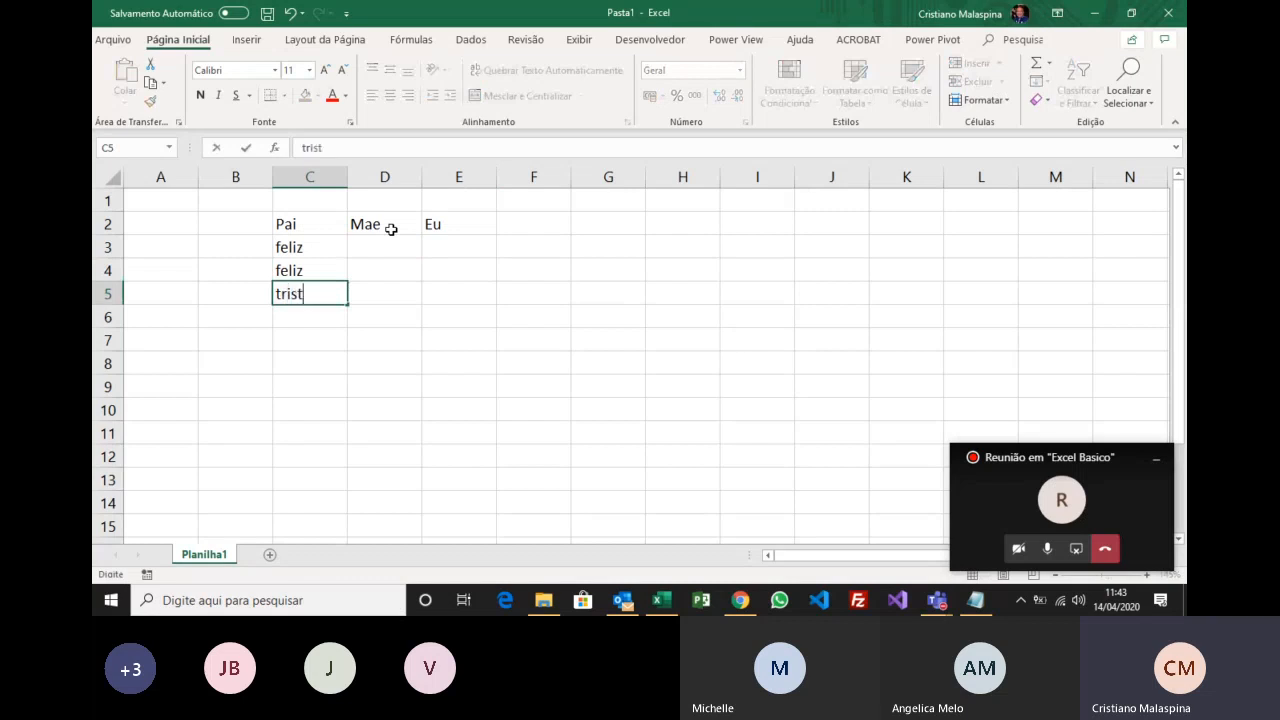
key(Return)
text(triste)
key(BackSpace)
key(BackSpace)
key(BackSpace)
key(BackSpace)
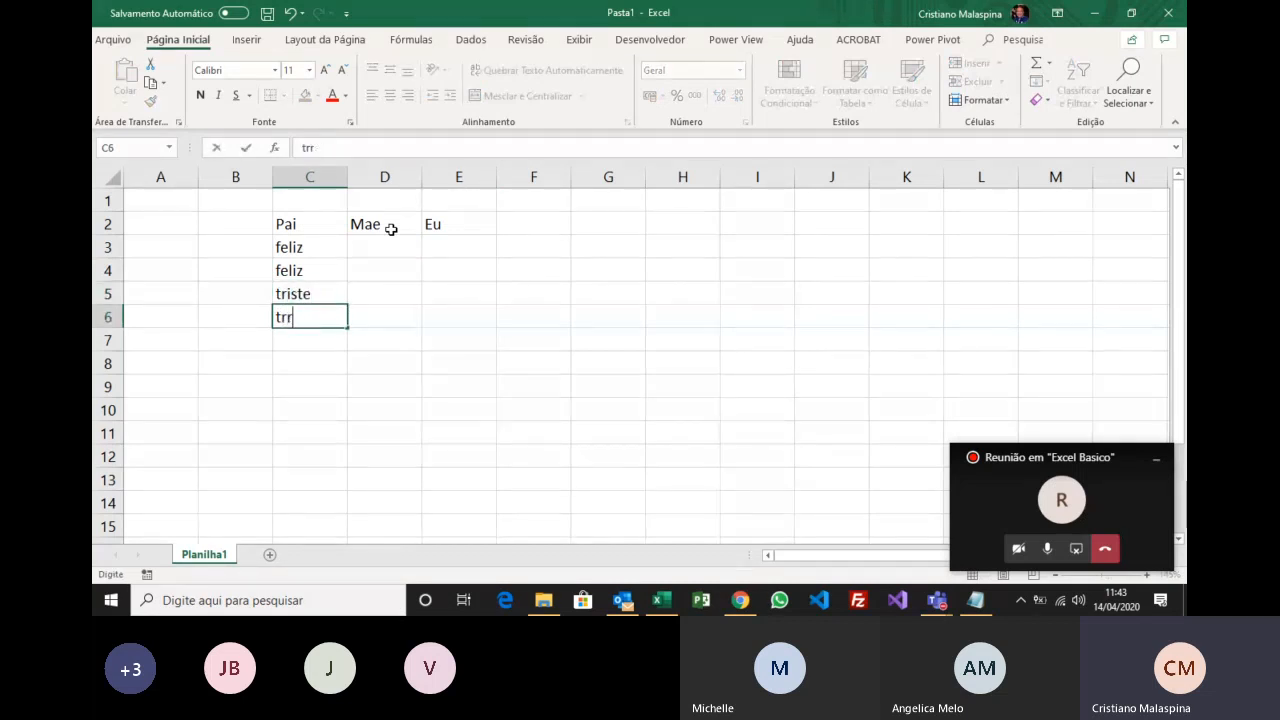
text(iste)
key(Return)
key(Up)
key(Up)
key(Up)
key(Up)
key(shift+Down)
key(shift+Down)
key(shift+Down)
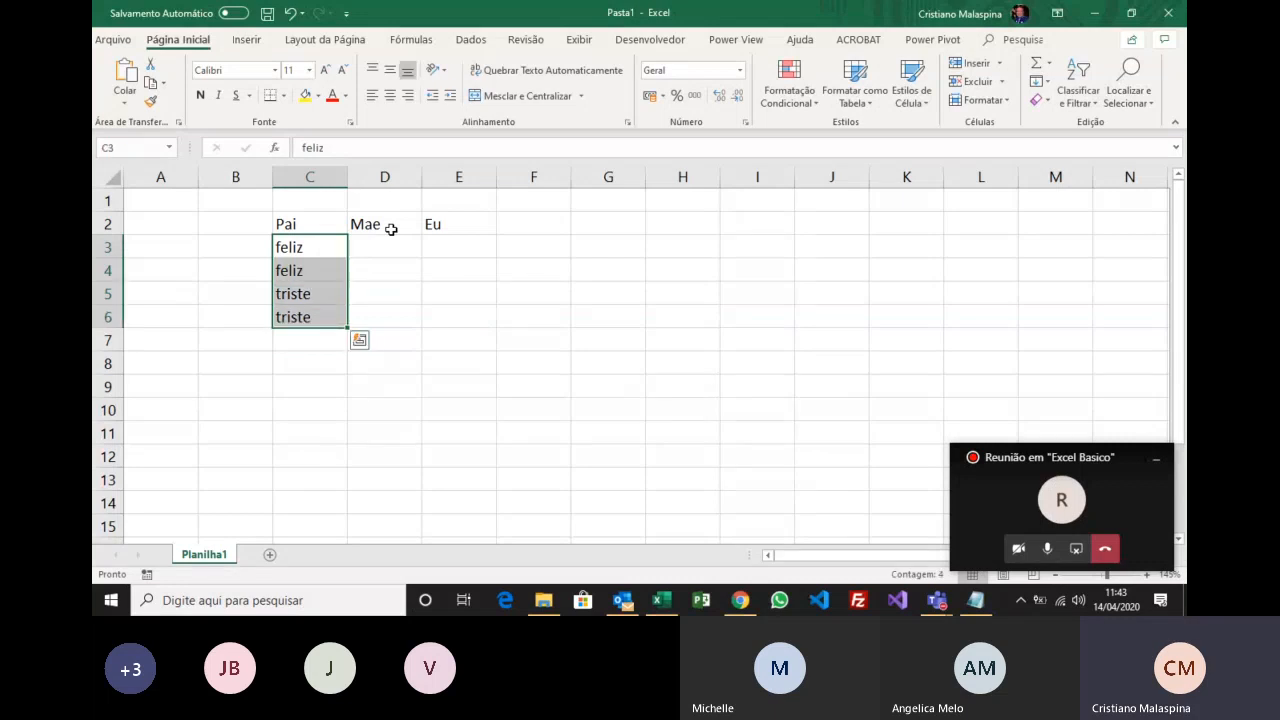
click(392, 237)
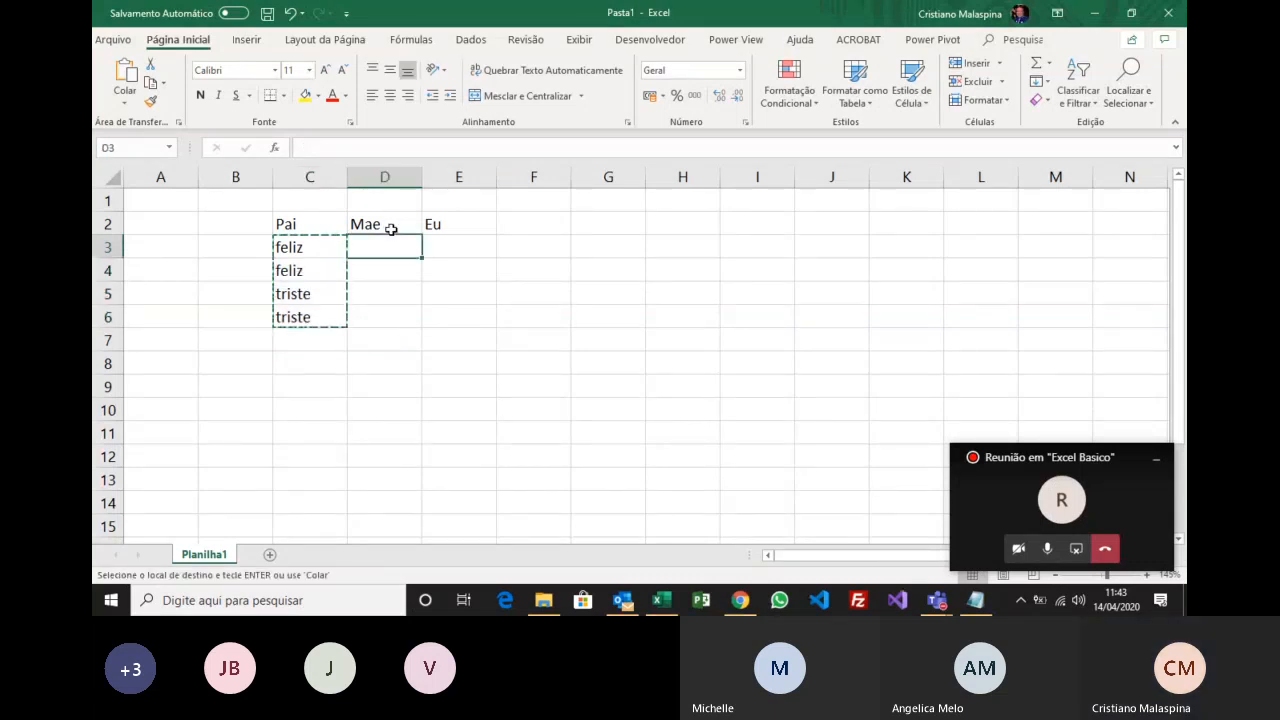
key(ctrl+s)
key(Escape)
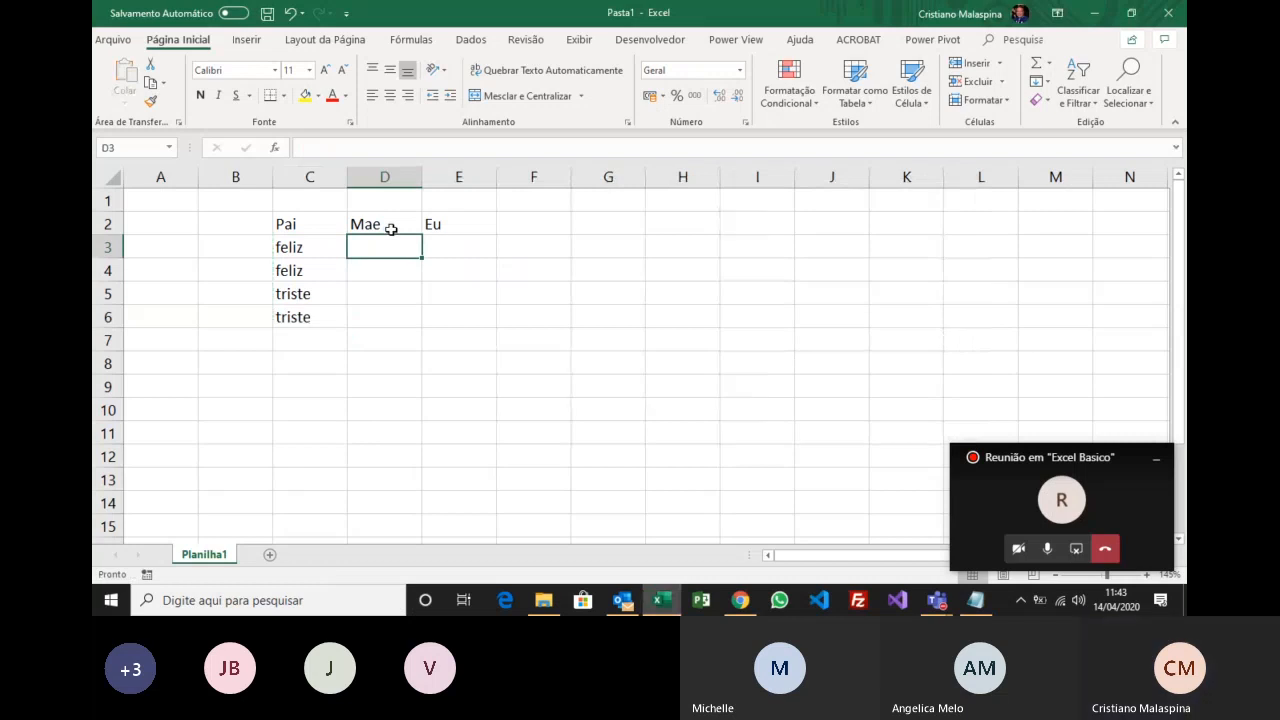
Copy the values in C3:C6 into the Mae and Eu columns, starting at D3 and E3.
drag(310, 246, 296, 308)
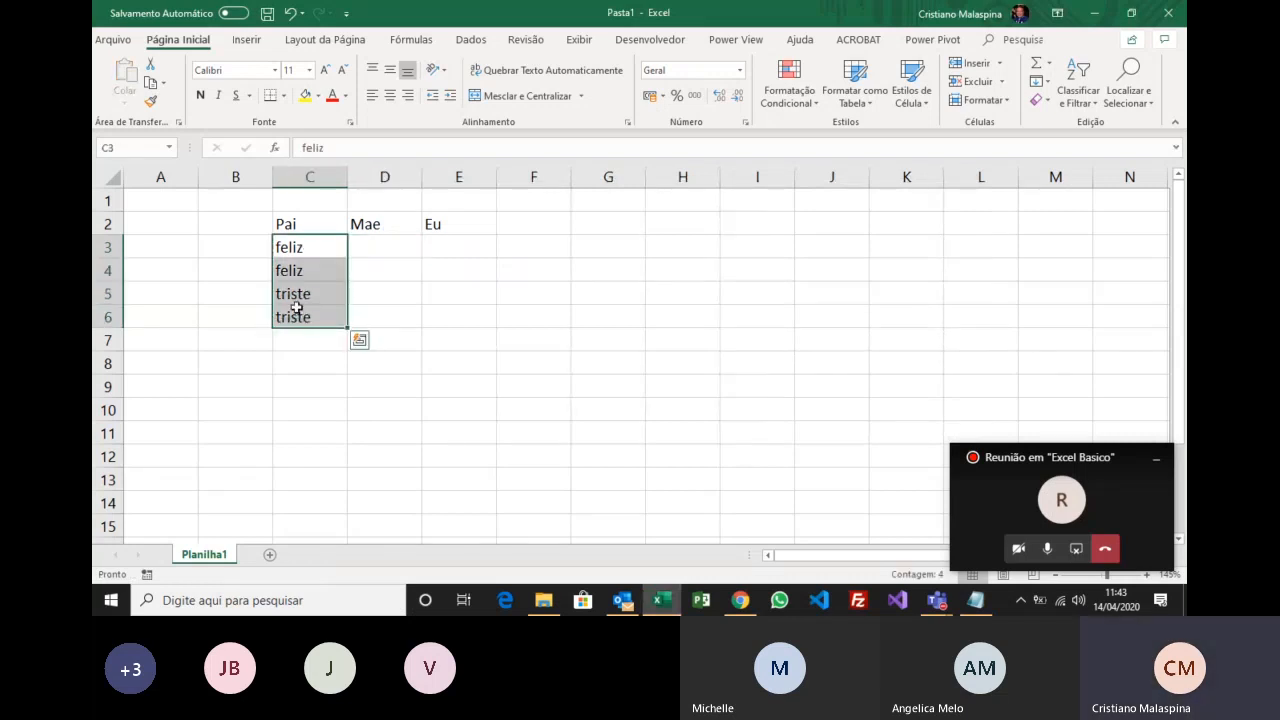
key(ctrl+c)
click(363, 245)
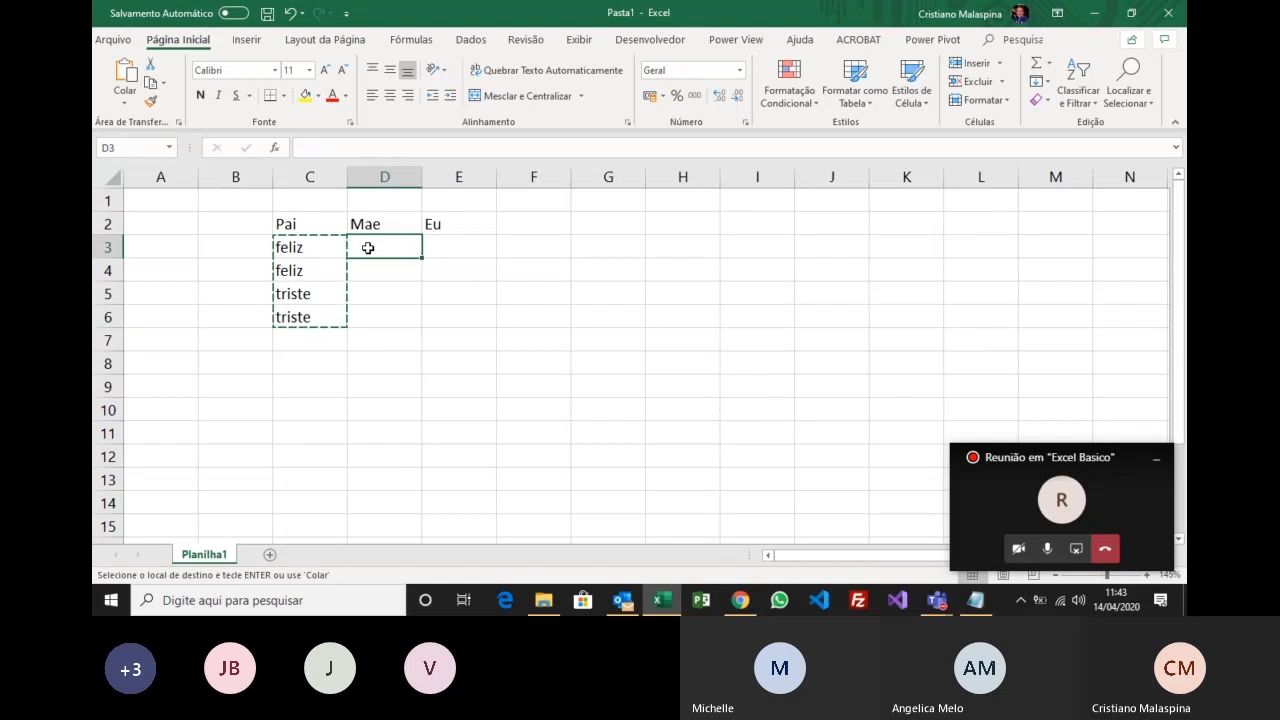
key(ctrl+v)
click(457, 250)
key(ctrl+v)
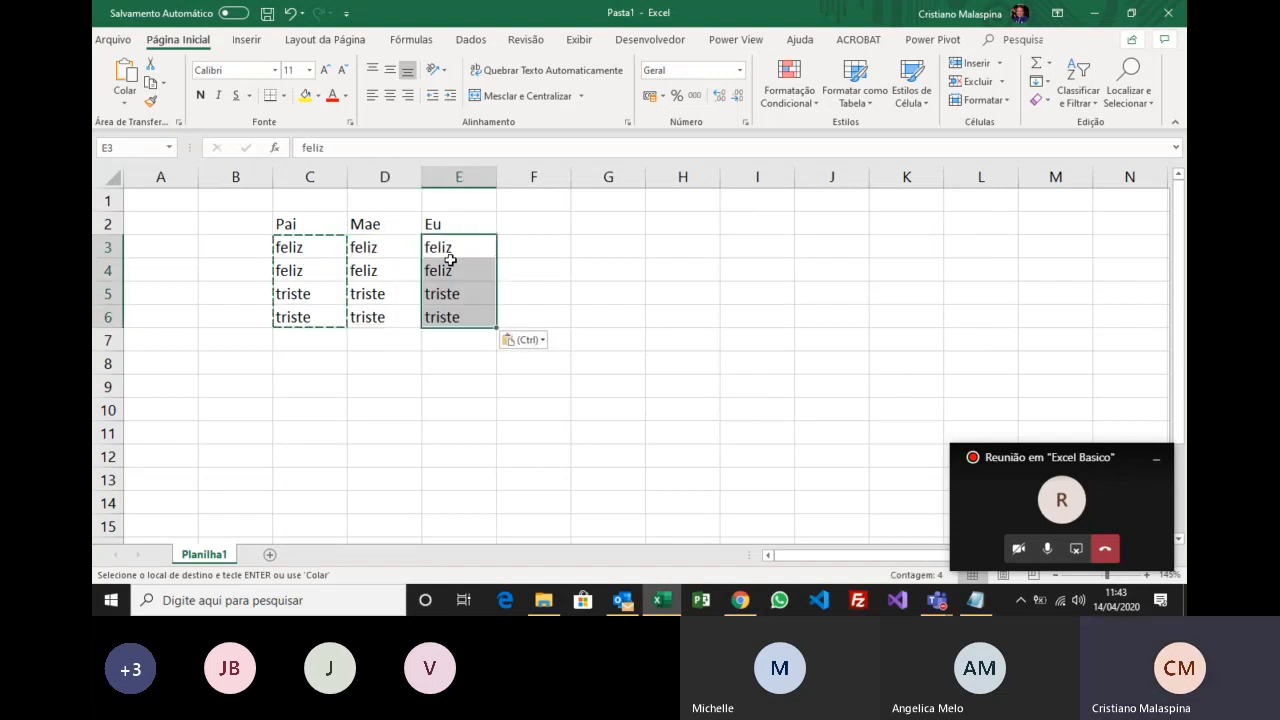
click(359, 247)
key(Escape)
scroll(580, 366, up, 4)
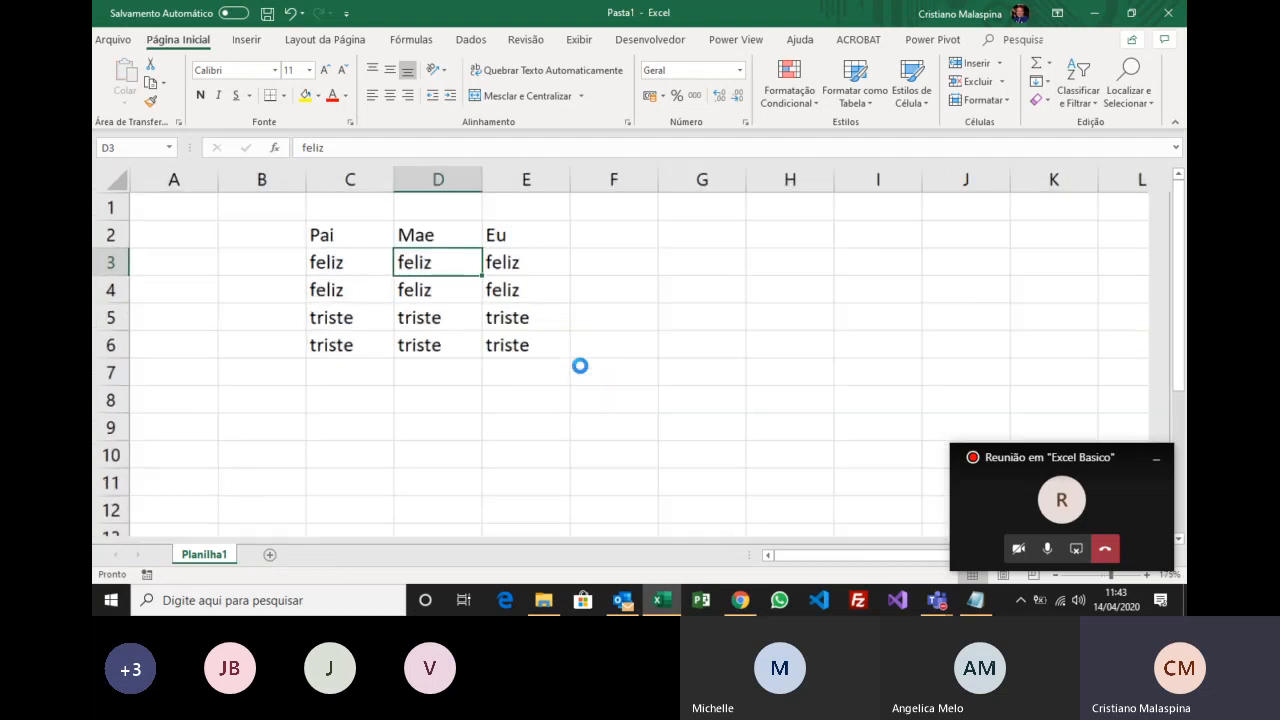
scroll(580, 366, up, 1)
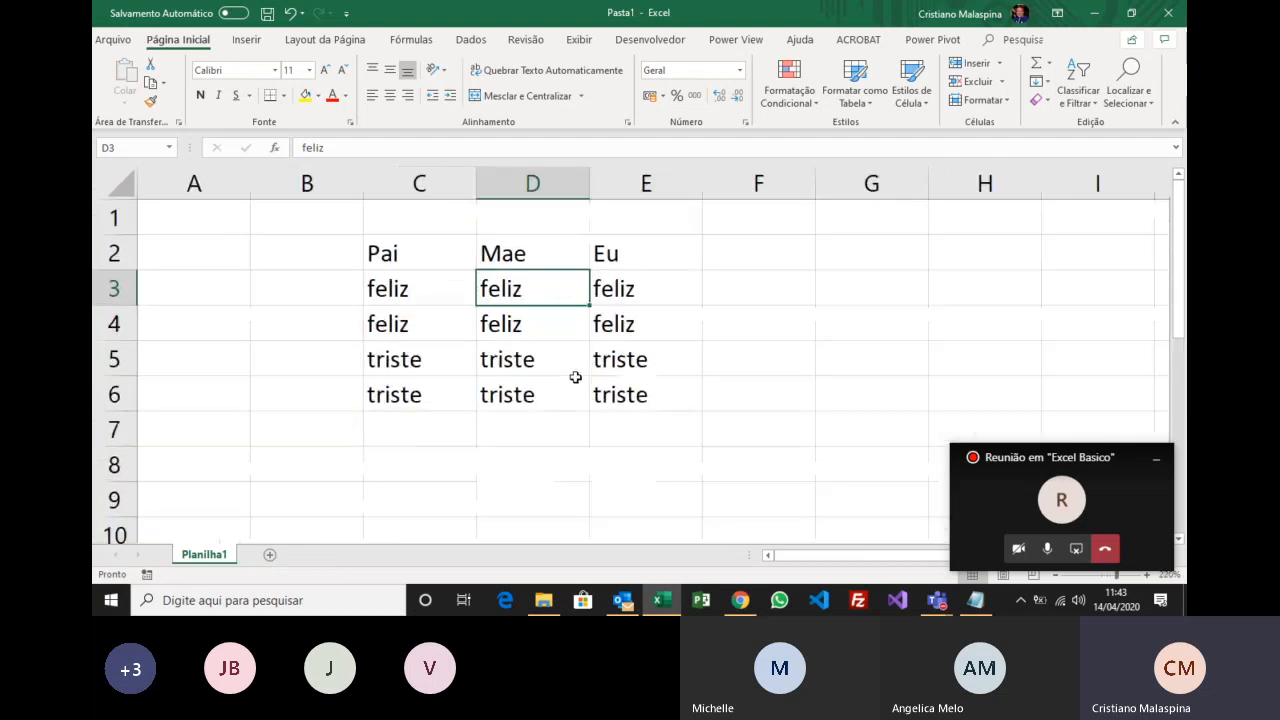
click(403, 296)
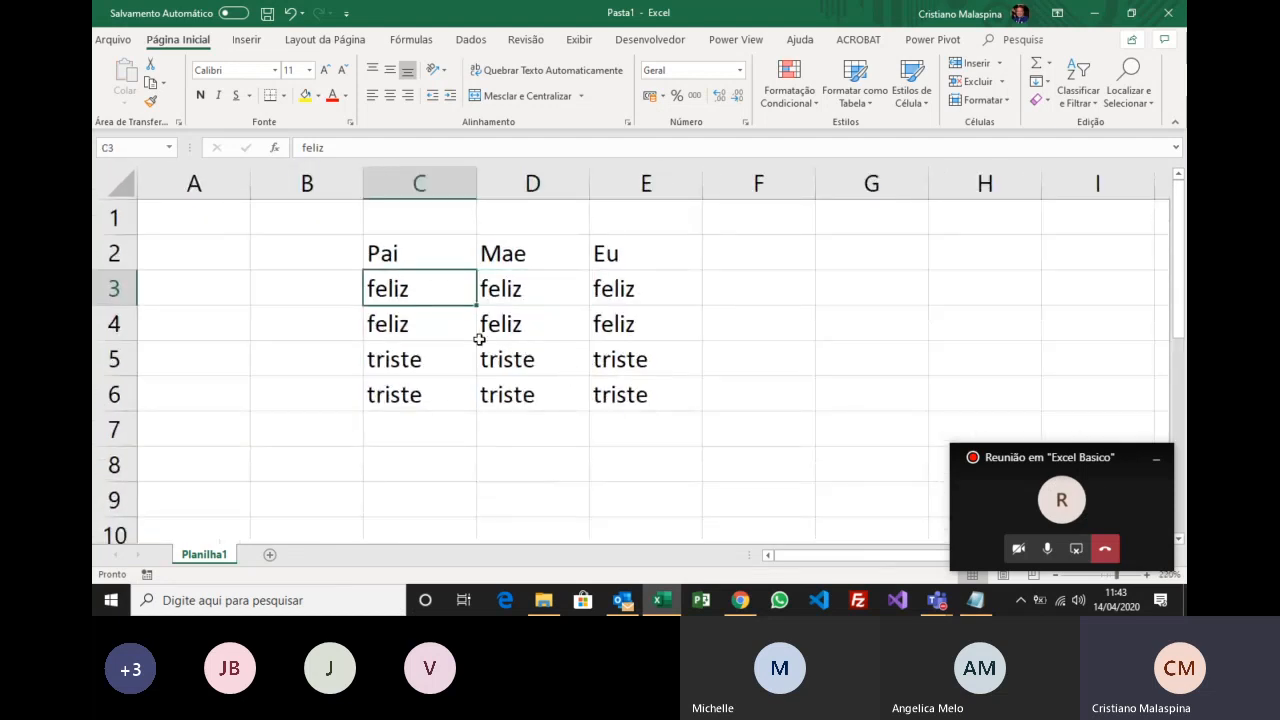
click(503, 289)
click(617, 284)
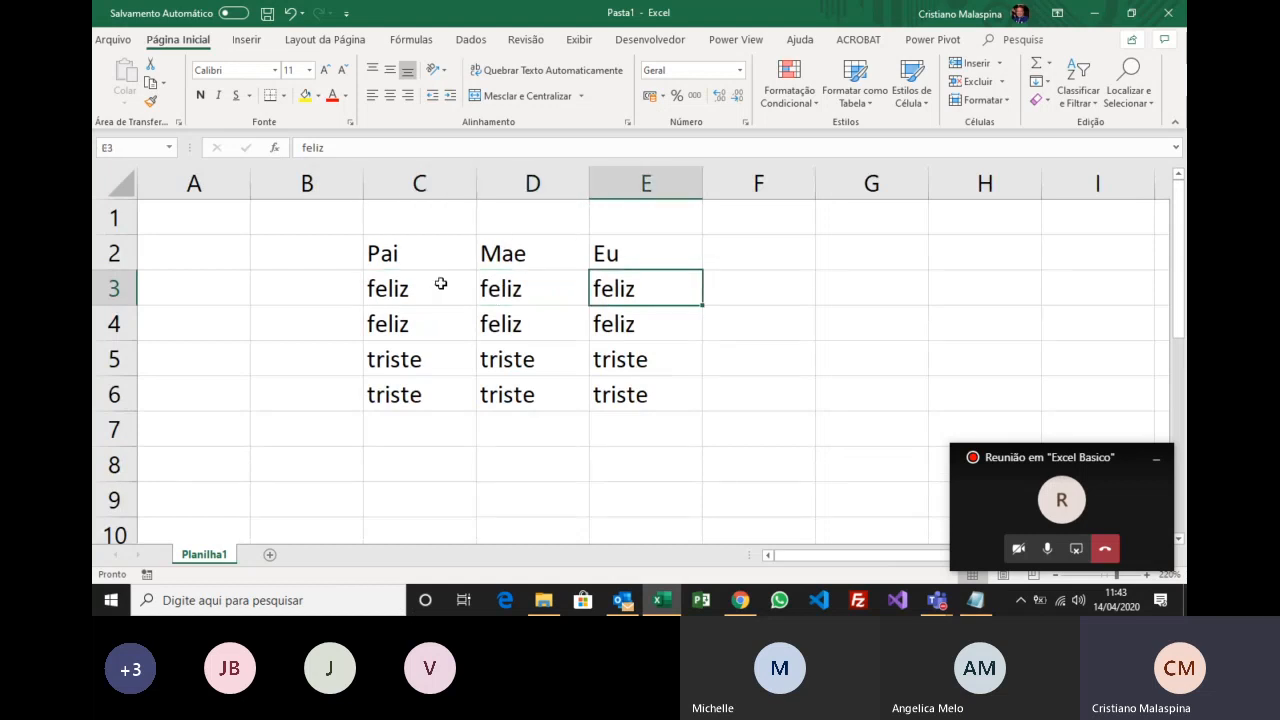
Apply all borders to the table in C2:E6.
mouse_move(413, 257)
mouse_down()
mouse_move(571, 289)
mouse_move(609, 389)
mouse_up()
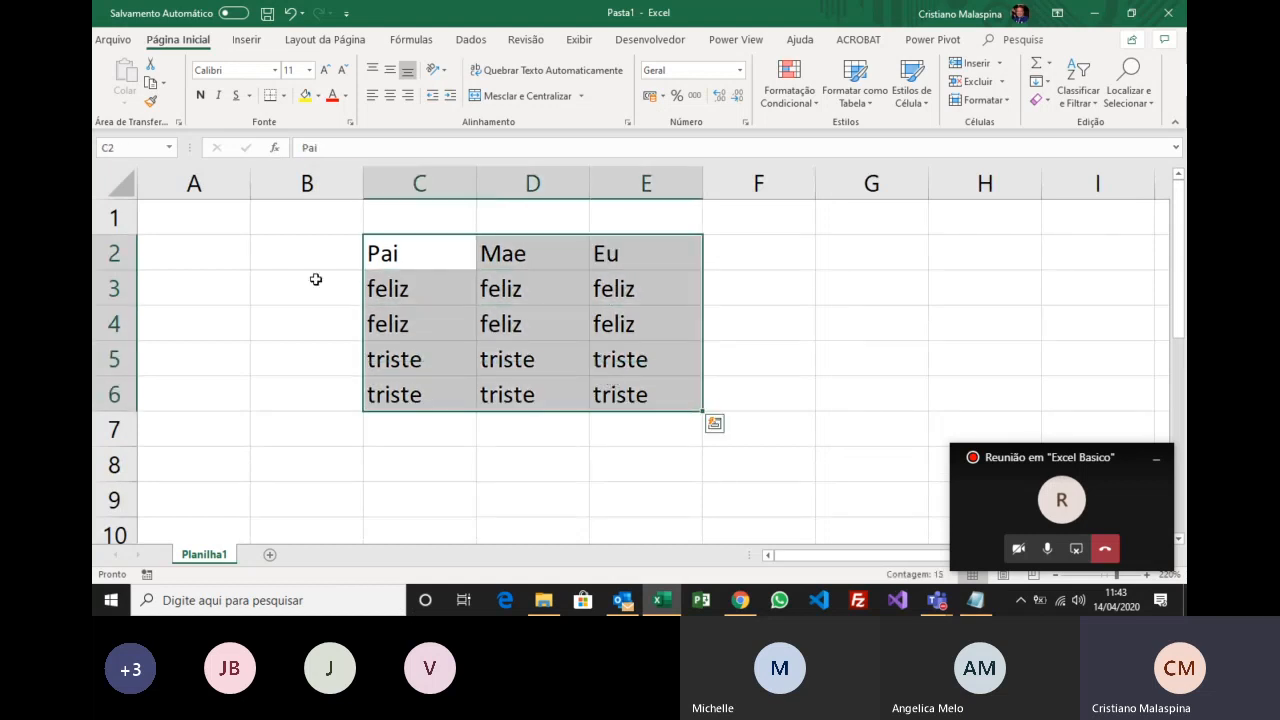
click(284, 95)
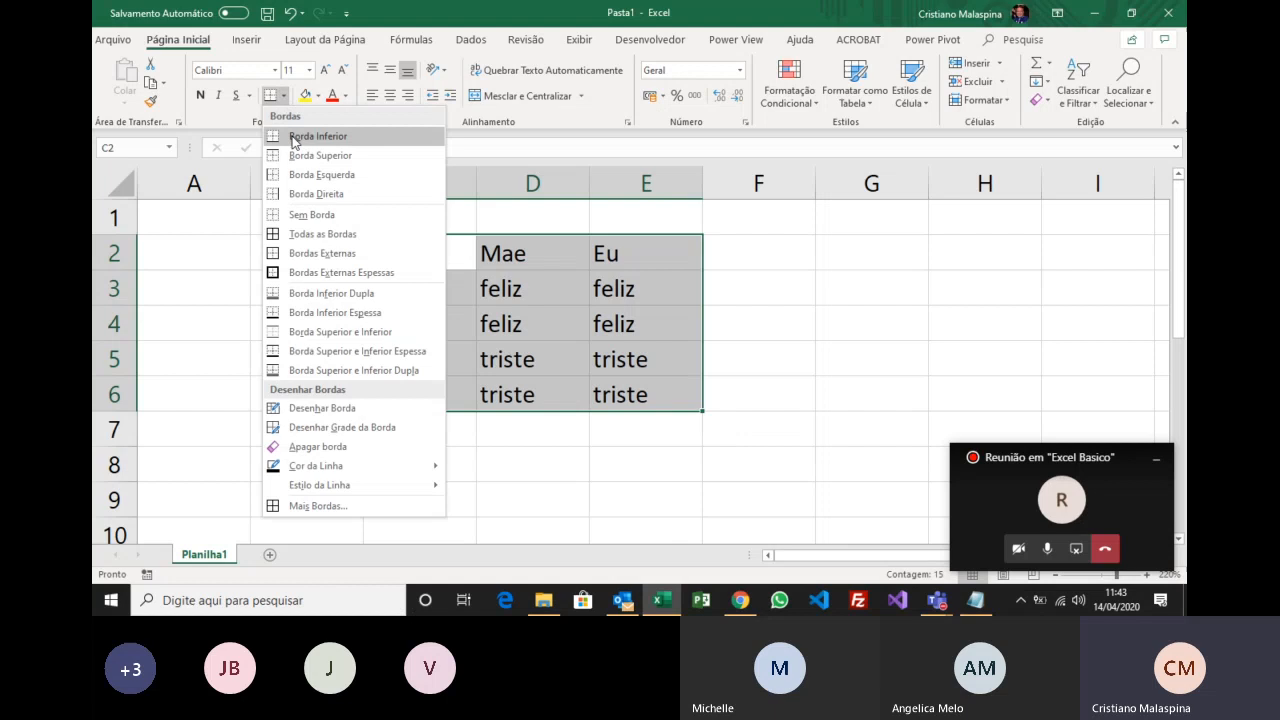
click(305, 234)
click(783, 330)
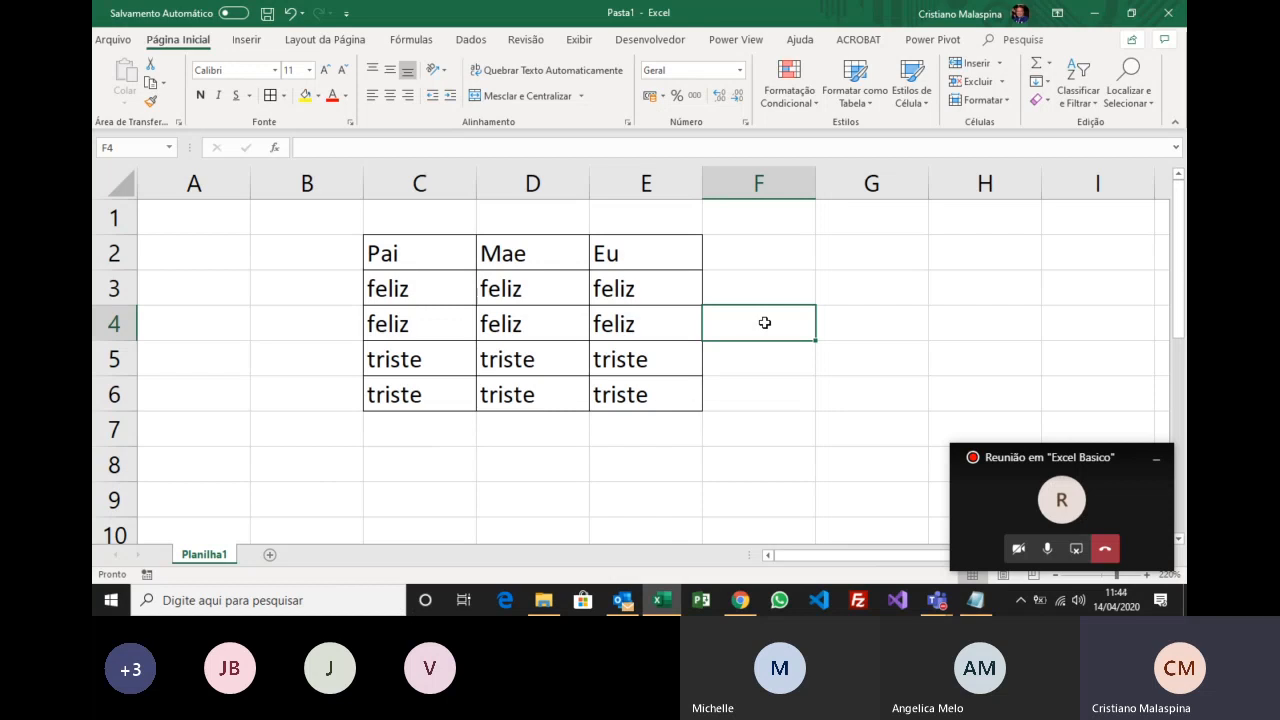
click(622, 297)
click(460, 302)
click(497, 290)
click(597, 289)
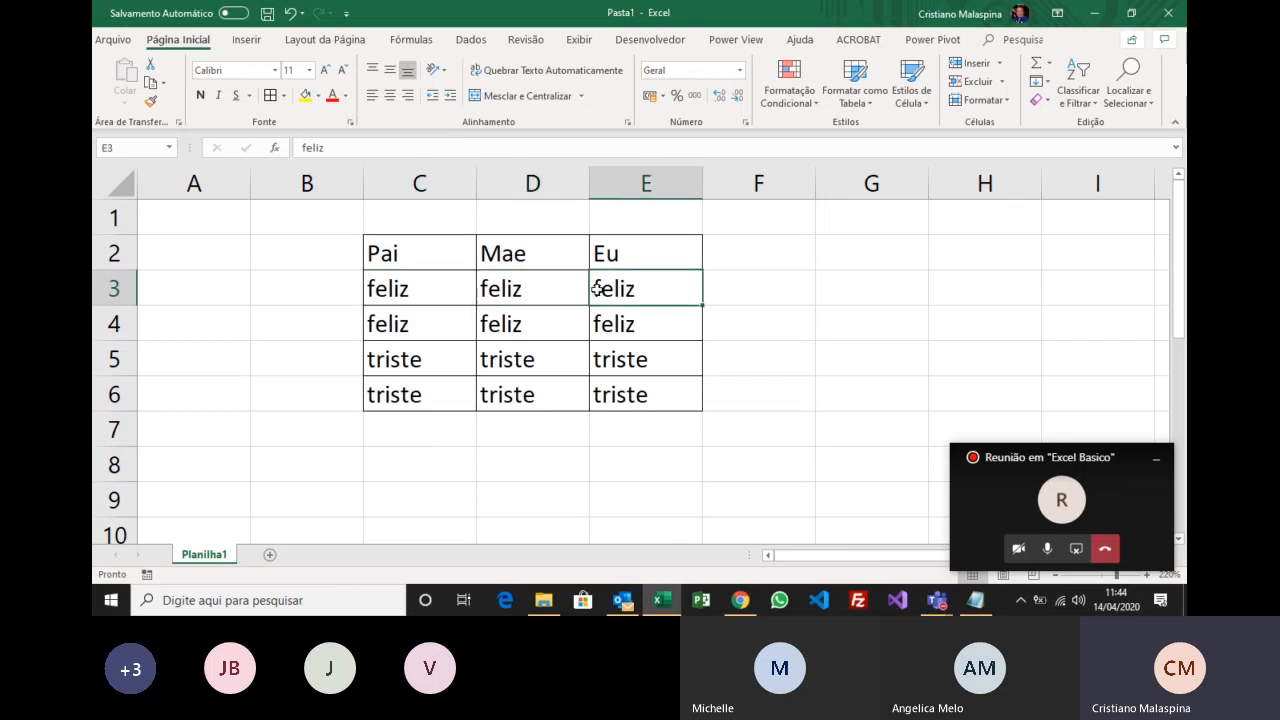
Enter E as a heading in C1 above the table.
click(427, 224)
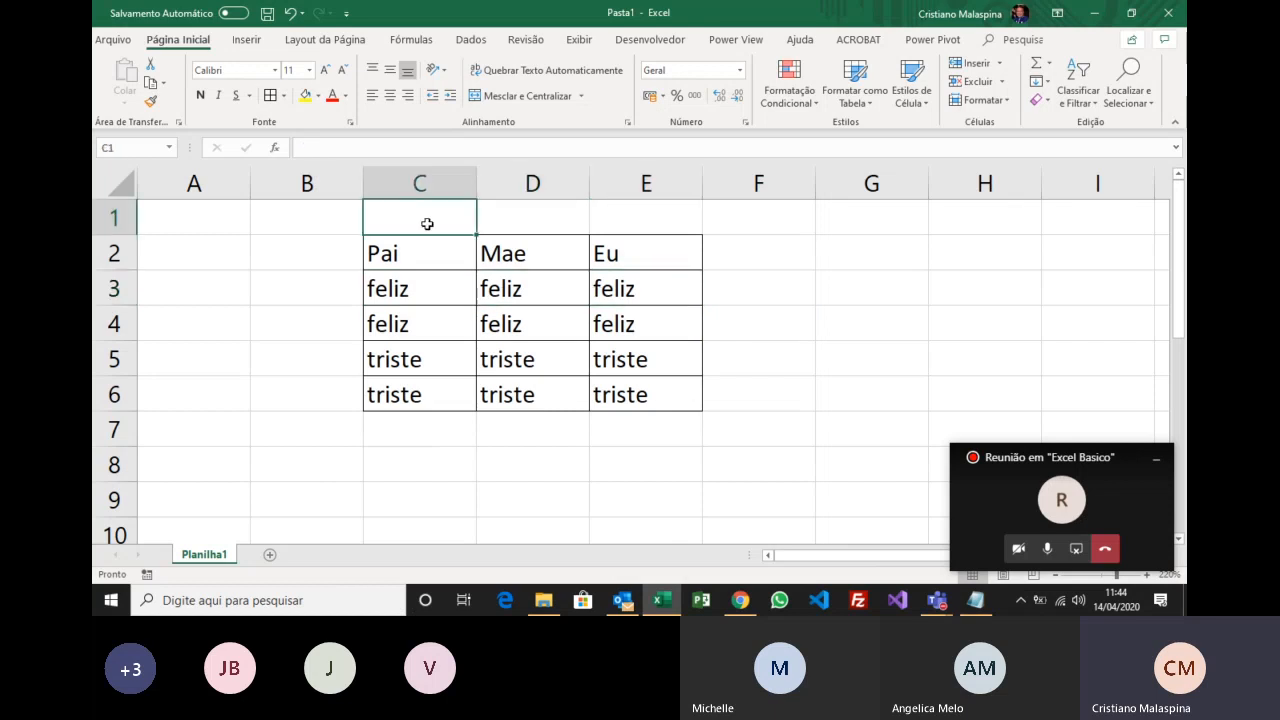
text(E)
key(Return)
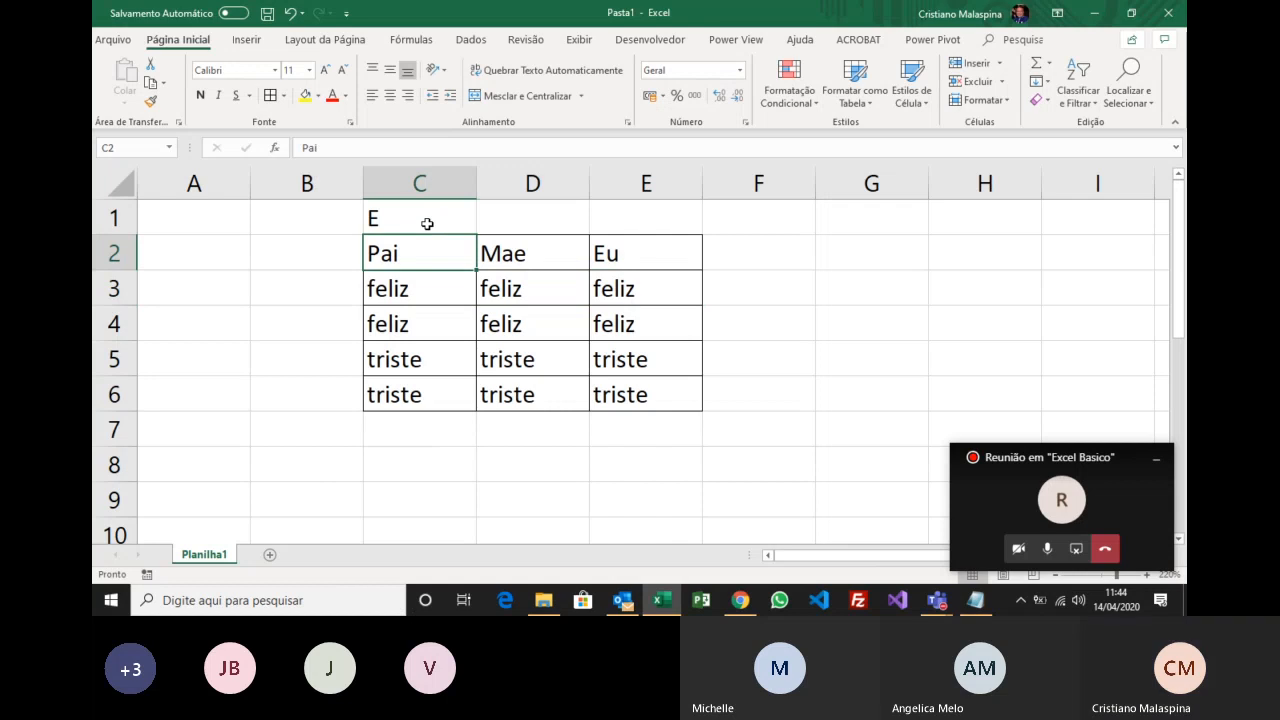
Replace the heading in C1 with Condicao Logica E.
click(411, 219)
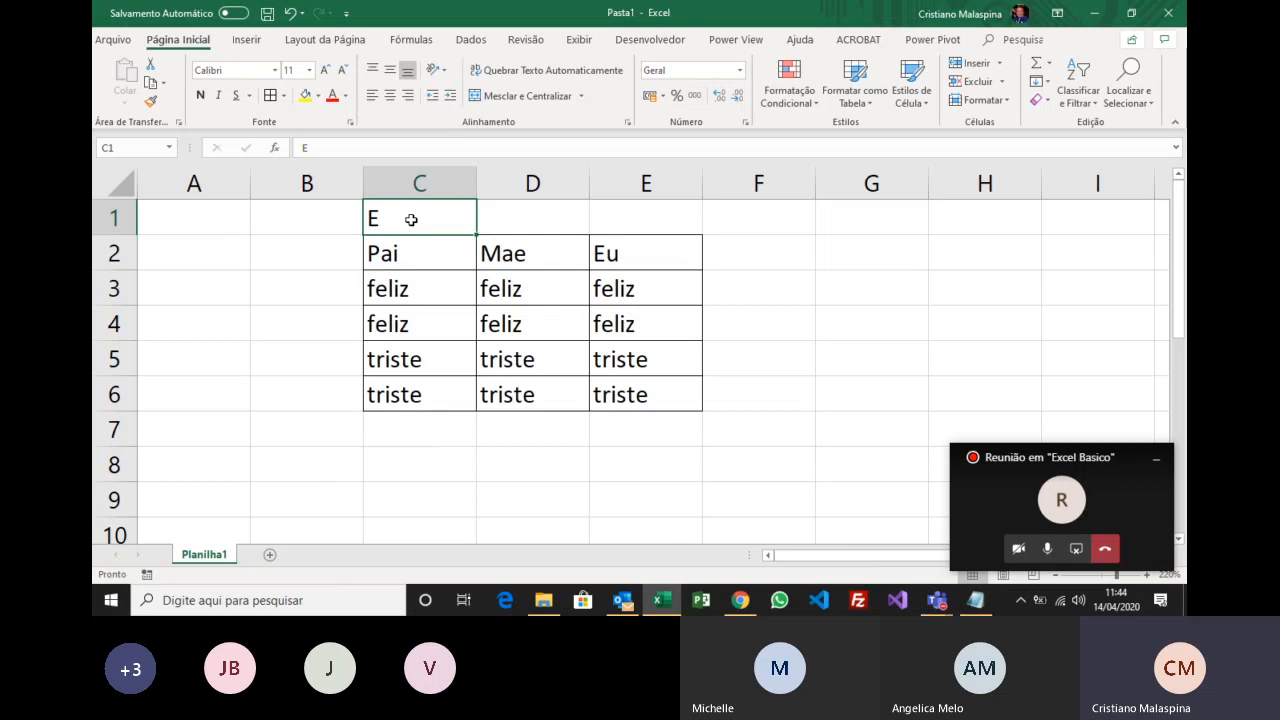
text(Co)
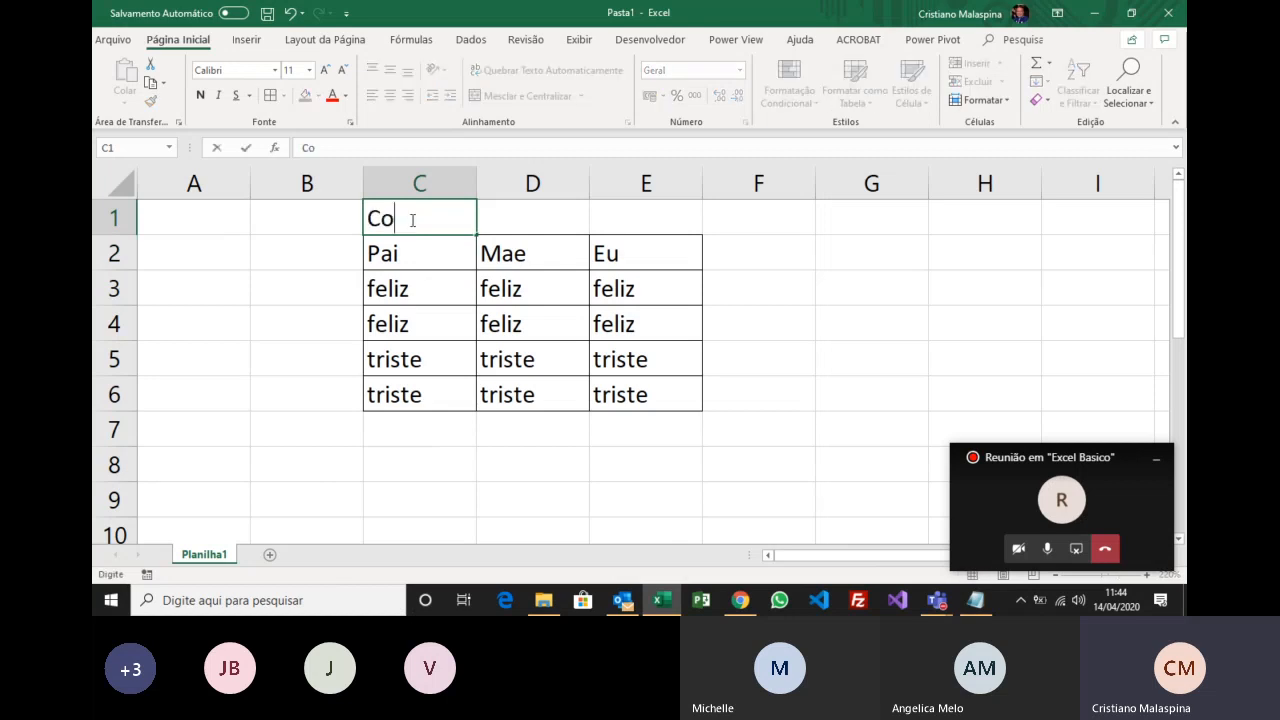
text(ndica)
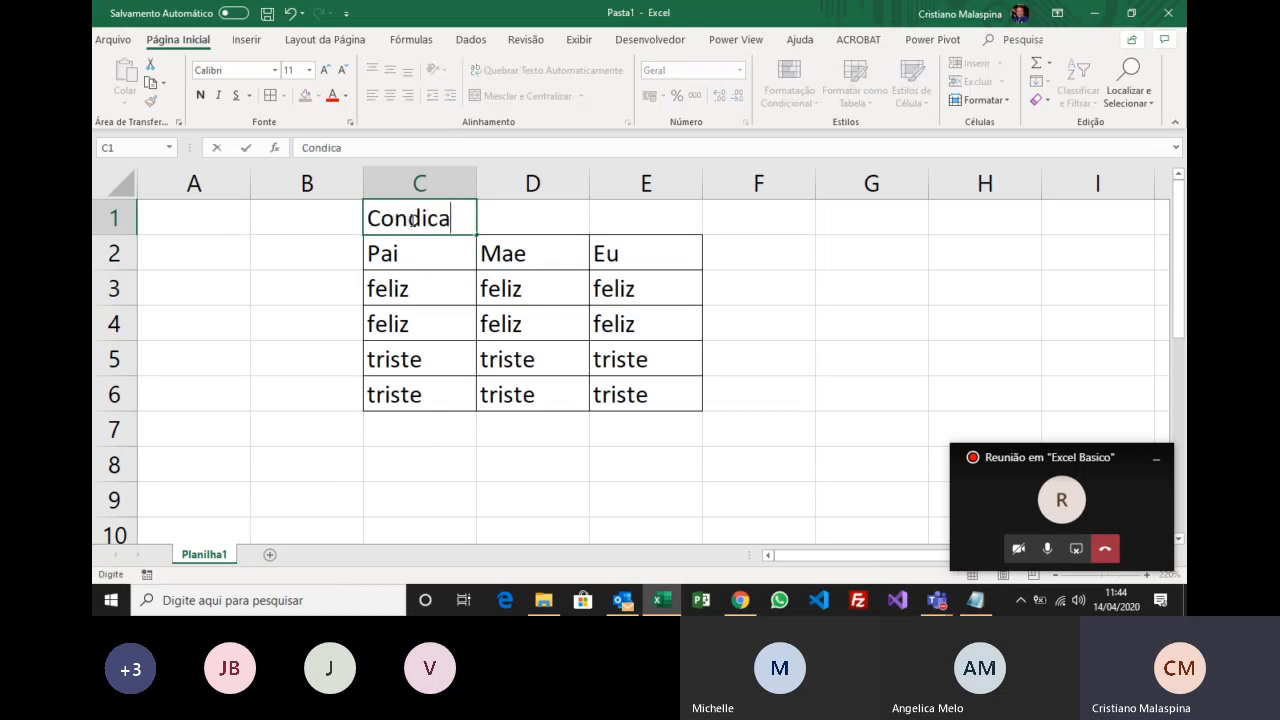
text(o Lo gica E)
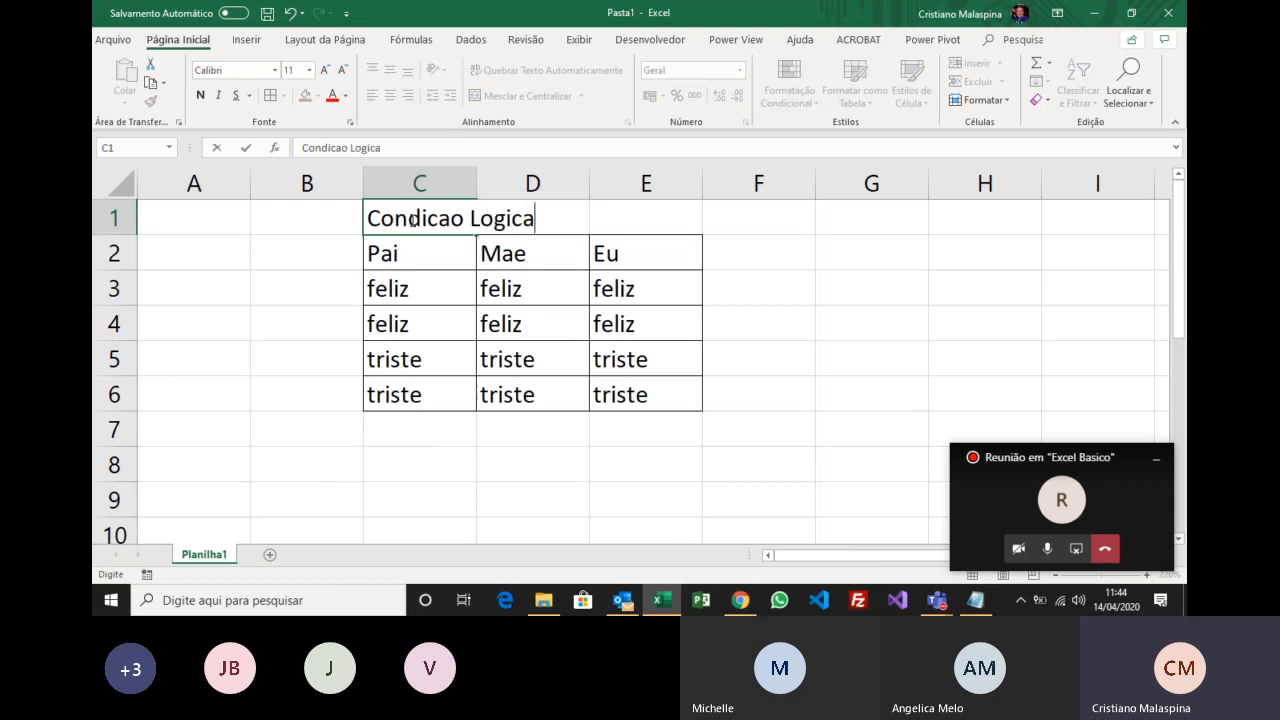
key(Return)
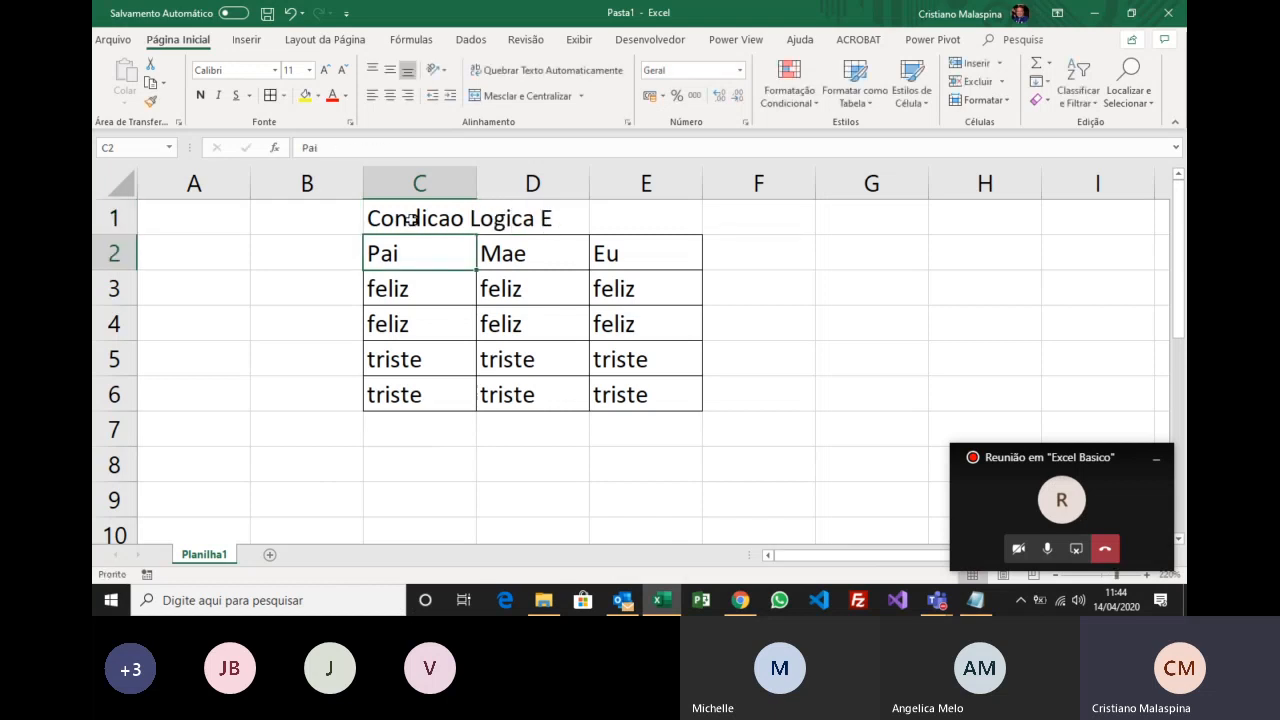
key(Return)
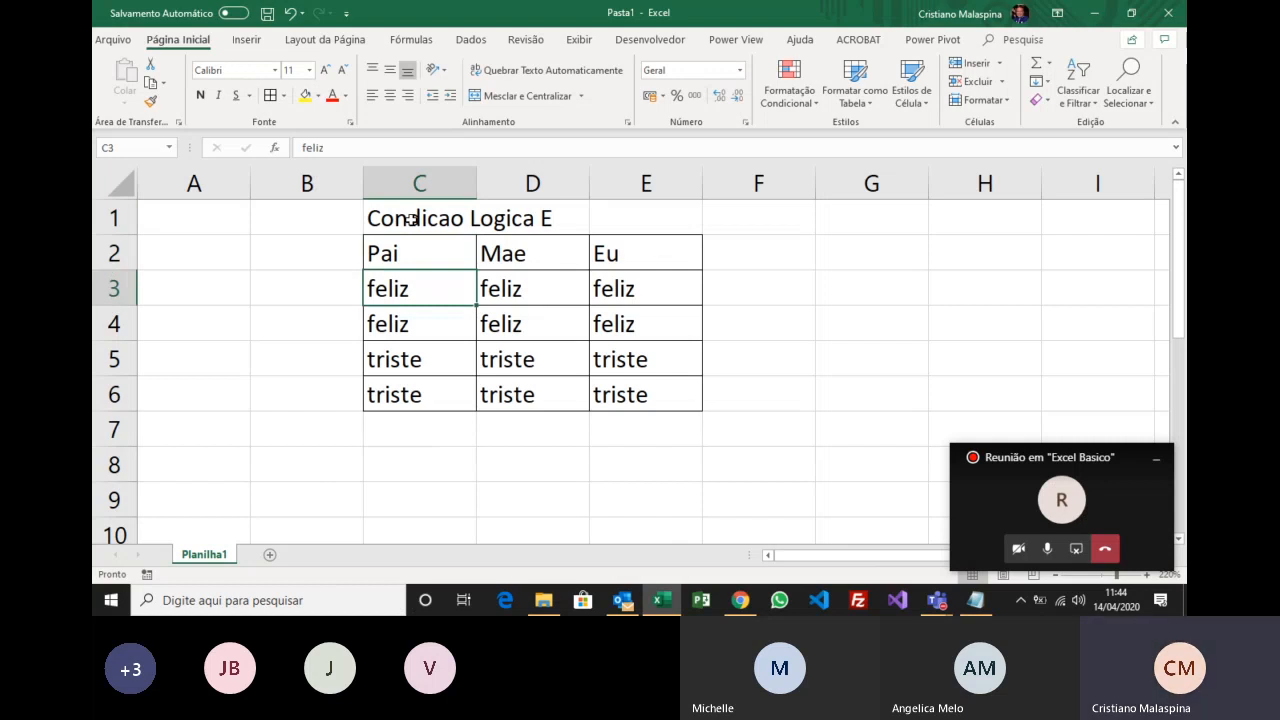
key(Right)
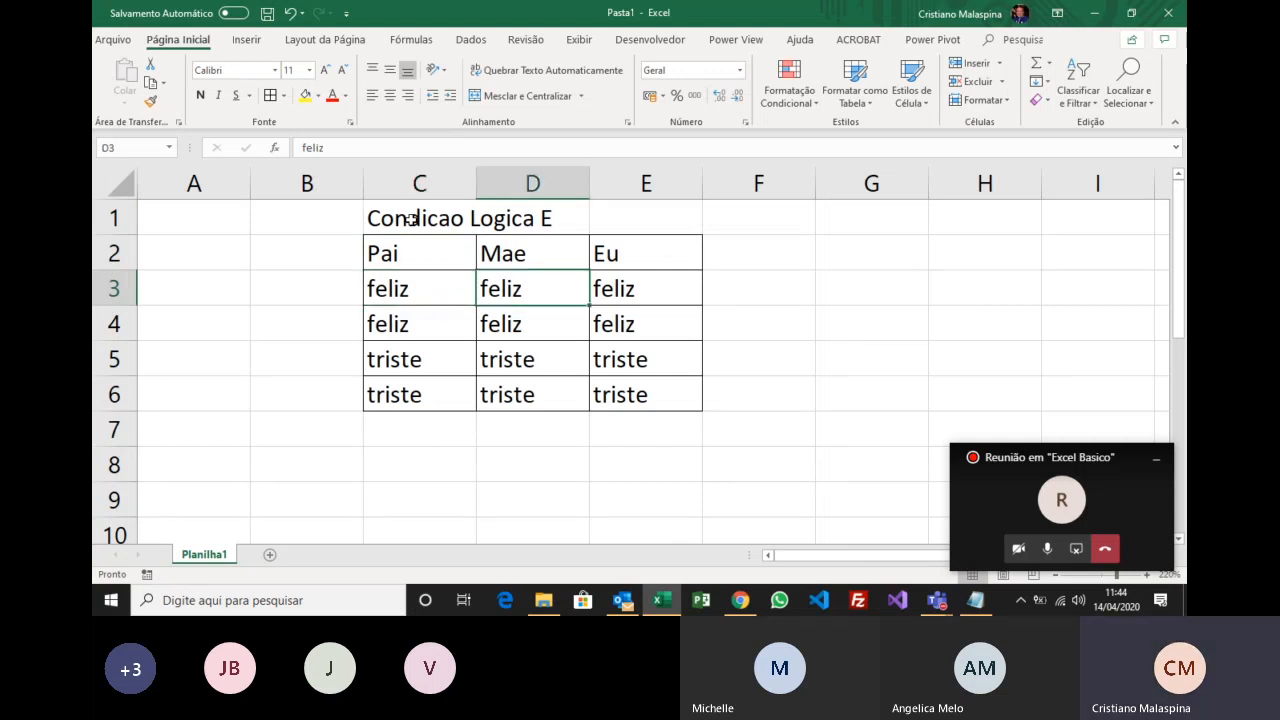
Set the Mae value in D4 to triste, beside the second feliz in the Pai column.
key(Right)
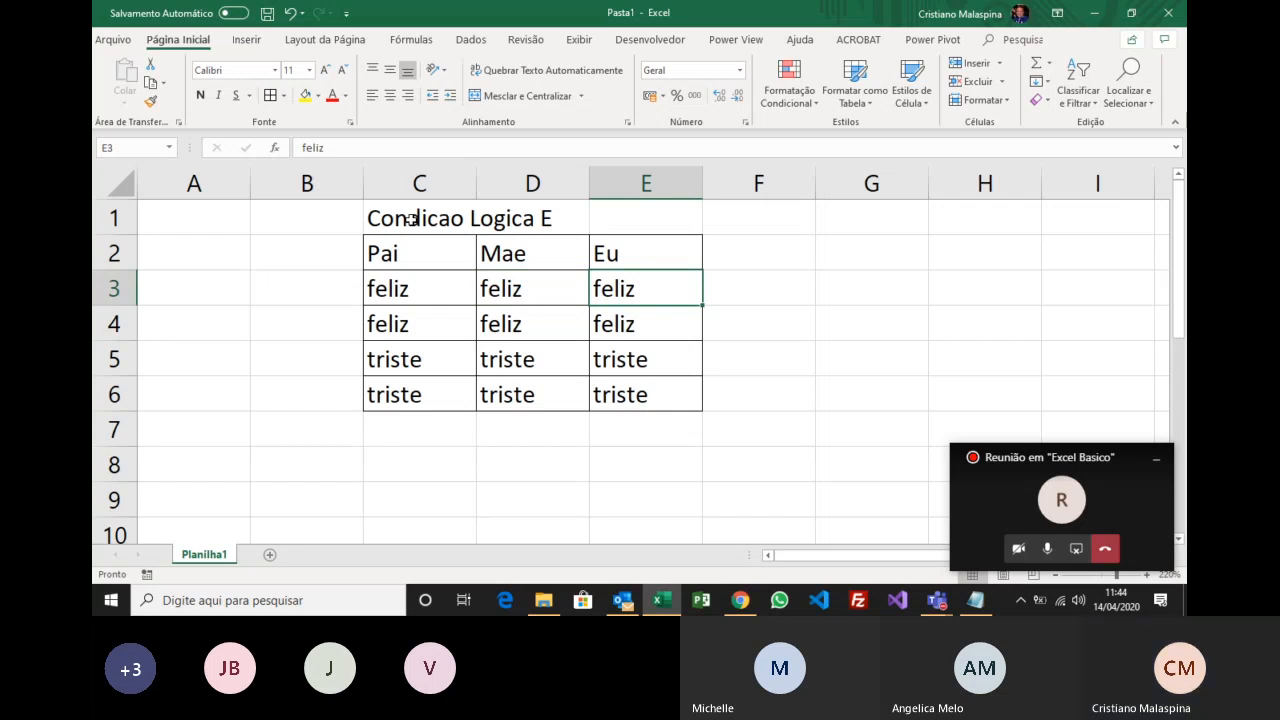
key(Left)
key(Left)
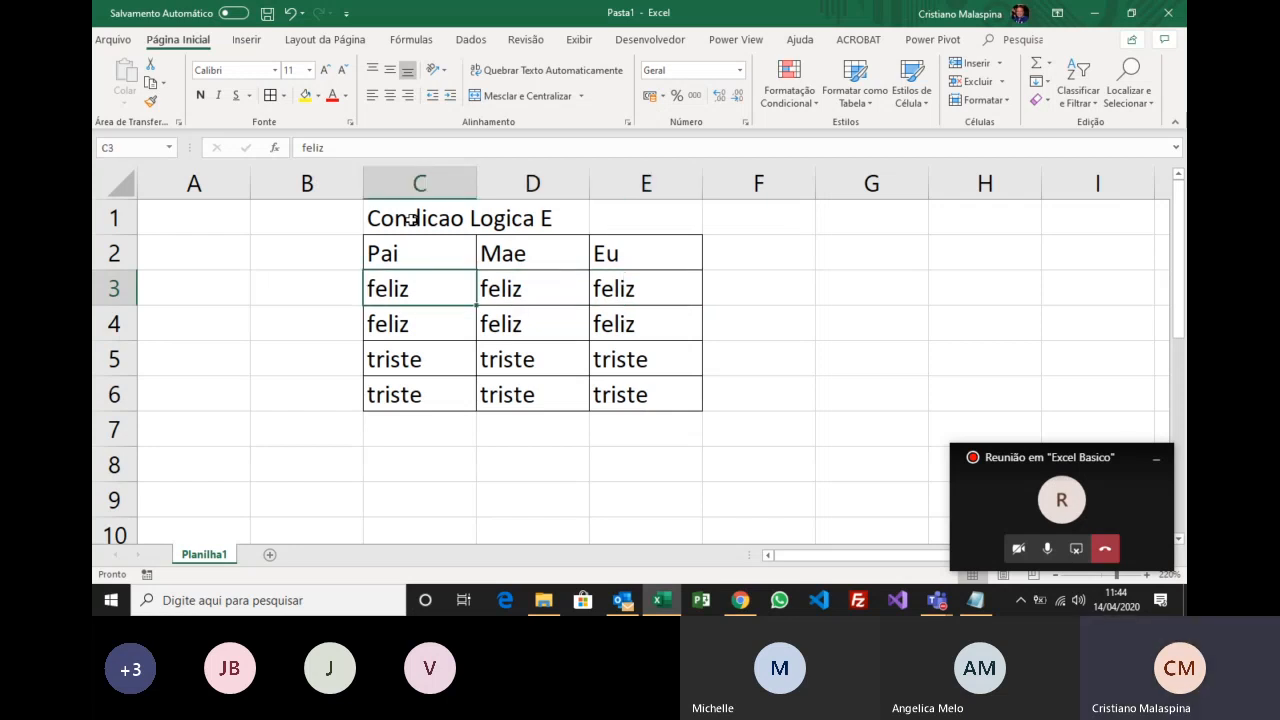
key(Down)
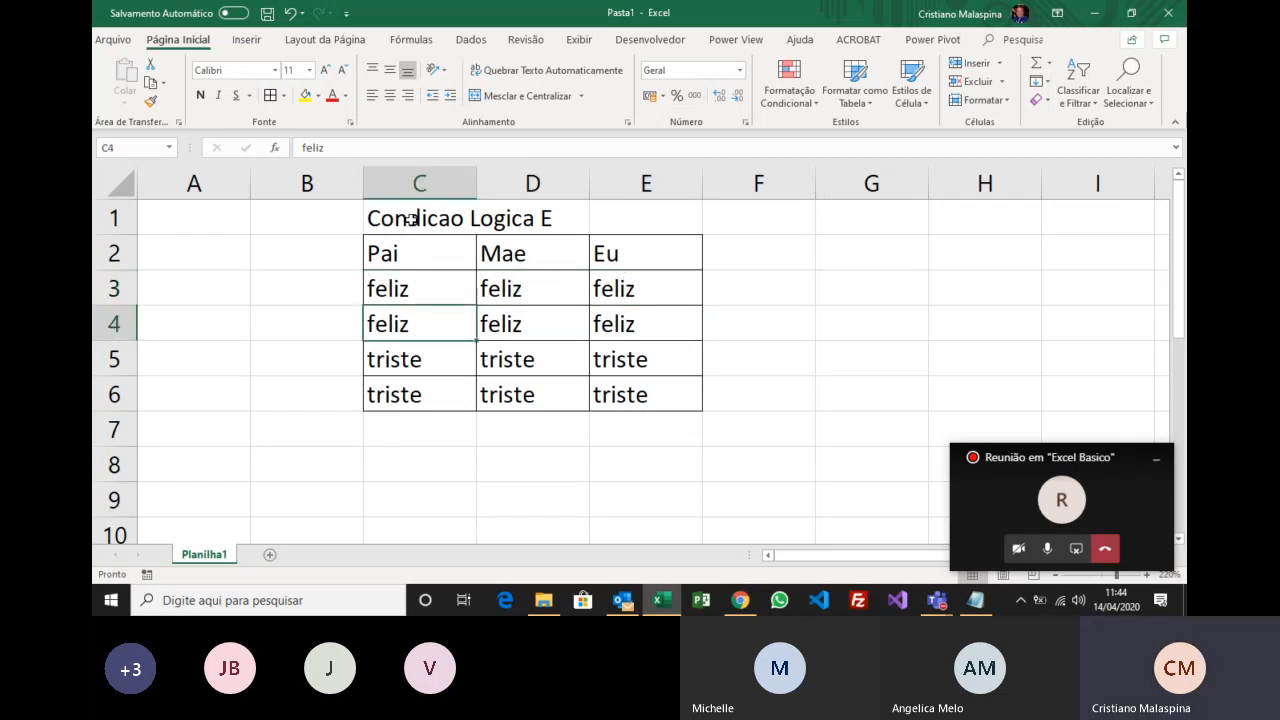
key(Right)
text(tr)
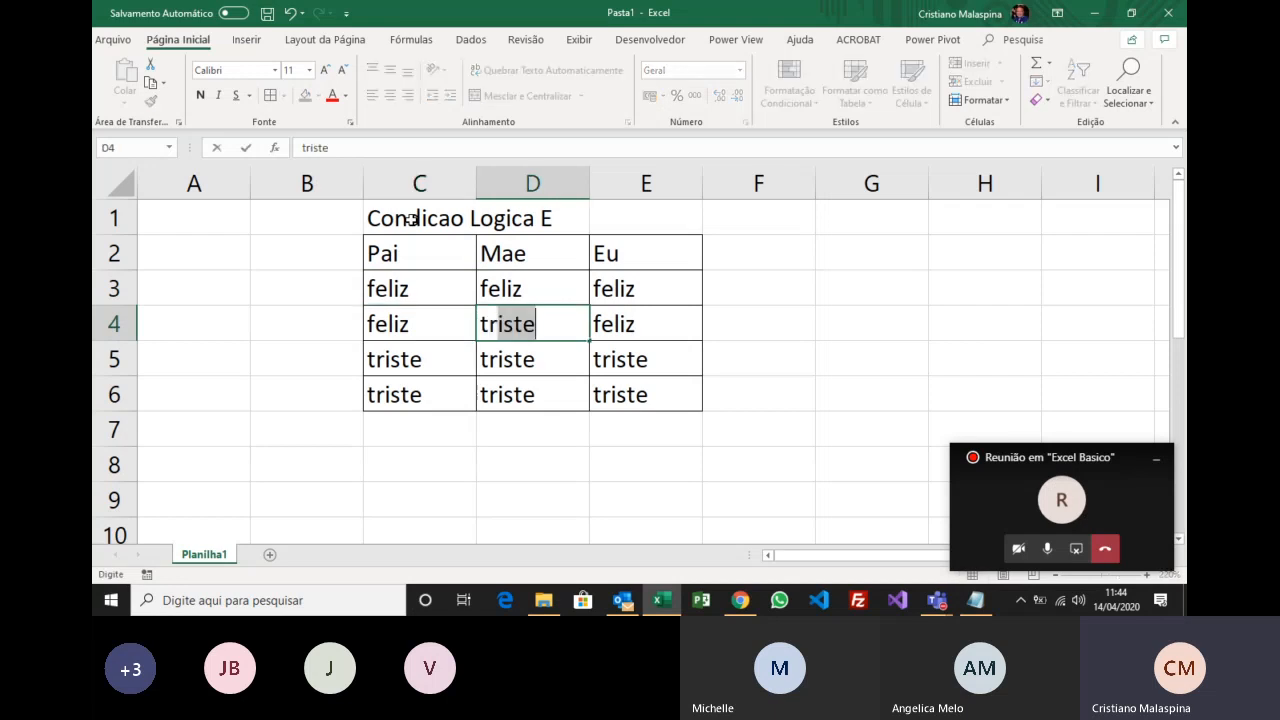
key(Return)
Set the Eu value in E4 to triste.
key(Up)
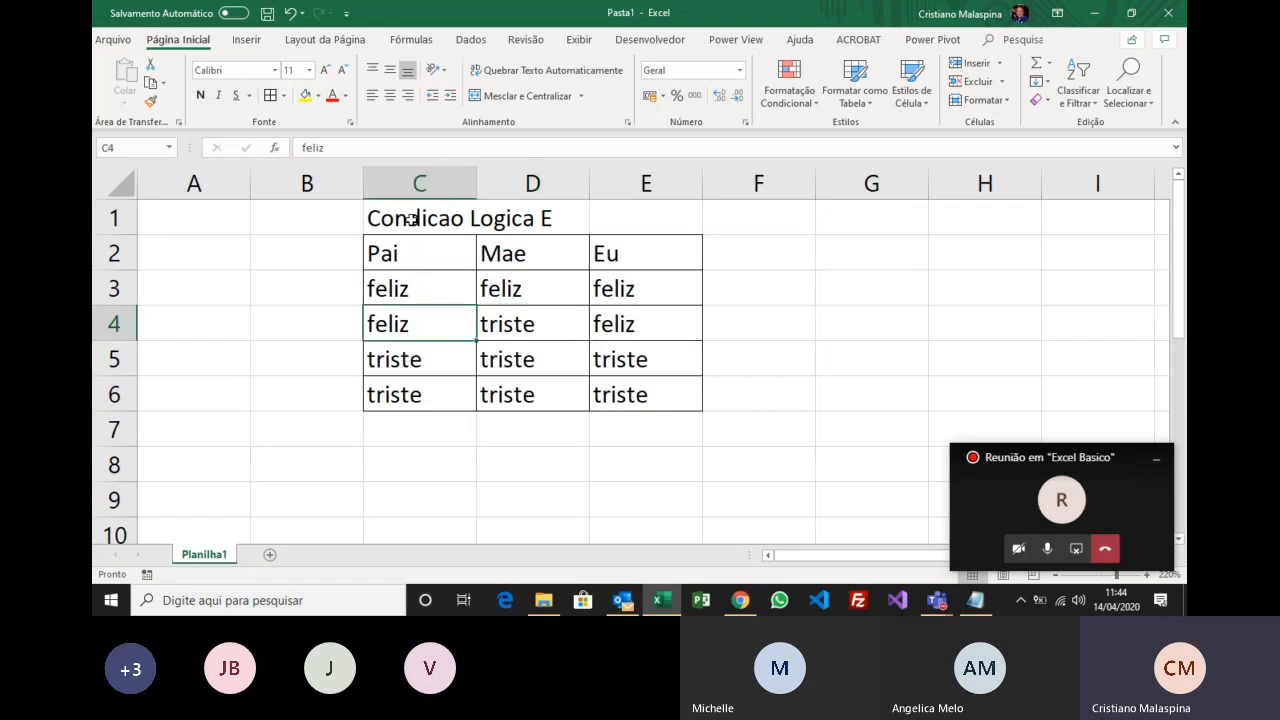
key(Right)
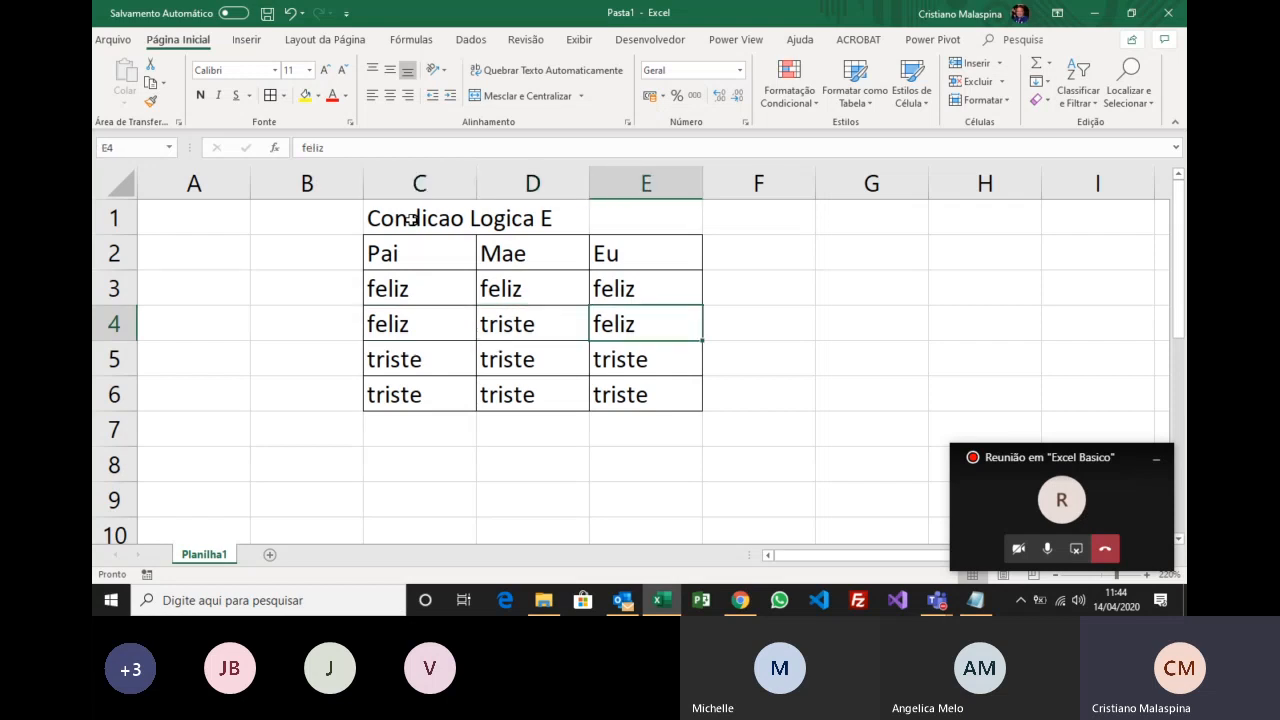
text(triste)
key(Return)
Examine the Pai, Mae and Eu combinations in rows 4 and 5 of the truth table.
key(Up)
key(Left)
key(Left)
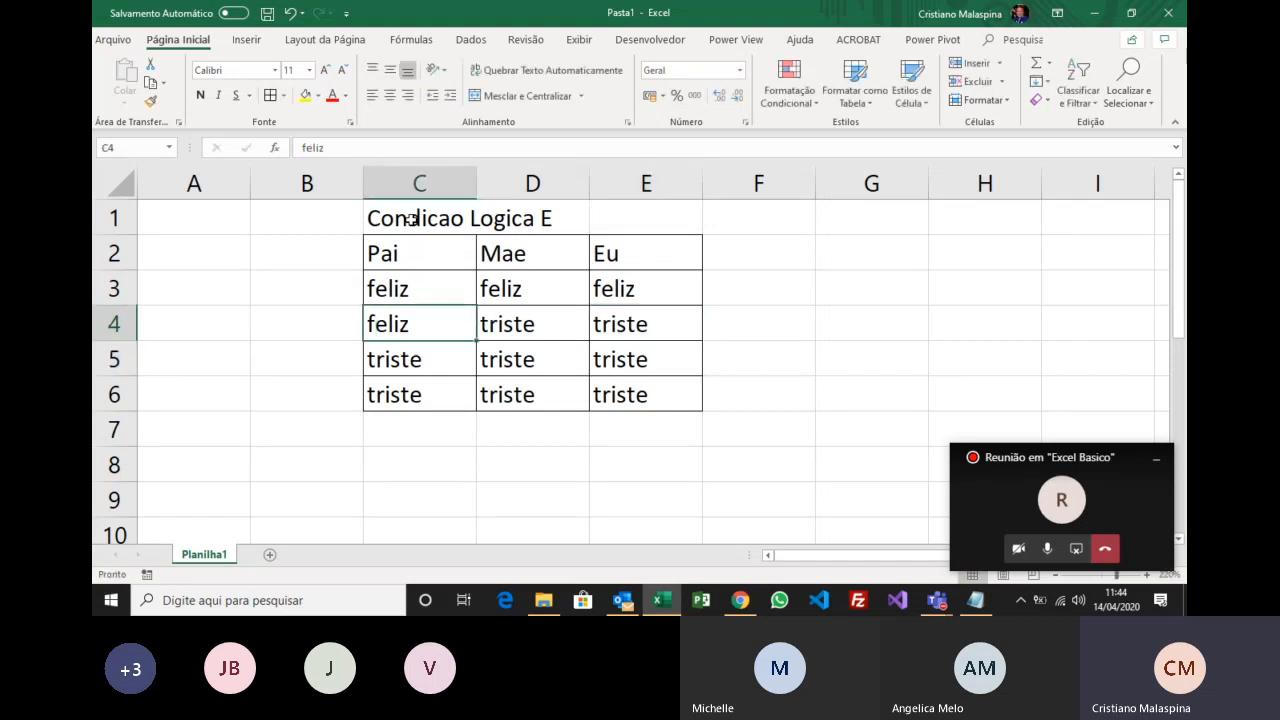
key(Right)
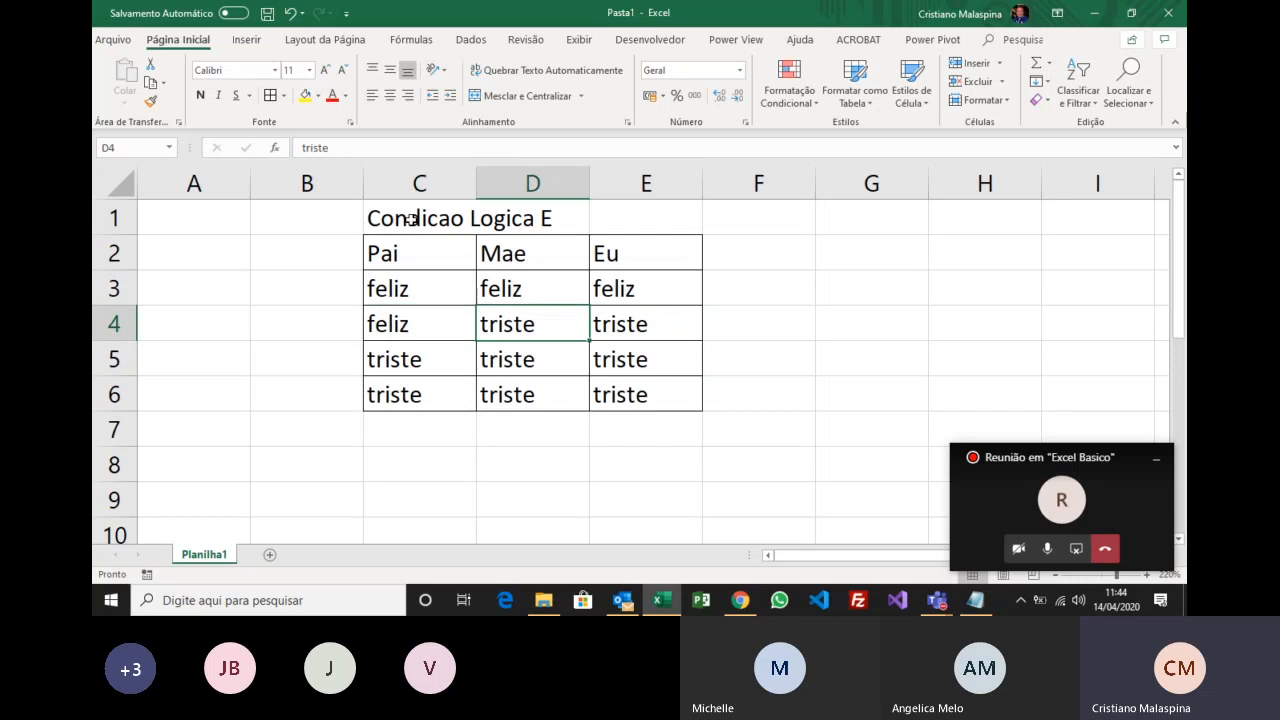
key(Right)
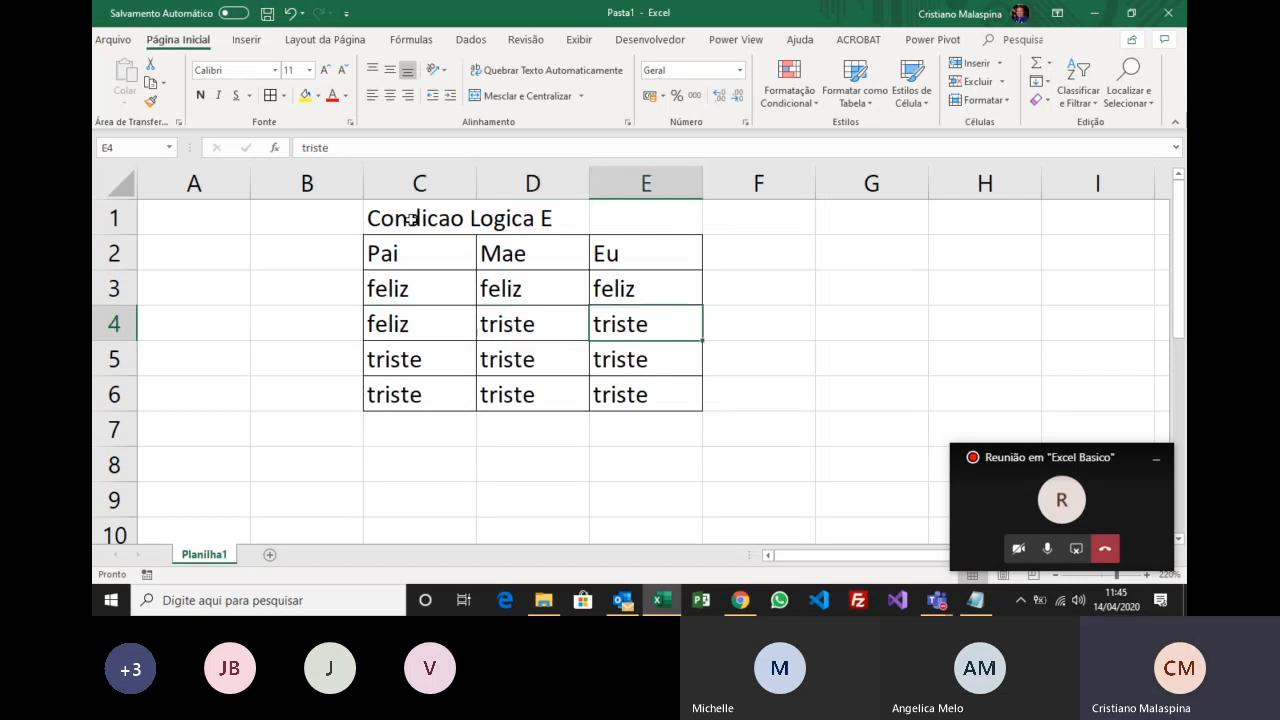
key(Left)
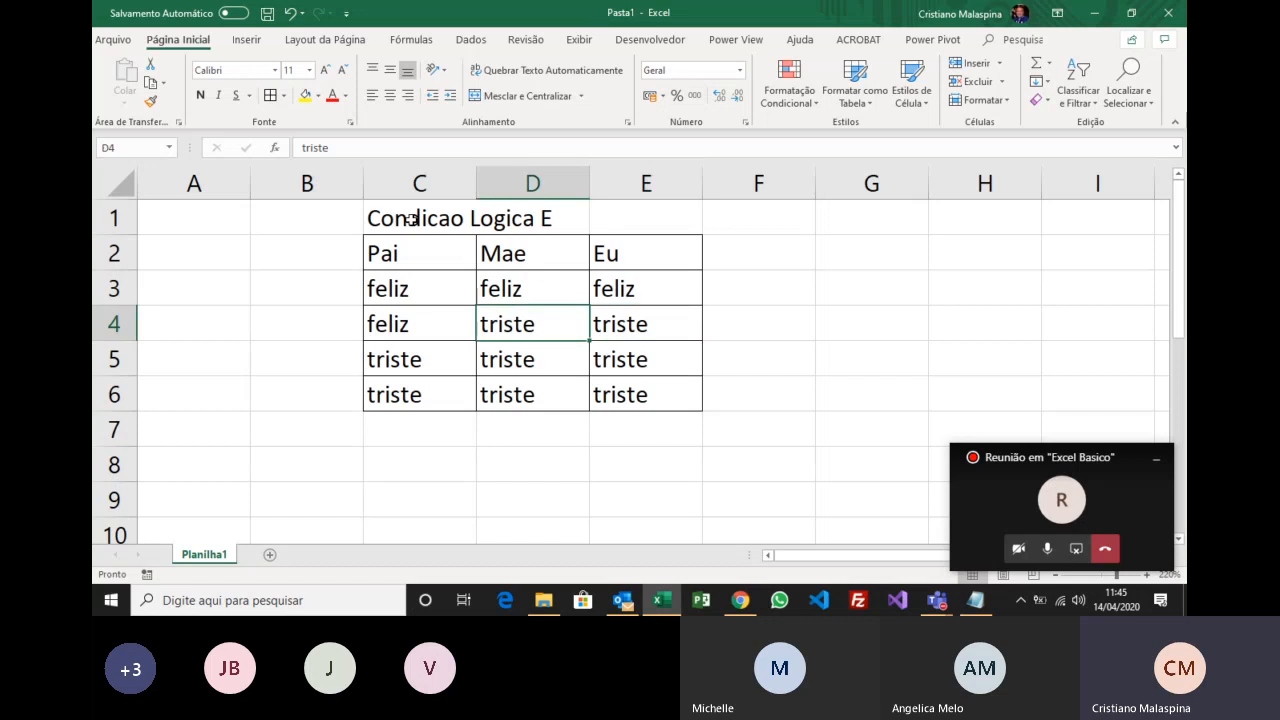
key(Right)
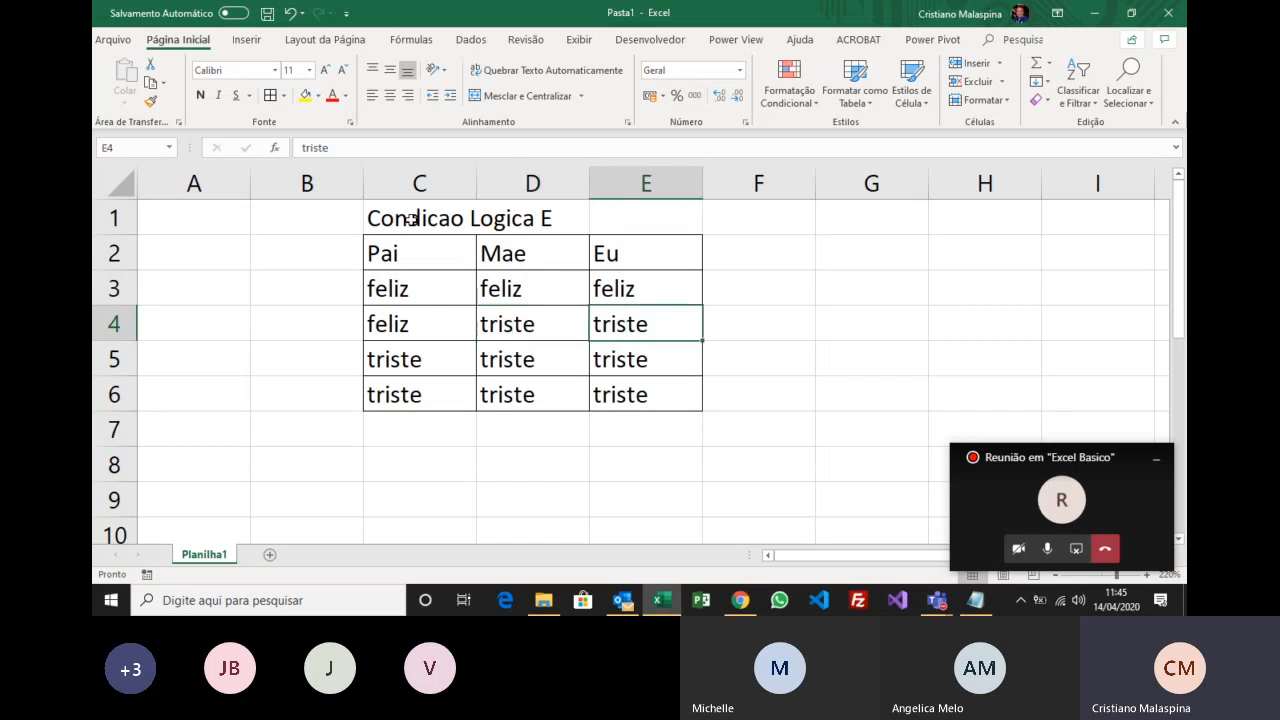
key(Left)
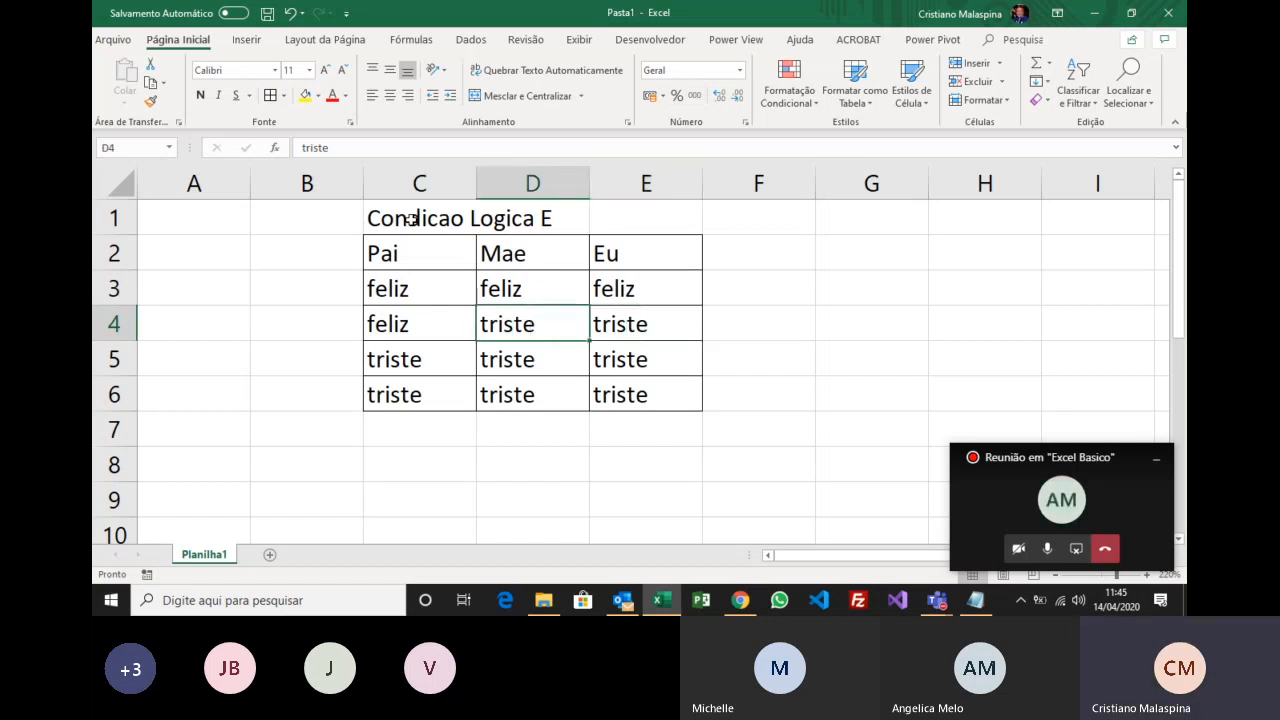
key(Right)
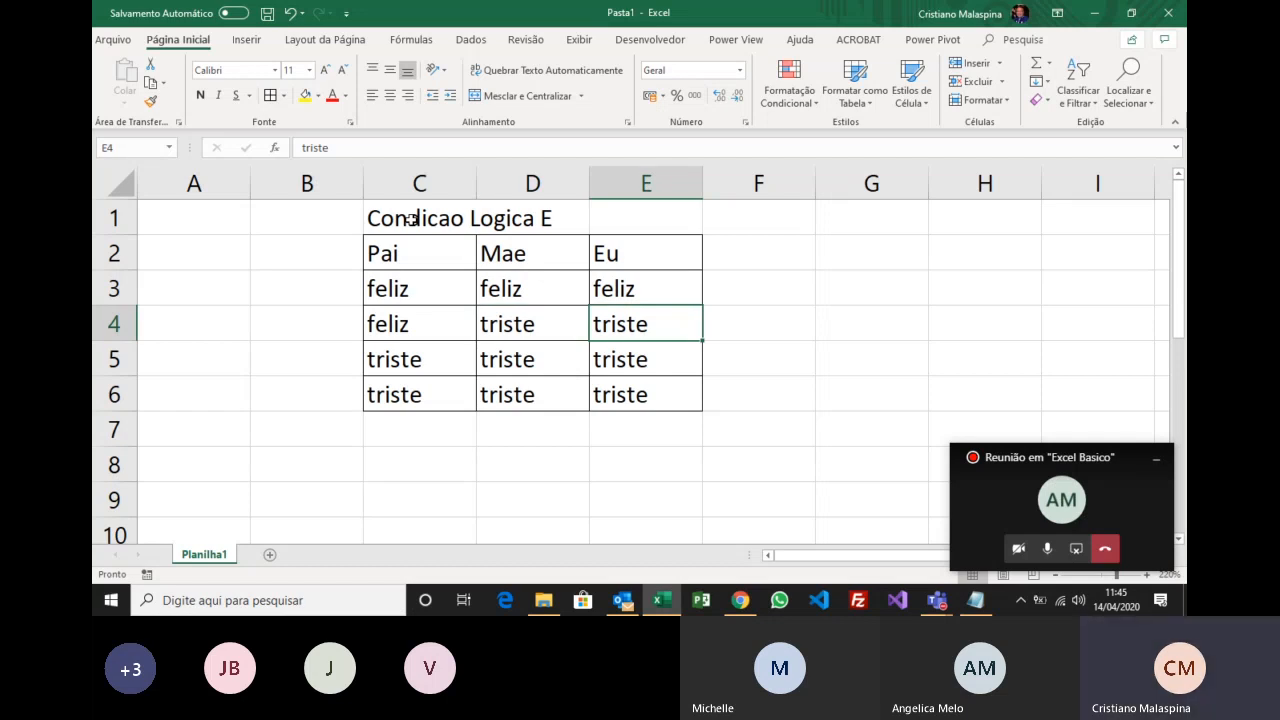
key(Left)
key(Left)
key(Down)
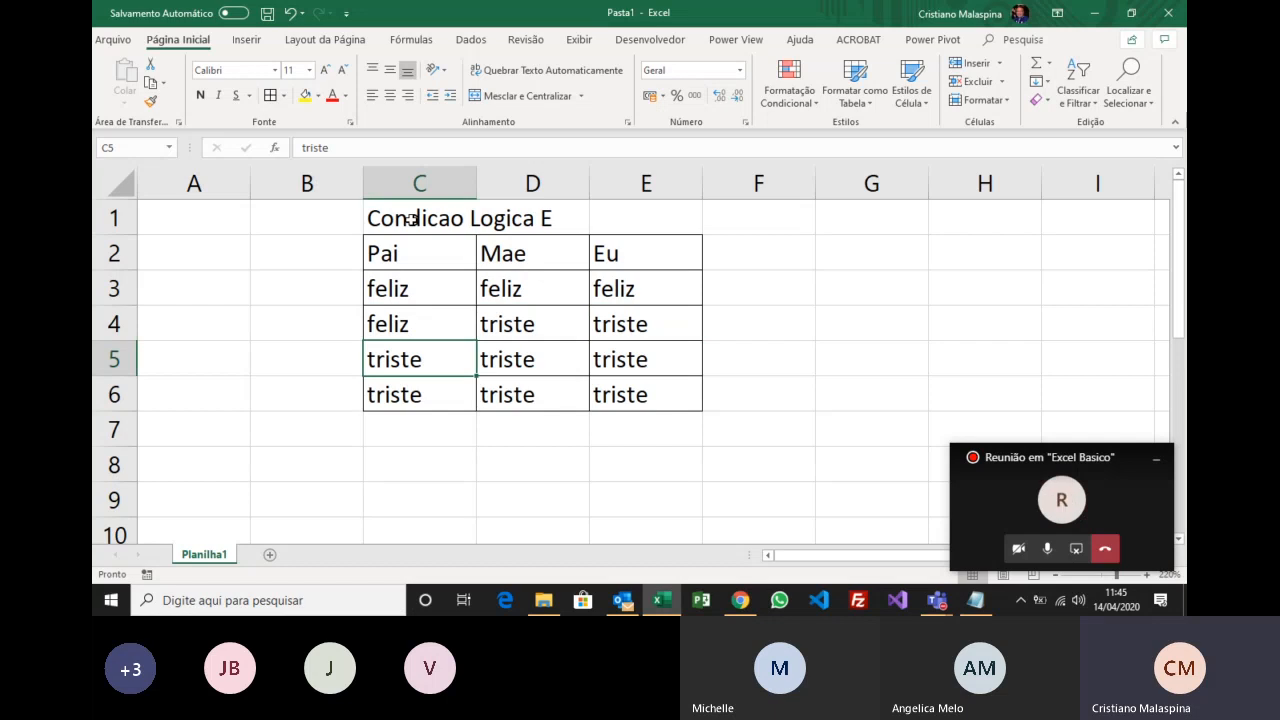
key(Right)
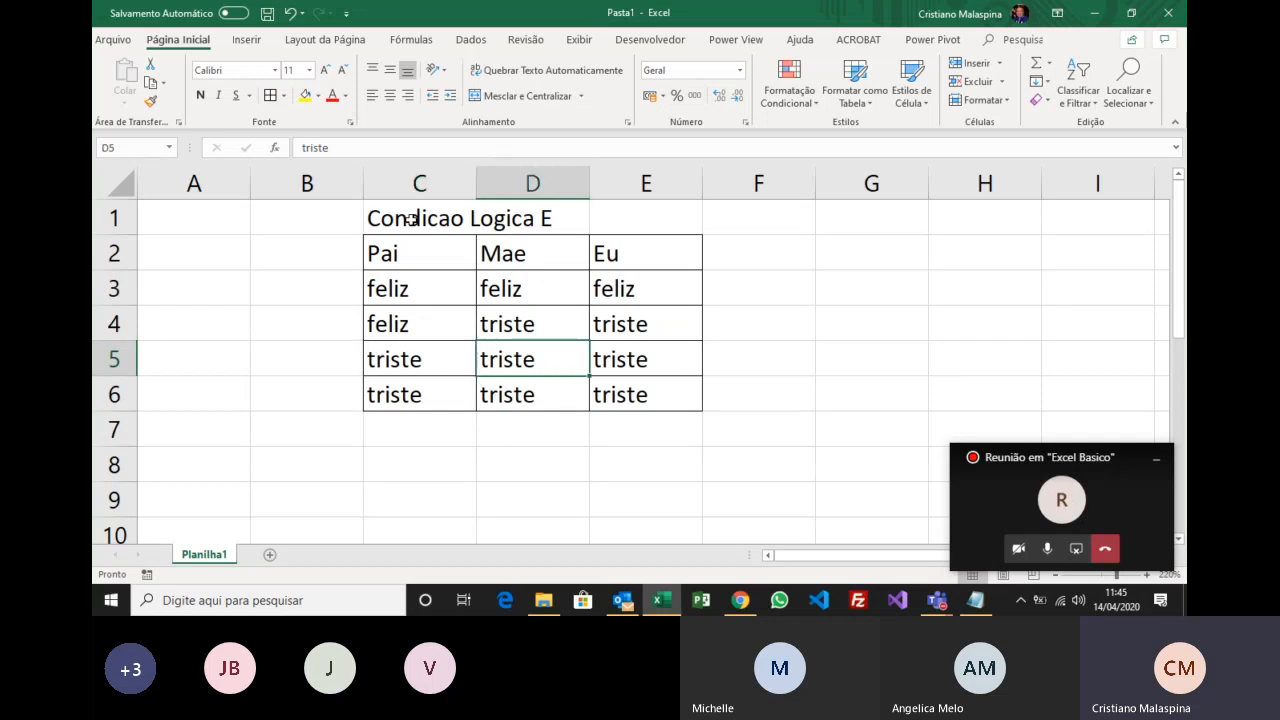
key(Right)
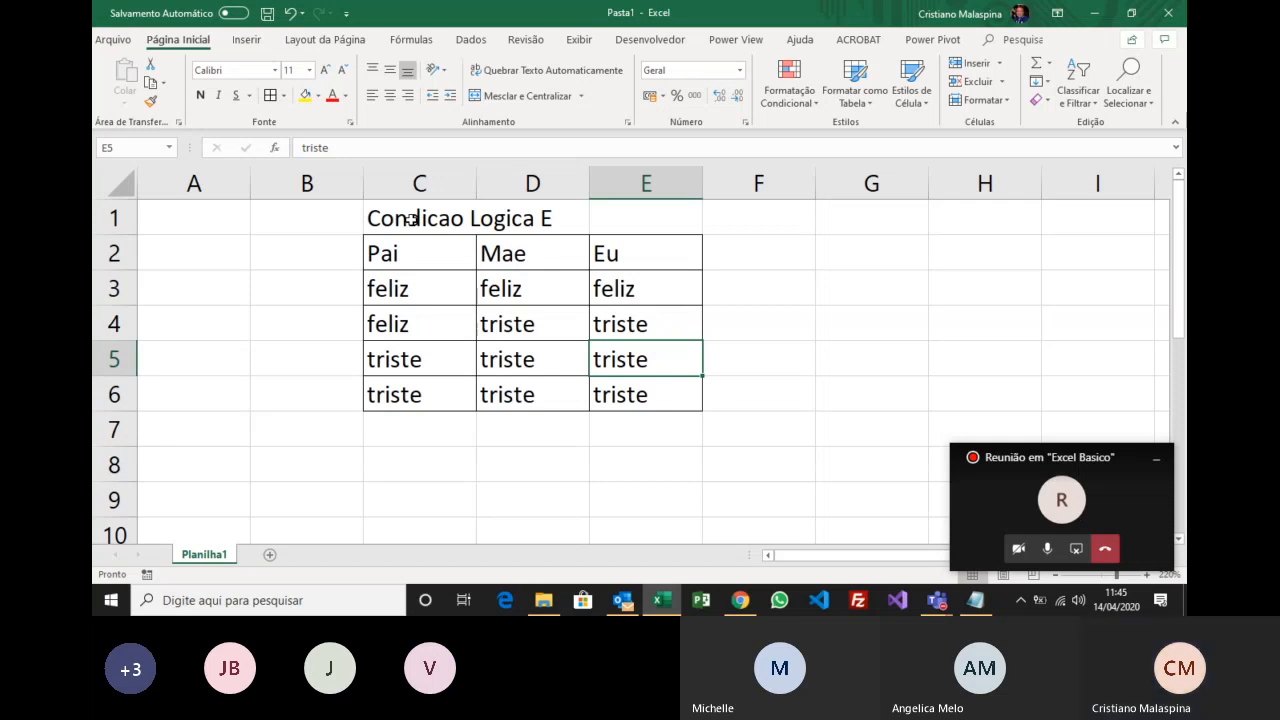
Set the Mae value in D6 to feliz.
key(Left)
key(Down)
text(feliz)
key(Return)
Review how the Pai and Mae values determine the Eu value in each row of the truth table, C3:E6.
key(Up)
key(Left)
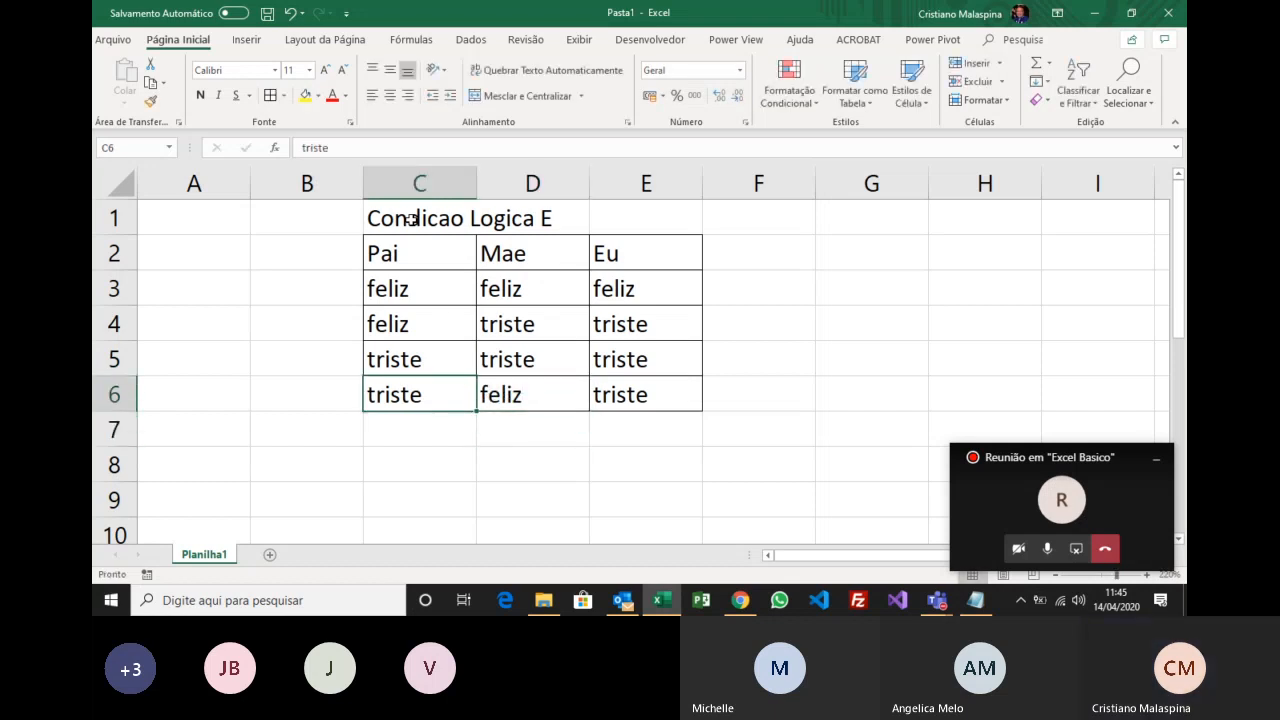
key(Right)
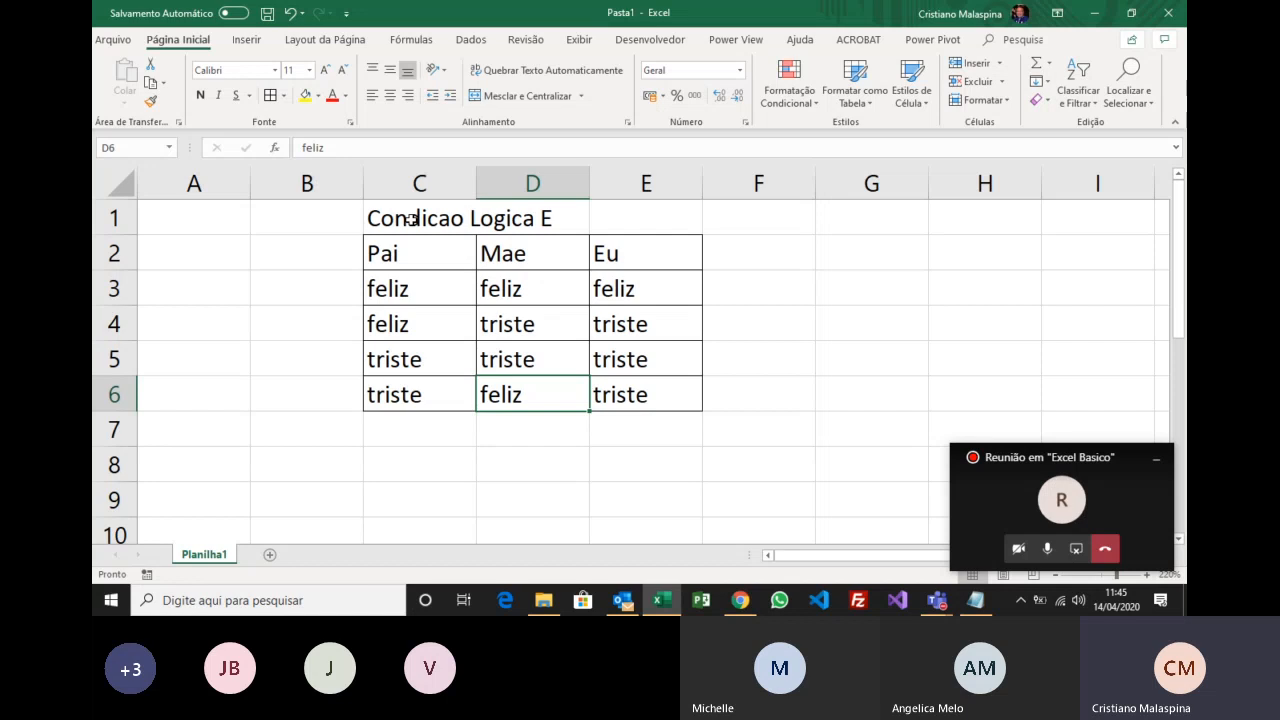
key(Right)
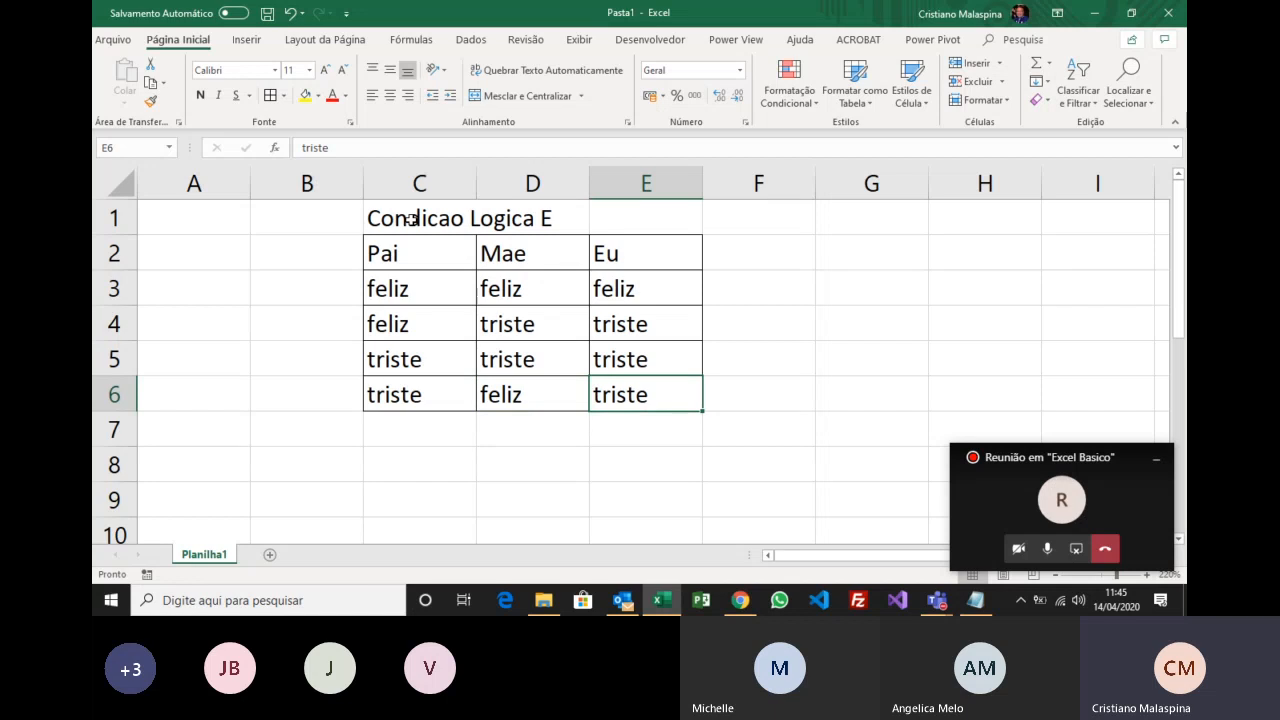
key(Left)
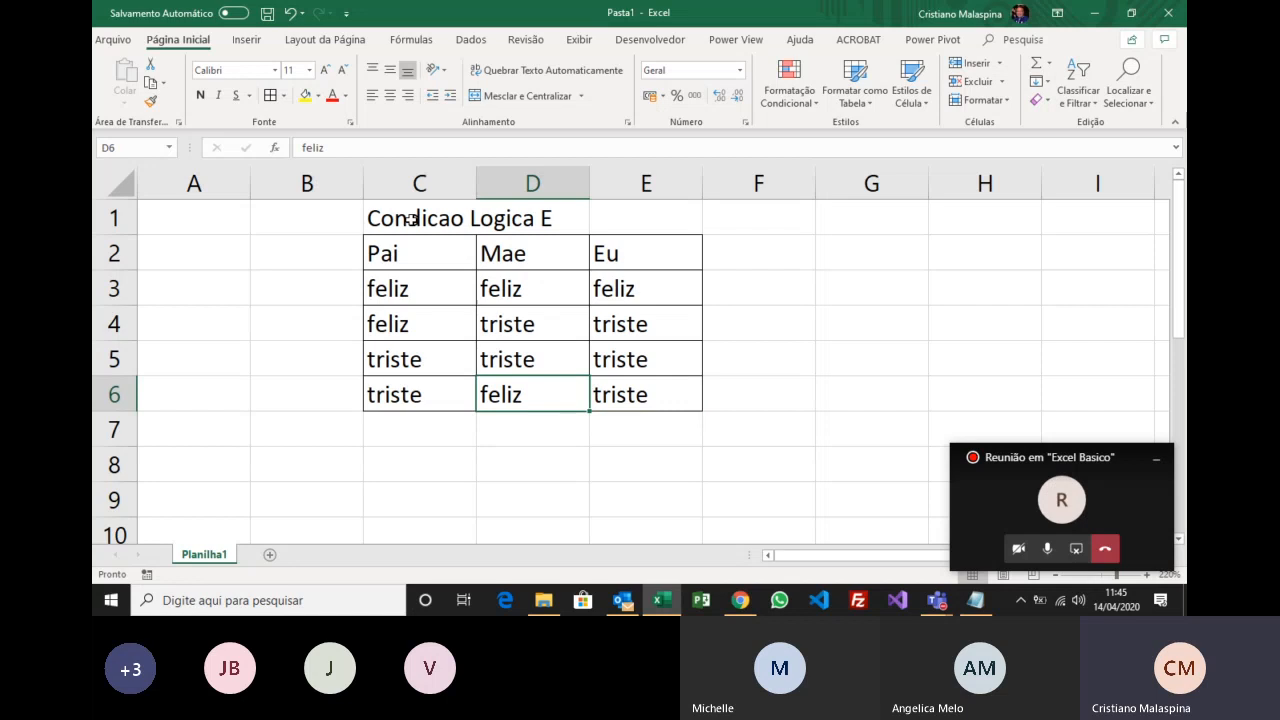
key(Right)
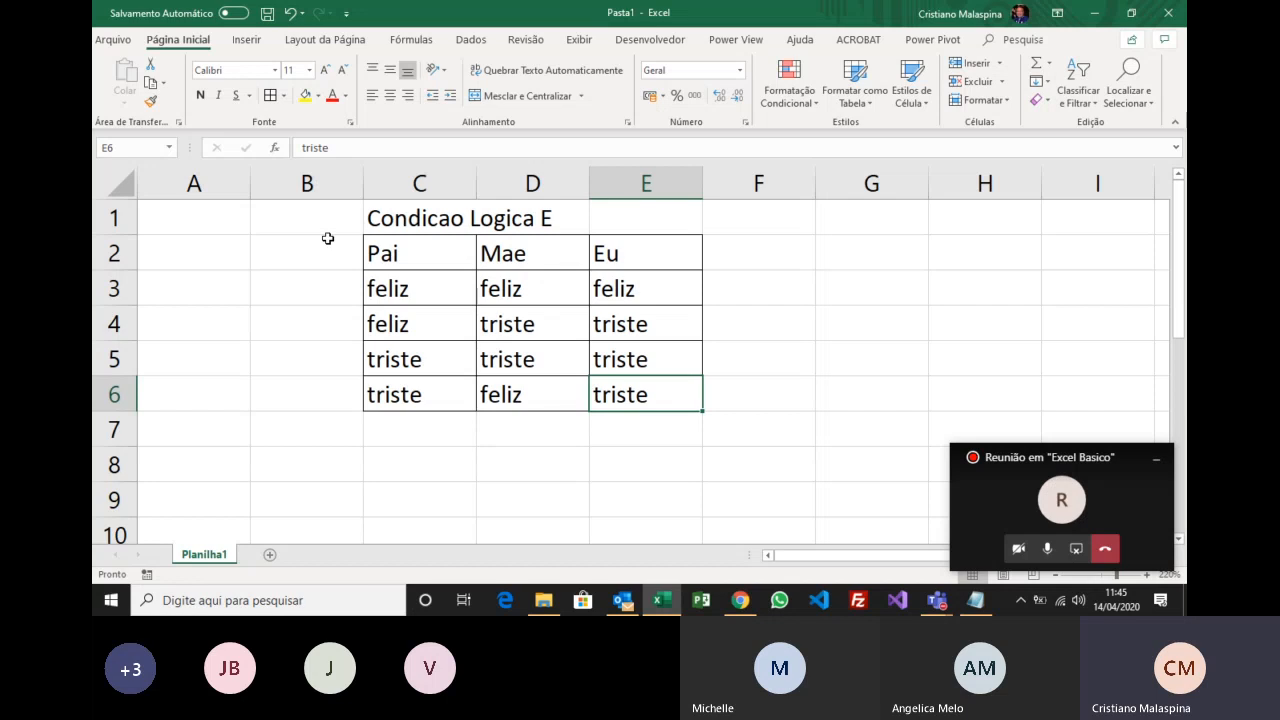
click(430, 296)
click(497, 289)
click(450, 295)
click(505, 290)
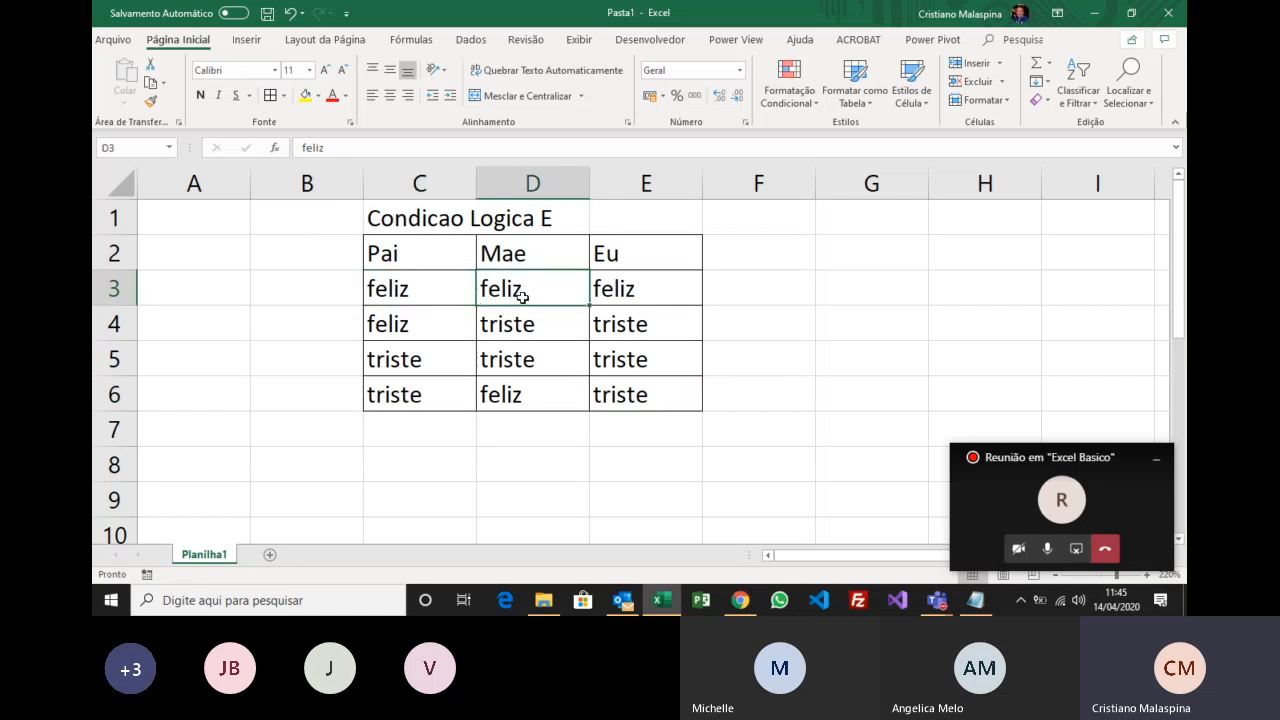
click(443, 288)
click(500, 288)
click(615, 289)
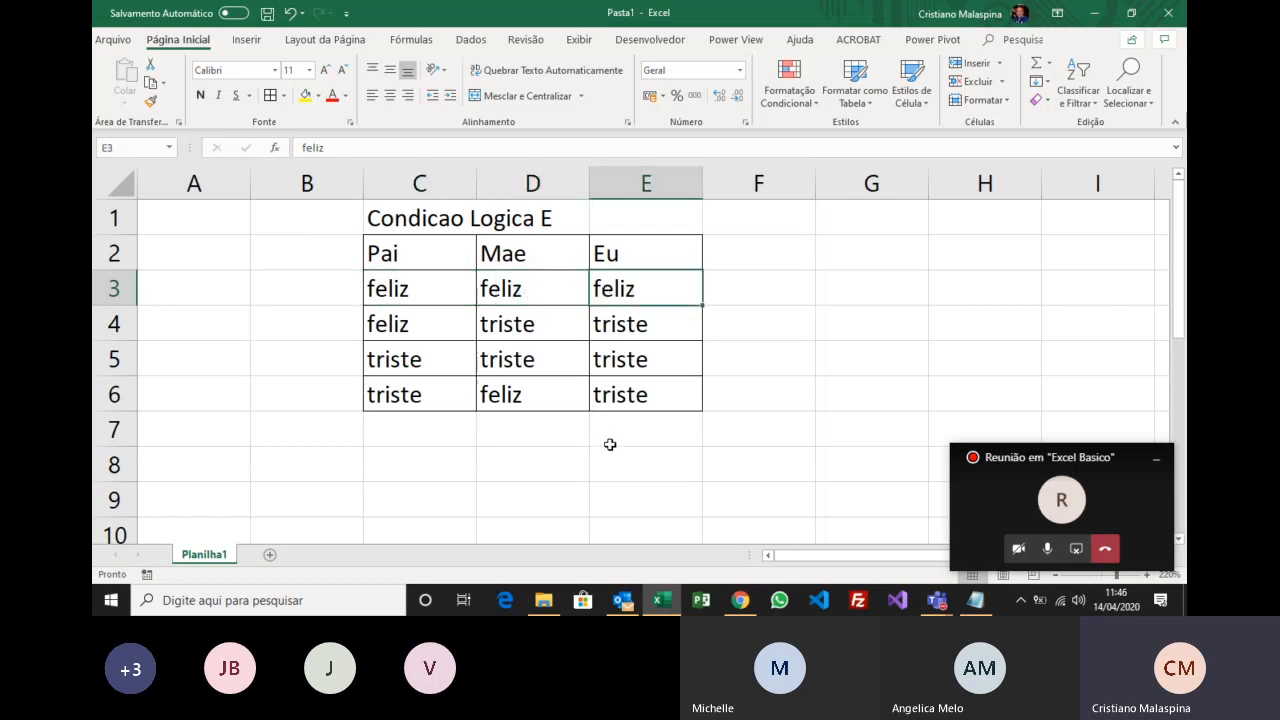
drag(443, 326, 620, 396)
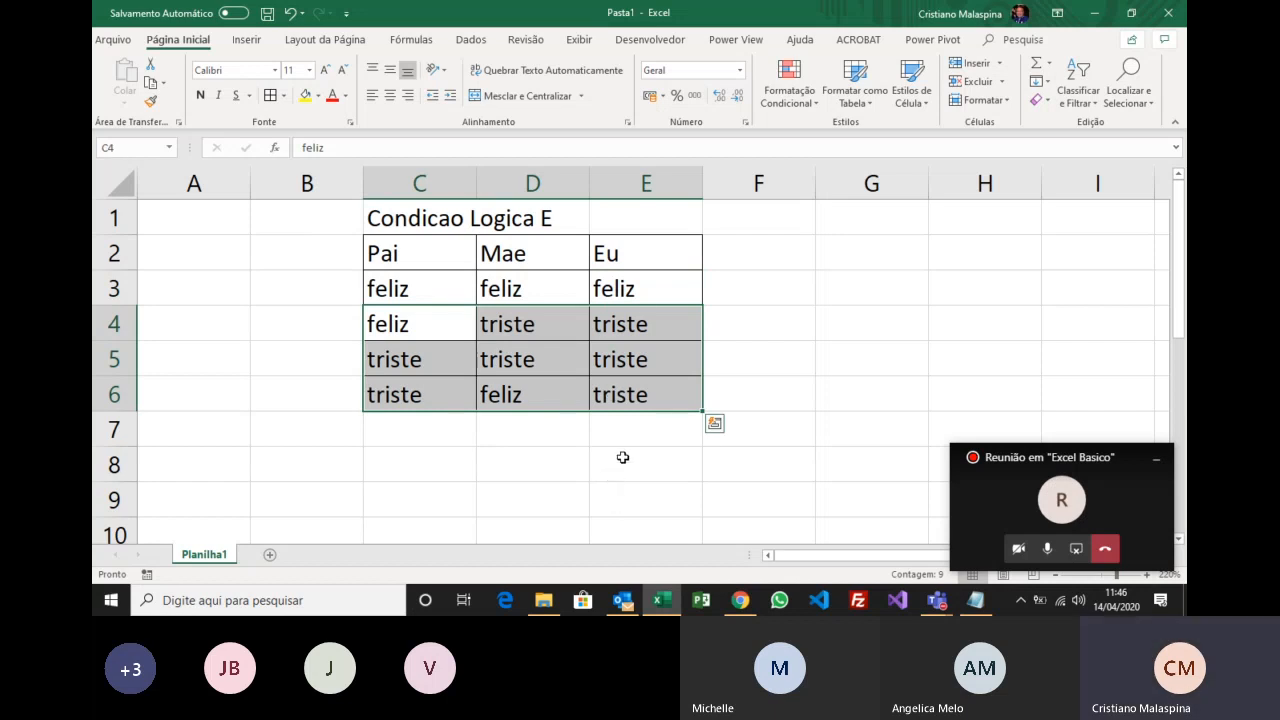
click(530, 289)
click(453, 291)
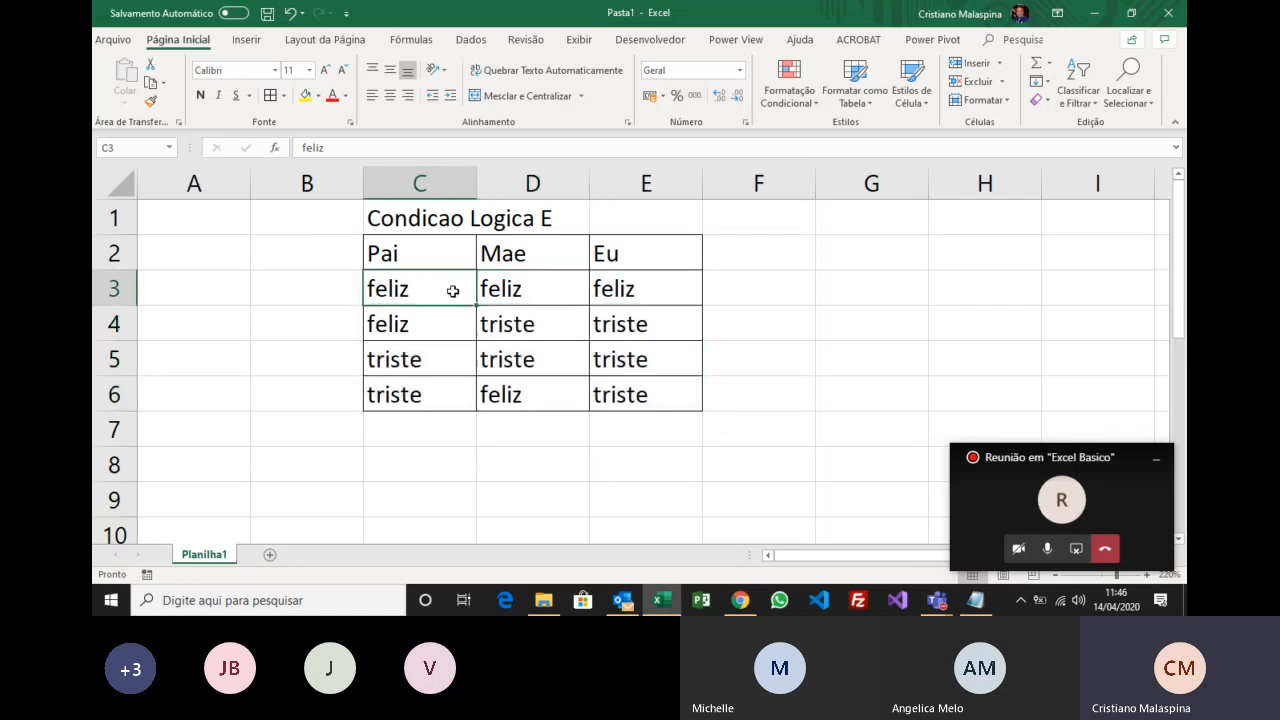
click(624, 288)
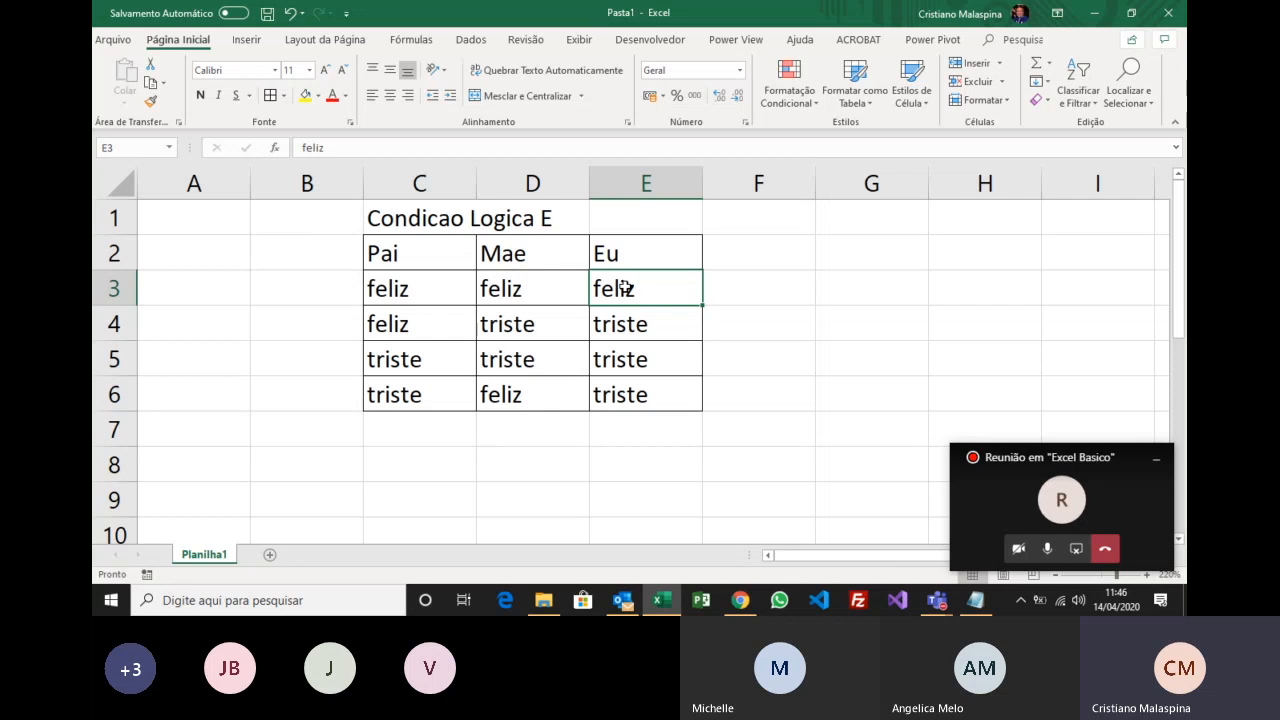
click(437, 326)
click(527, 326)
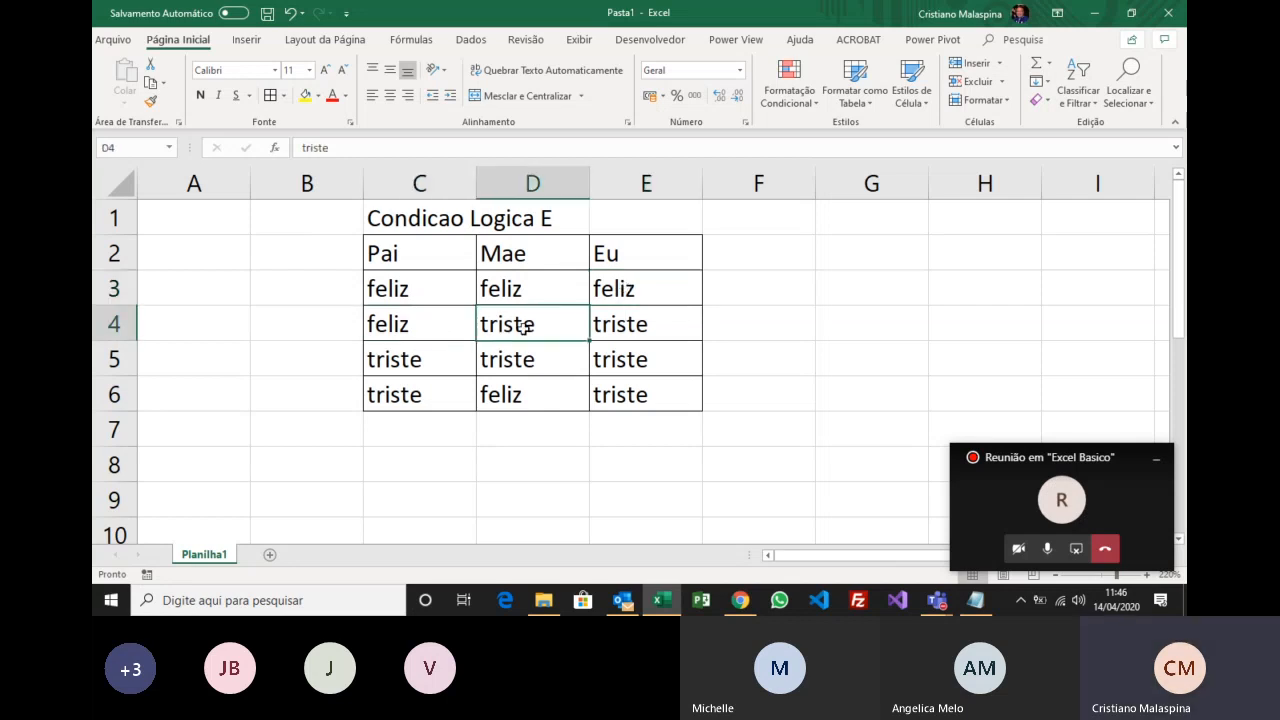
click(505, 360)
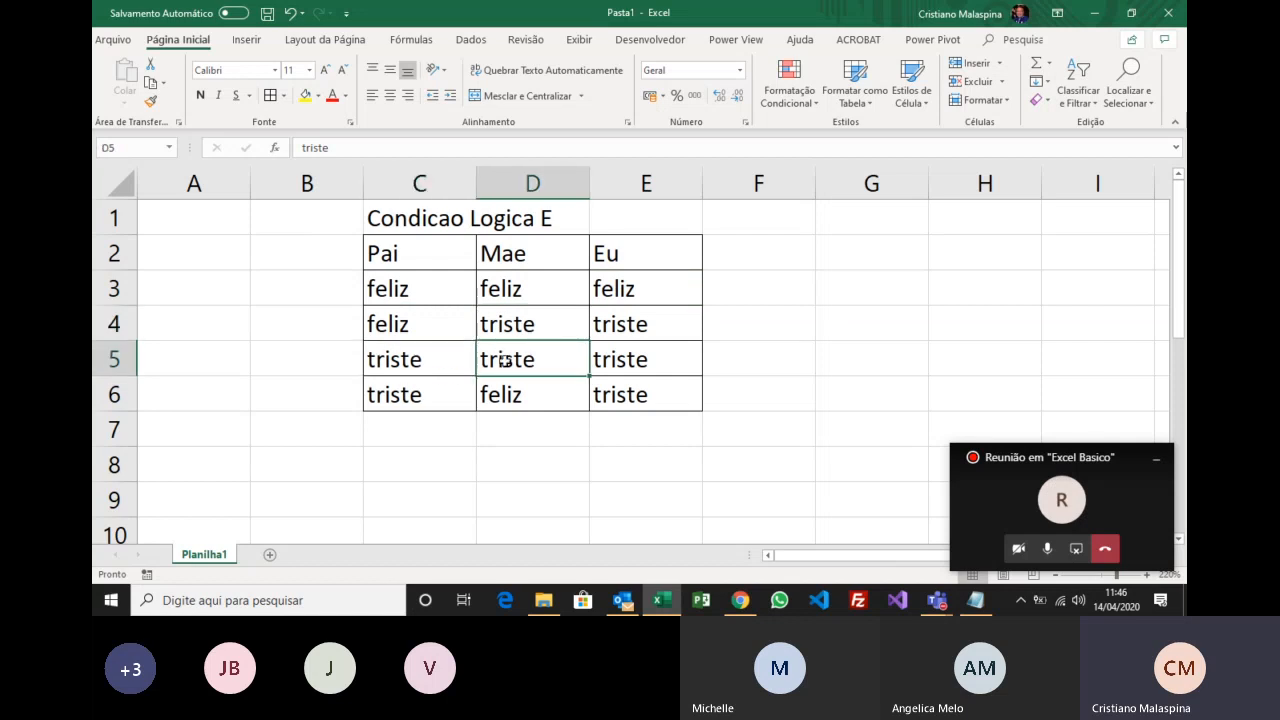
click(630, 362)
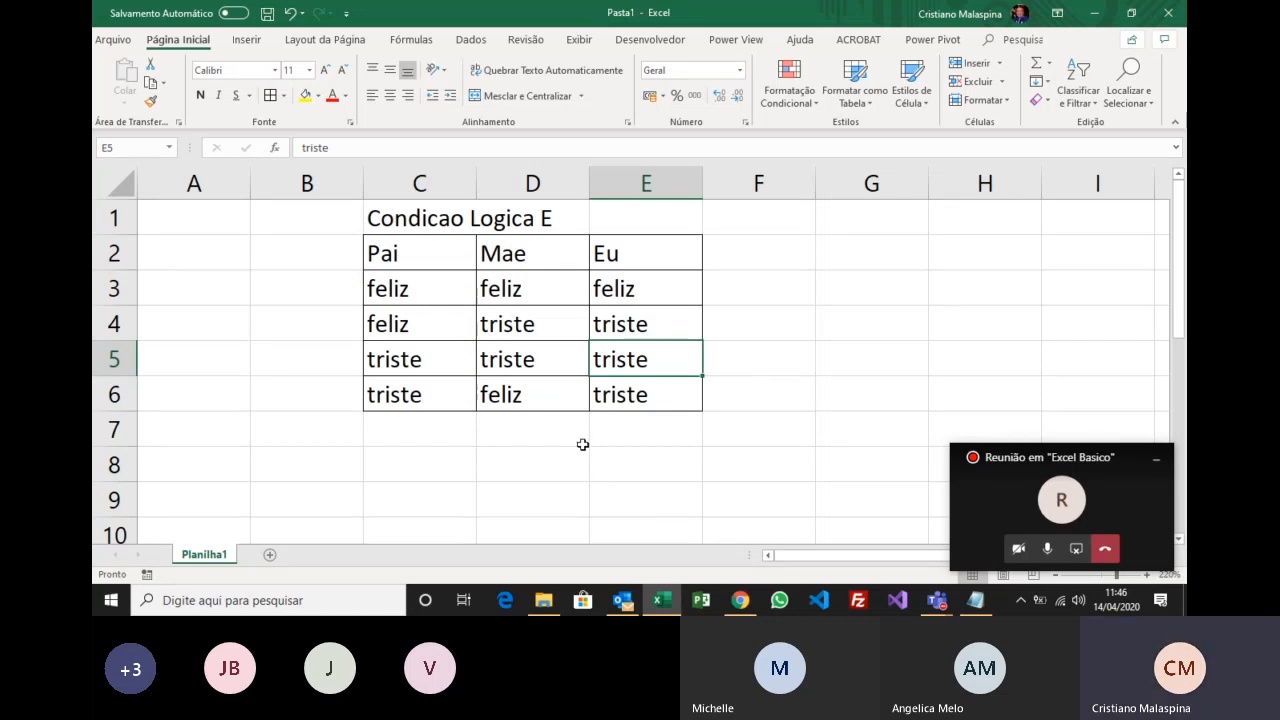
Copy the truth table with its heading, C1:E6, to the range starting at C8.
drag(419, 229, 645, 390)
key(ctrl+c)
click(401, 462)
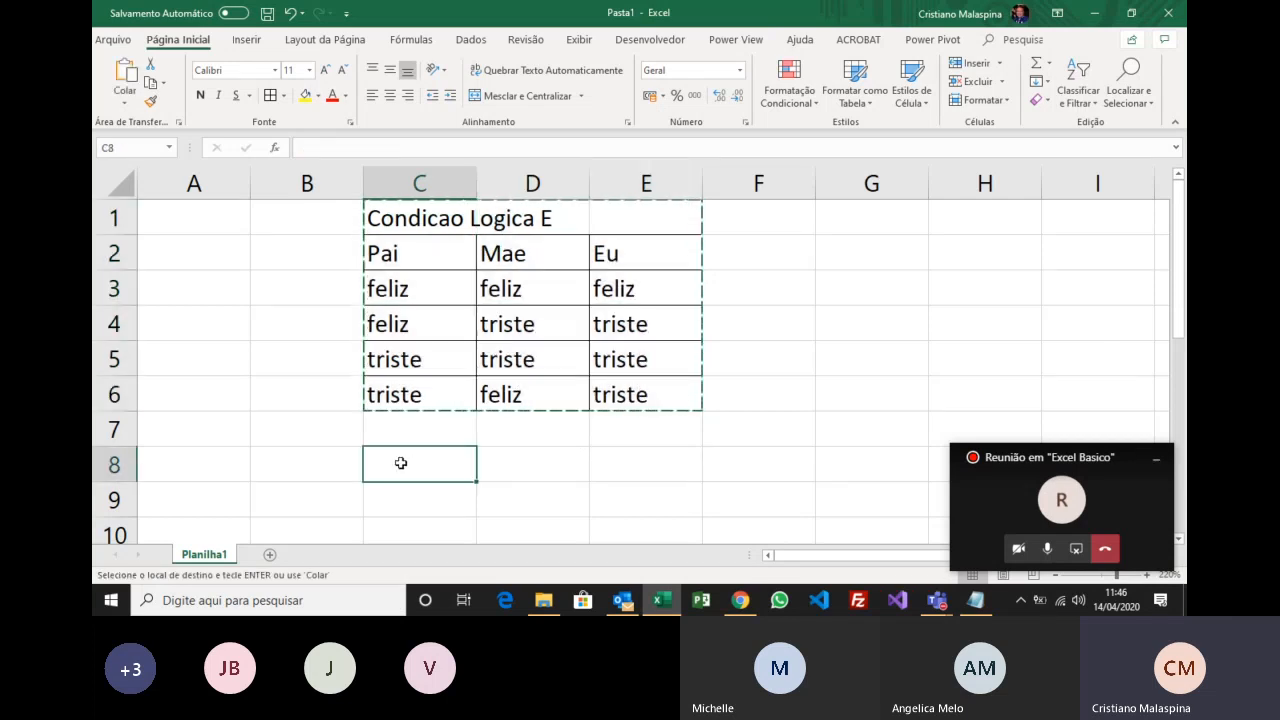
key(ctrl+v)
Change the copied table's heading in C8 to Condicao Logica ou.
click(472, 465)
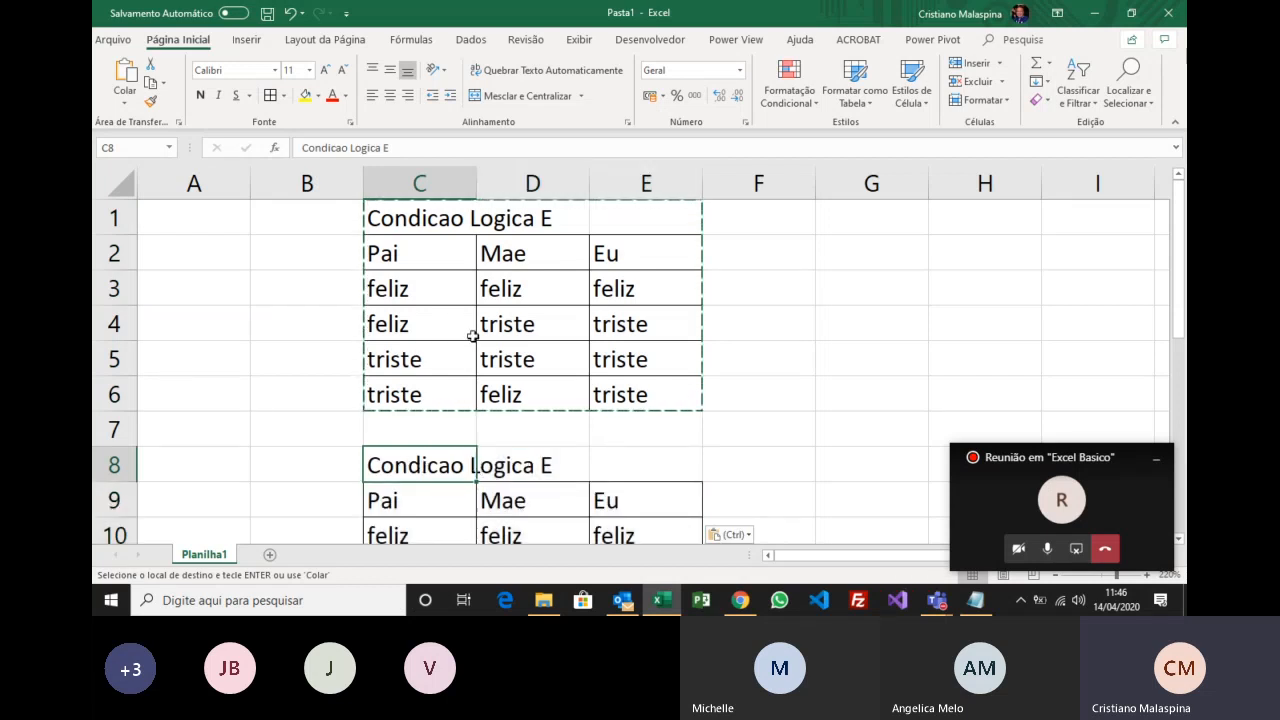
click(394, 148)
key(BackSpace)
text(ou)
key(Return)
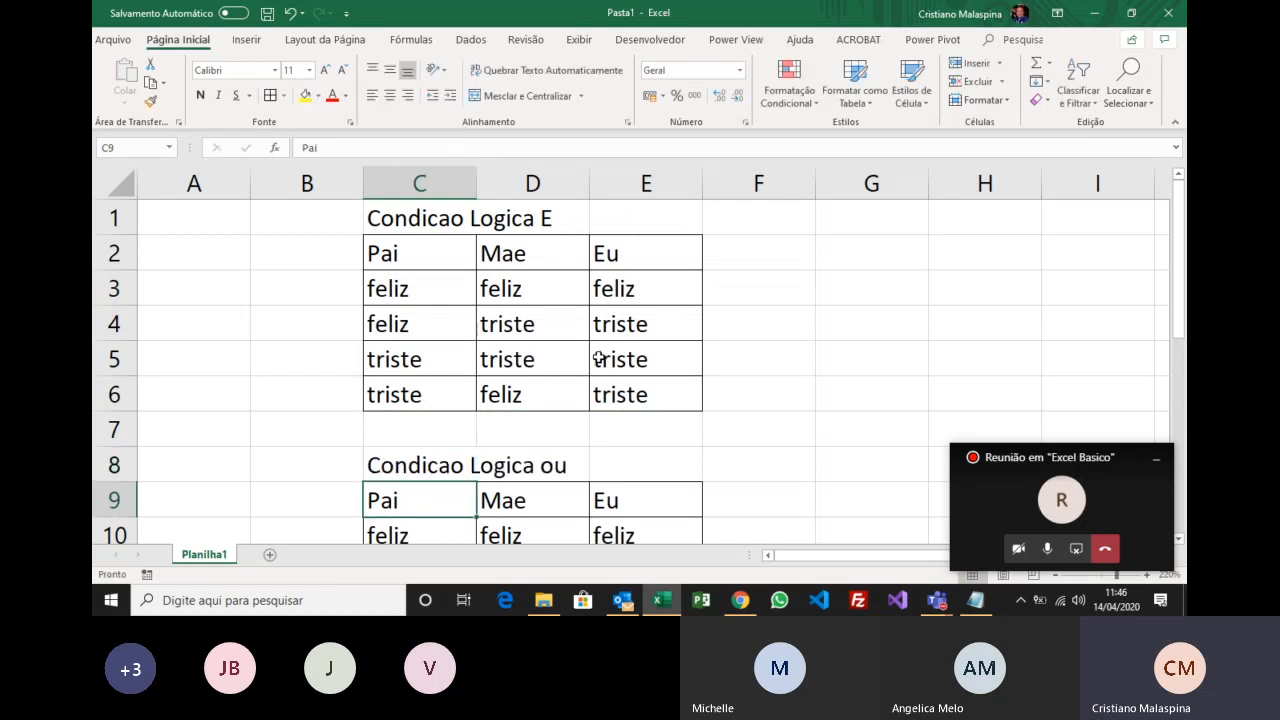
Capitalize the last word of the heading in C8 so it reads Condicao Logica Ou.
scroll(597, 358, down, 2)
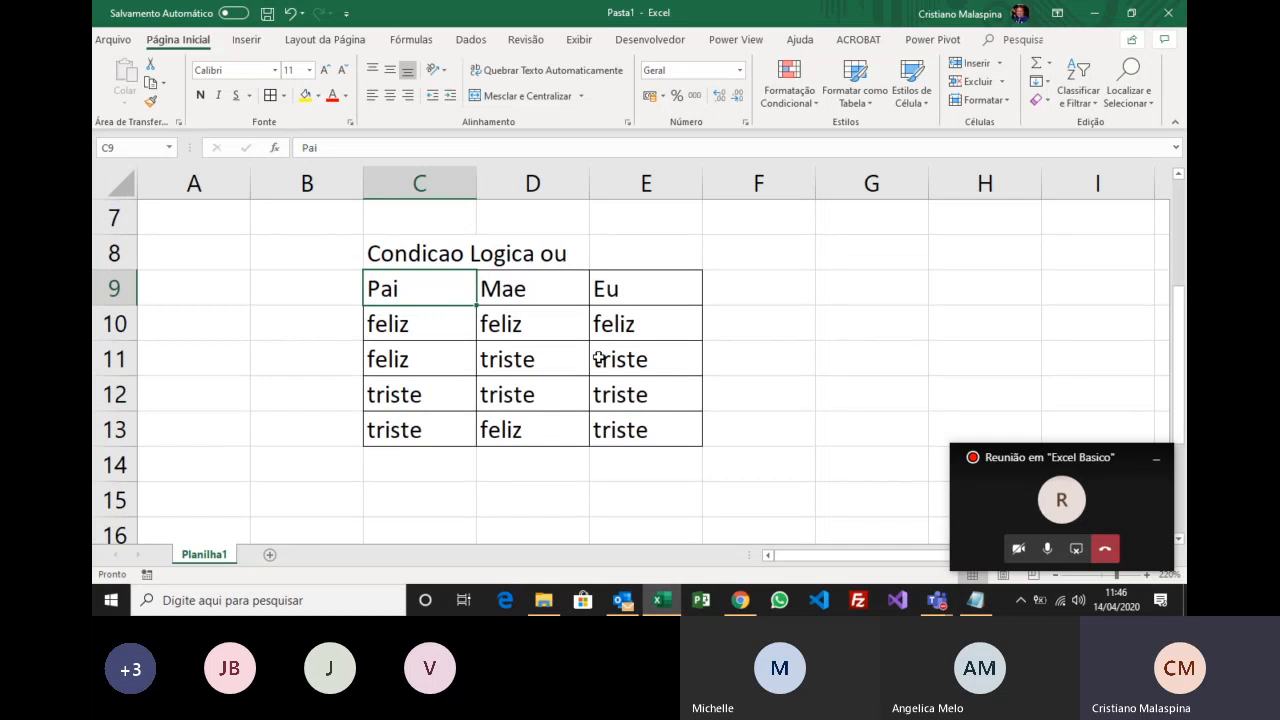
click(408, 260)
click(390, 147)
key(BackSpace)
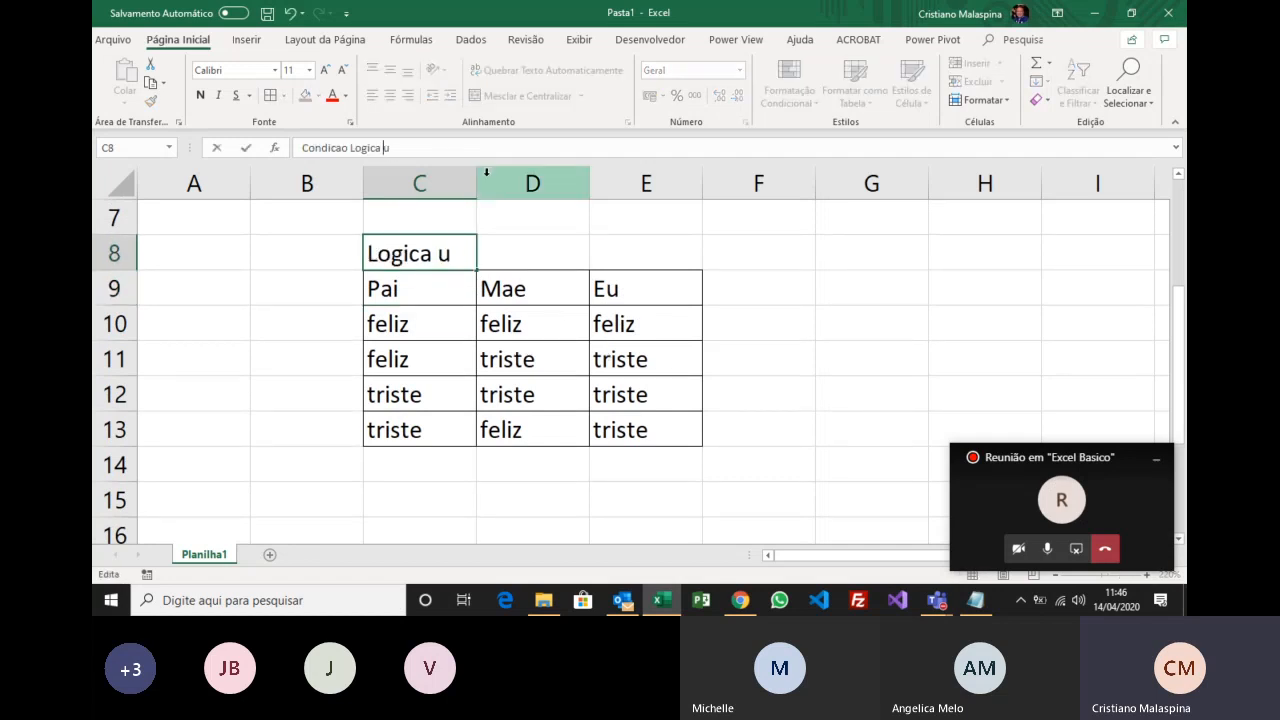
text(O)
key(Return)
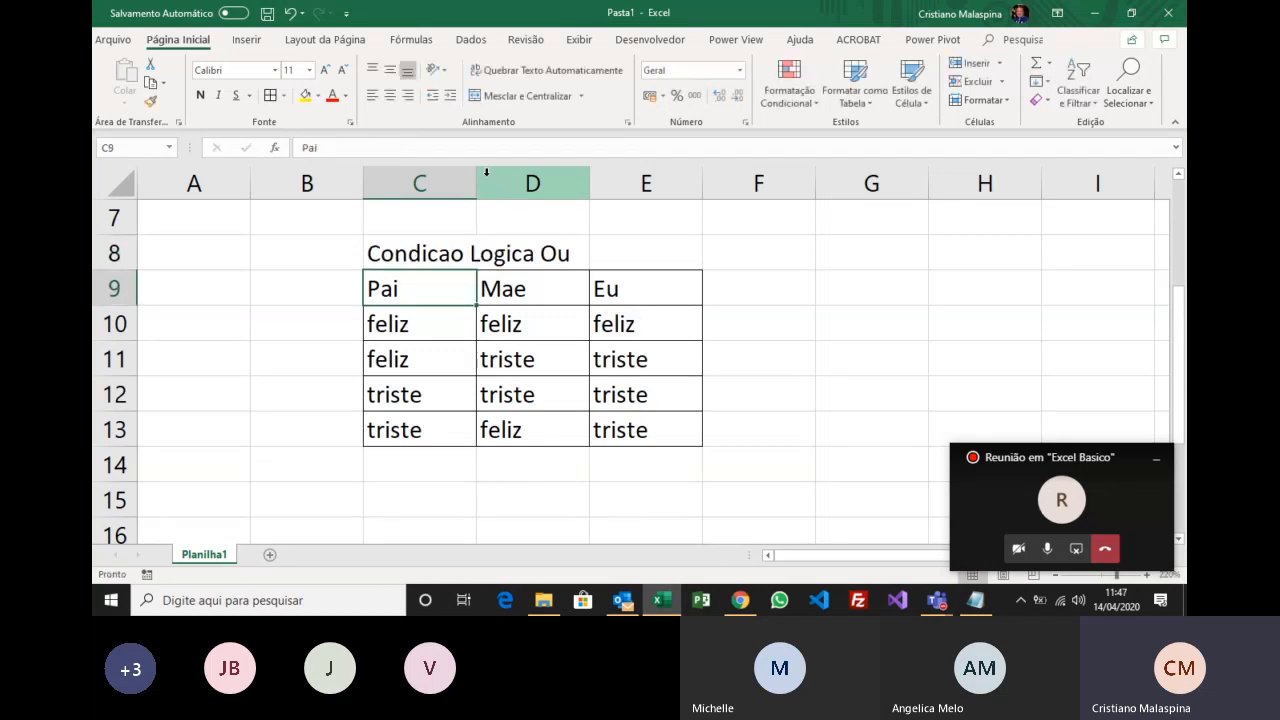
Change the Eu value in E11 of the Condicao Logica Ou table to feliz.
click(413, 318)
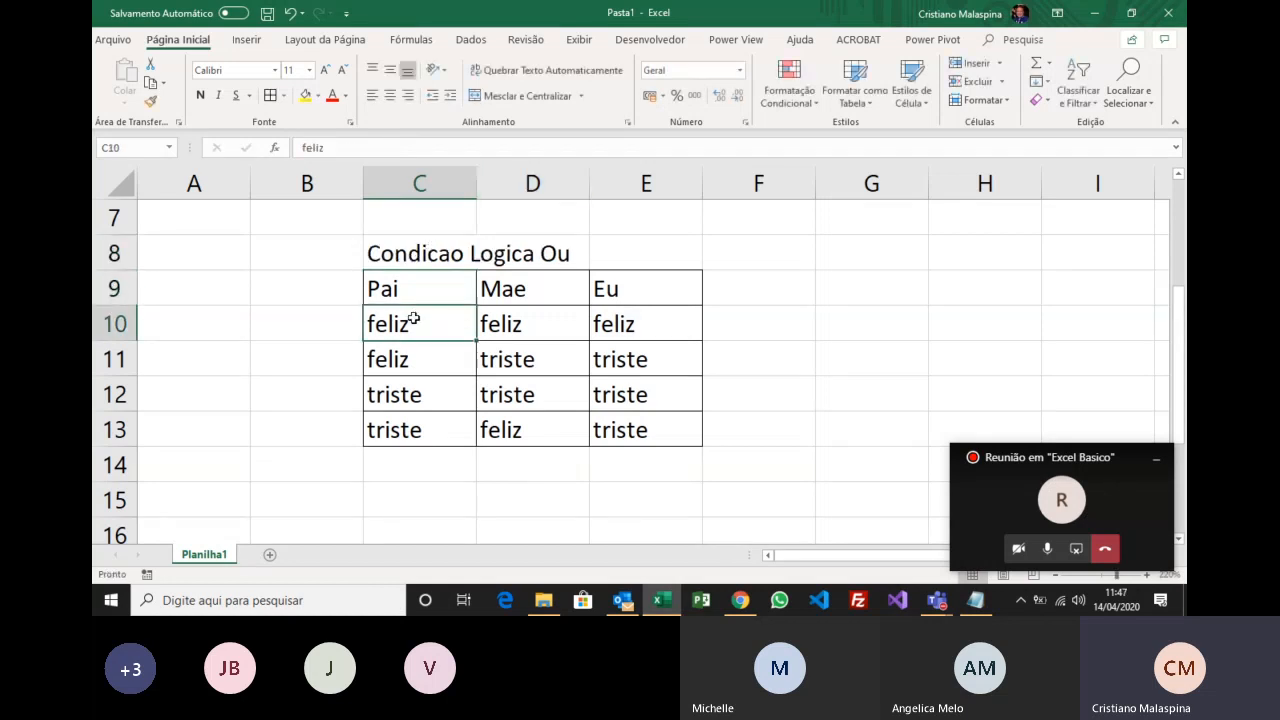
click(524, 332)
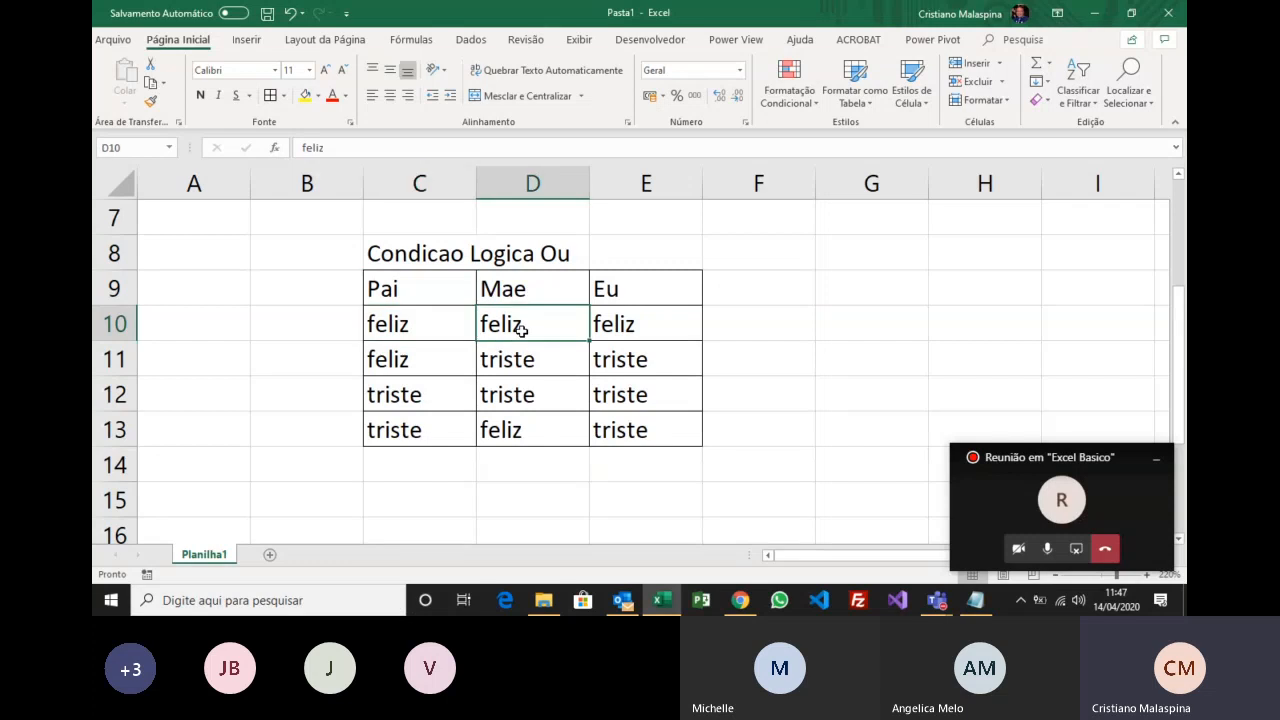
click(629, 326)
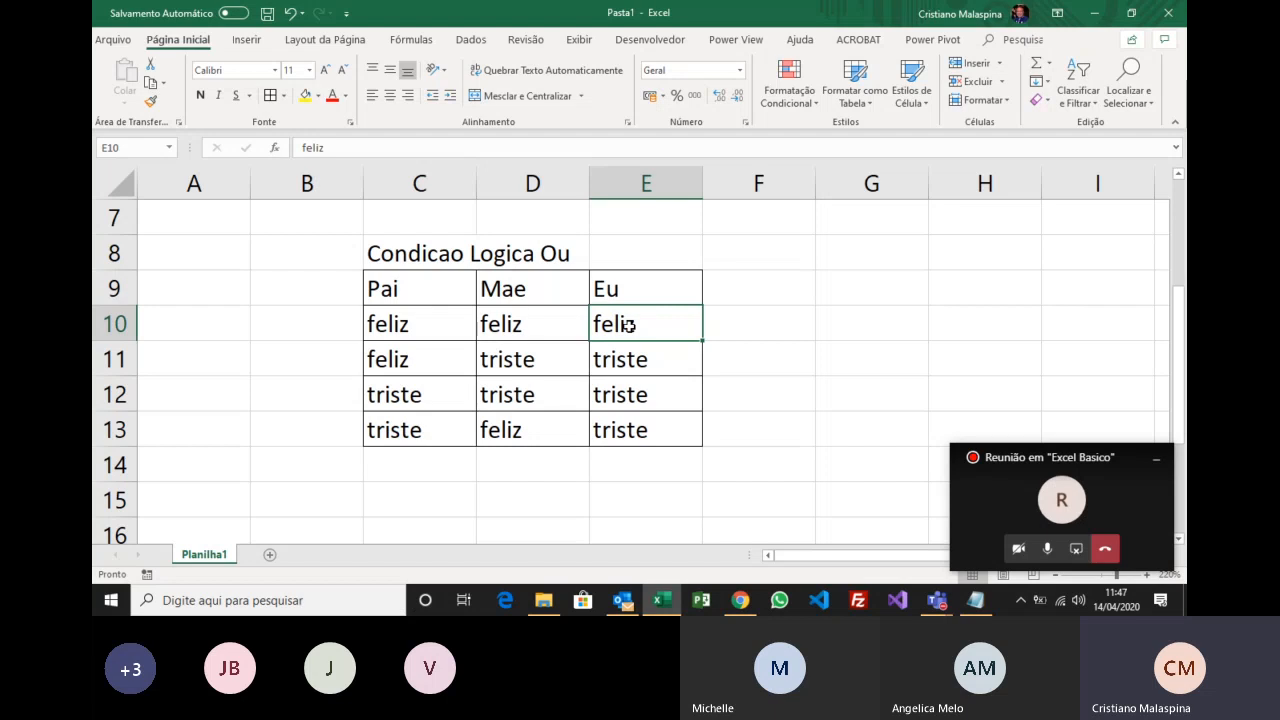
click(421, 361)
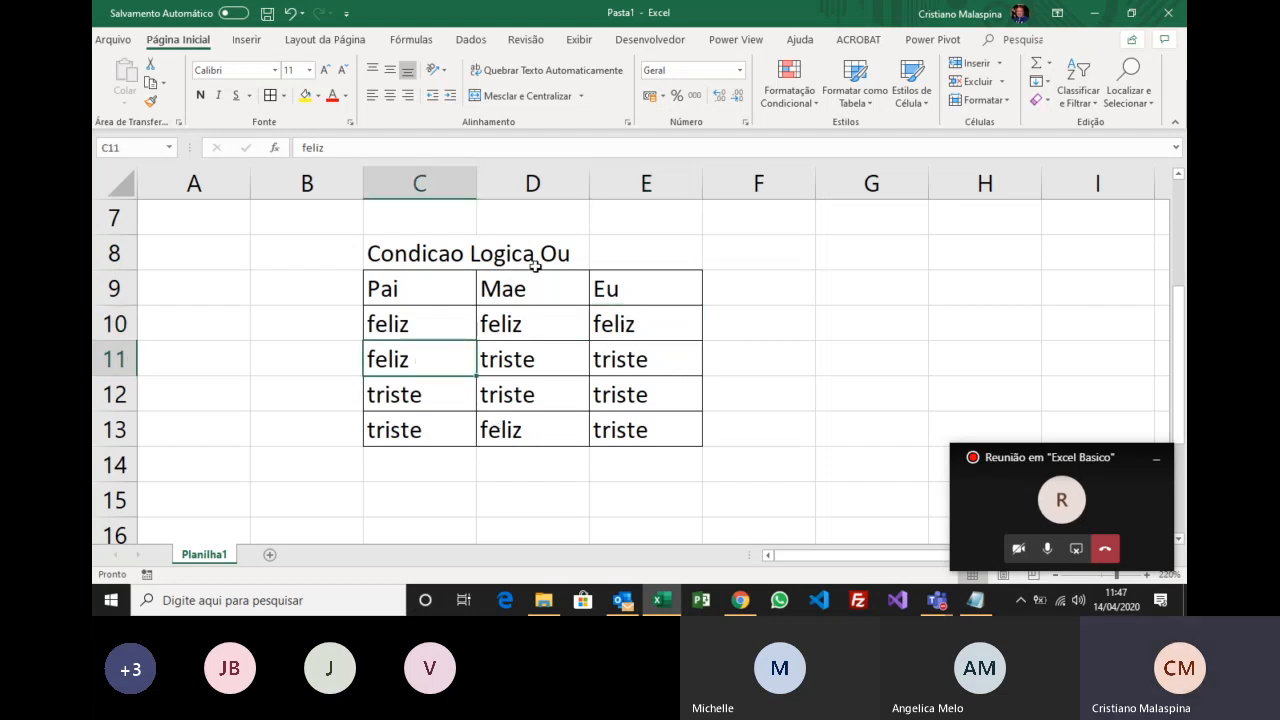
click(544, 359)
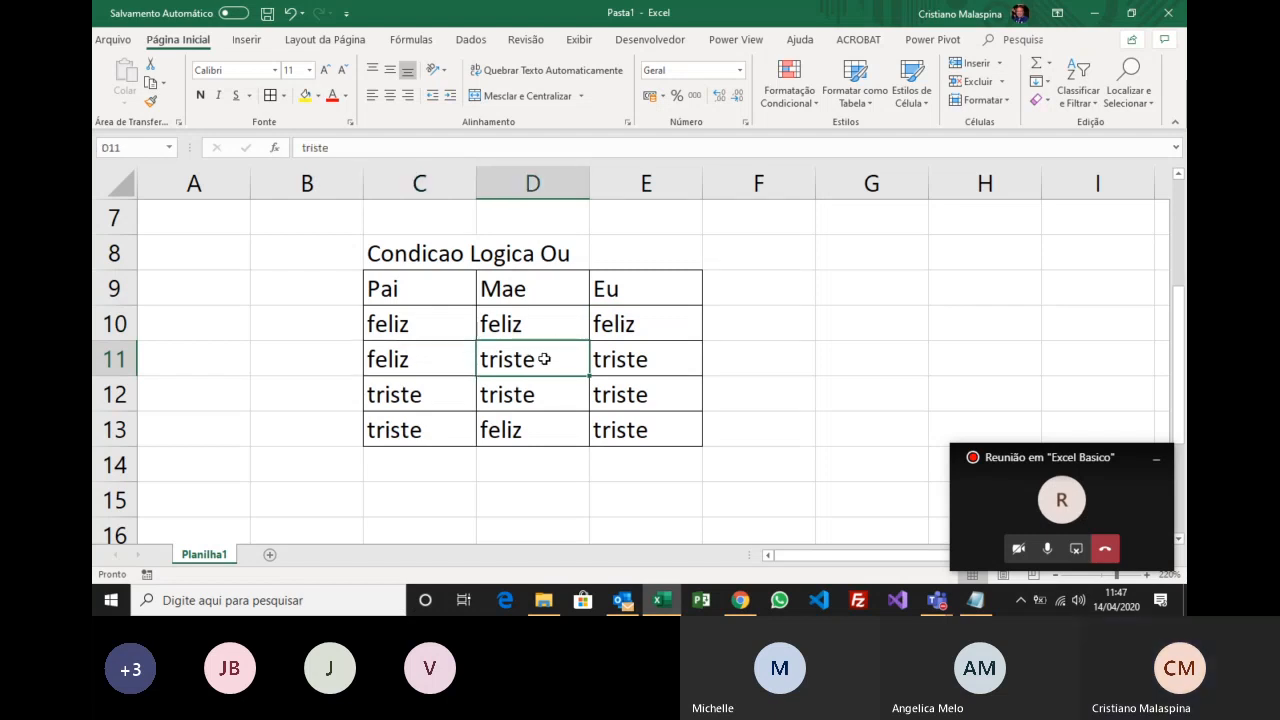
click(601, 358)
text(f)
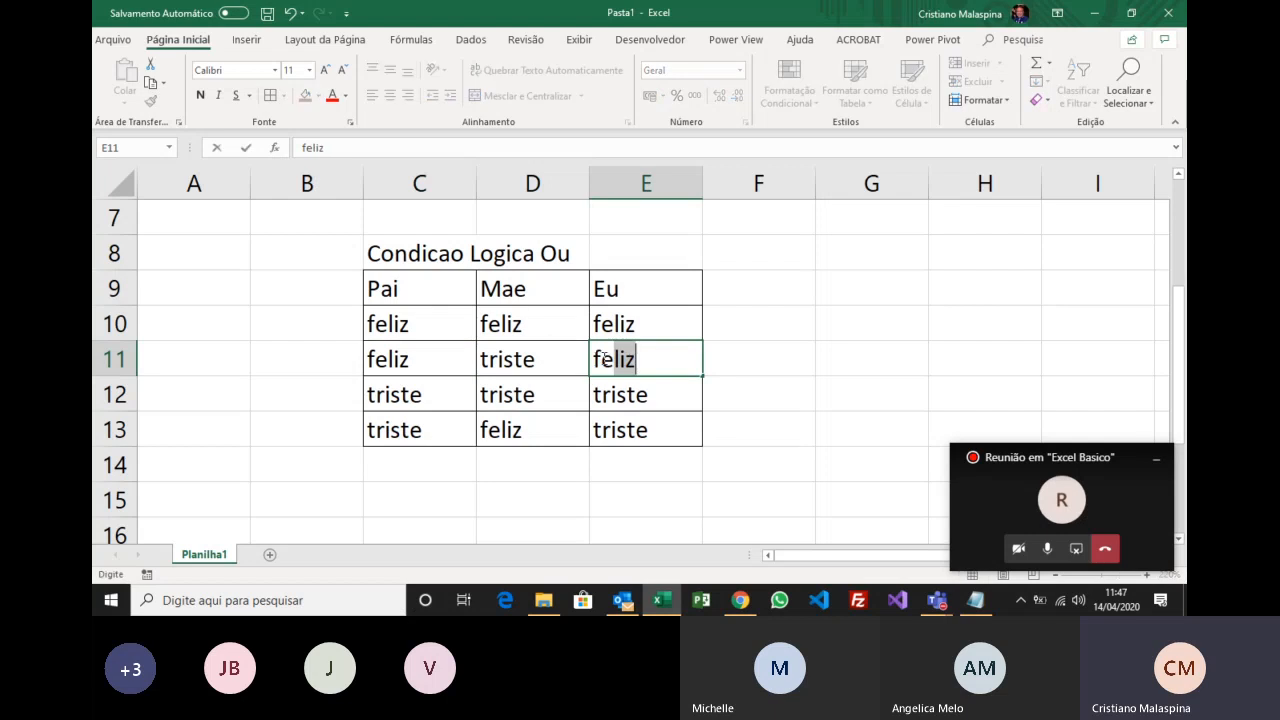
key(Return)
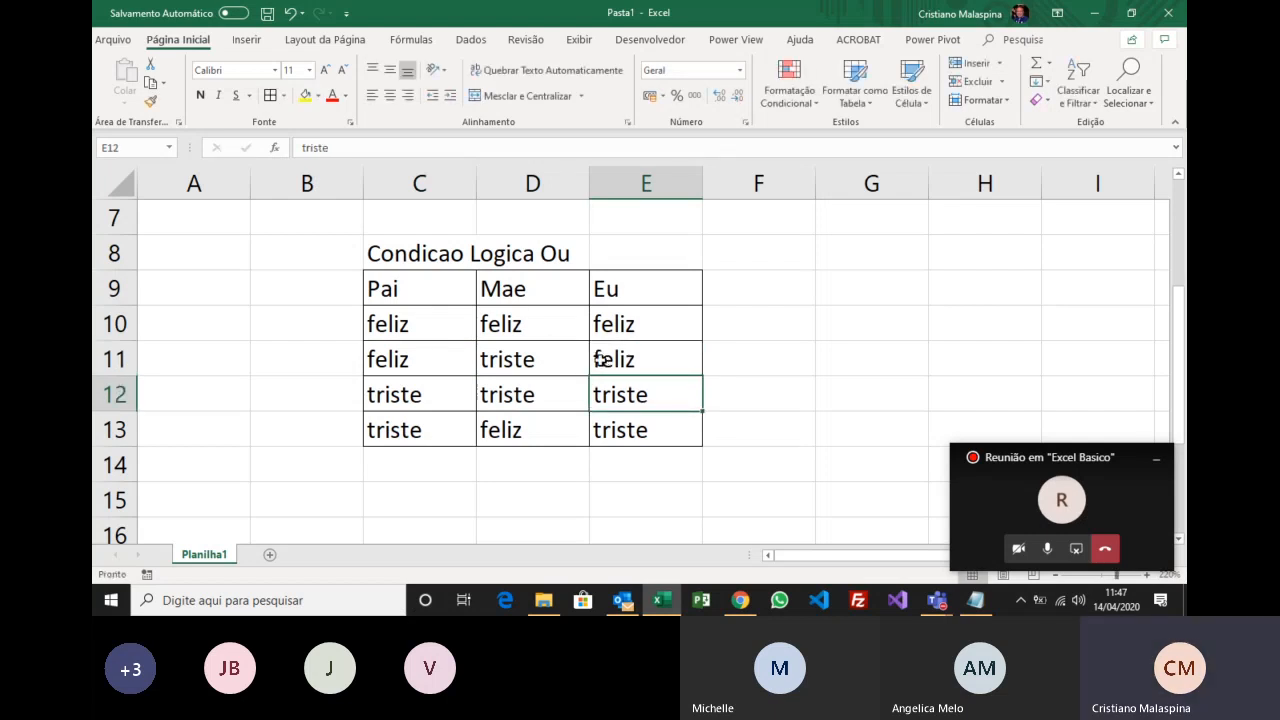
Set the Eu value in the last row of the Ou table, E13, to feliz.
click(430, 356)
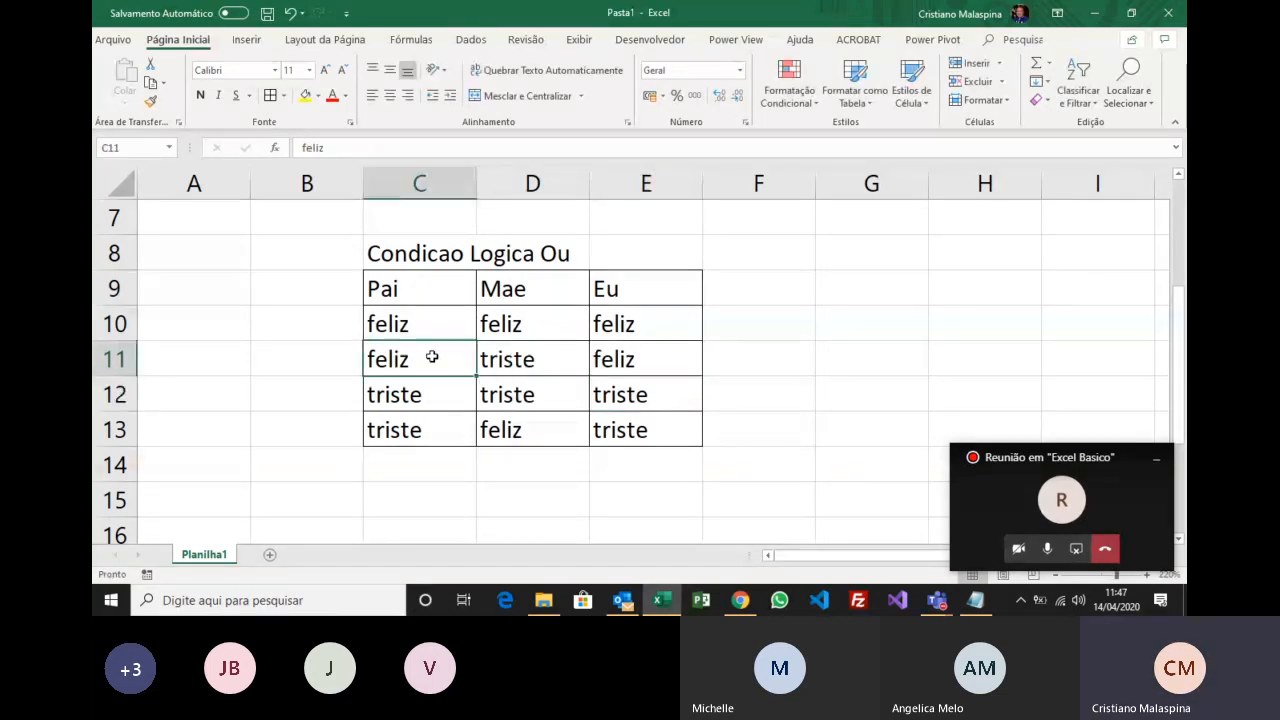
click(628, 363)
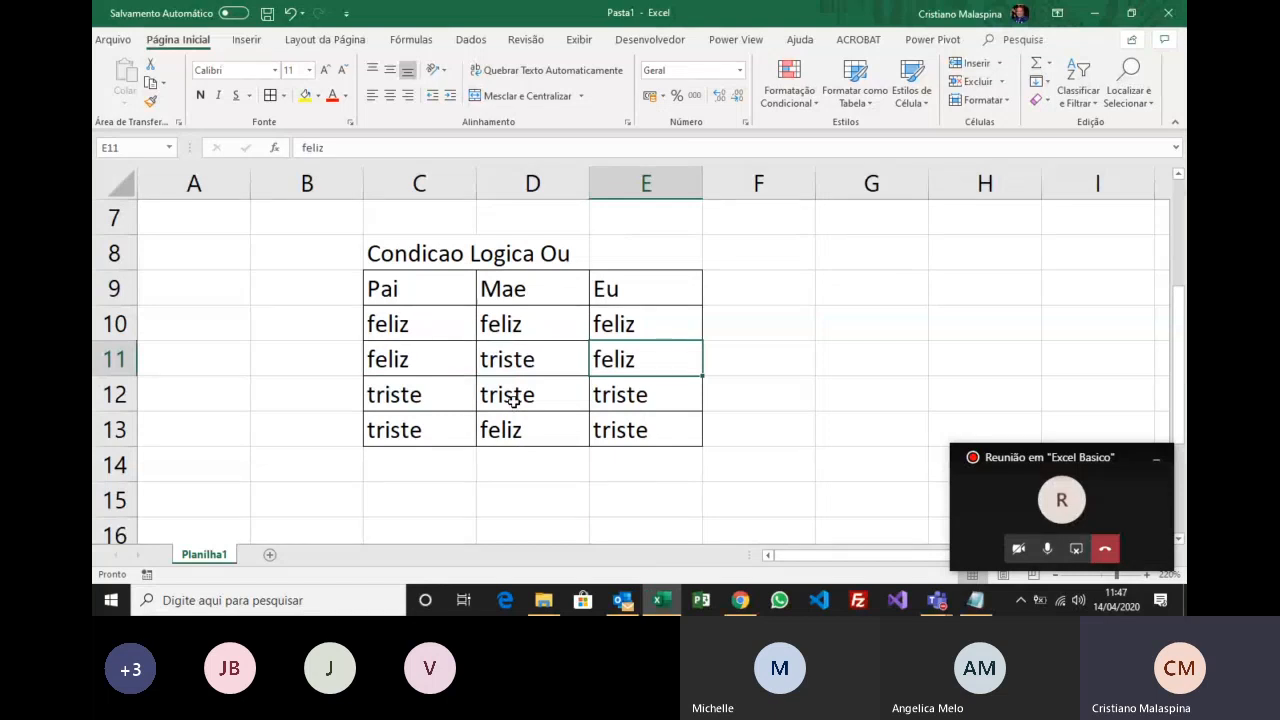
click(621, 430)
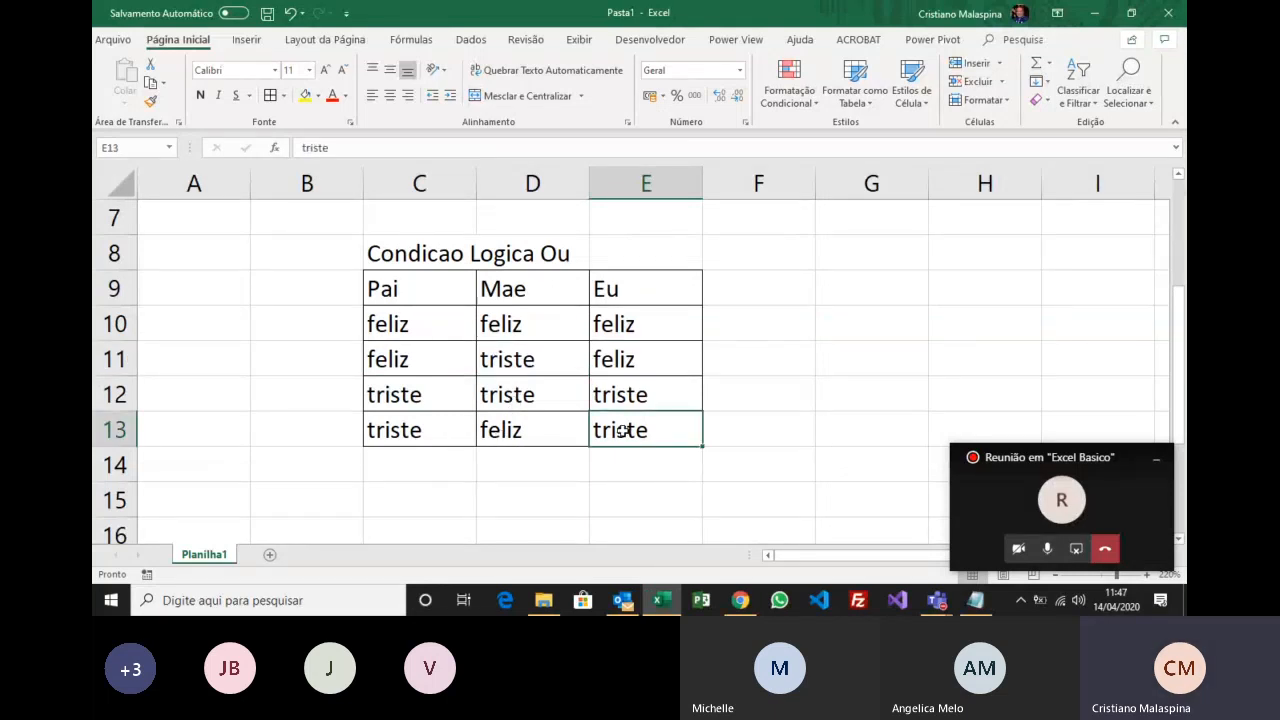
text(feliz)
key(Return)
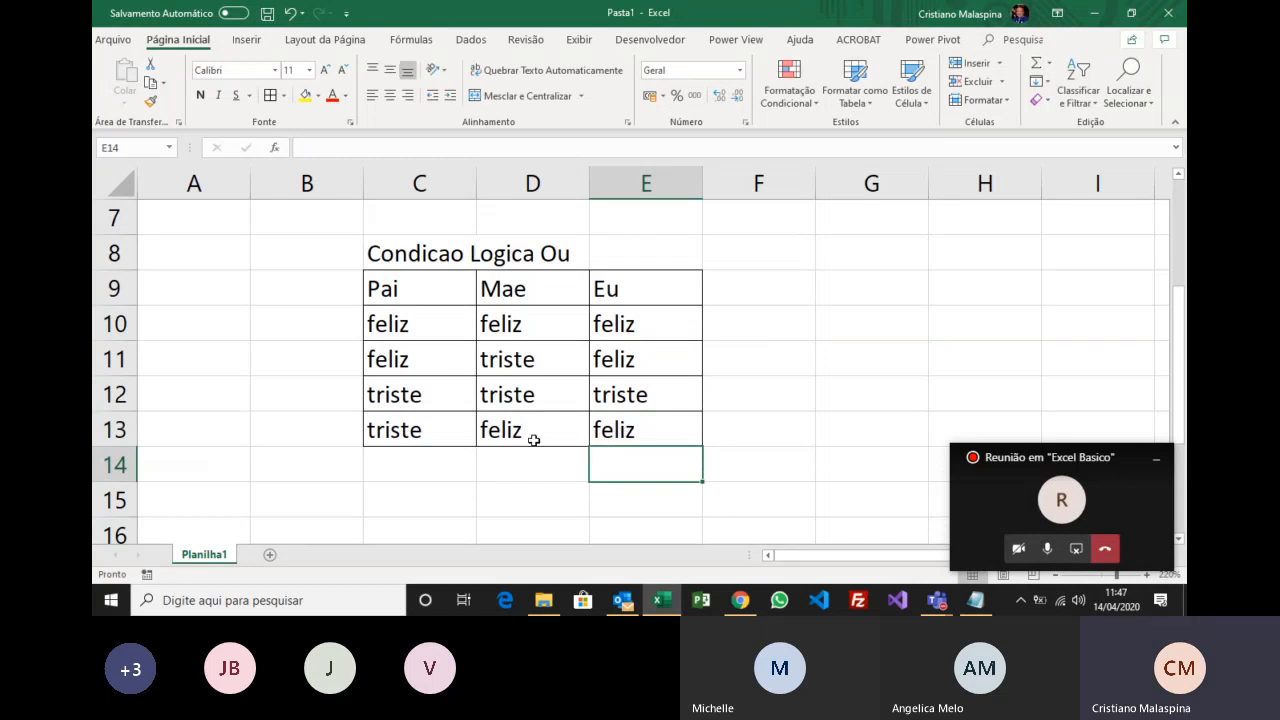
Compare how Pai and Mae determine Eu in row 13 of the Ou table and row 3 of the E table.
click(410, 435)
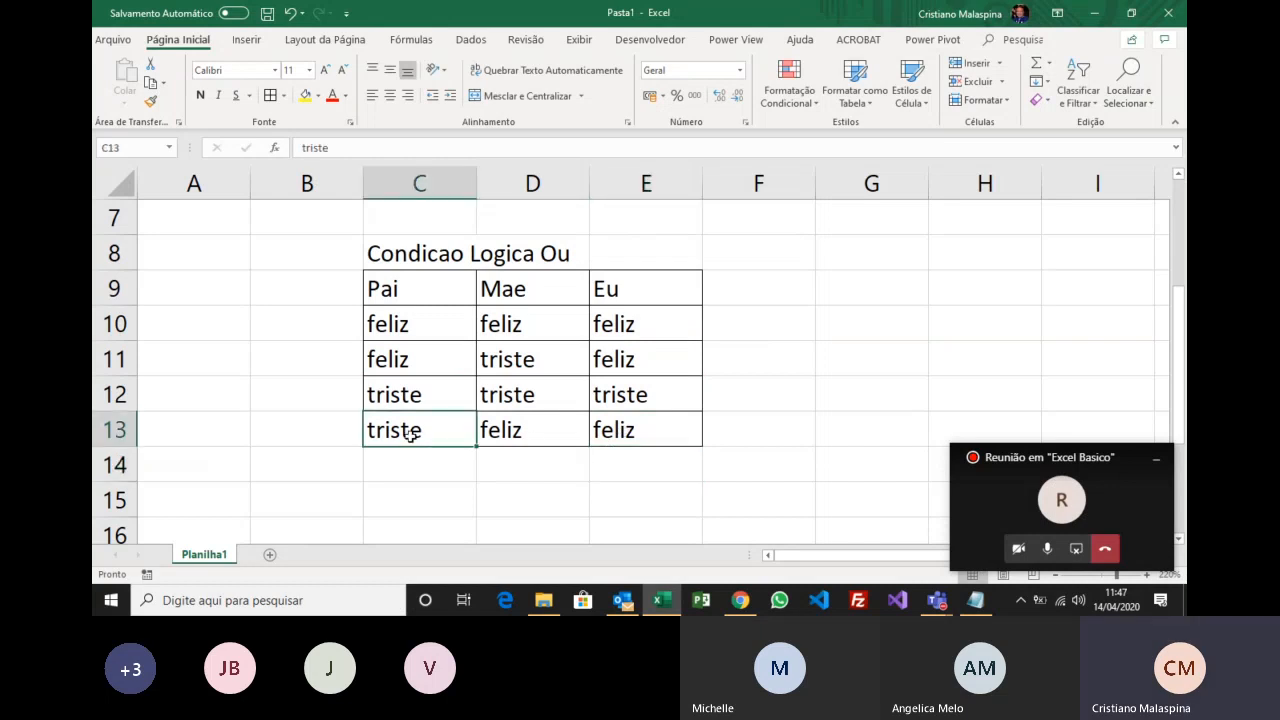
click(514, 428)
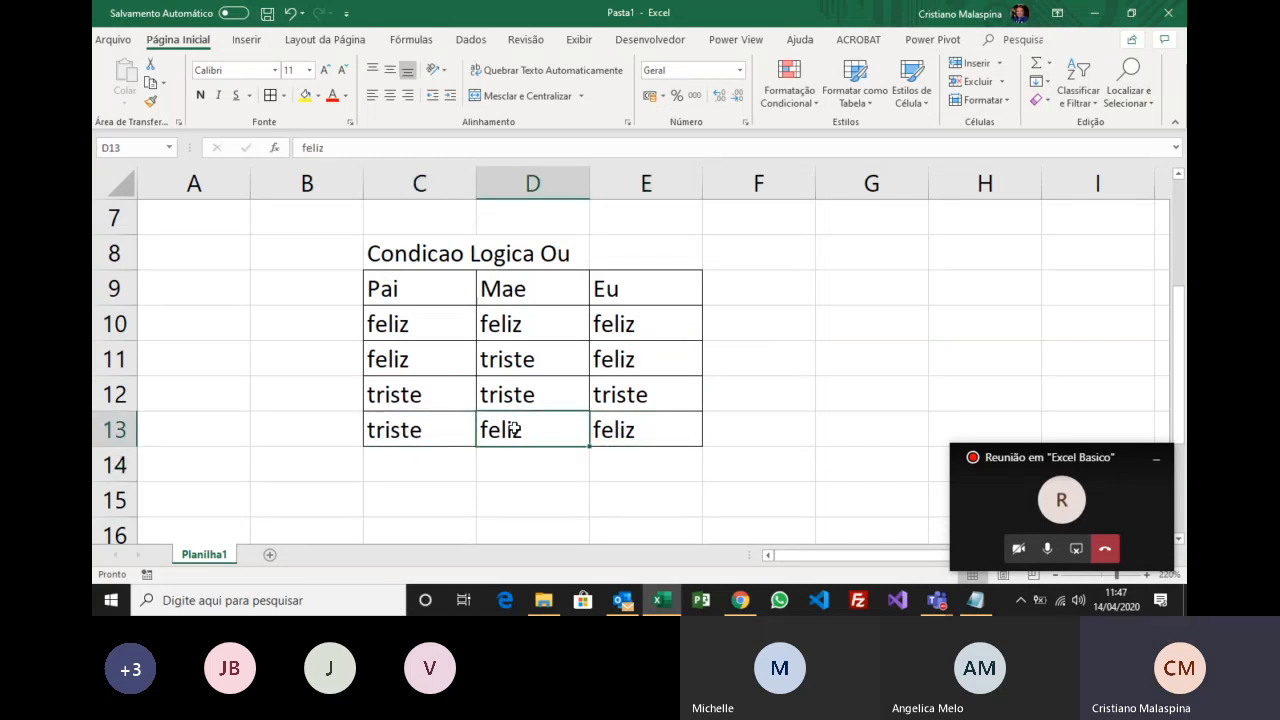
click(633, 431)
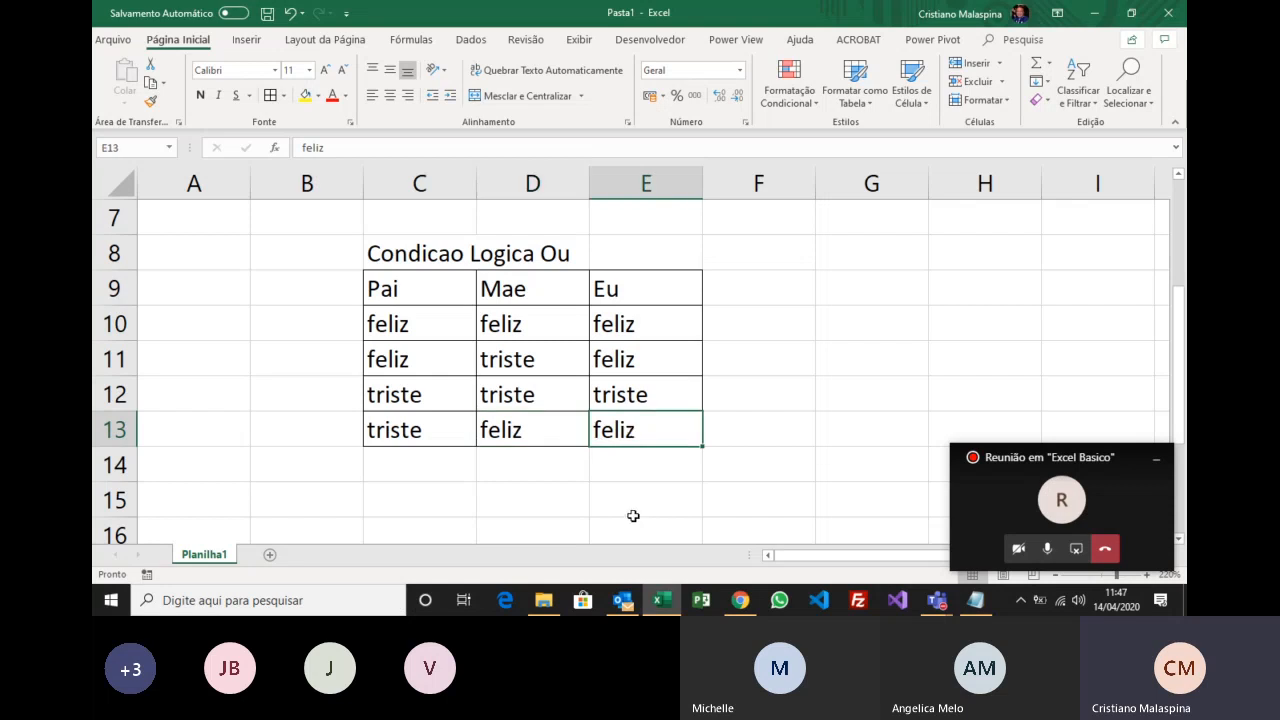
click(412, 432)
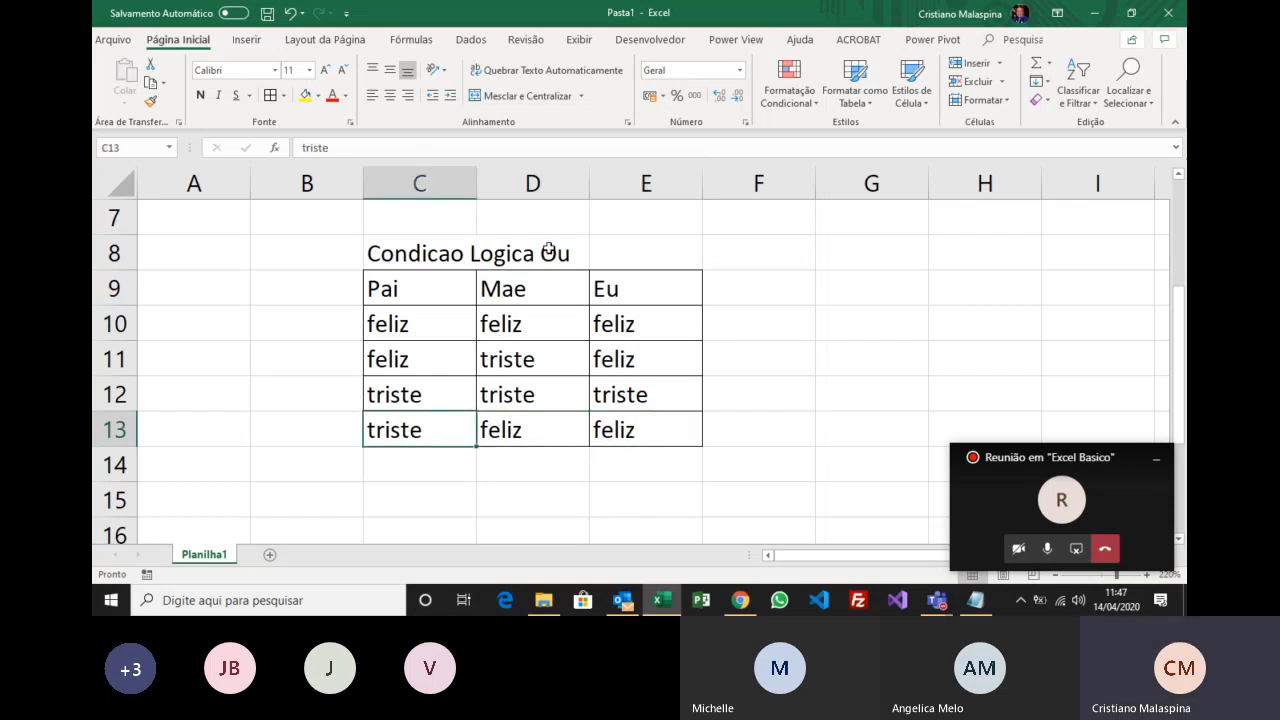
click(612, 429)
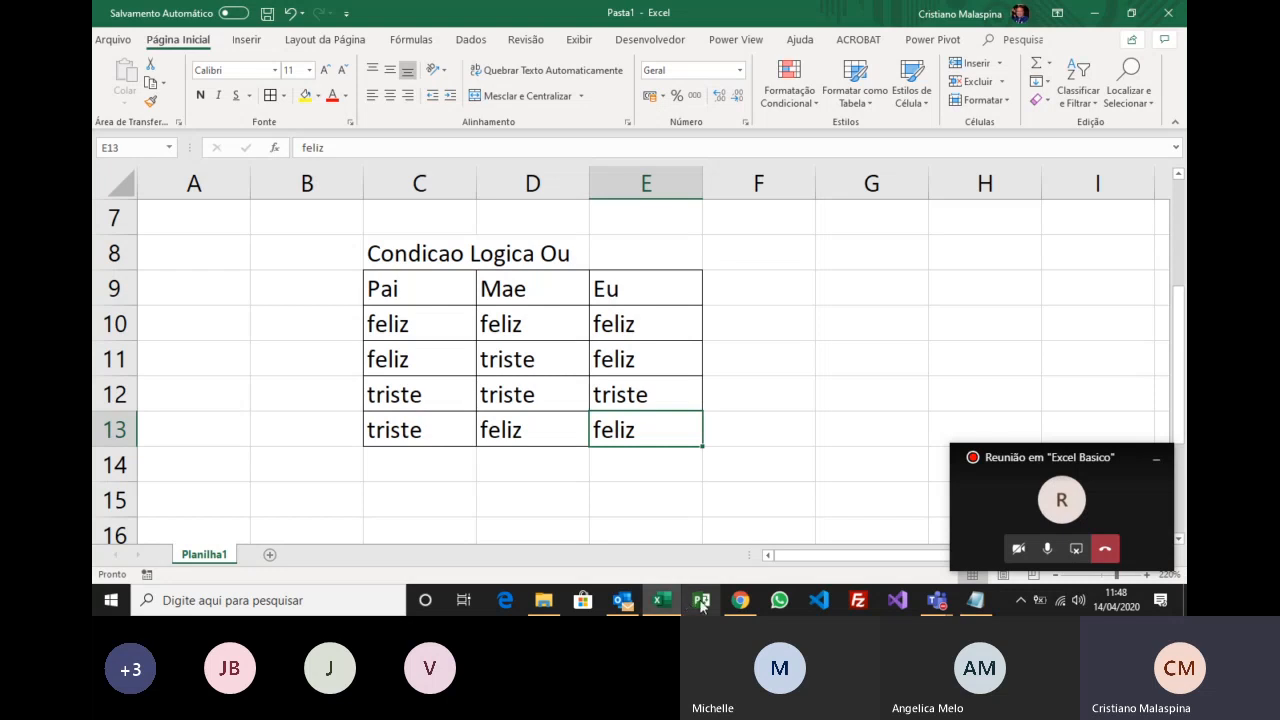
scroll(728, 528, up, 1)
scroll(728, 528, up, 1)
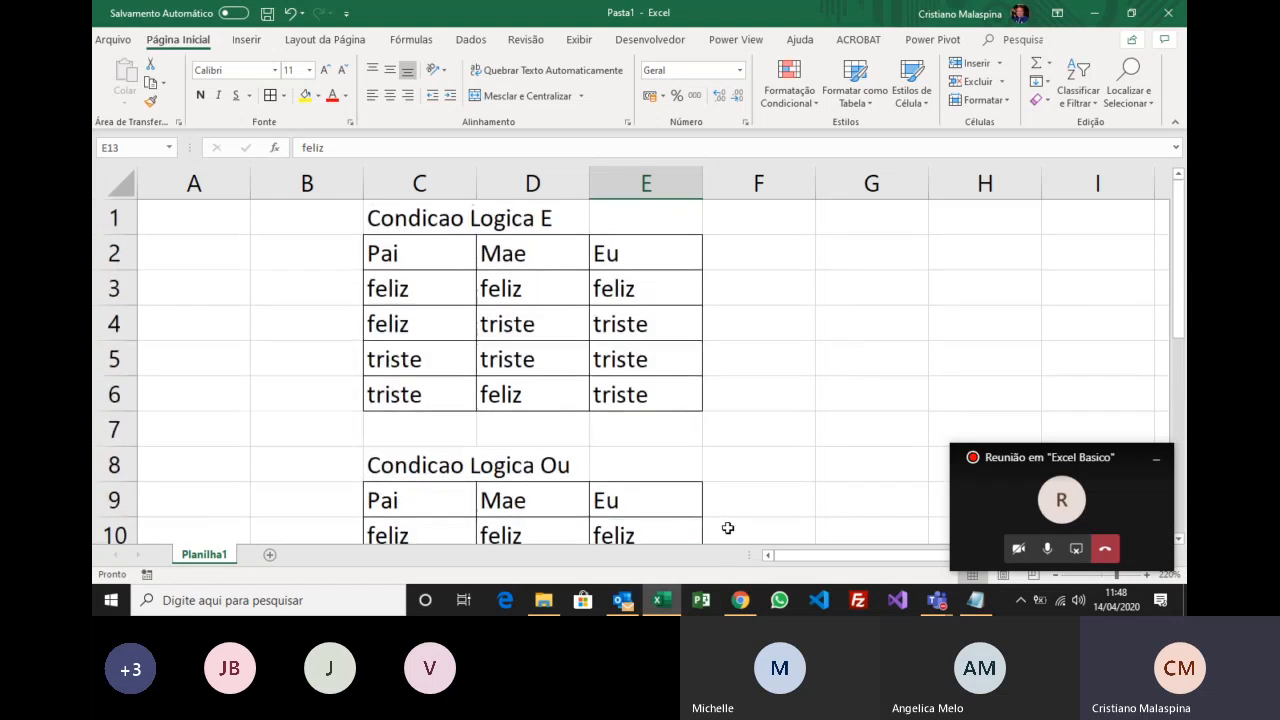
click(434, 292)
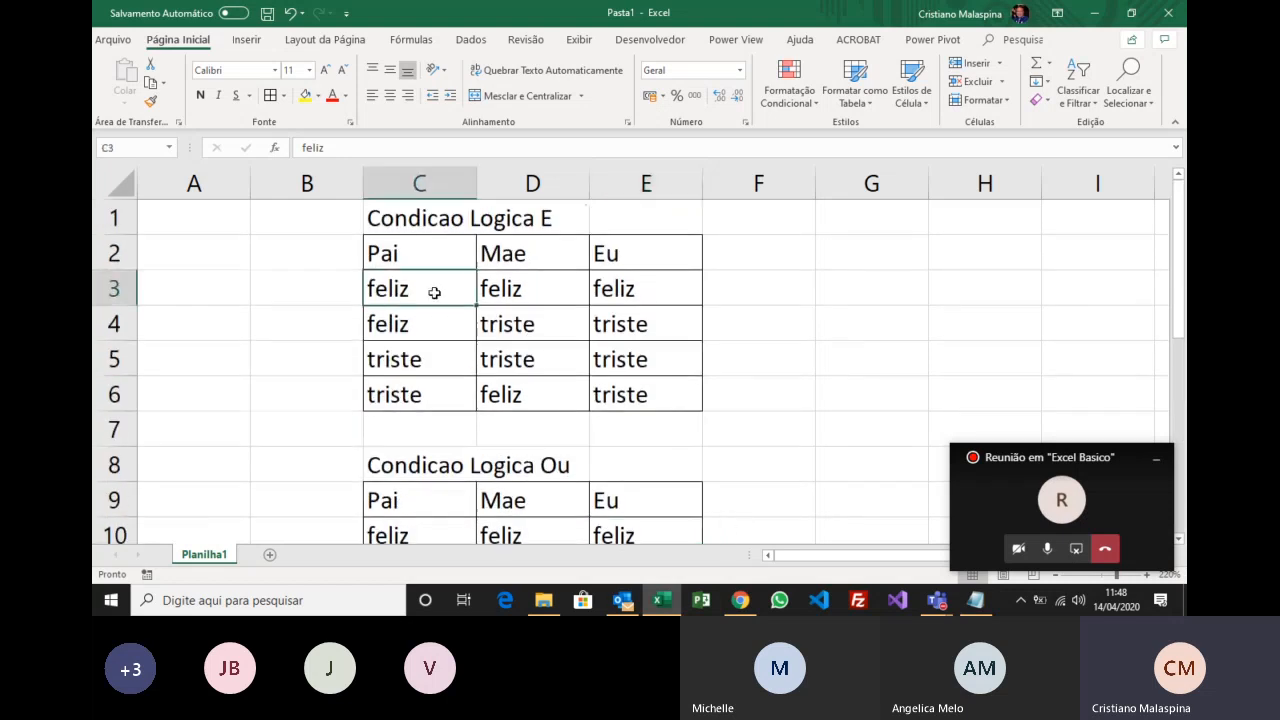
click(491, 290)
click(608, 290)
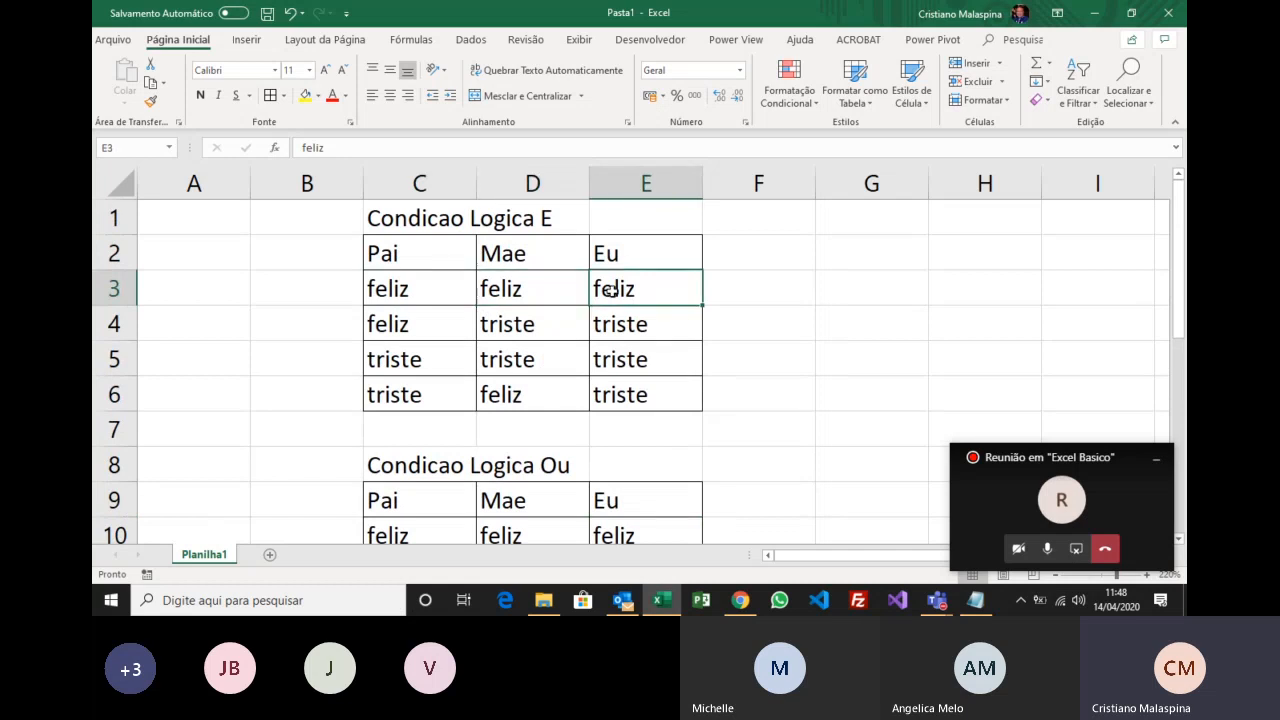
Start a new table beside the Ou table with the headings modelo in G8 and cilindrada in H8.
scroll(614, 368, down, 2)
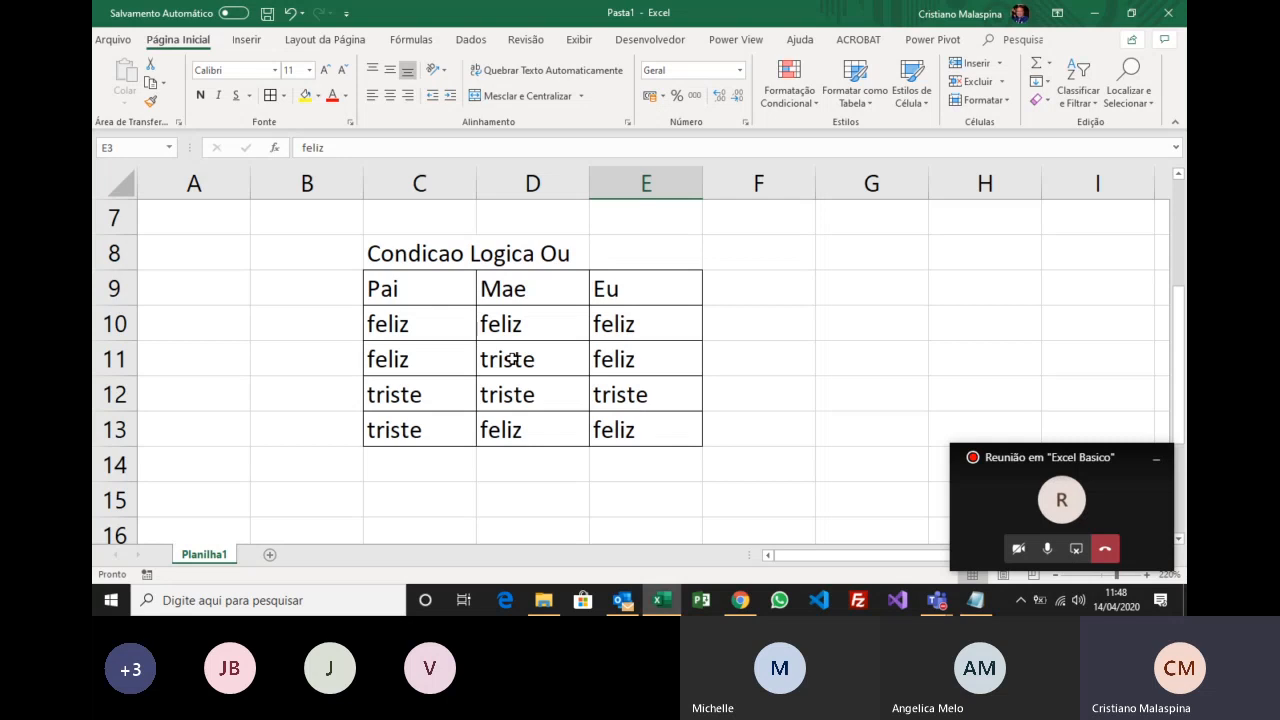
drag(857, 559, 897, 560)
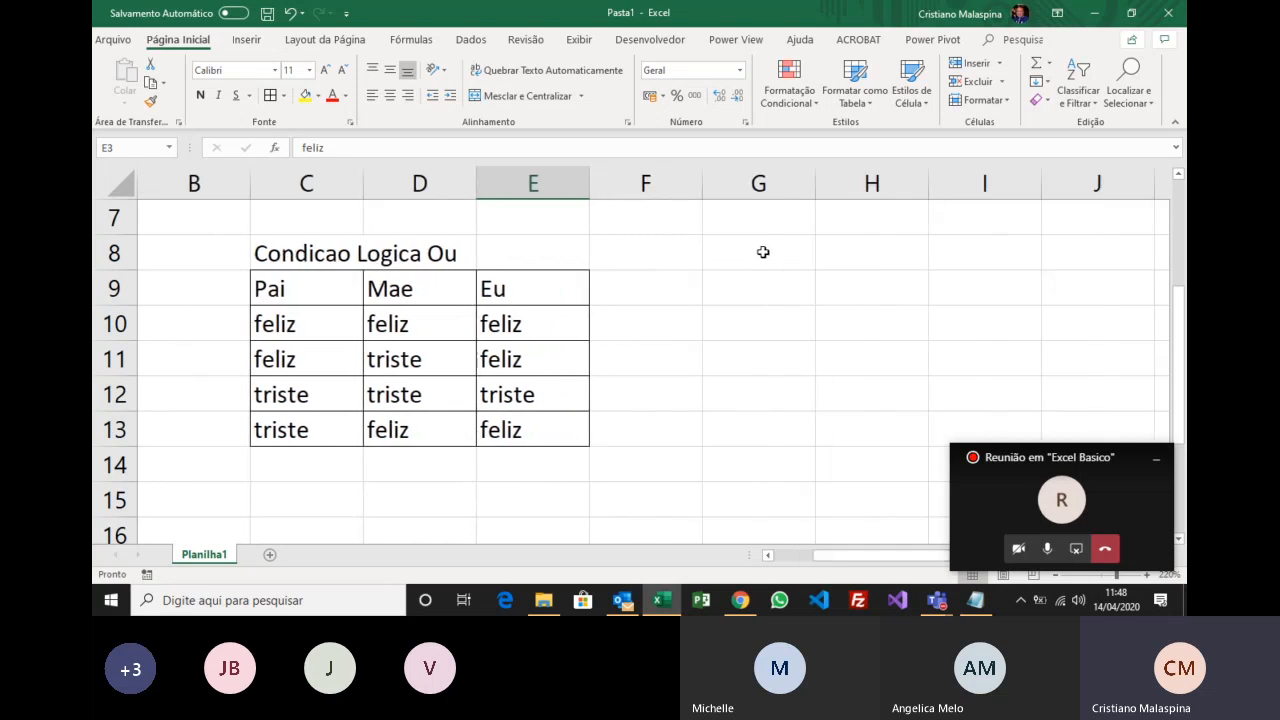
click(762, 252)
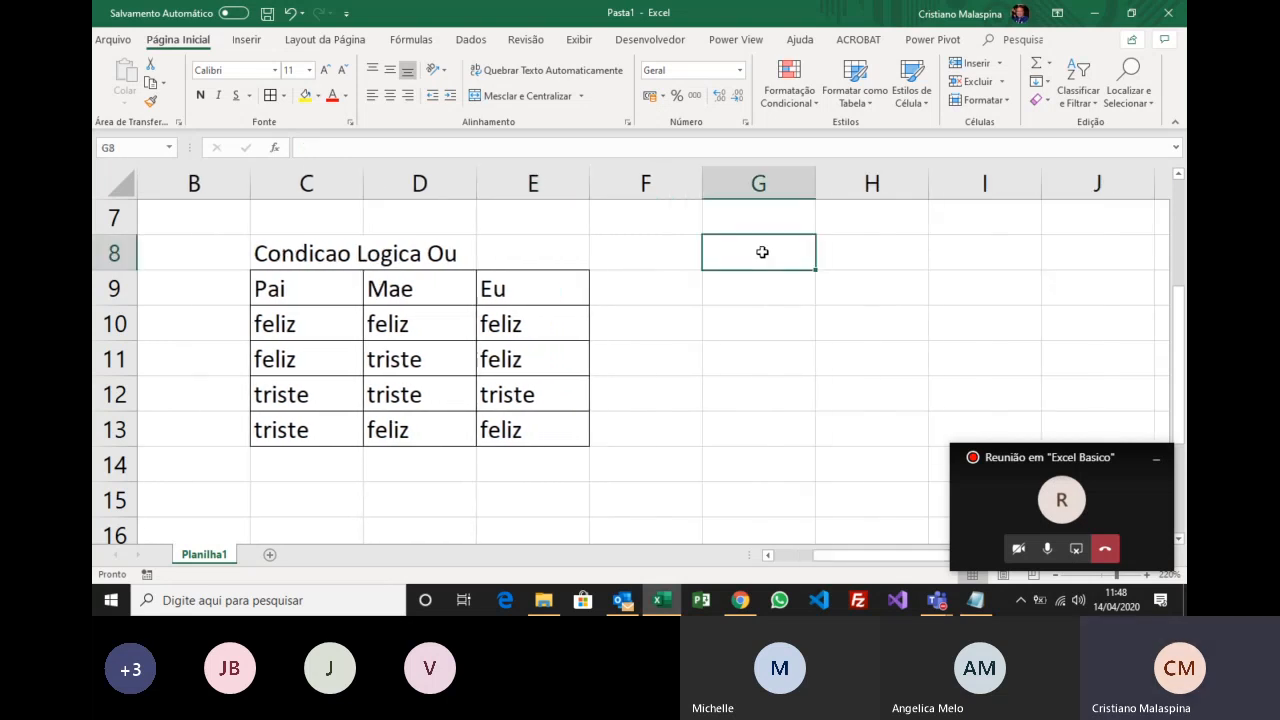
text(modelo)
key(Return)
click(762, 252)
key(Right)
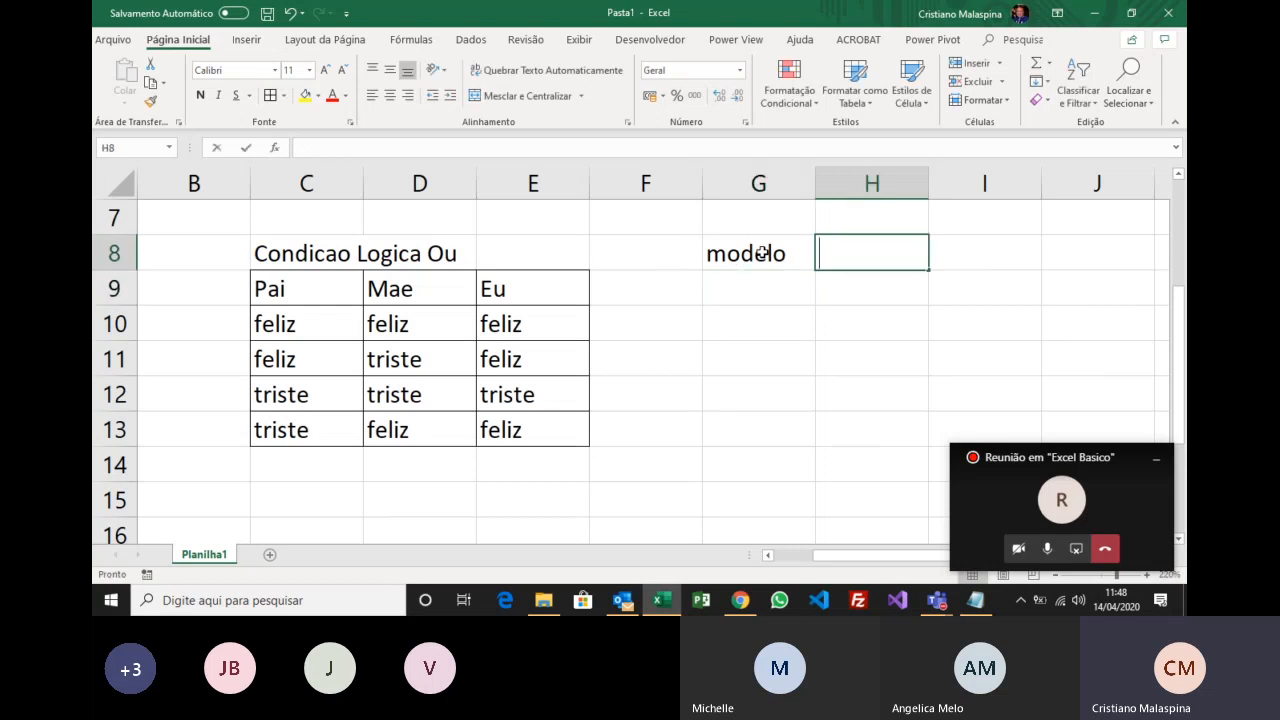
text(cilin)
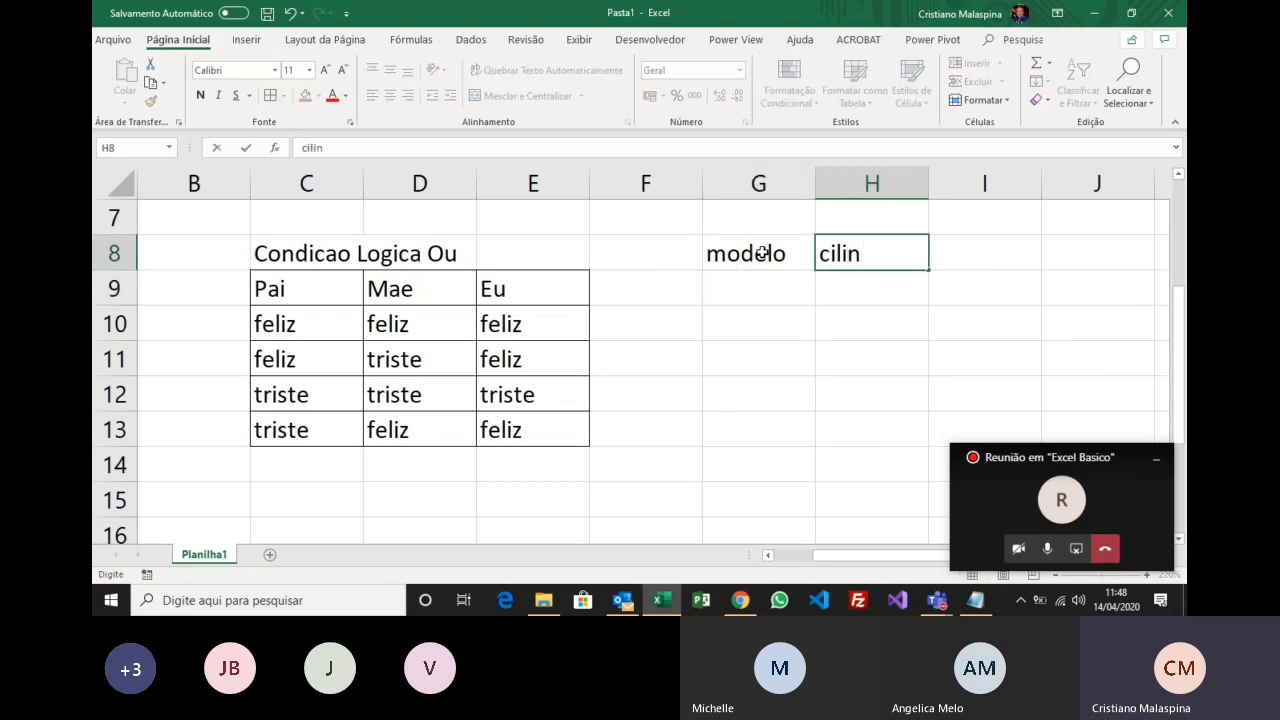
text(drada)
key(Return)
key(Up)
key(Right)
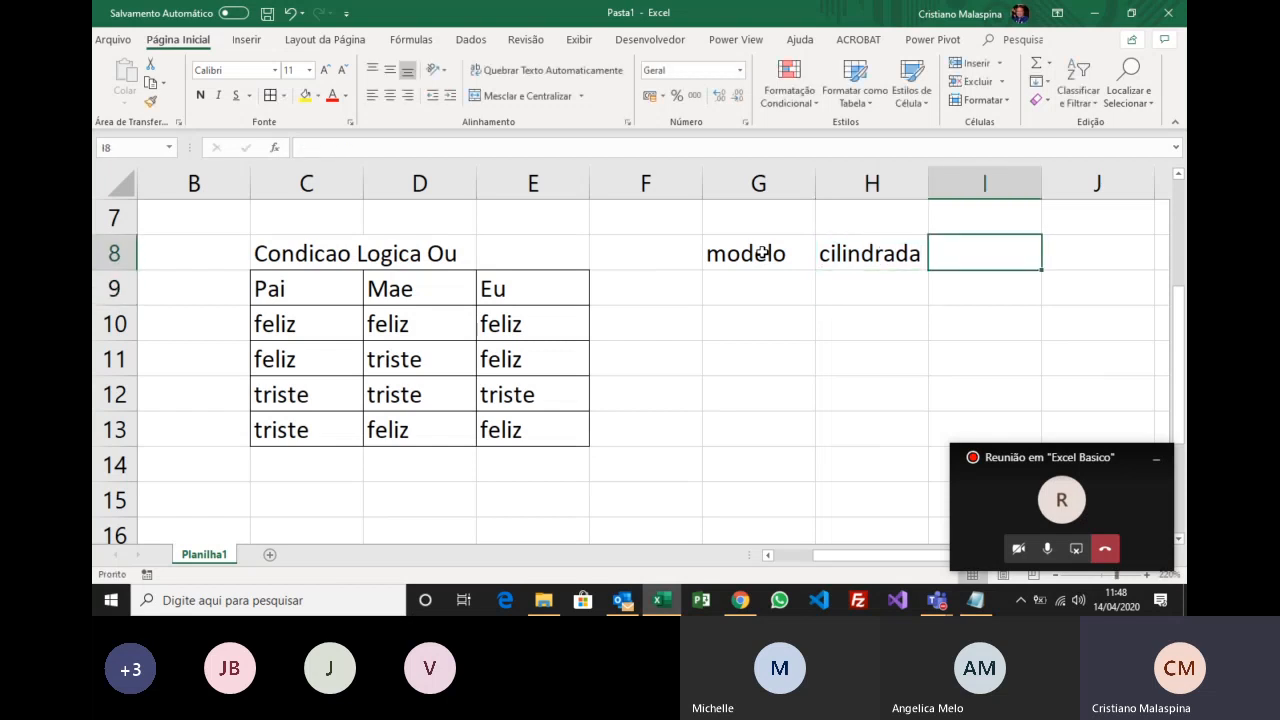
Add the headings cor in I8 and compro? in J8 to complete the new table's header row.
text(cor)
key(Return)
key(Up)
key(Right)
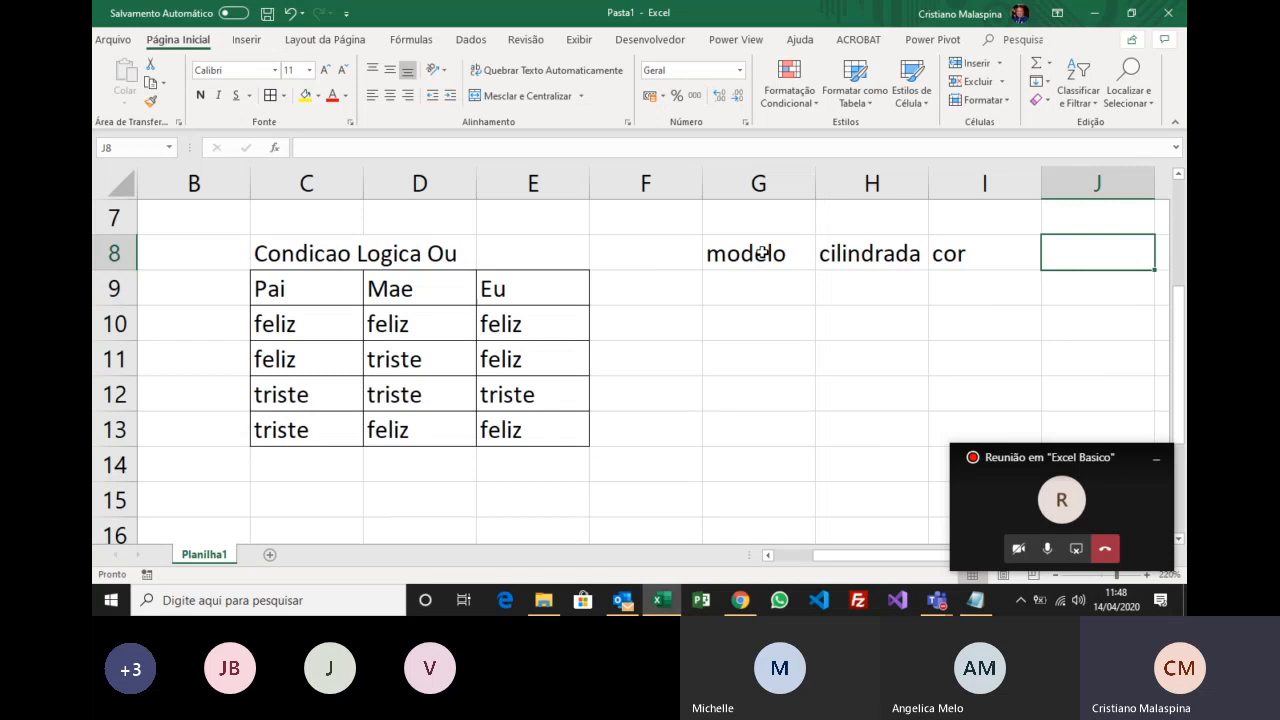
text(compro?)
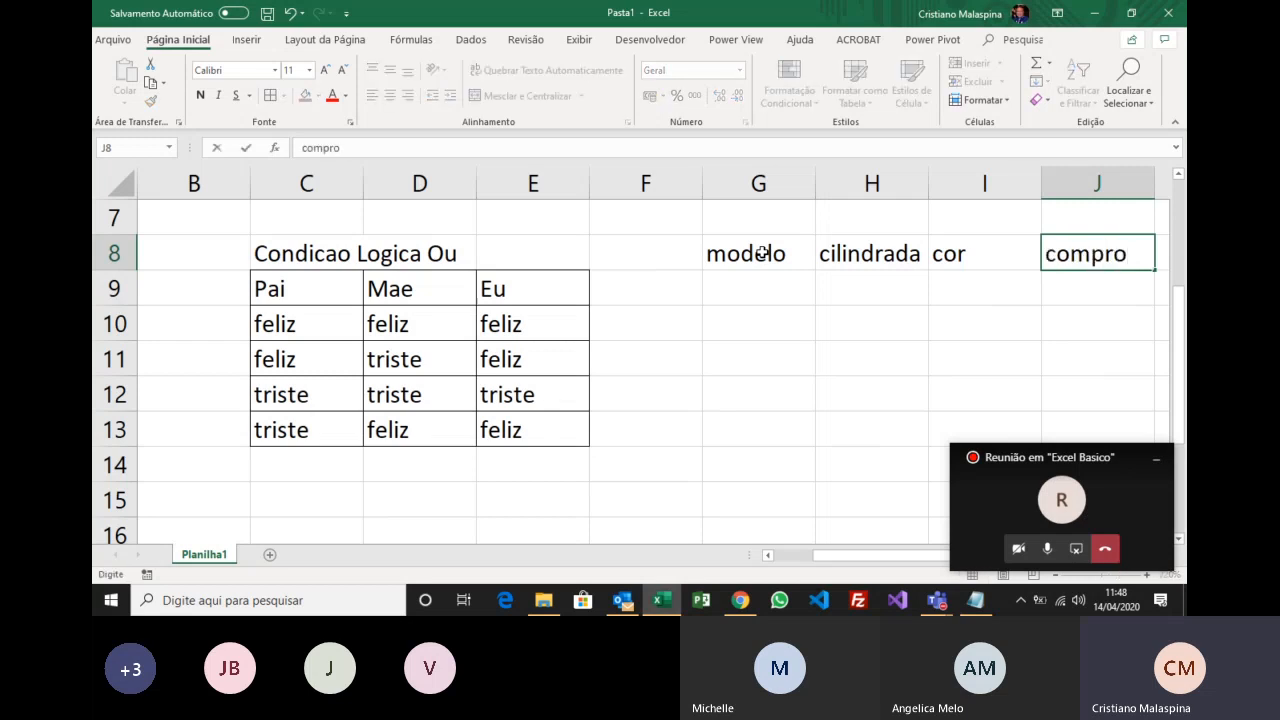
key(Return)
key(Left)
key(Left)
key(Left)
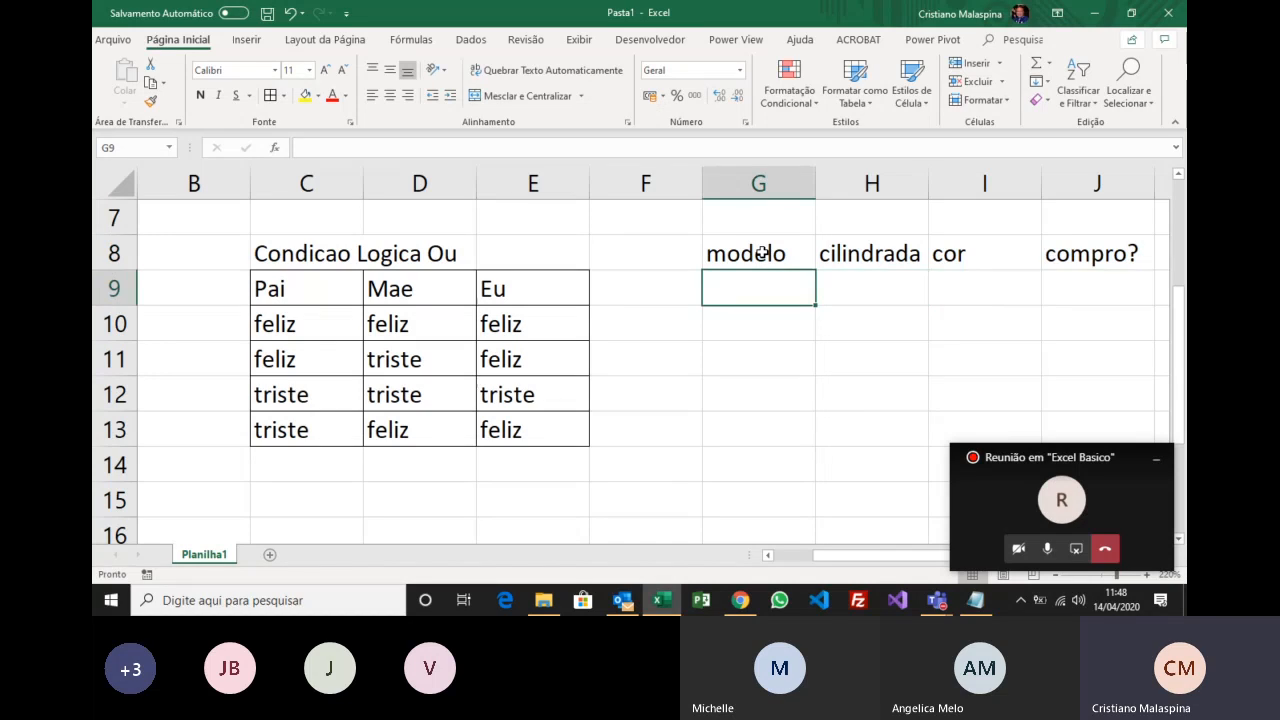
Copy the title Condicao Logica Ou from C8 to G7, above the new table's headings.
key(Up)
key(Up)
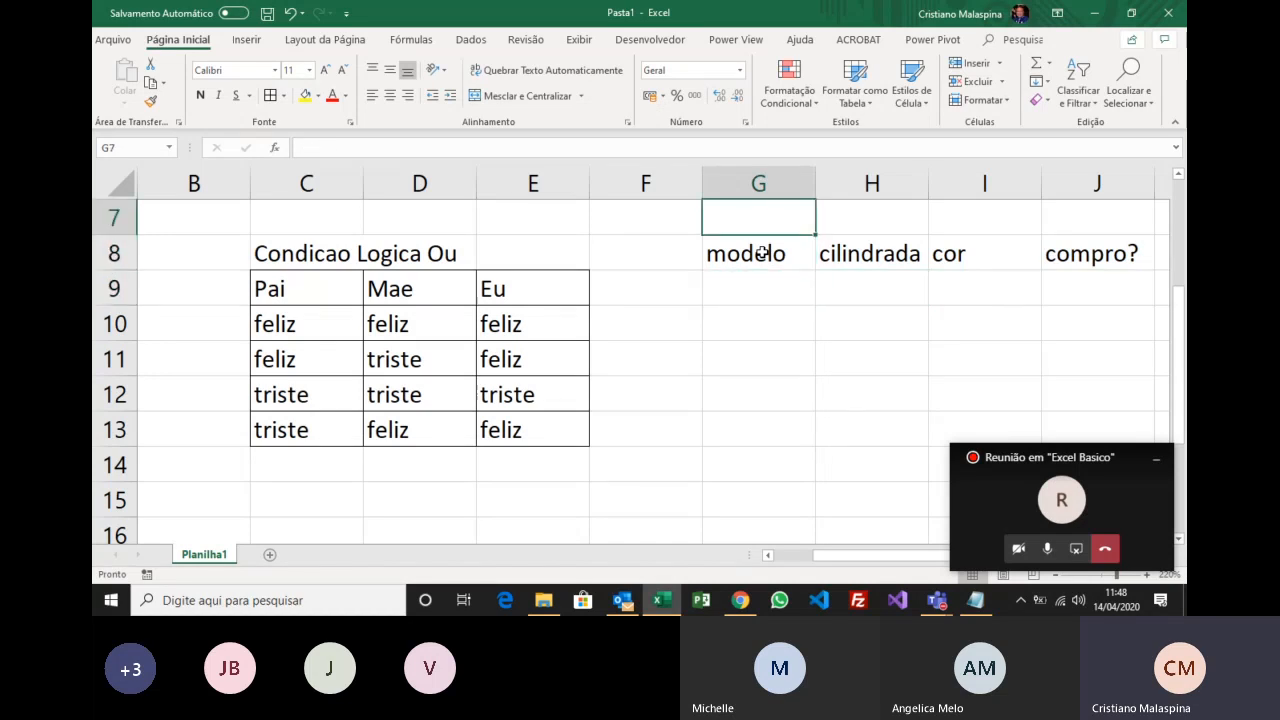
click(344, 253)
key(ctrl+c)
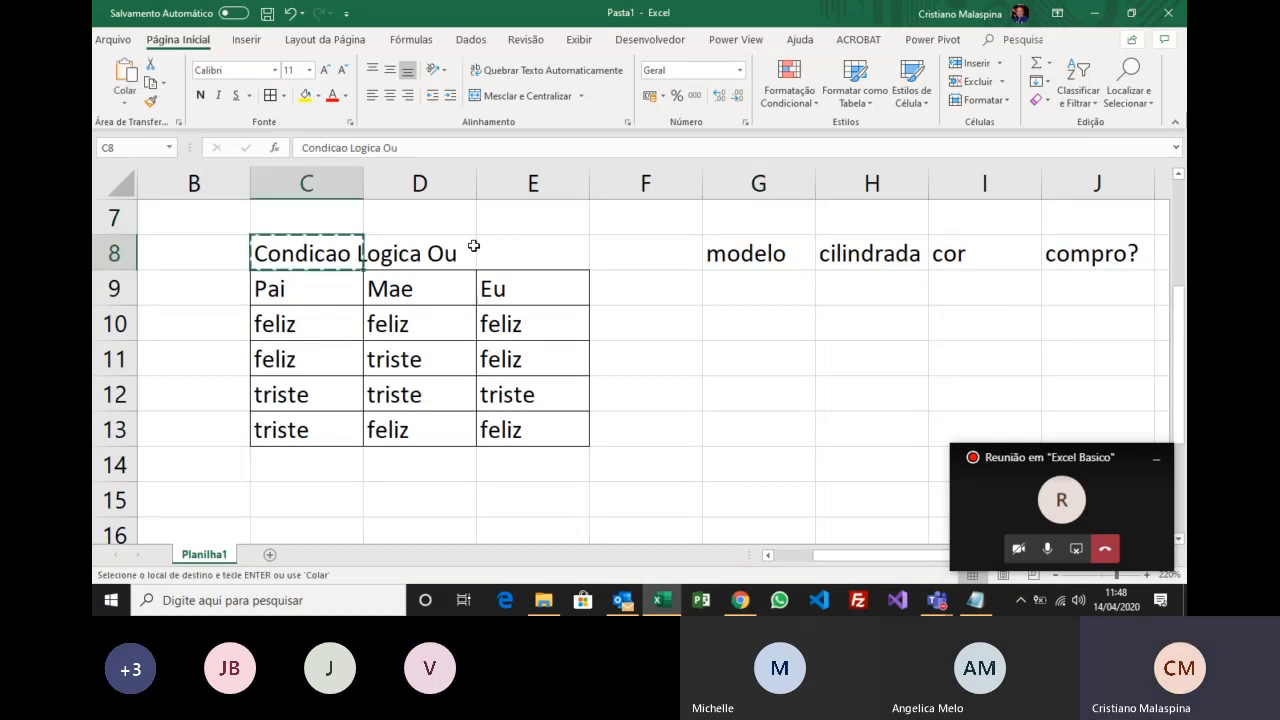
click(742, 214)
key(ctrl+v)
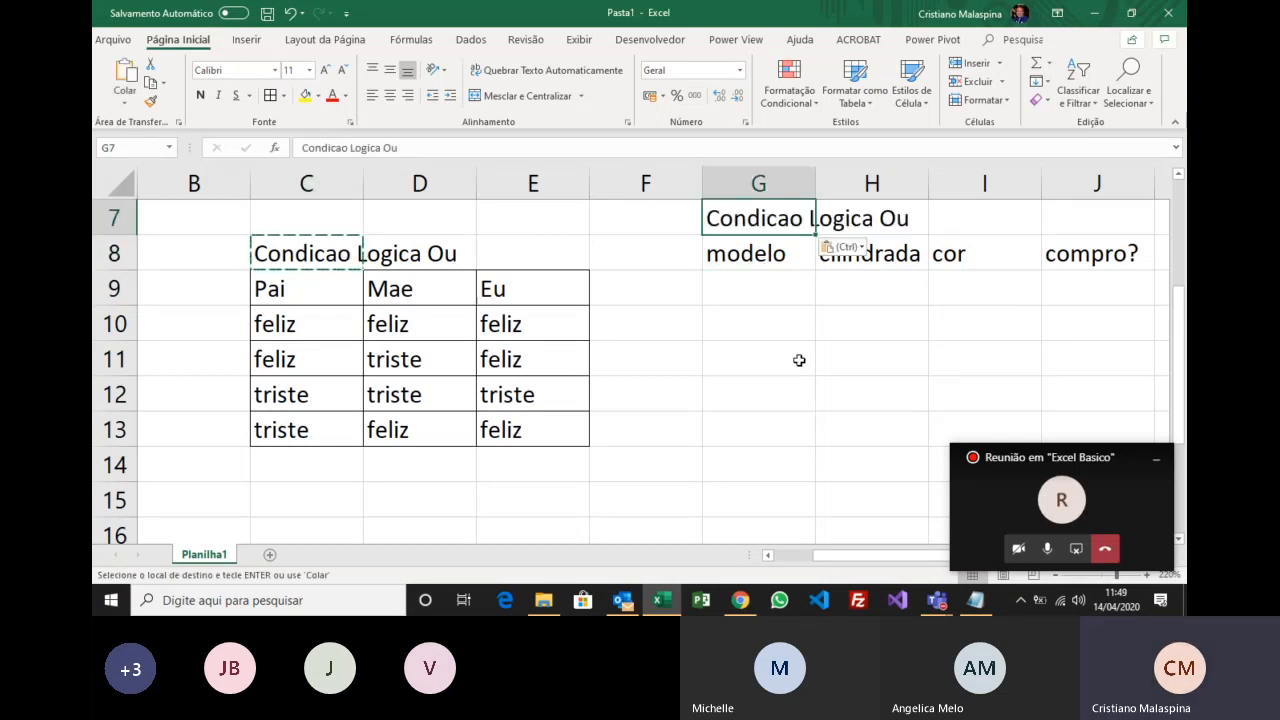
List the models biz, cg and hornet under the modelo heading in G9:G11.
click(752, 287)
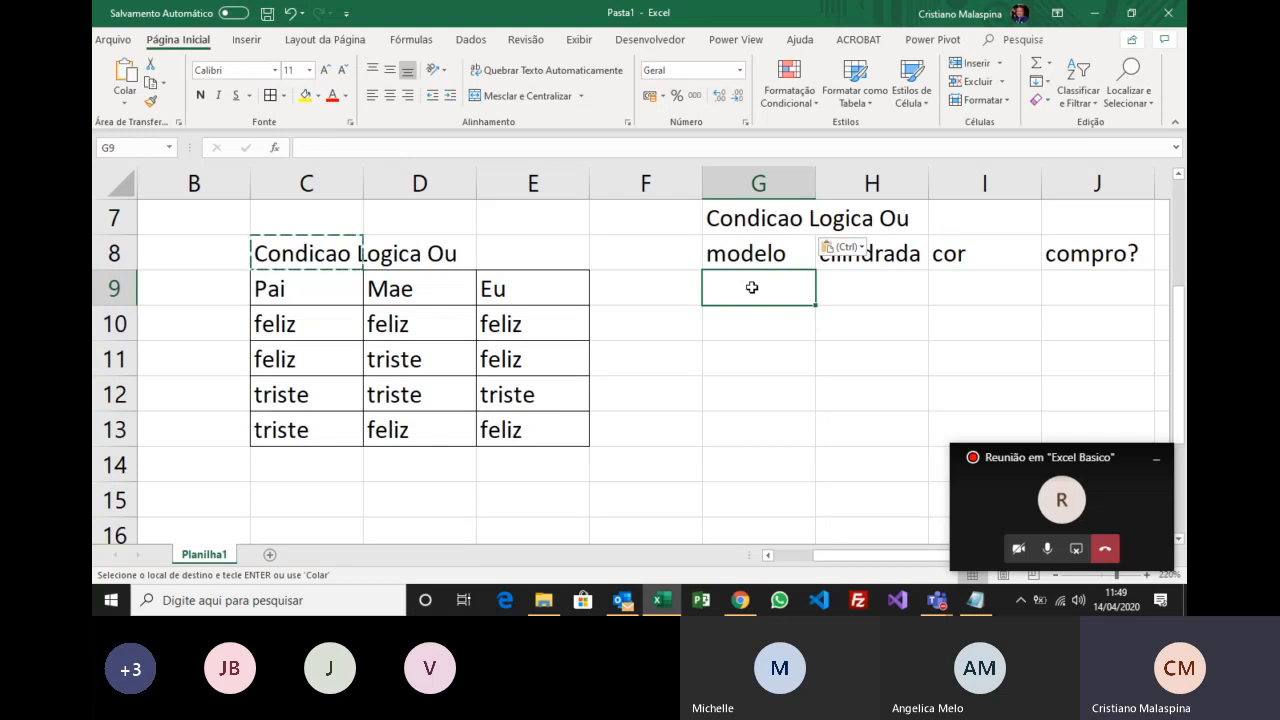
key(Escape)
text(biz)
key(Return)
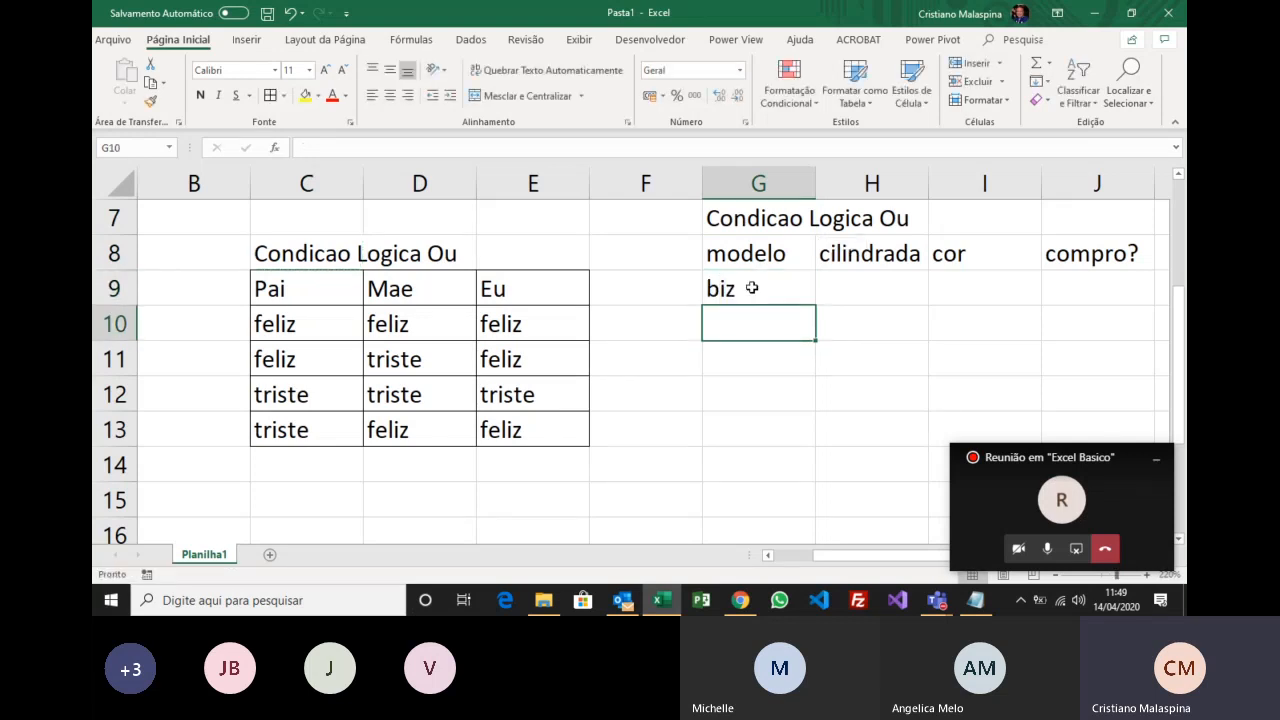
text(cg)
key(Return)
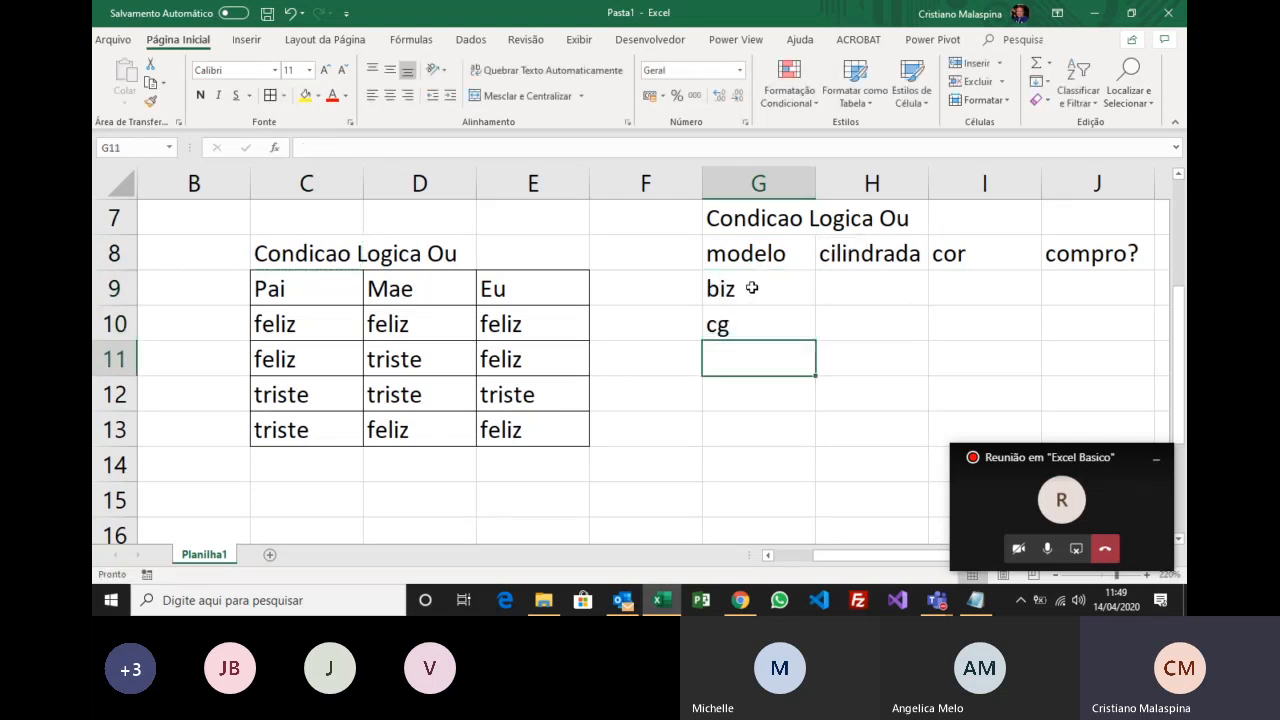
text(hornet)
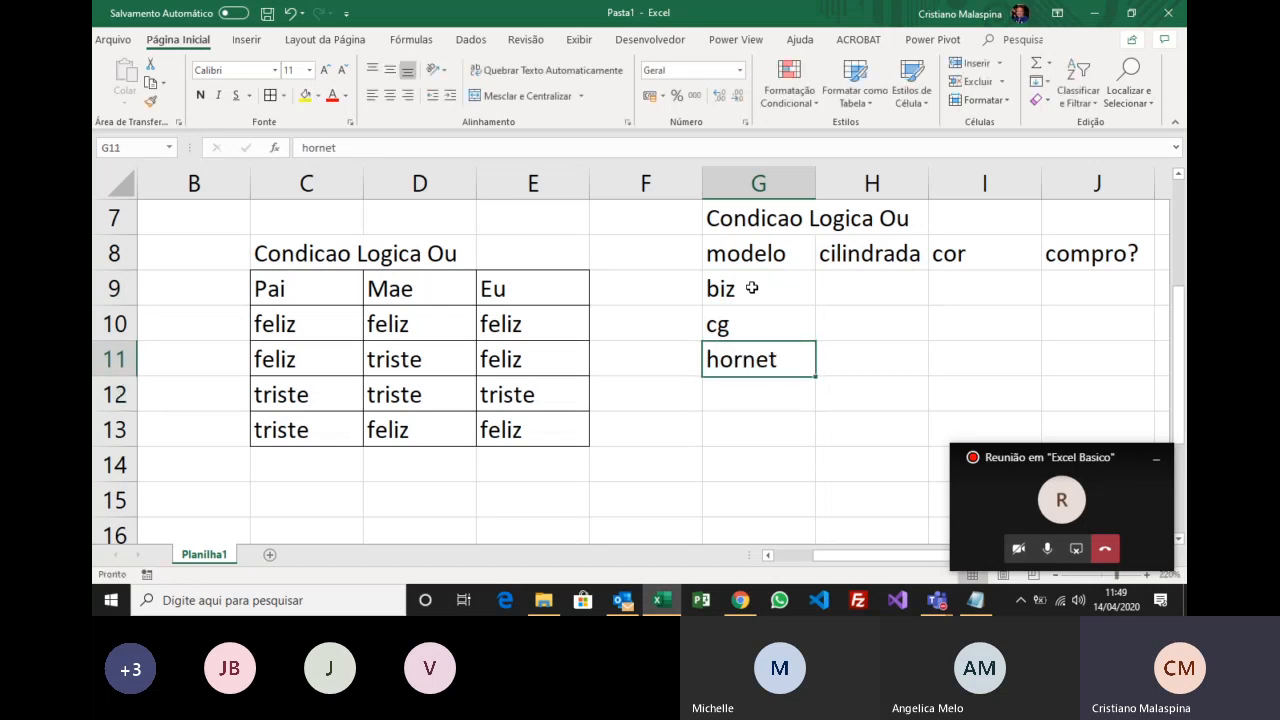
Fill the cilindrada column in H9:H11 with 150 for biz, 160 for cg and 600 for hornet.
click(752, 288)
key(Right)
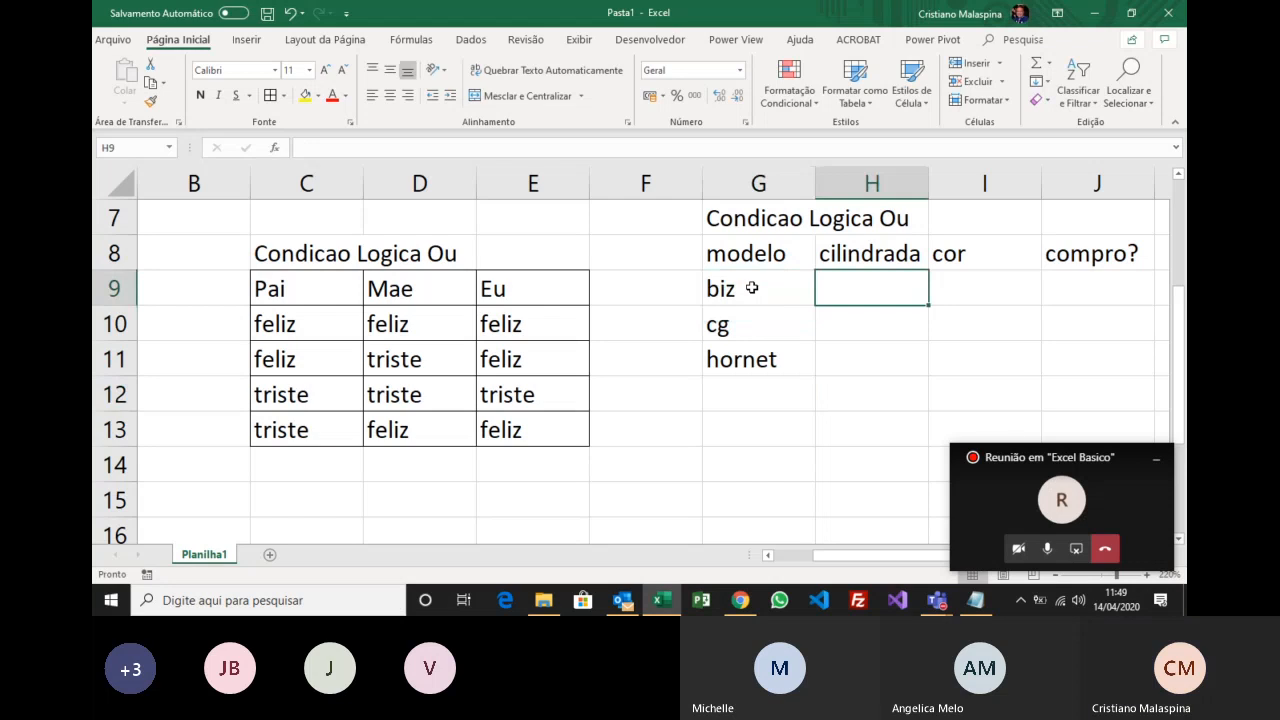
text(150)
key(Return)
text(160)
key(Return)
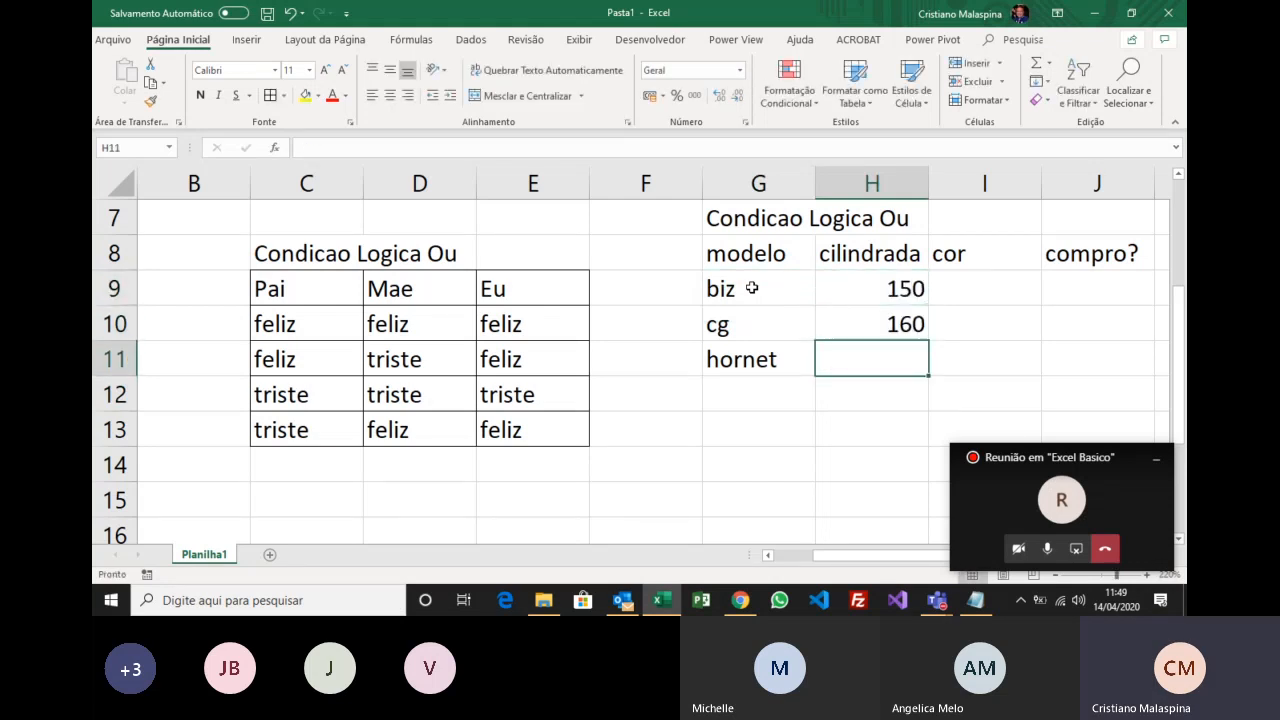
text(600)
key(Return)
Fill the cor column in I9:I11 with prata for biz, vermelha for cg and preta for hornet.
key(Up)
key(Up)
key(Up)
key(Right)
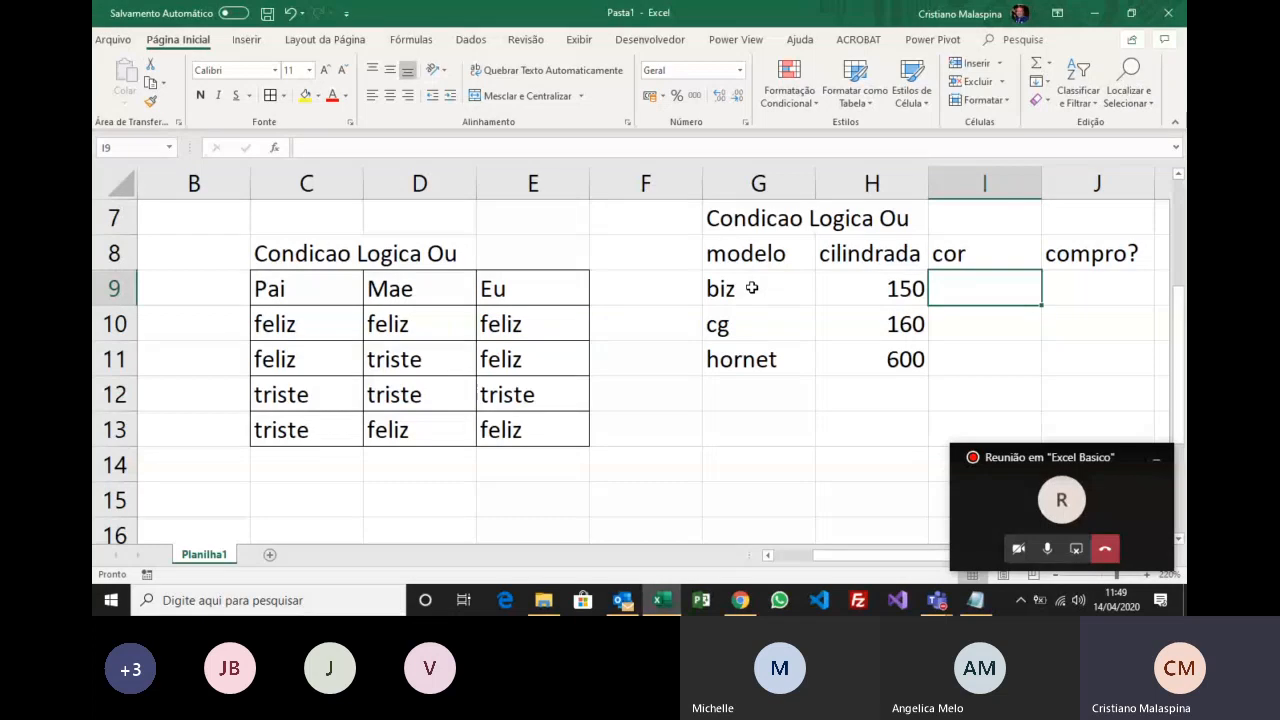
text(prata)
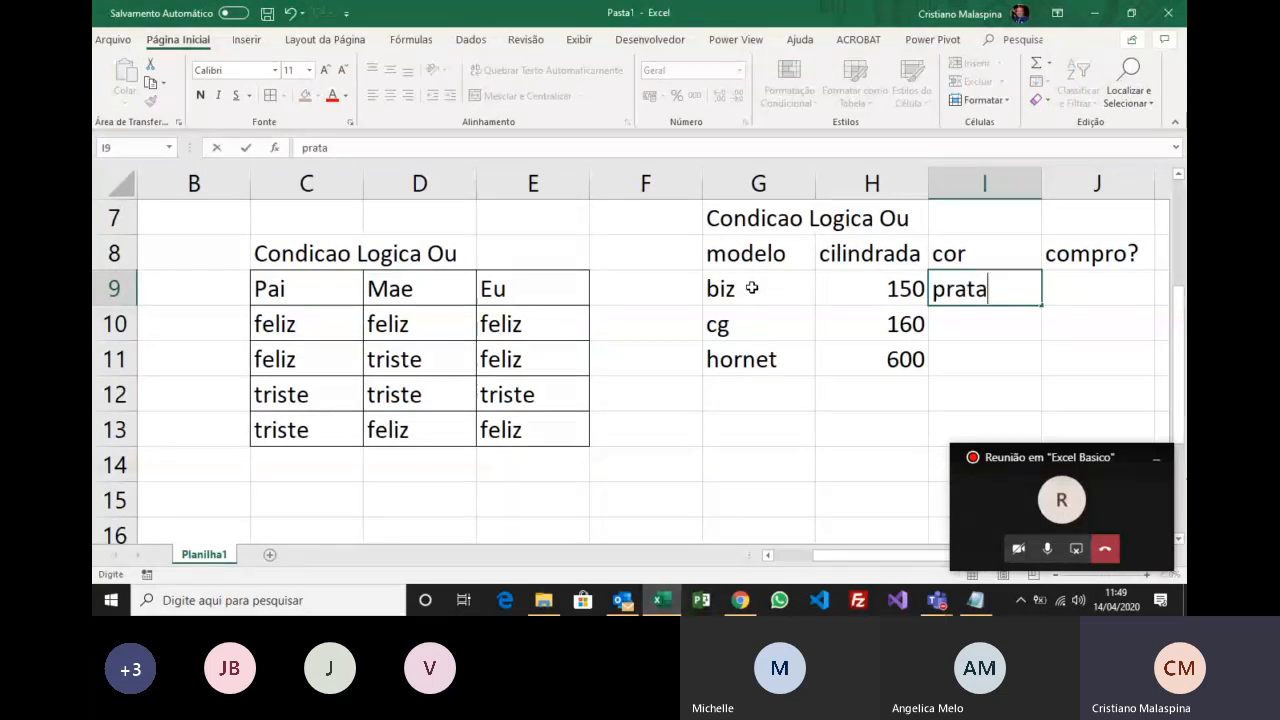
key(Return)
text(vermelha)
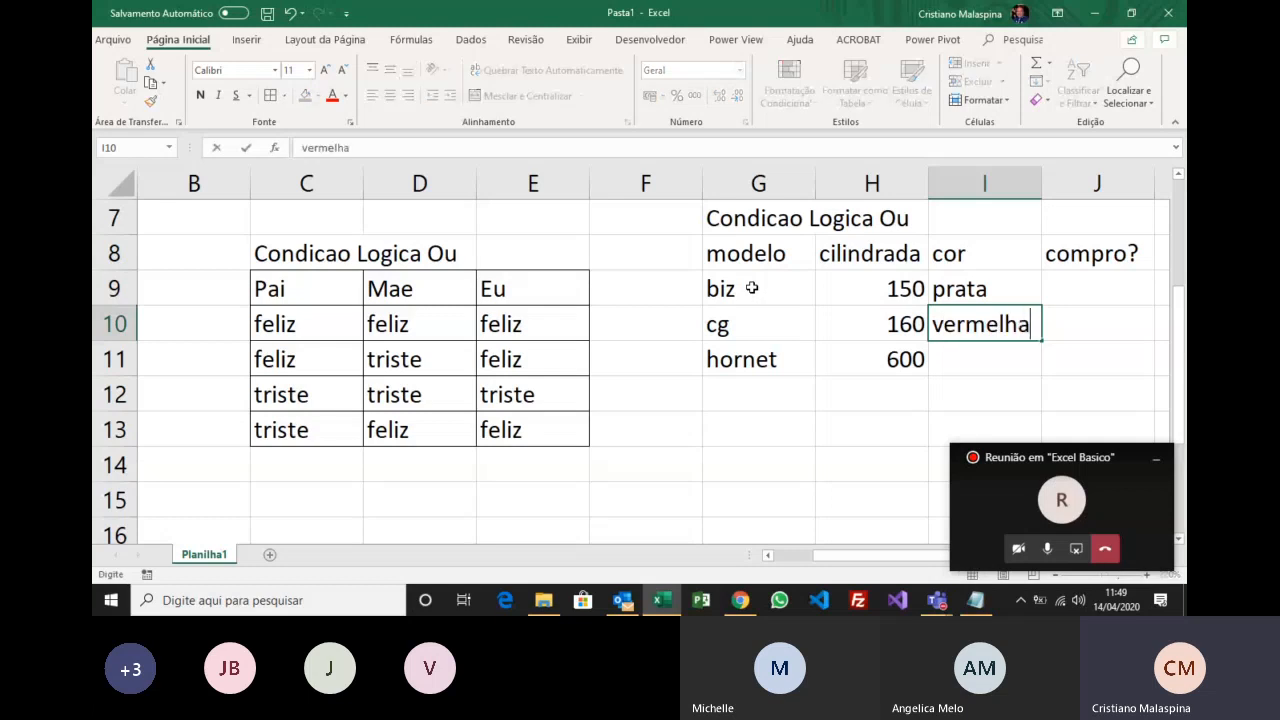
key(Return)
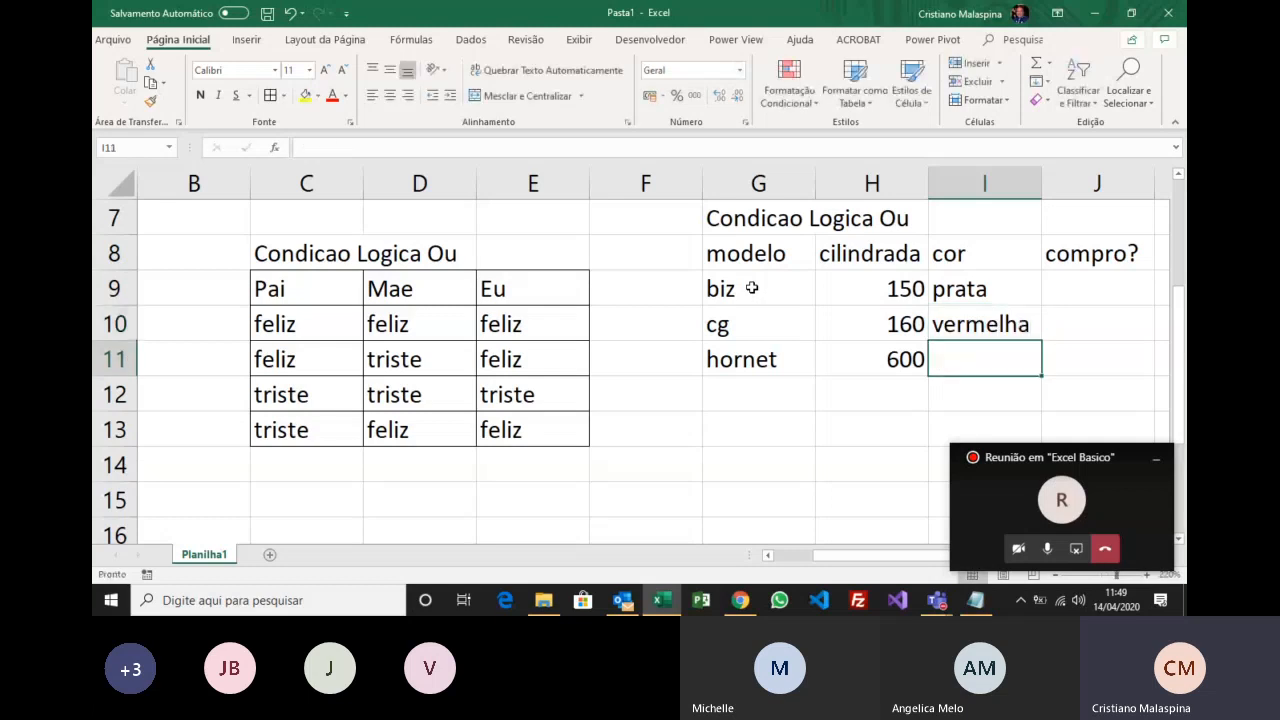
text(preta)
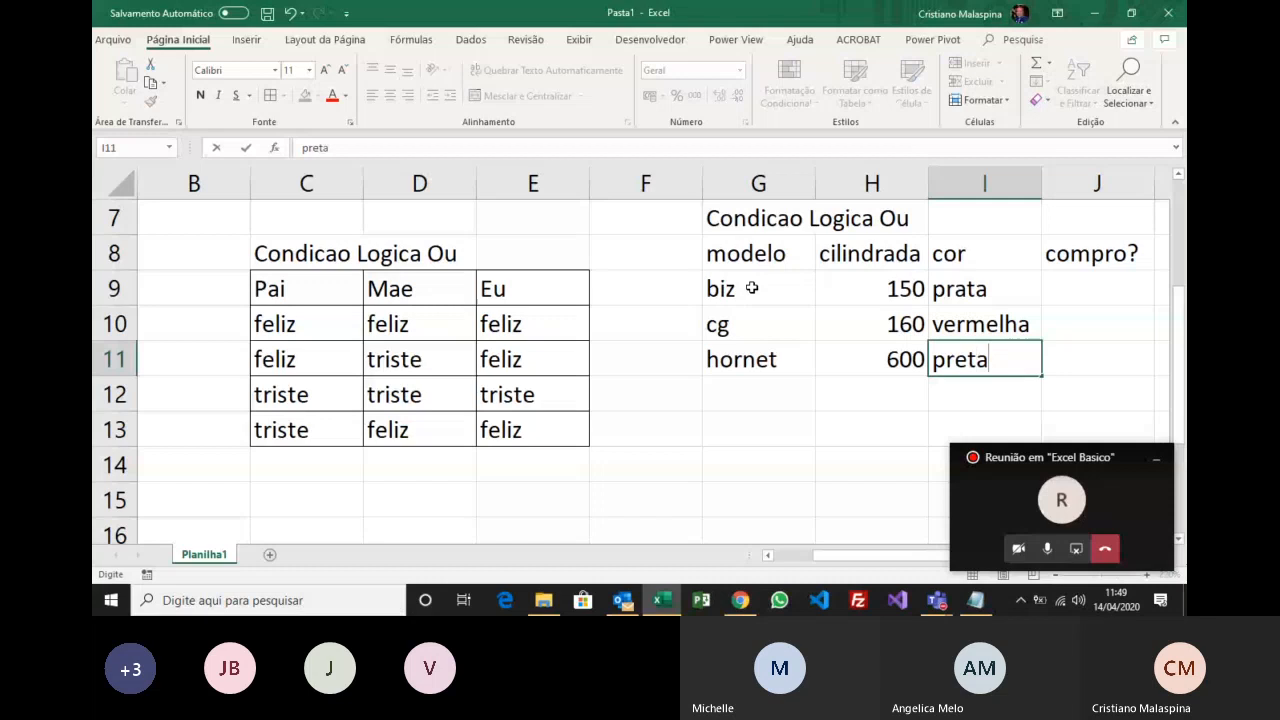
key(Return)
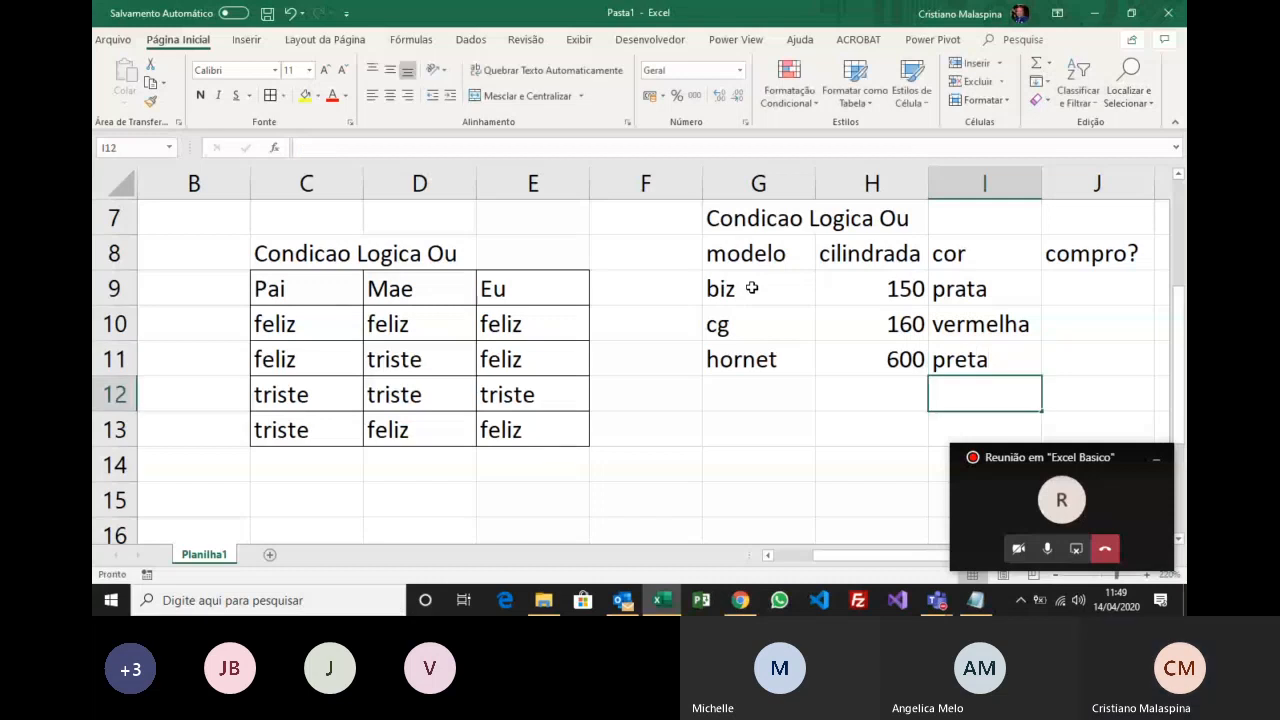
key(Up)
key(Up)
key(Up)
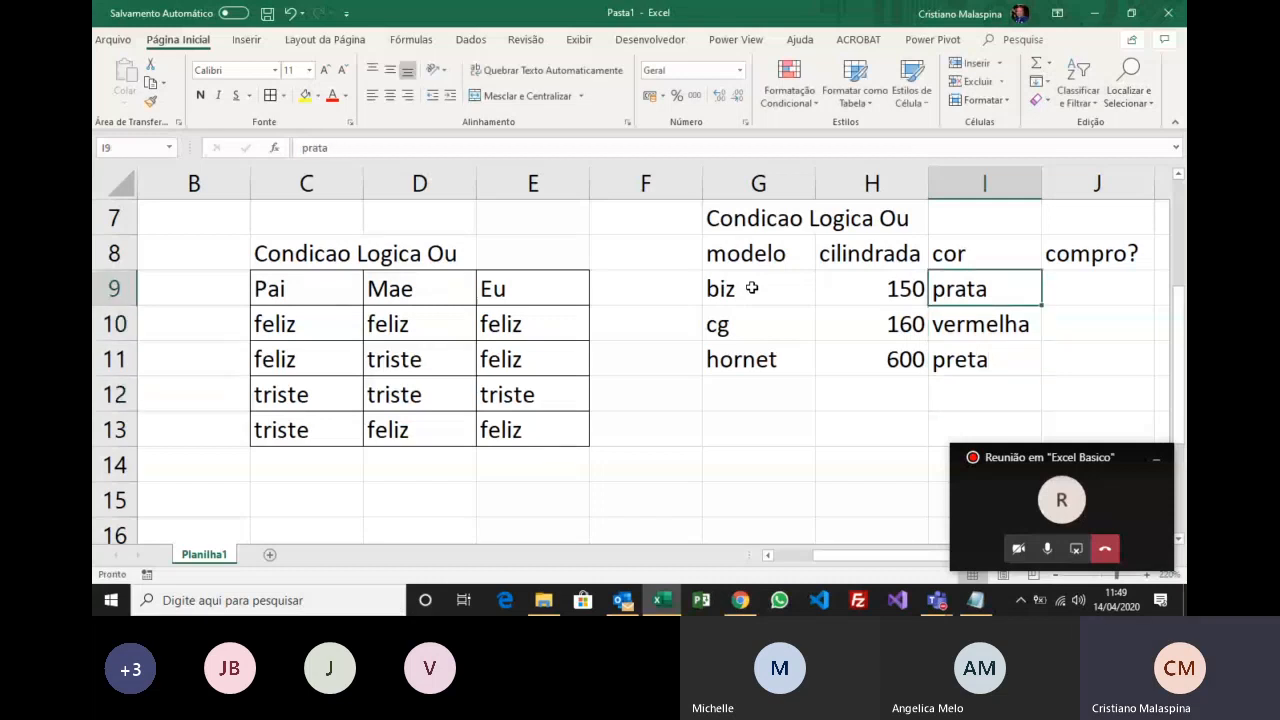
key(Right)
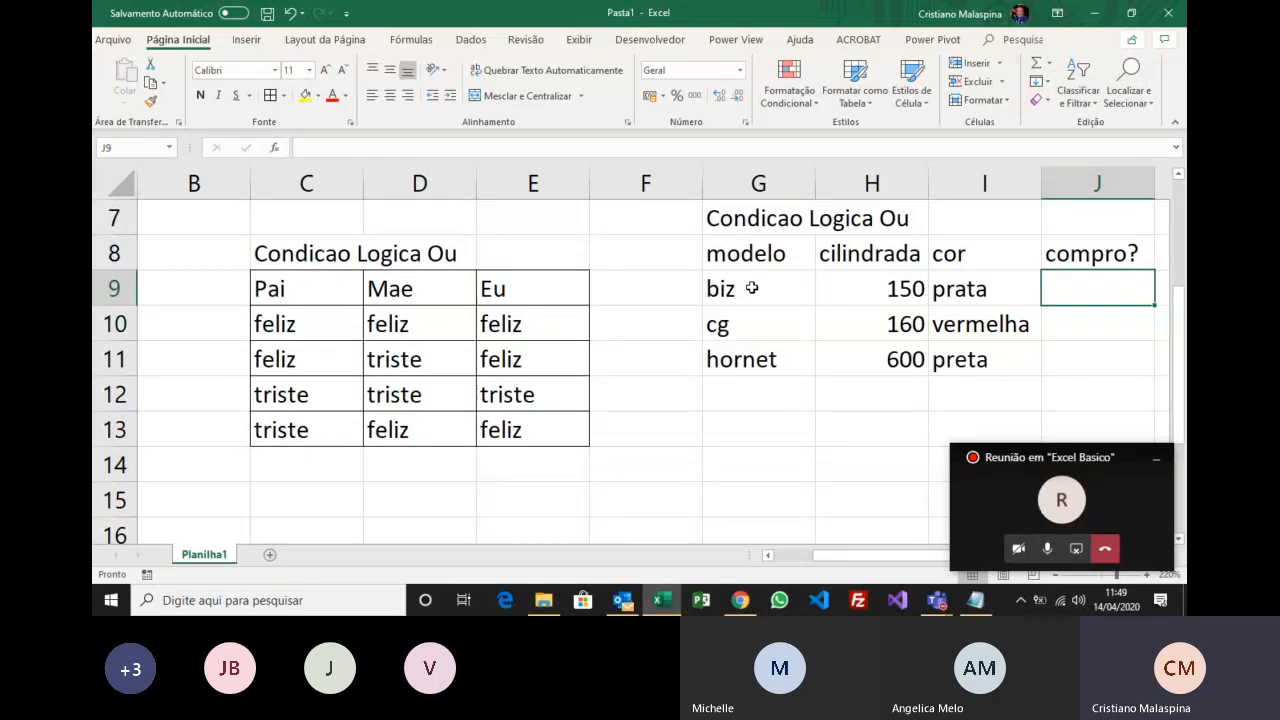
Change the motorcycle table's title in G7 to Condicao Logica E.
click(741, 228)
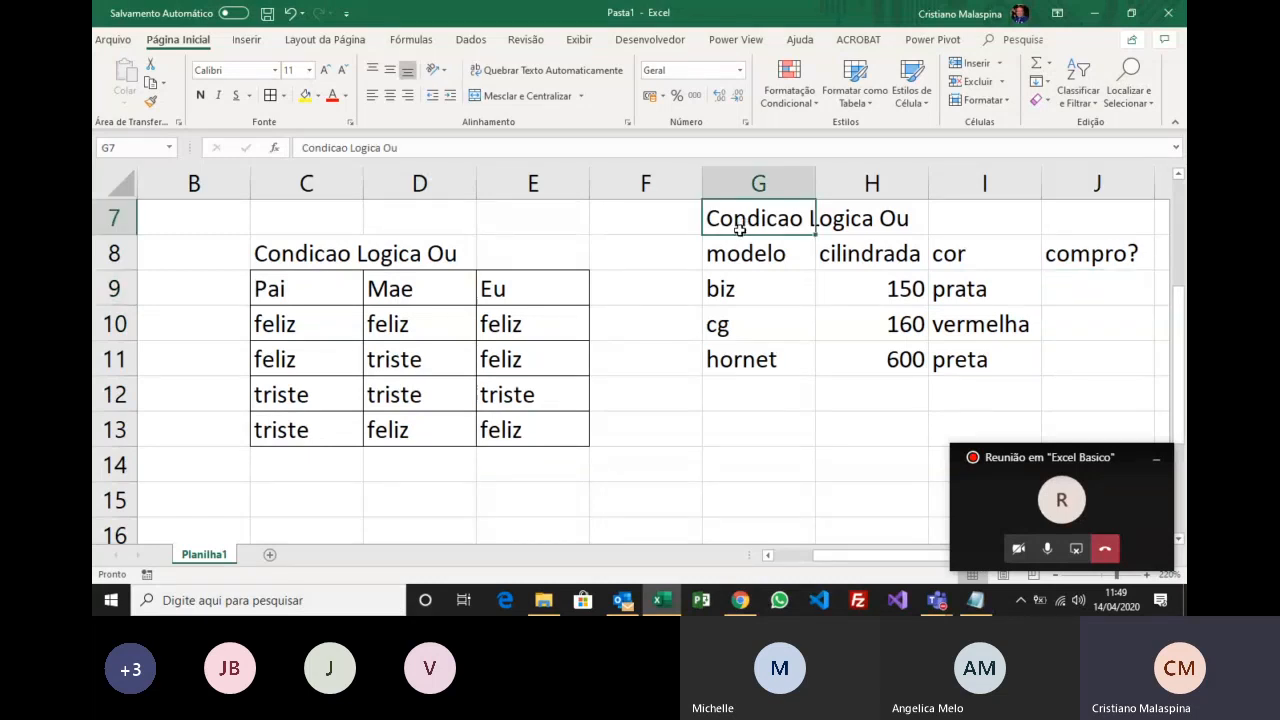
click(421, 150)
key(BackSpace)
key(BackSpace)
key(BackSpace)
text(E)
key(Return)
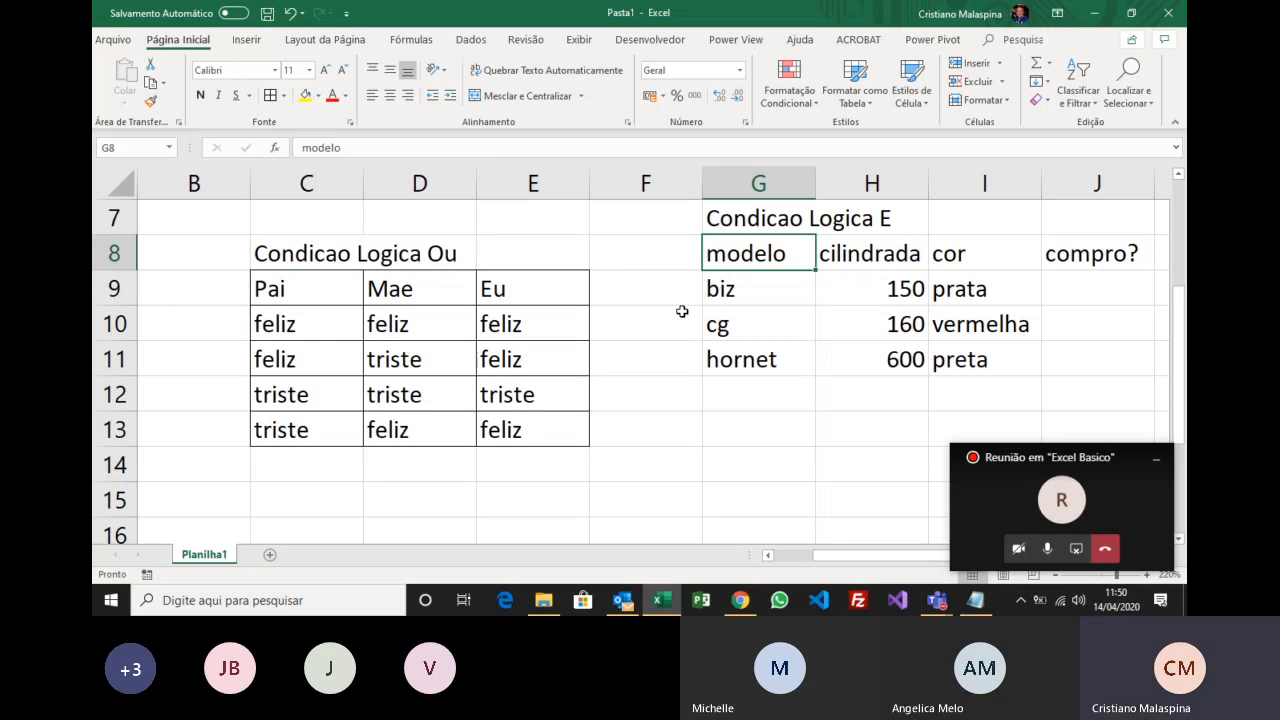
Examine the hornet row's model, cilindrada and cor, and the cg and biz models above it.
drag(873, 566, 900, 566)
click(766, 362)
click(880, 365)
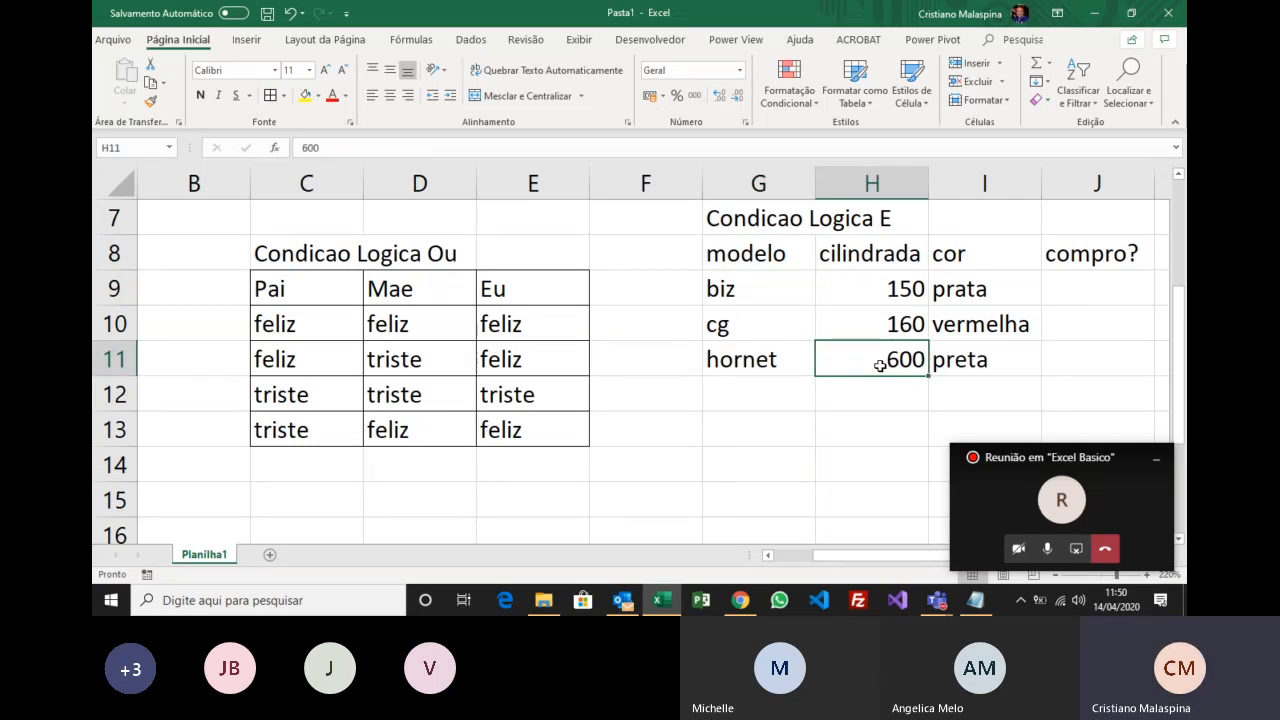
click(995, 361)
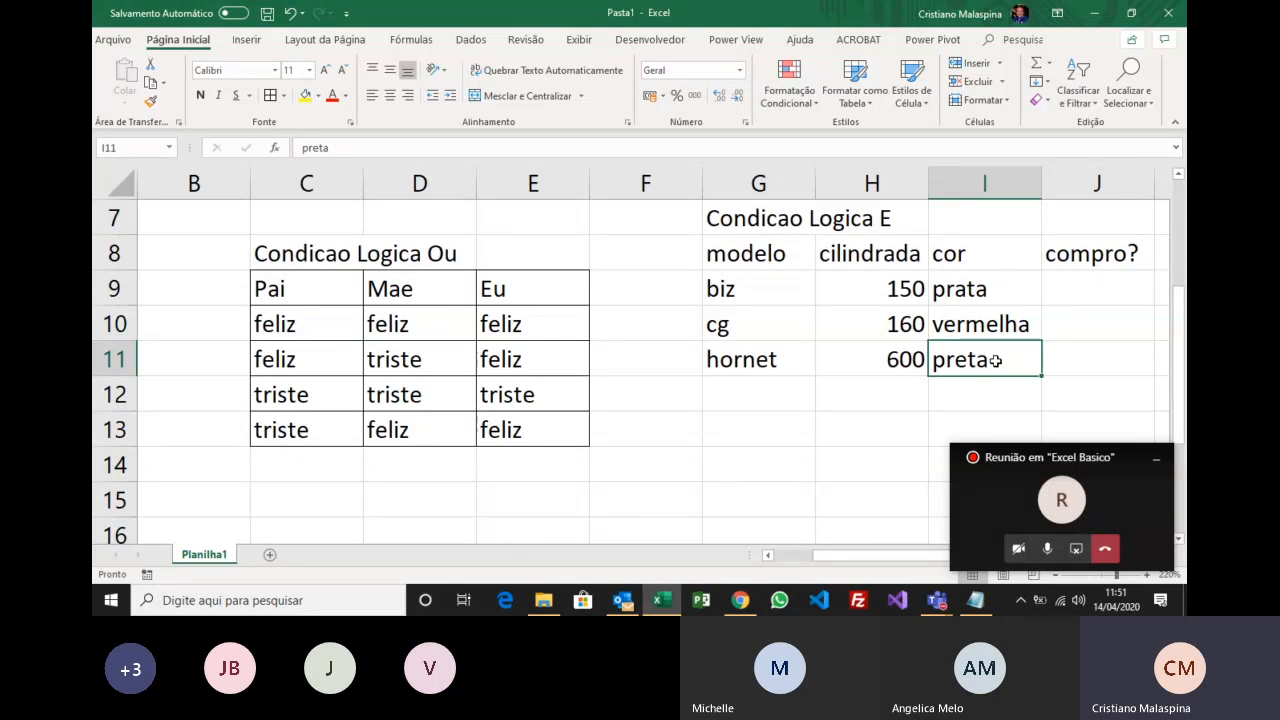
key(Left)
key(Left)
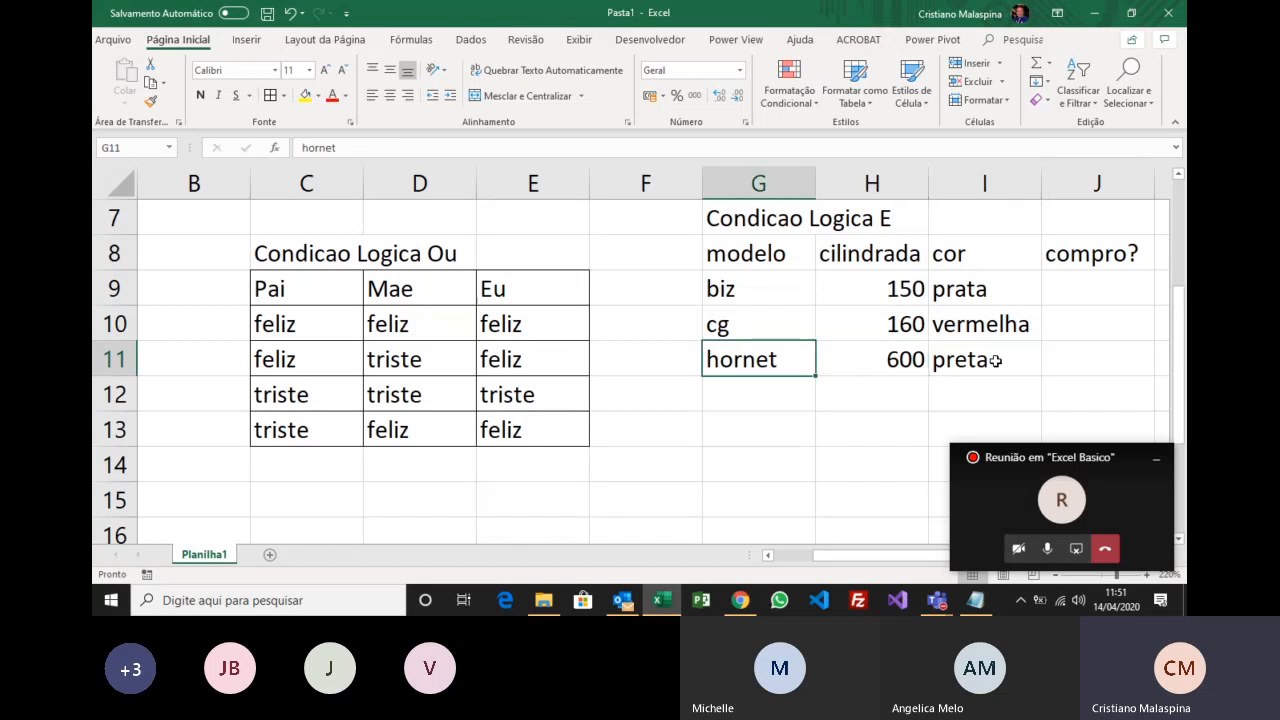
key(Up)
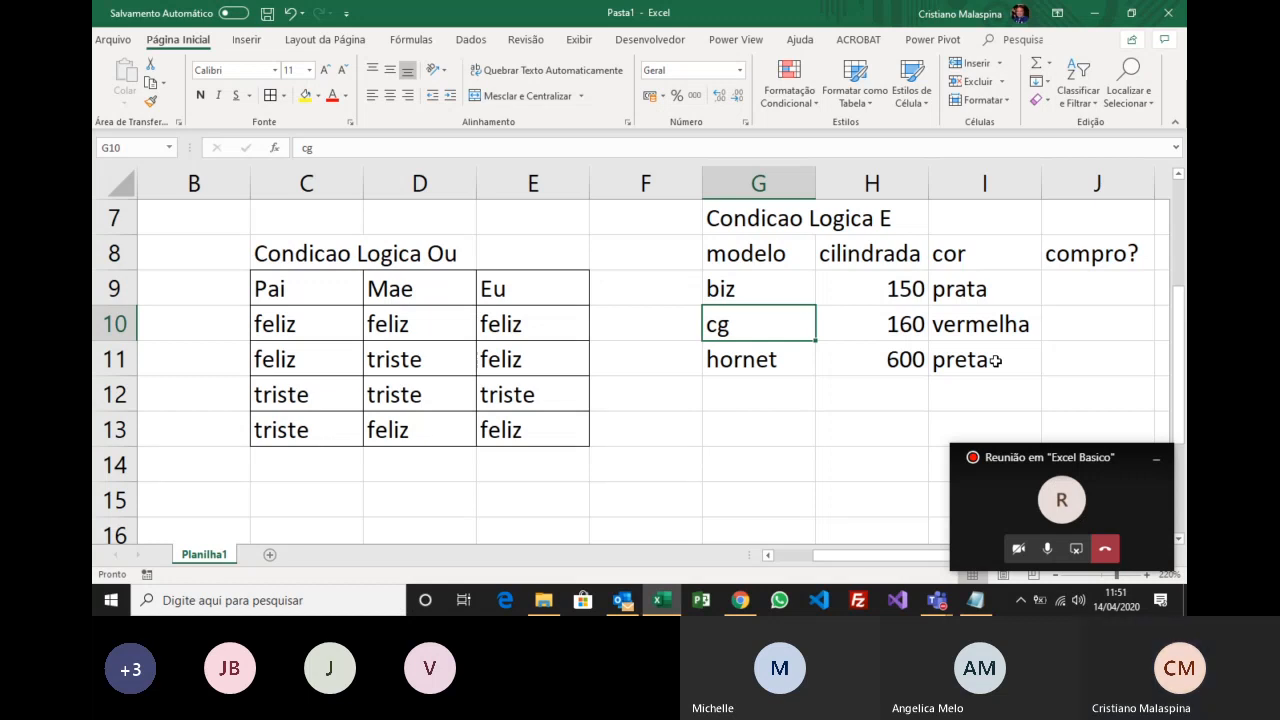
key(Up)
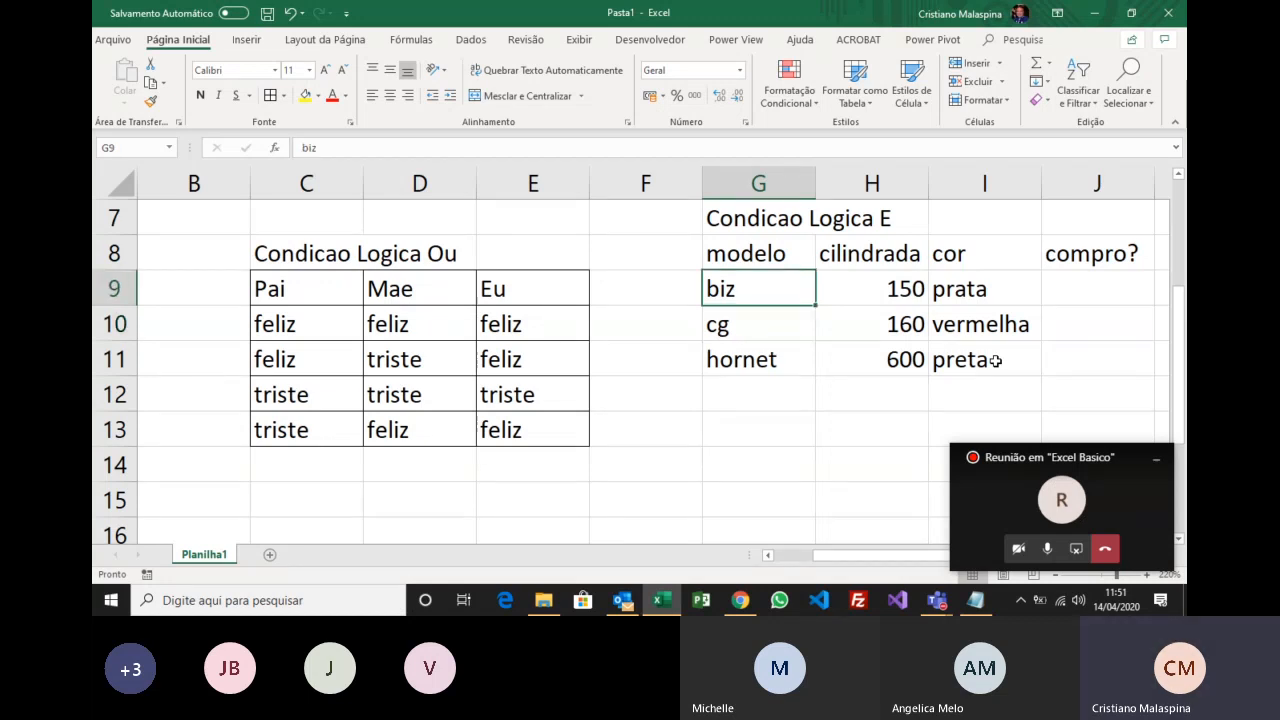
Start a SE formula with a nested E in J9, using G9="hornet" as the first condition.
key(Right)
key(Right)
key(Right)
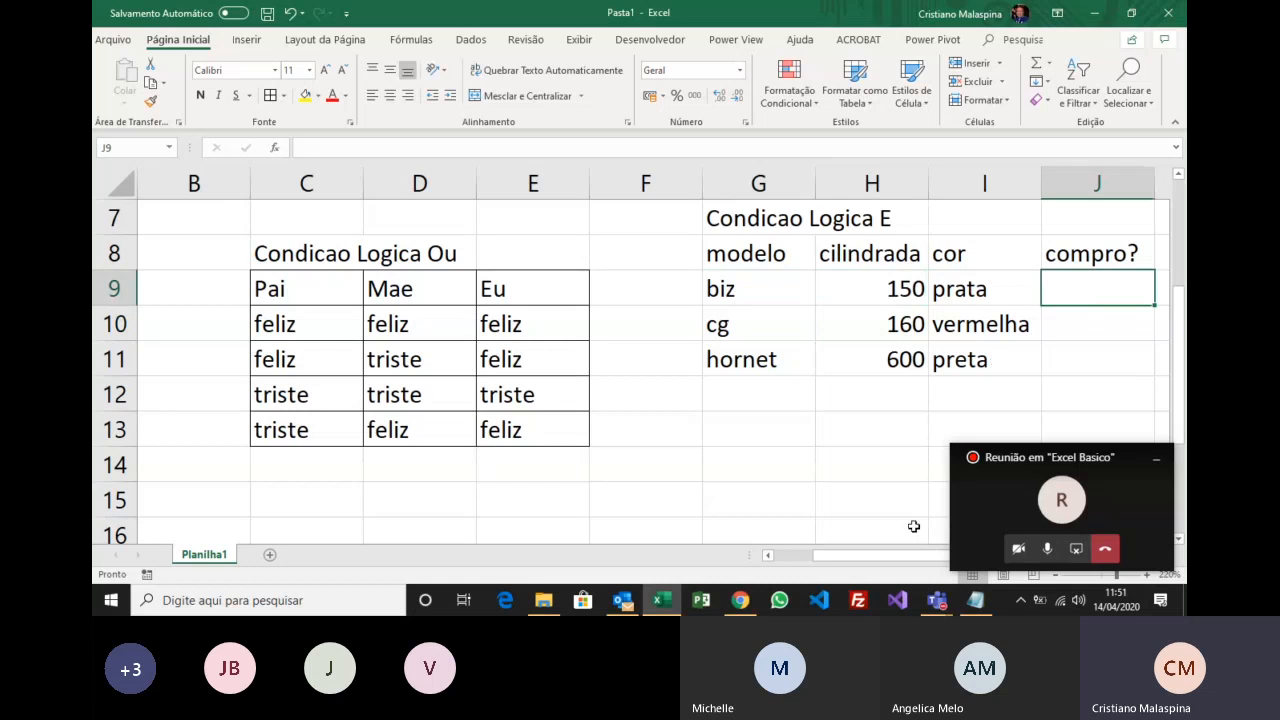
drag(900, 558, 931, 565)
text(=se()
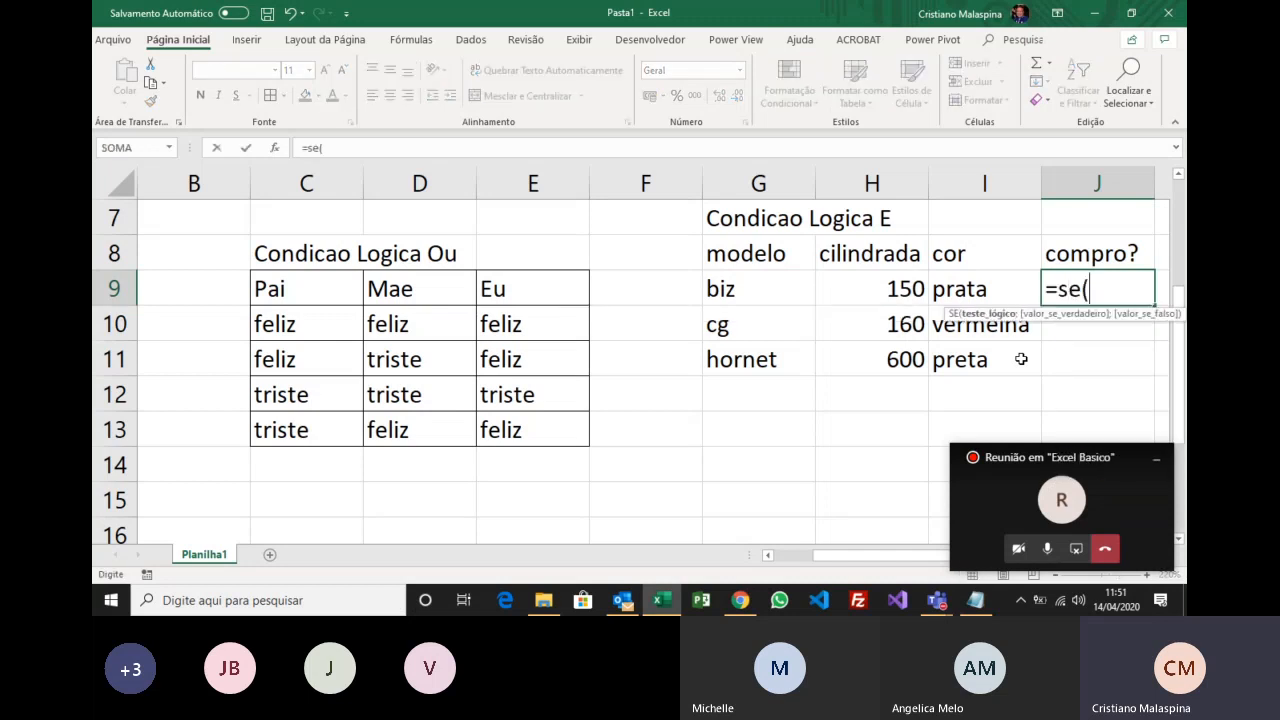
text(e()
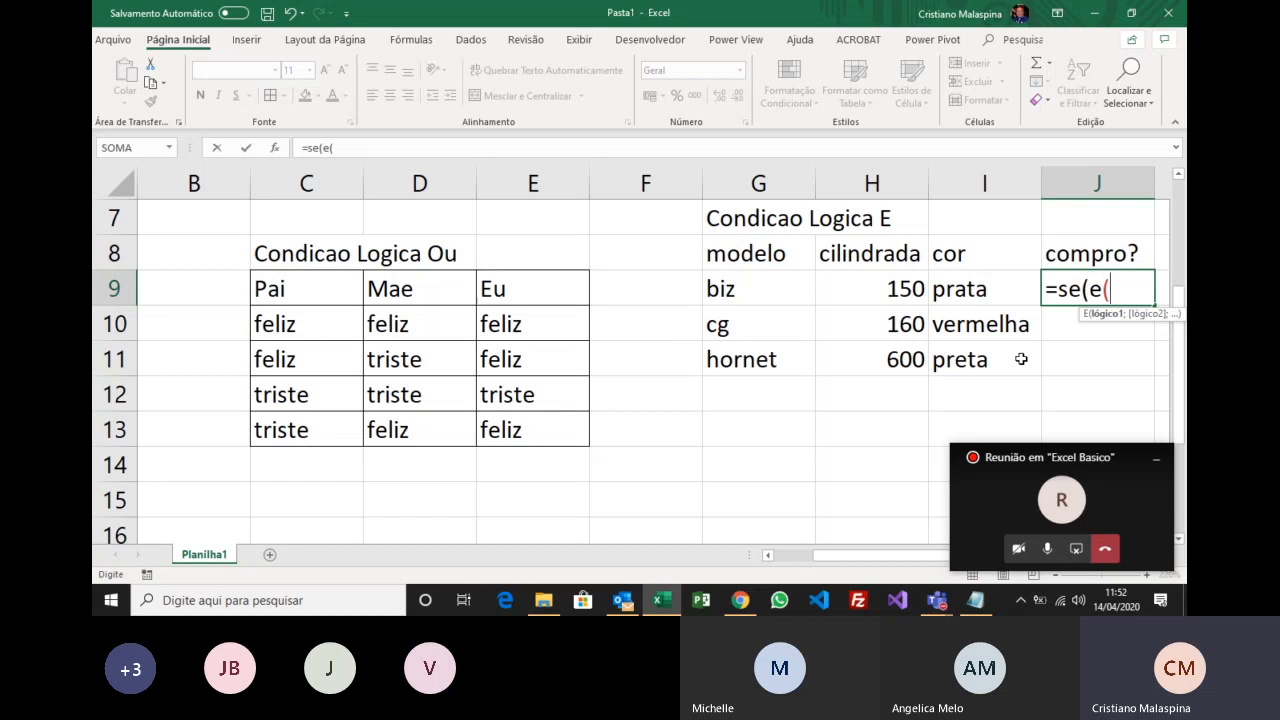
click(797, 289)
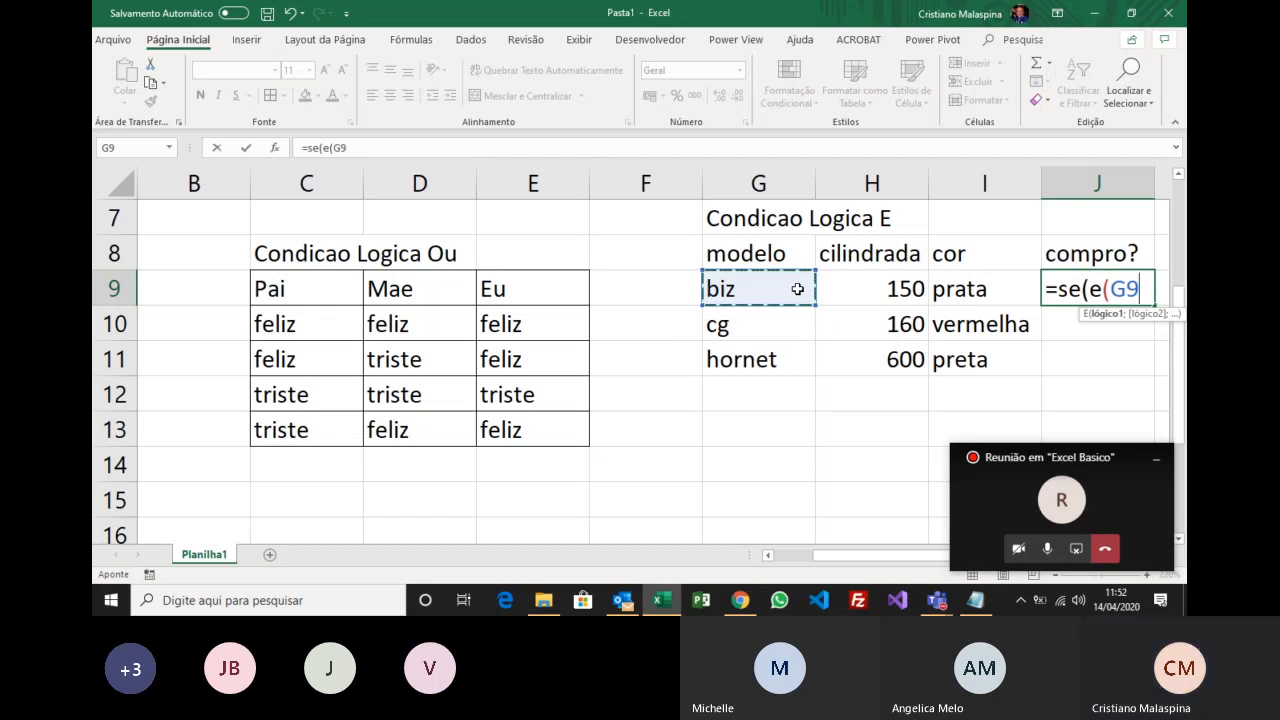
text(=)
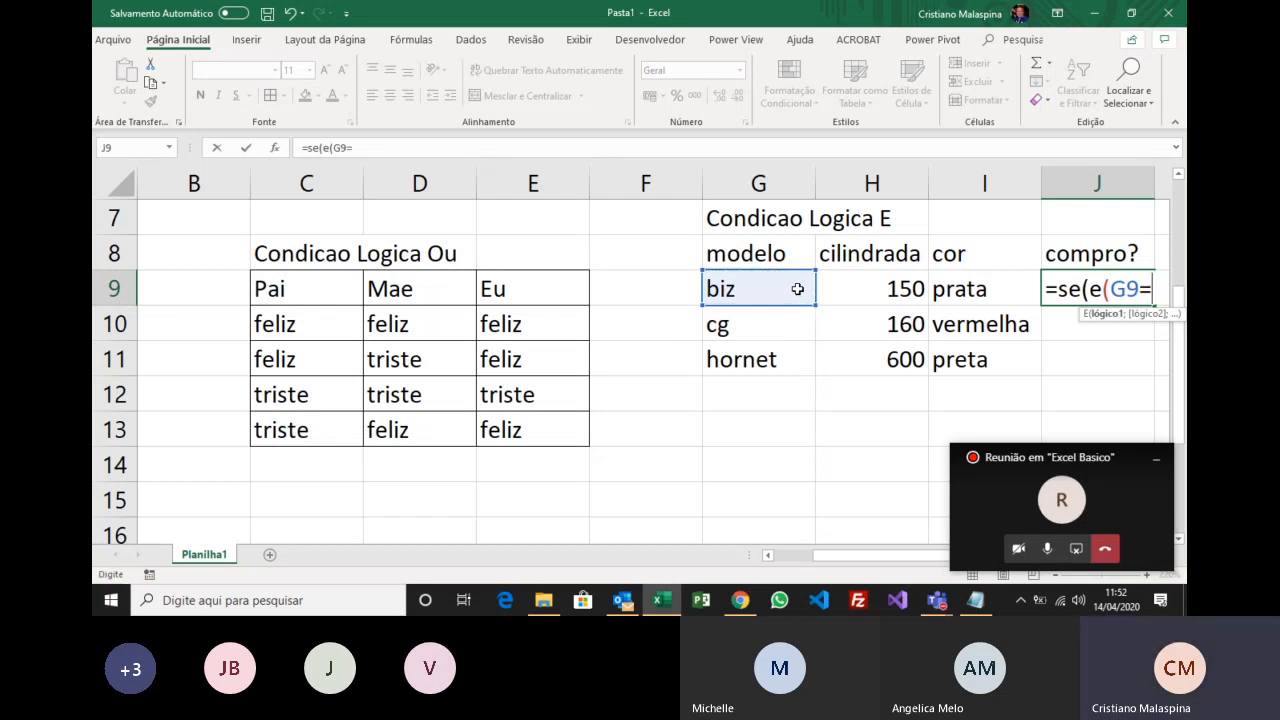
text(ho)
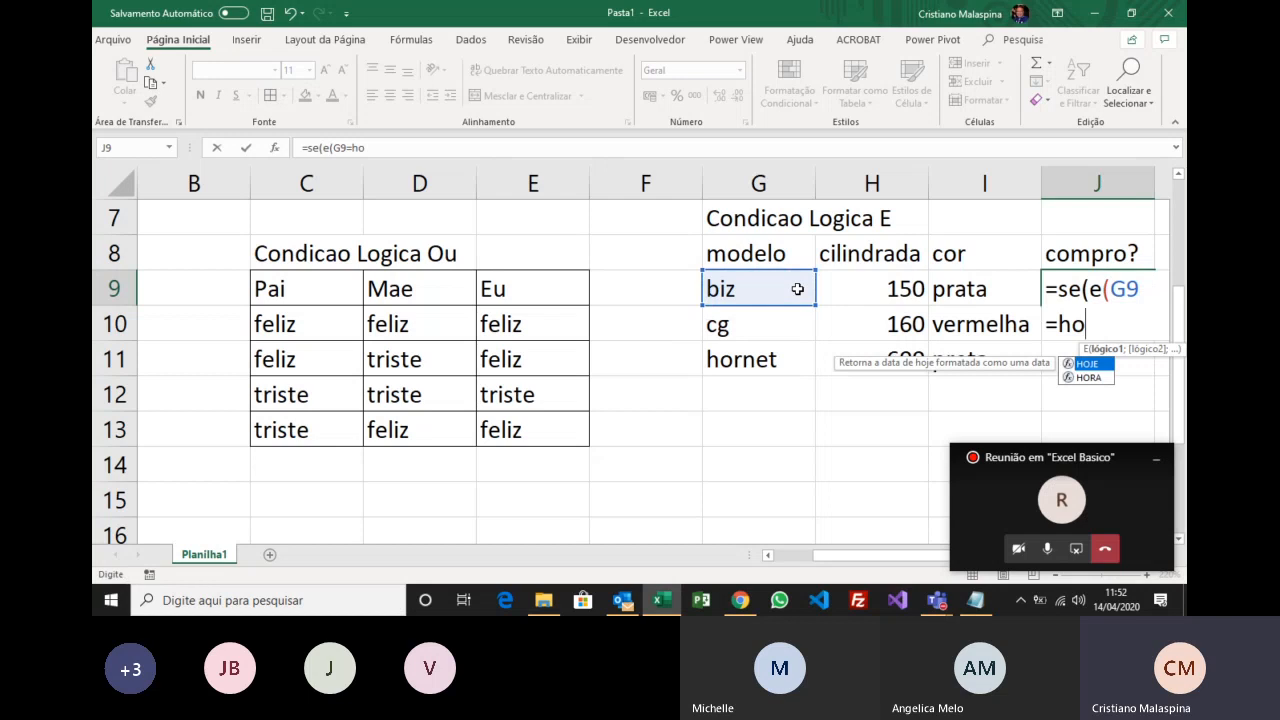
key(BackSpace)
key(BackSpace)
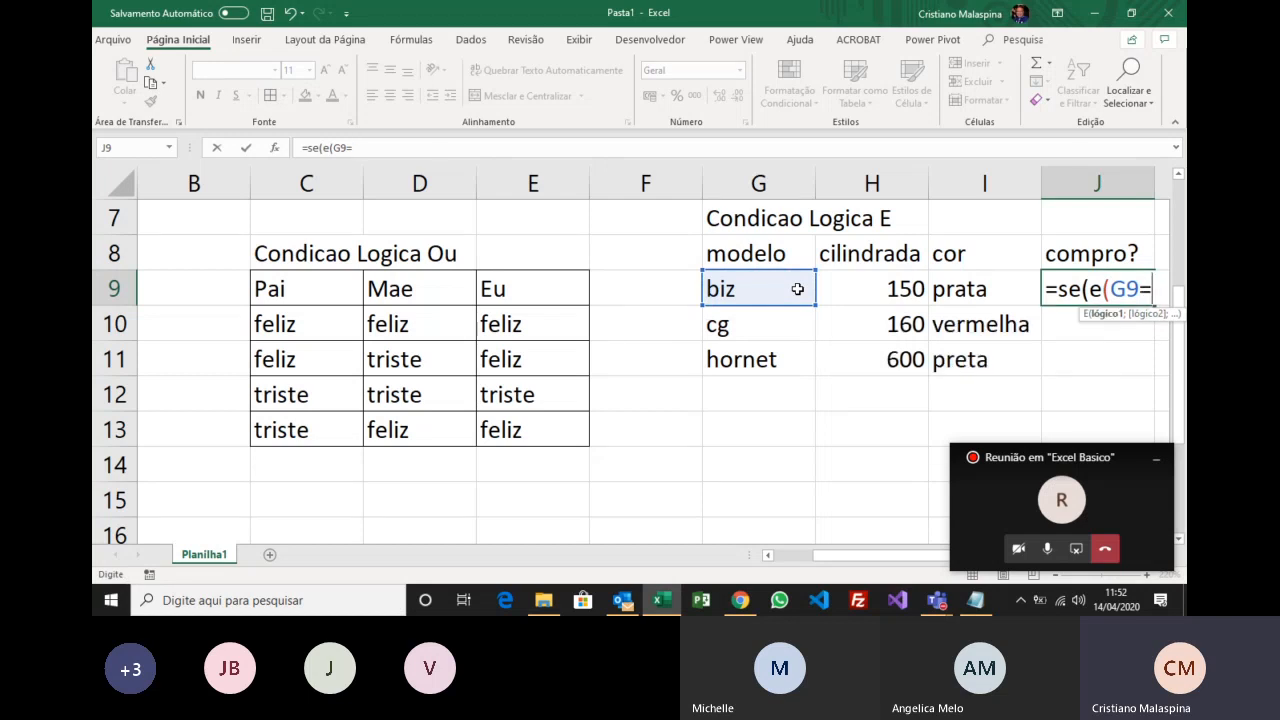
text("hornet)
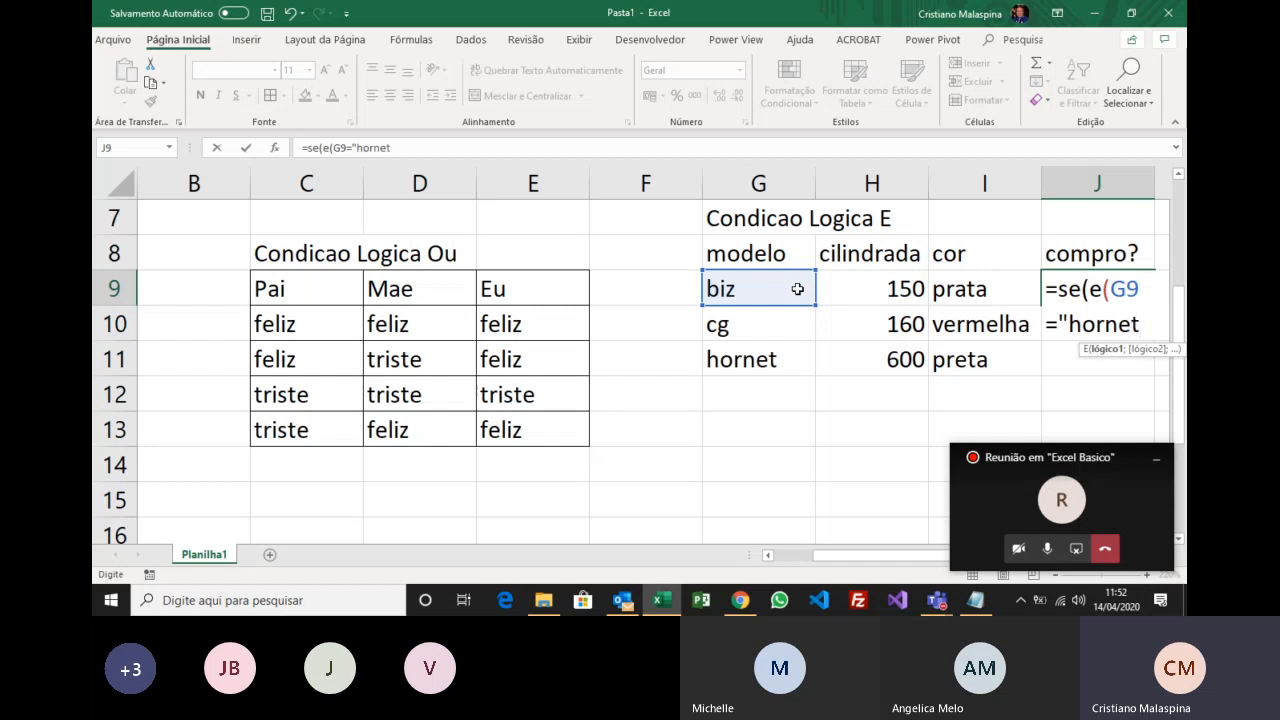
text(";)
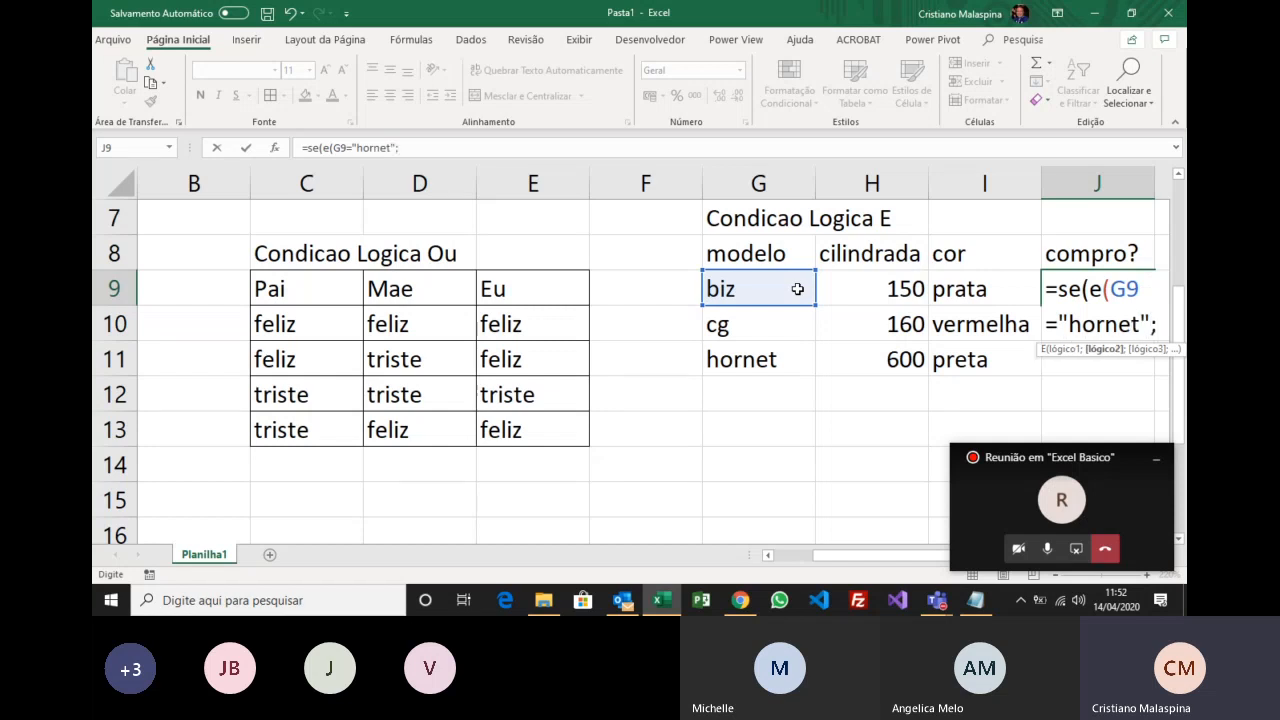
Add I9="Dourada" as the second condition in the J9 formula and close the E function with a semicolon after it.
click(942, 278)
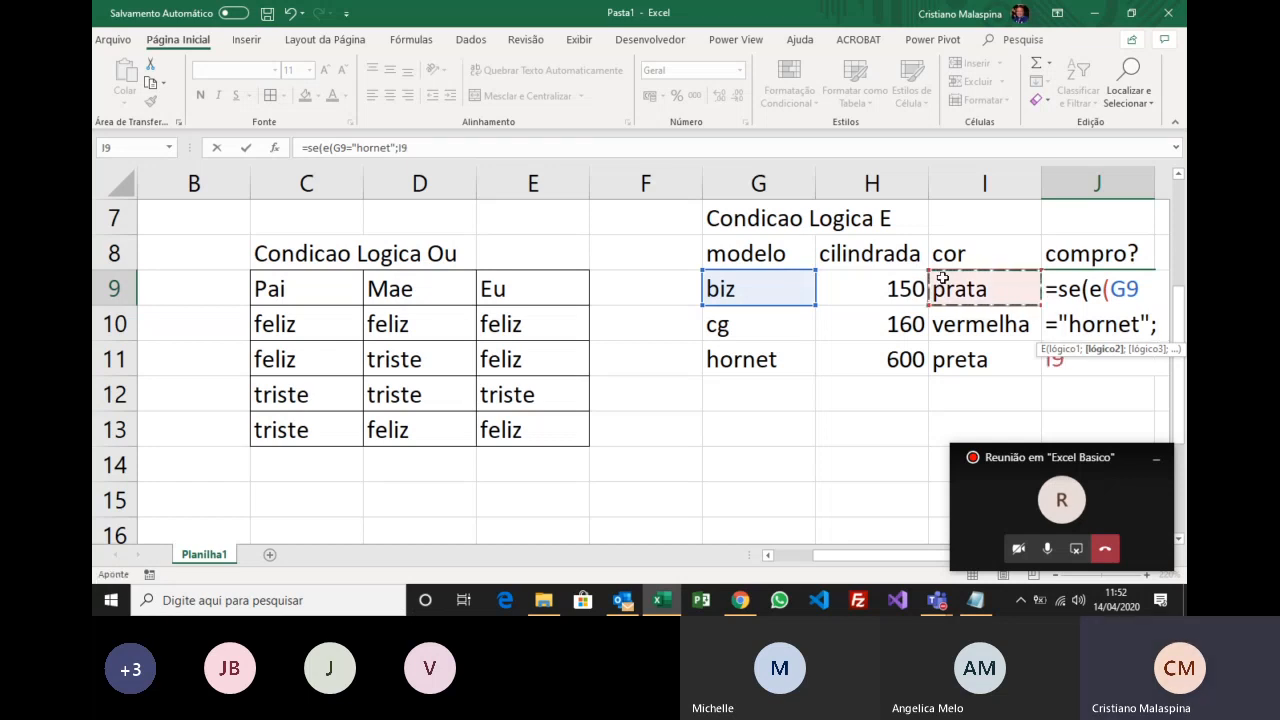
text(=)
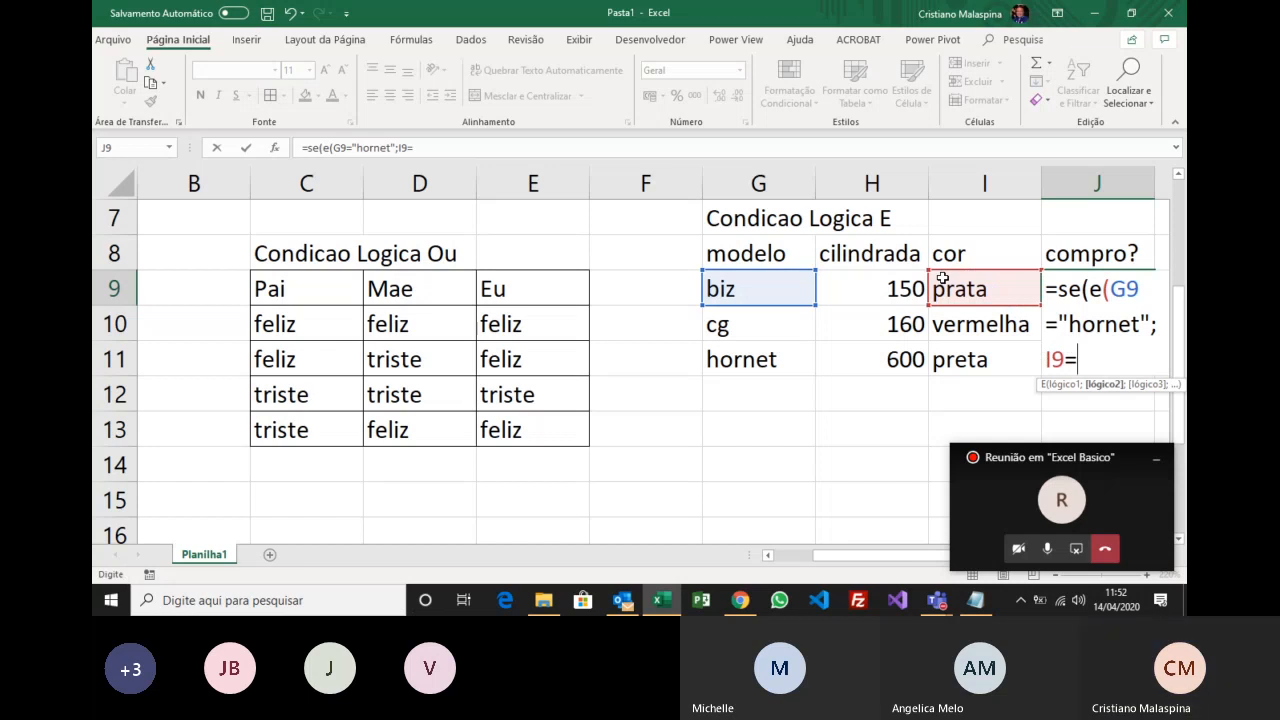
text(Dou)
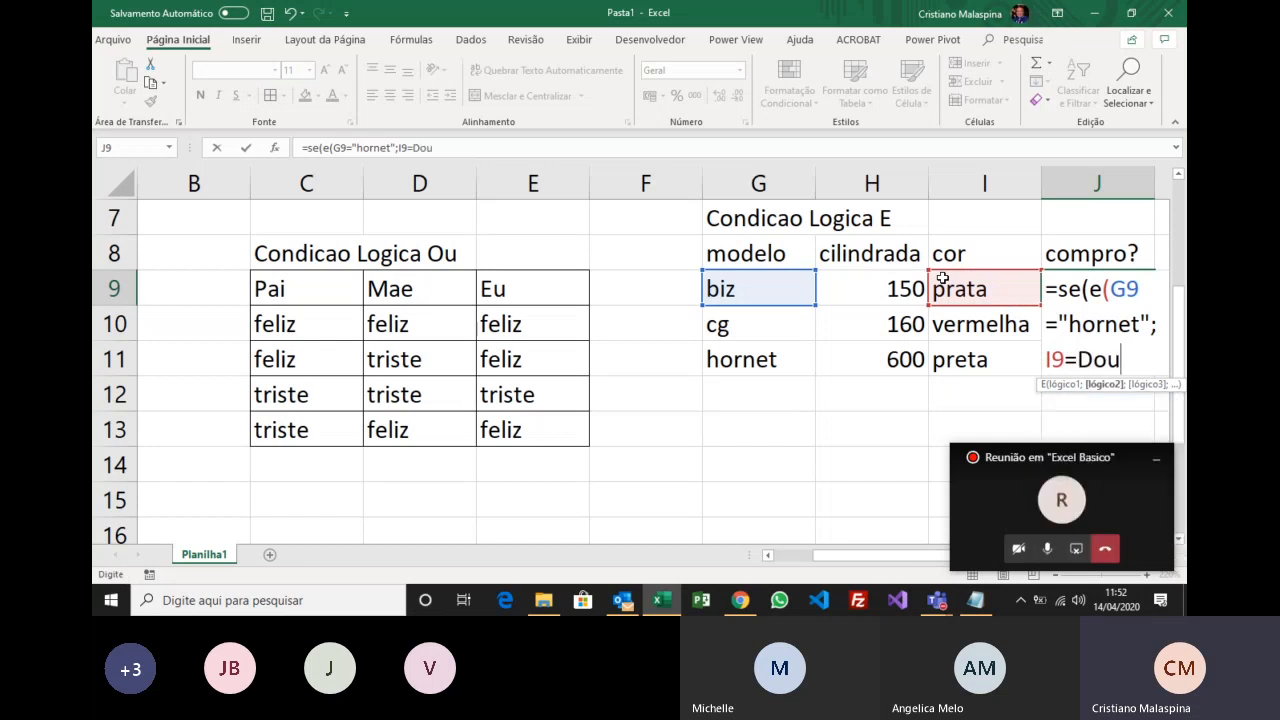
text(rada)
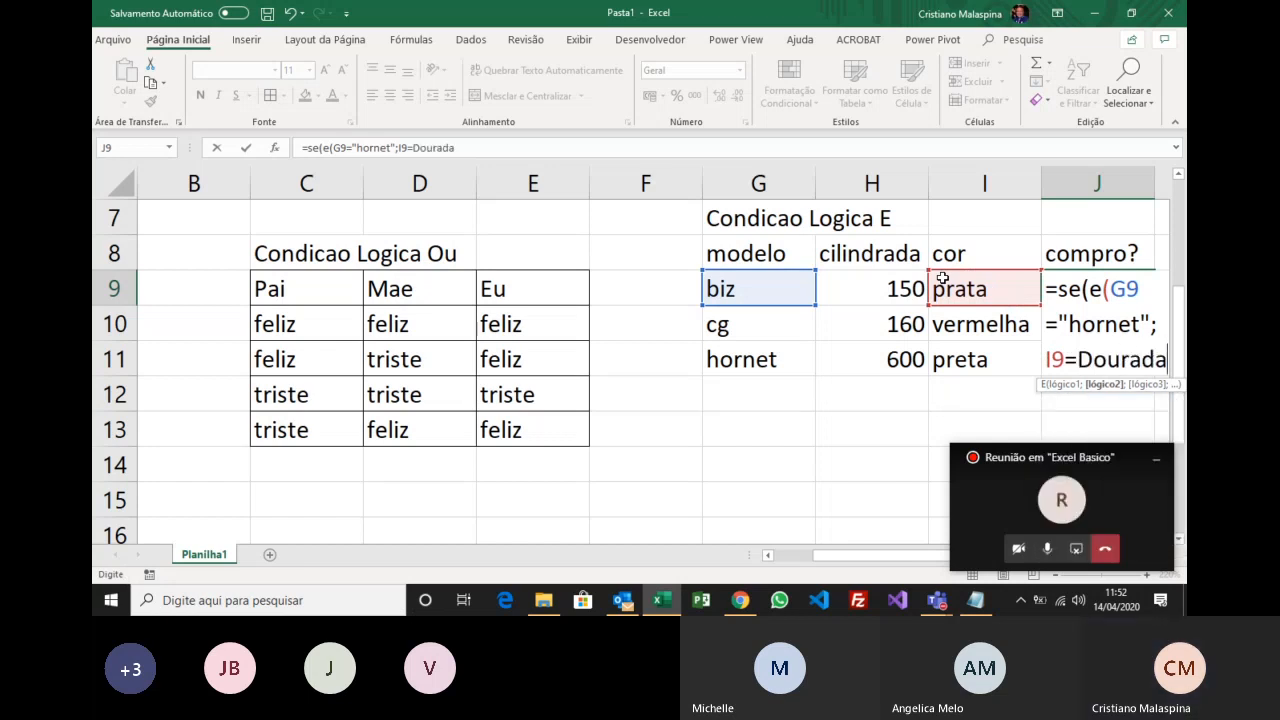
text("))
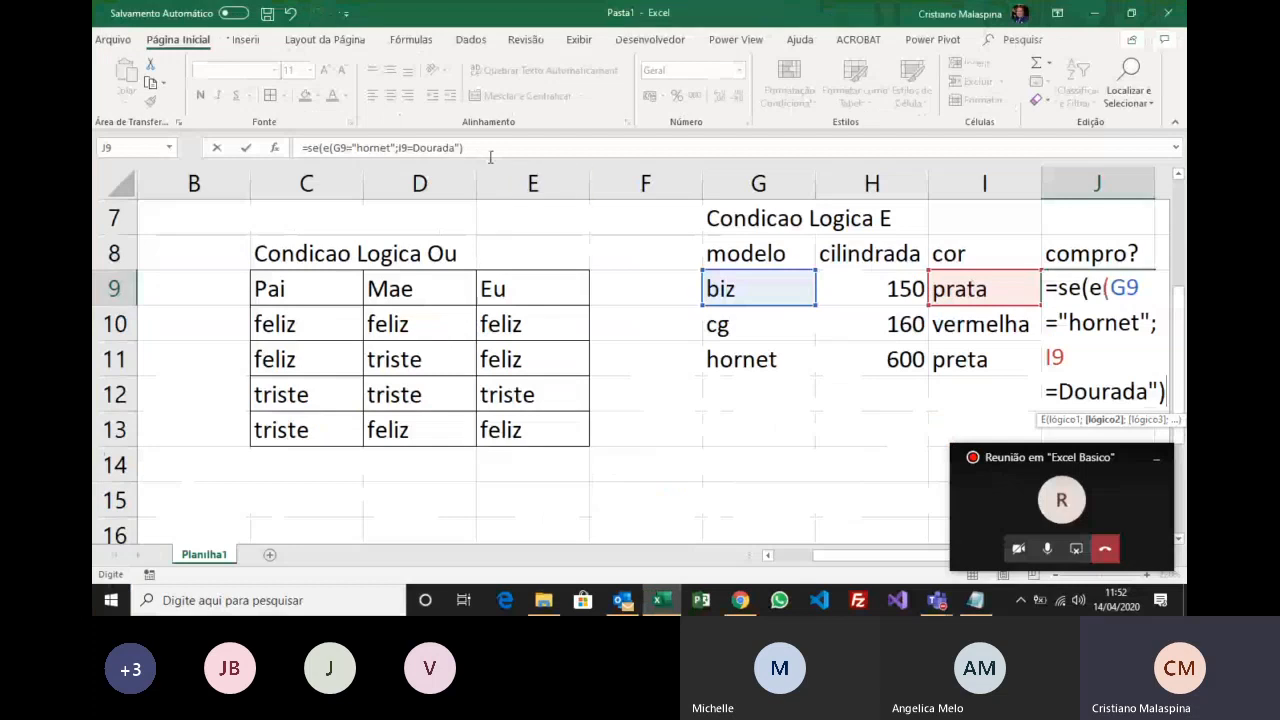
click(483, 148)
text(;)
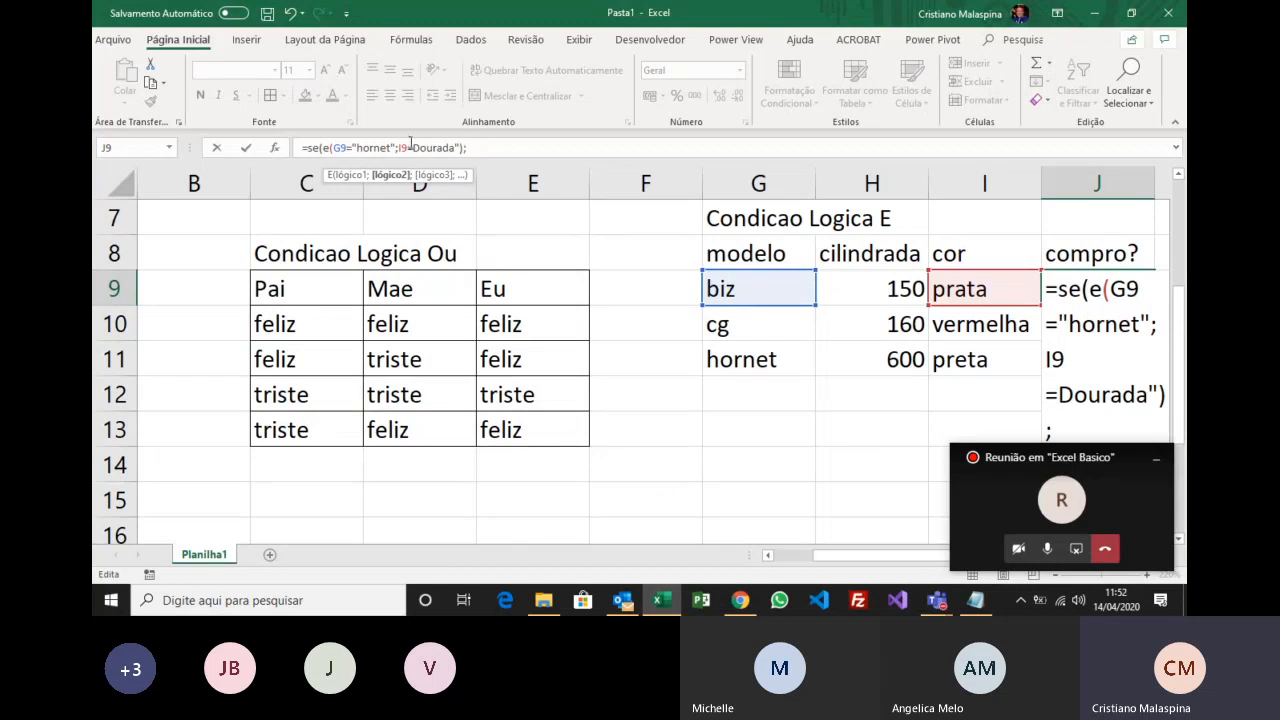
text(")
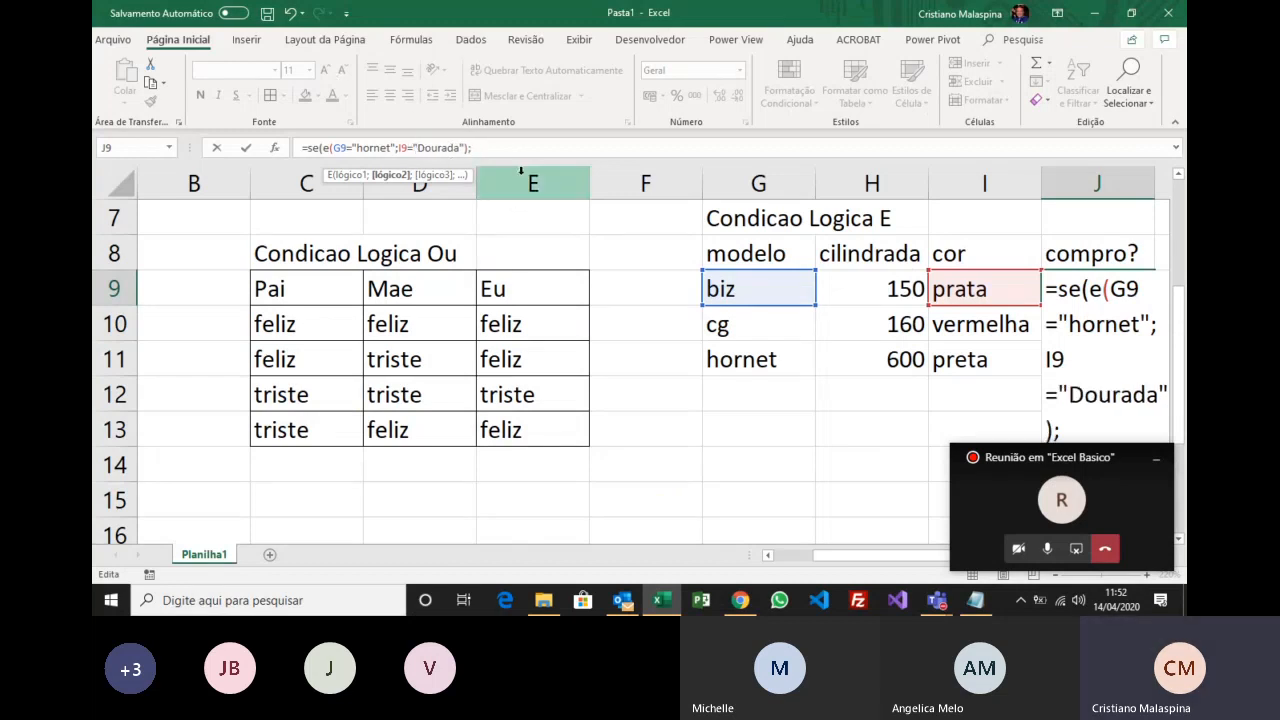
Finish the J9 formula with "Sim" as the true result and "Não" as the false result, and fill it down to J11.
click(494, 147)
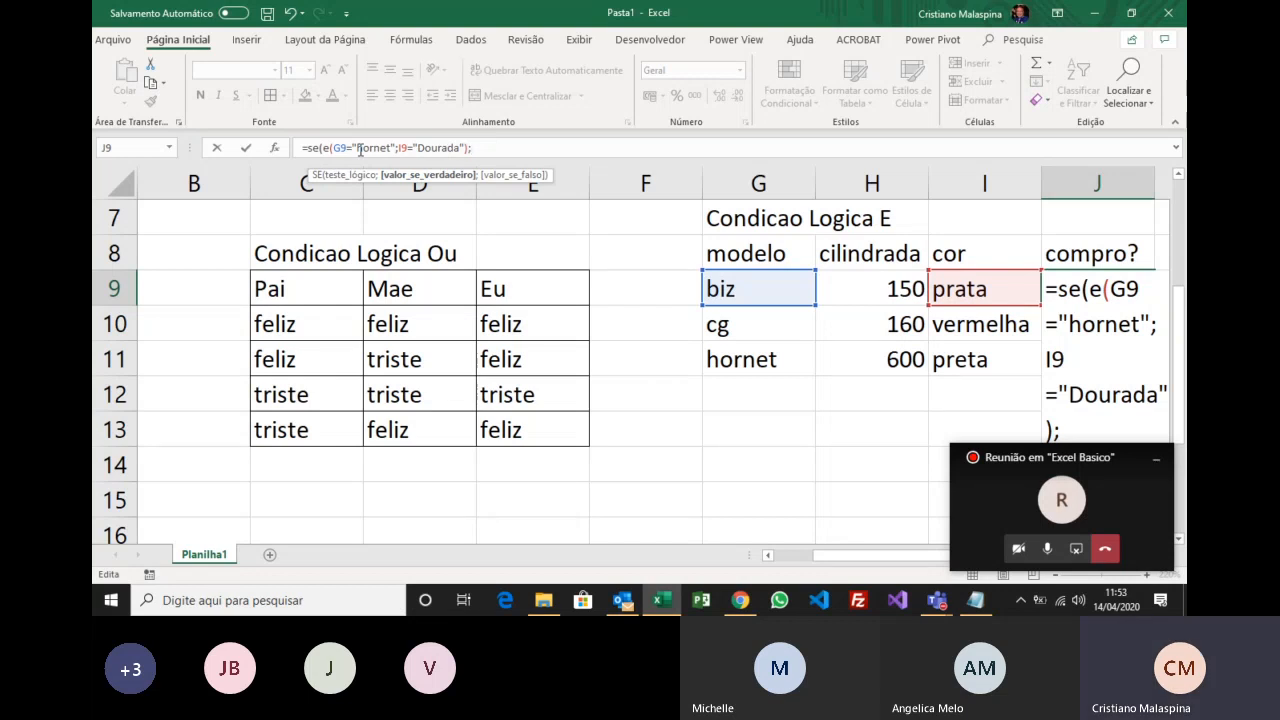
text("Sim";)
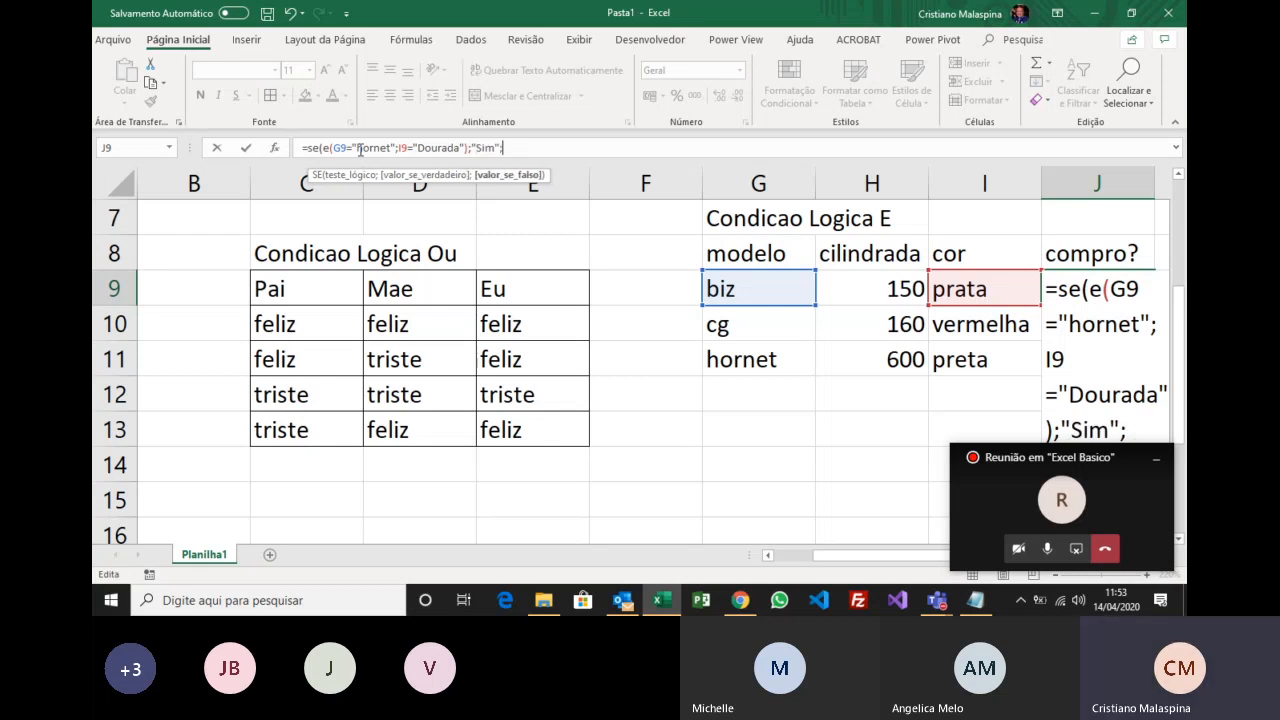
text("Não)
key(Return)
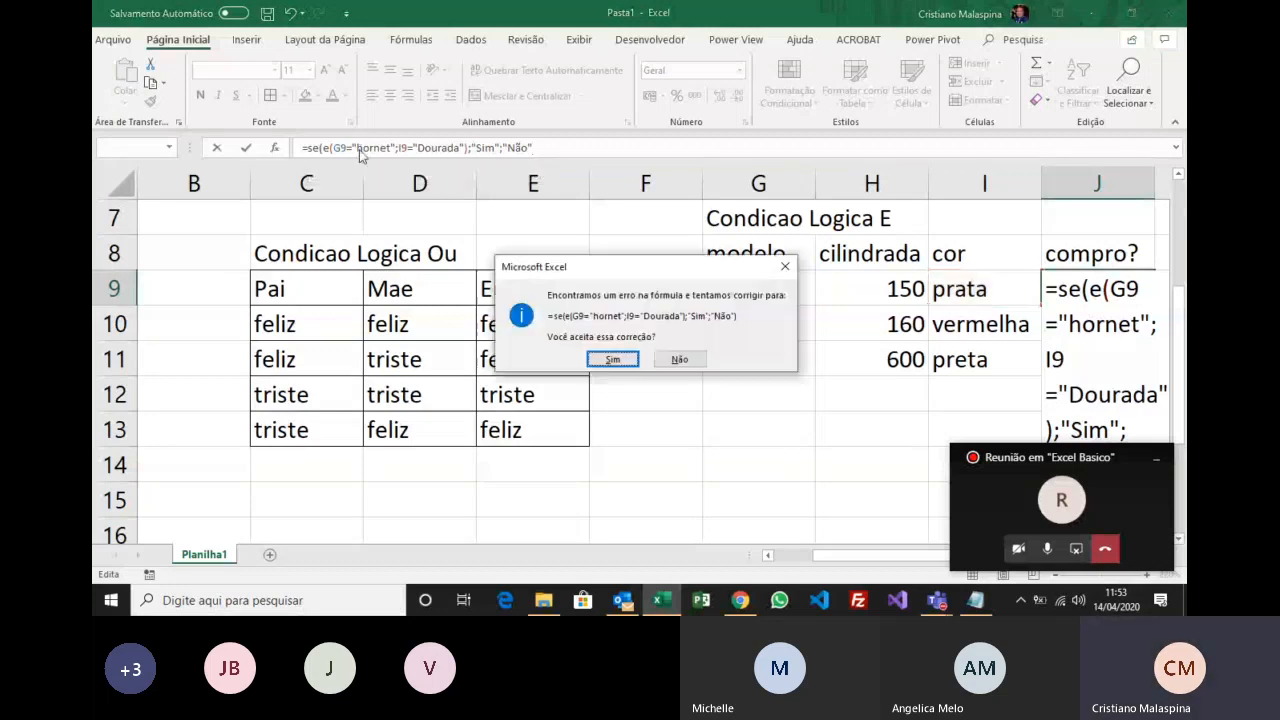
key(Return)
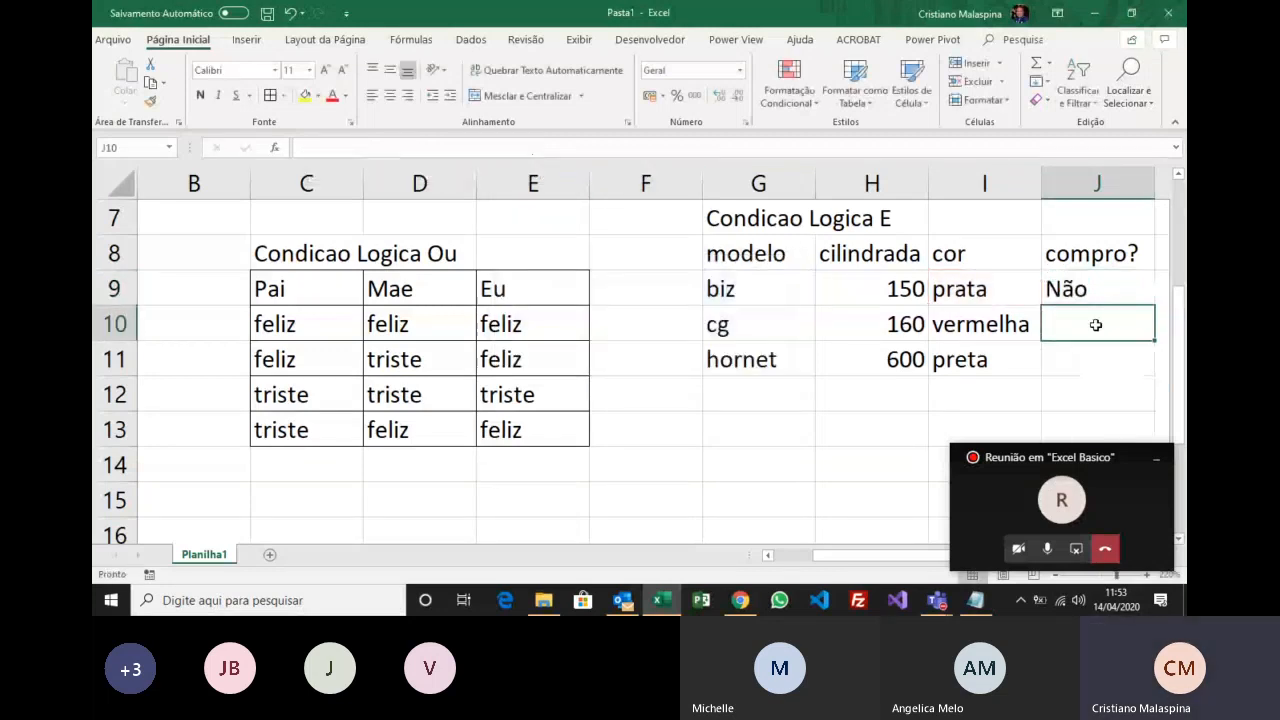
click(1097, 291)
drag(1155, 305, 1145, 372)
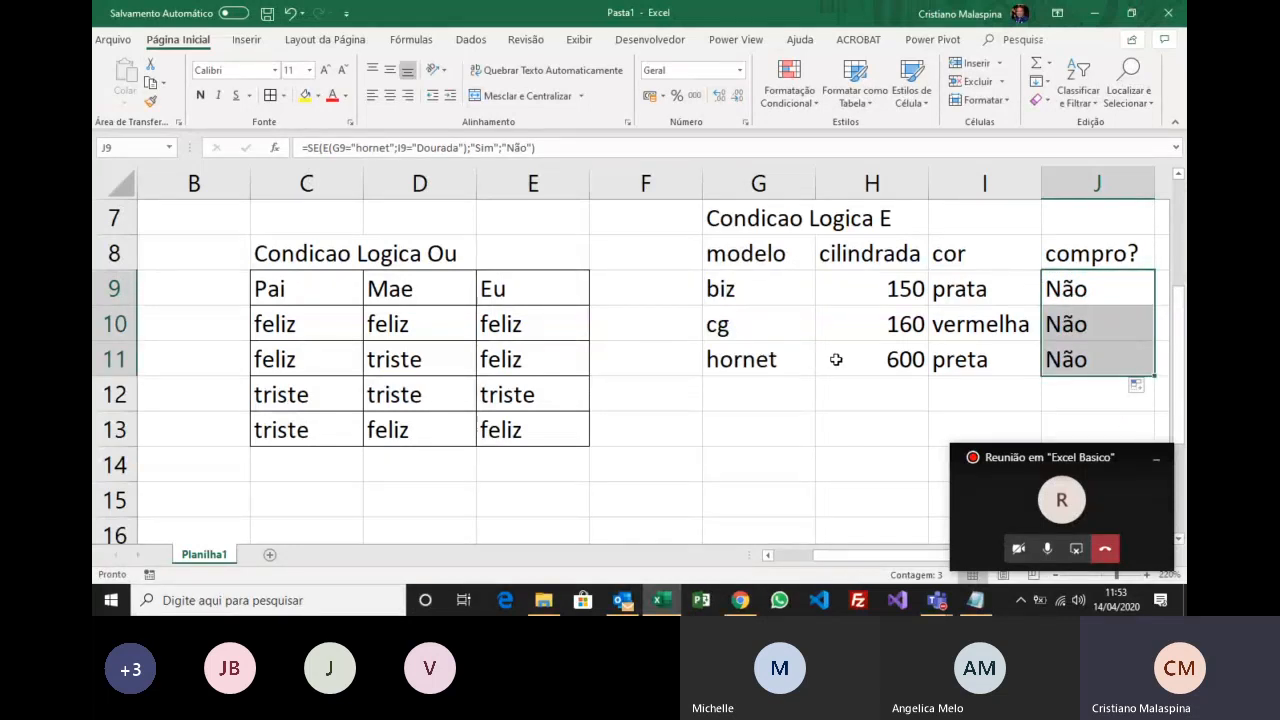
Set the hornet's cor in I11 to dourada and underline the model and colour conditions in the J11 formula.
click(952, 362)
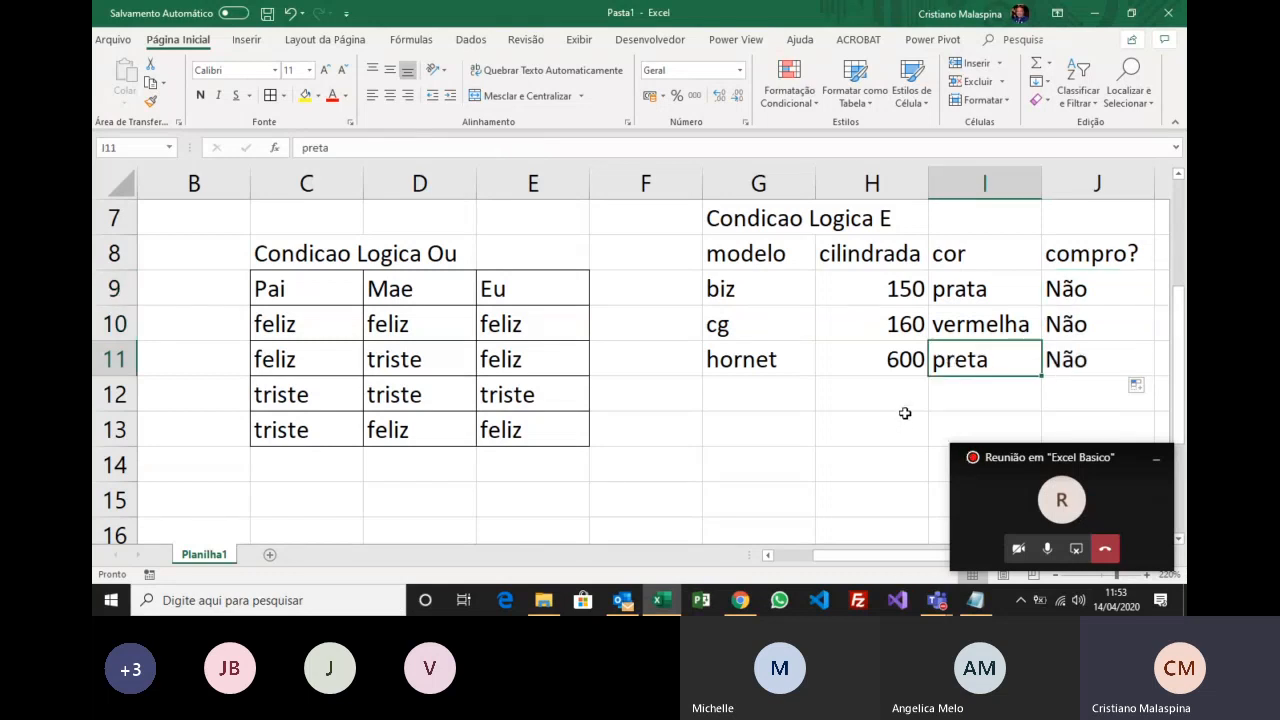
text(dourada)
key(Return)
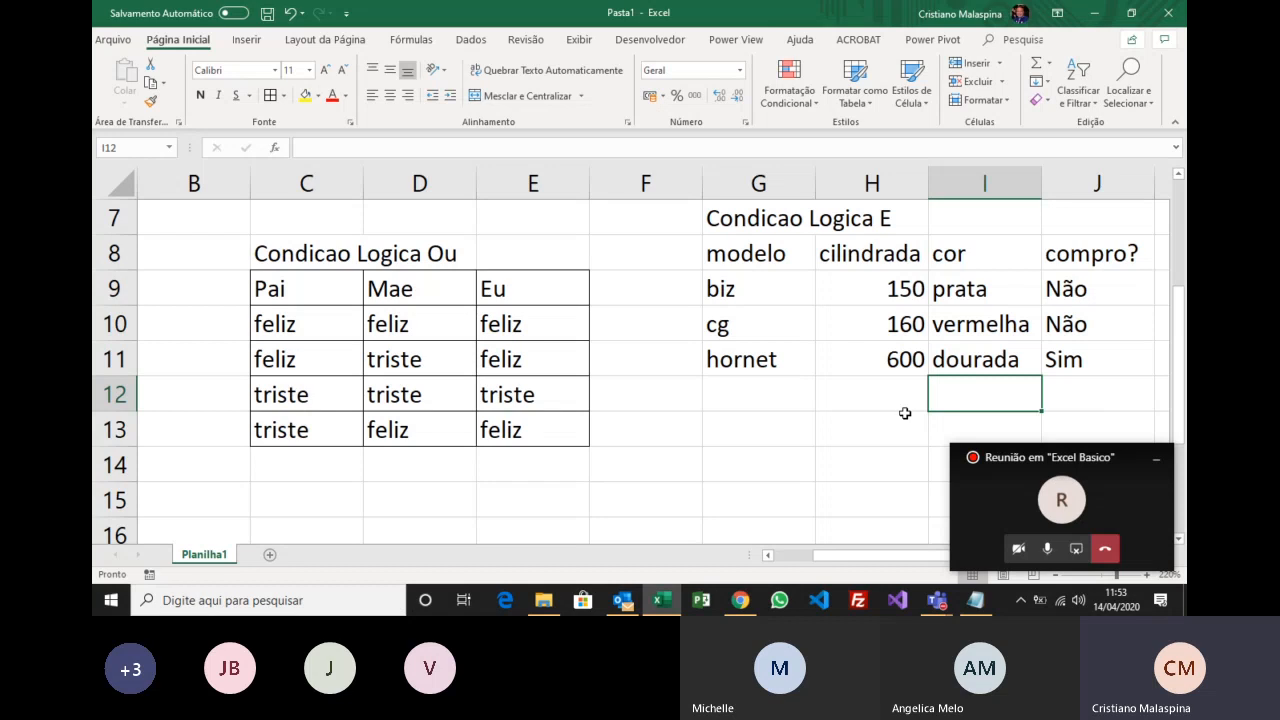
click(1105, 363)
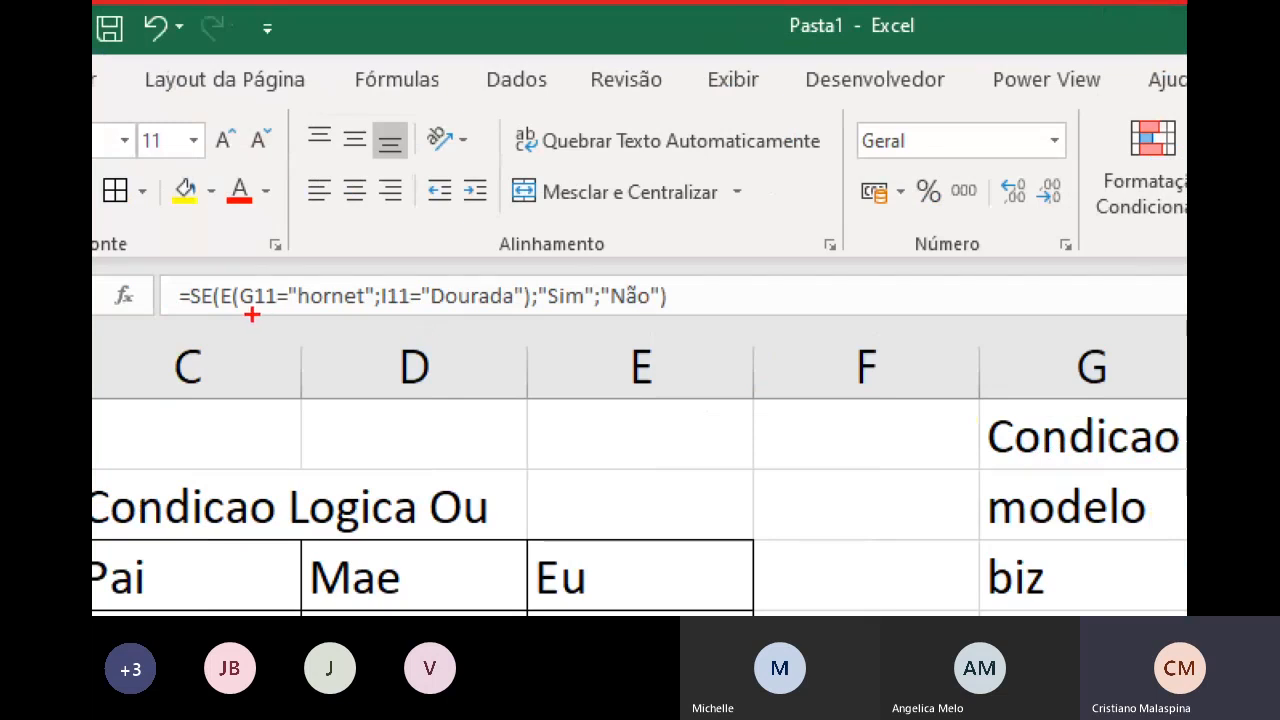
drag(252, 315, 538, 310)
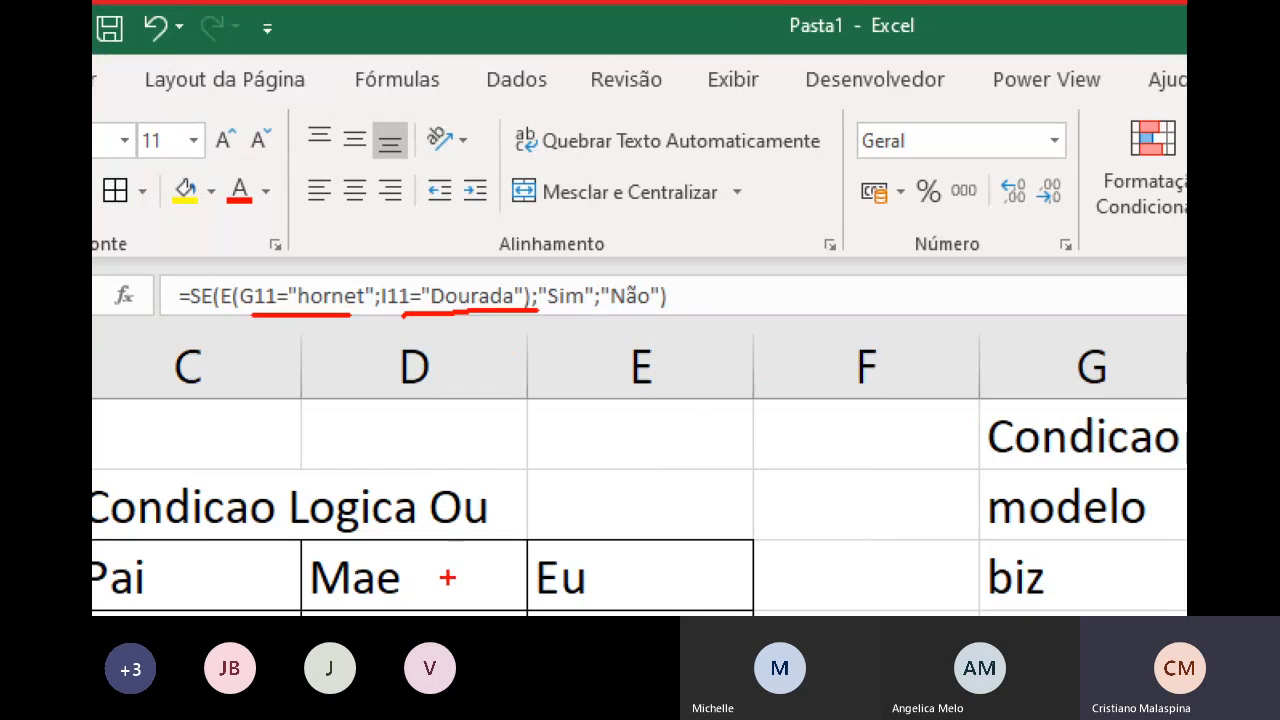
key(Escape)
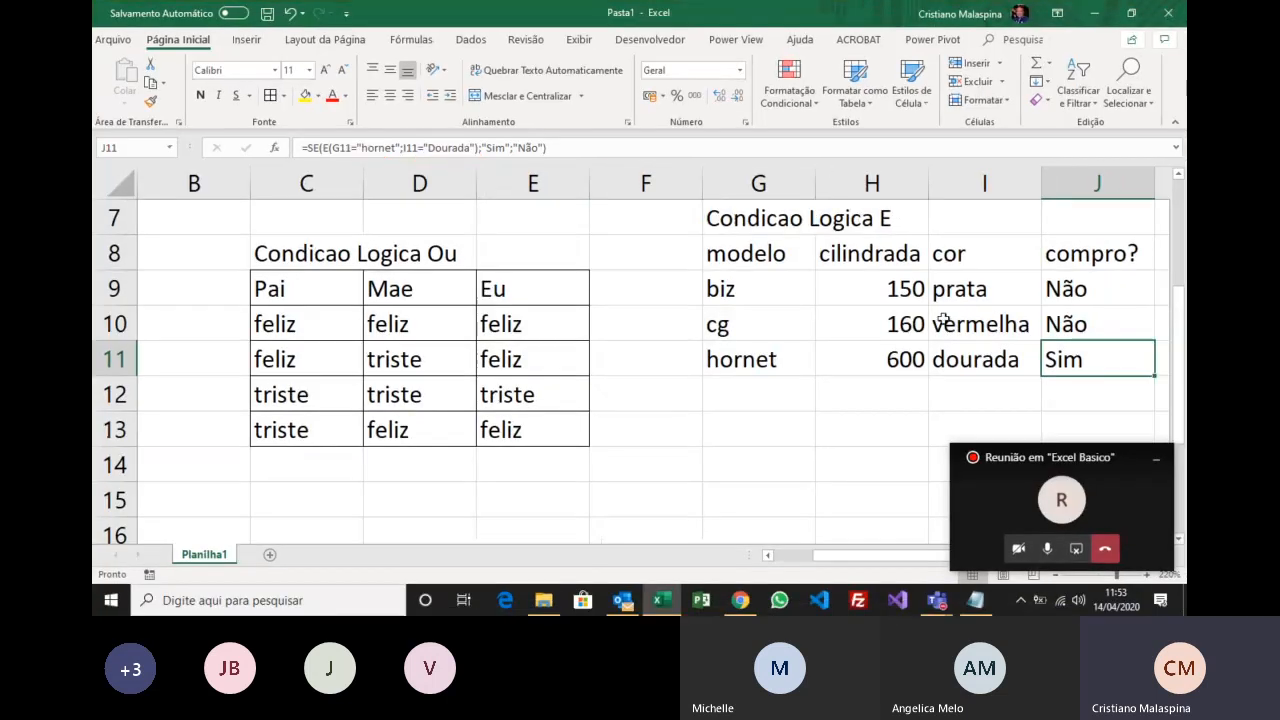
Set the hornet's cor in I11 to preta and mark the colour condition in the J11 formula.
click(962, 360)
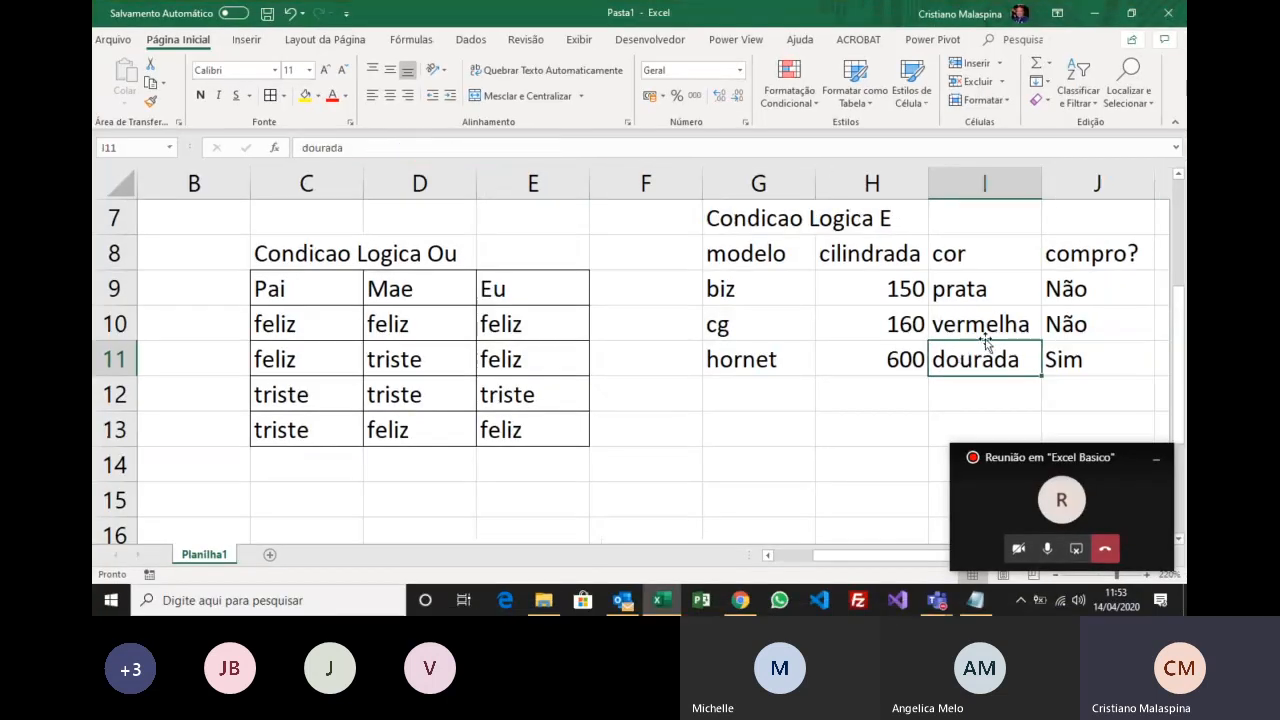
text(preta)
key(Return)
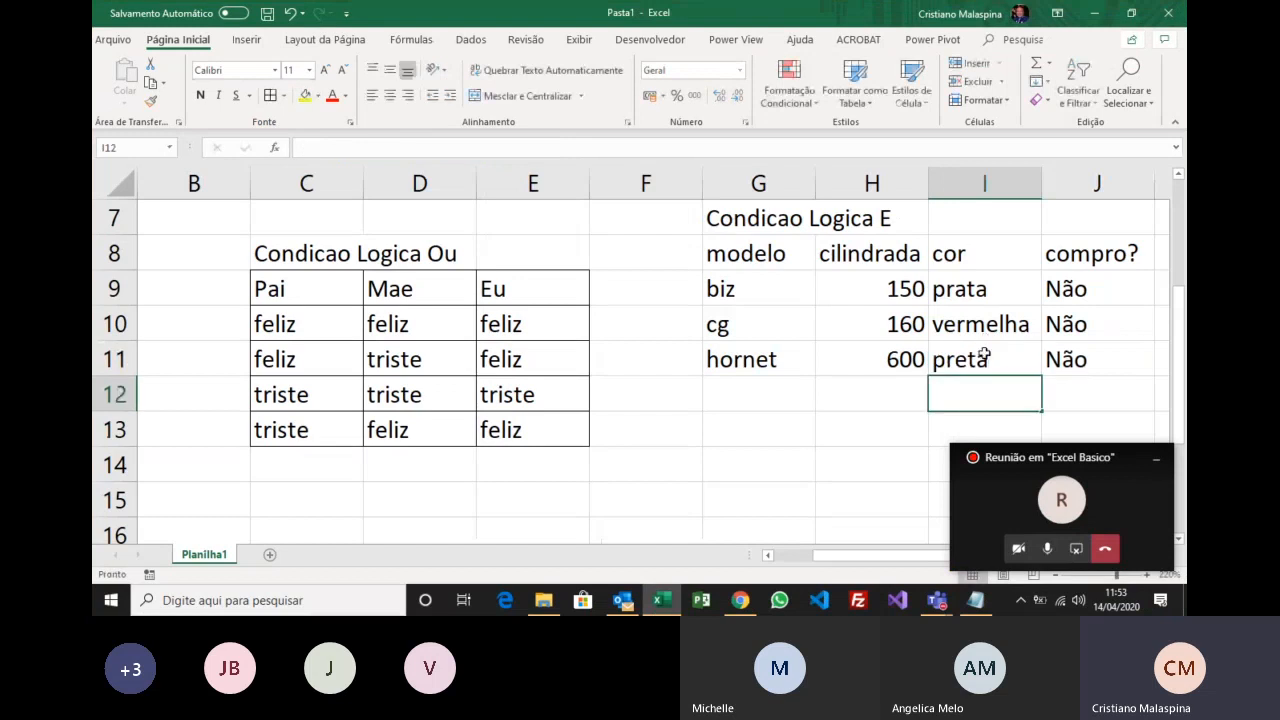
click(985, 345)
click(1083, 348)
click(1014, 369)
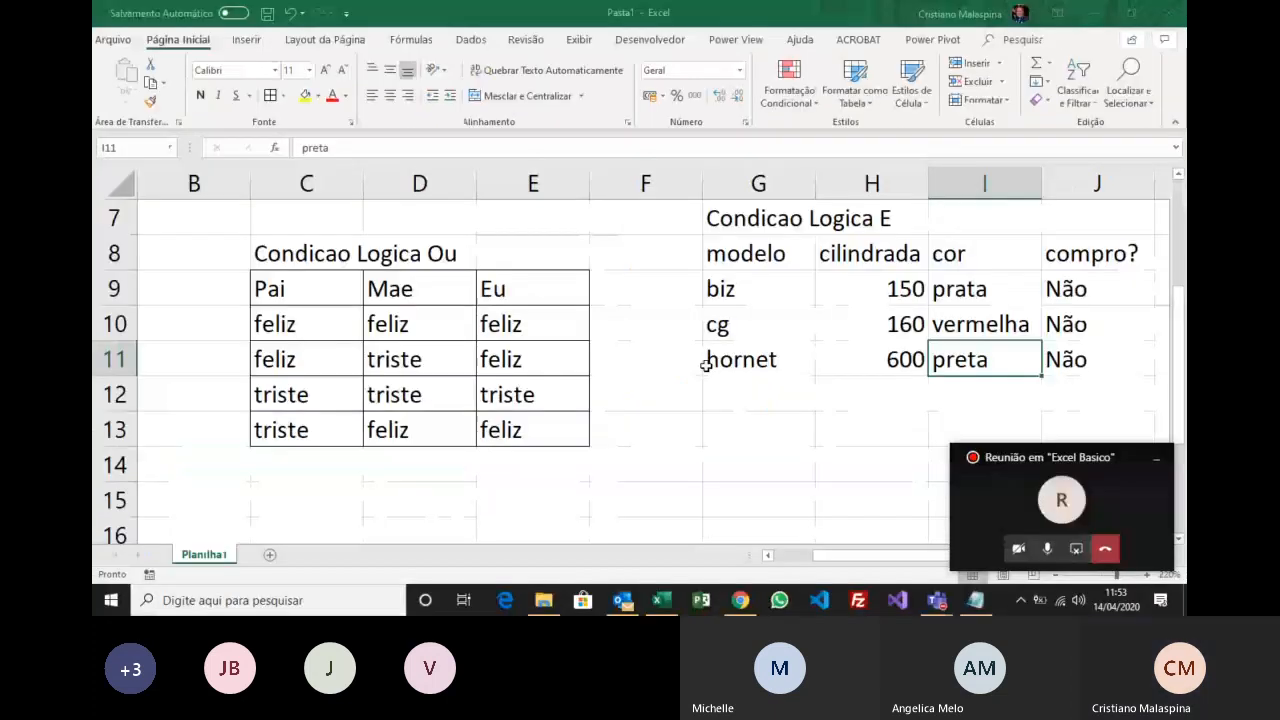
click(1048, 360)
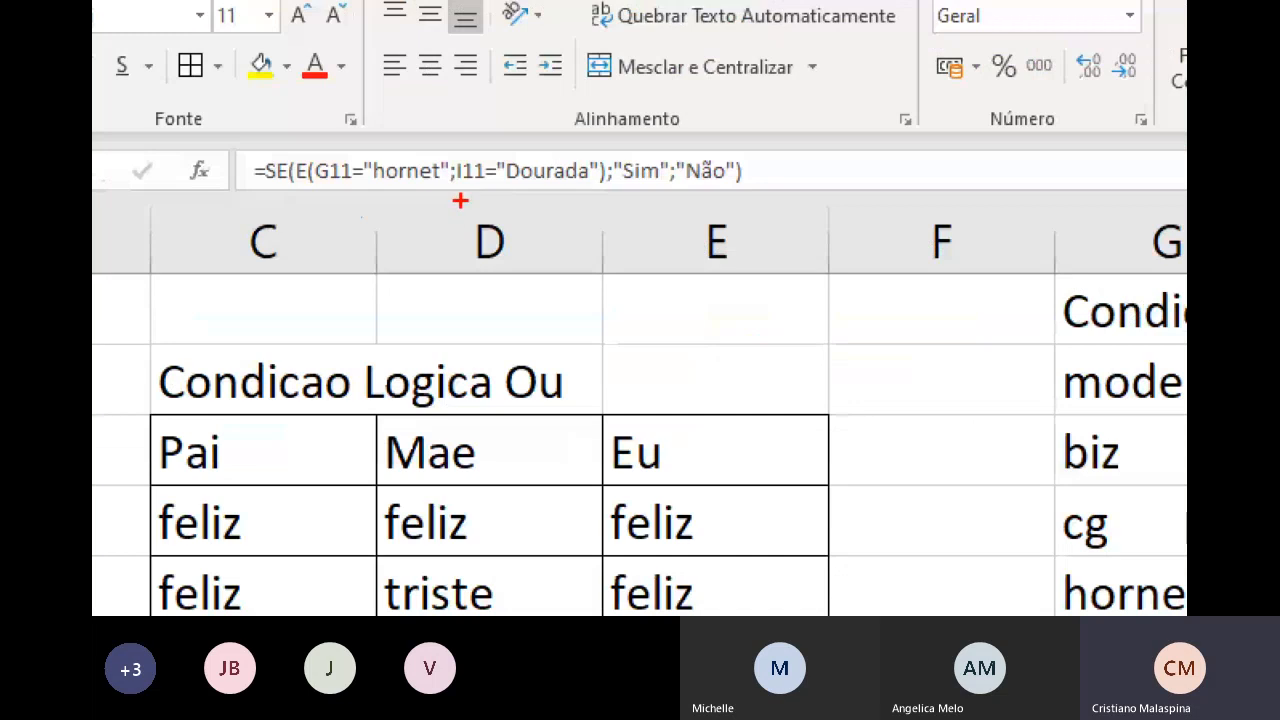
drag(470, 189, 572, 193)
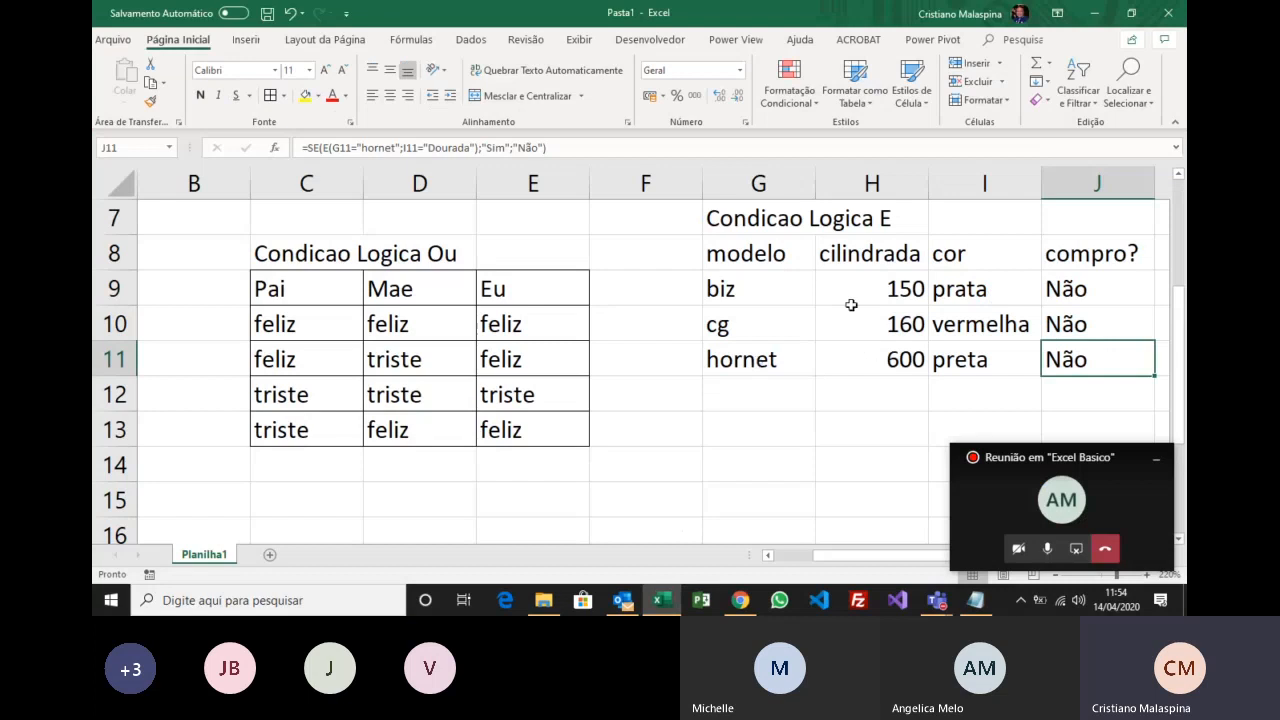
Copy the whole Condicao Logica E table, G7:J11, to the area starting at G13.
drag(775, 226, 1059, 343)
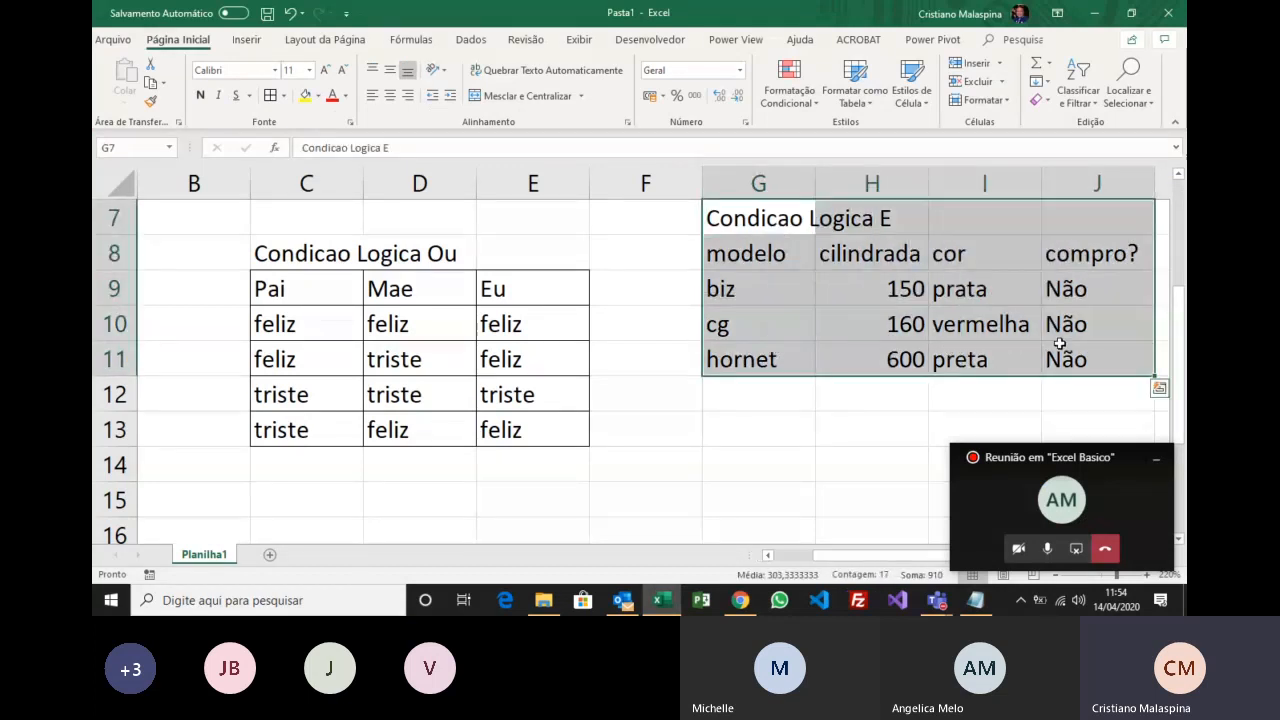
key(ctrl+c)
click(740, 420)
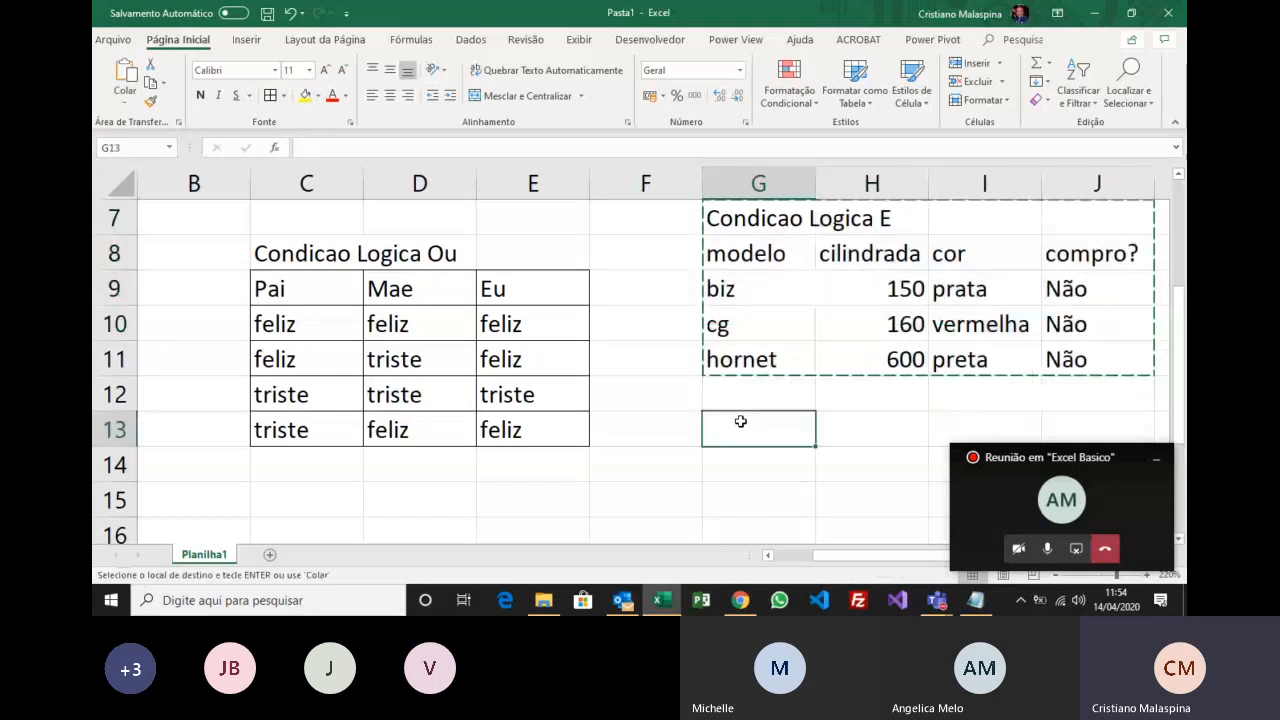
key(ctrl+v)
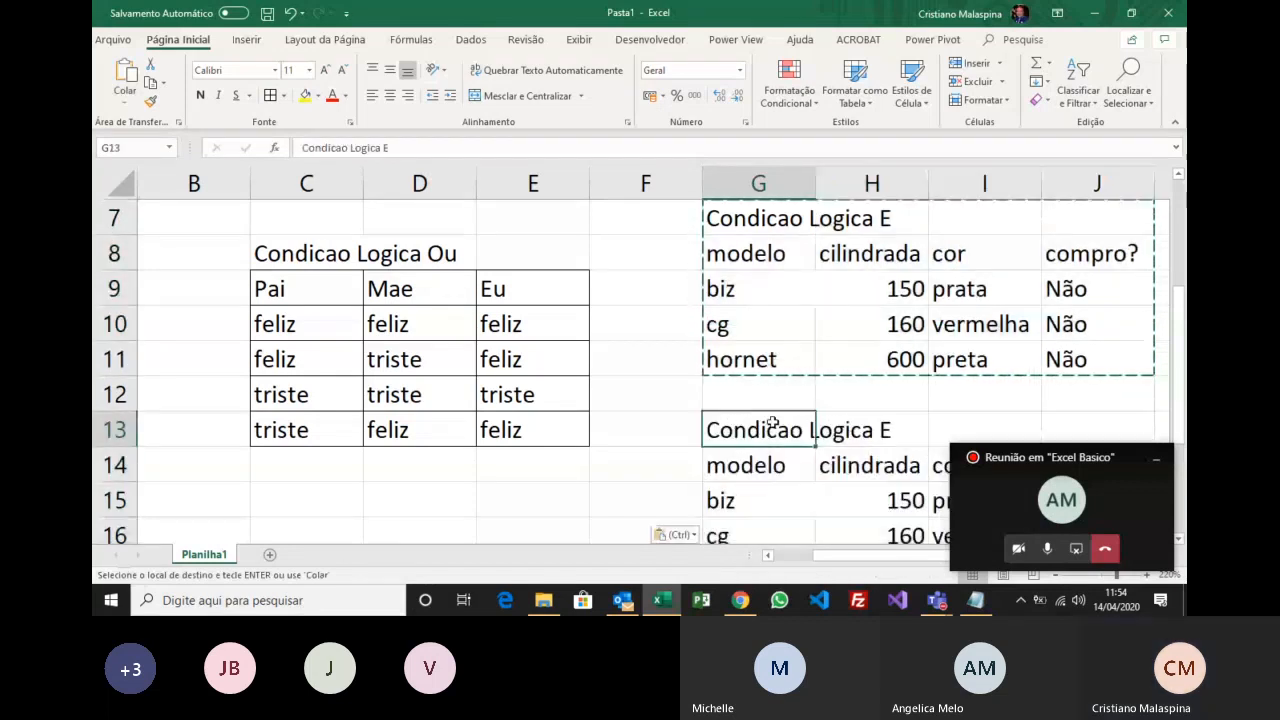
Change the copied table's title in G13 to Condicao Logica Ou.
click(403, 148)
key(BackSpace)
text(o)
key(BackSpace)
text(Ou)
key(Return)
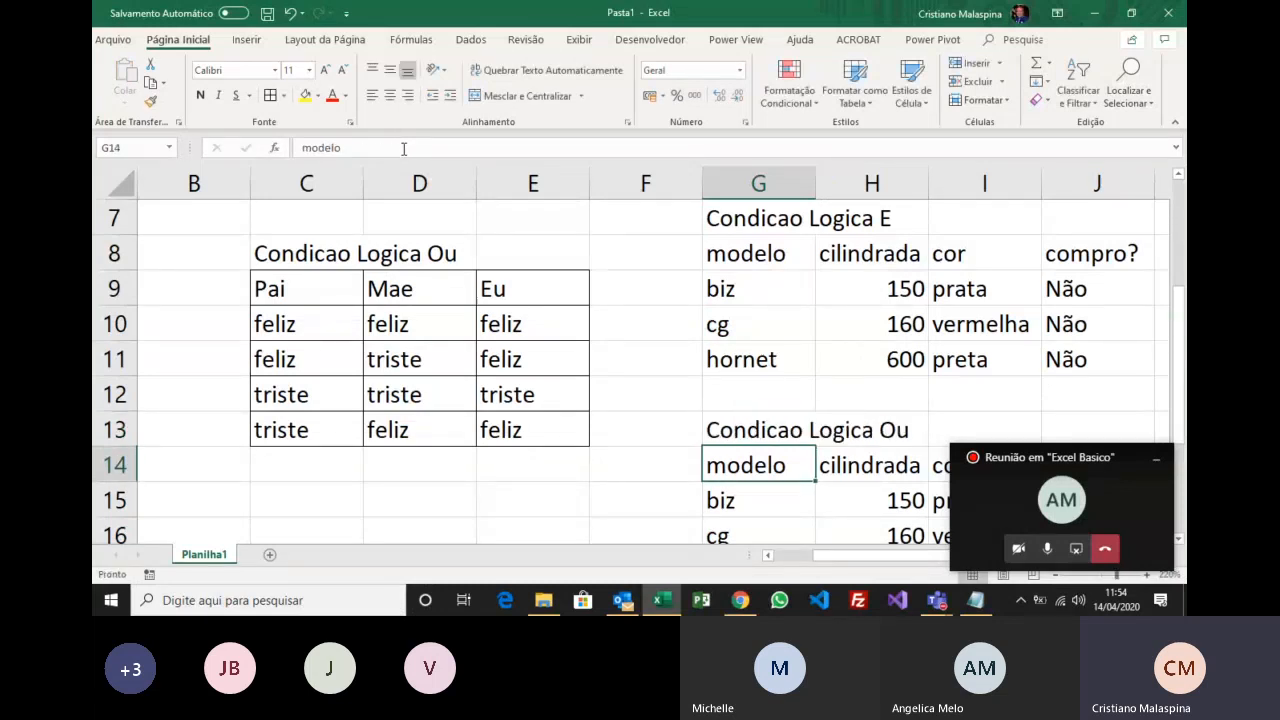
Move the floating meeting window off the copied table and replace the E function with OU in the J15 formula.
scroll(649, 500, down, 1)
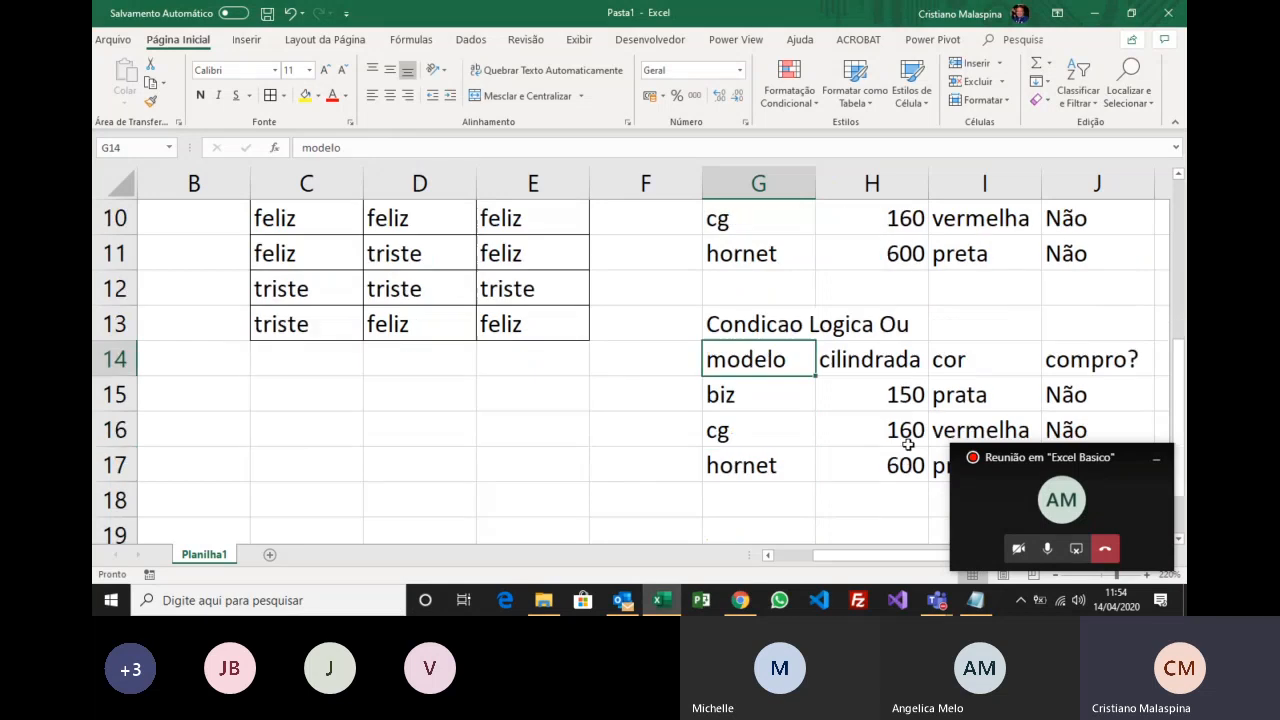
drag(1114, 460, 327, 401)
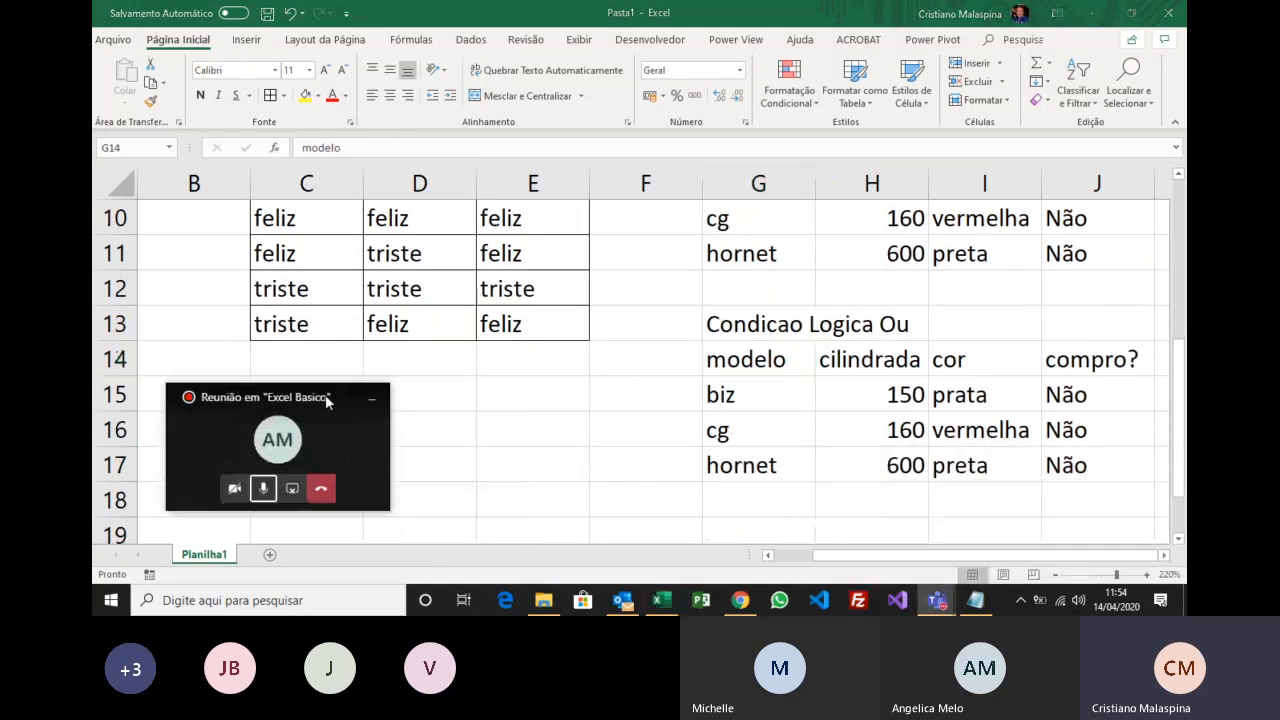
click(1065, 400)
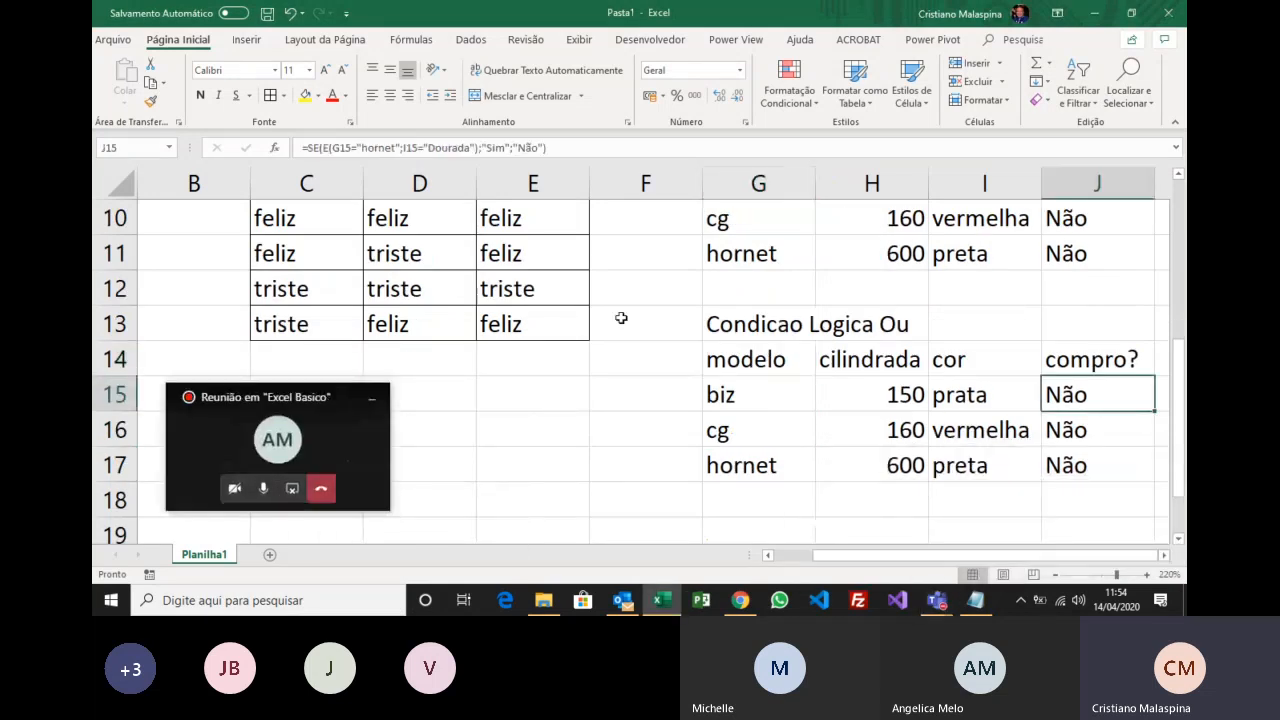
click(329, 148)
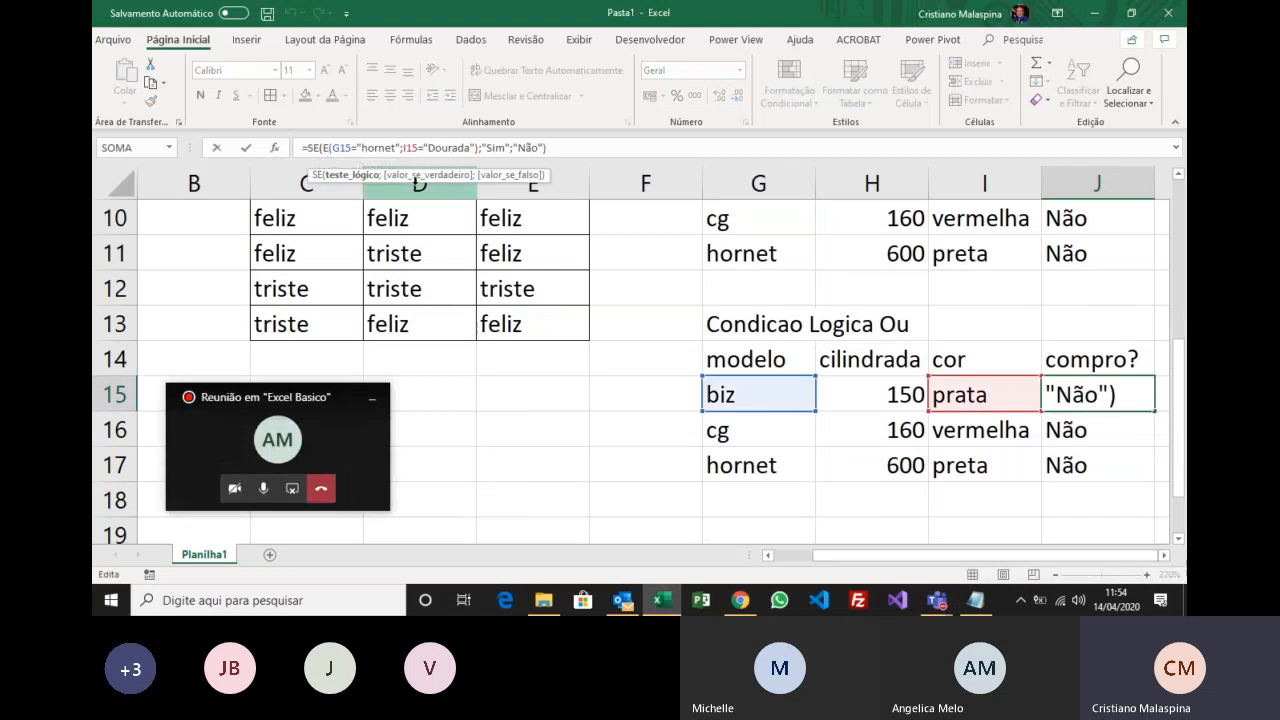
key(BackSpace)
text(ou)
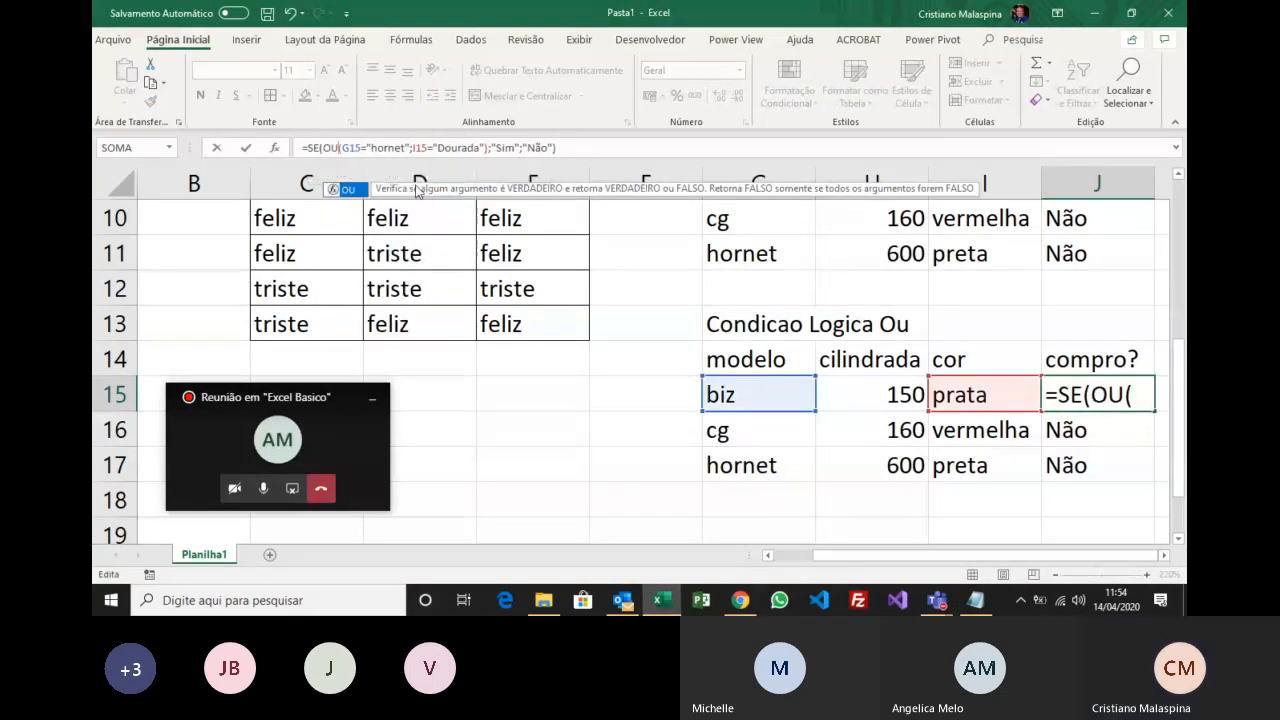
key(Return)
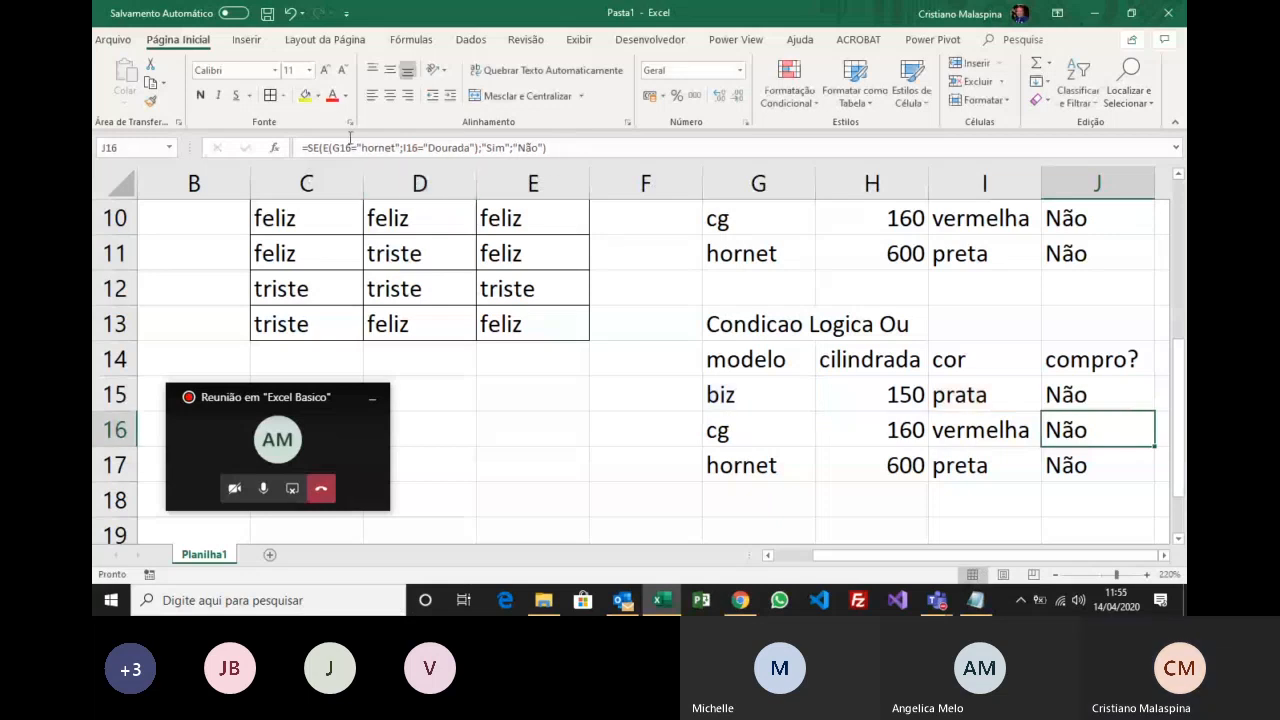
Replace the E function with OU in the compro? formulas of the cg and hornet rows, J16 and J17.
click(341, 148)
key(BackSpace)
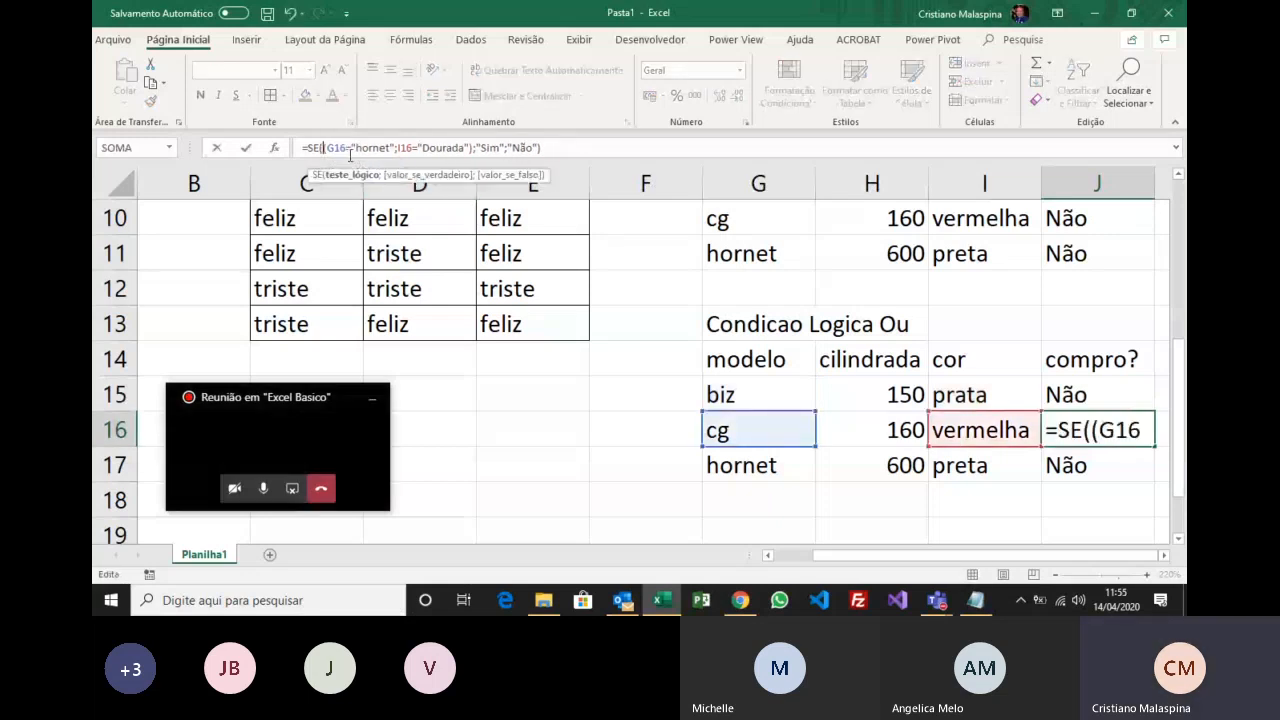
text(ou)
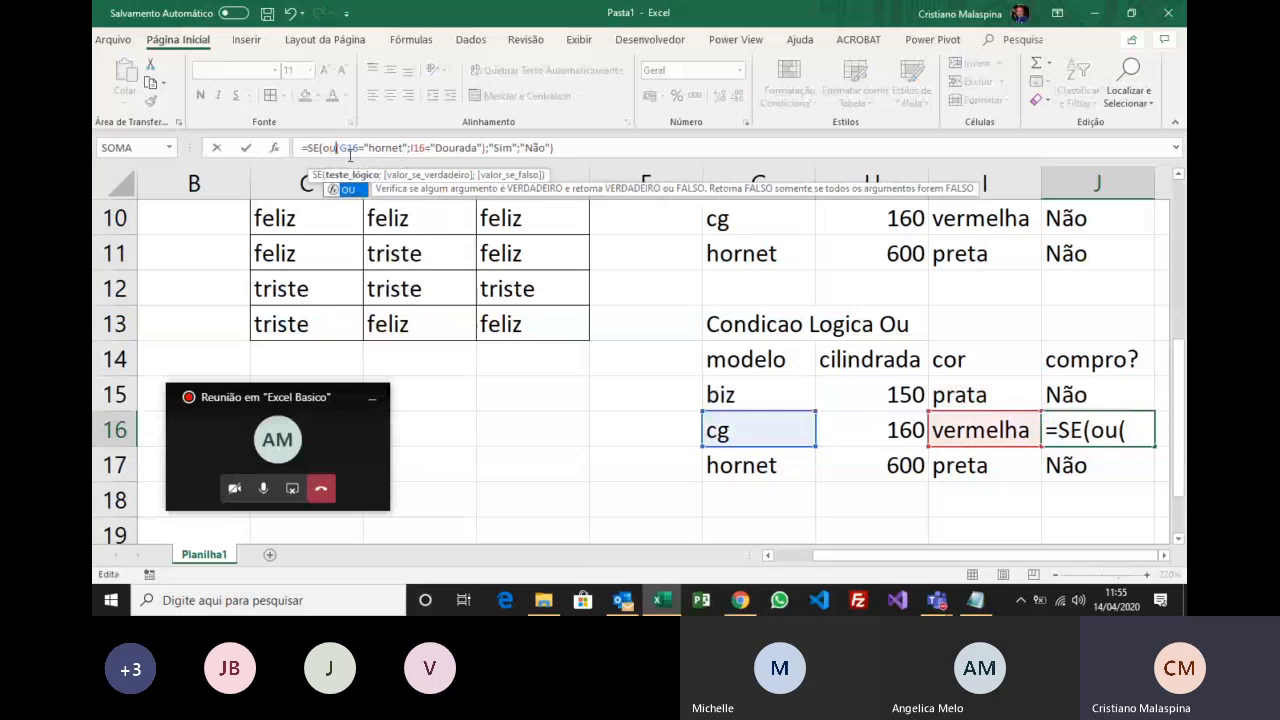
key(Return)
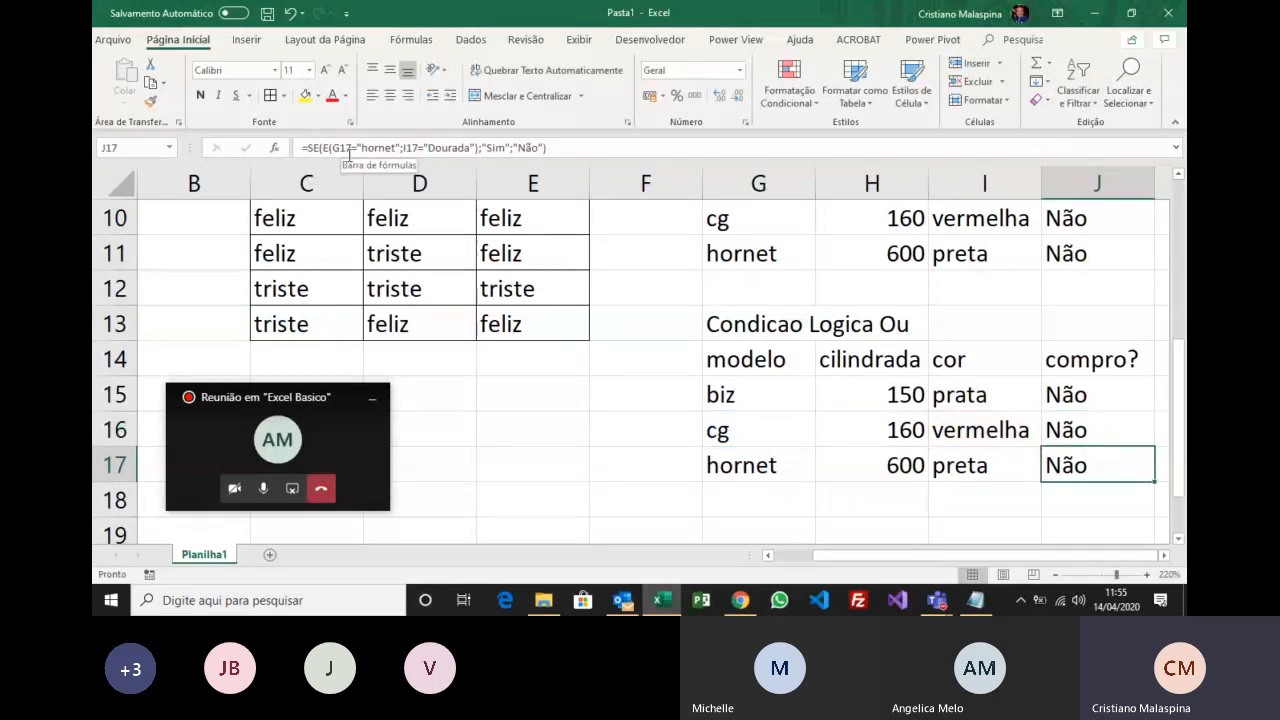
click(332, 151)
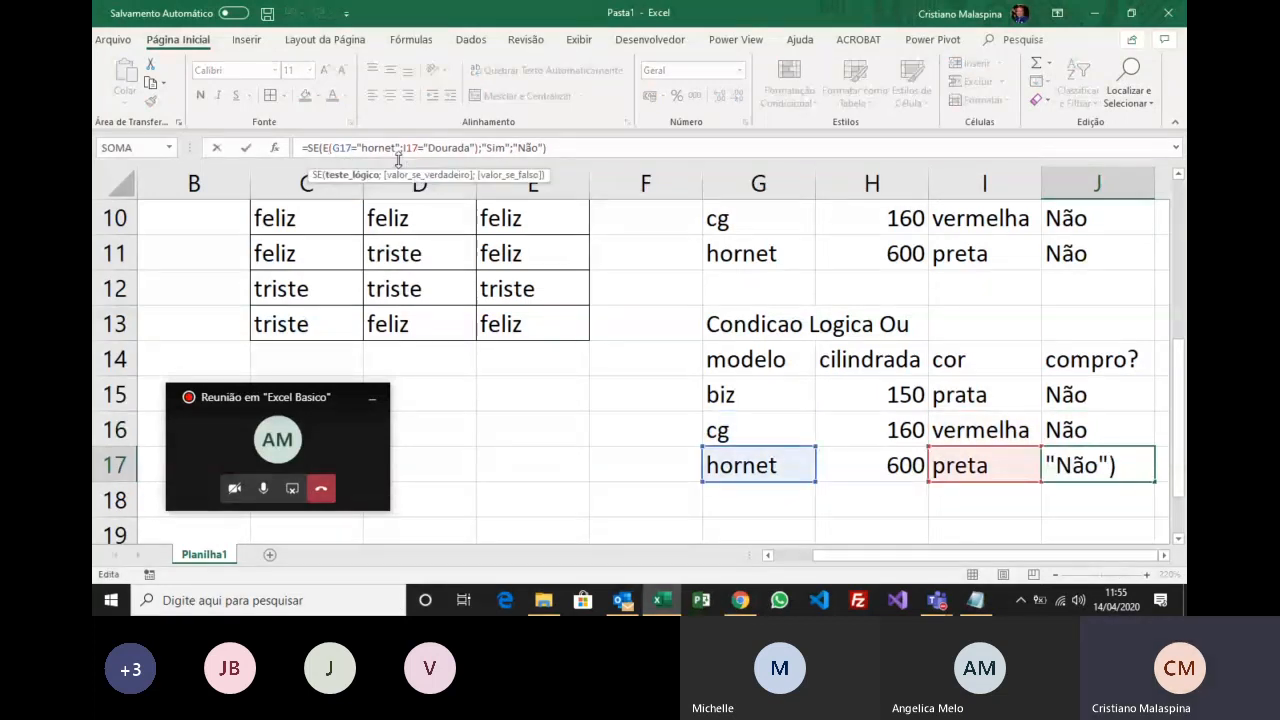
key(BackSpace)
text(o)
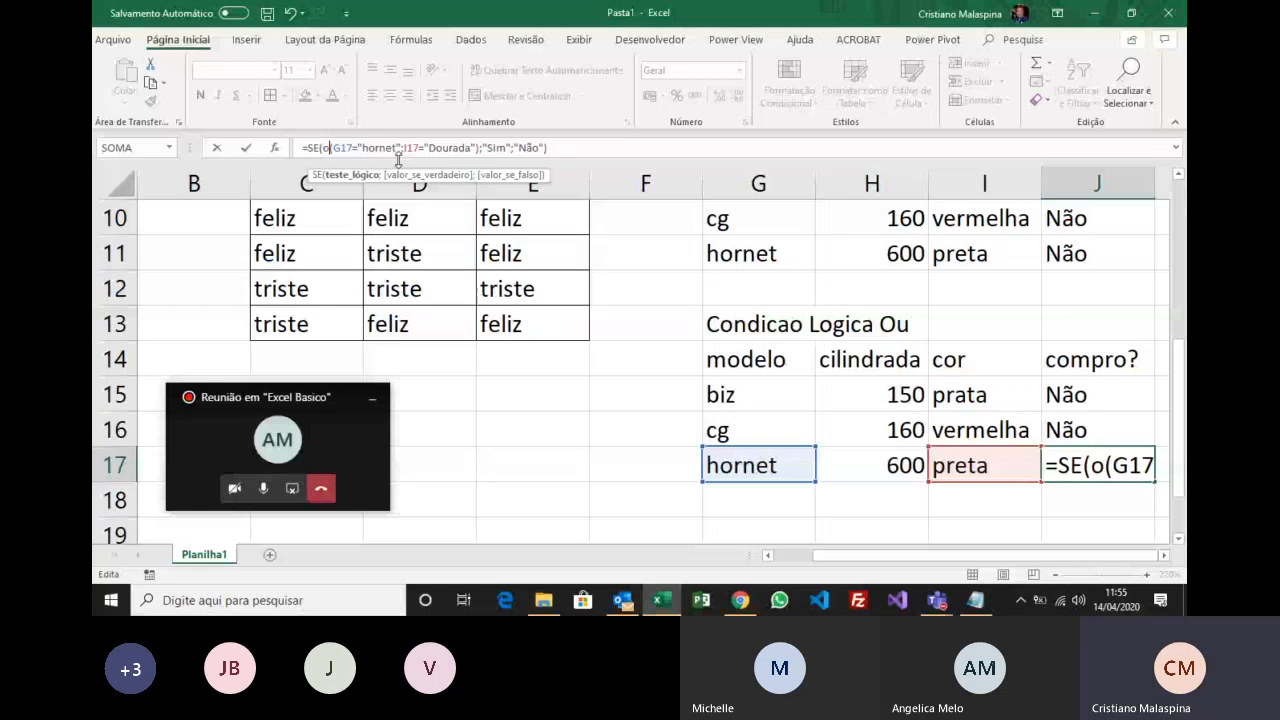
text(u)
key(Return)
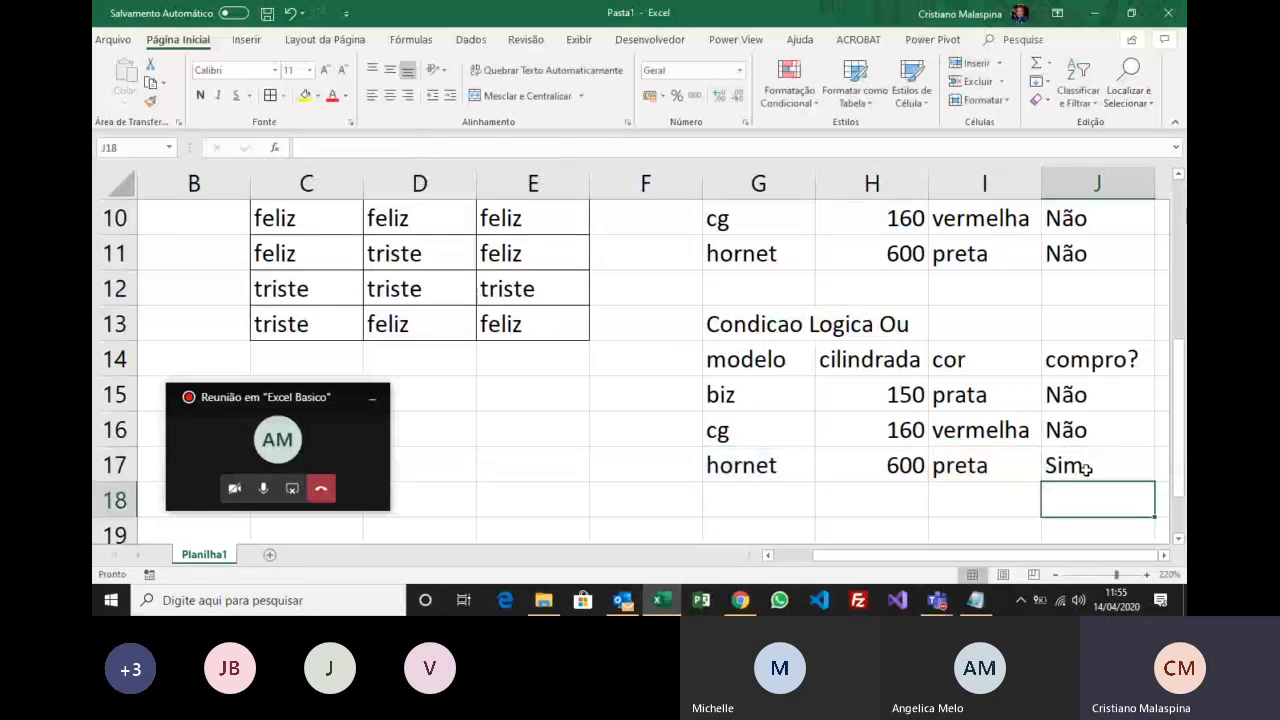
Compare the compro? results of the Condicao Logica Ou table with the biz and cg rows' model and cilindrada.
drag(1070, 402, 1076, 432)
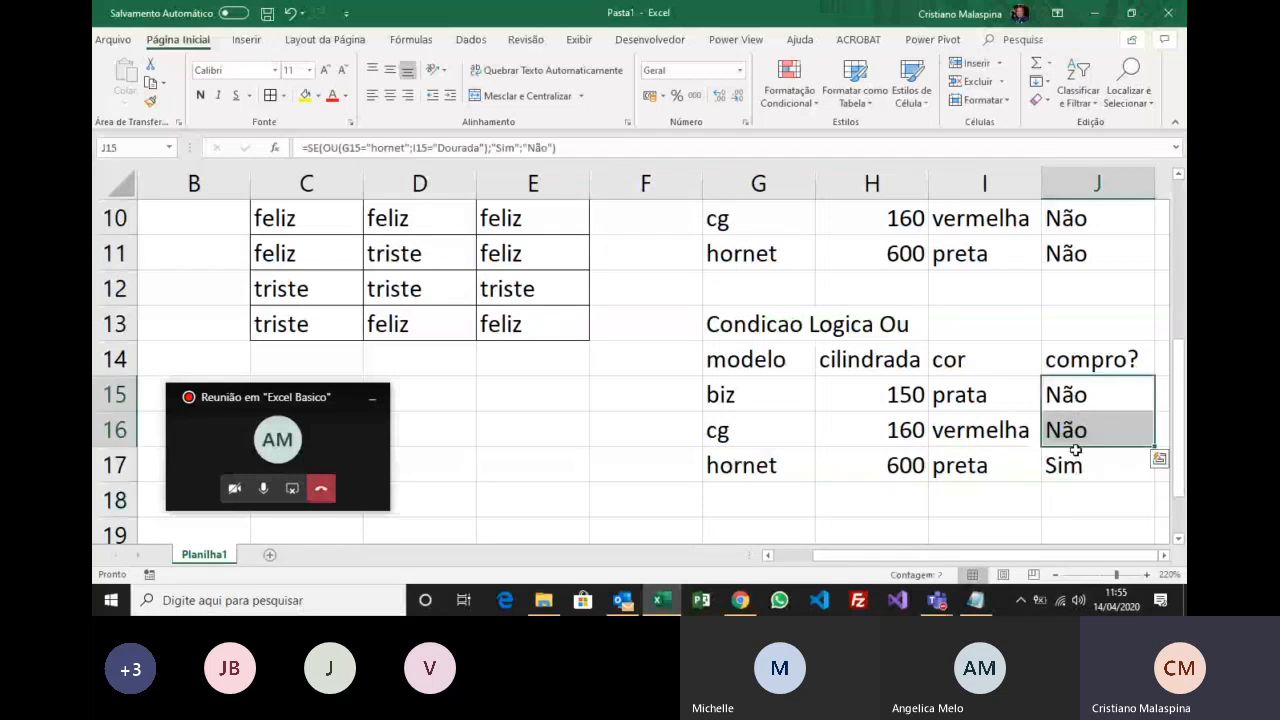
click(1078, 465)
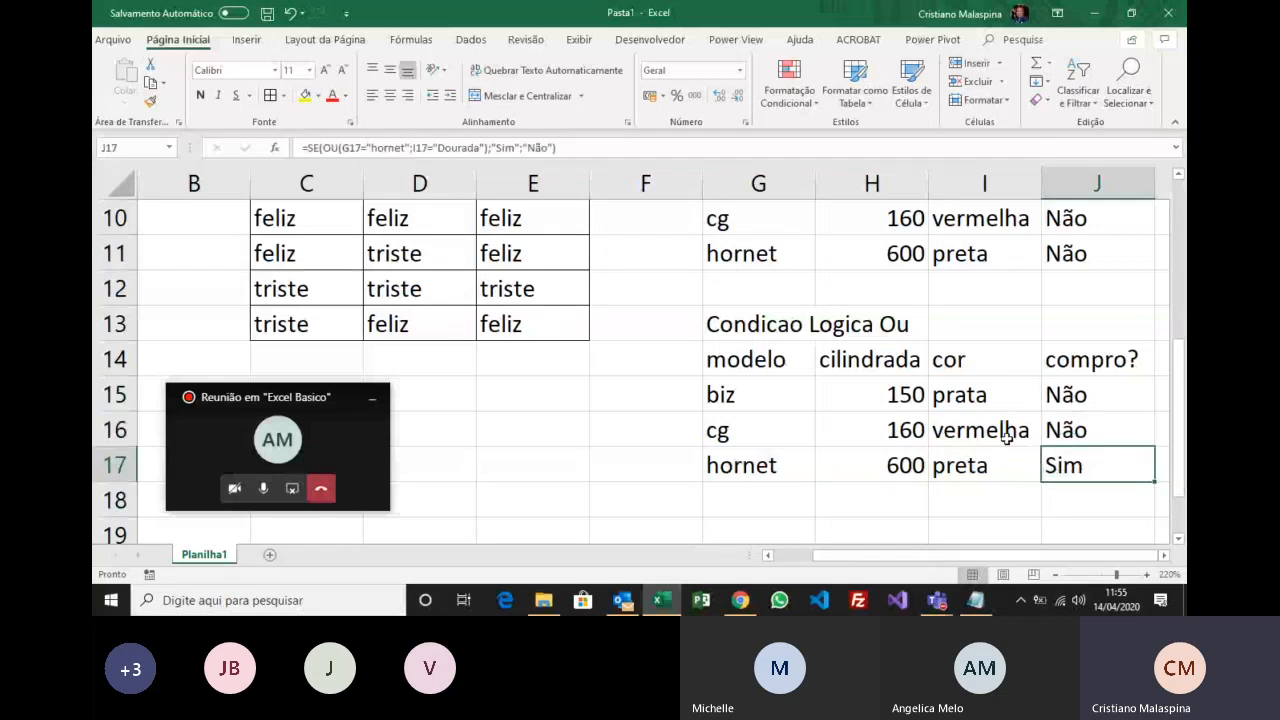
click(767, 400)
click(837, 400)
click(751, 440)
click(864, 443)
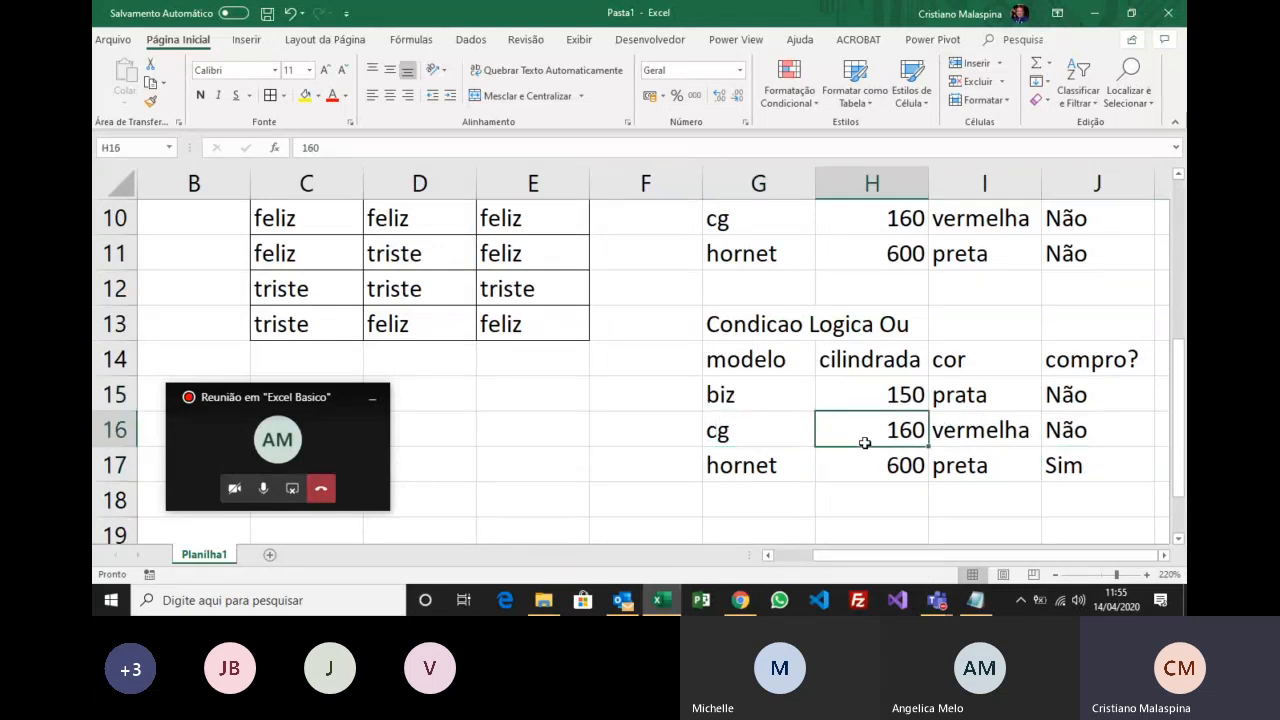
click(759, 404)
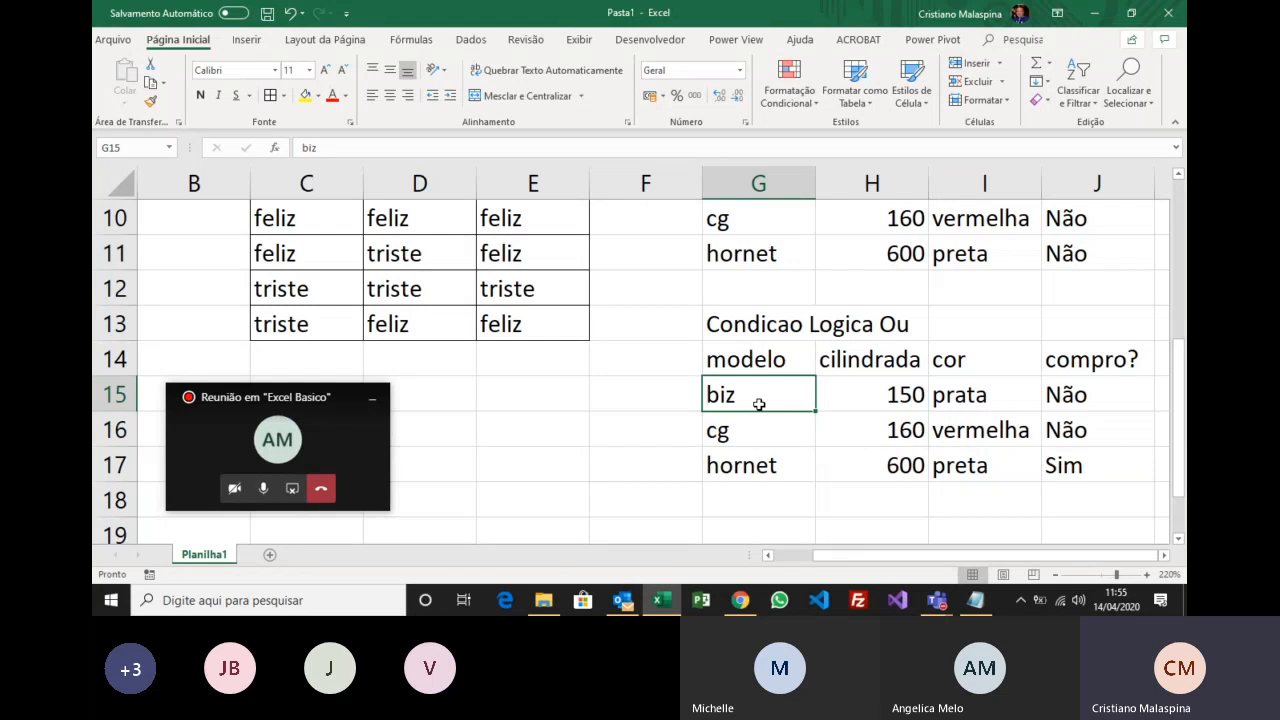
Compare the model, cilindrada and cor of the Condicao Logica Ou table's motorcycle rows with their compro? results.
click(760, 429)
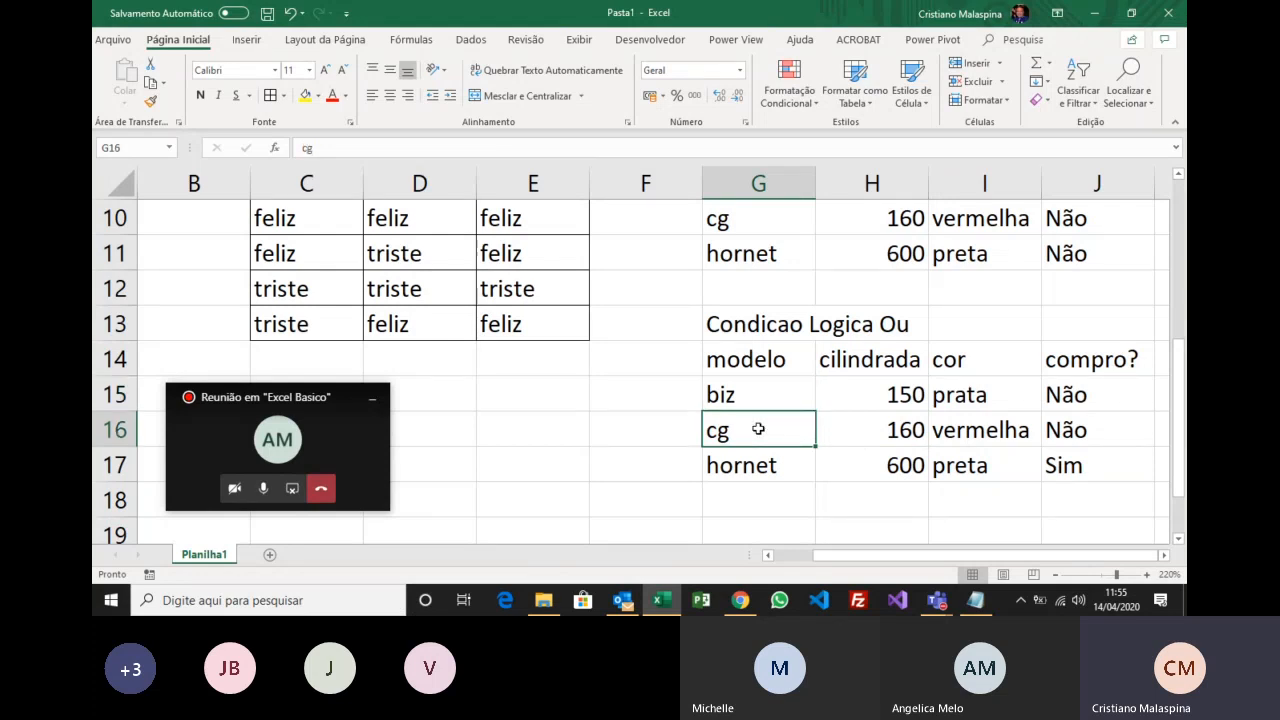
click(978, 399)
click(975, 428)
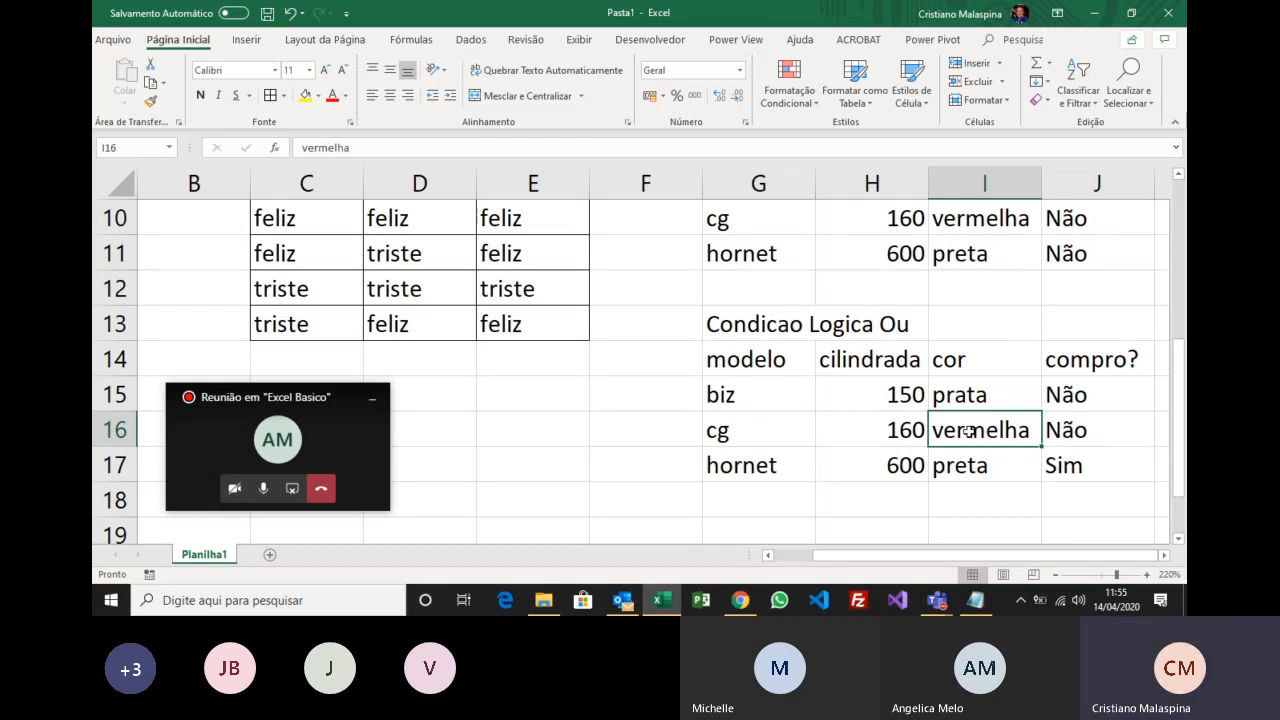
click(778, 464)
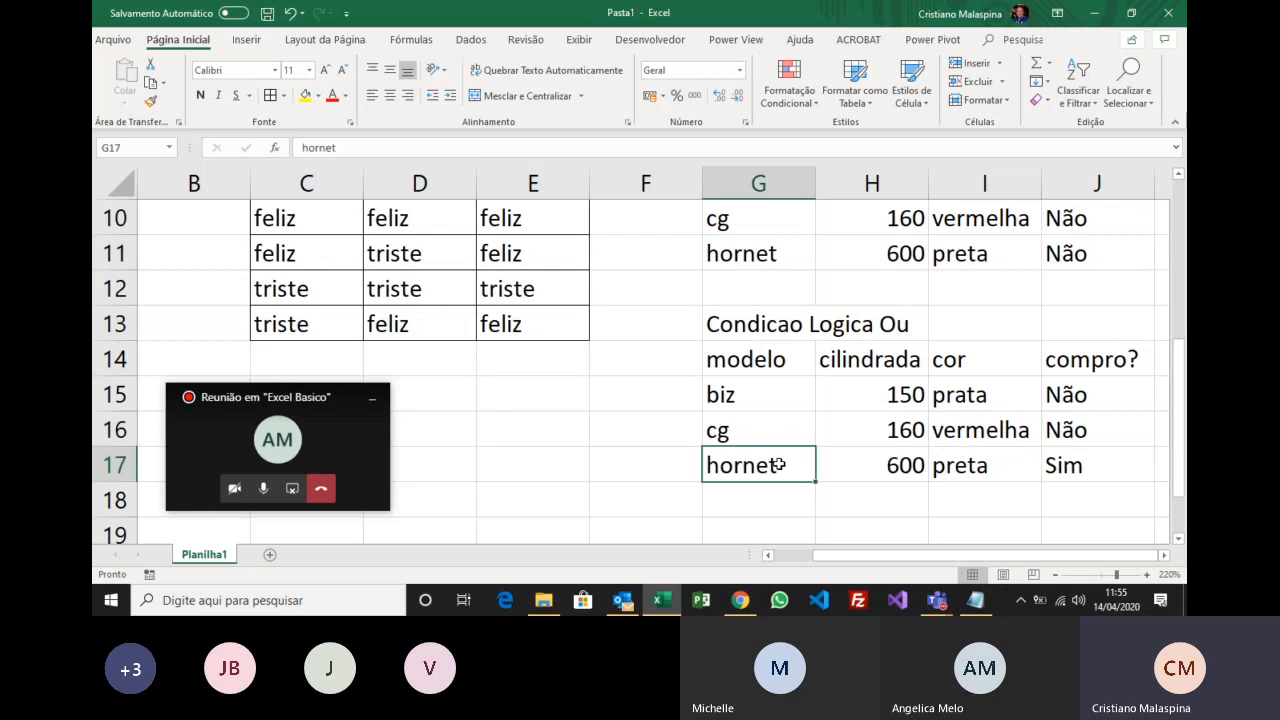
click(866, 467)
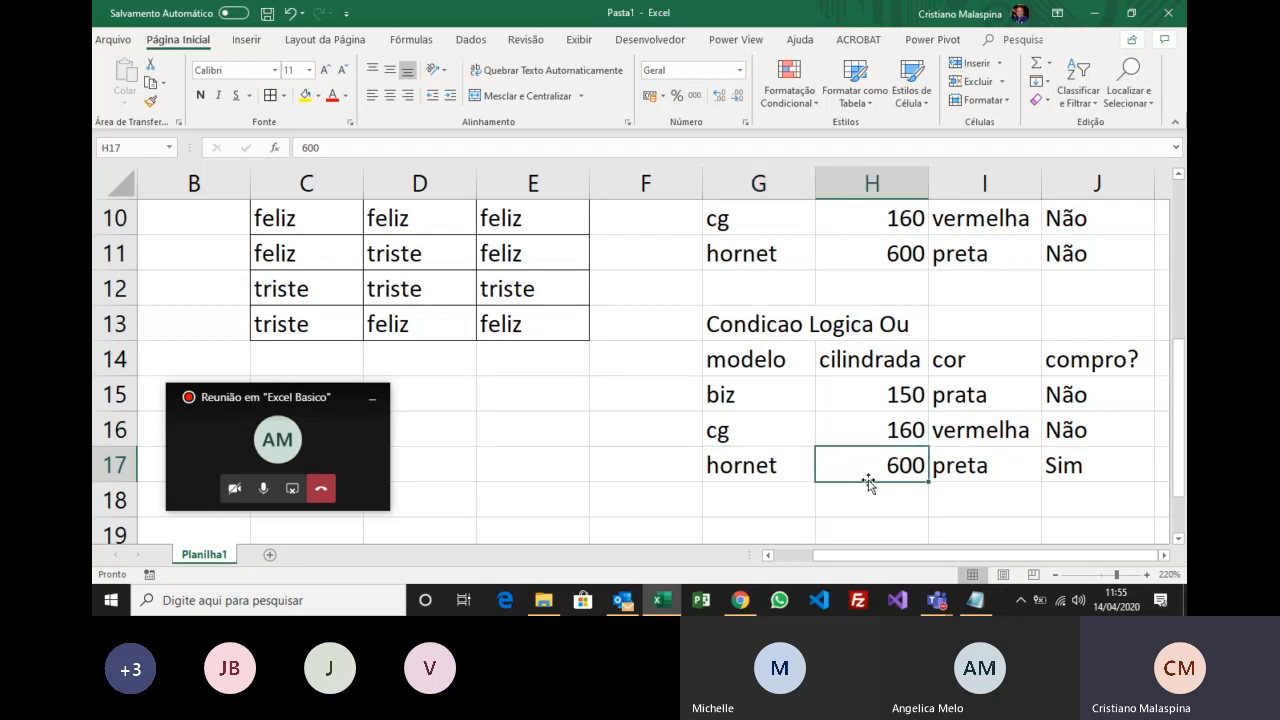
click(955, 481)
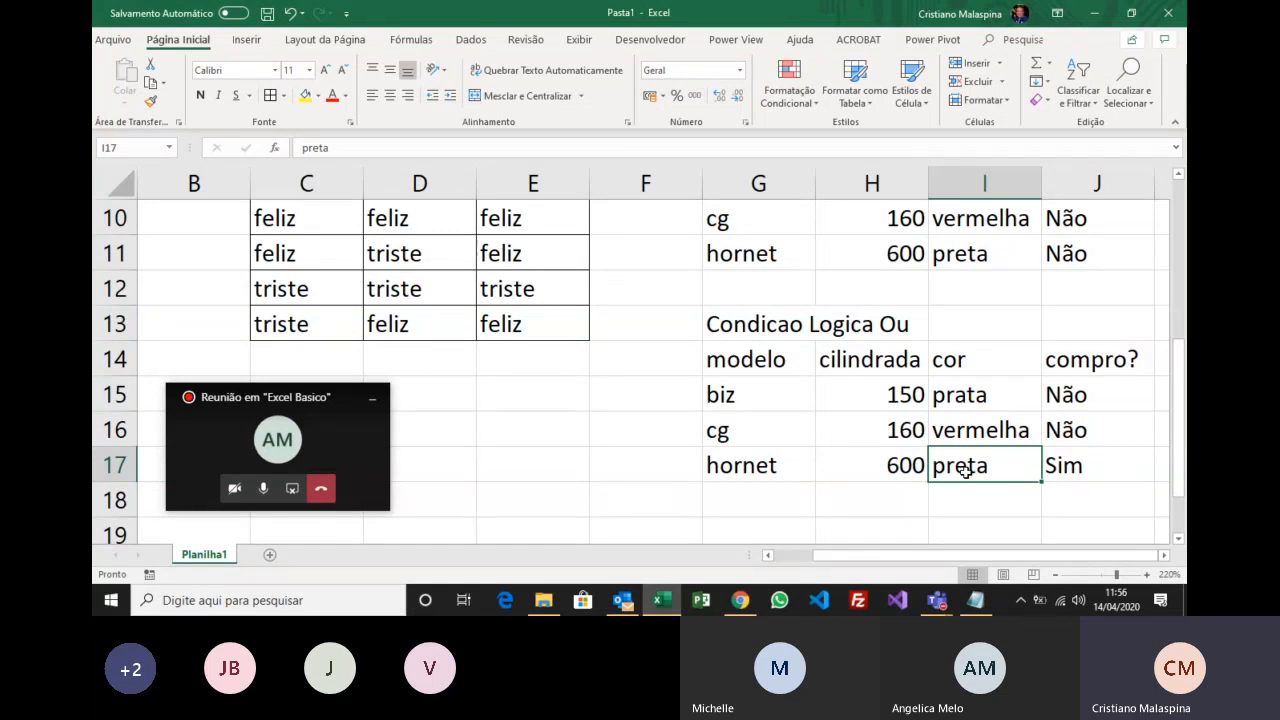
Test the biz row's OU formula by setting its cor in I15 to dourada, and undo that change.
click(985, 402)
text(dourada)
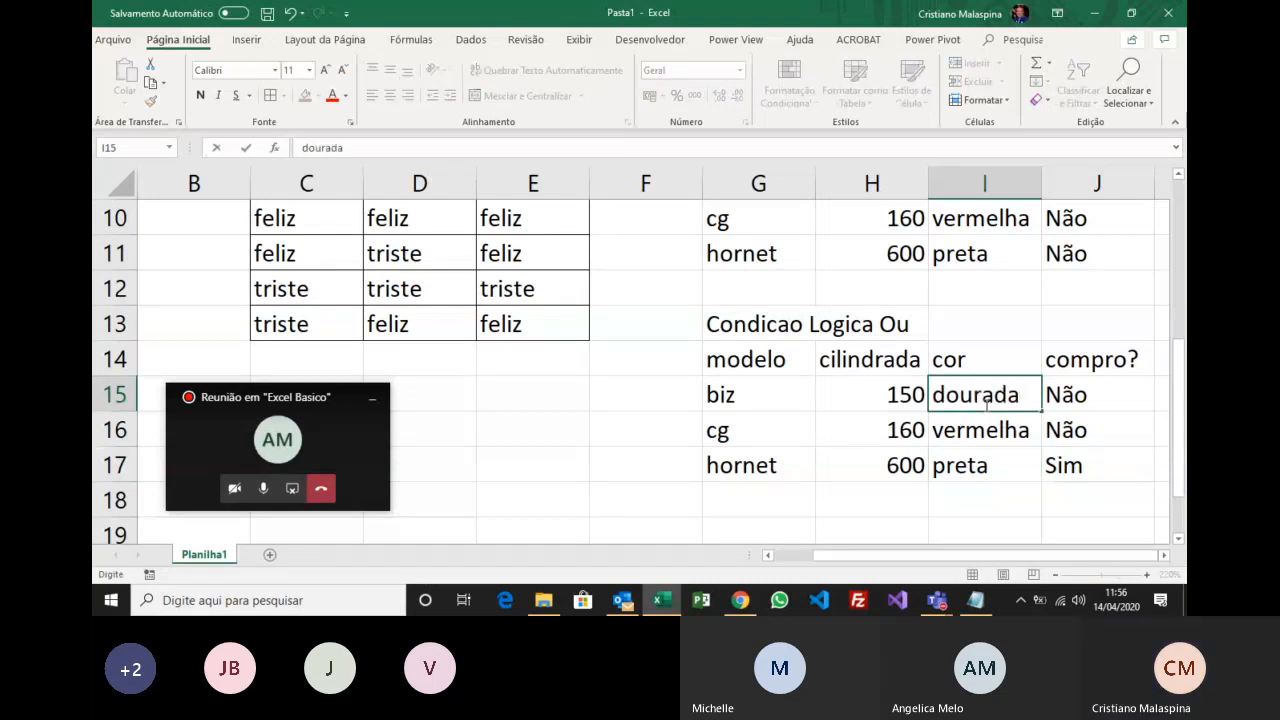
key(Return)
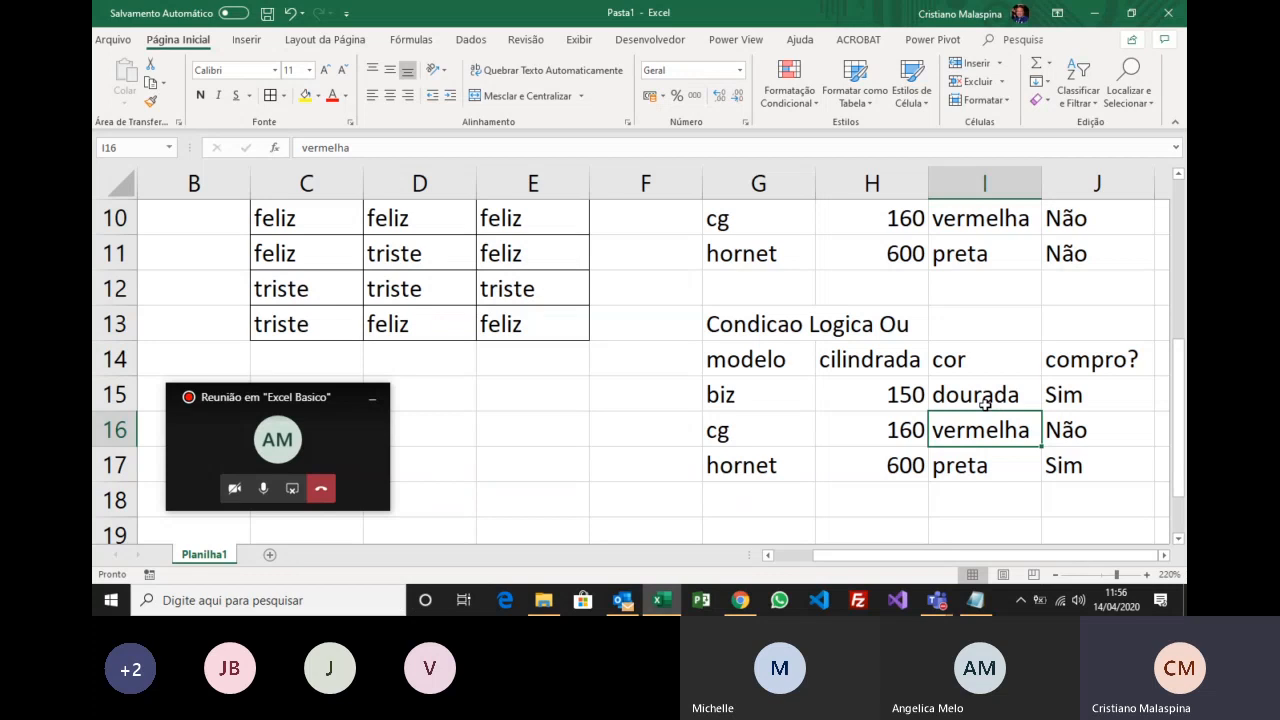
key(ctrl+z)
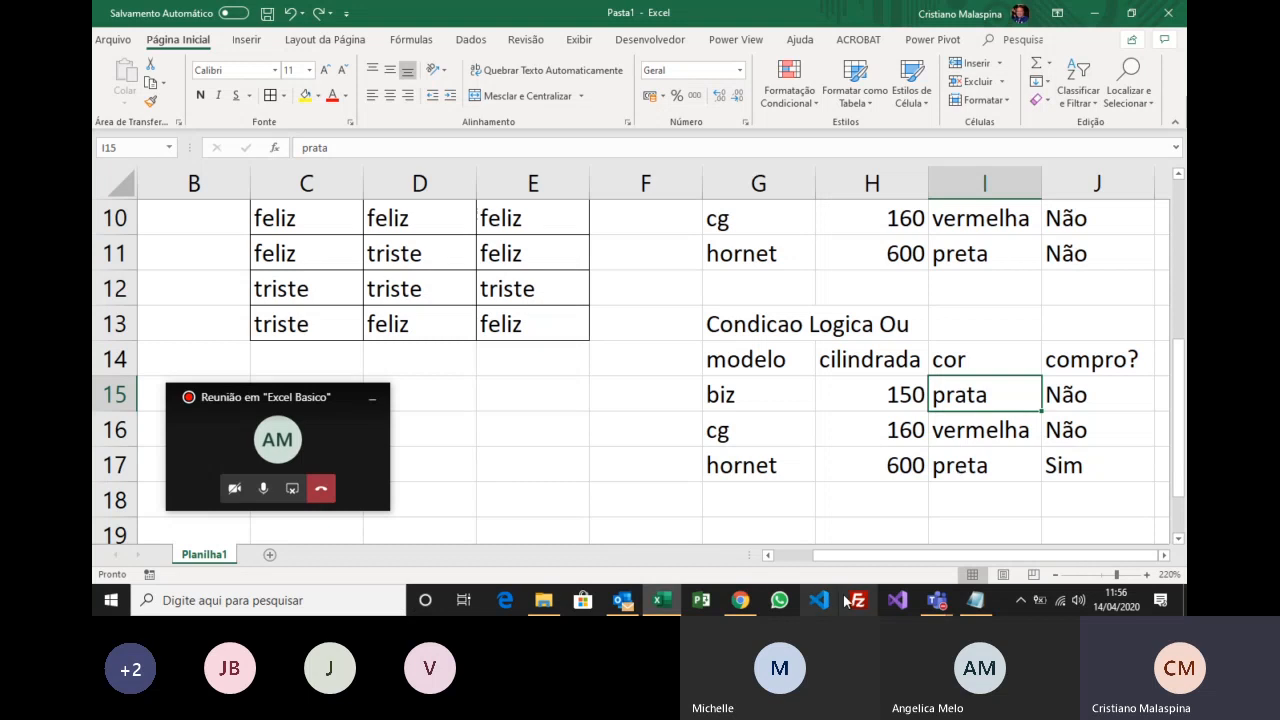
Examine the biz row's SE/OU formula in J15, underlining the OU test and the Sim/Não results in red on a zoomed view.
click(1096, 392)
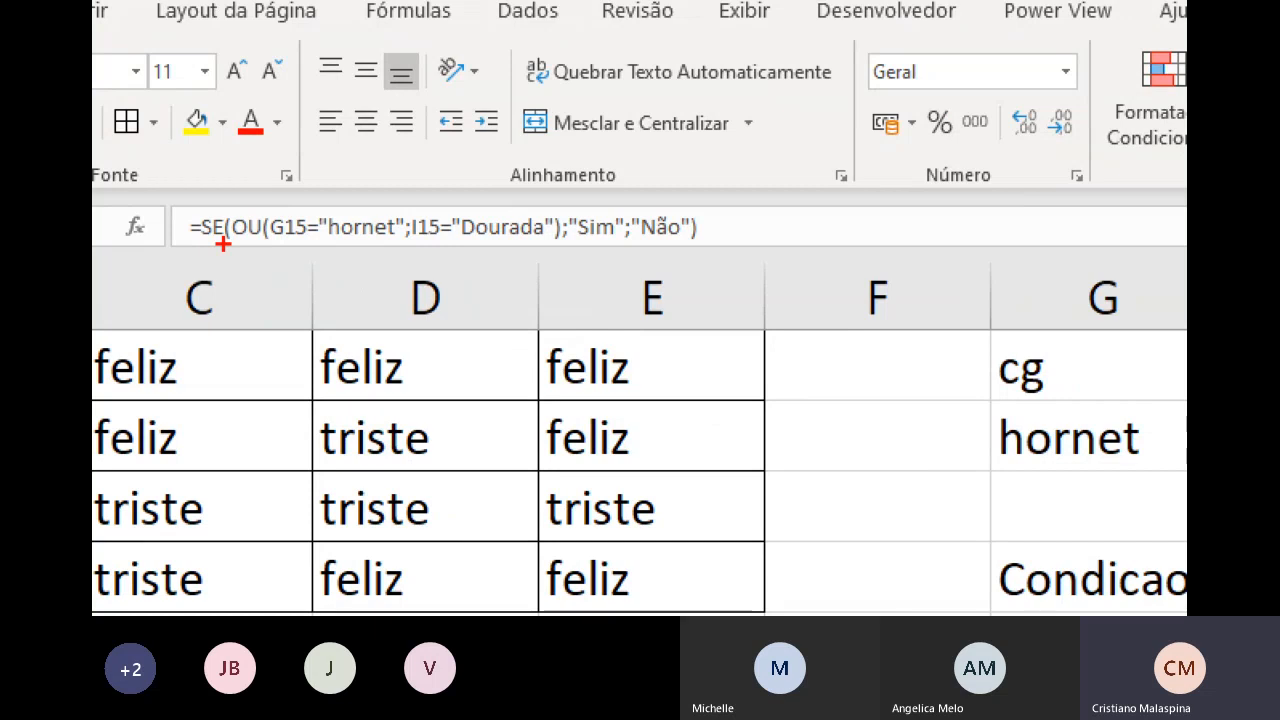
drag(242, 240, 570, 245)
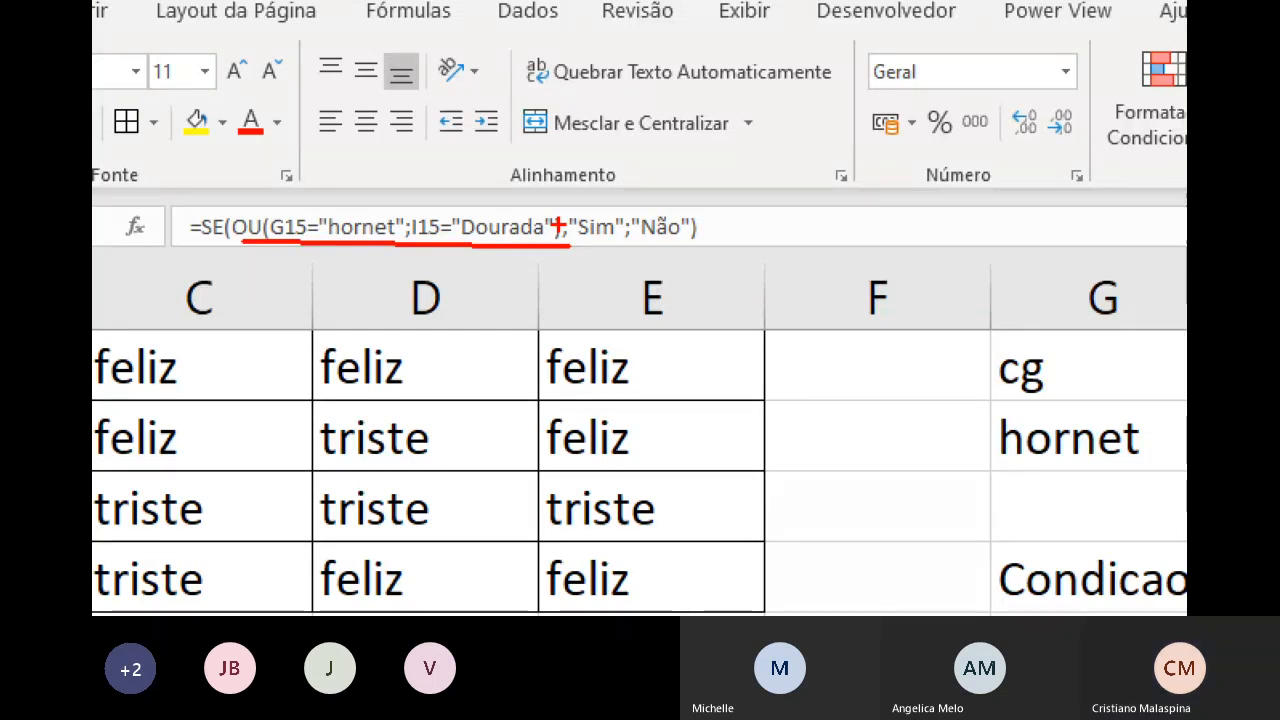
drag(591, 244, 730, 251)
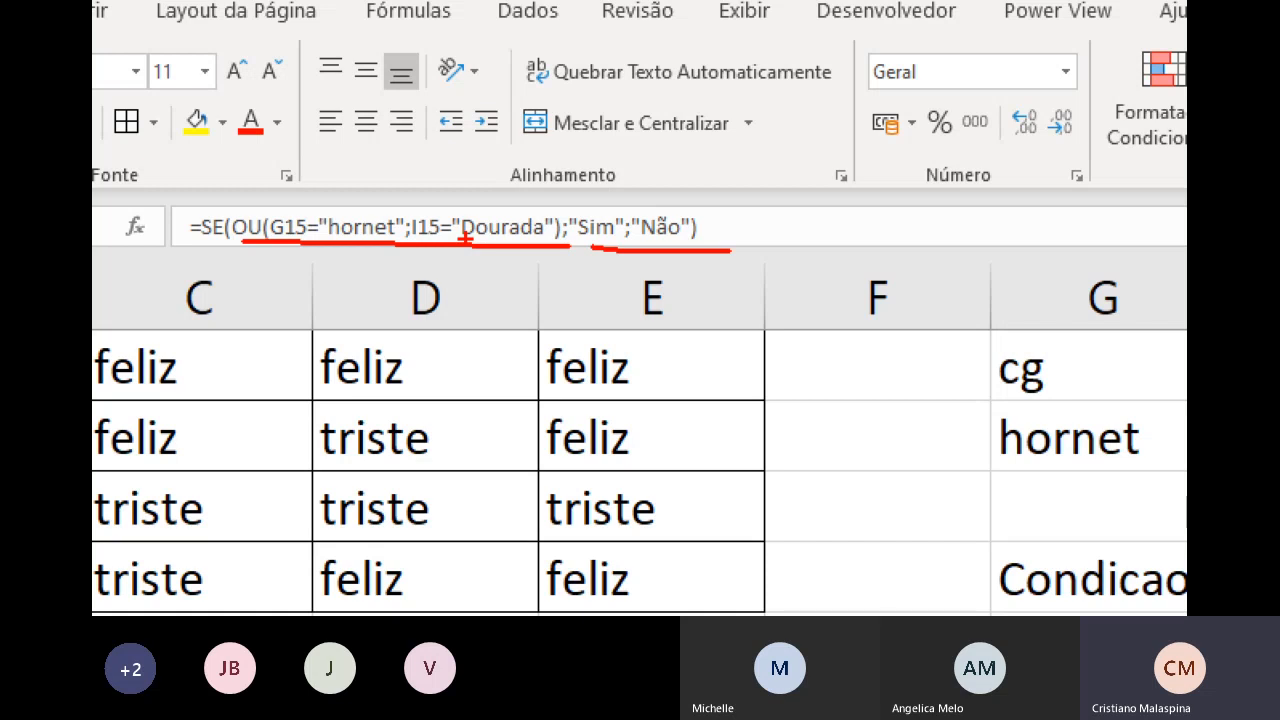
key(Escape)
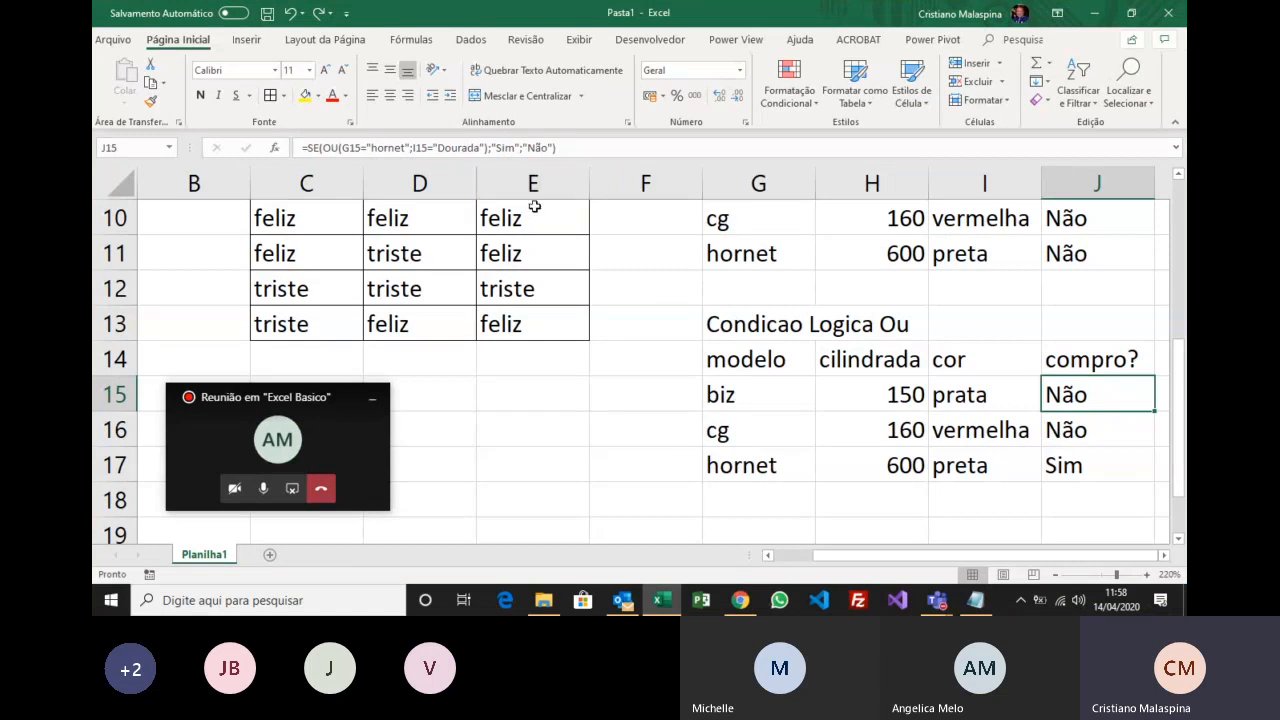
Delete the empty cells G2:J6 above the motorcycle tables, shifting the cells below up.
scroll(847, 361, up, 3)
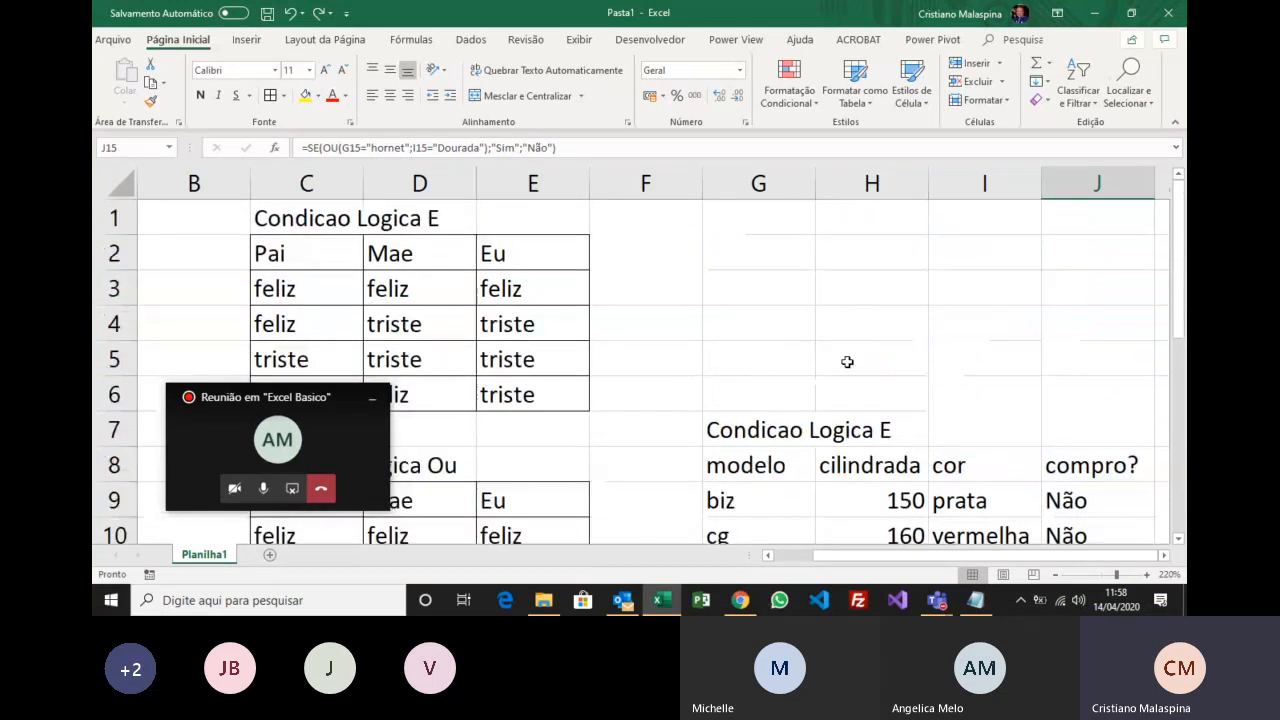
drag(779, 257, 1092, 382)
right_click(928, 312)
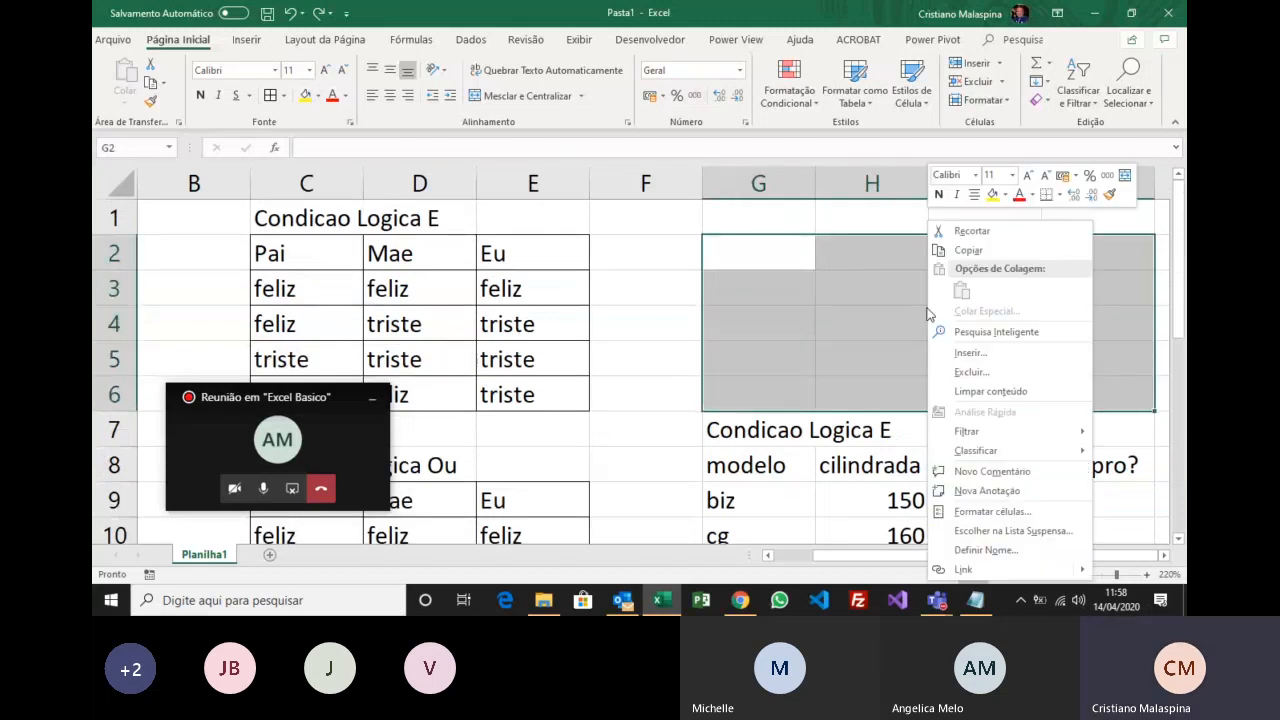
click(975, 371)
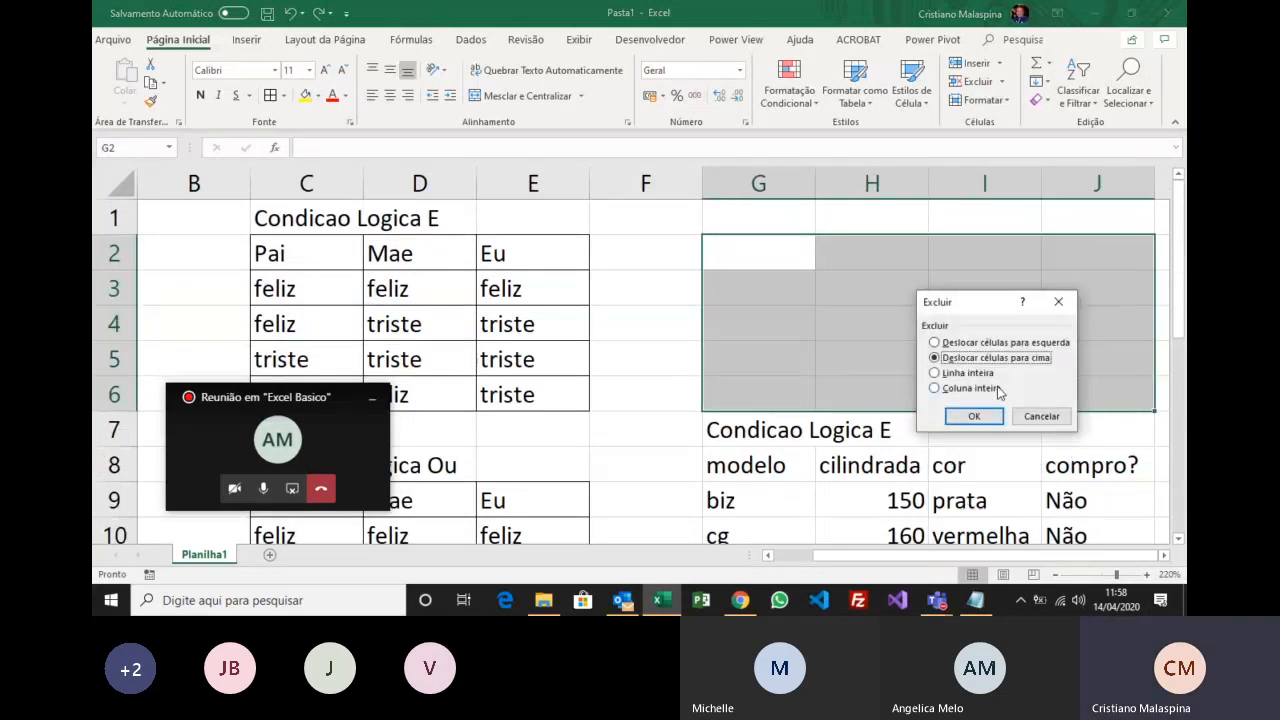
click(973, 416)
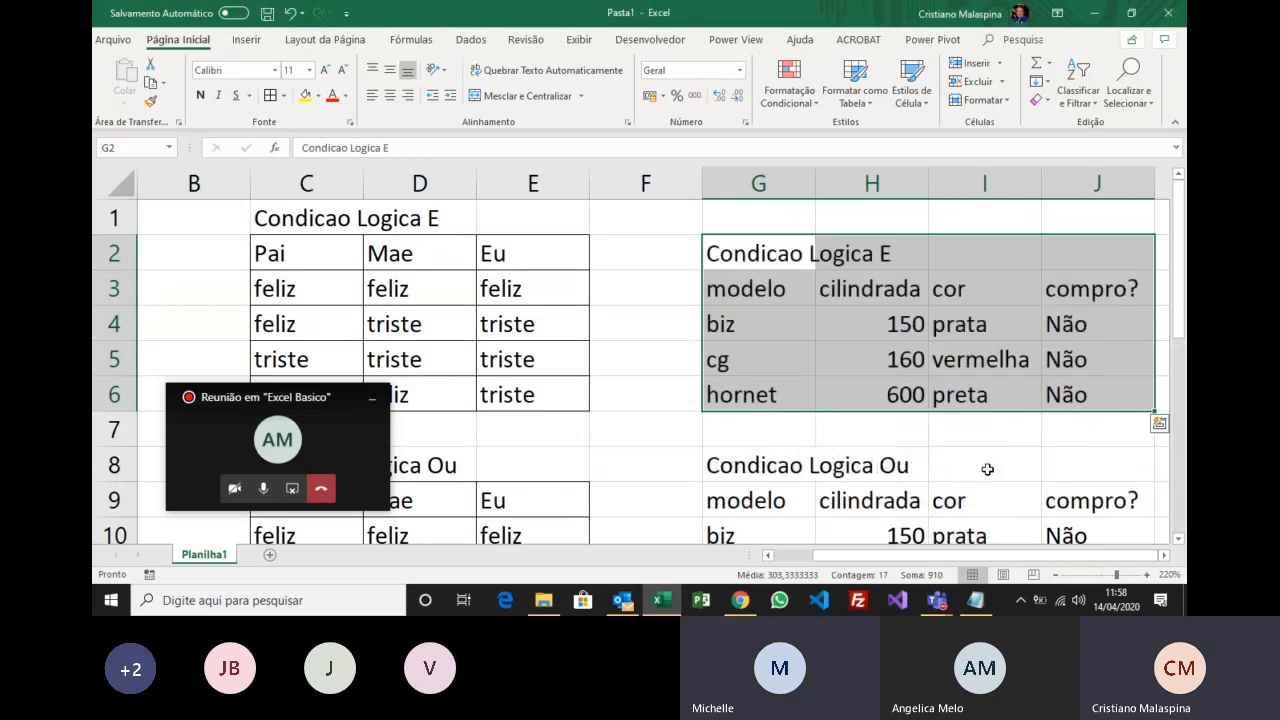
Review the SE/E formula in J4 and the motorcycle table G3:J6 under Condicao Logica E.
click(980, 462)
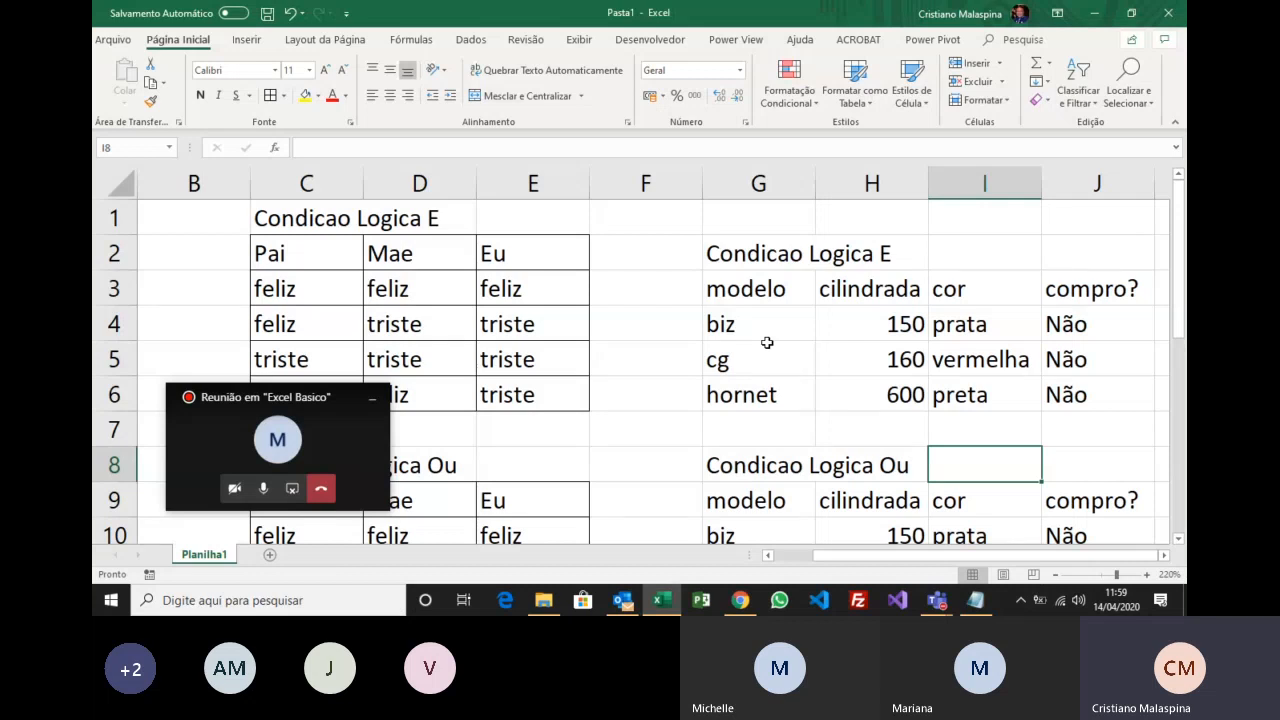
click(1088, 326)
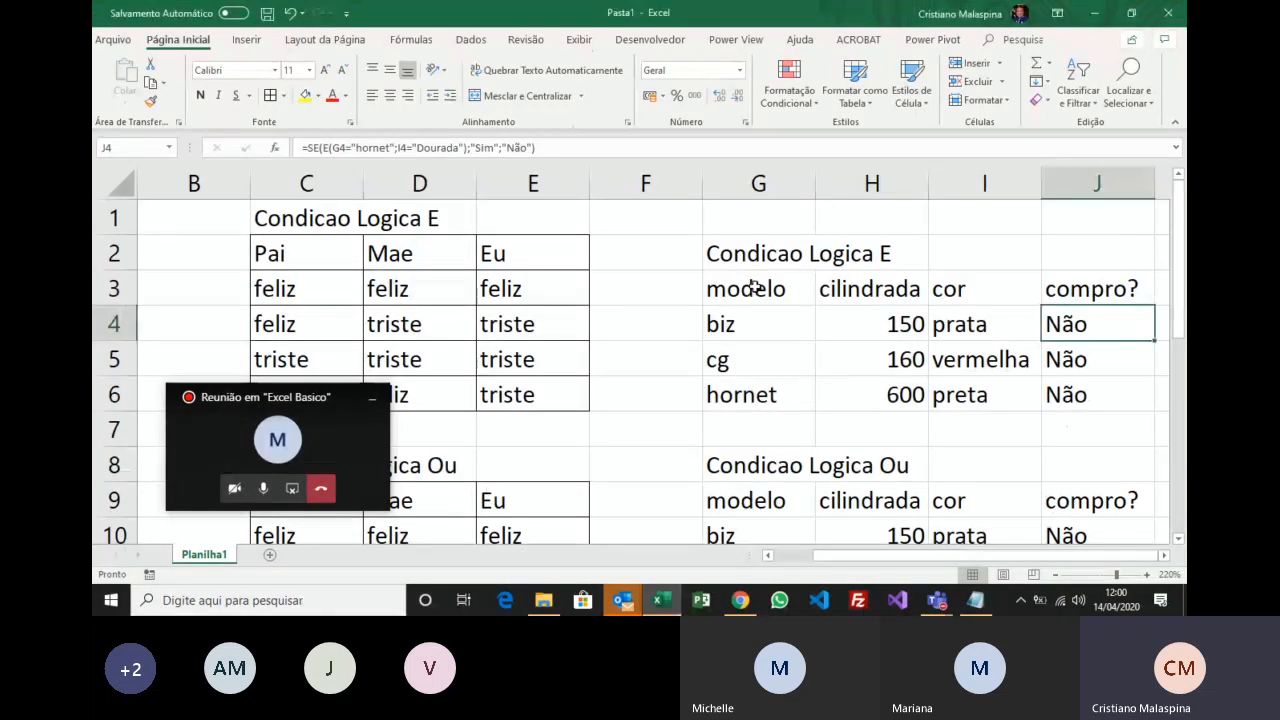
drag(745, 288, 1103, 385)
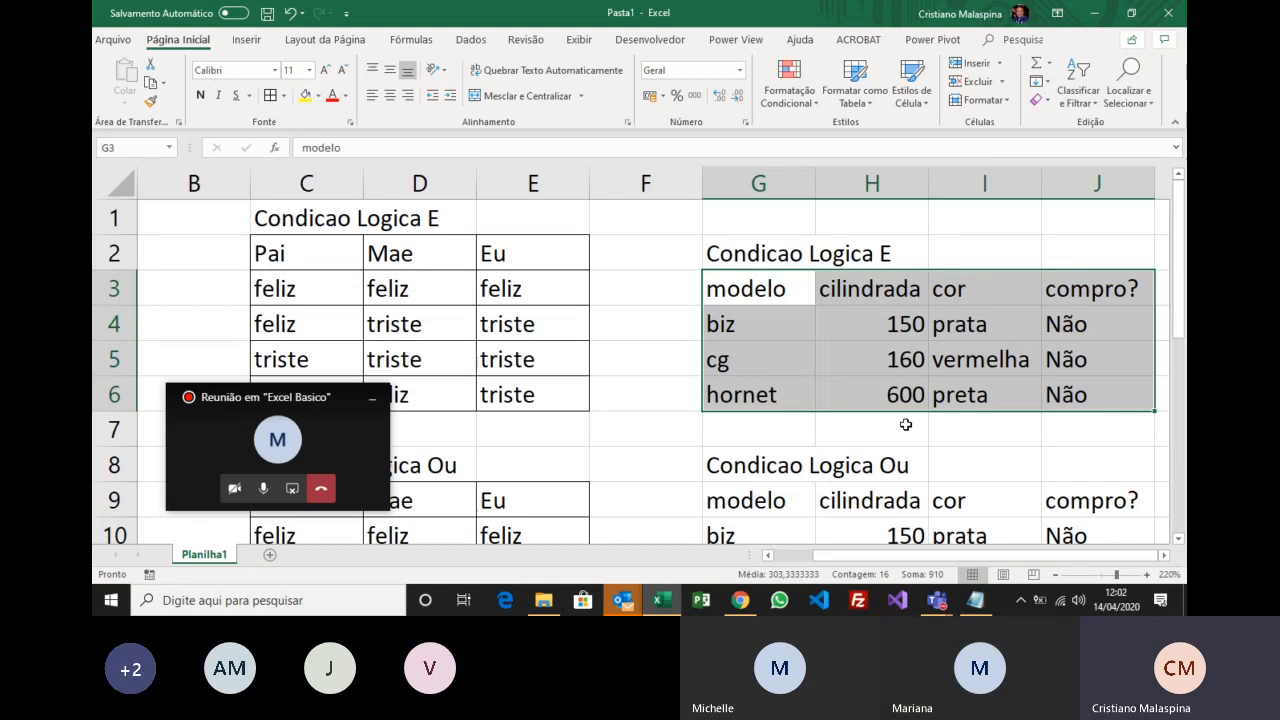
Save the workbook as Introducao_funcaoE_funcaoOu in the Aula 1404 folder.
click(112, 39)
click(180, 258)
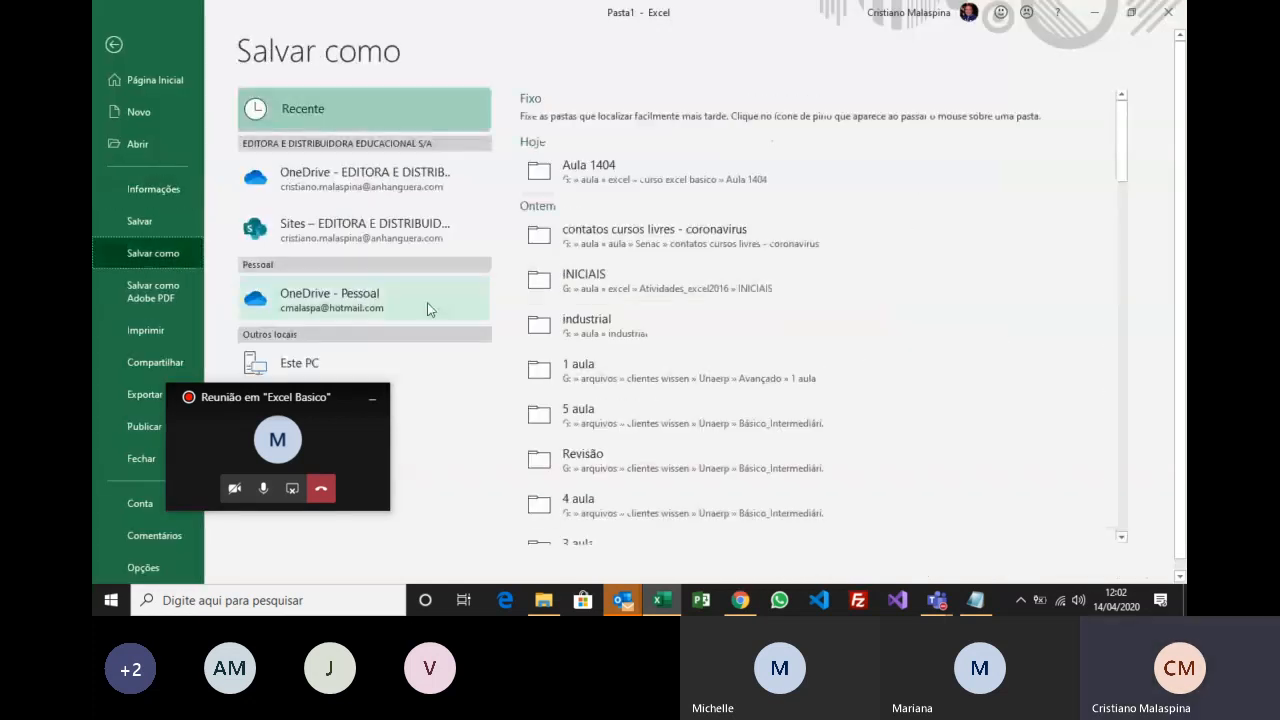
click(612, 180)
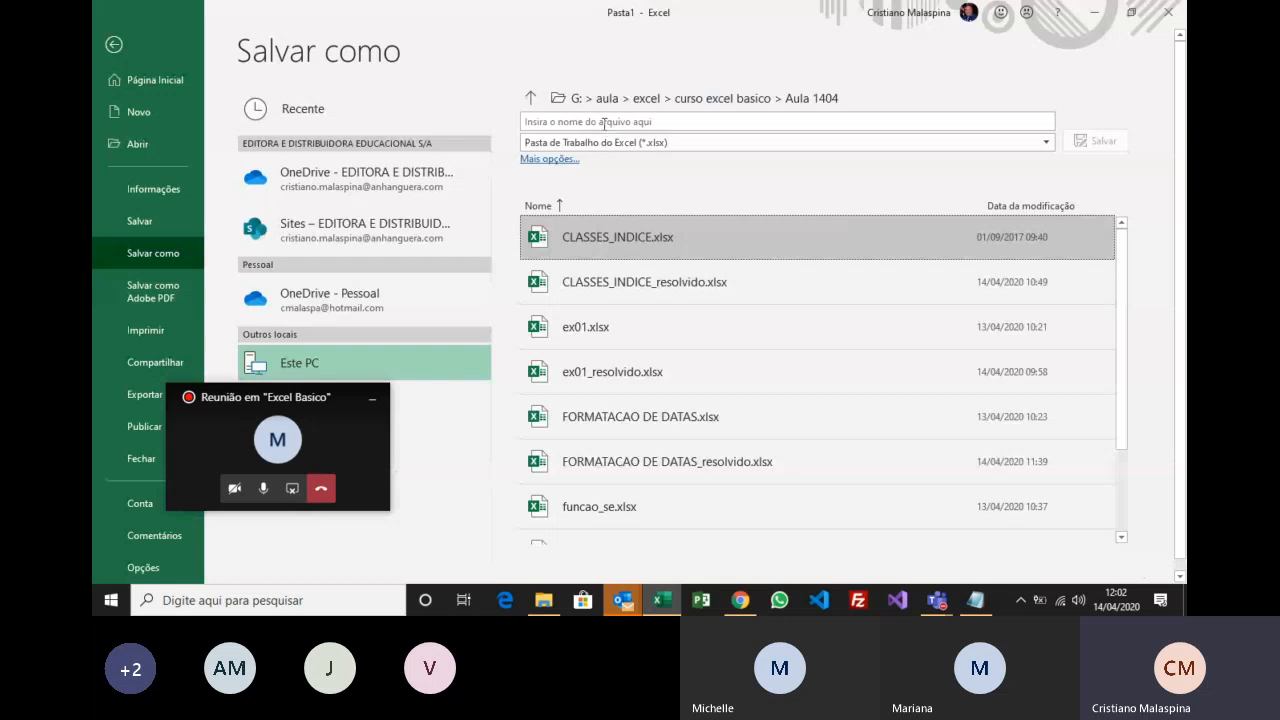
click(604, 122)
text(Intr)
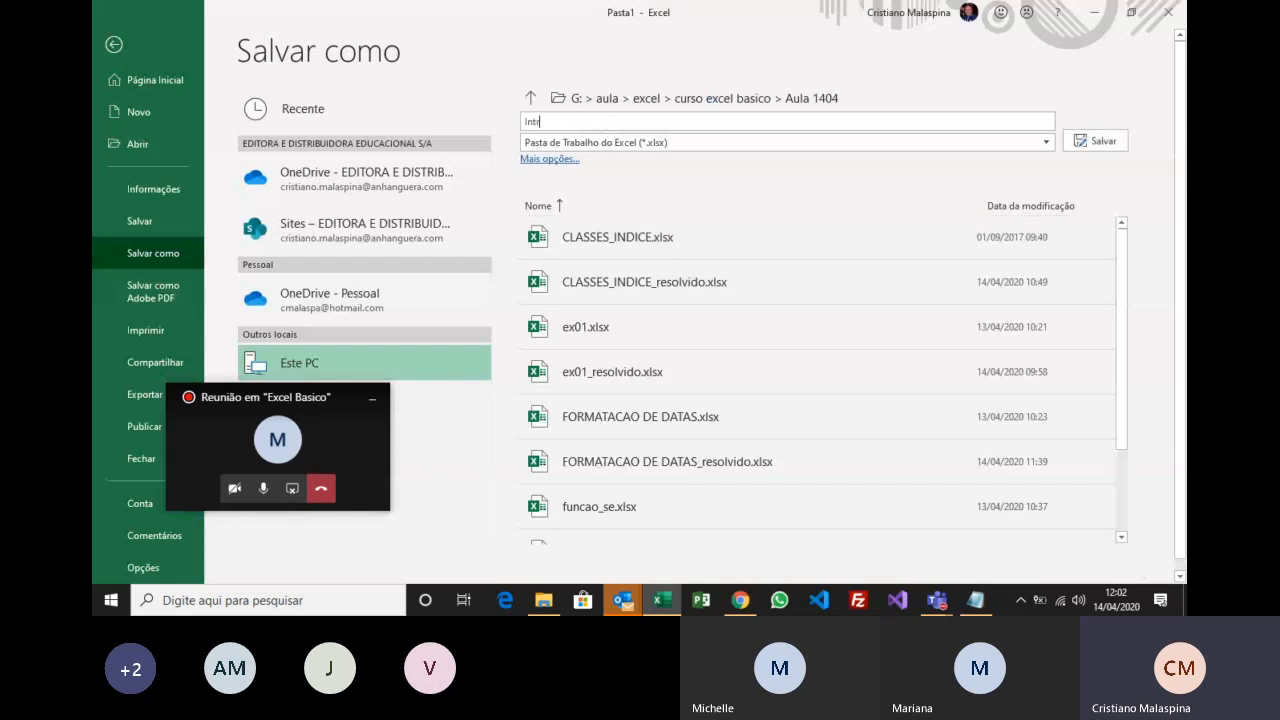
text(oducao_funcao)
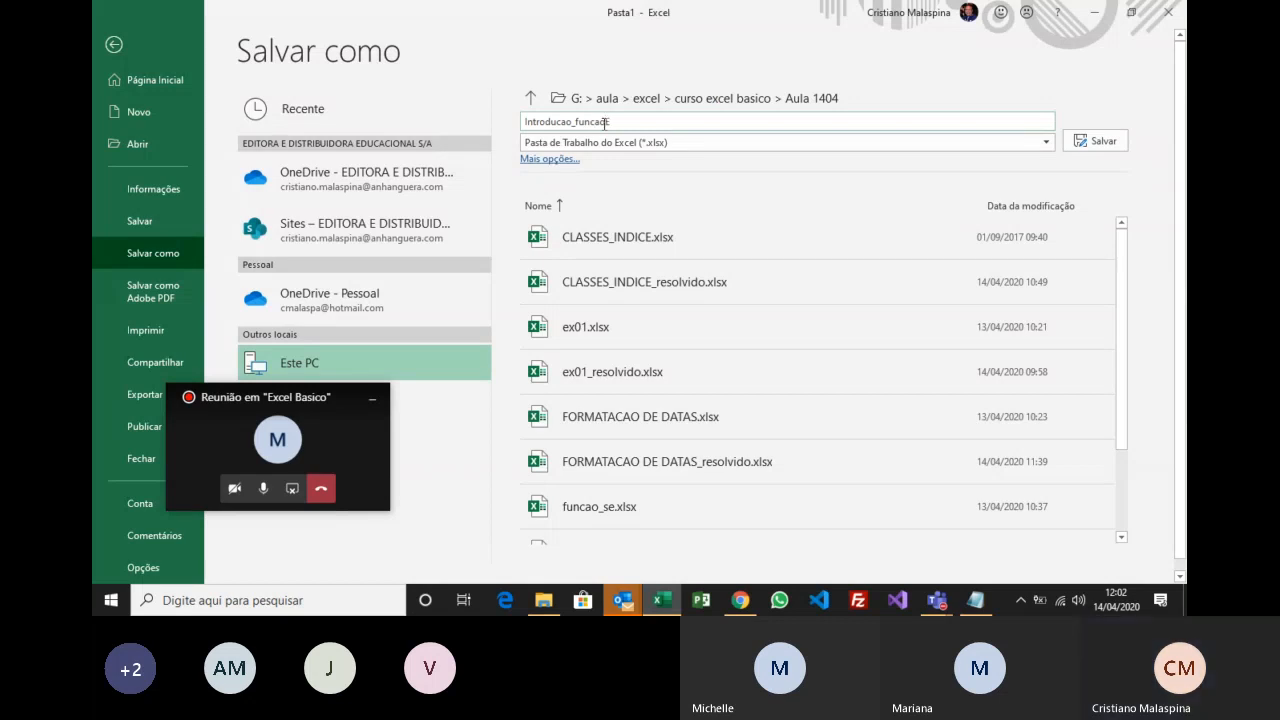
text(_g)
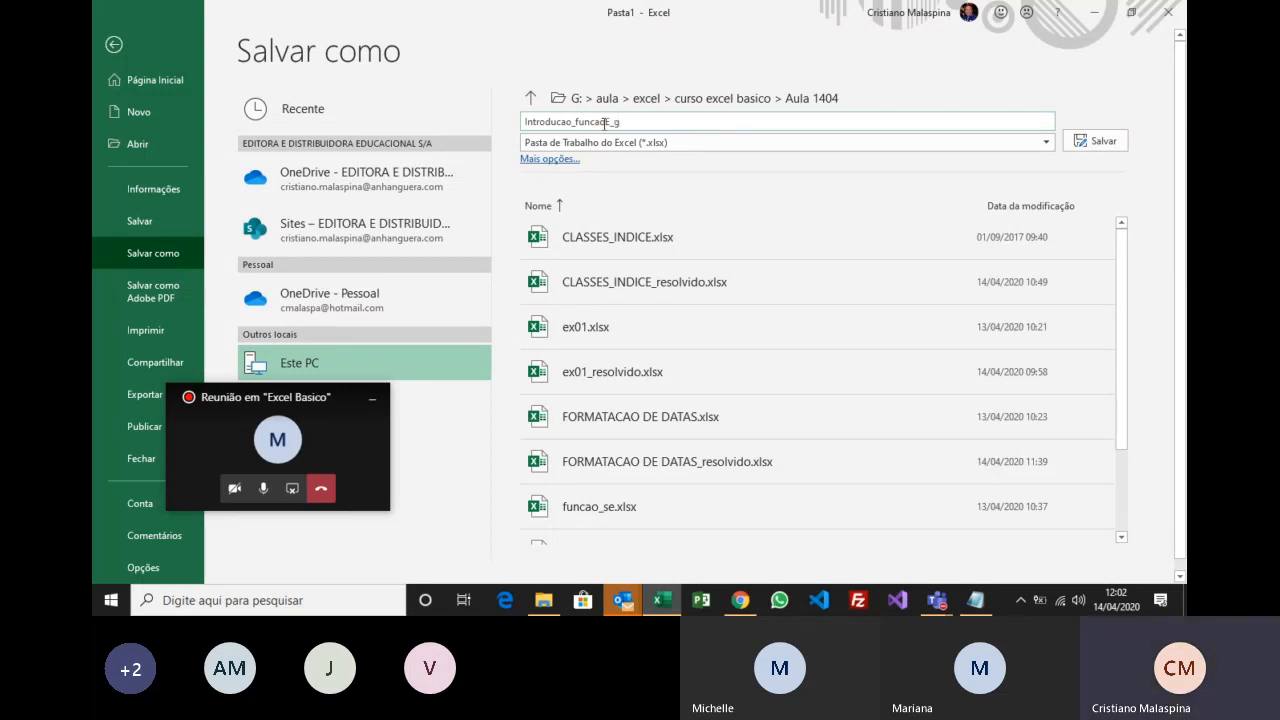
key(BackSpace)
text(funcaoOu)
click(1087, 149)
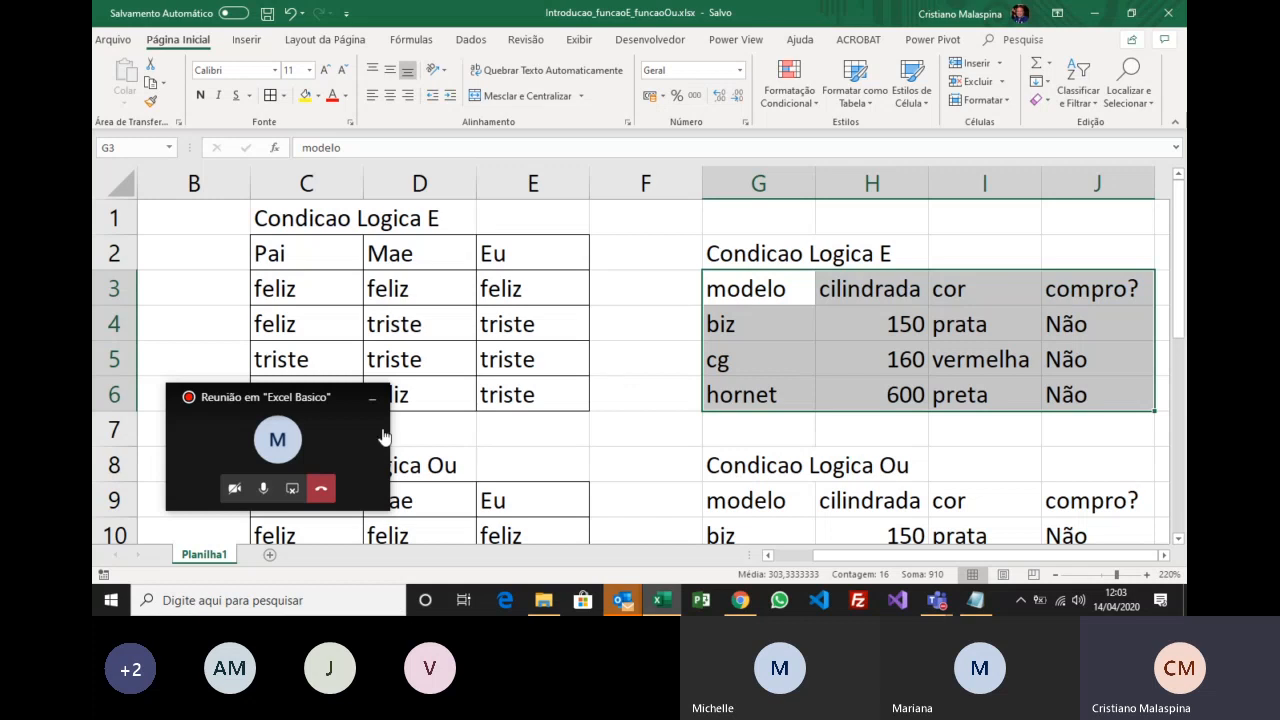
Select the Condicao Logica E truth table C2:E6 and stop sharing the screen in the meeting.
drag(289, 253, 521, 380)
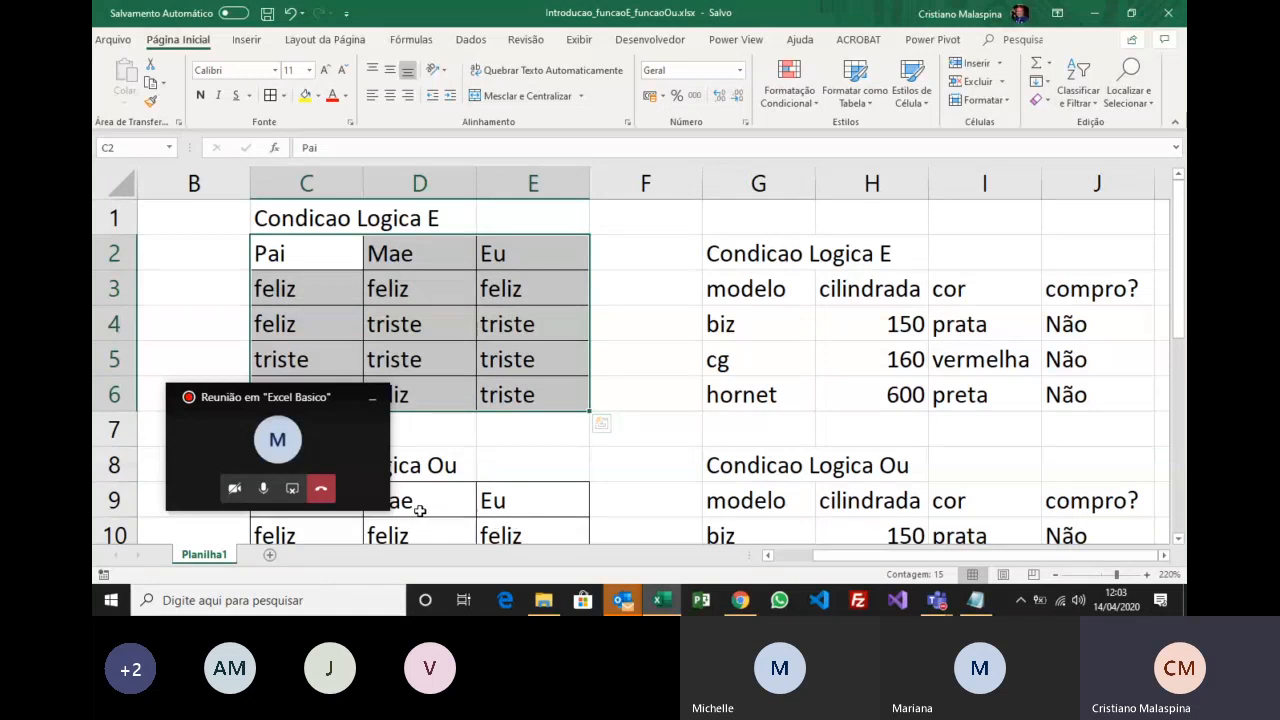
click(292, 489)
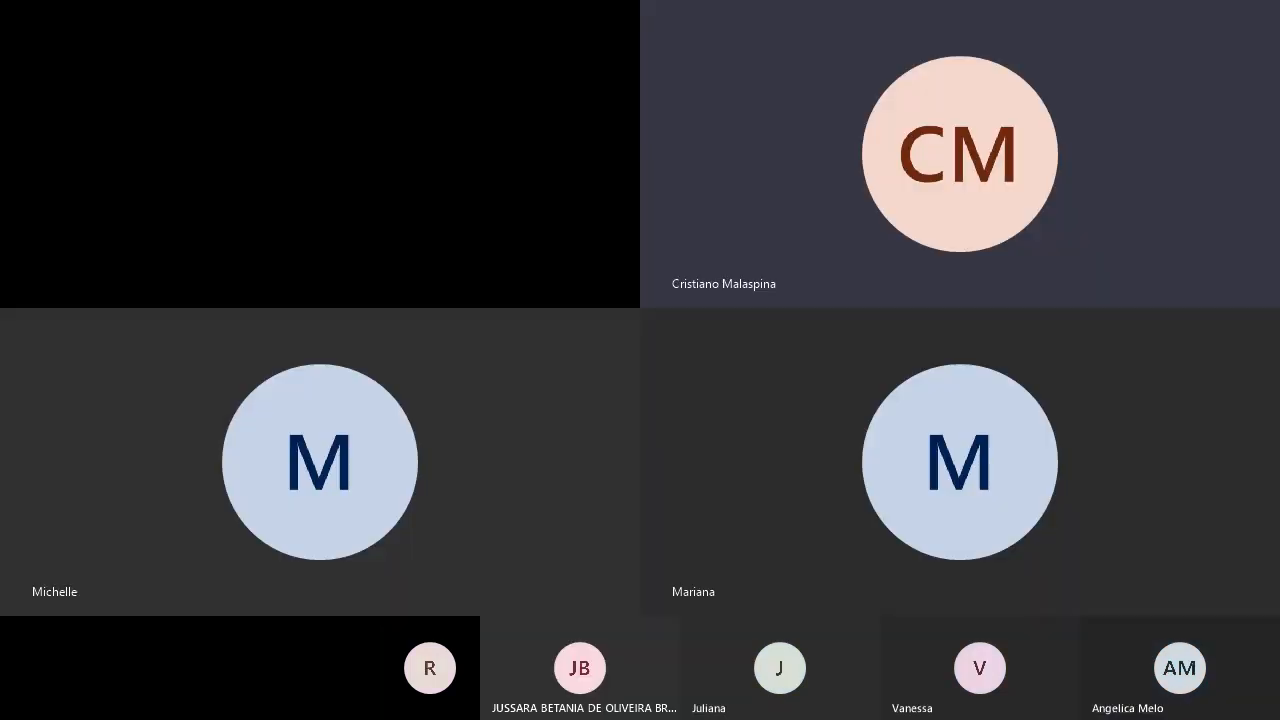